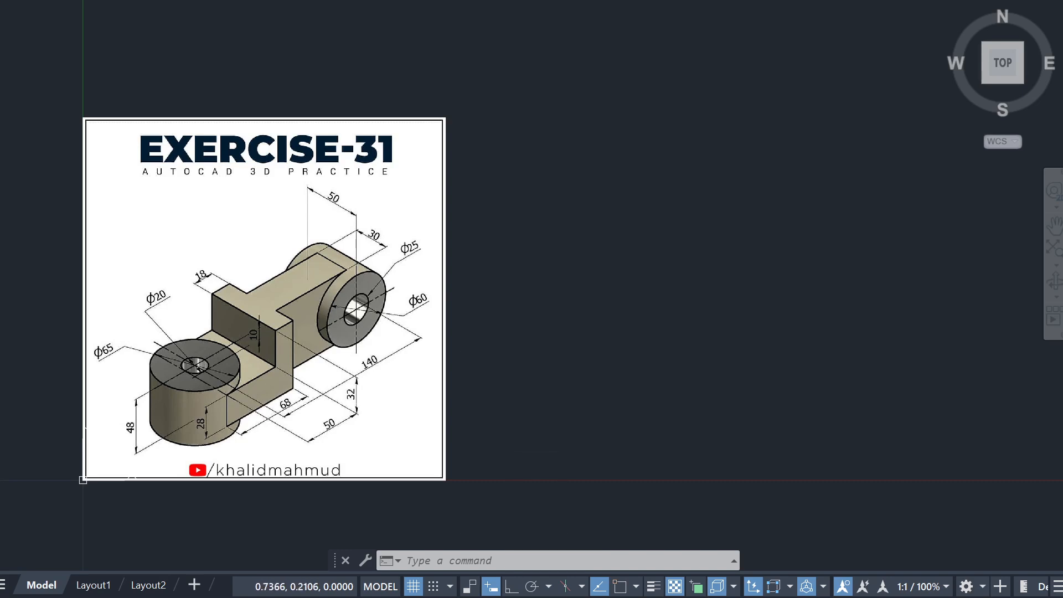
middle_drag(227, 363, 167, 360)
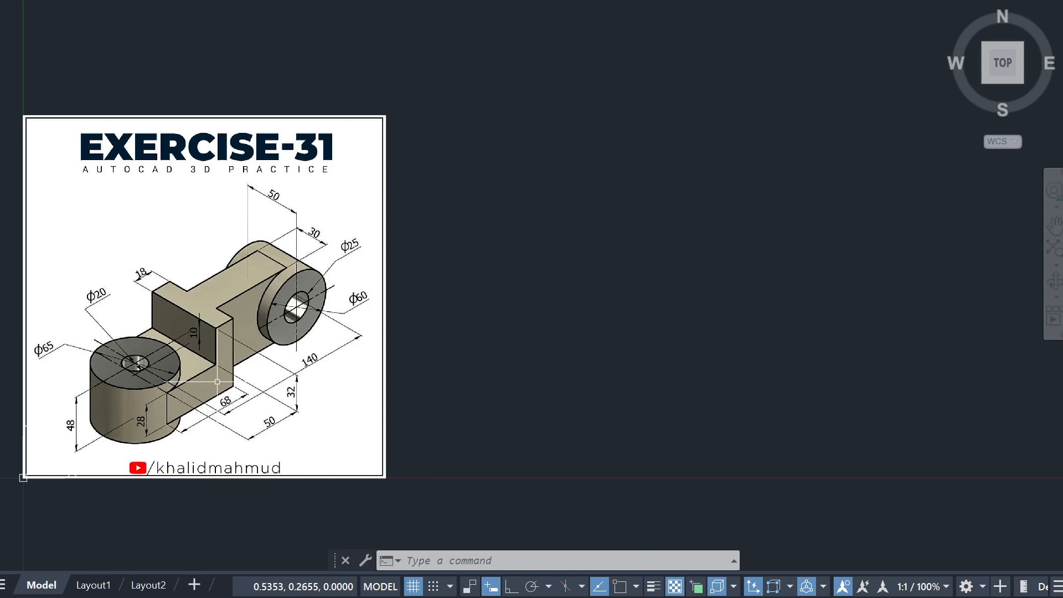
key(Escape)
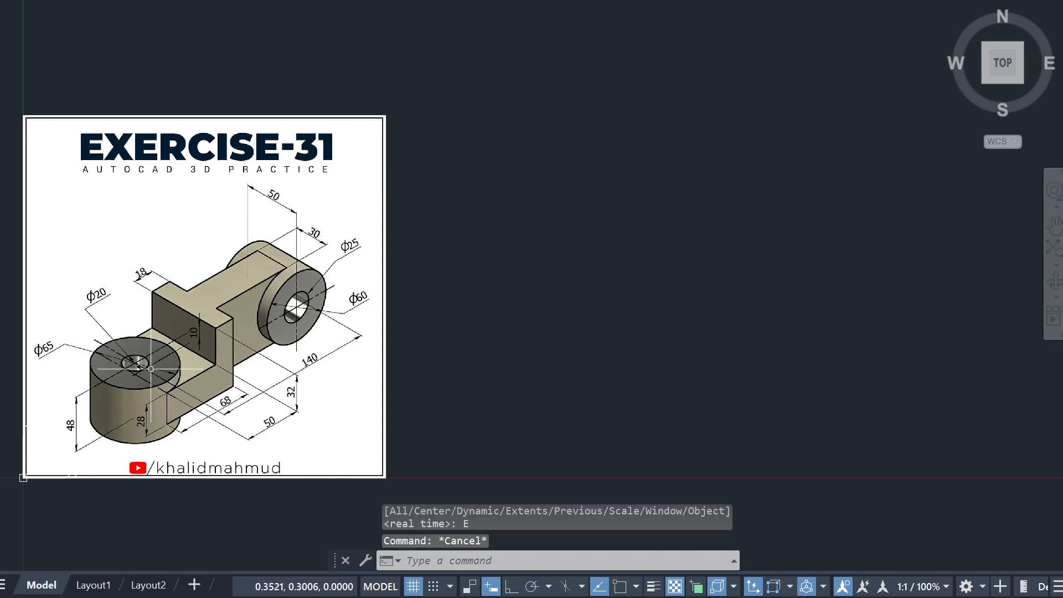
scroll(648, 288, down, 3)
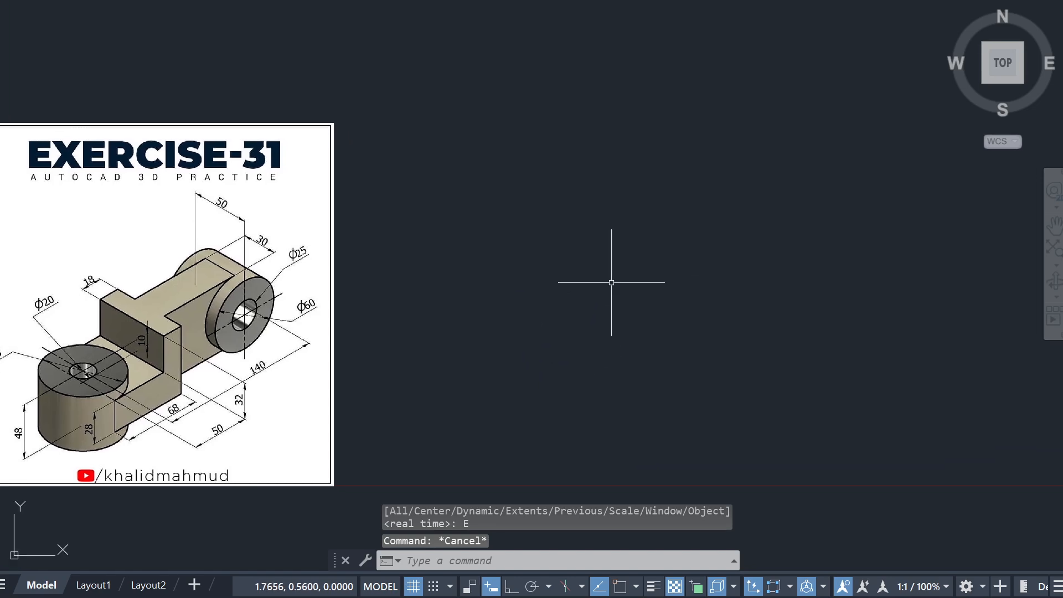
scroll(579, 303, up, 2)
middle_drag(583, 317, 663, 314)
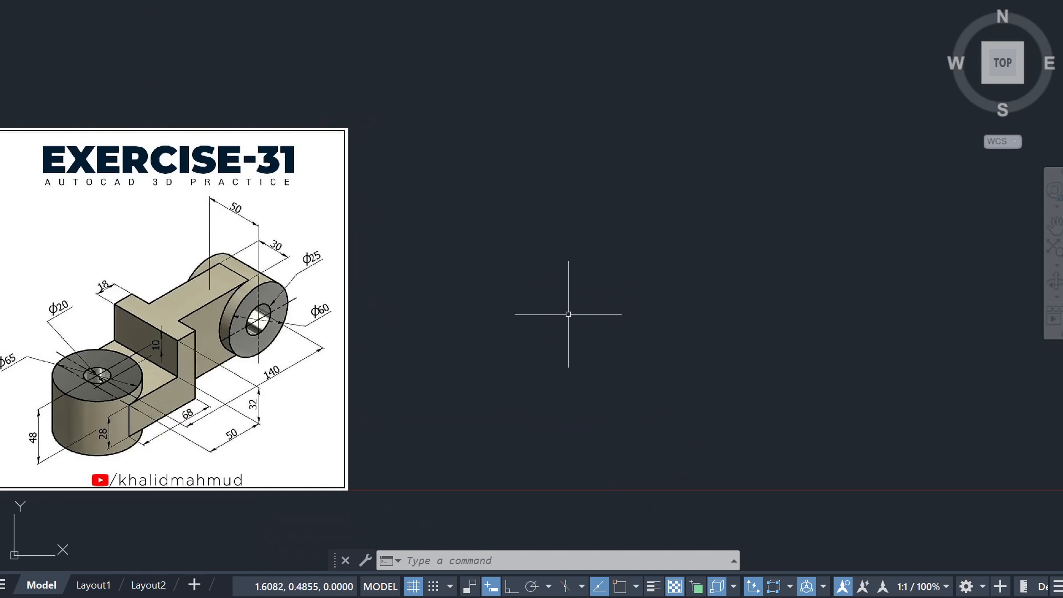
key(Escape)
key(Escape)
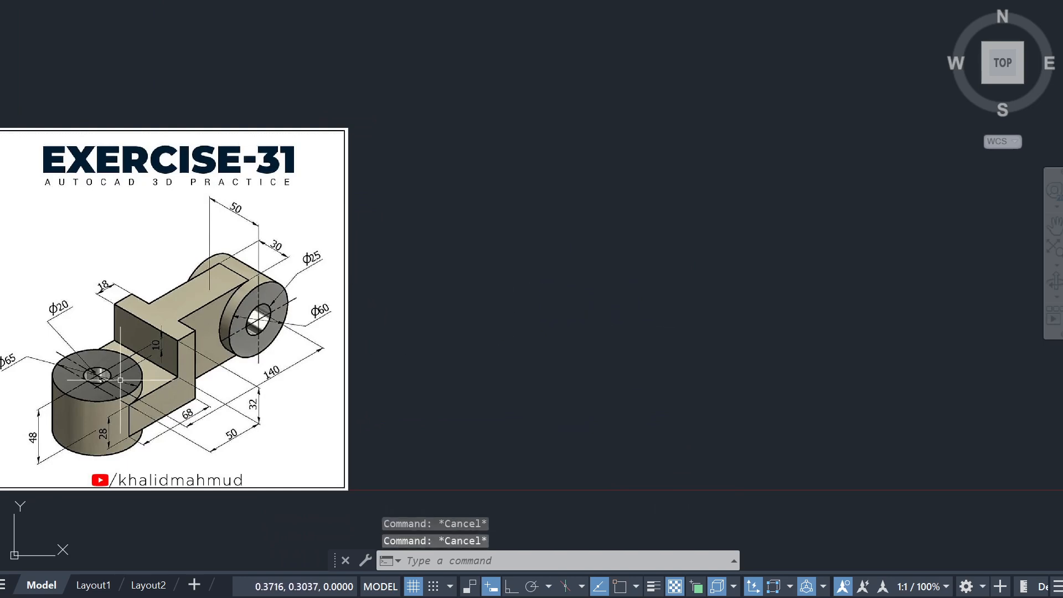
text(c)
key(Return)
click(574, 300)
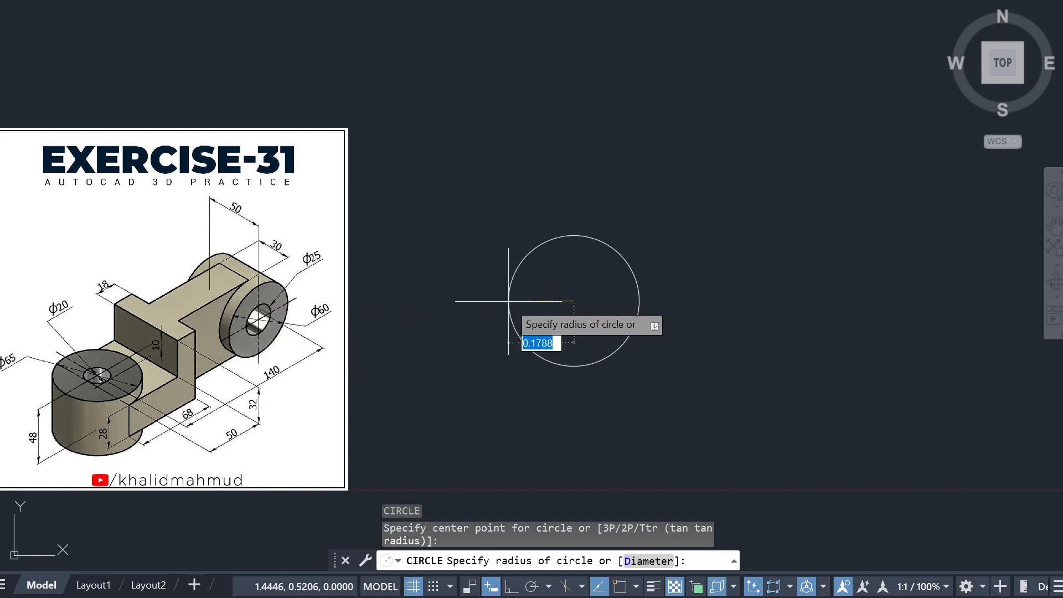
key(Escape)
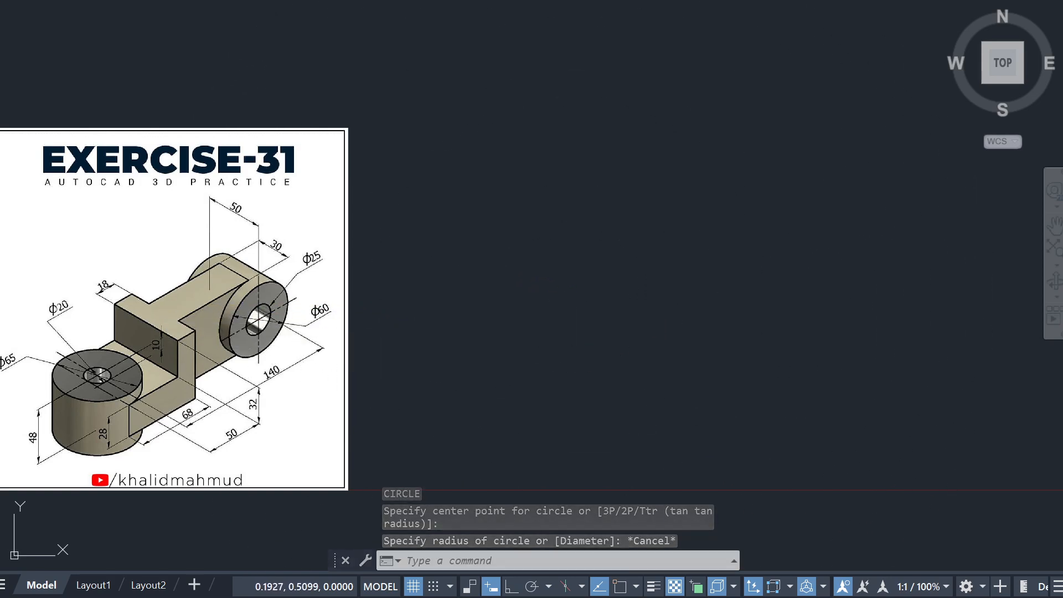
Step: Draw a circle with a diameter of 20 in the empty area beside the reference image
middle_drag(127, 370, 155, 373)
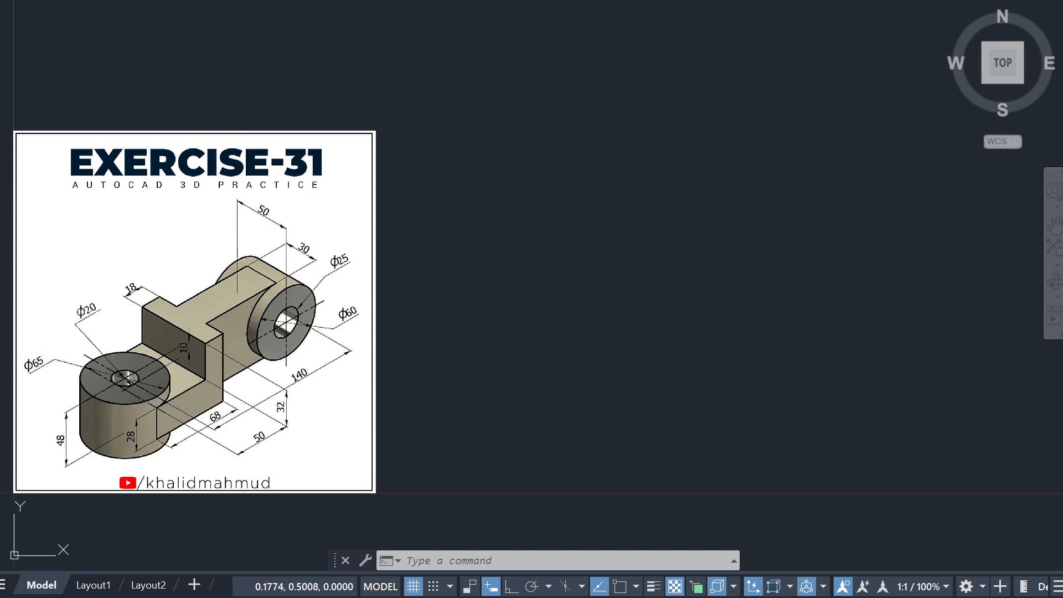
middle_drag(653, 356, 641, 357)
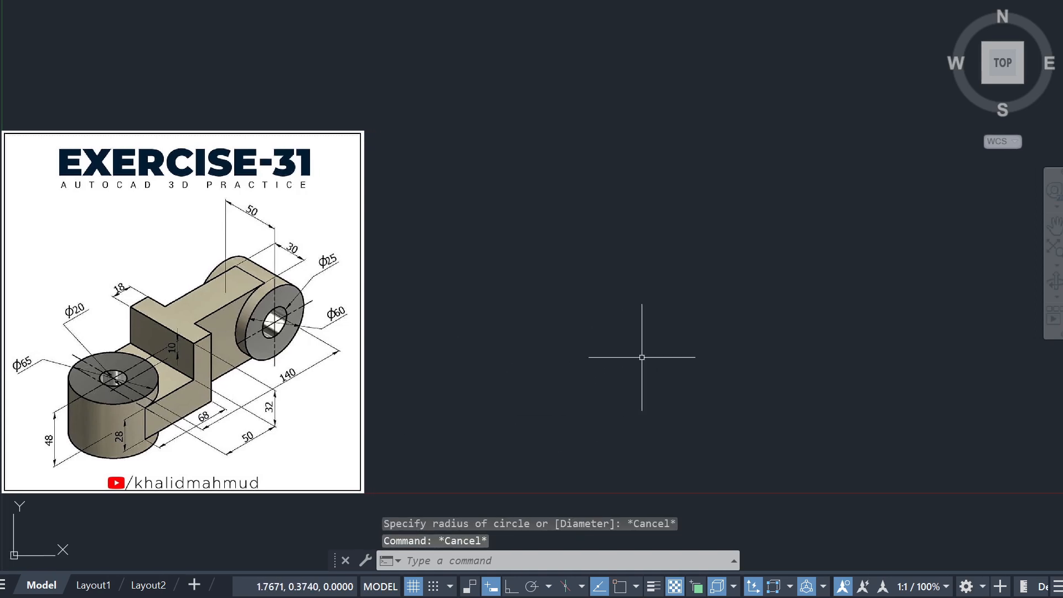
text(c)
key(Return)
click(604, 369)
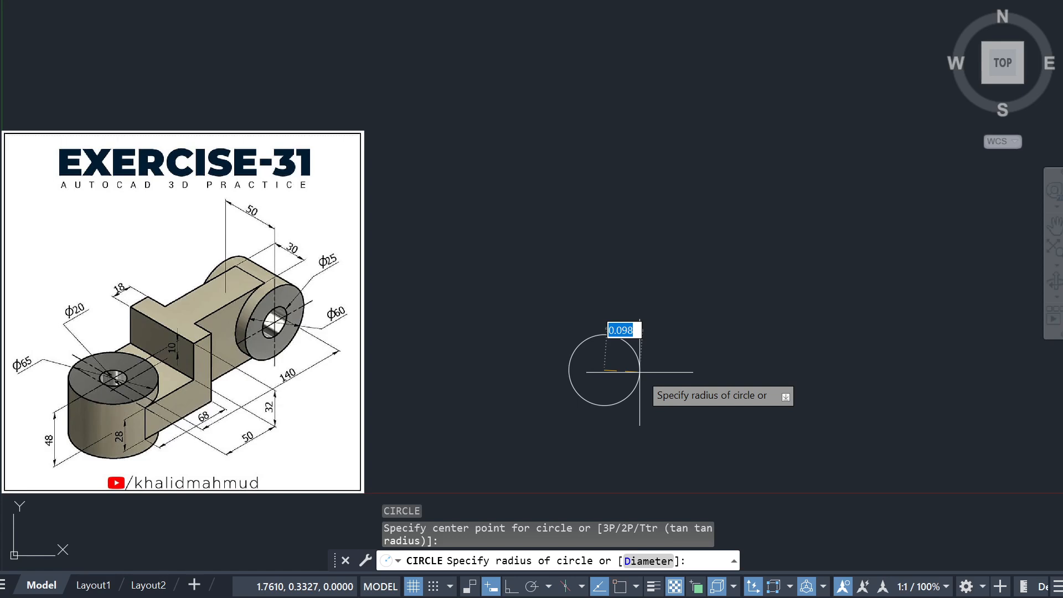
click(649, 561)
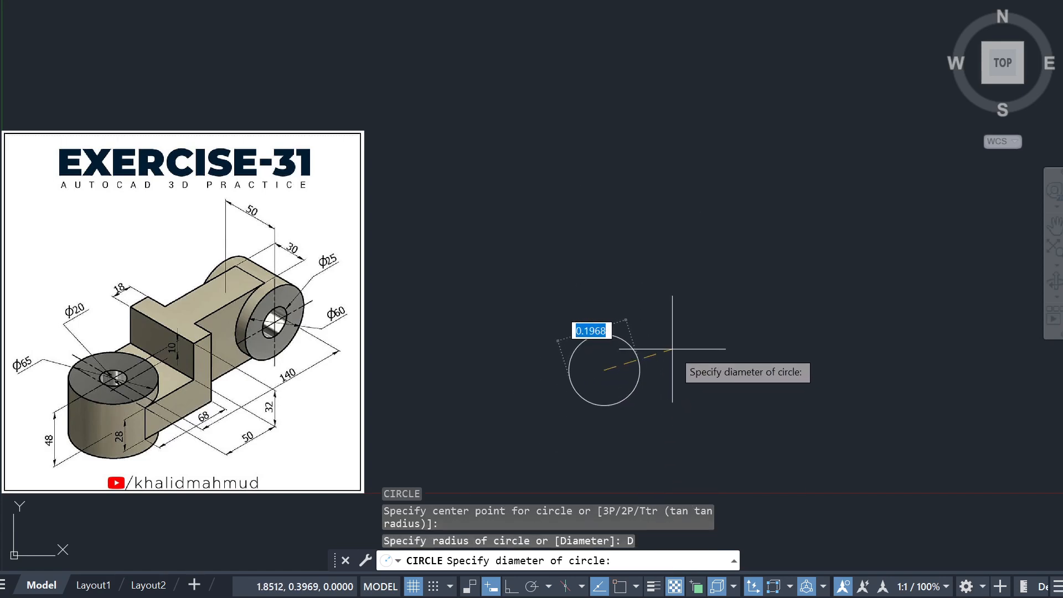
key(BackSpace)
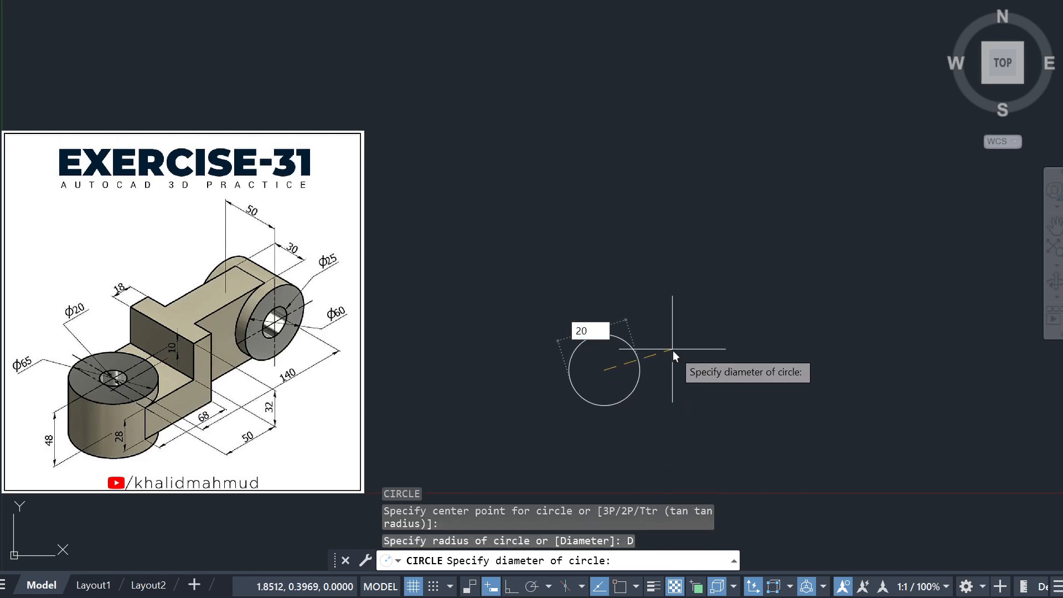
key(Return)
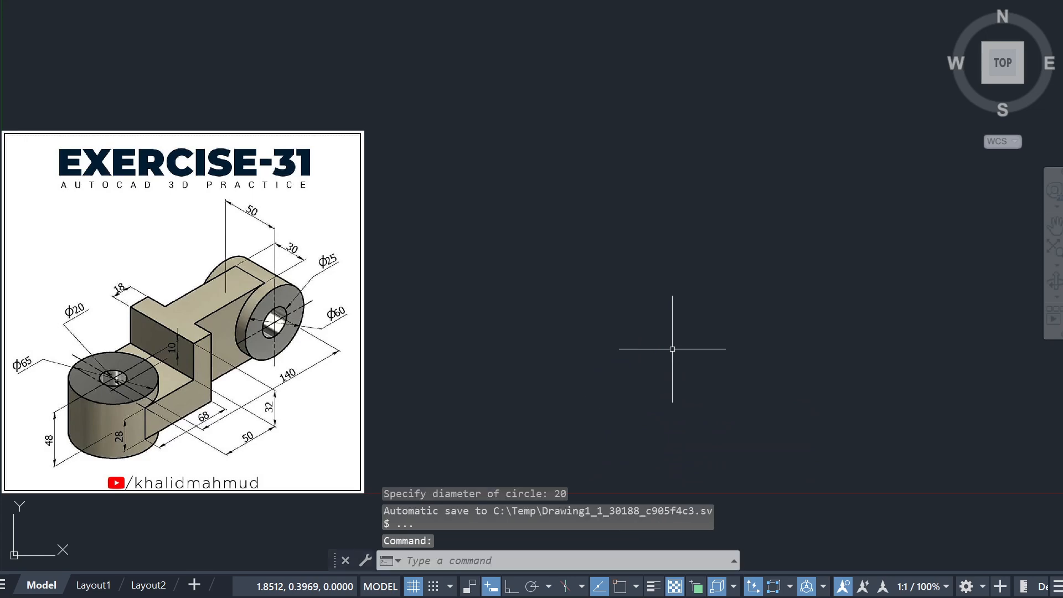
Step: Select the diameter 20 circle and move it by its centre so it lies clear of the reference image
scroll(698, 344, down, 2)
scroll(753, 335, down, 3)
middle_drag(829, 316, 483, 323)
scroll(488, 324, down, 1)
middle_drag(654, 333, 504, 312)
scroll(583, 320, down, 1)
click(686, 322)
click(570, 322)
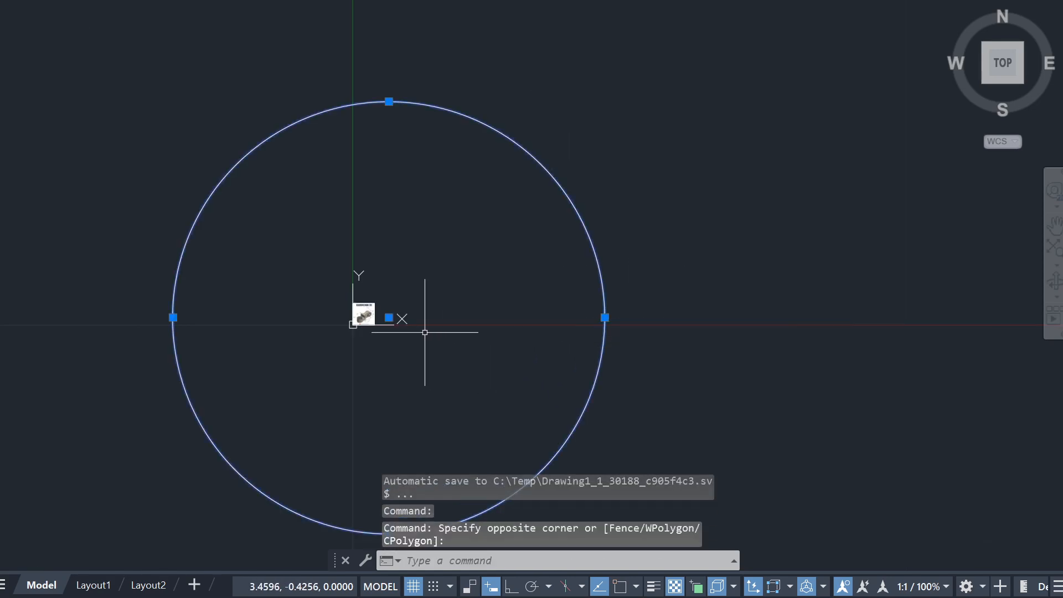
click(388, 317)
click(713, 298)
middle_drag(626, 322, 426, 308)
click(513, 289)
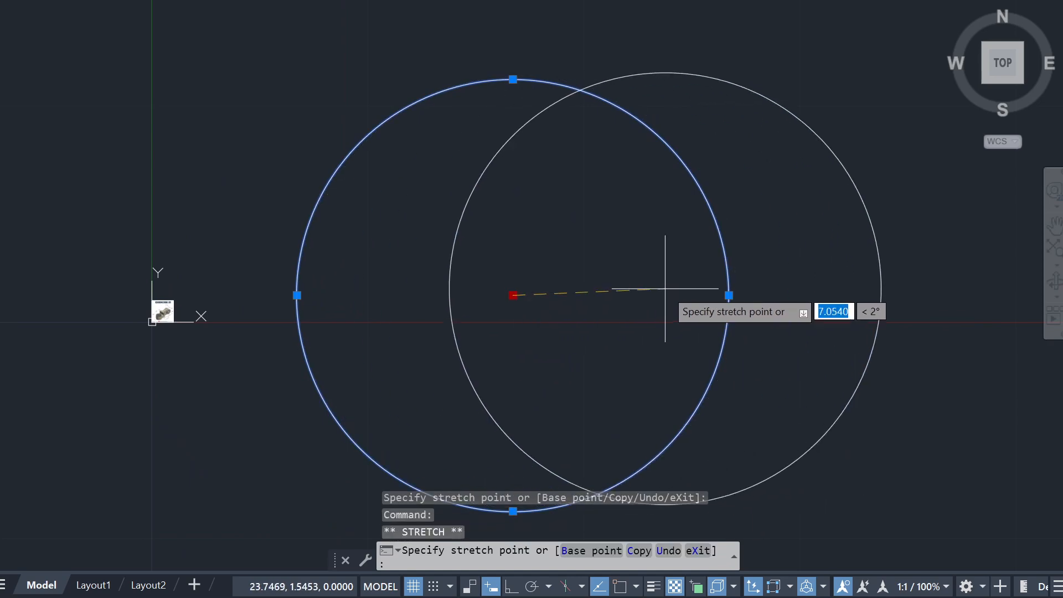
click(665, 288)
Step: Select the reference image and enlarge it by stretching its lower-left corner away from the circle
click(164, 308)
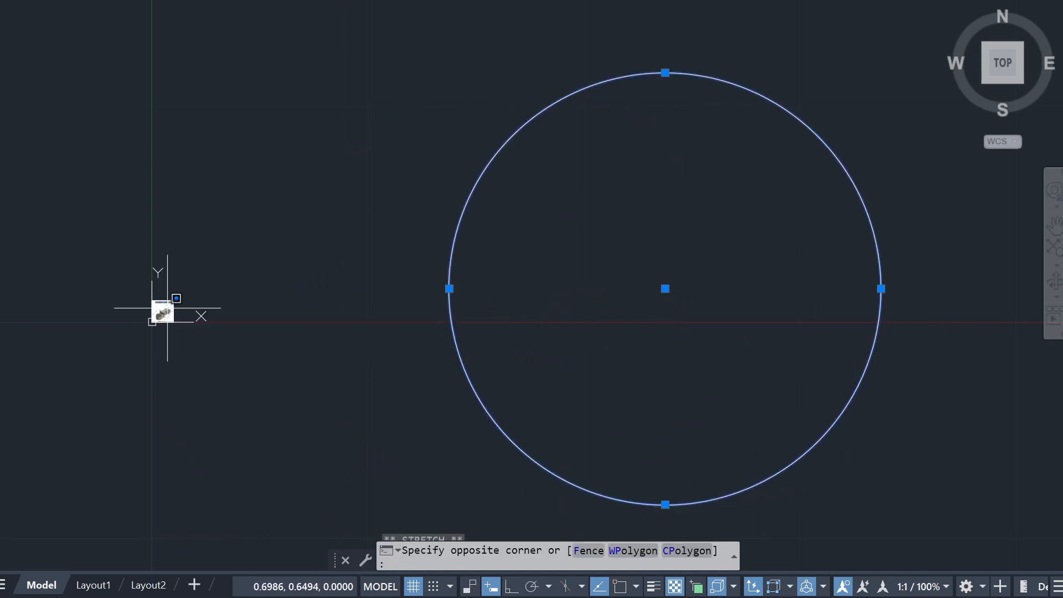
key(Escape)
scroll(185, 302, up, 2)
click(184, 306)
click(147, 313)
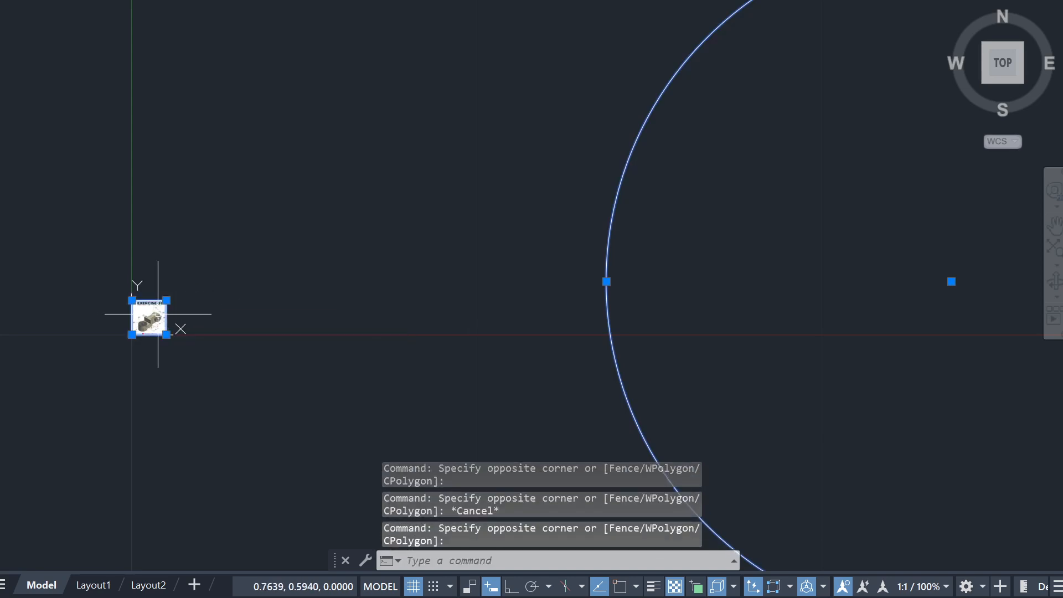
scroll(453, 304, down, 2)
middle_drag(605, 308, 501, 278)
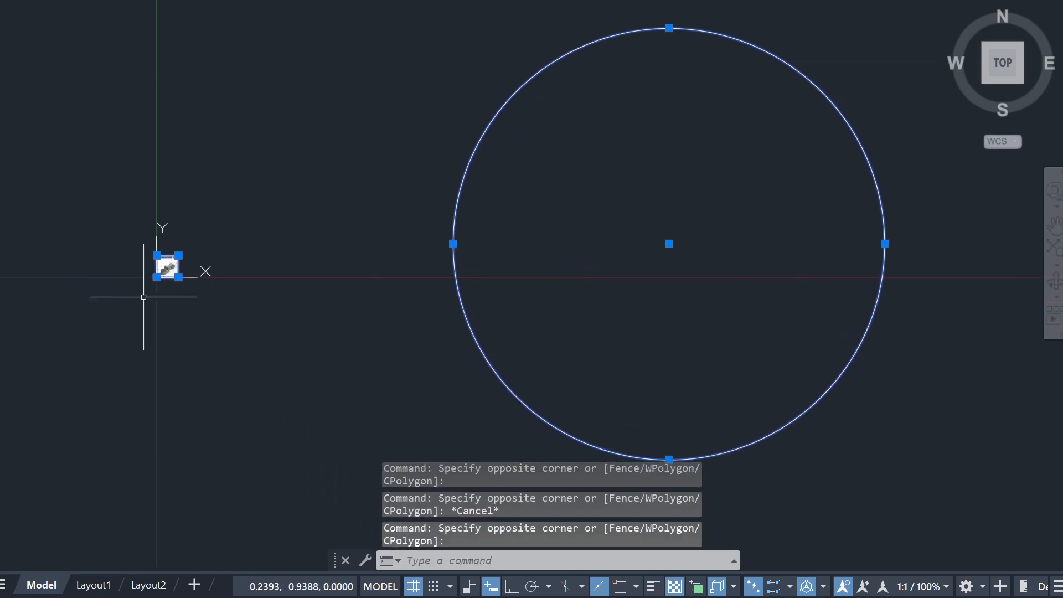
click(158, 277)
middle_drag(24, 439, 203, 299)
click(61, 351)
middle_drag(422, 325, 340, 396)
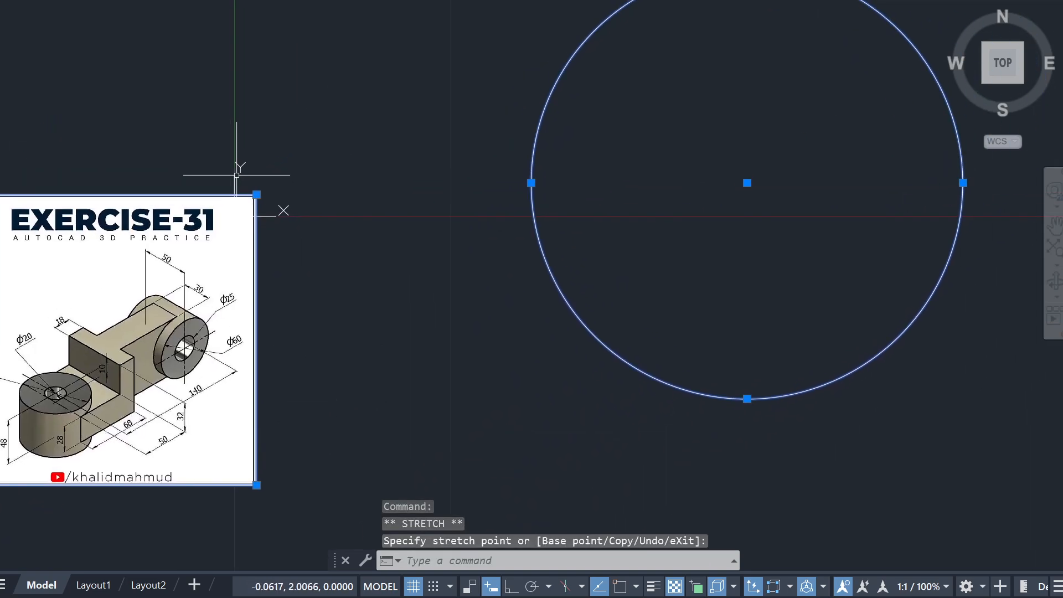
Step: Stretch the reference image's lower-left corner outward again until the image is about two and a half times the circle's diameter
scroll(605, 206, down, 2)
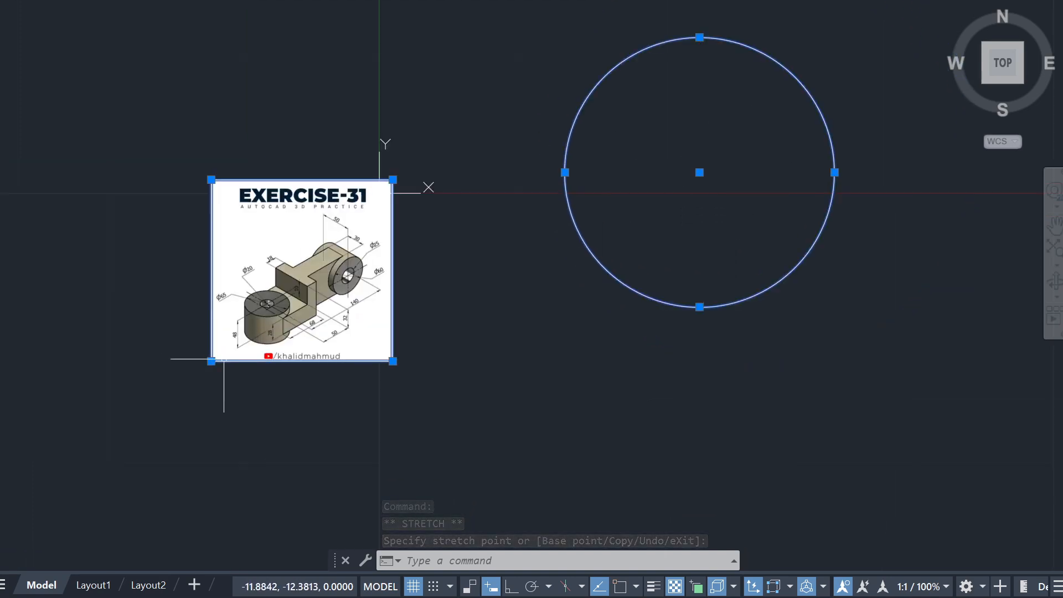
scroll(225, 358, down, 3)
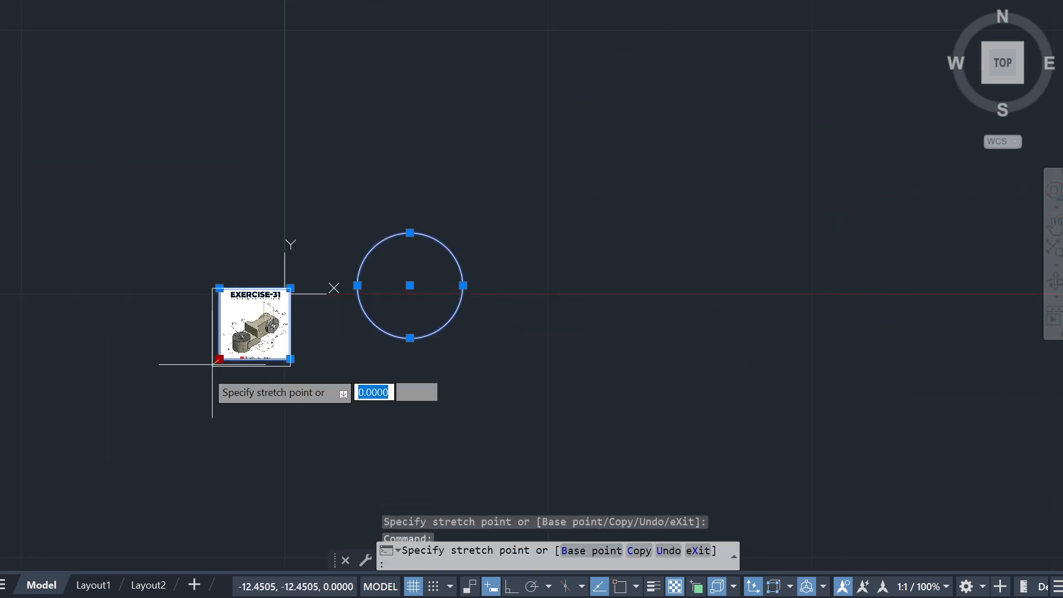
click(20, 515)
mouse_move(19, 515)
middle_down()
mouse_move(18, 493)
mouse_move(37, 469)
middle_up()
click(222, 419)
click(614, 357)
key(Escape)
key(Escape)
Step: Move the diameter 20 circle by its centre farther away from the enlarged reference image
click(484, 231)
click(449, 232)
click(427, 239)
click(655, 349)
middle_drag(449, 402, 475, 285)
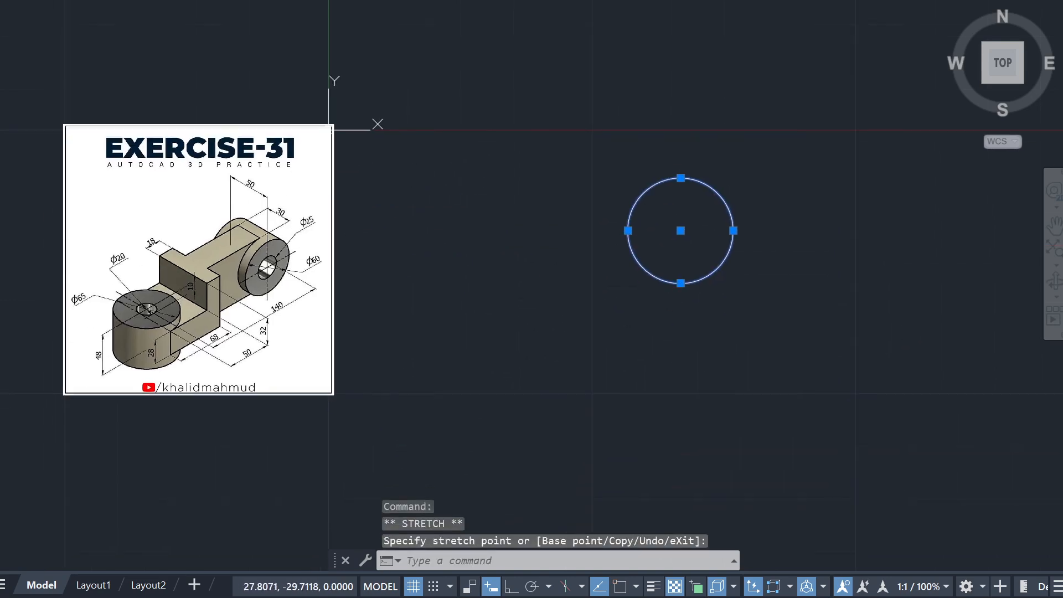
key(Escape)
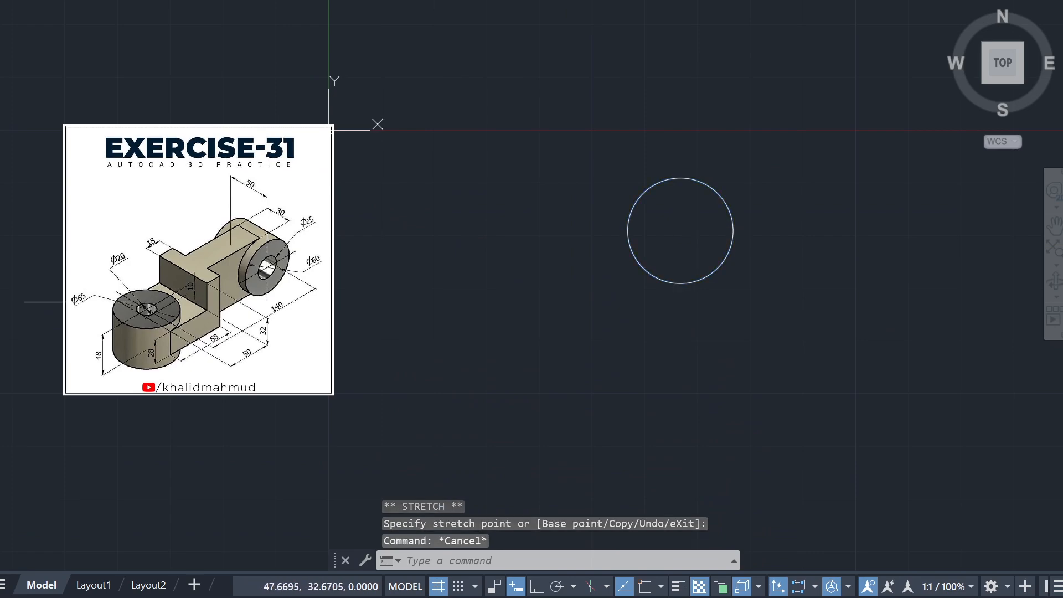
Step: Start a new circle and turn on object snap for picking its centre point
middle_drag(629, 320, 612, 343)
text(c)
key(Return)
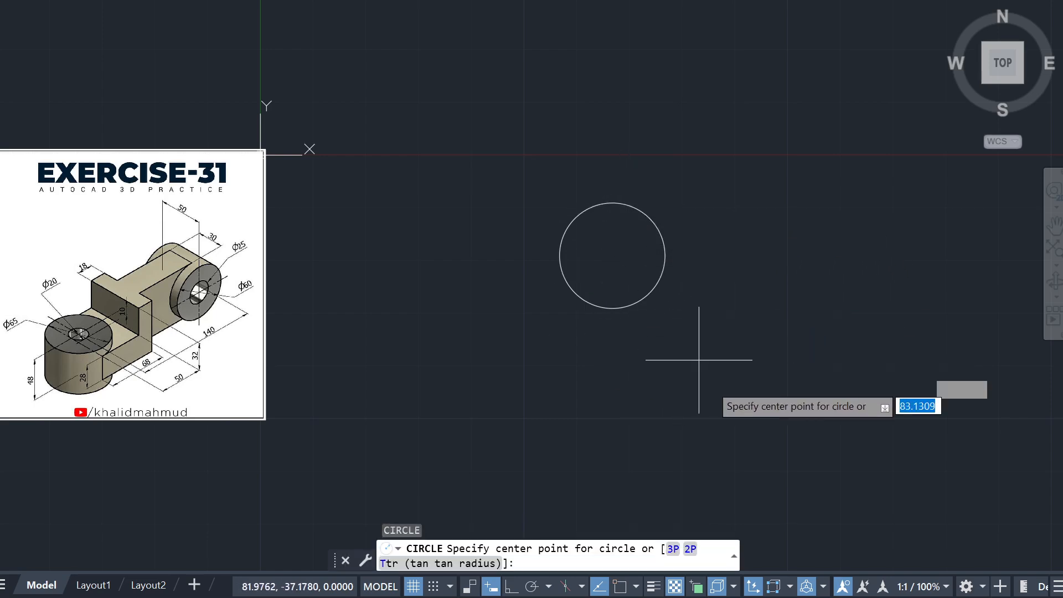
click(620, 586)
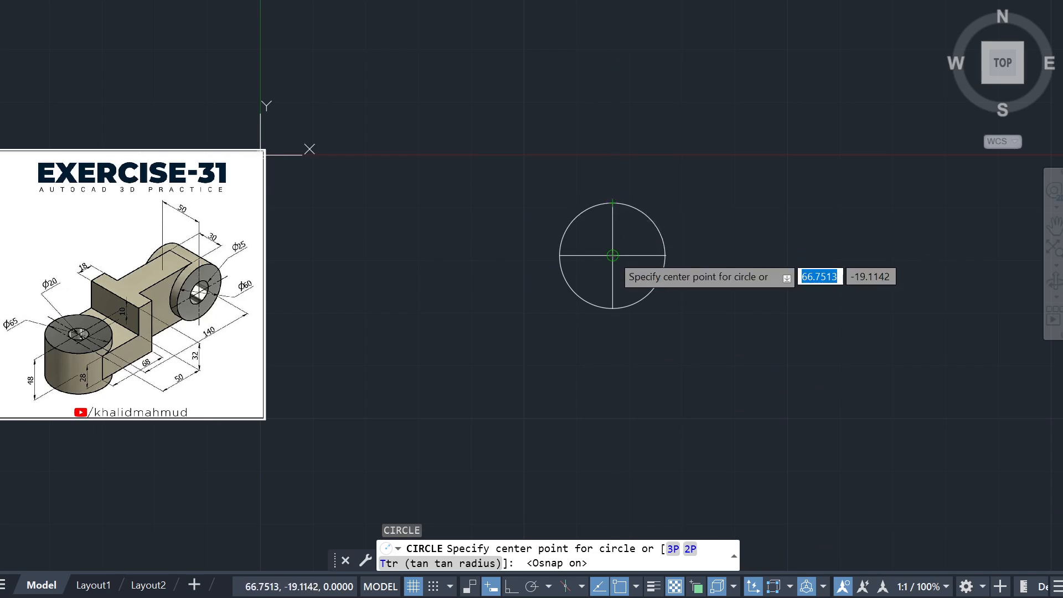
Step: Draw a circle with a diameter of 65 concentric with the diameter 20 circle
click(613, 255)
key(Escape)
key(Escape)
key(space)
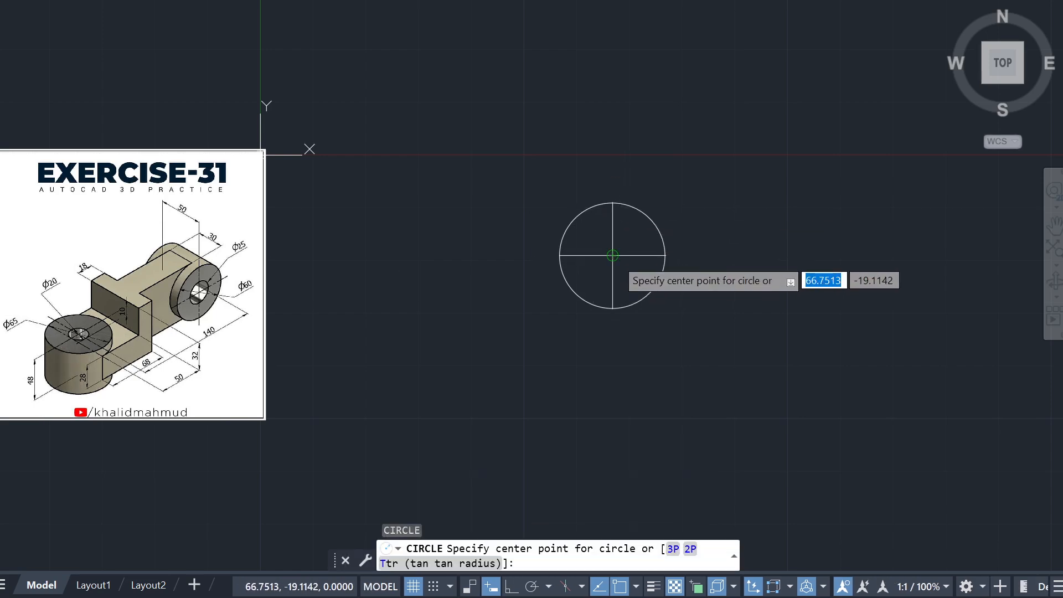
click(613, 255)
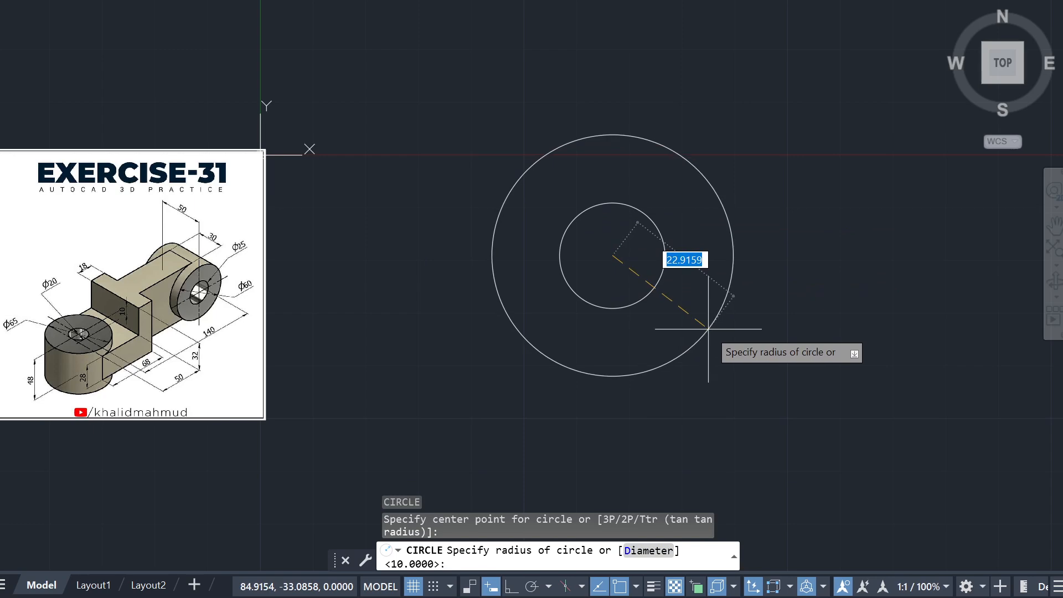
click(642, 551)
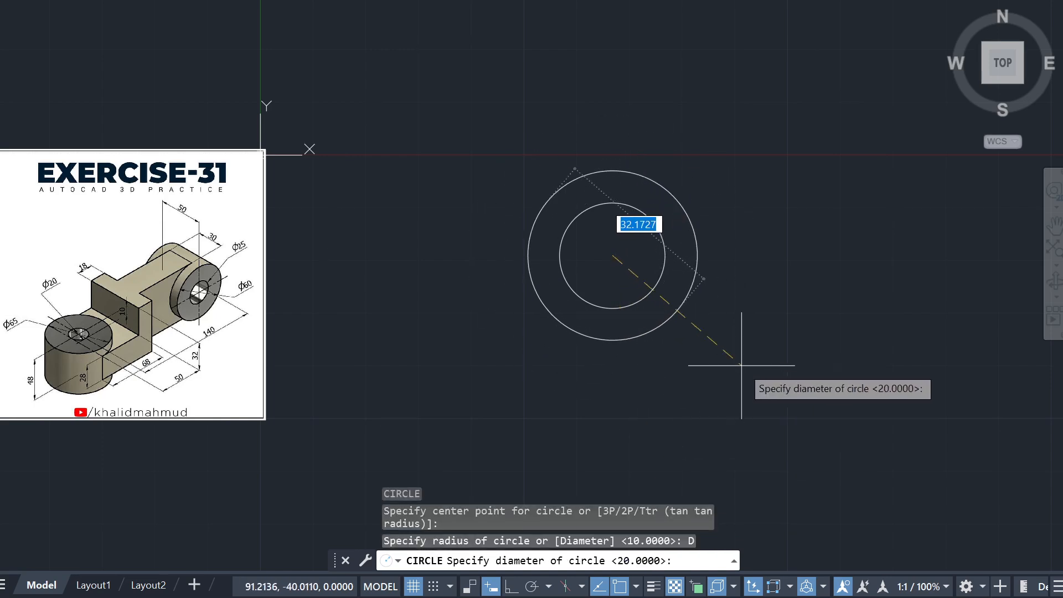
text(65)
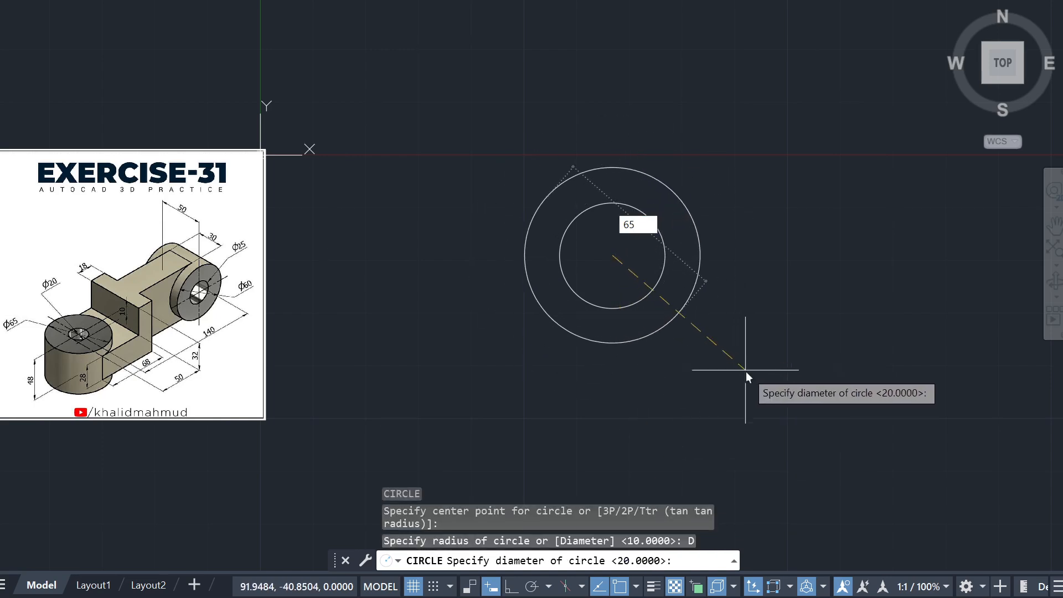
key(Return)
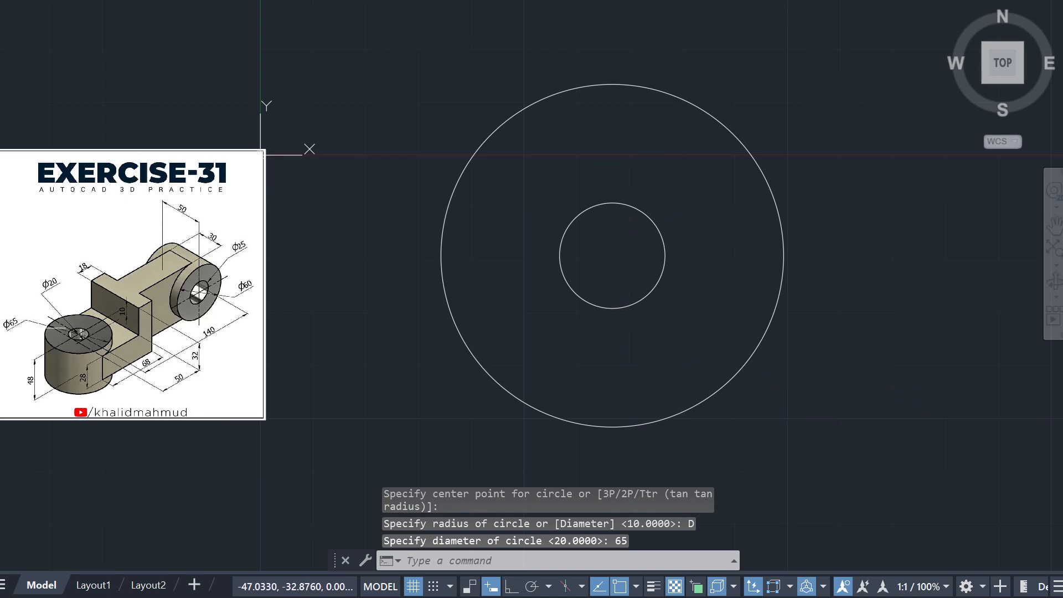
Step: Stretch the reference image's lower-left corner outward until the image is nearly as wide as the diameter 65 circle
mouse_move(527, 330)
middle_down()
mouse_move(610, 341)
mouse_move(599, 336)
mouse_move(574, 365)
middle_up()
scroll(611, 346, down, 2)
click(472, 359)
click(238, 390)
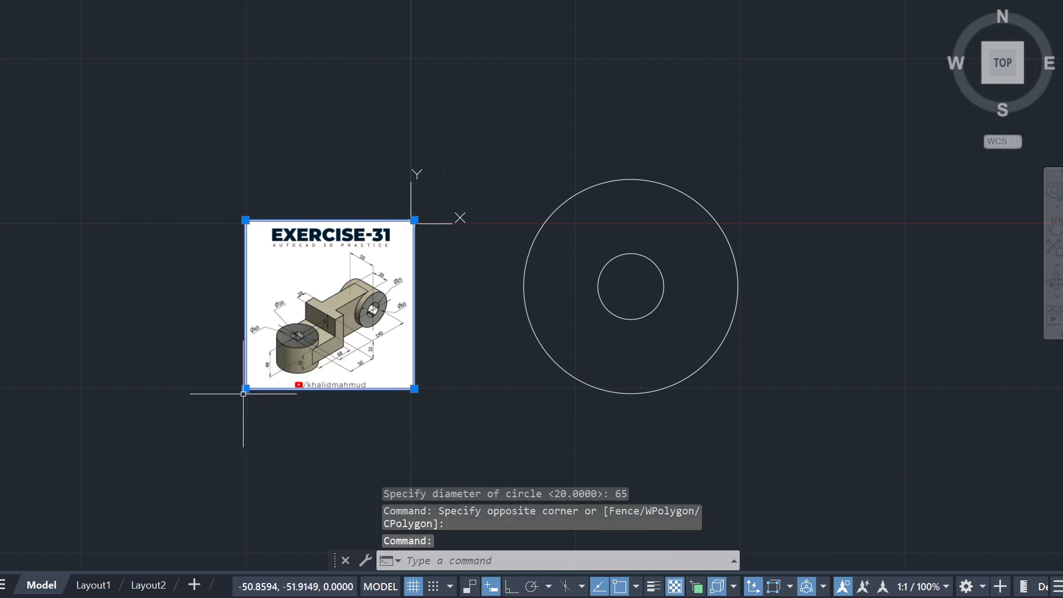
click(245, 388)
click(207, 426)
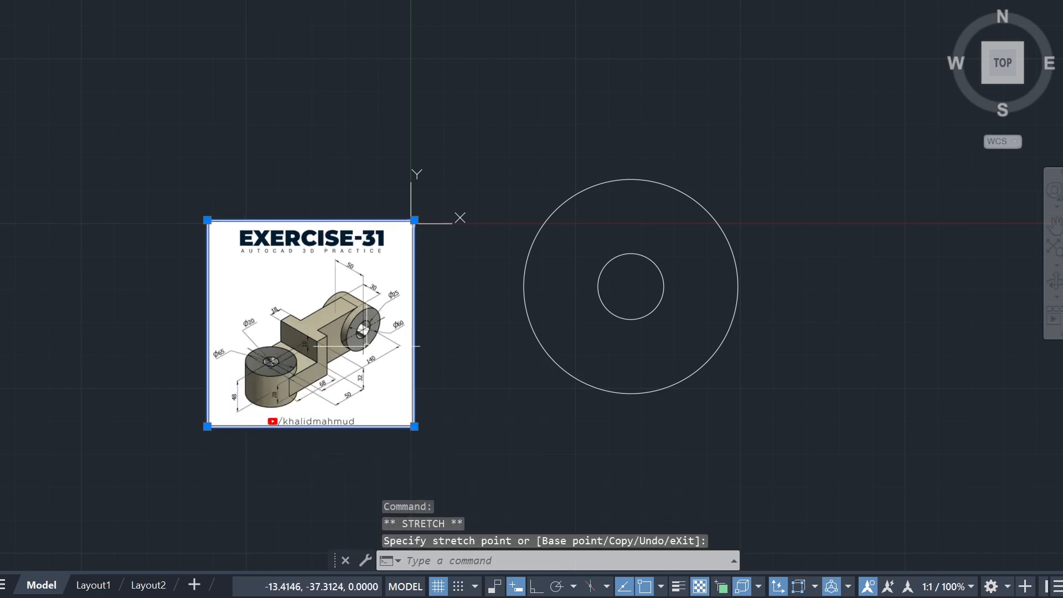
key(Escape)
middle_drag(475, 355, 401, 348)
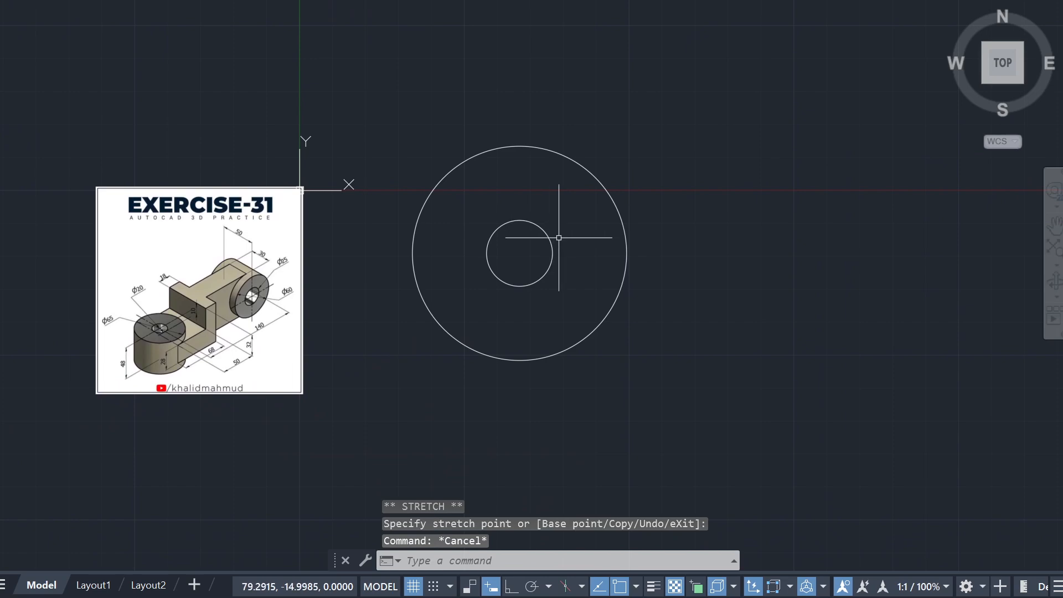
key(Escape)
click(664, 324)
click(533, 268)
key(Escape)
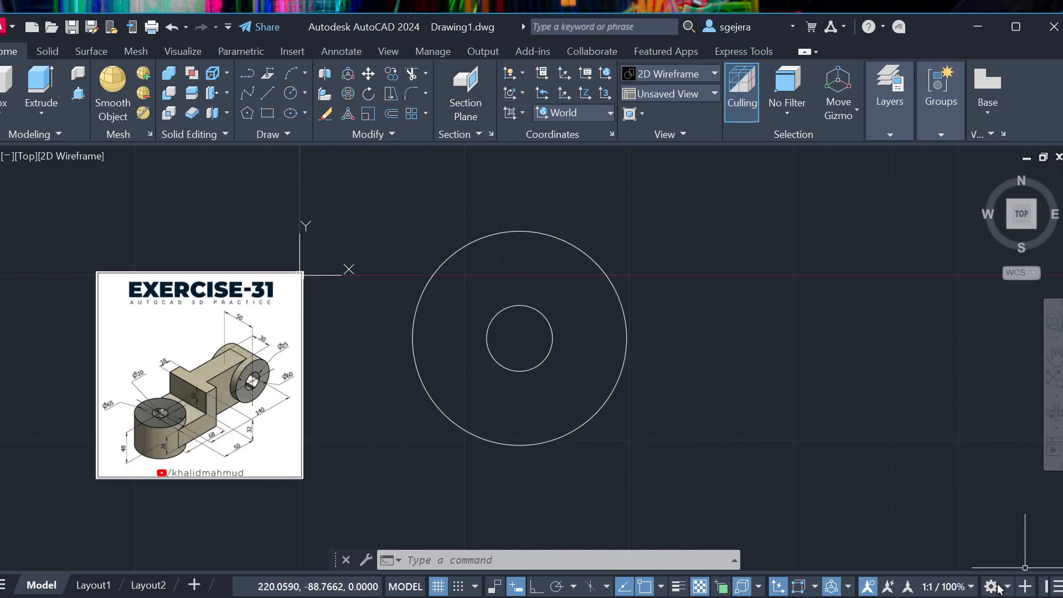
Step: Switch the workspace to Drafting & Annotation and back to 3D Modeling
click(1000, 588)
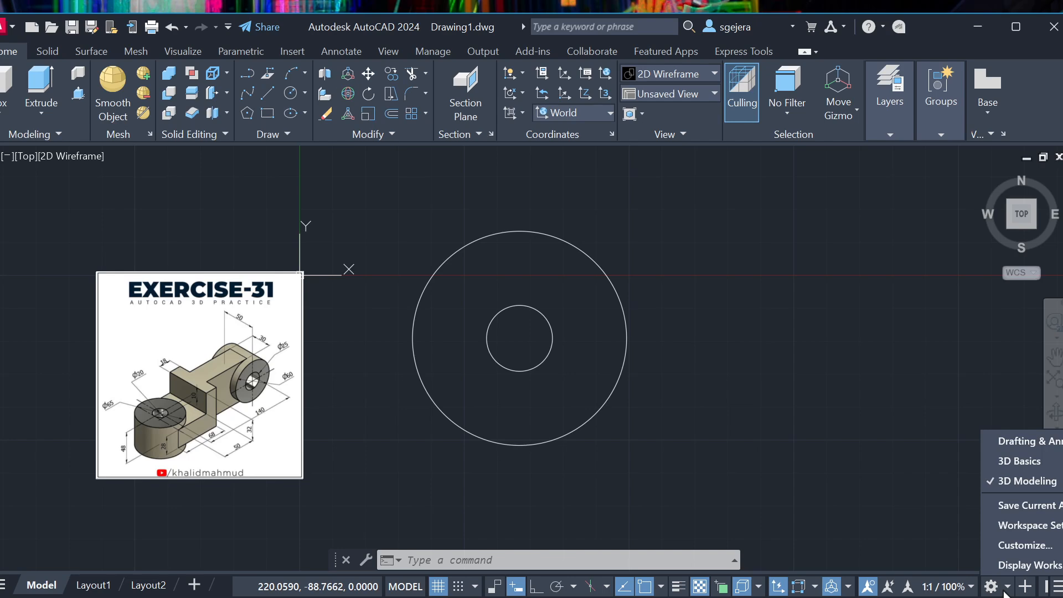
click(1019, 441)
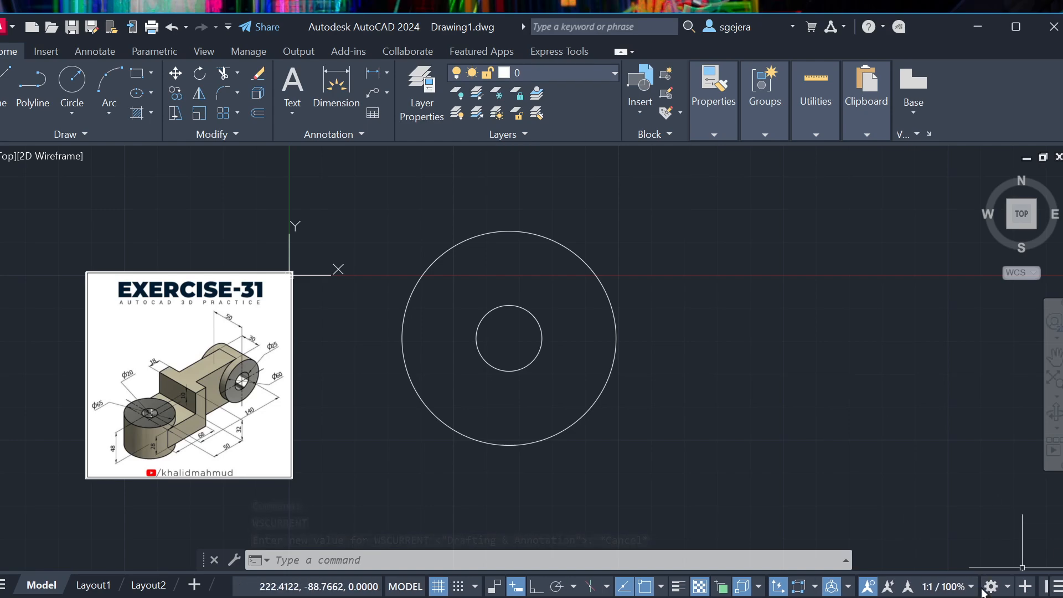
click(1001, 590)
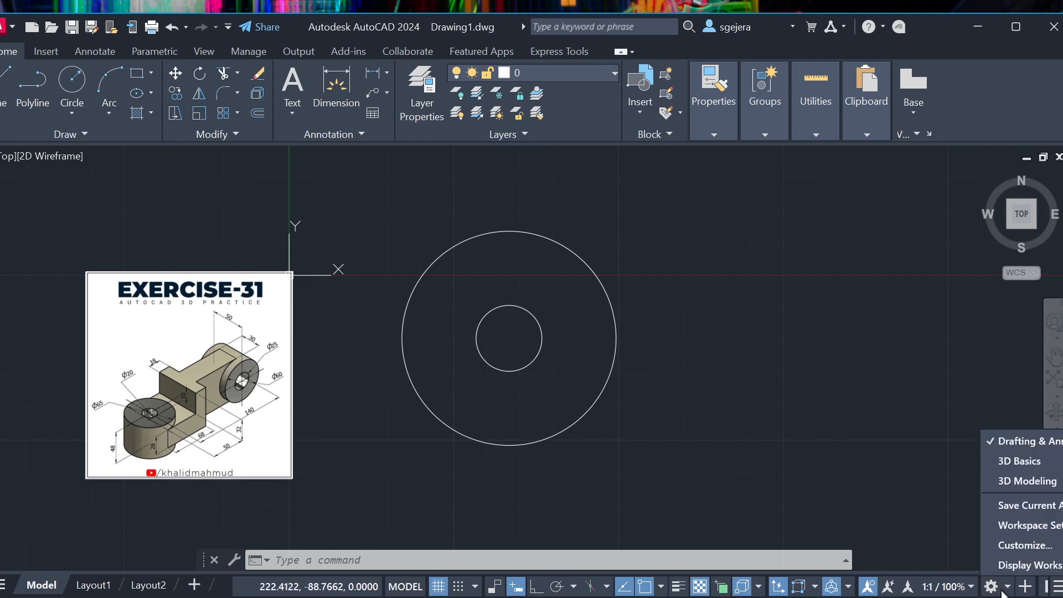
click(1034, 481)
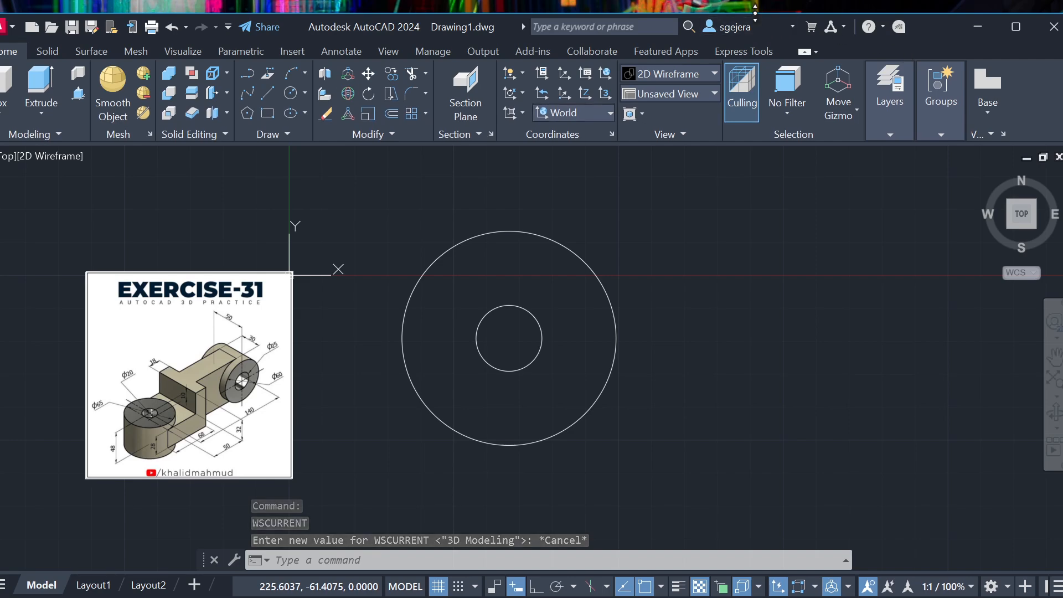
drag(755, 12, 754, 0)
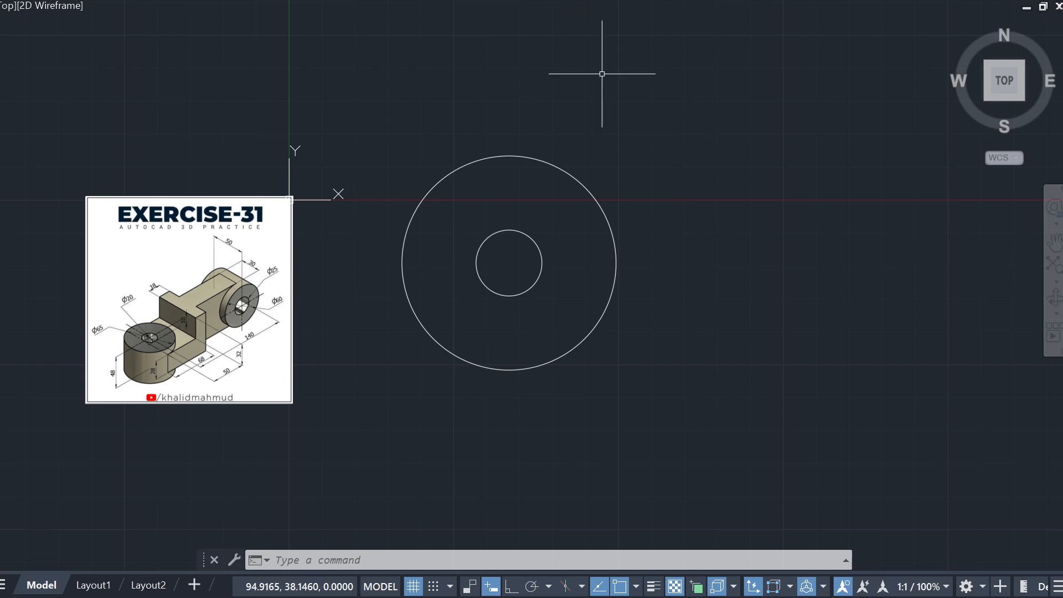
middle_drag(681, 348, 656, 358)
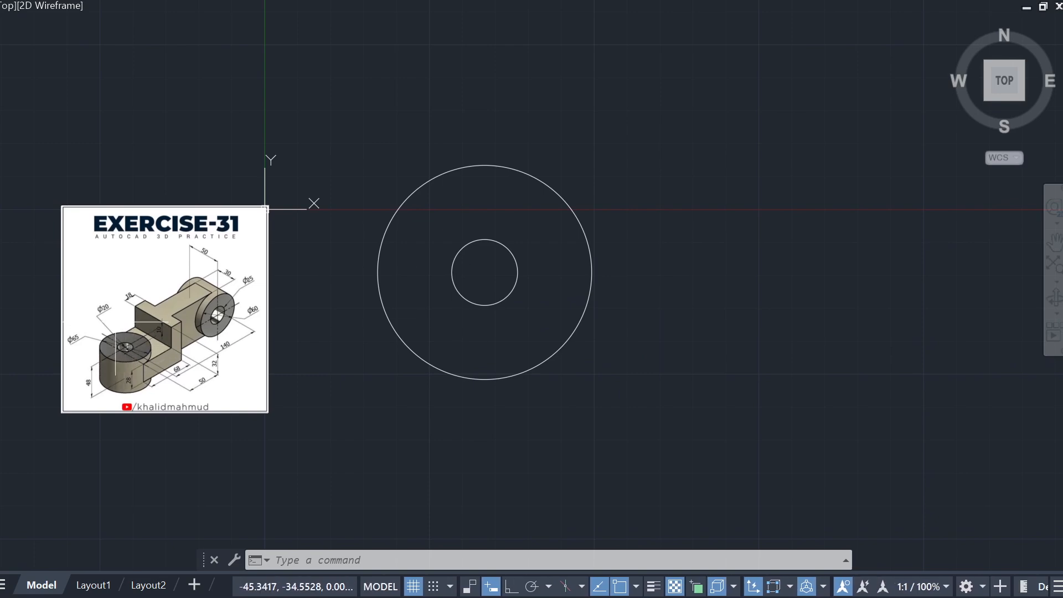
click(516, 260)
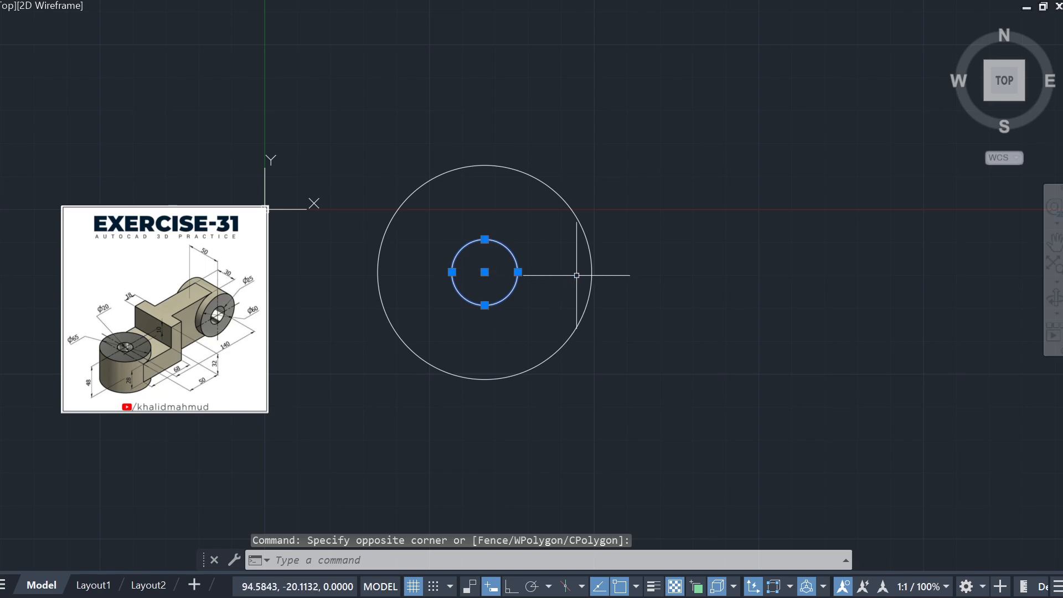
key(Escape)
click(620, 264)
click(557, 261)
key(Escape)
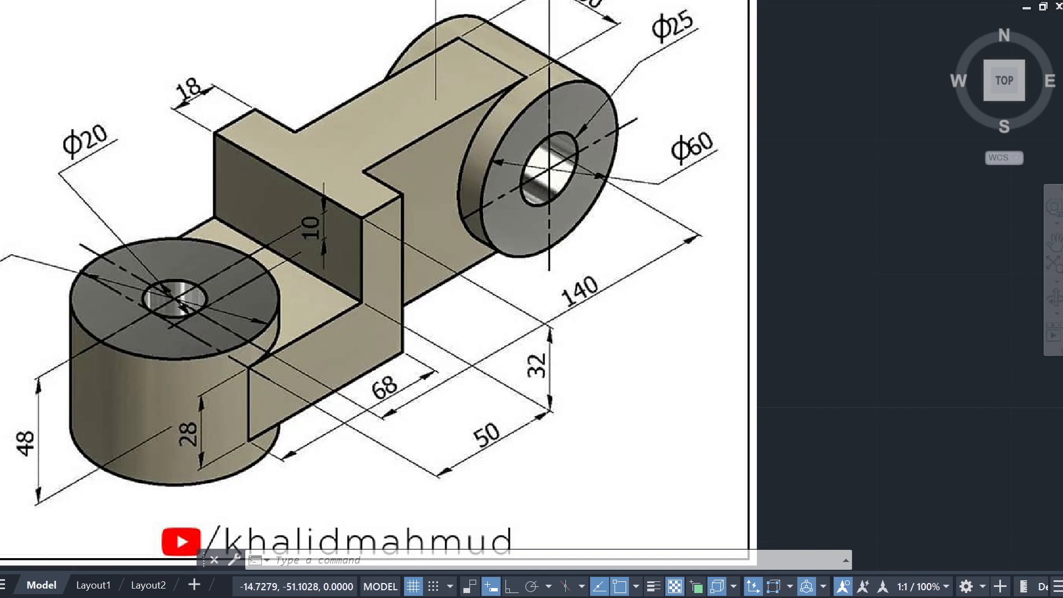
Step: Draw a horizontal line 50 units long from the left quadrant of the diameter 20 circle, extending right past the outer circle
scroll(548, 422, down, 2)
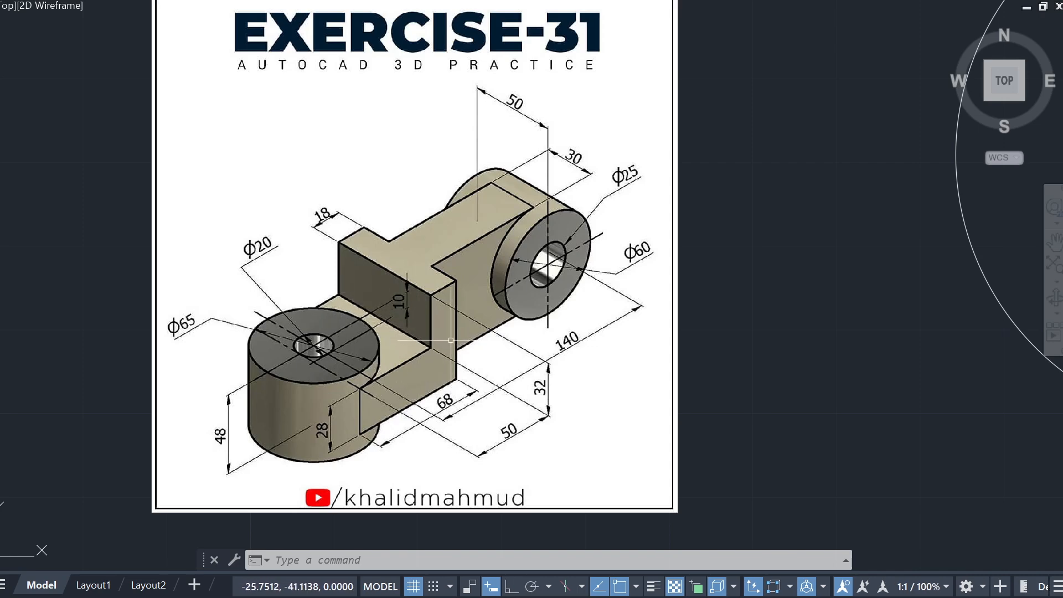
middle_drag(788, 344, 420, 337)
scroll(625, 337, down, 1)
scroll(816, 308, down, 1)
middle_drag(836, 301, 612, 344)
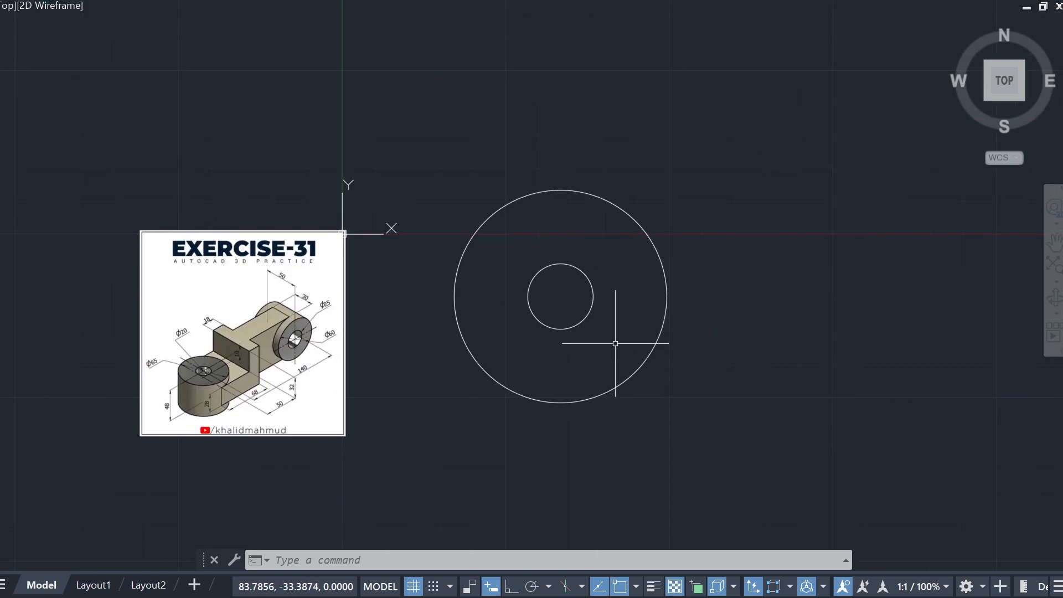
text(l)
key(Return)
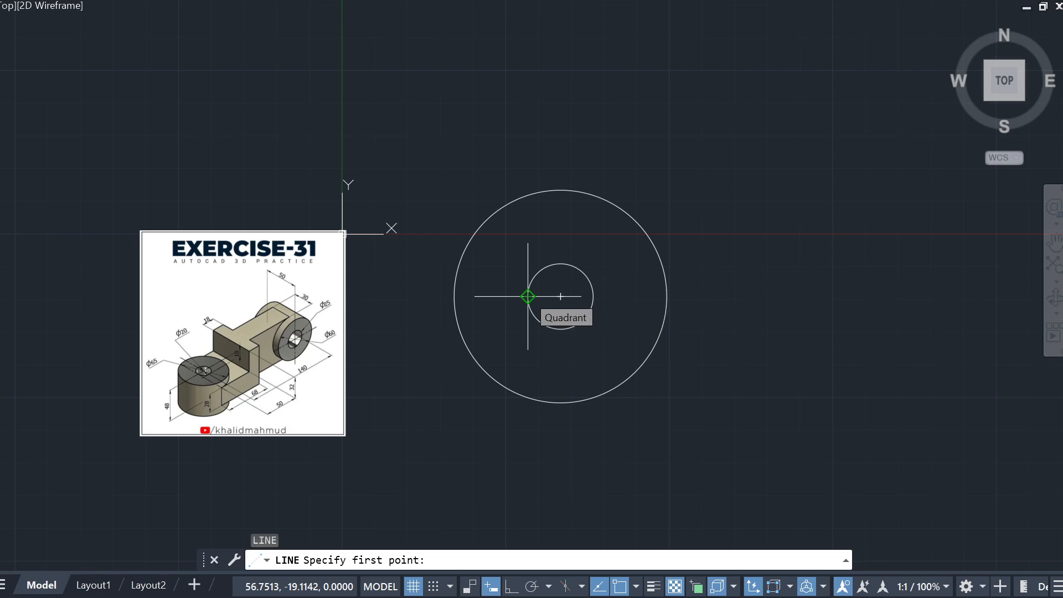
scroll(528, 296, up, 2)
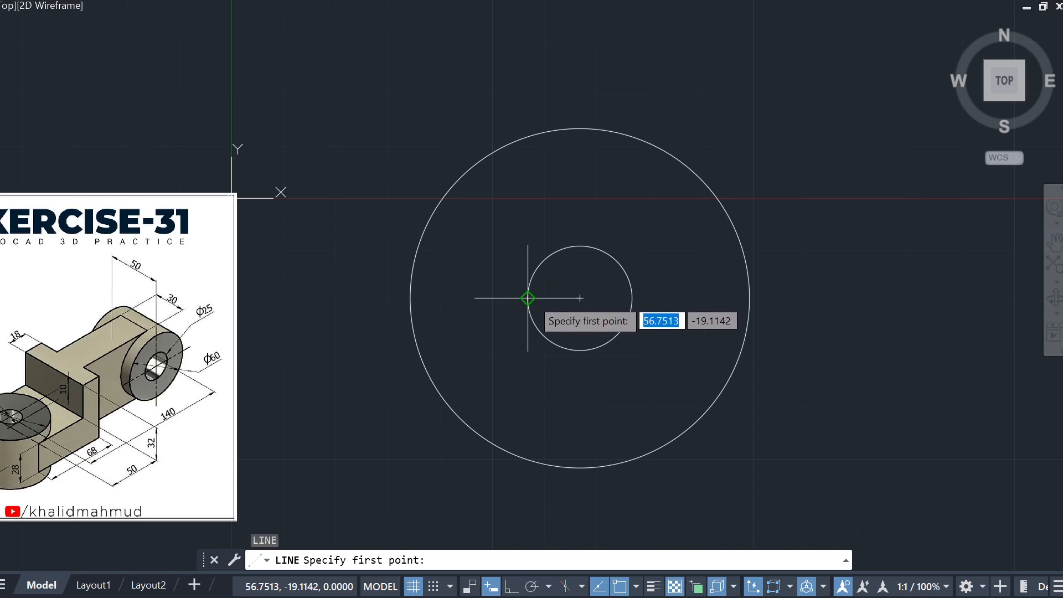
click(636, 588)
click(525, 299)
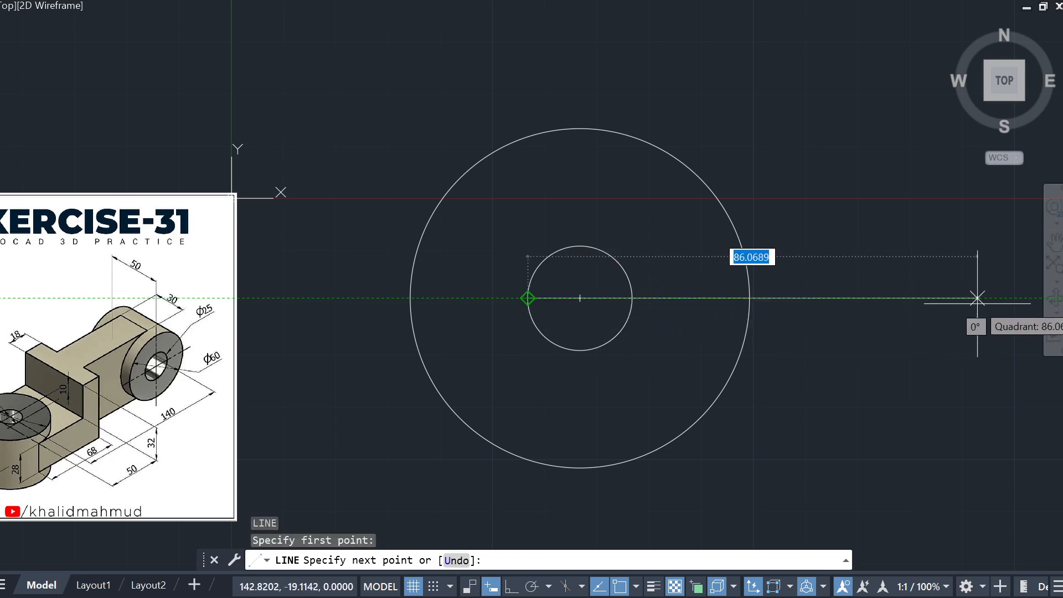
text(5)
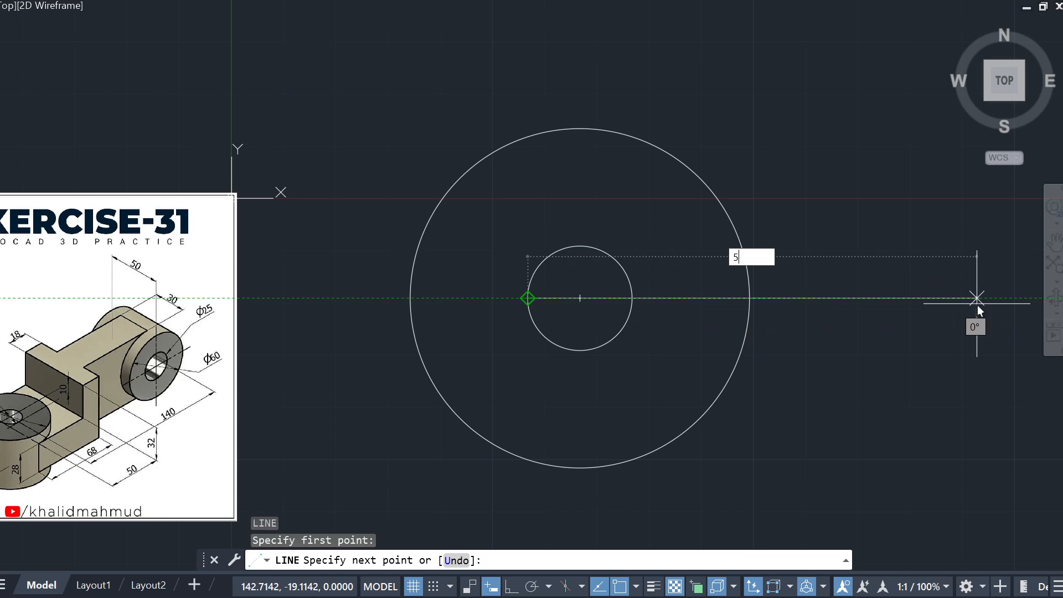
text(0)
key(Return)
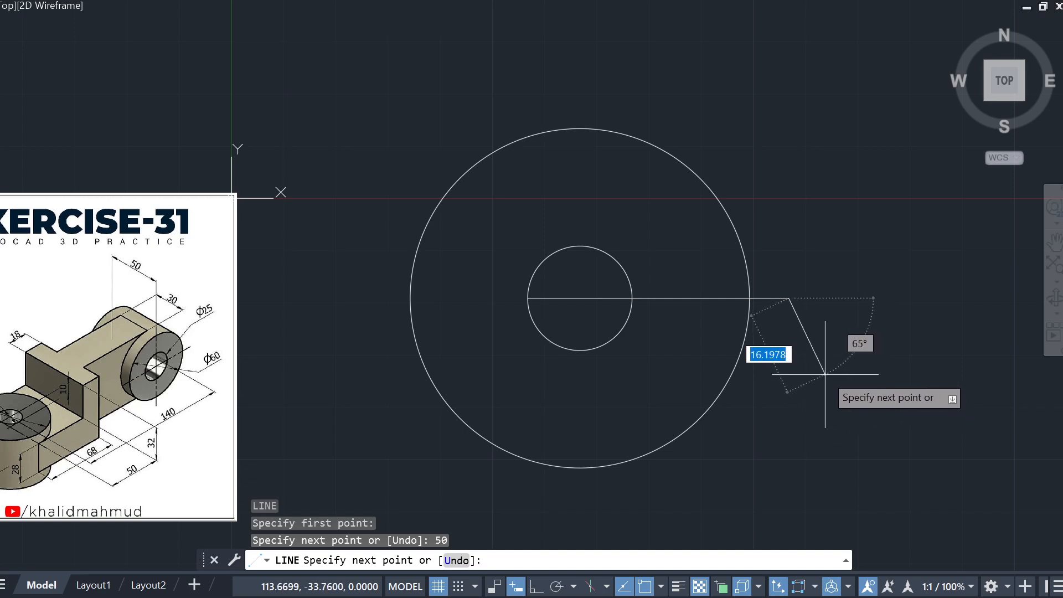
key(Escape)
Step: Examine the length dimensions of the base arm between the cylindrical boss and the upright step in the reference drawing
scroll(66, 441, up, 2)
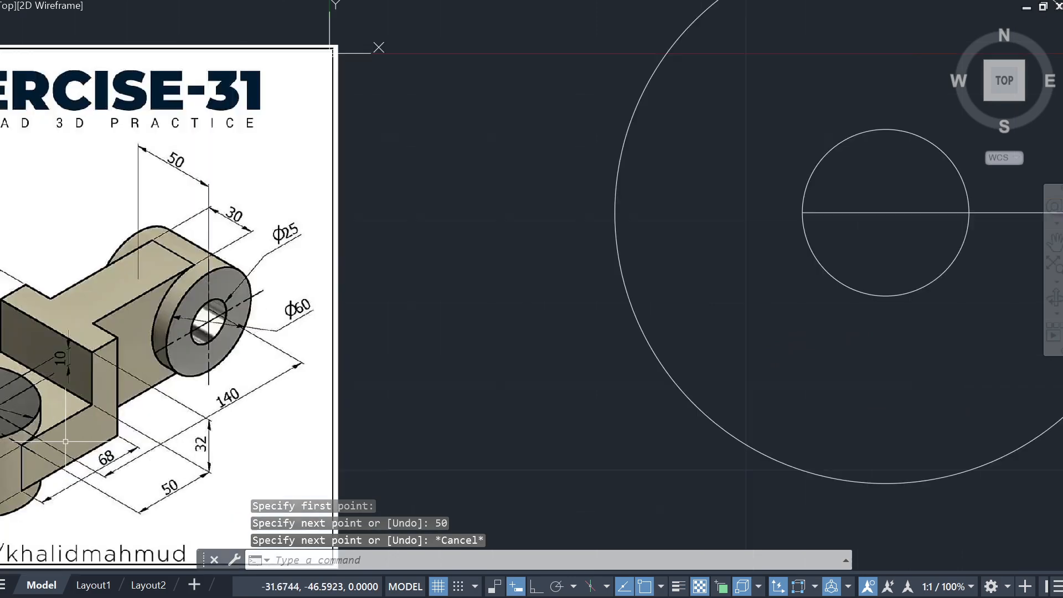
scroll(308, 424, down, 2)
middle_drag(160, 446, 293, 384)
scroll(186, 385, up, 5)
scroll(222, 383, down, 3)
scroll(372, 398, up, 3)
scroll(465, 410, down, 2)
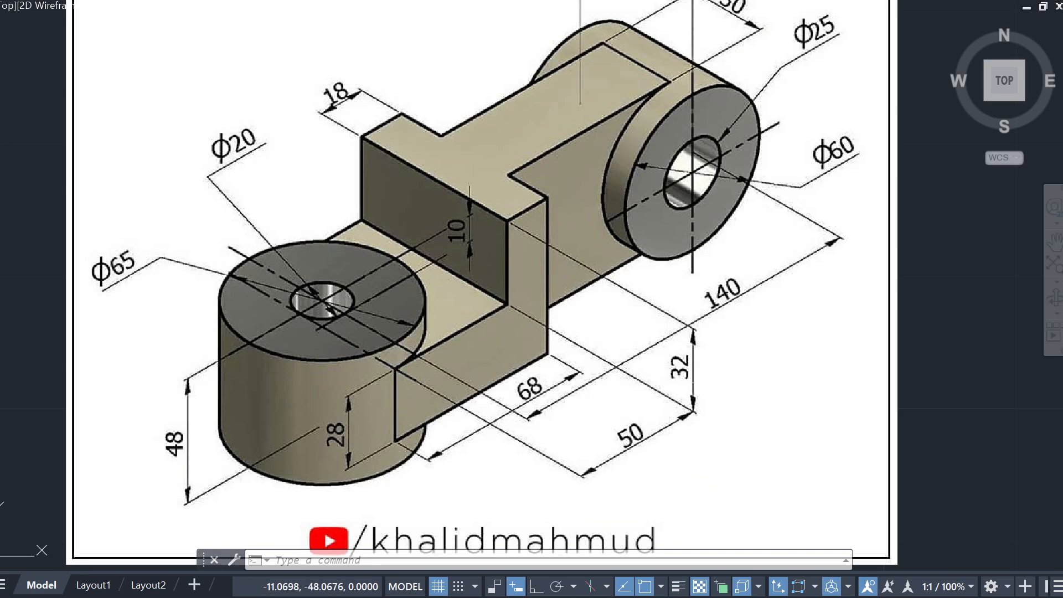
scroll(446, 302, down, 2)
middle_drag(576, 325, 171, 381)
click(941, 302)
click(603, 417)
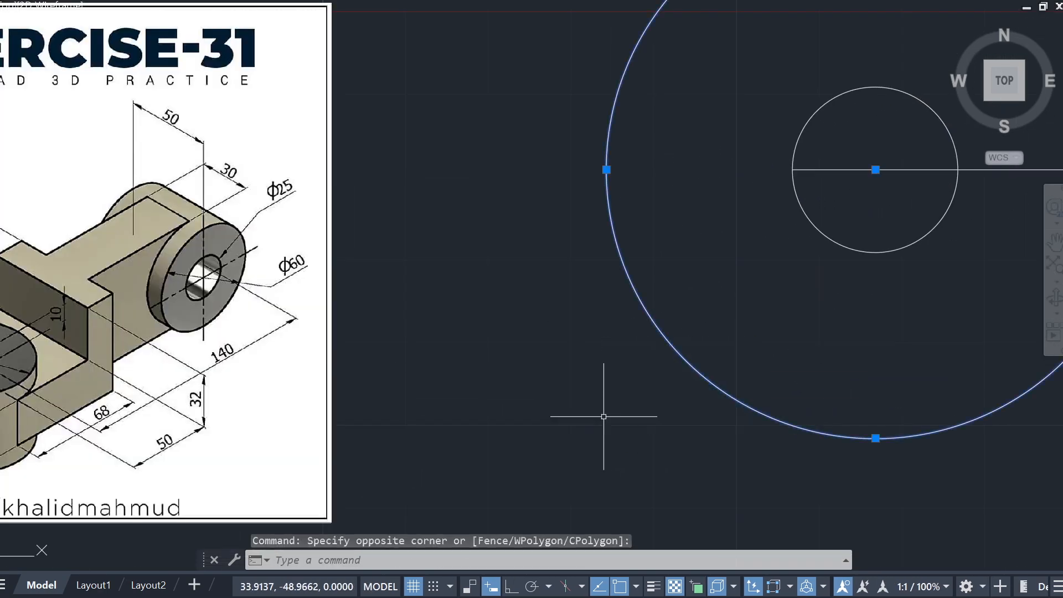
scroll(614, 411, down, 2)
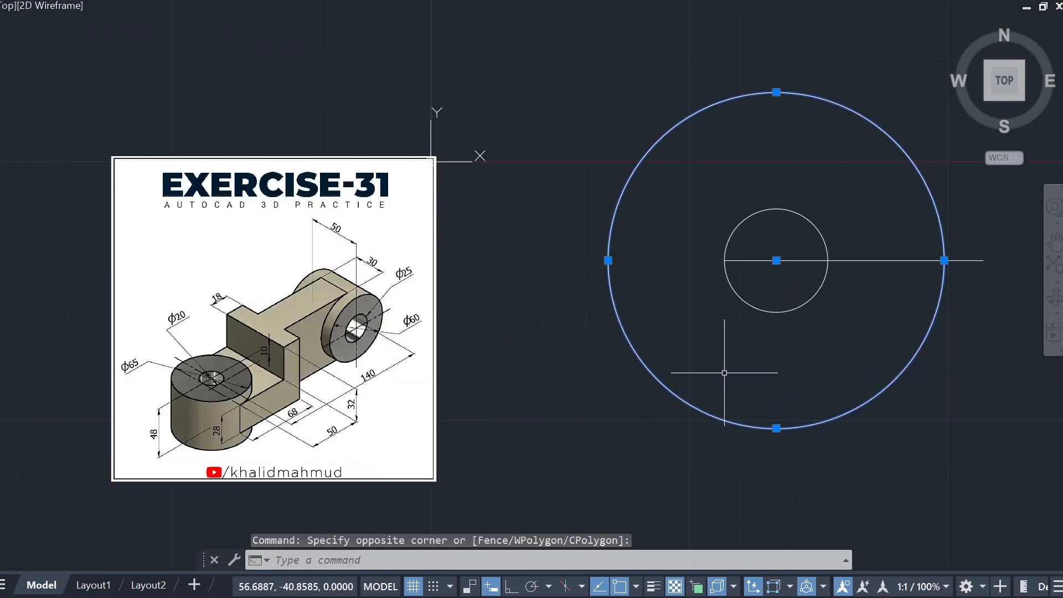
Step: Quick-measure the radii of both concentric circles and the length of the horizontal line
key(Escape)
text(mea)
key(Return)
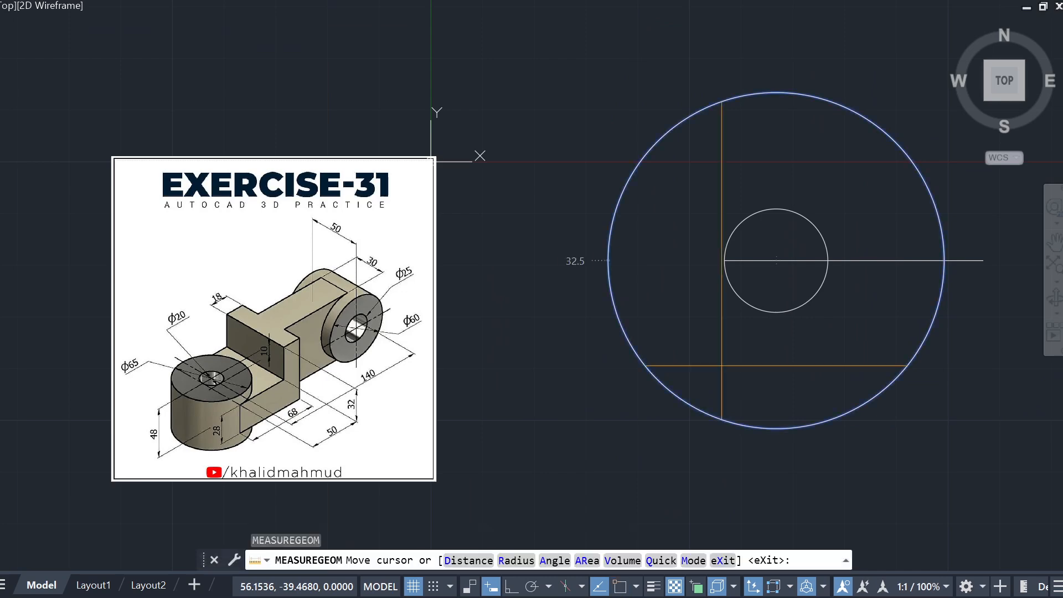
key(Escape)
text(me)
key(Return)
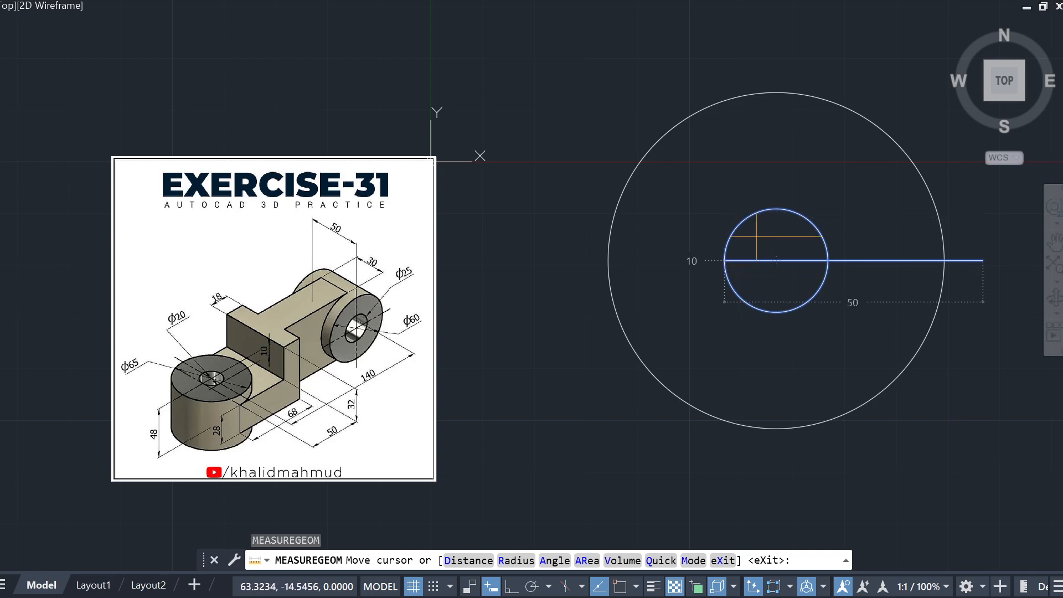
key(Escape)
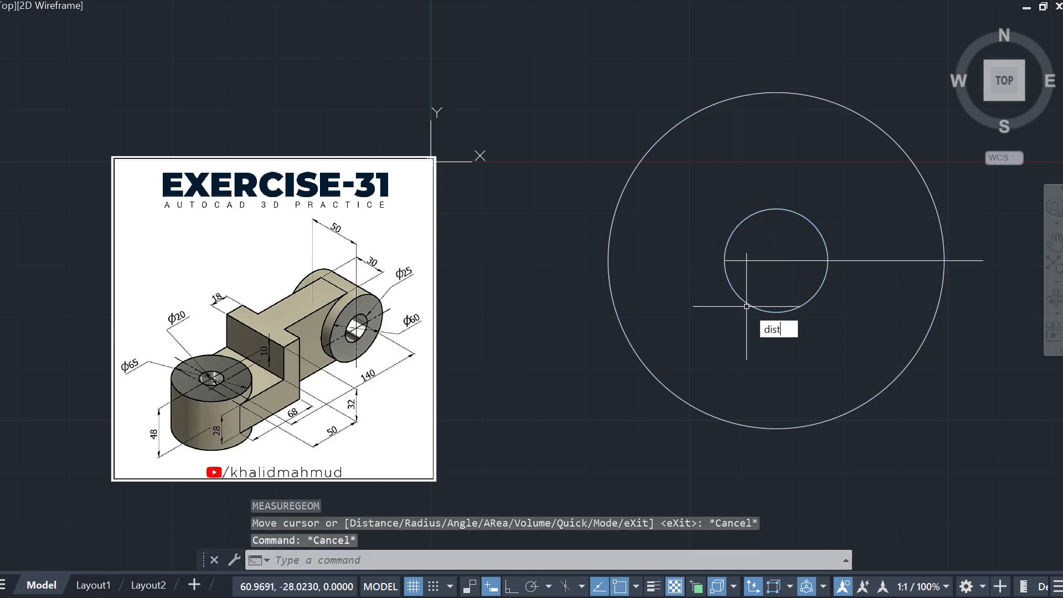
Step: Check the distance from the circles' common centre to the right quadrant of the diameter 65 circle
key(Return)
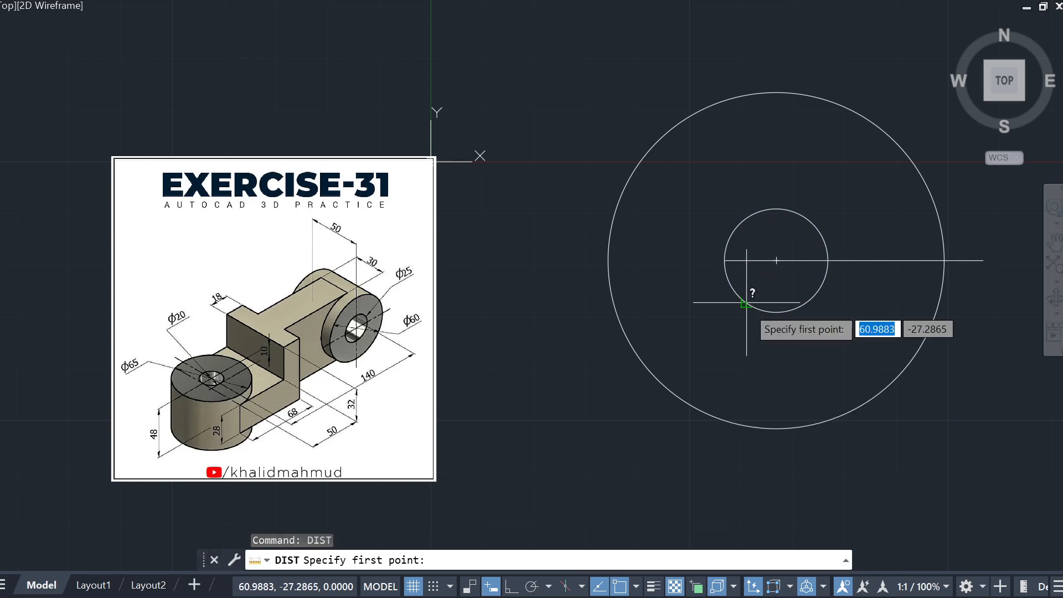
click(776, 261)
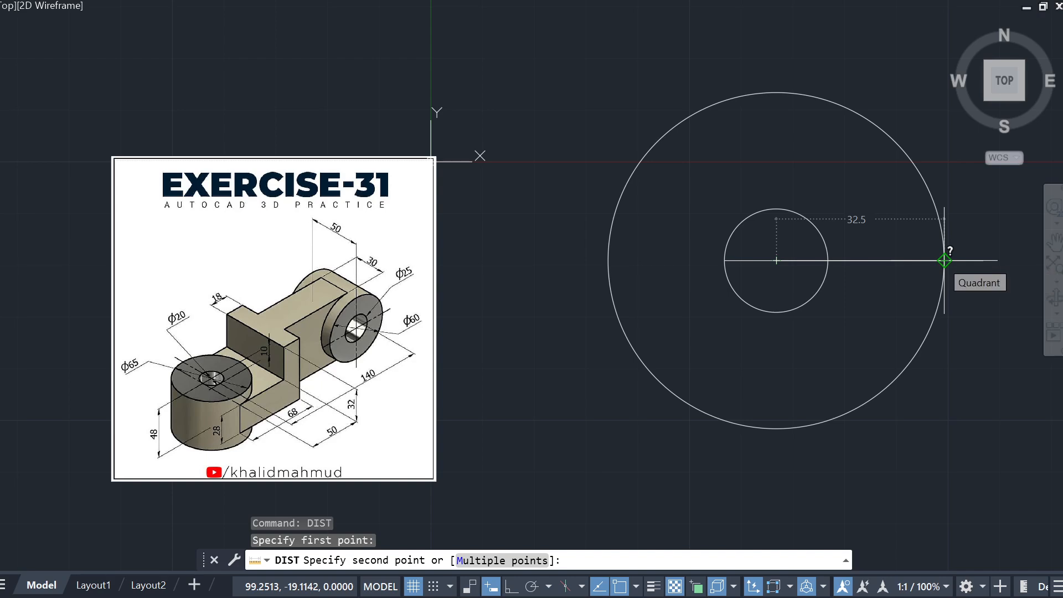
key(Escape)
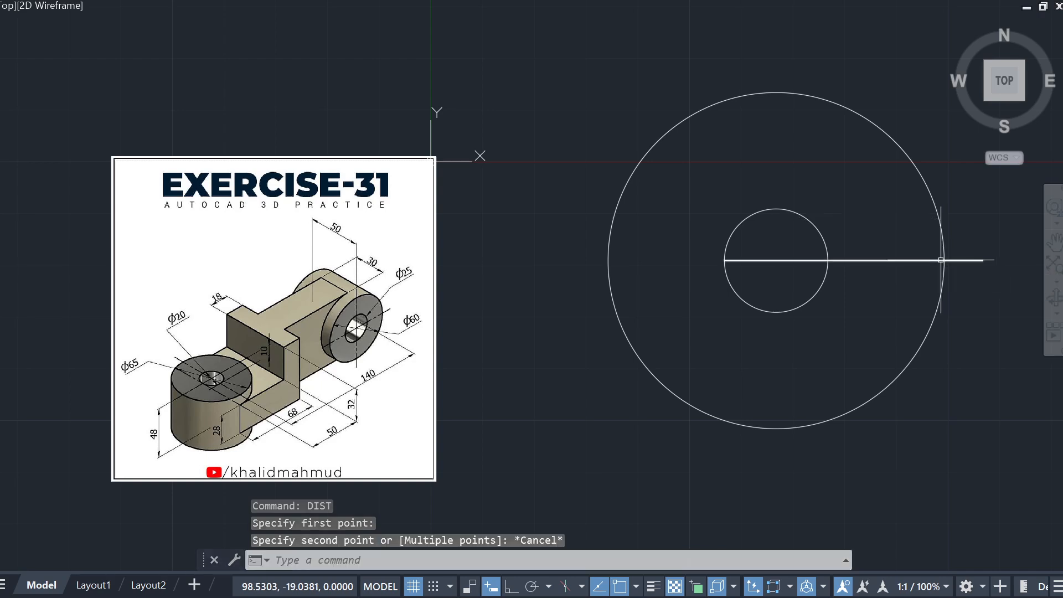
Step: Examine the boss in the reference drawing to identify the point from which the 50 dimension starts
scroll(269, 423, up, 4)
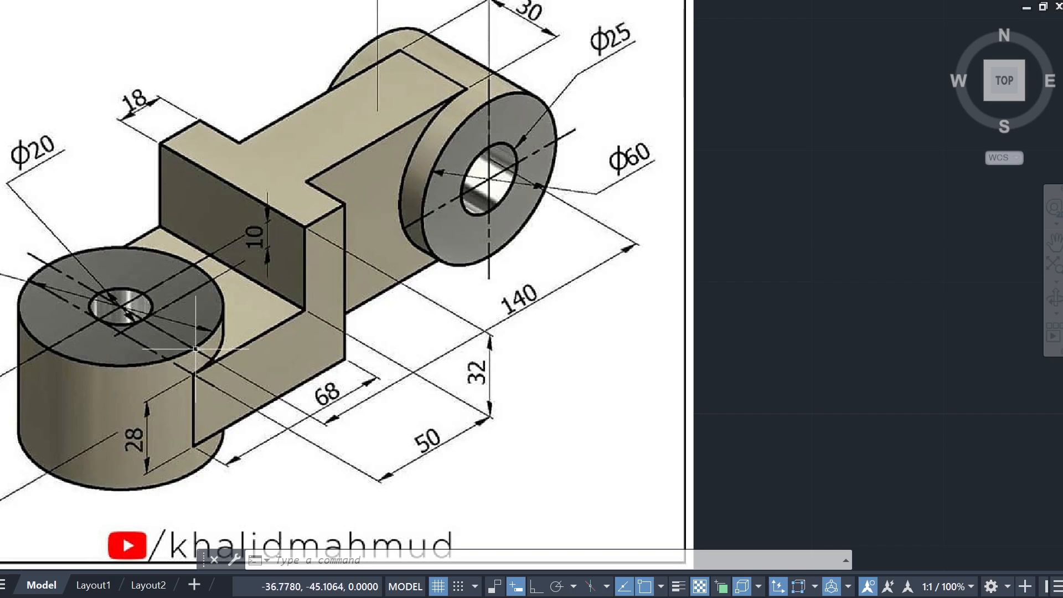
scroll(677, 370, down, 4)
middle_drag(831, 349, 601, 383)
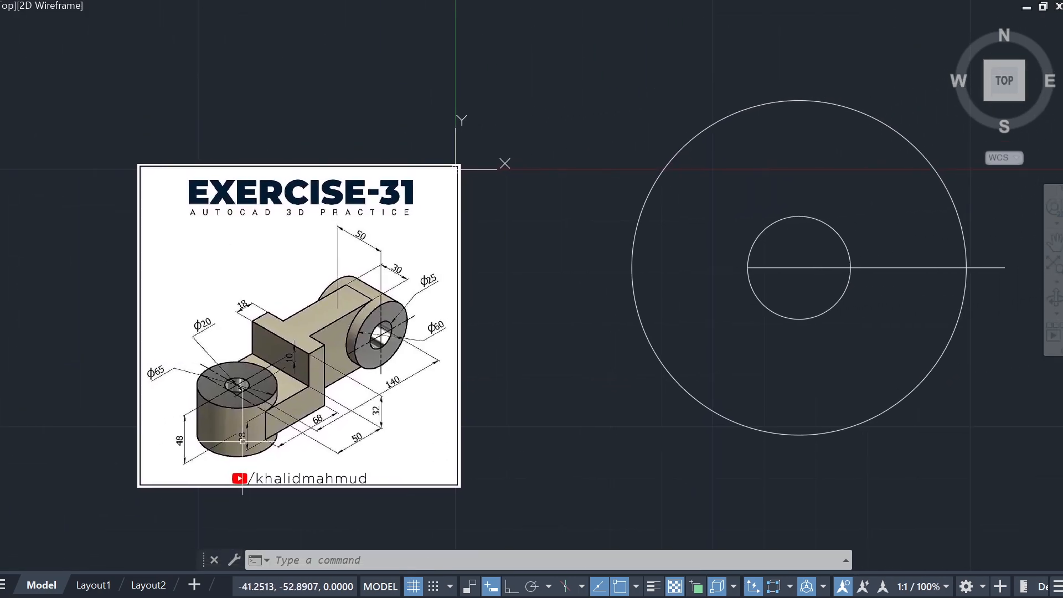
scroll(288, 431, up, 5)
middle_drag(203, 355, 250, 447)
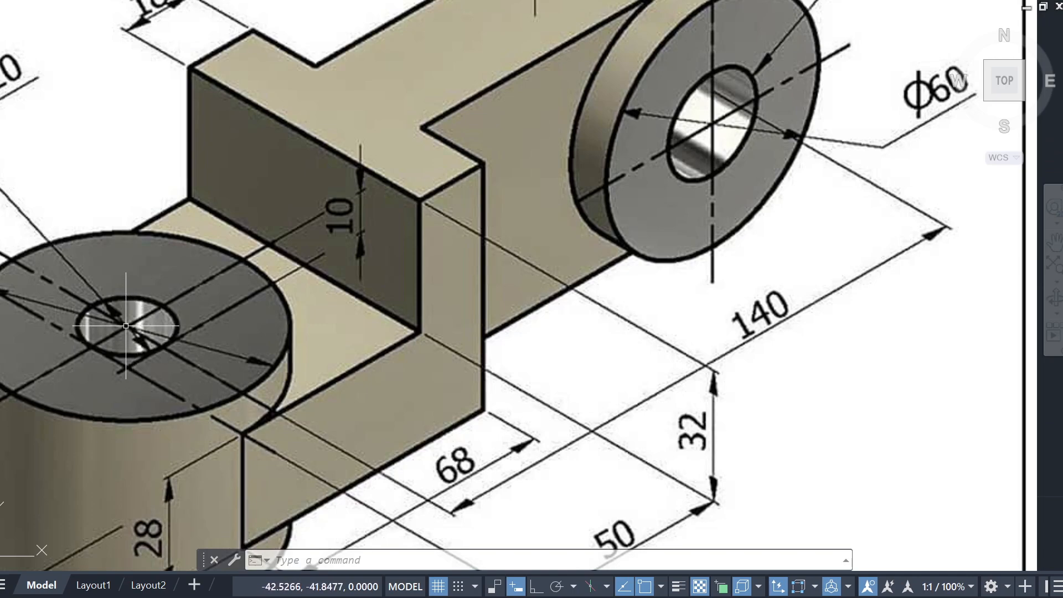
scroll(133, 328, down, 2)
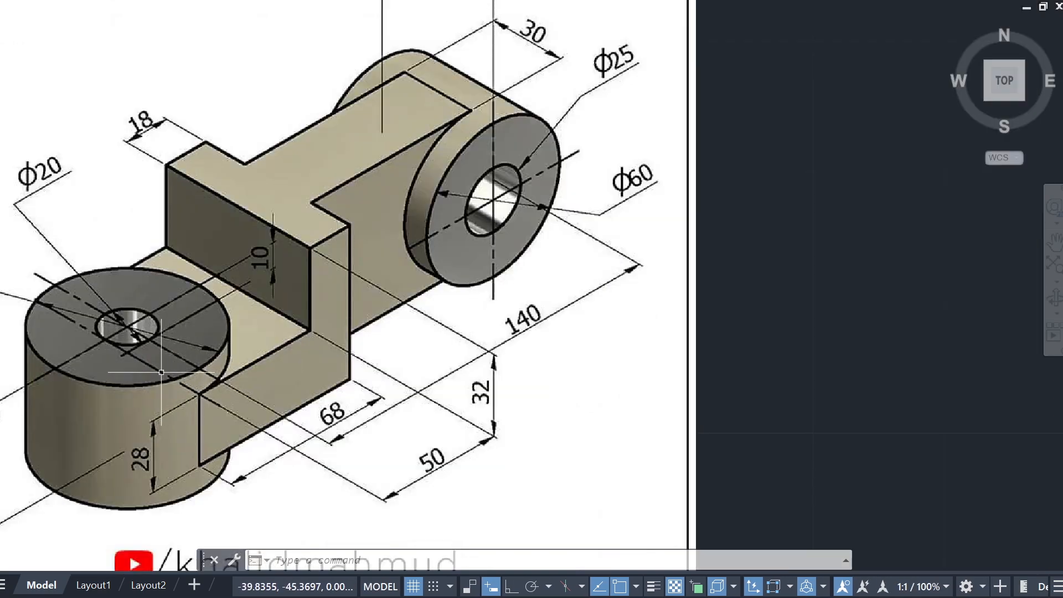
scroll(333, 376, down, 2)
scroll(369, 405, down, 2)
middle_drag(848, 453, 560, 460)
click(710, 410)
click(642, 373)
key(Escape)
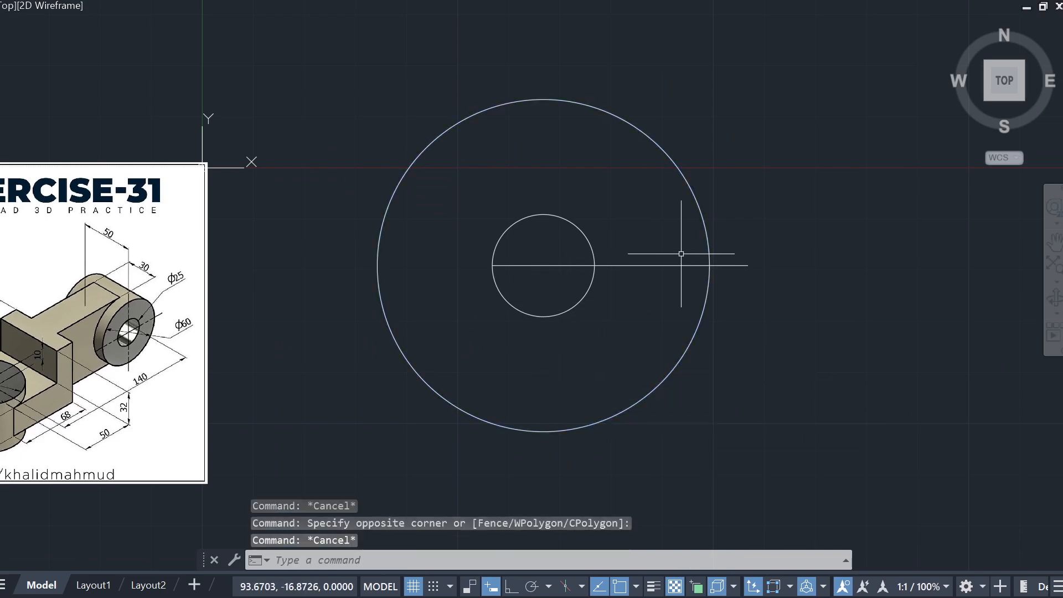
Step: Erase the horizontal line that starts at the diameter 20 circle's left quadrant
click(681, 258)
click(642, 295)
key(Delete)
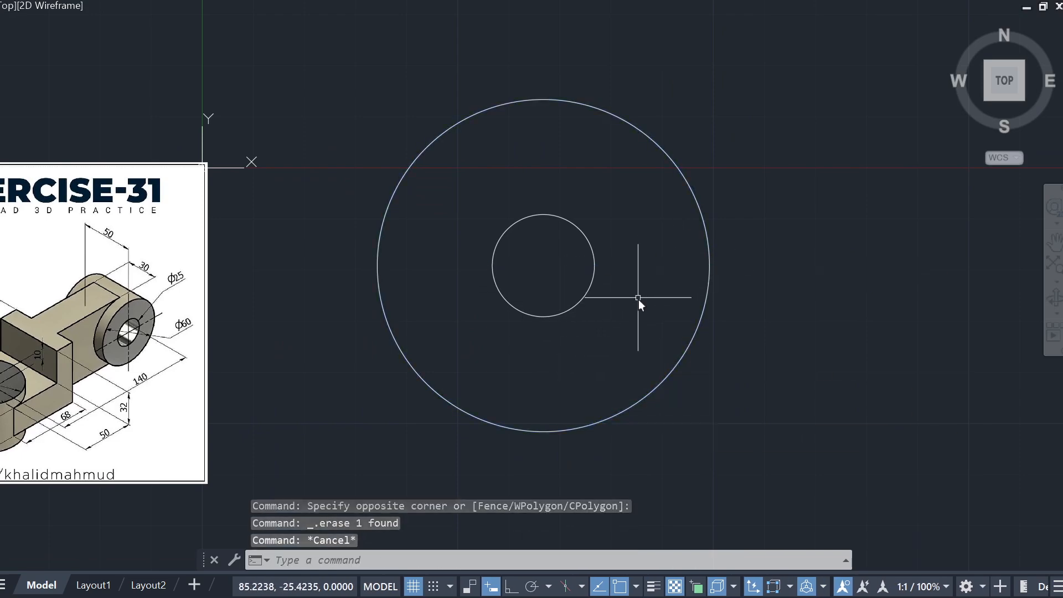
Step: Draw a line 50 units long at an angle of 0° from the common centre of the two circles
text(l)
key(Return)
click(543, 265)
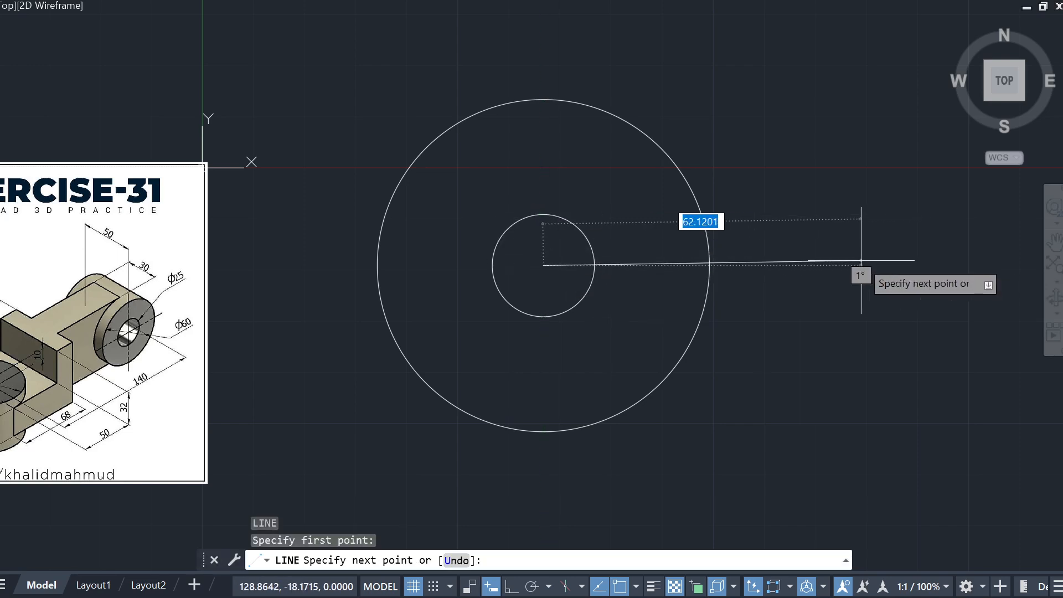
text(50)
key(Tab)
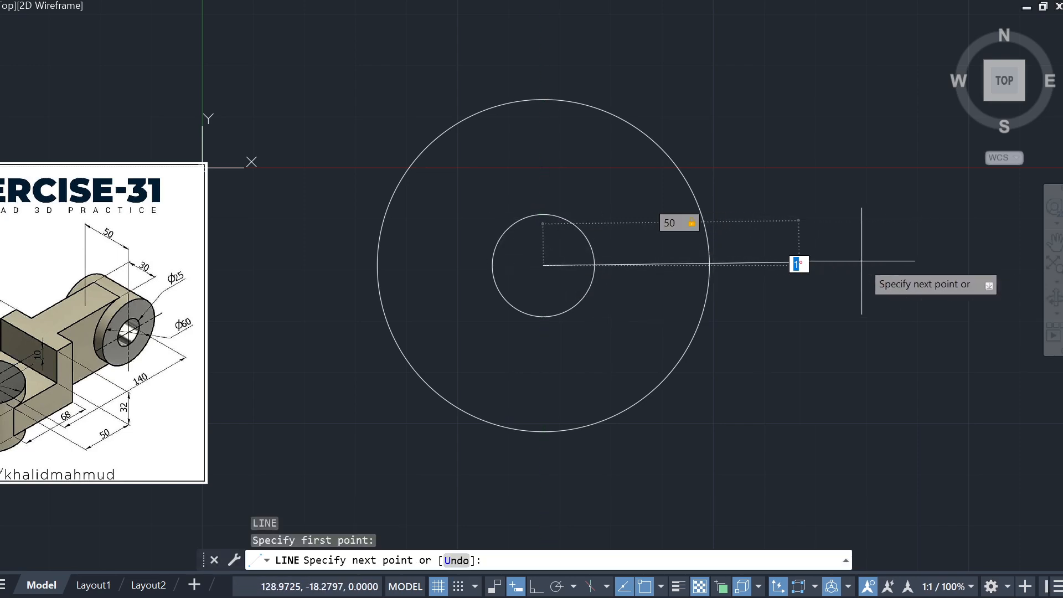
text(0)
key(Return)
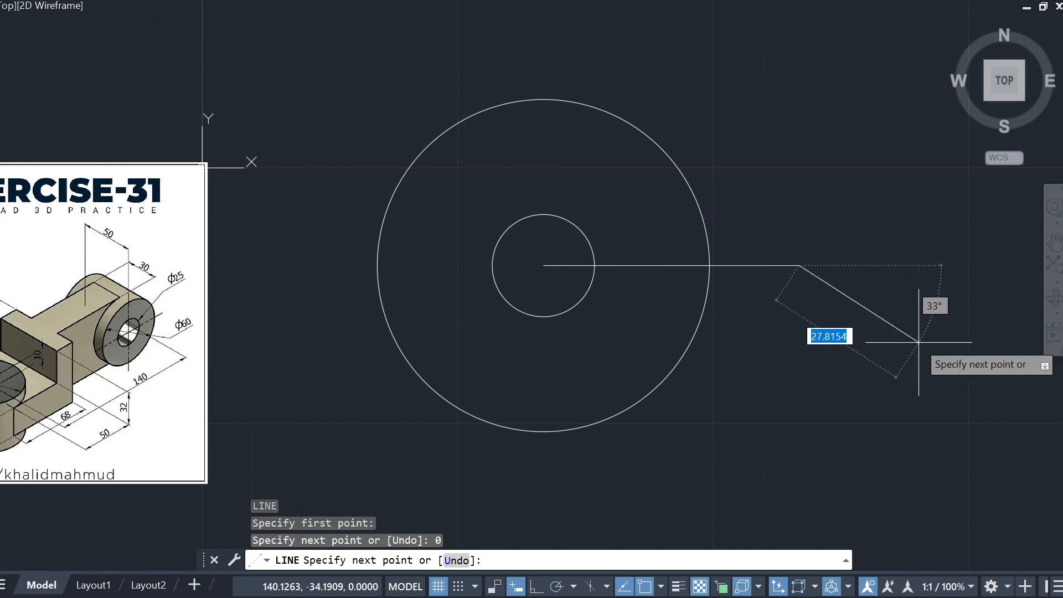
key(Escape)
scroll(753, 276, down, 1)
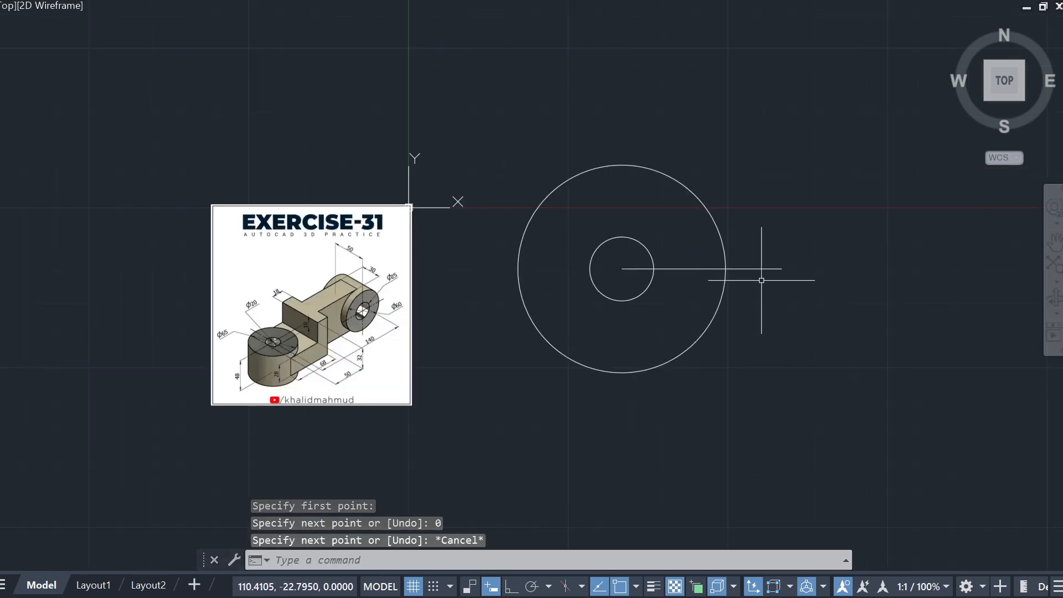
scroll(757, 279, up, 1)
middle_drag(424, 376, 460, 394)
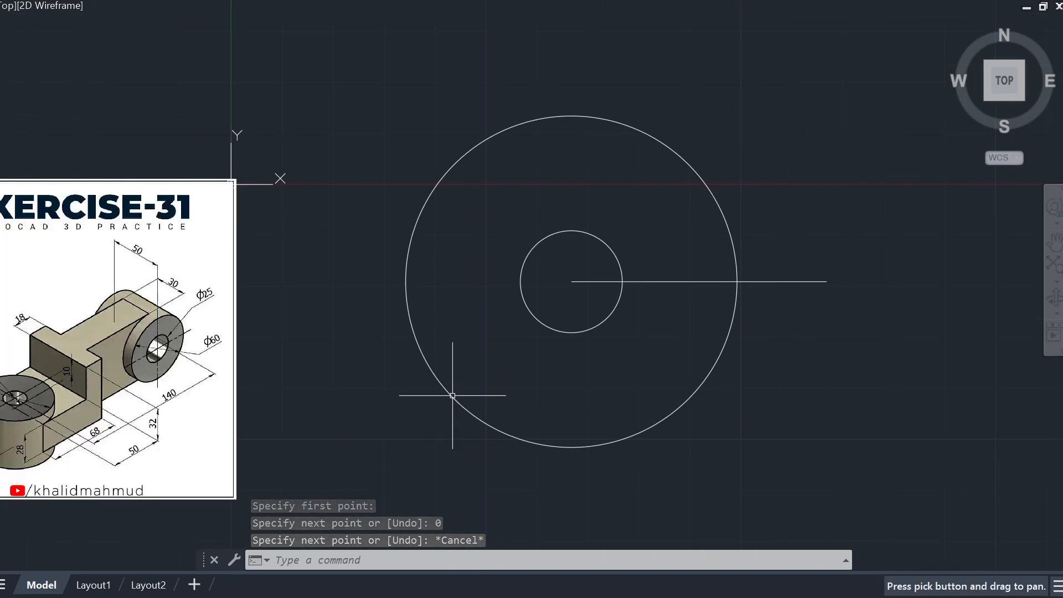
scroll(55, 420, up, 2)
key(Escape)
middle_drag(948, 342, 720, 354)
scroll(720, 354, down, 1)
text(rec)
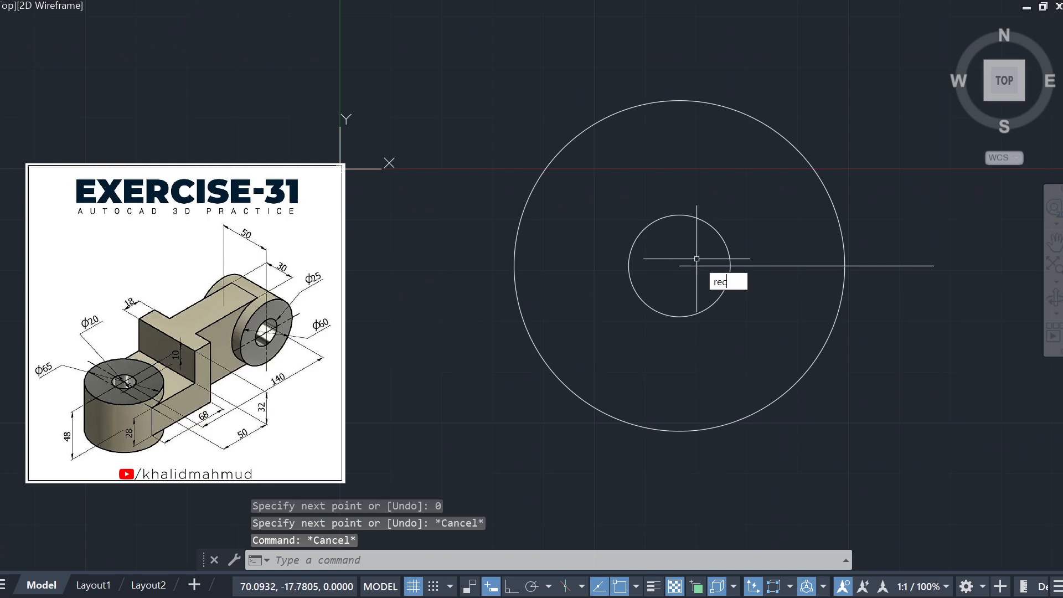
key(Return)
key(Escape)
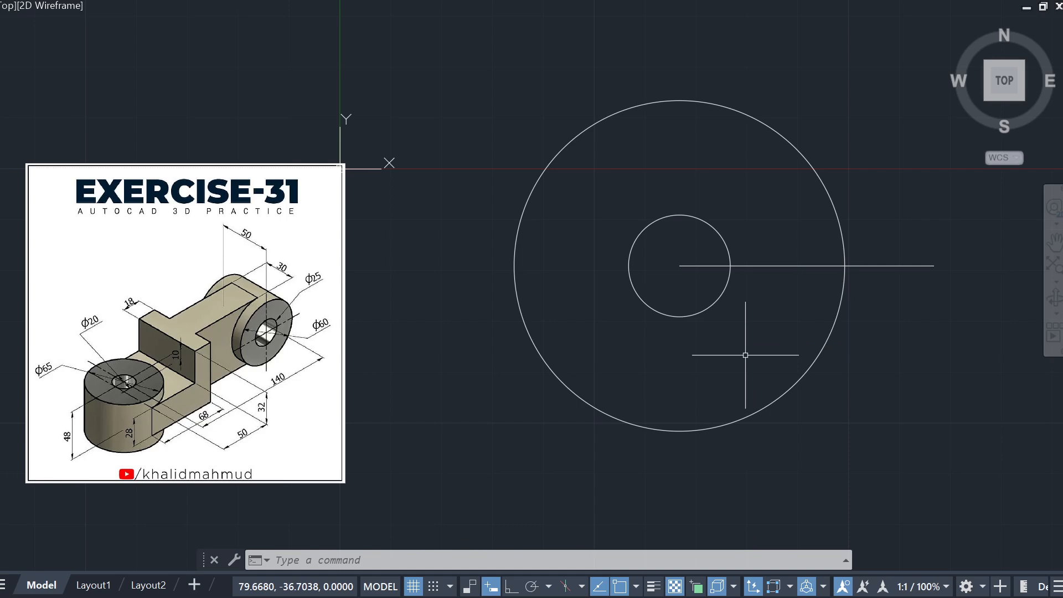
Step: Draw a rectangle 50 by 65 units, extending right and up from the bottom quadrant of the diameter 65 circle
text(c)
key(Return)
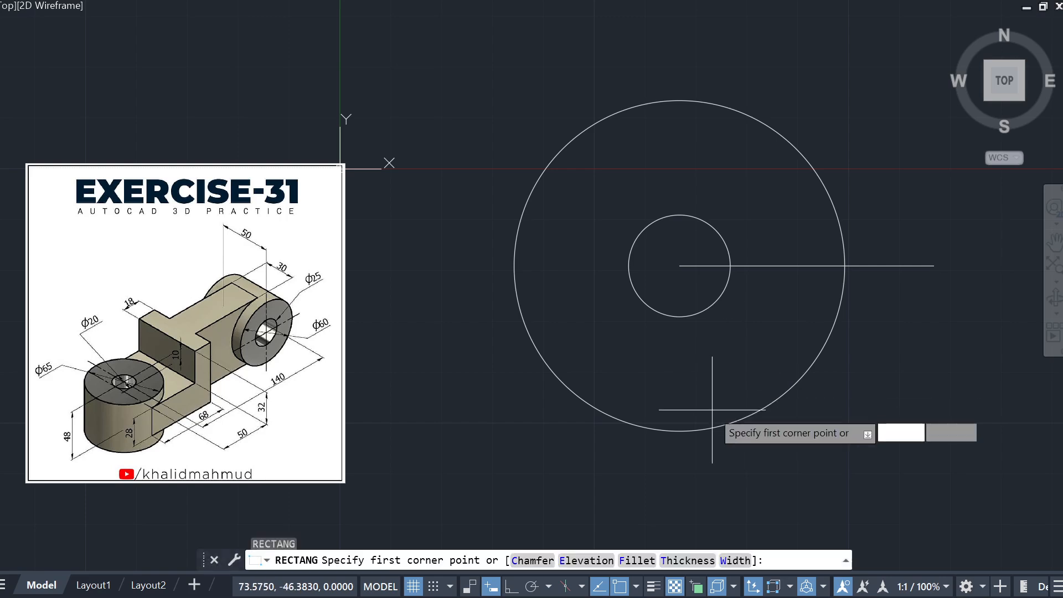
click(679, 431)
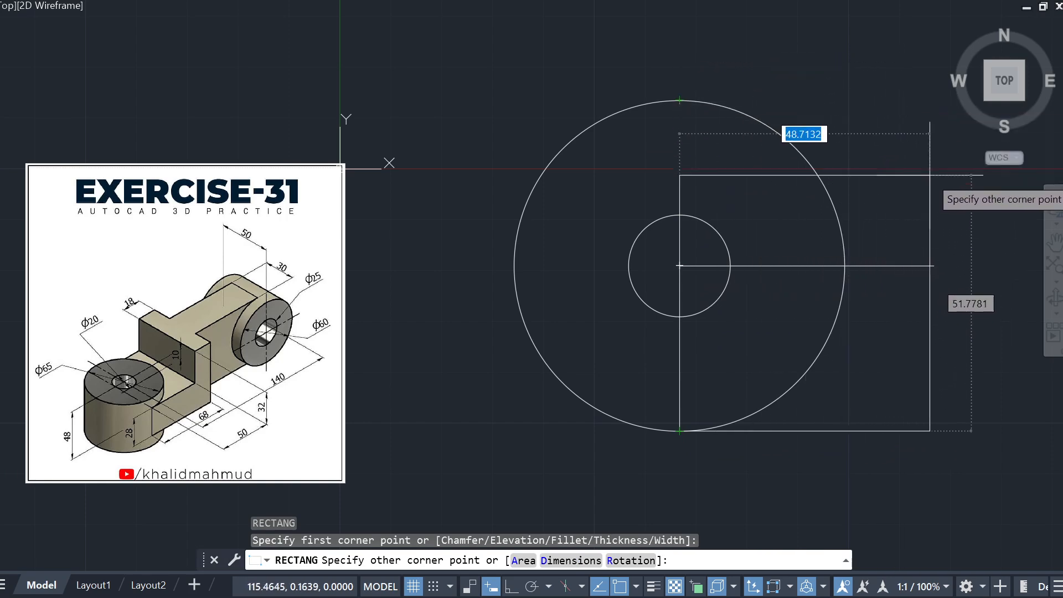
middle_drag(916, 150, 787, 193)
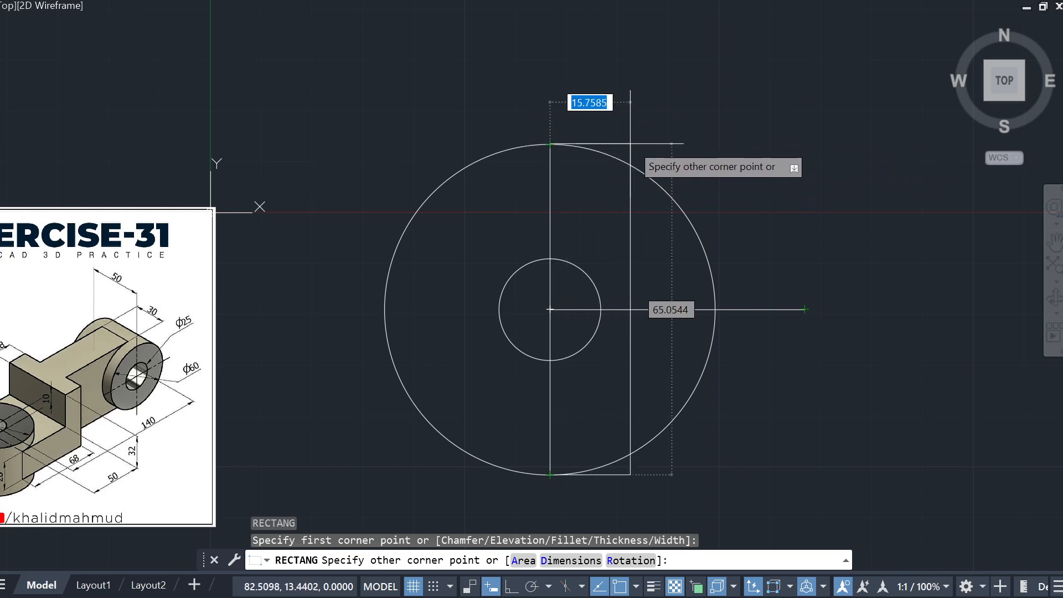
text(50)
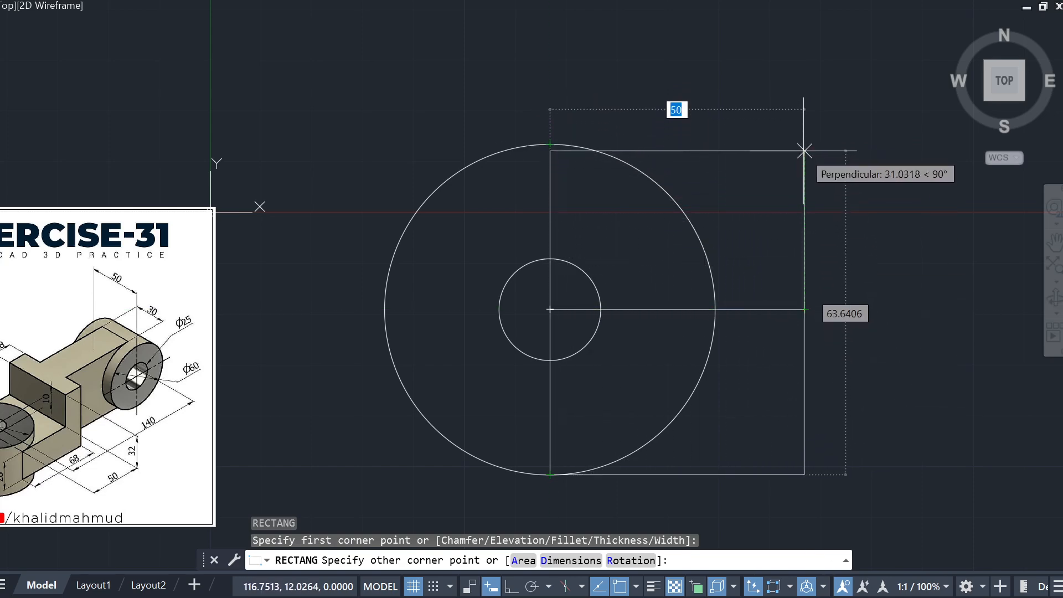
scroll(803, 145, up, 2)
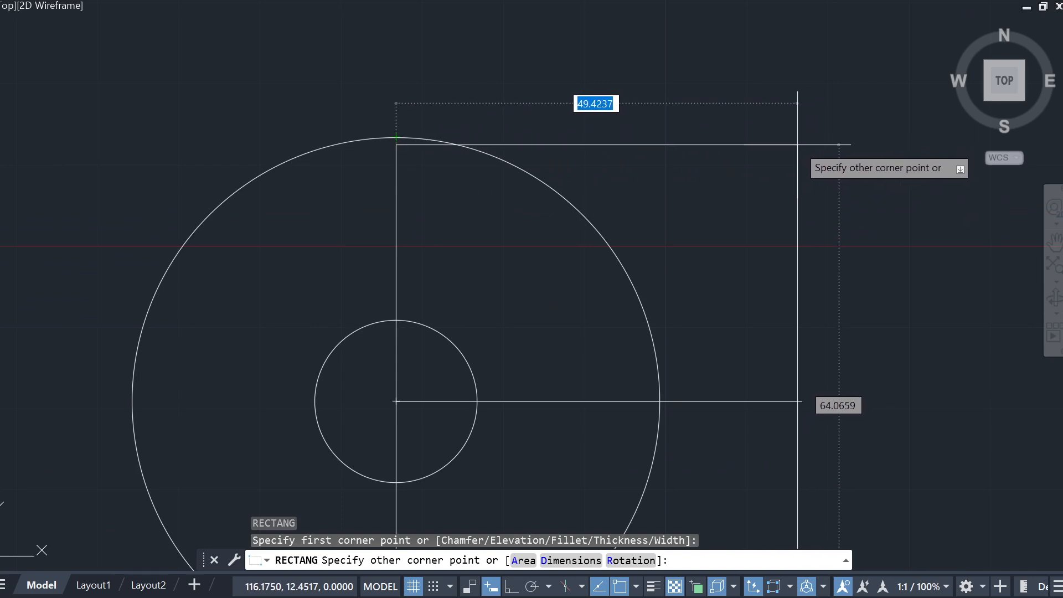
scroll(797, 145, down, 2)
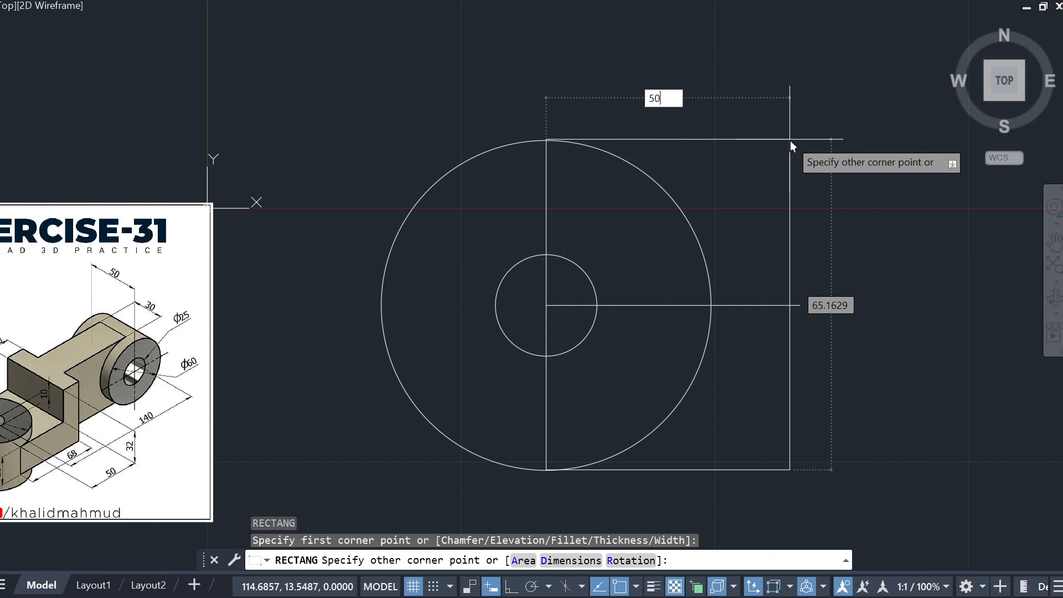
key(Tab)
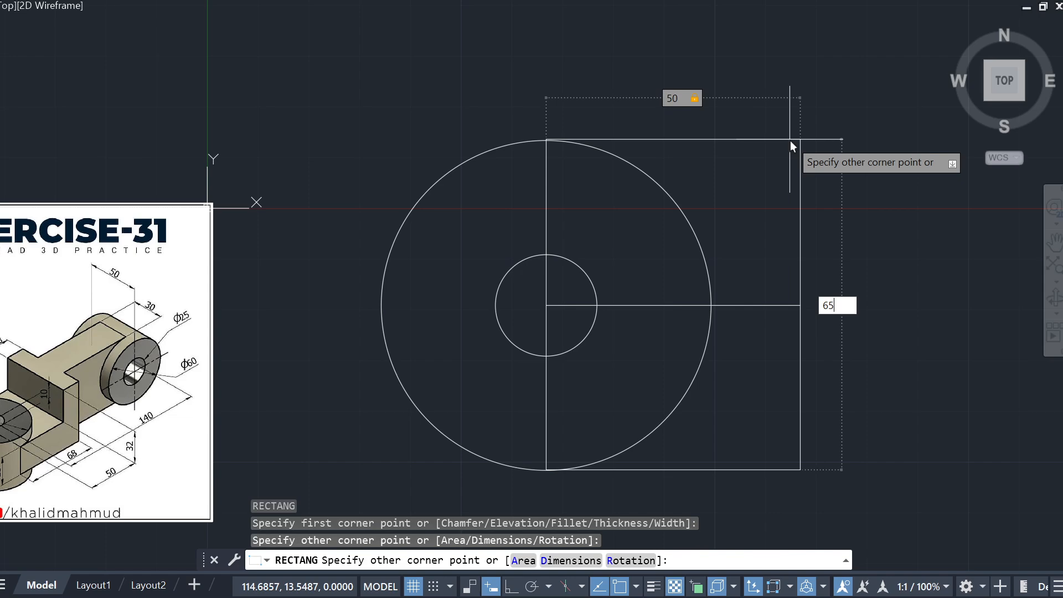
text(65)
key(Return)
key(Escape)
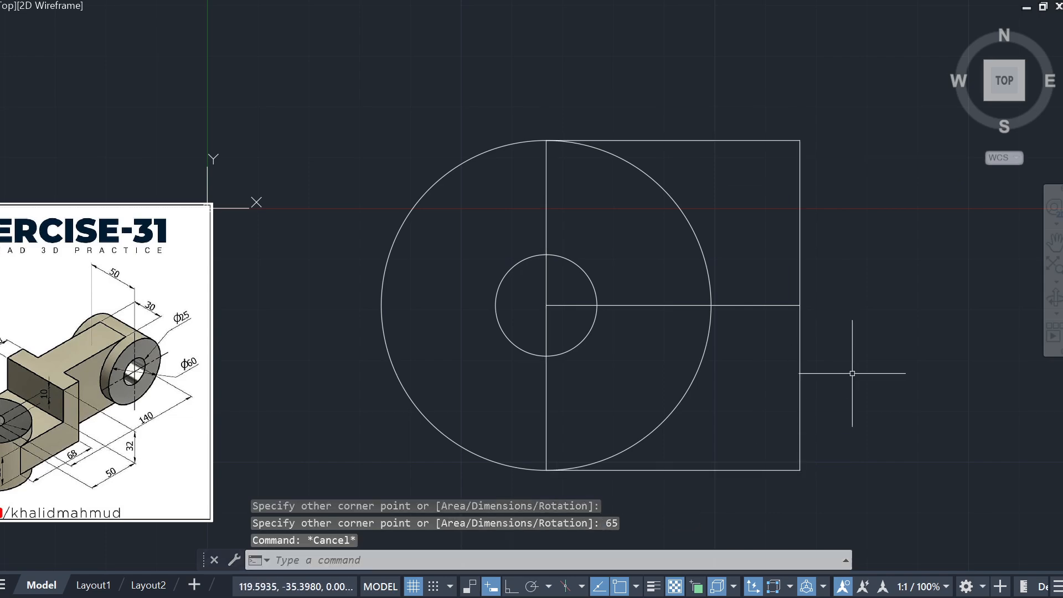
key(Escape)
Step: Erase the 50-unit horizontal line that starts at the circles' common centre
scroll(880, 372, down, 2)
middle_drag(861, 392, 835, 399)
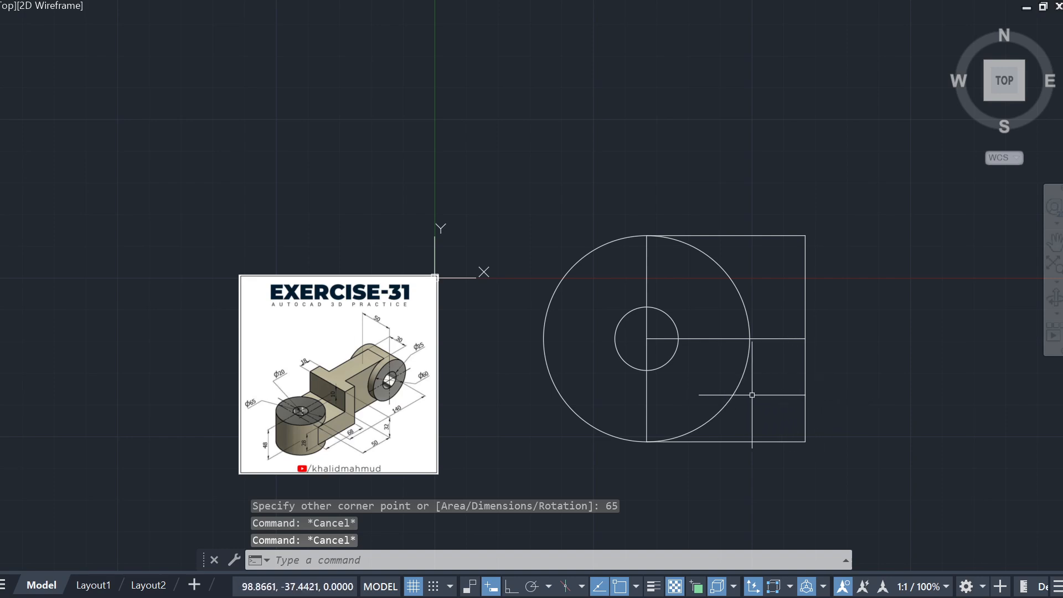
click(717, 354)
click(797, 334)
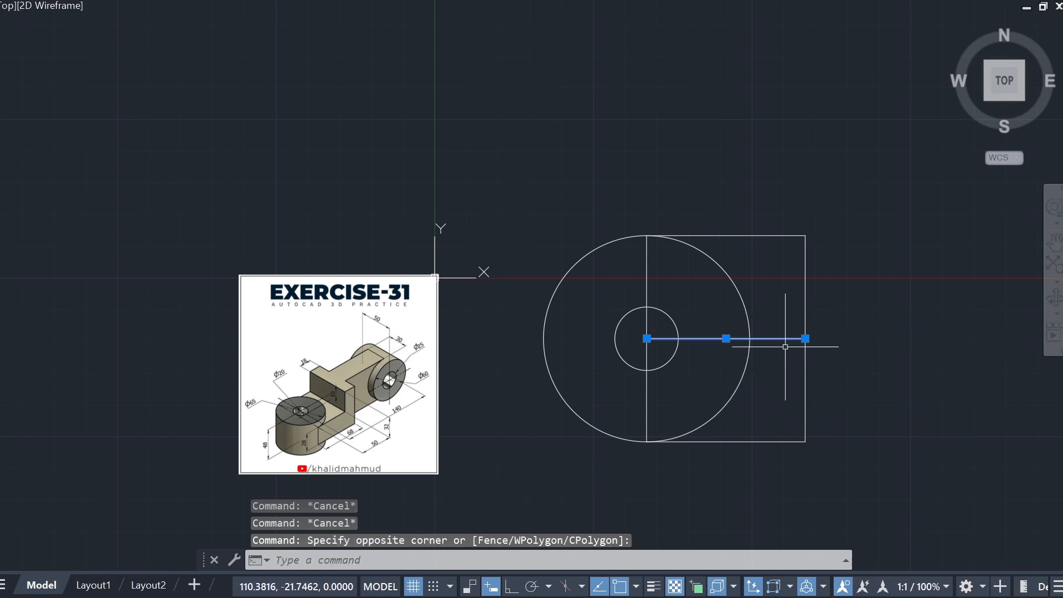
key(Delete)
Step: Examine how the base arm meets the diameter 65 boss in the reference drawing
scroll(779, 372, up, 2)
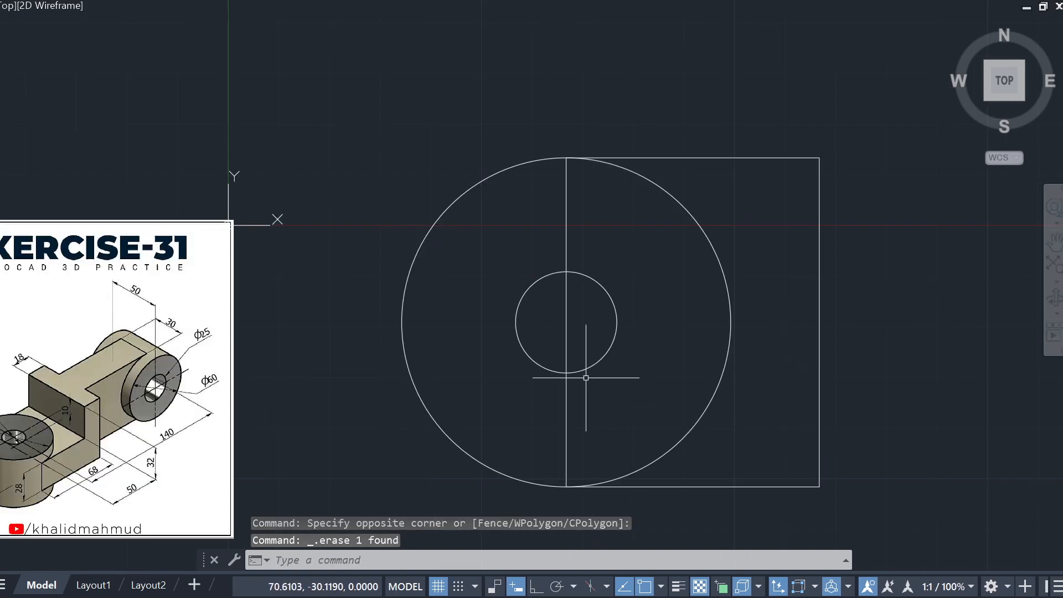
middle_drag(639, 361, 691, 328)
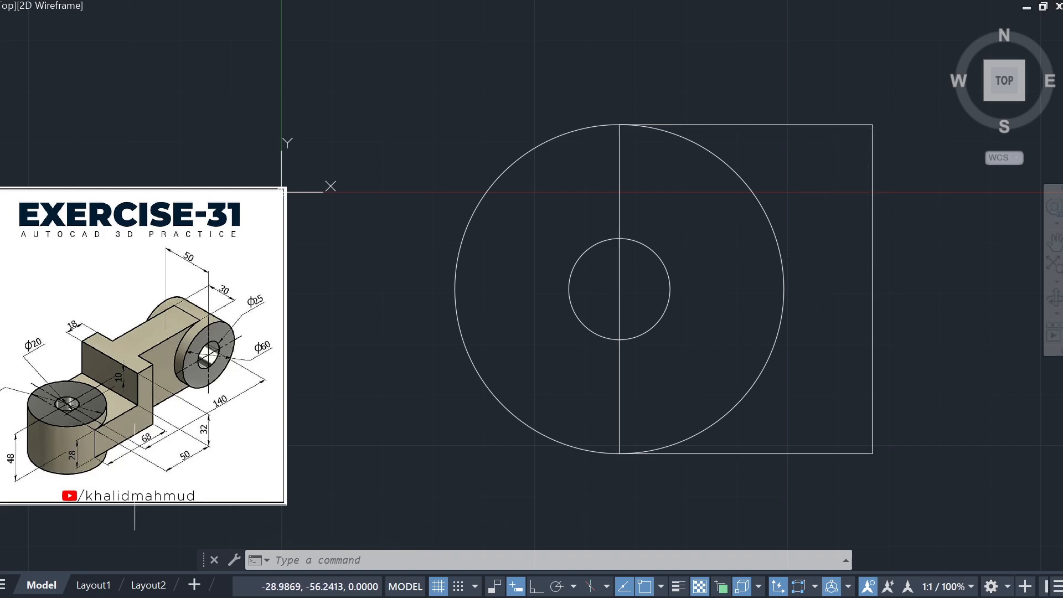
scroll(112, 495, up, 10)
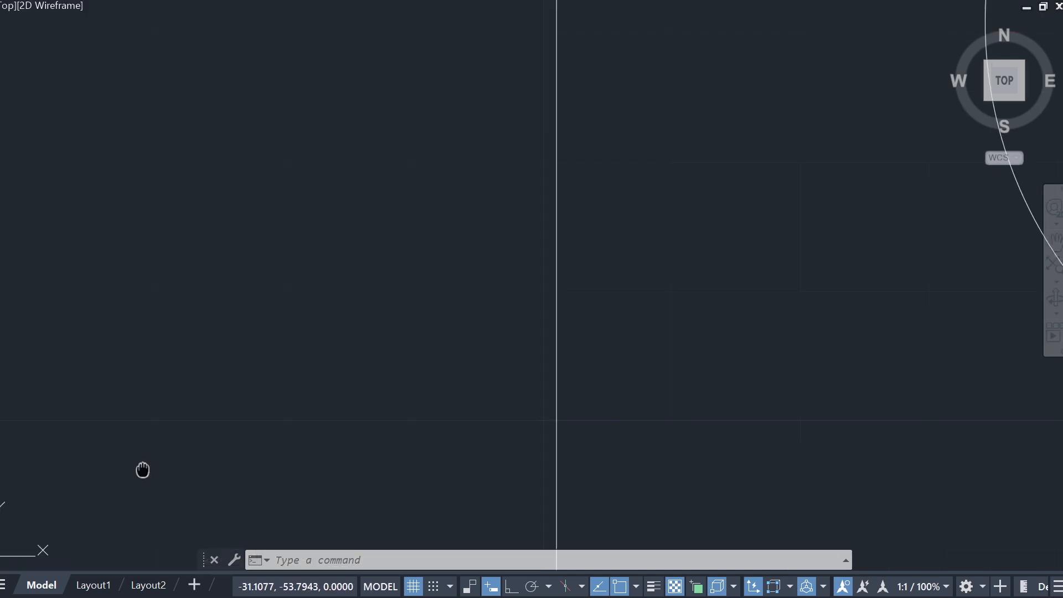
middle_drag(143, 468, 226, 452)
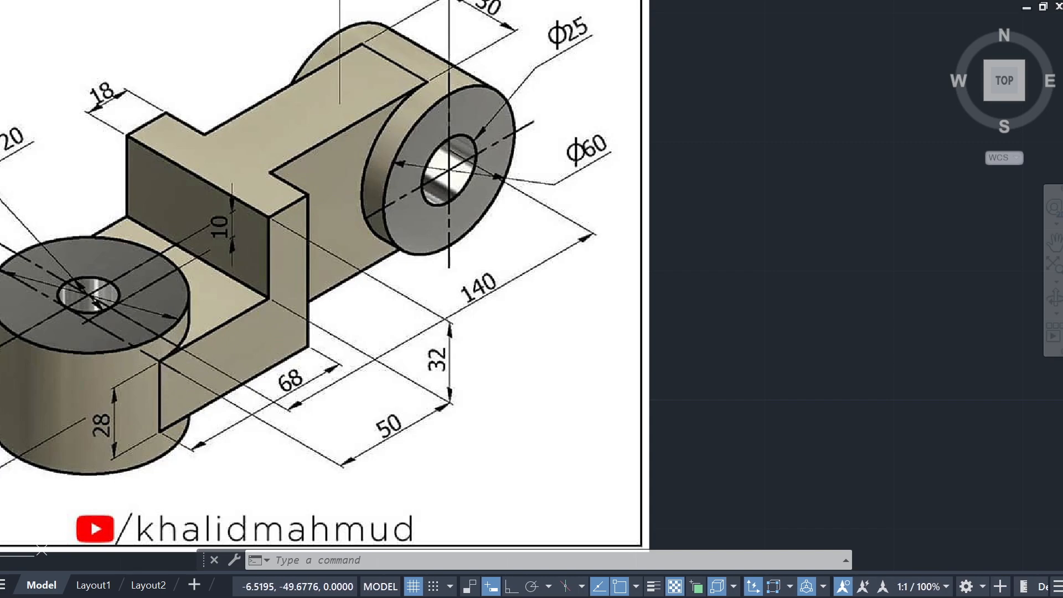
scroll(518, 398, down, 4)
scroll(664, 351, up, 1)
mouse_move(656, 352)
middle_down()
mouse_move(404, 375)
mouse_move(219, 366)
middle_up()
middle_drag(653, 354, 369, 354)
Step: Trim away all three segments of the rectangle's left side, which runs through both circles
scroll(598, 325, down, 6)
middle_drag(664, 302, 597, 325)
scroll(514, 345, up, 3)
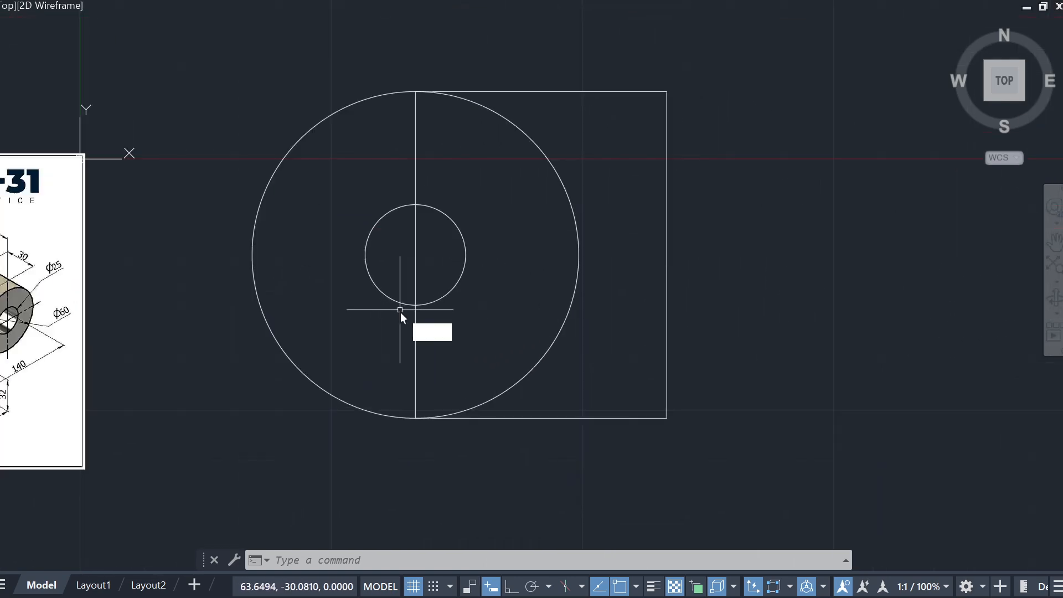
text(tr)
key(Return)
drag(446, 171, 398, 166)
drag(445, 269, 408, 258)
drag(439, 334, 402, 343)
key(Escape)
Step: Compare the trimmed base profile with the arm and its dimensions in the reference drawing, in plan and in 3D
middle_drag(376, 368, 645, 417)
middle_drag(478, 423, 458, 377)
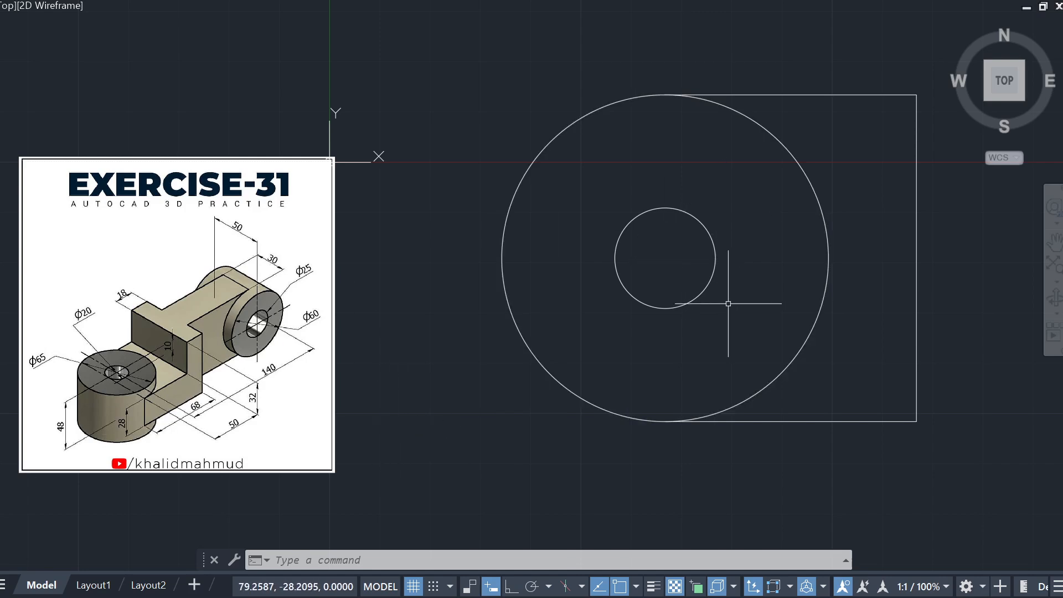
scroll(164, 404, up, 3)
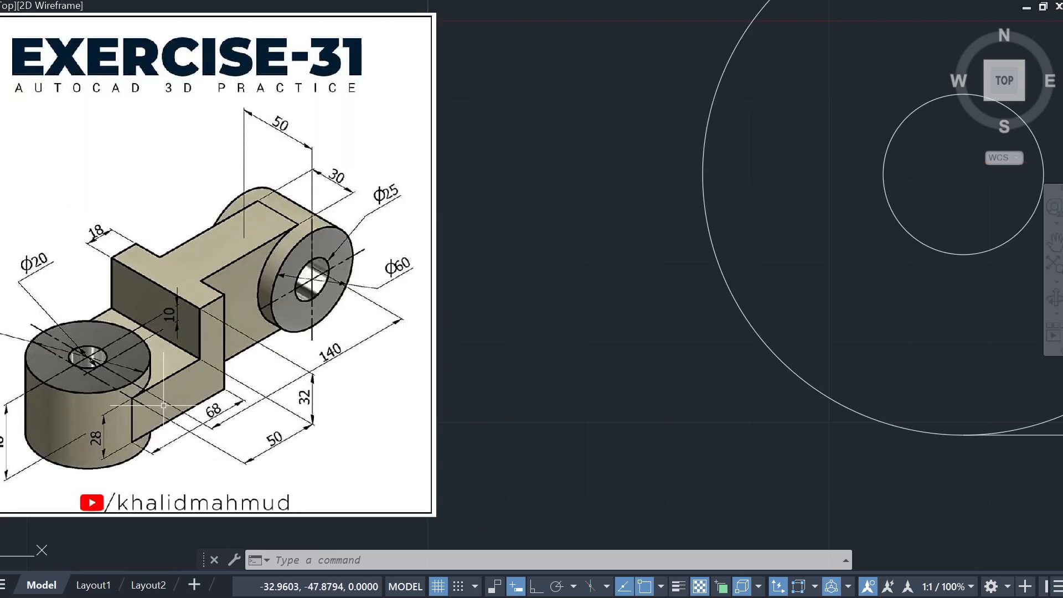
scroll(87, 378, down, 1)
scroll(87, 380, down, 4)
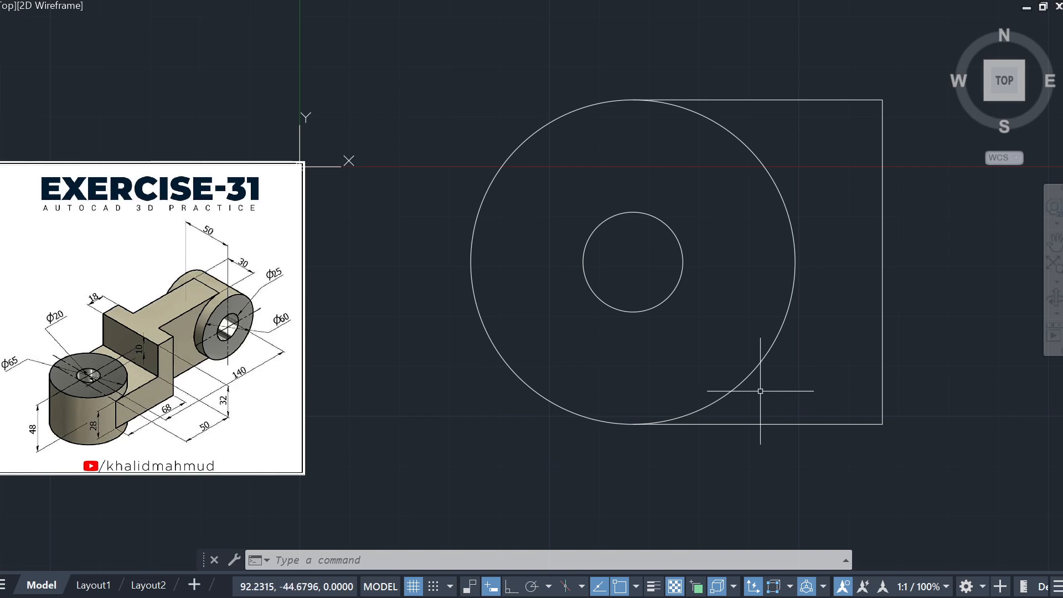
middle_drag(737, 390, 607, 395)
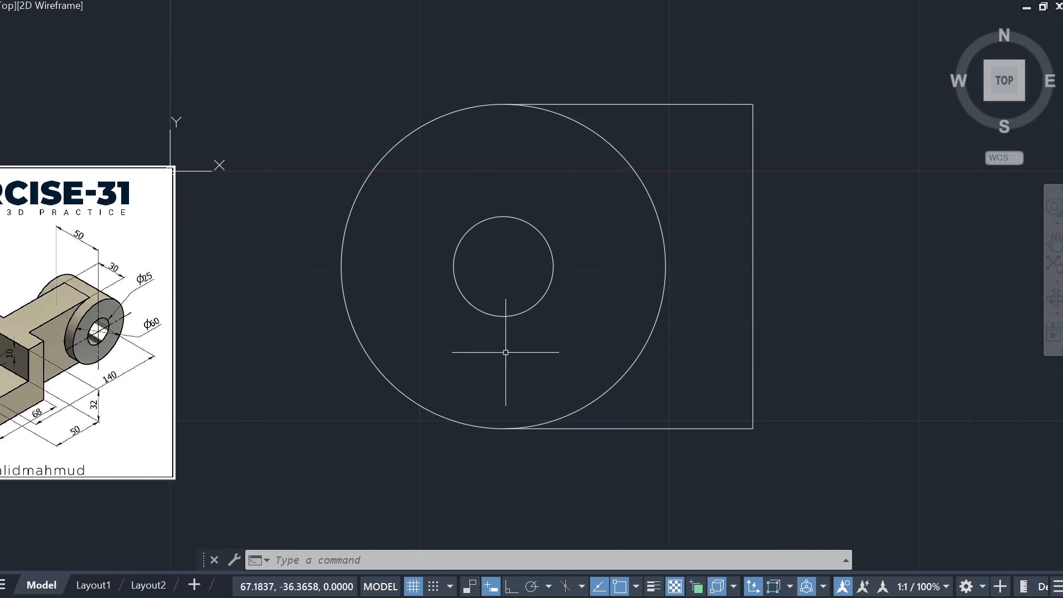
middle_drag(486, 347, 540, 343)
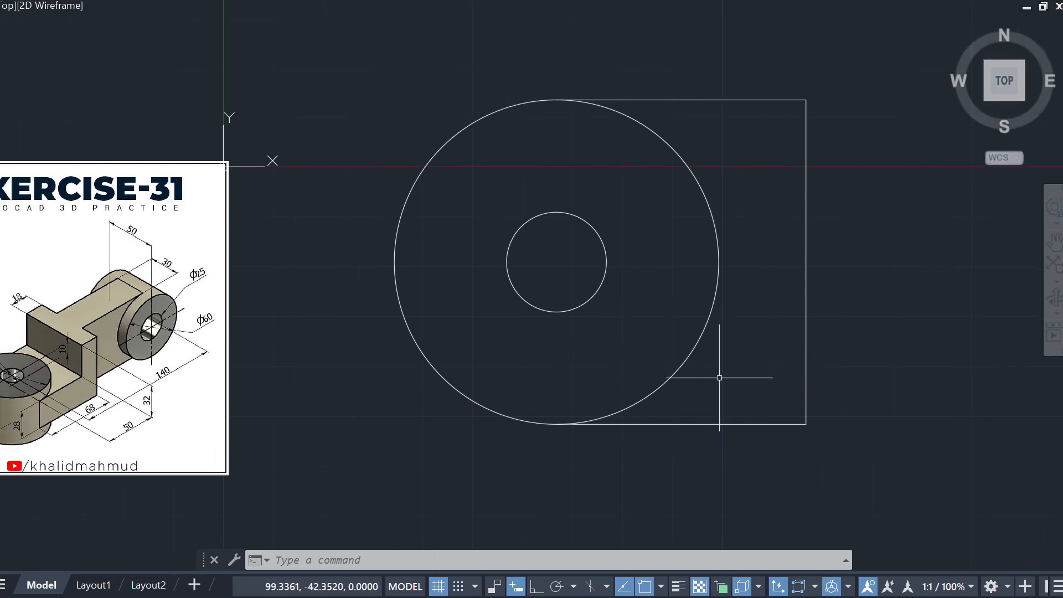
middle_drag(706, 247, 570, 269)
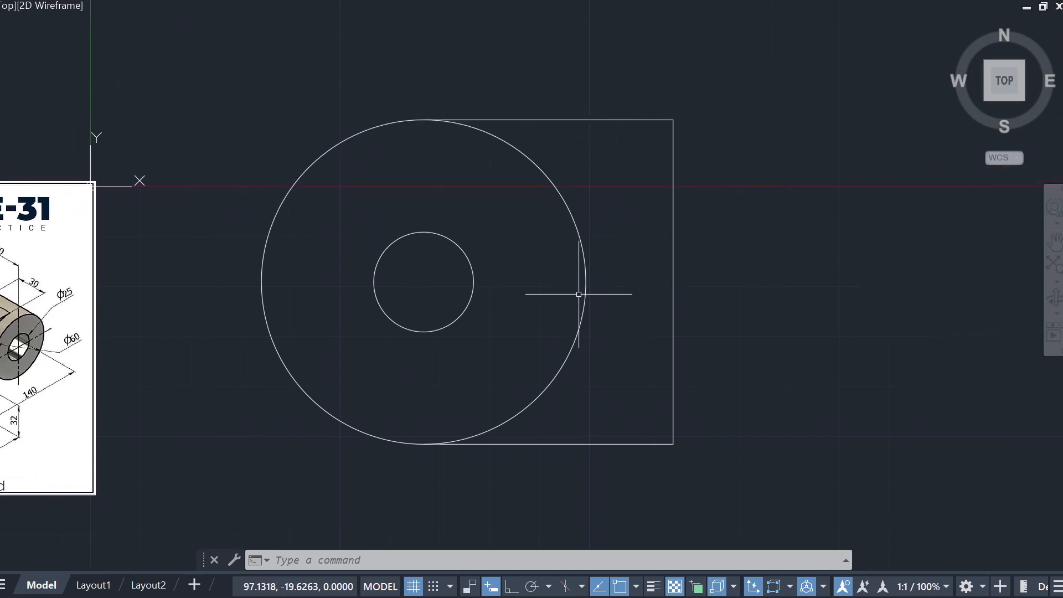
shift+right_click(648, 360)
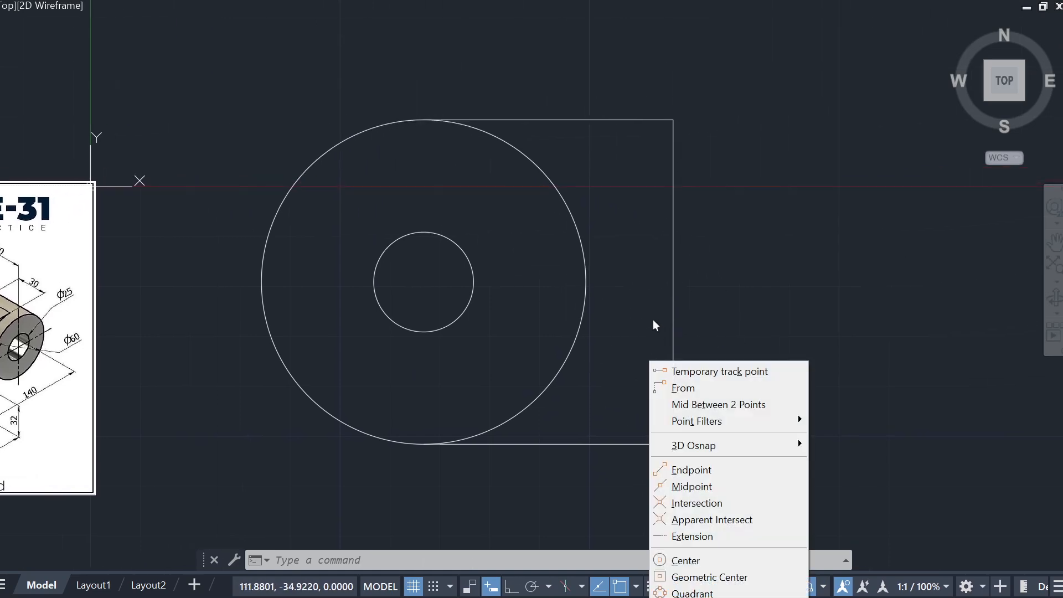
click(653, 320)
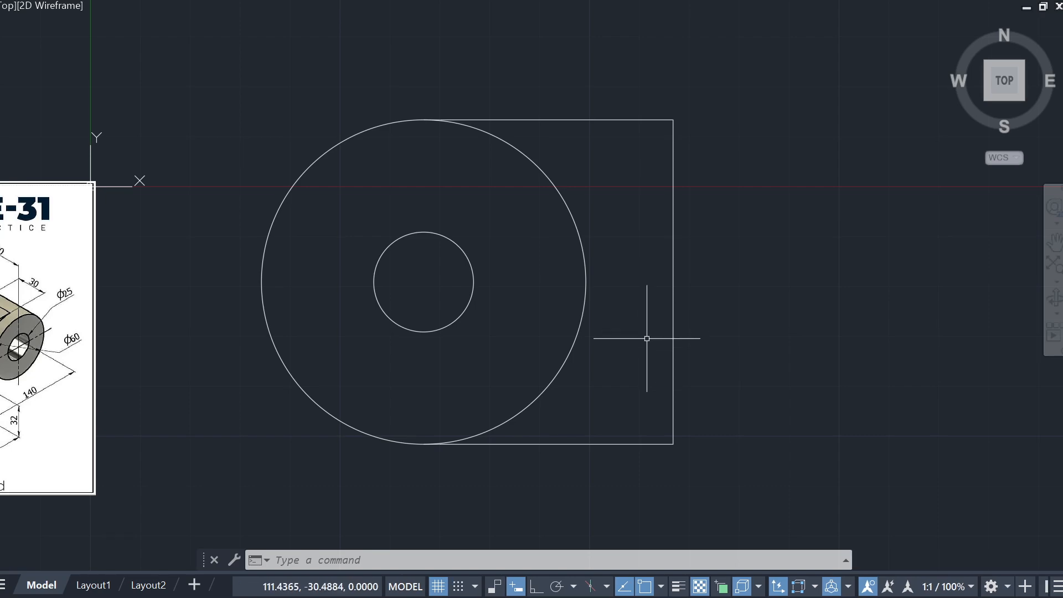
shift+middle_drag(659, 360, 686, 233)
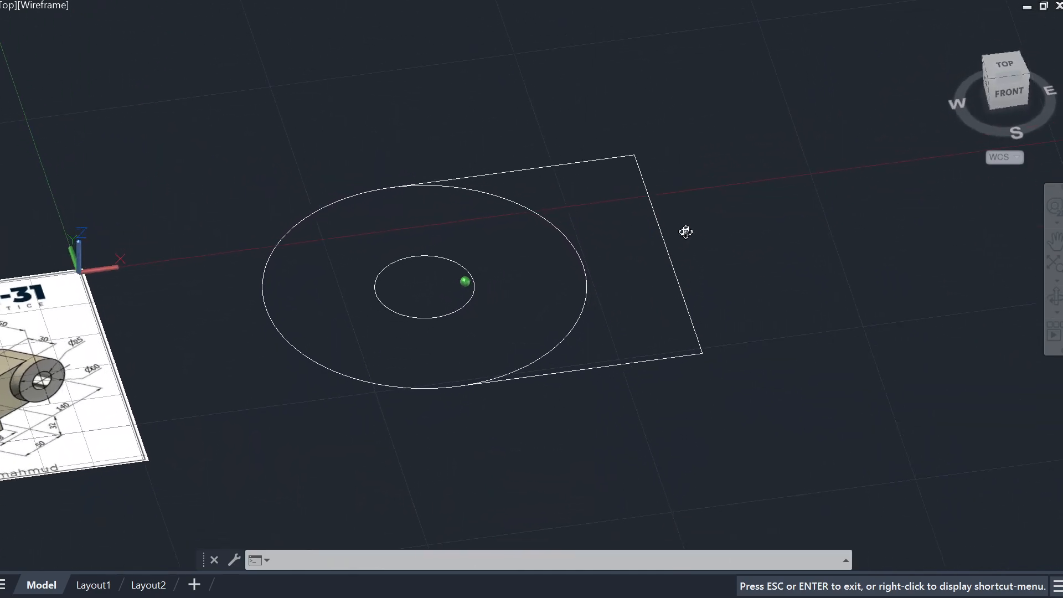
middle_drag(285, 311, 534, 268)
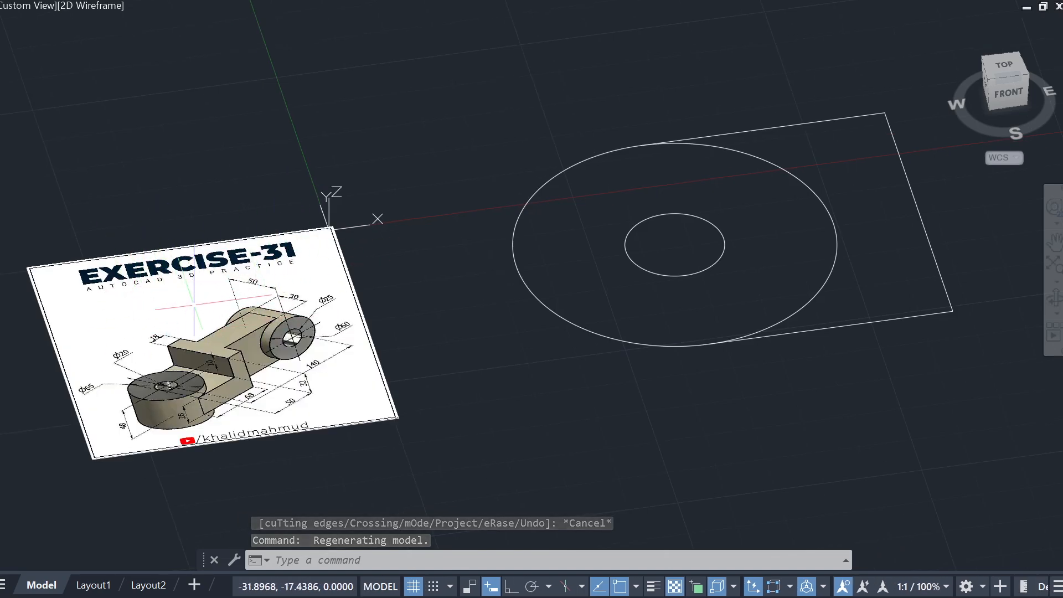
click(1008, 68)
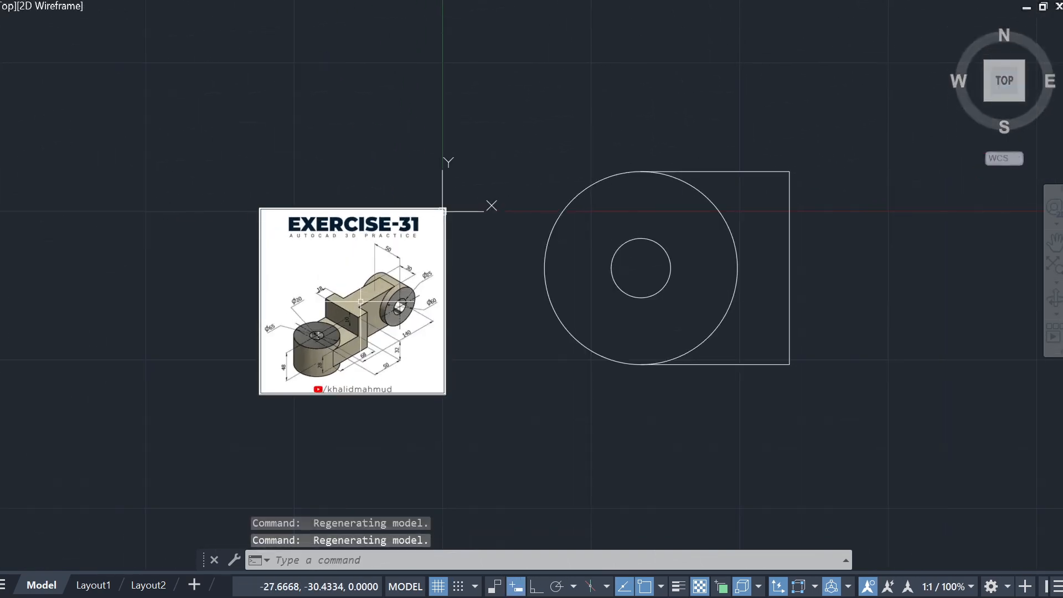
scroll(358, 311, up, 3)
scroll(358, 311, down, 3)
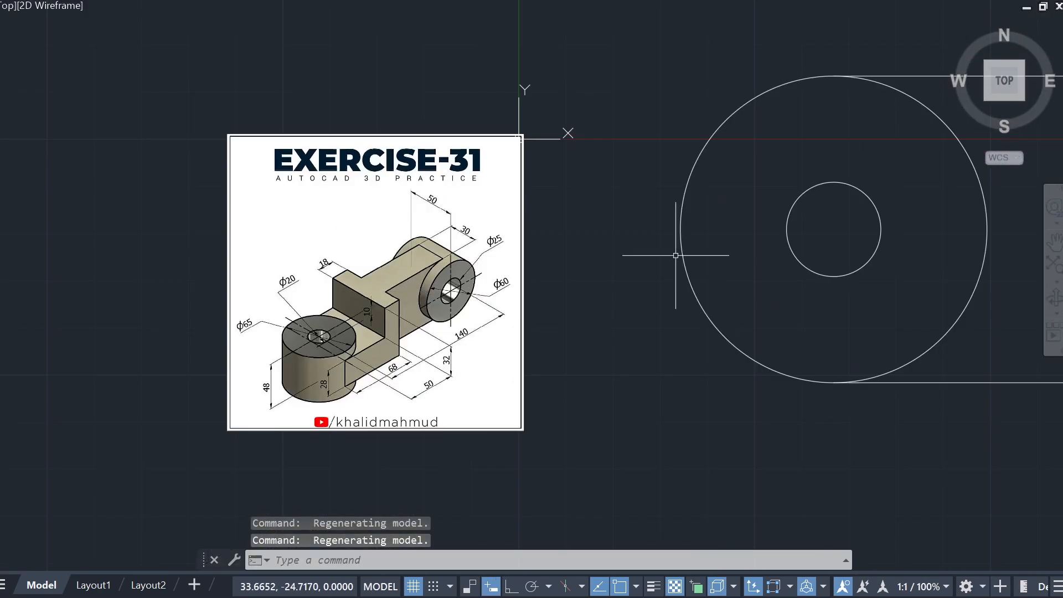
Step: Press-pull the bounded arm area outside the larger circle to a height of 28
middle_drag(621, 272, 239, 253)
mouse_move(515, 285)
shift+middle_down()
mouse_move(522, 205)
mouse_move(491, 218)
mouse_move(543, 173)
mouse_move(529, 162)
shift+middle_up()
scroll(503, 239, up, 2)
mouse_move(543, 231)
middle_down()
mouse_move(712, 239)
mouse_move(681, 286)
middle_up()
scroll(706, 249, down, 2)
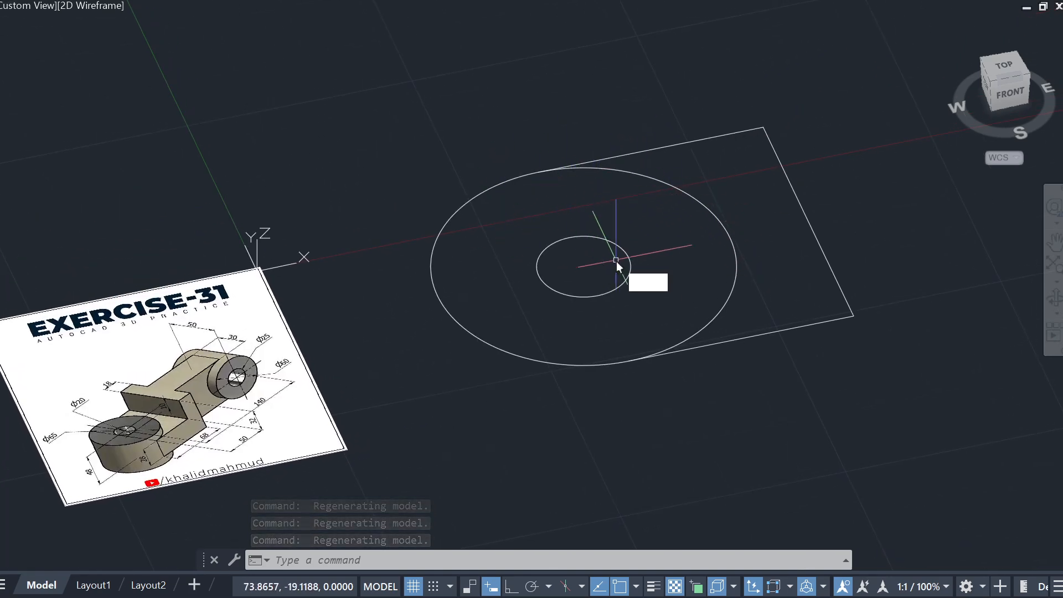
text(pre)
key(Escape)
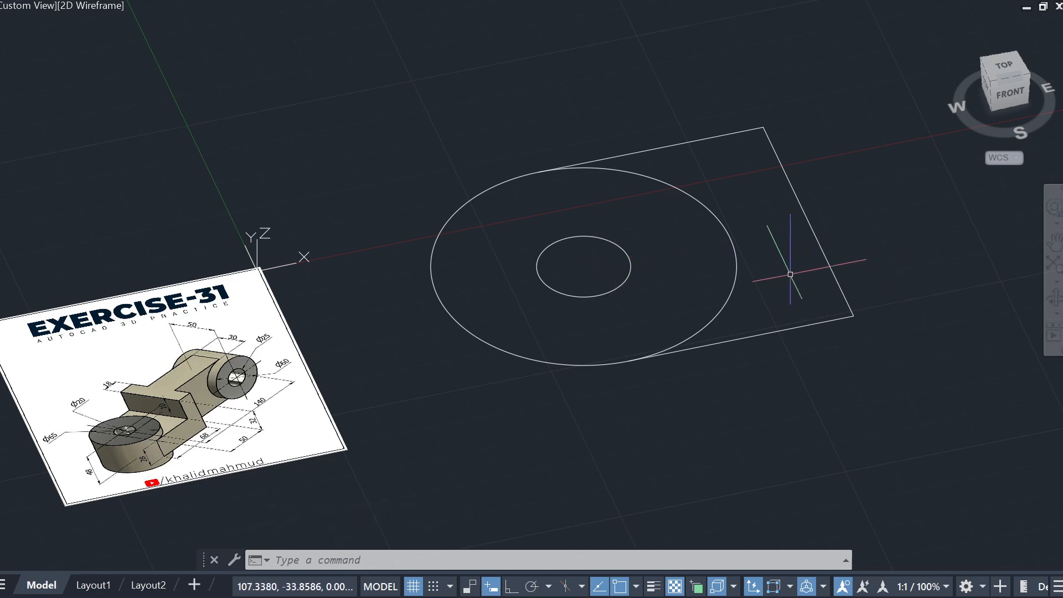
key(Escape)
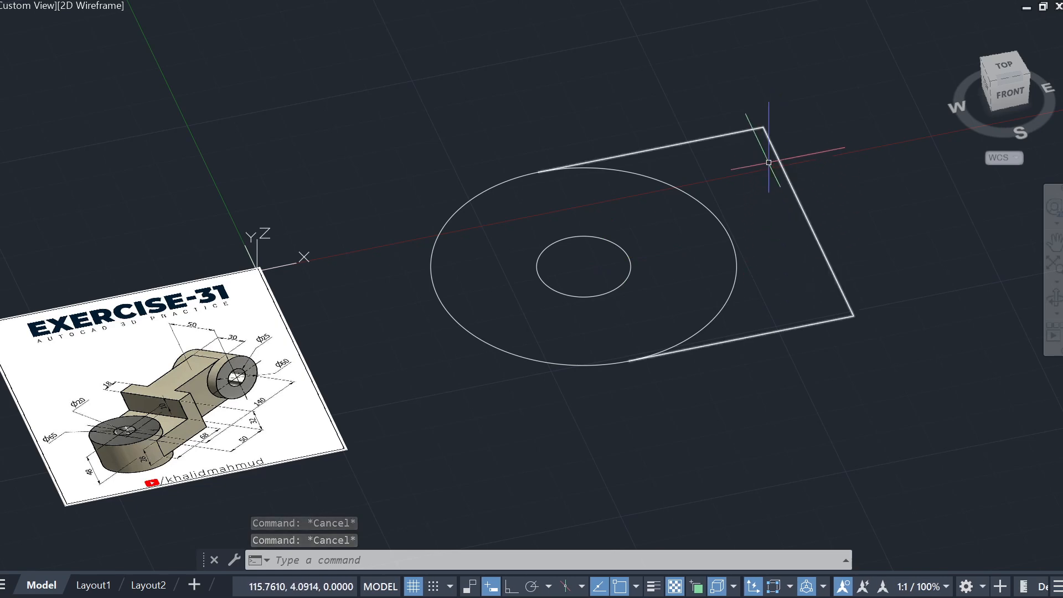
text(pres)
key(Return)
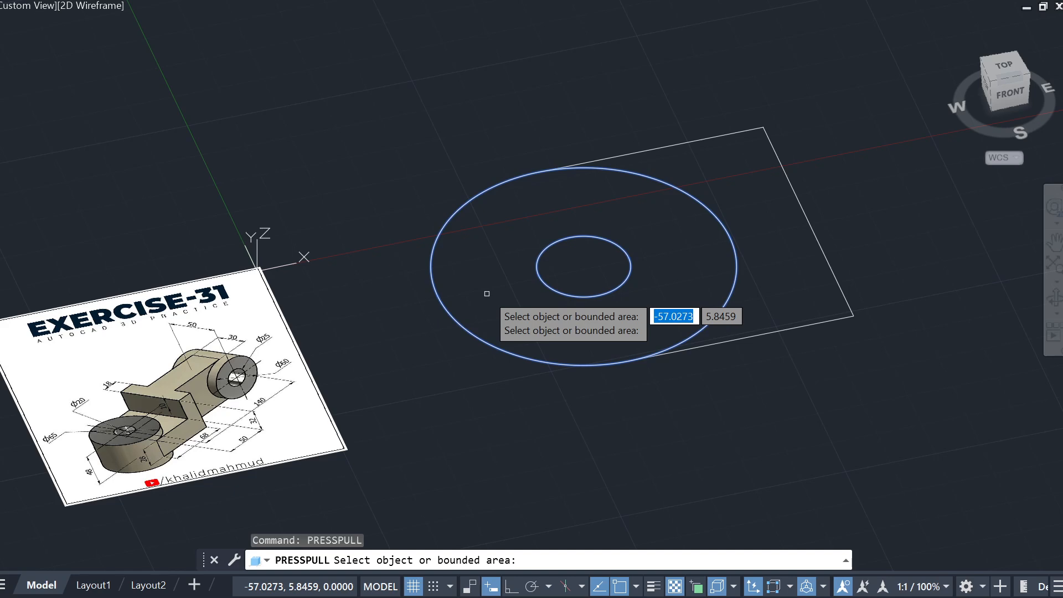
click(767, 229)
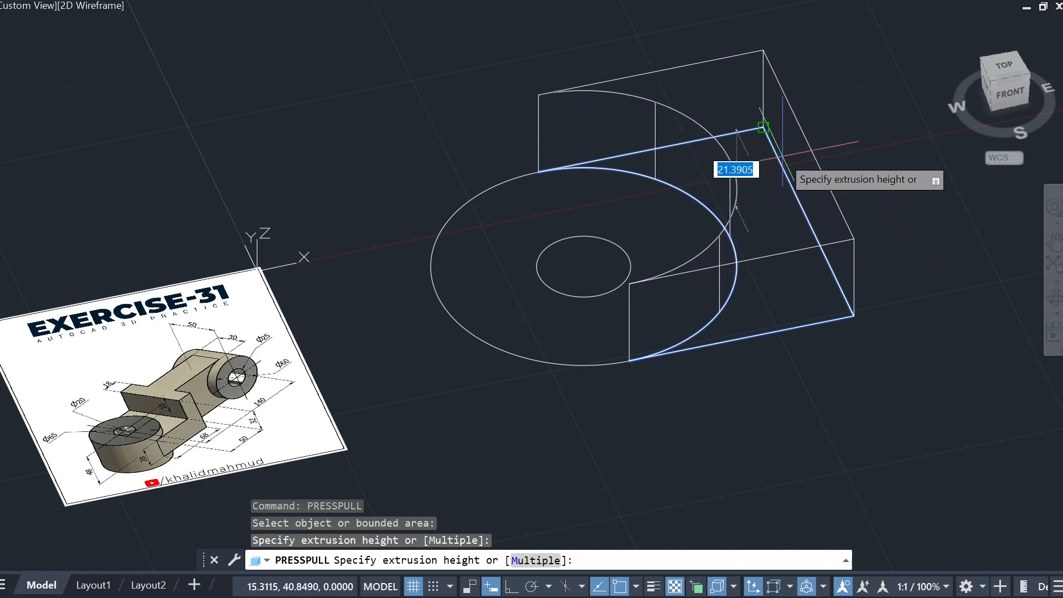
text(28)
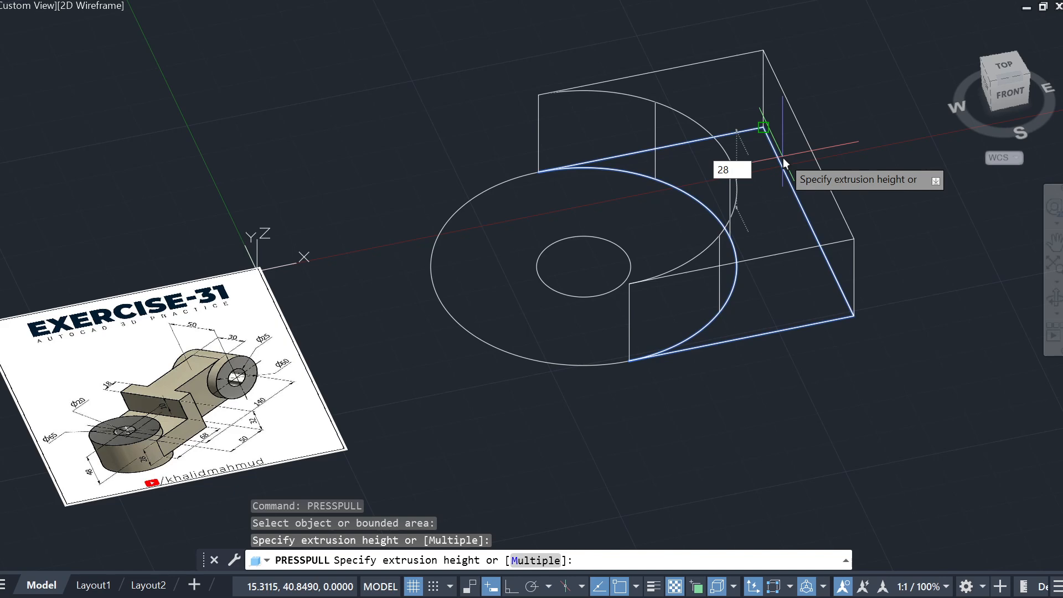
key(Return)
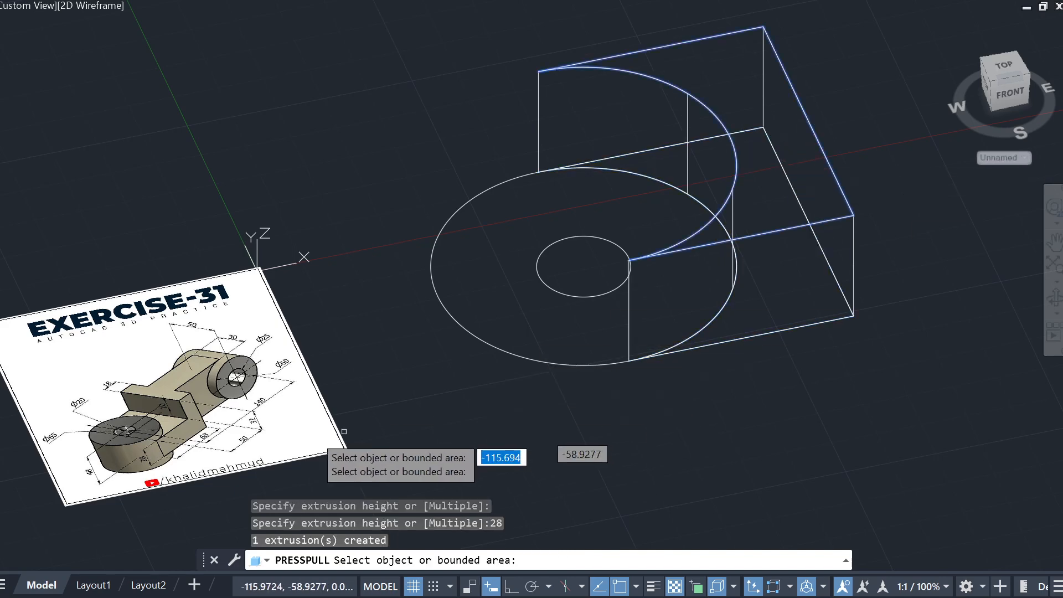
key(Return)
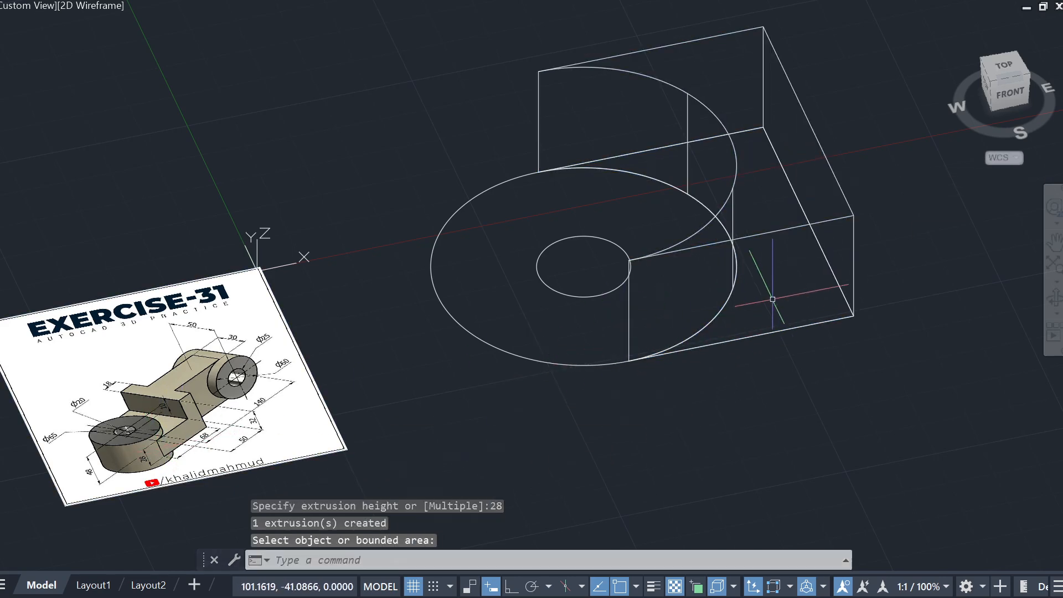
middle_drag(737, 340, 765, 372)
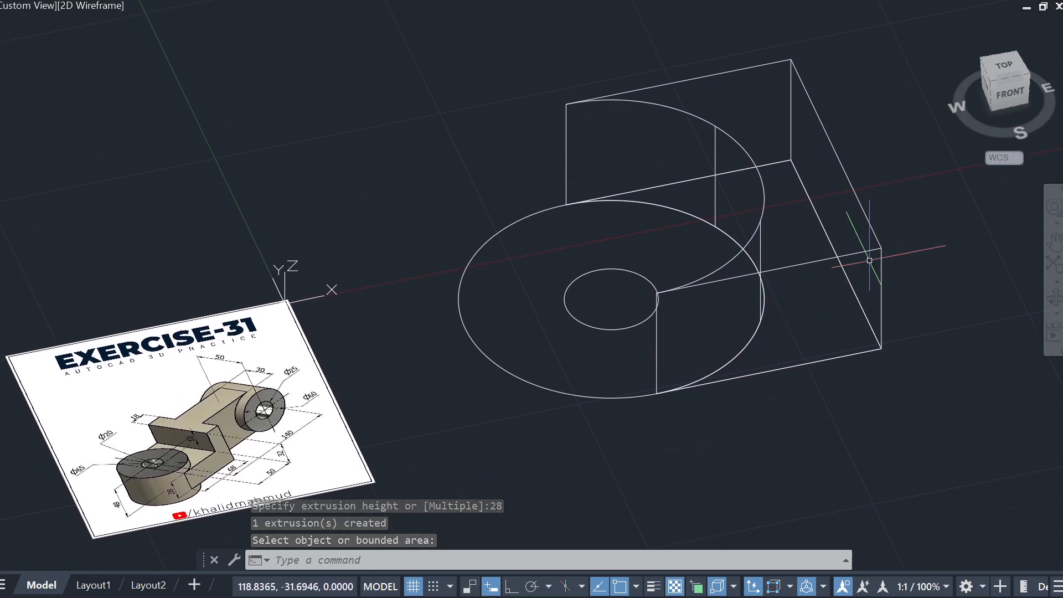
click(945, 380)
click(822, 222)
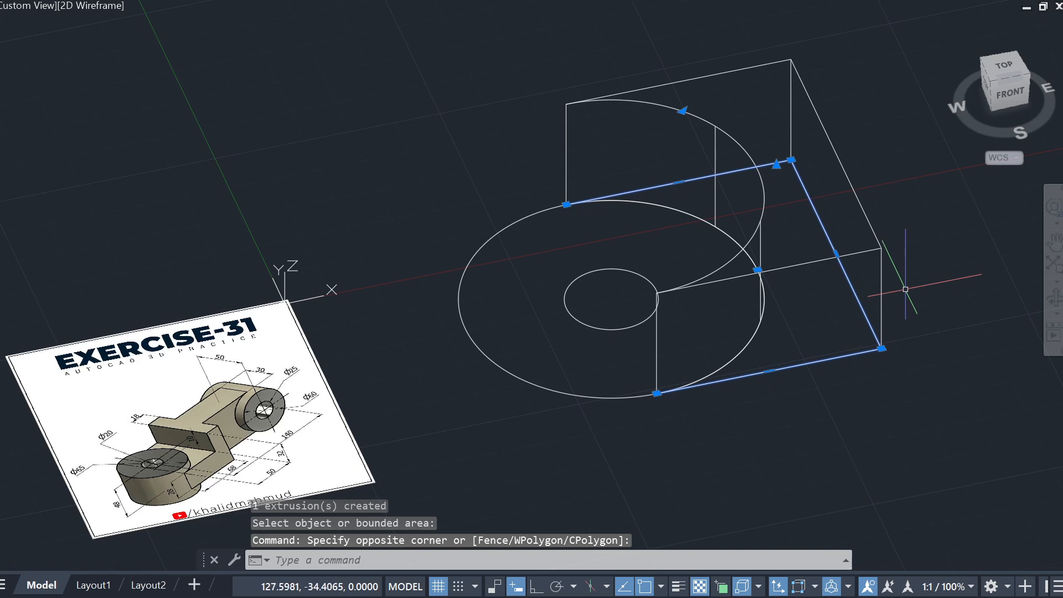
key(Escape)
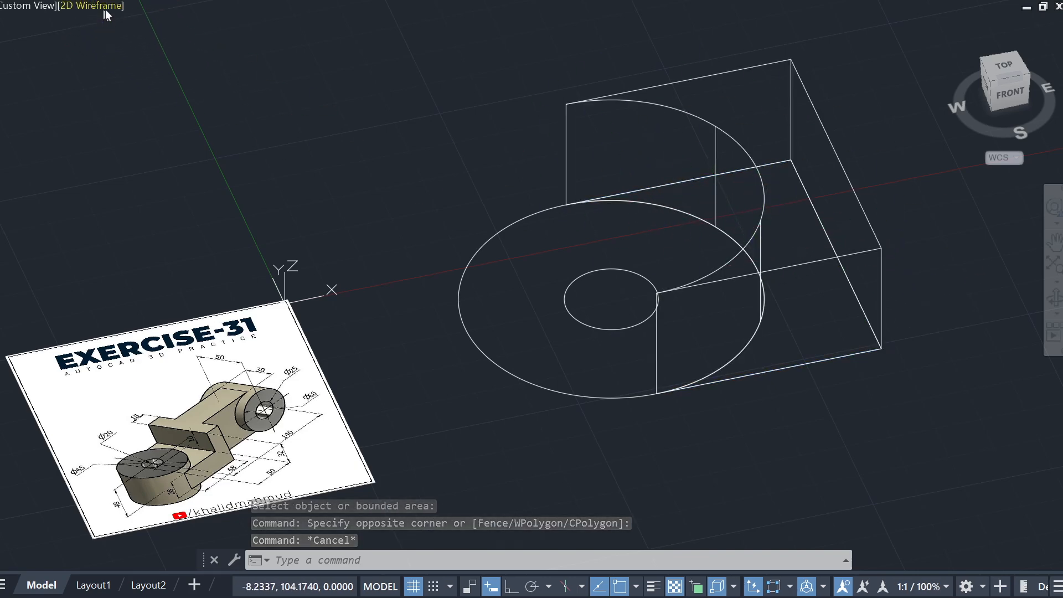
Step: Show the extruded arm in the Hidden visual style and inspect it from several angles
mouse_move(808, 335)
shift+middle_down()
mouse_move(830, 337)
mouse_move(788, 270)
mouse_move(790, 301)
mouse_move(856, 352)
mouse_move(794, 346)
shift+middle_up()
middle_drag(814, 250, 753, 270)
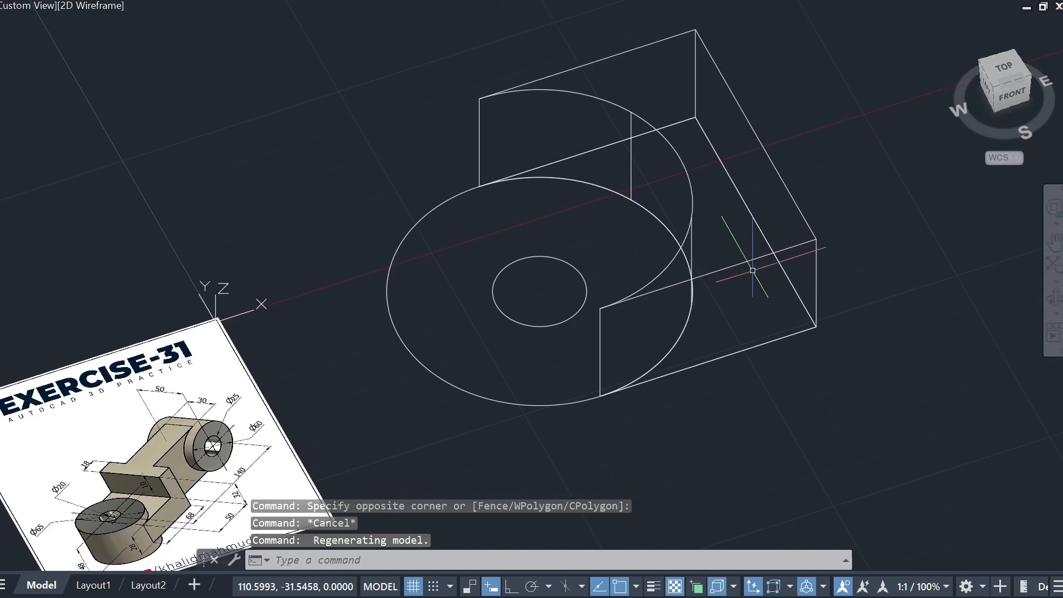
click(107, 8)
click(153, 88)
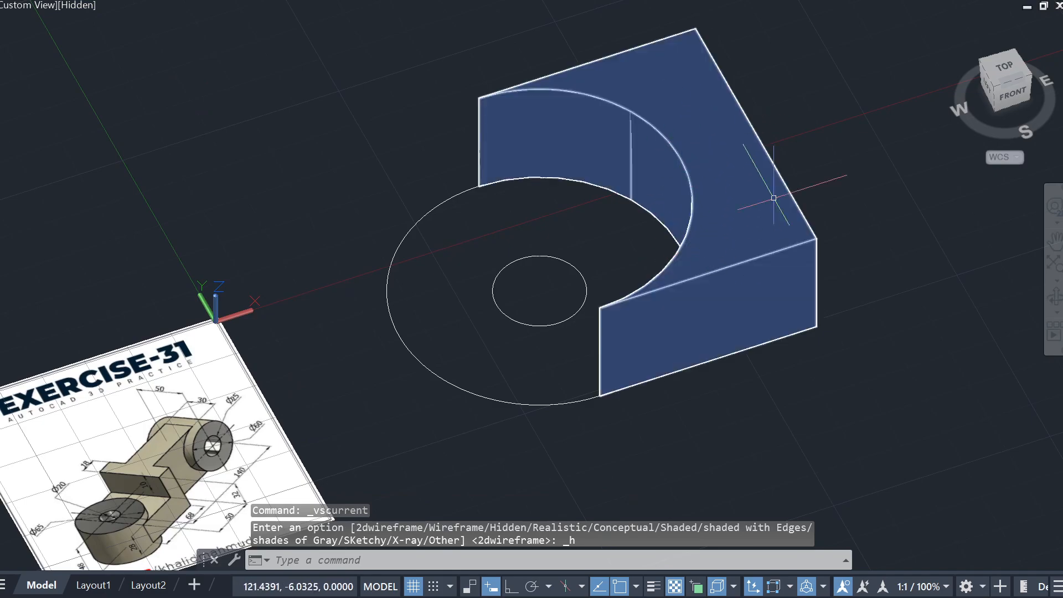
shift+middle_drag(850, 315, 855, 285)
key(Escape)
click(861, 286)
click(747, 181)
key(Escape)
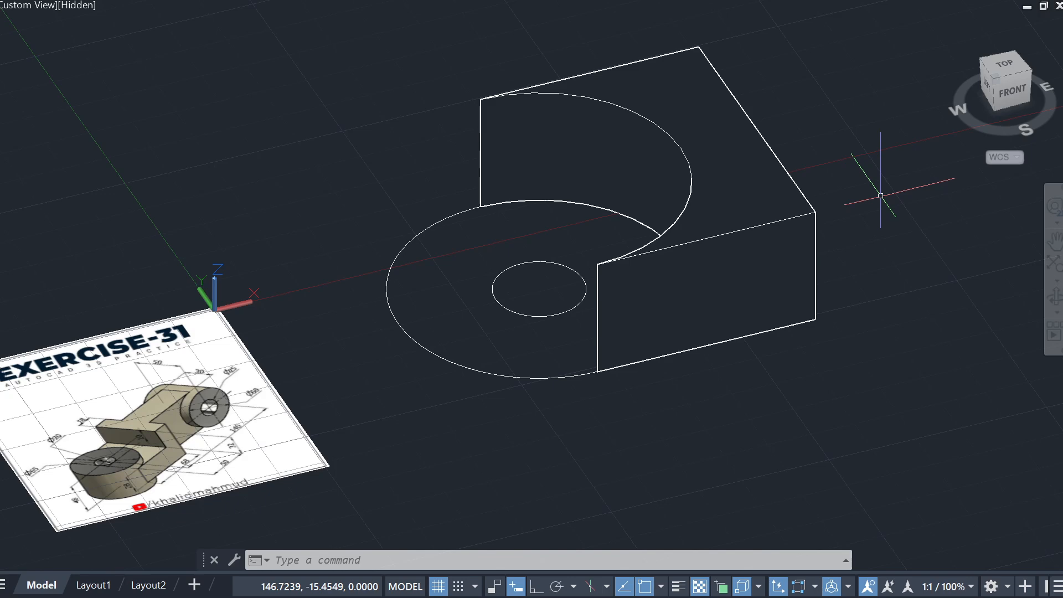
middle_drag(785, 188, 716, 233)
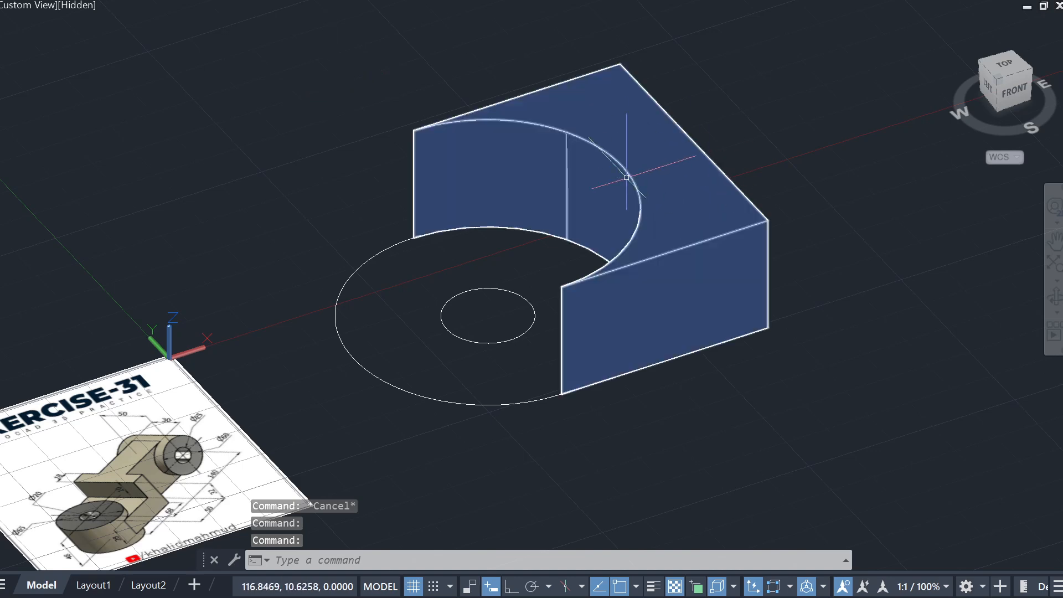
key(Escape)
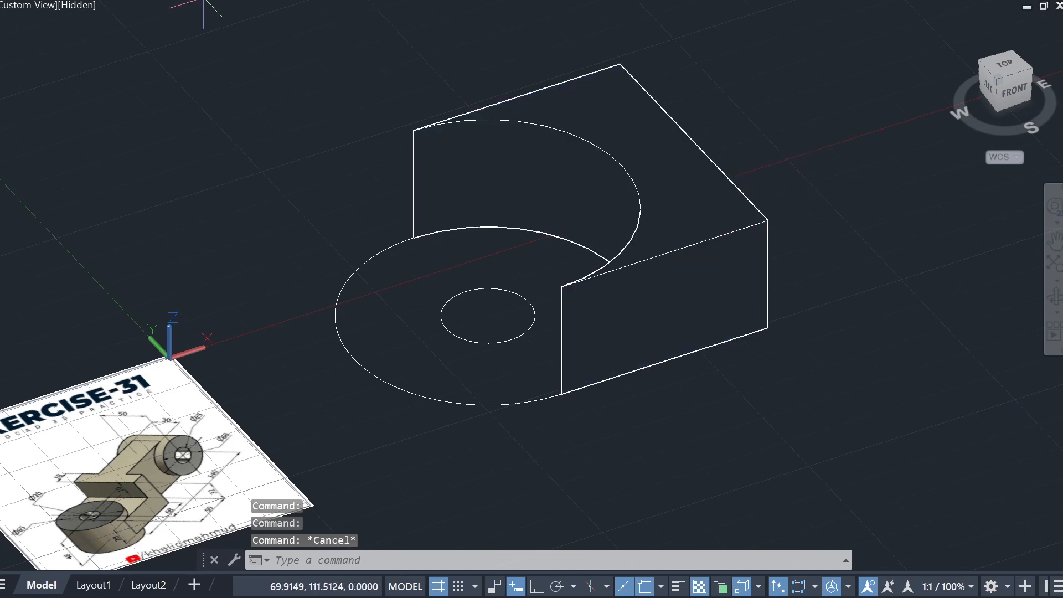
Step: Show the extruded arm in the Shades of Gray visual style
click(82, 7)
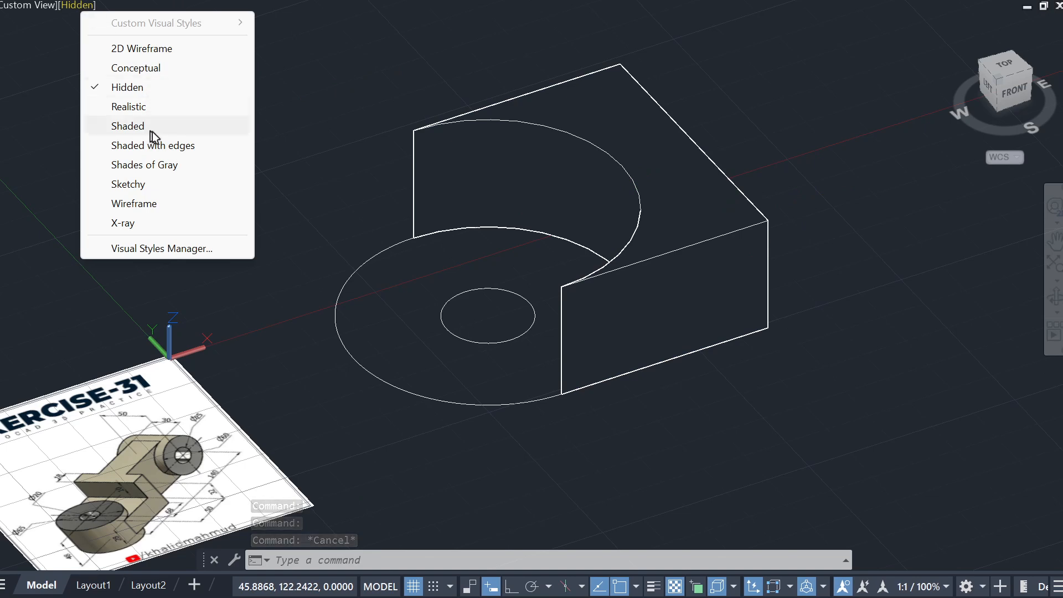
click(145, 165)
mouse_move(816, 230)
shift+middle_down()
mouse_move(750, 280)
mouse_move(814, 185)
mouse_move(733, 278)
shift+middle_up()
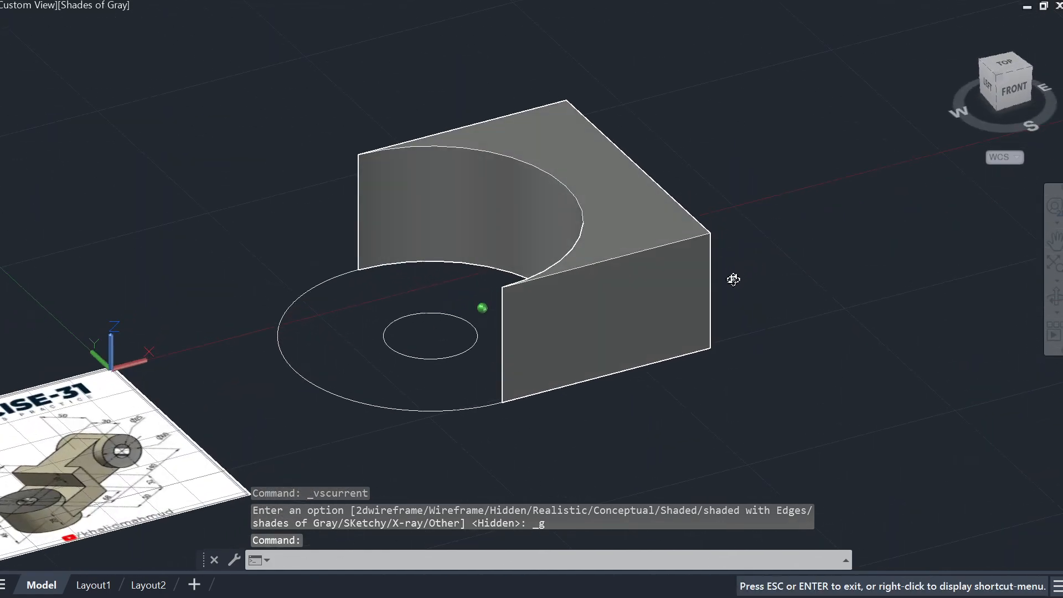
key(Escape)
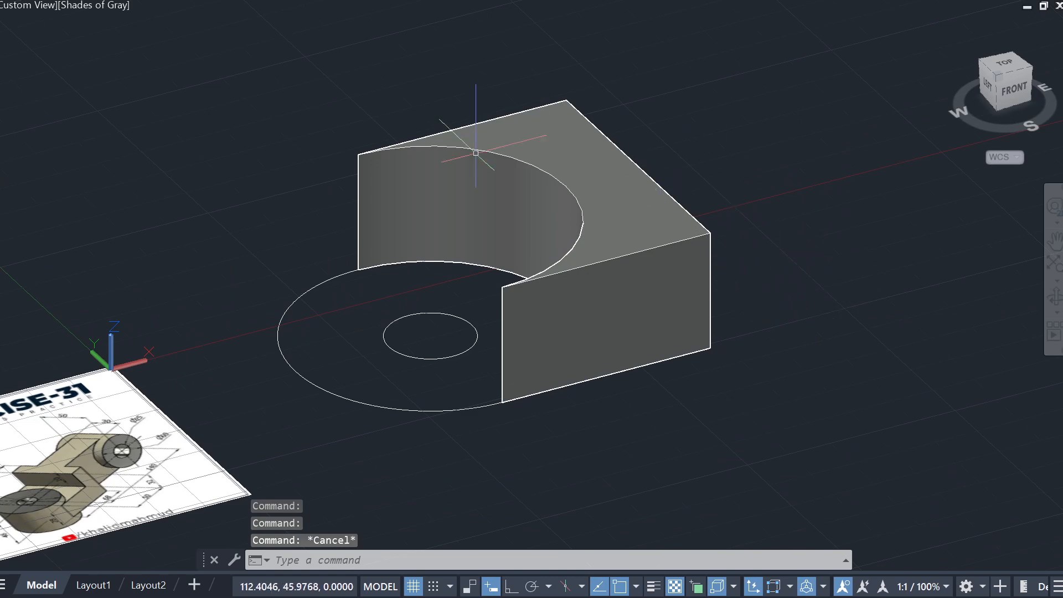
Step: Switch the visual style to Conceptual and view the extruded arm from a slightly higher angle
click(115, 8)
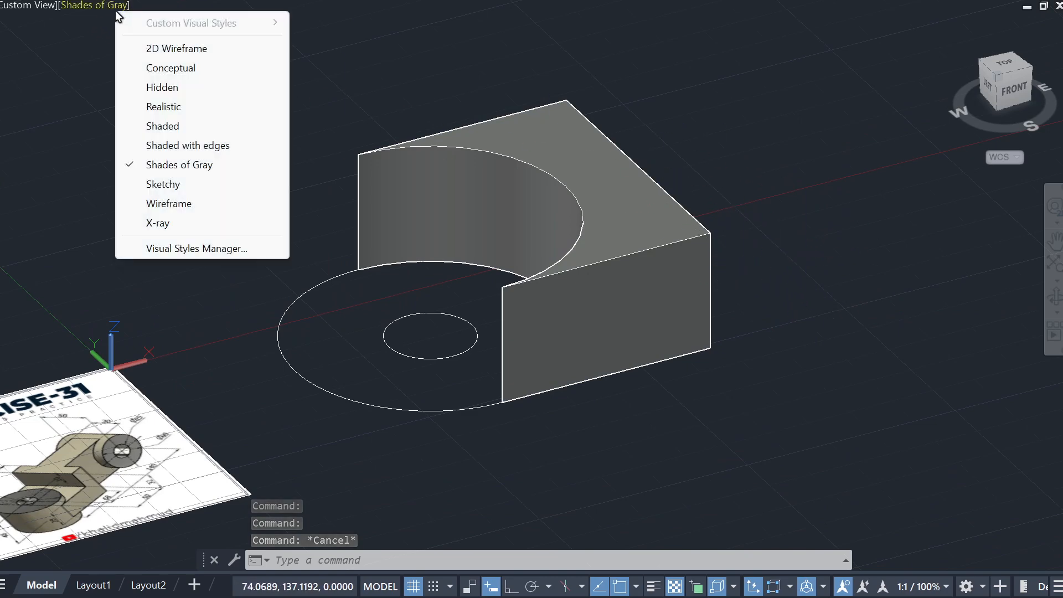
click(196, 76)
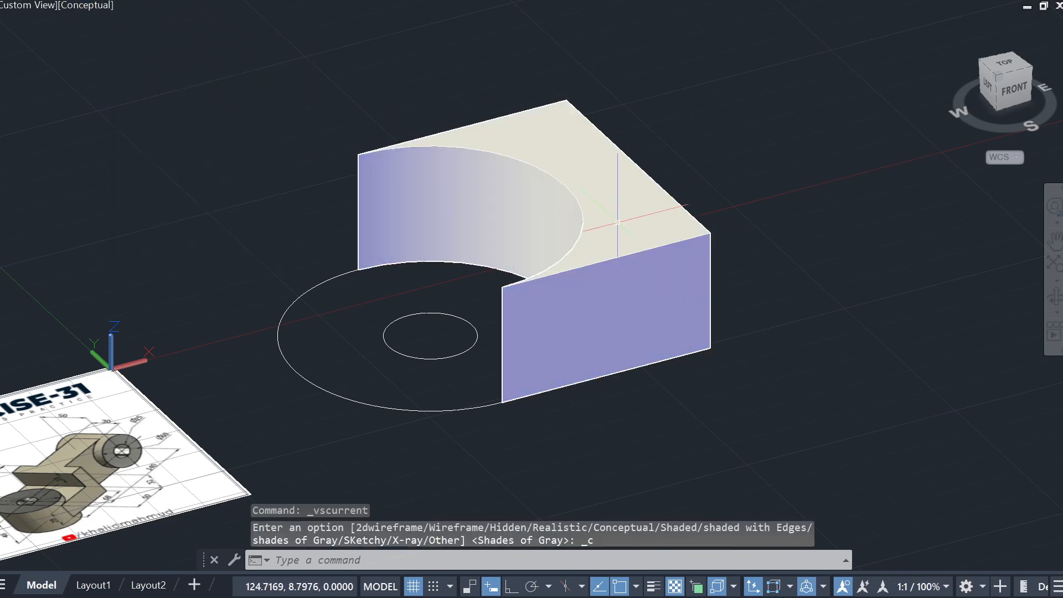
mouse_move(755, 337)
shift+middle_down()
mouse_move(807, 251)
mouse_move(694, 252)
mouse_move(719, 441)
mouse_move(614, 380)
mouse_move(598, 394)
mouse_move(678, 351)
mouse_move(545, 323)
mouse_move(721, 330)
mouse_move(762, 354)
mouse_move(735, 355)
shift+middle_up()
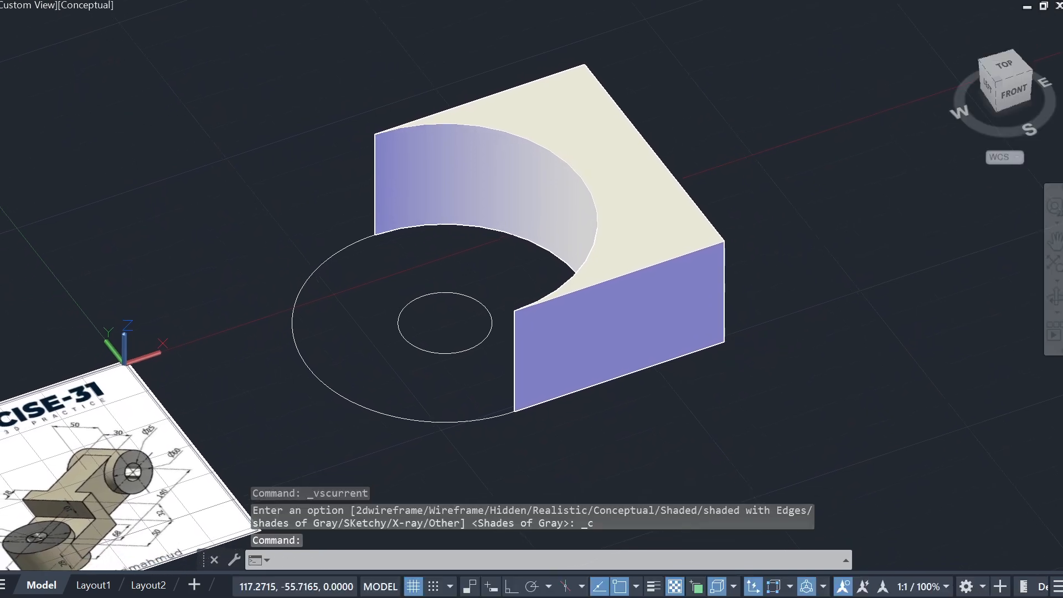
Step: Compare the extruded arm in the 2D Wireframe and Hidden visual styles
click(88, 5)
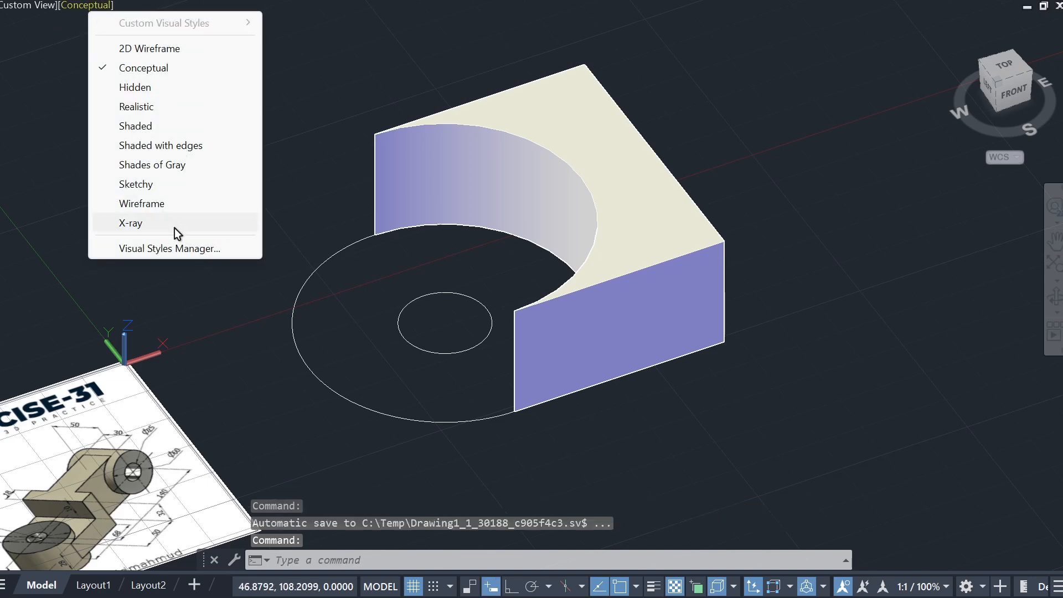
click(185, 51)
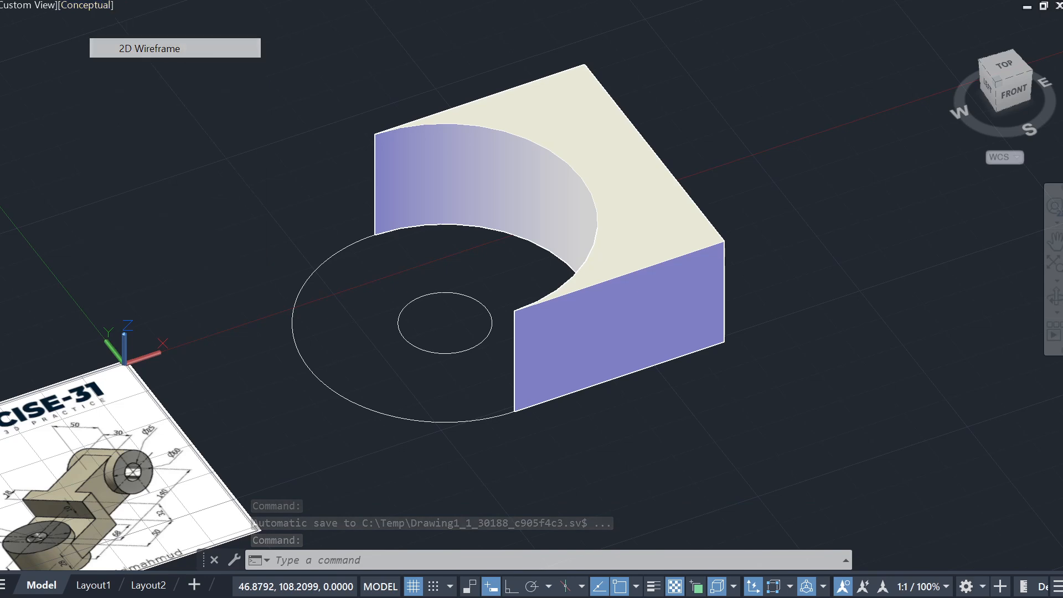
click(91, 6)
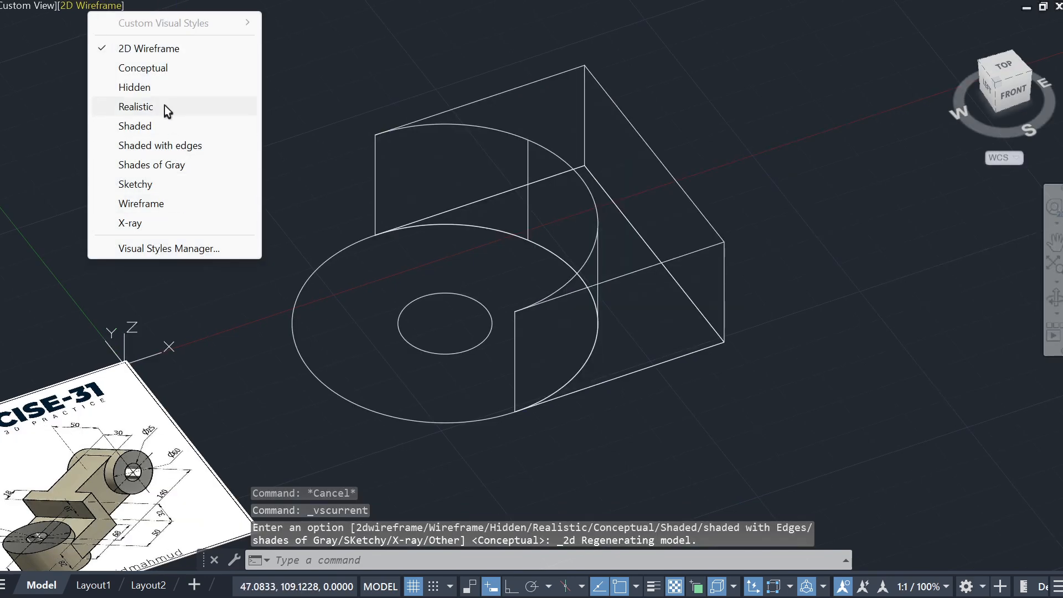
click(148, 87)
Step: Switch the visual style to X-ray to view the hidden edges of the extruded arm
click(77, 5)
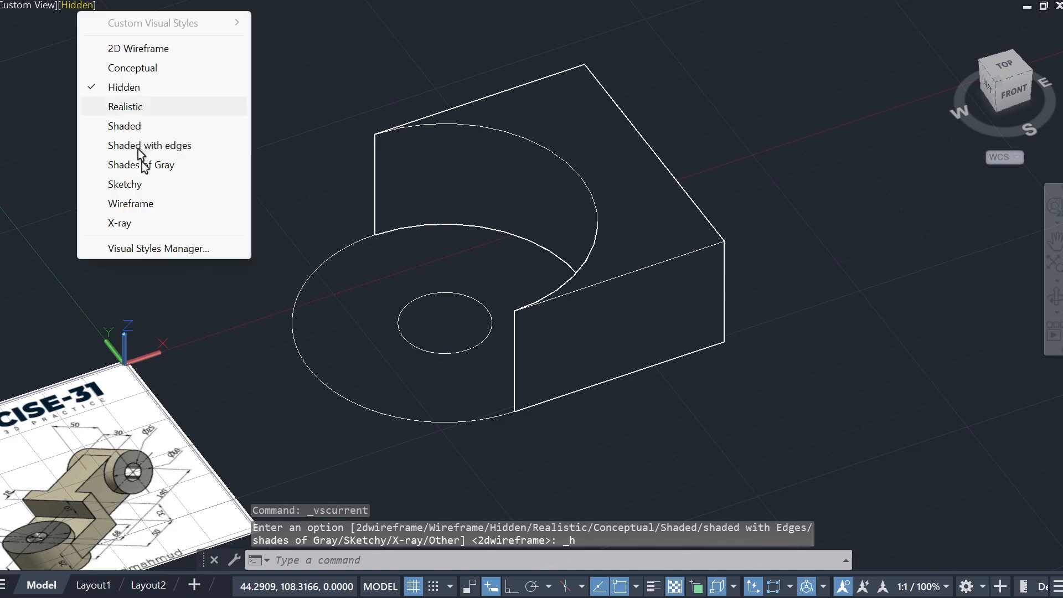
click(143, 227)
mouse_move(755, 336)
shift+middle_down()
mouse_move(747, 313)
mouse_move(600, 277)
mouse_move(736, 349)
mouse_move(774, 325)
mouse_move(771, 337)
shift+middle_up()
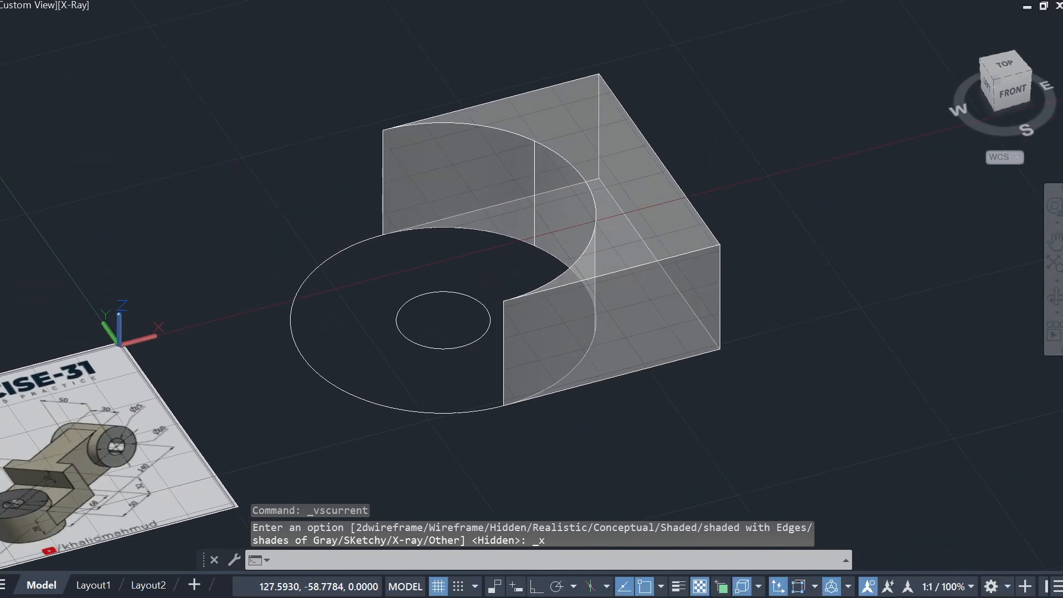
key(Escape)
key(Escape)
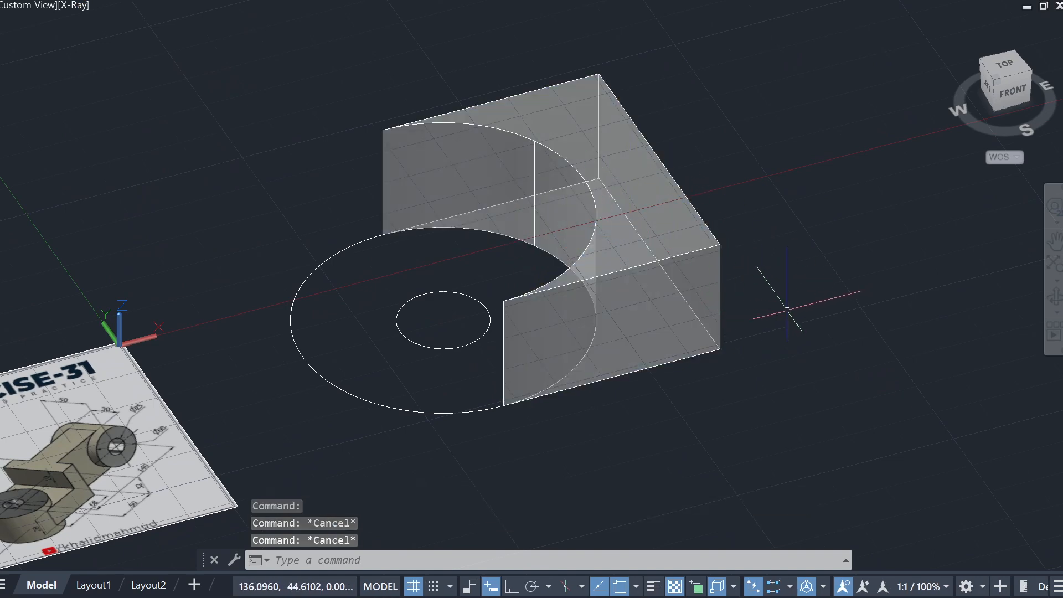
Step: Return the model display to the 2D Wireframe visual style
shift+middle_drag(681, 344, 711, 336)
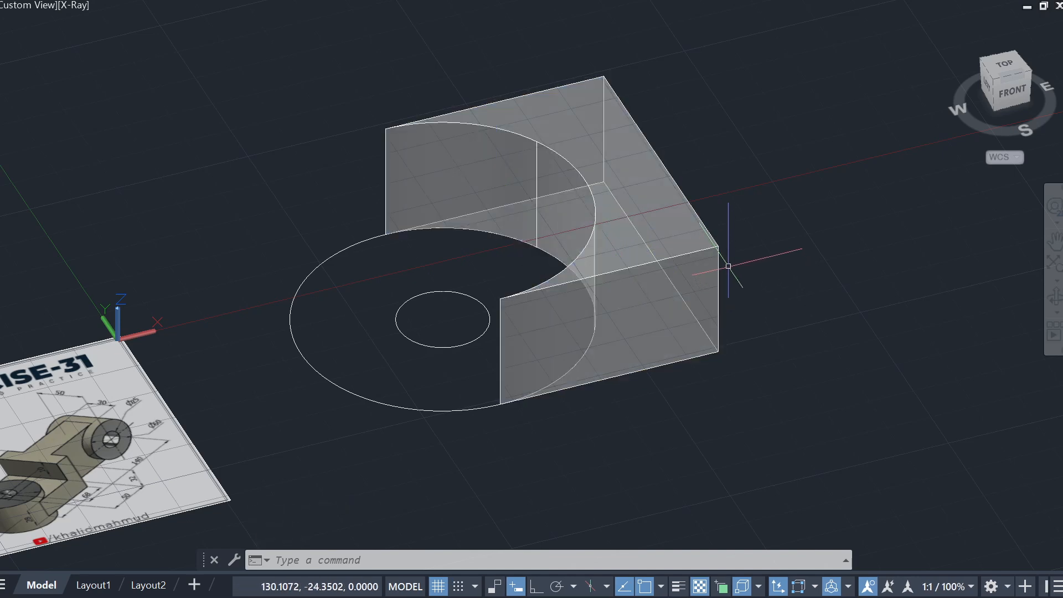
click(76, 8)
click(141, 47)
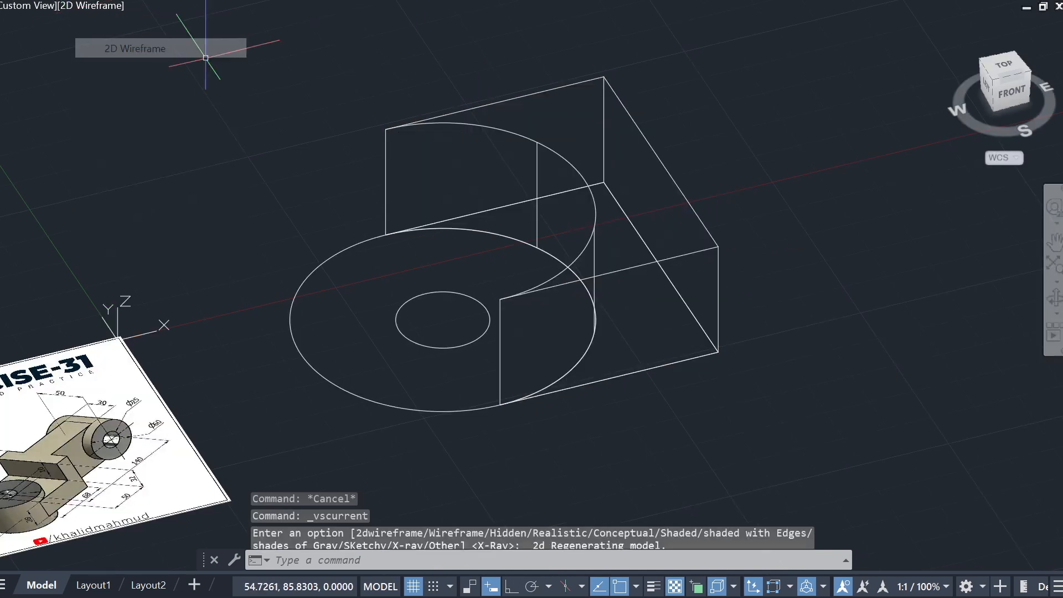
shift+middle_drag(592, 227, 633, 244)
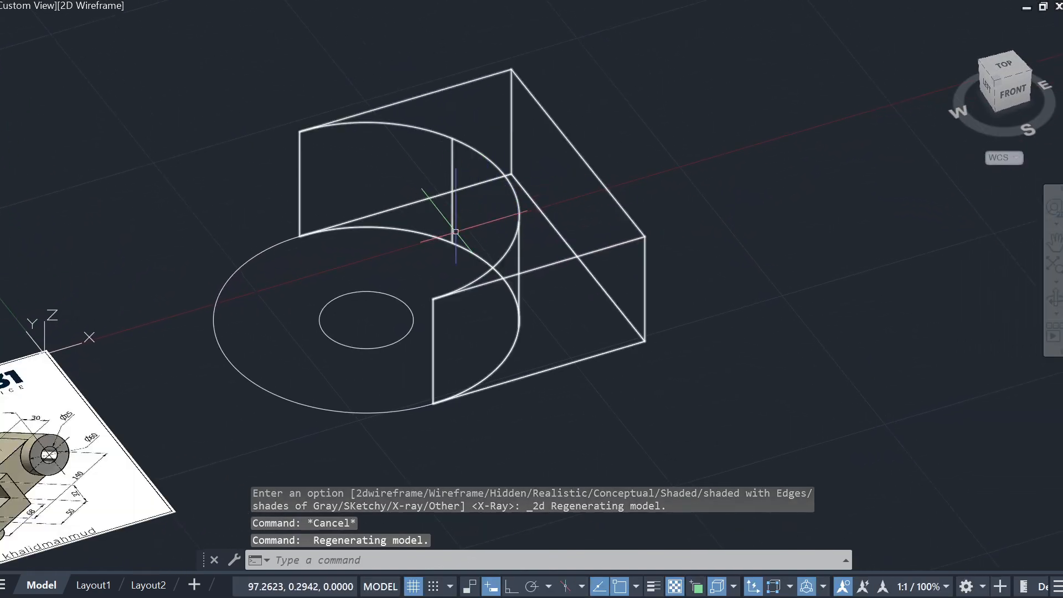
key(Escape)
middle_drag(504, 231, 640, 170)
middle_drag(525, 209, 510, 227)
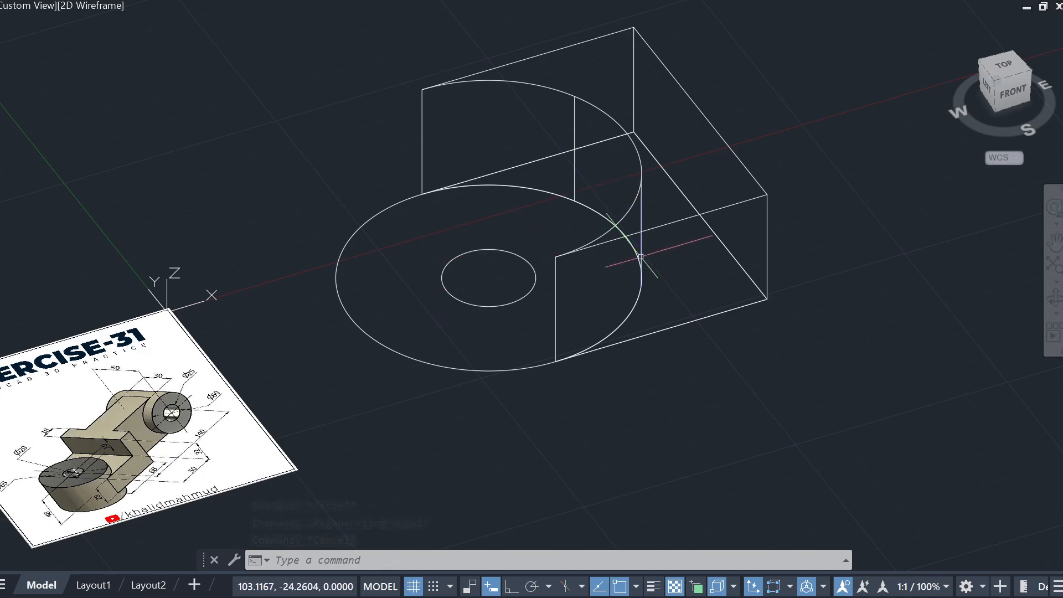
Step: In the top view, examine the boss and base arm heights in the reference drawing against the circles
click(1016, 67)
scroll(243, 387, up, 8)
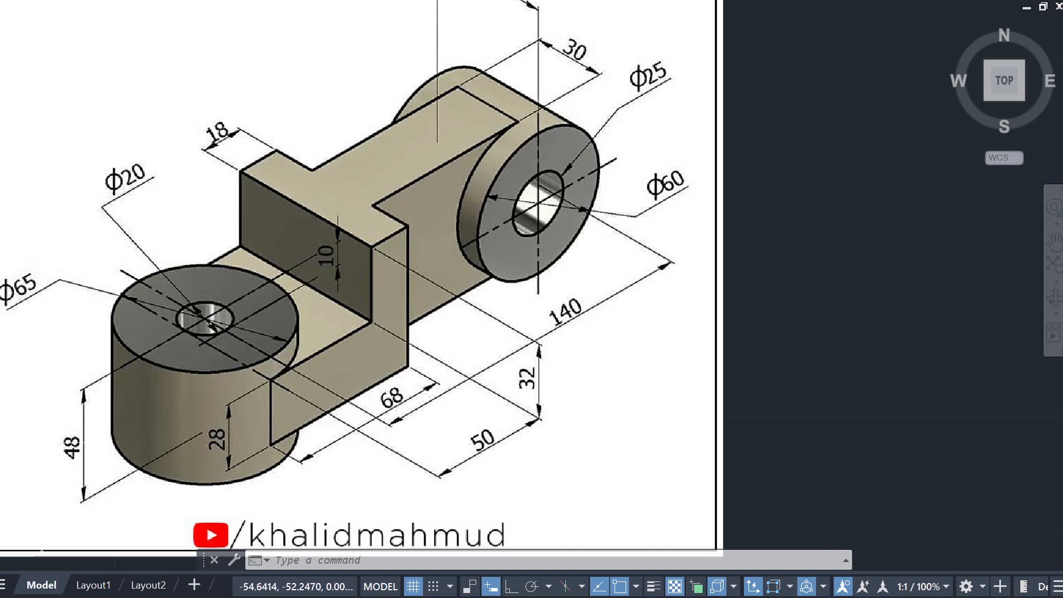
mouse_move(84, 449)
middle_down()
mouse_move(99, 442)
mouse_move(99, 425)
middle_up()
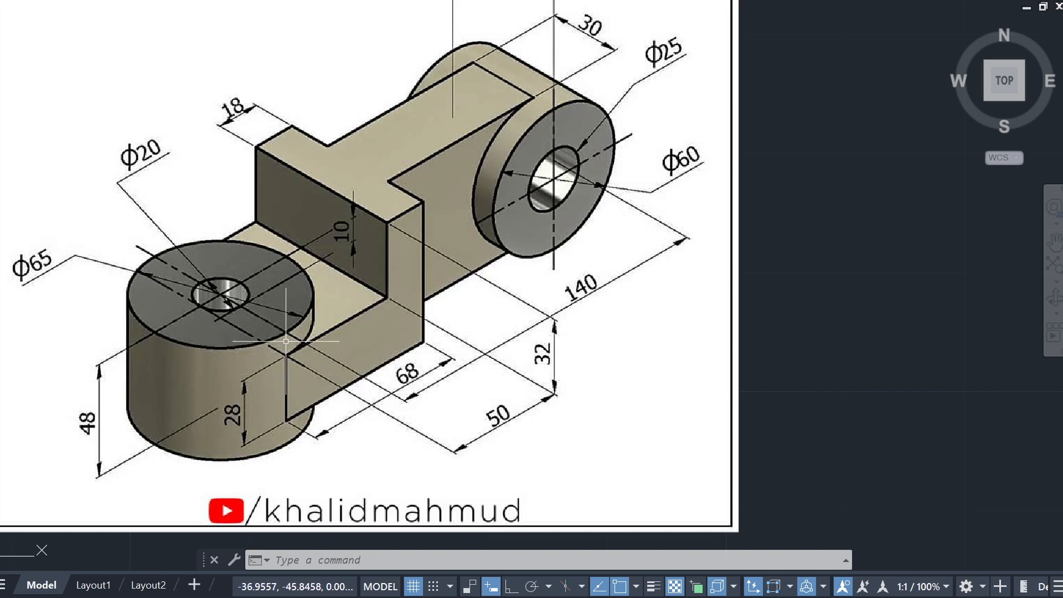
middle_drag(424, 419, 280, 419)
scroll(560, 439, down, 2)
middle_drag(688, 427, 438, 474)
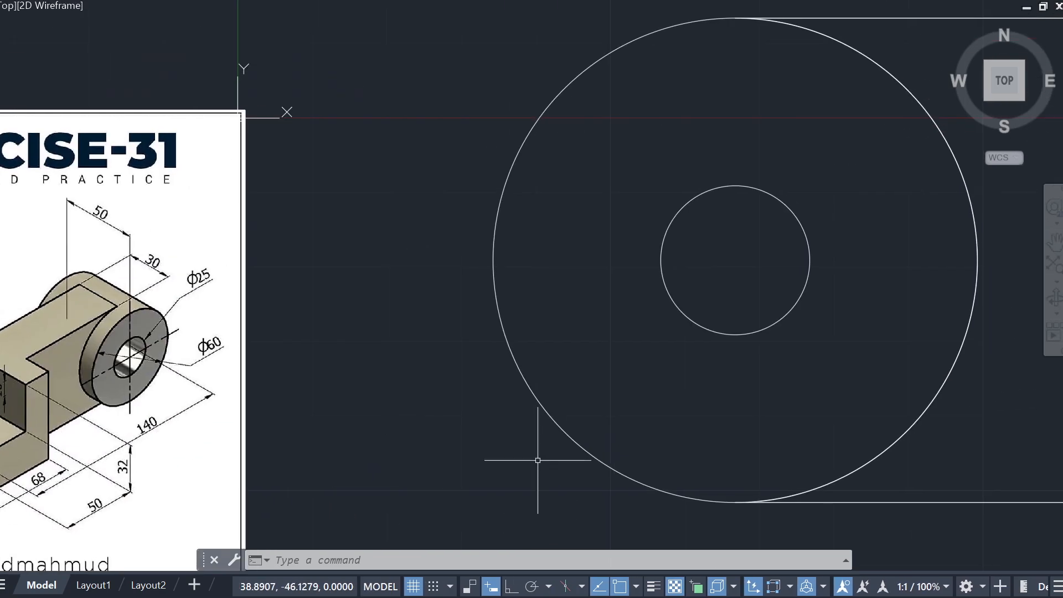
Step: Press-pull the ring area between the diameter 20 and 65 circles upward to form the boss with its through hole
scroll(608, 465, down, 2)
shift+middle_drag(695, 426, 700, 360)
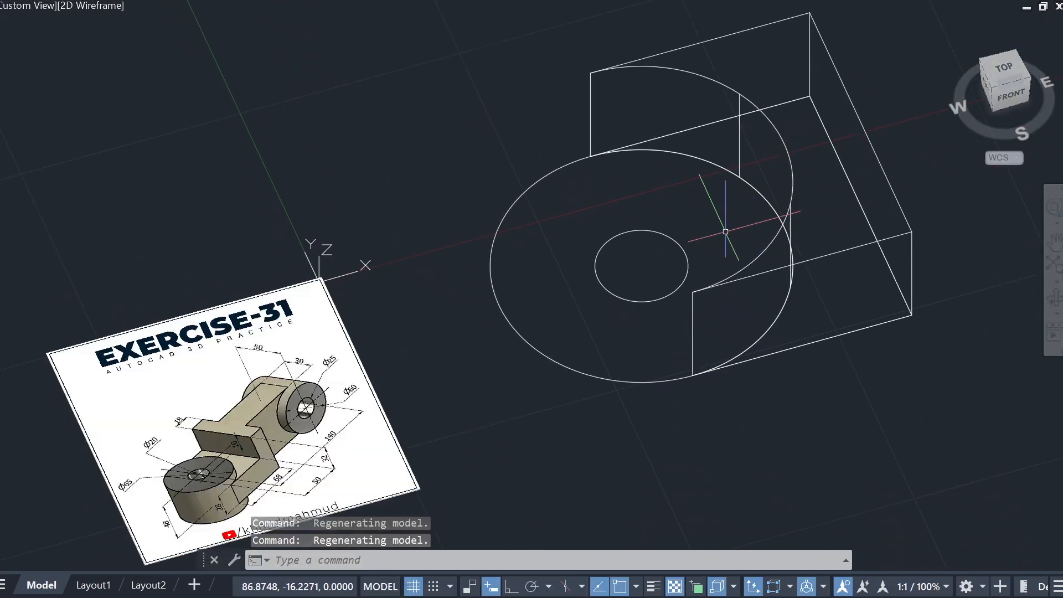
key(Escape)
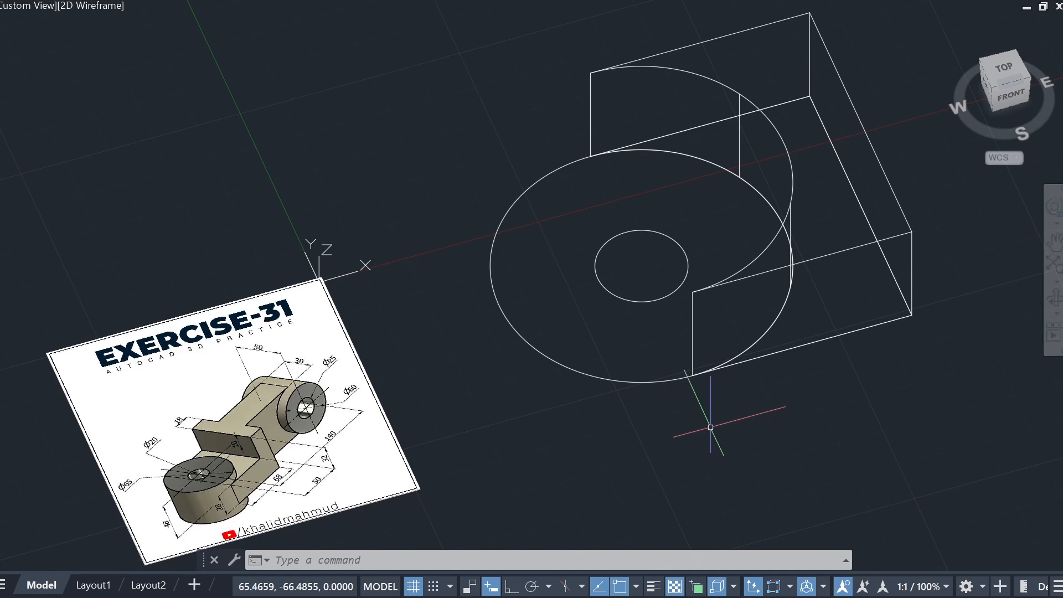
middle_drag(749, 408, 711, 422)
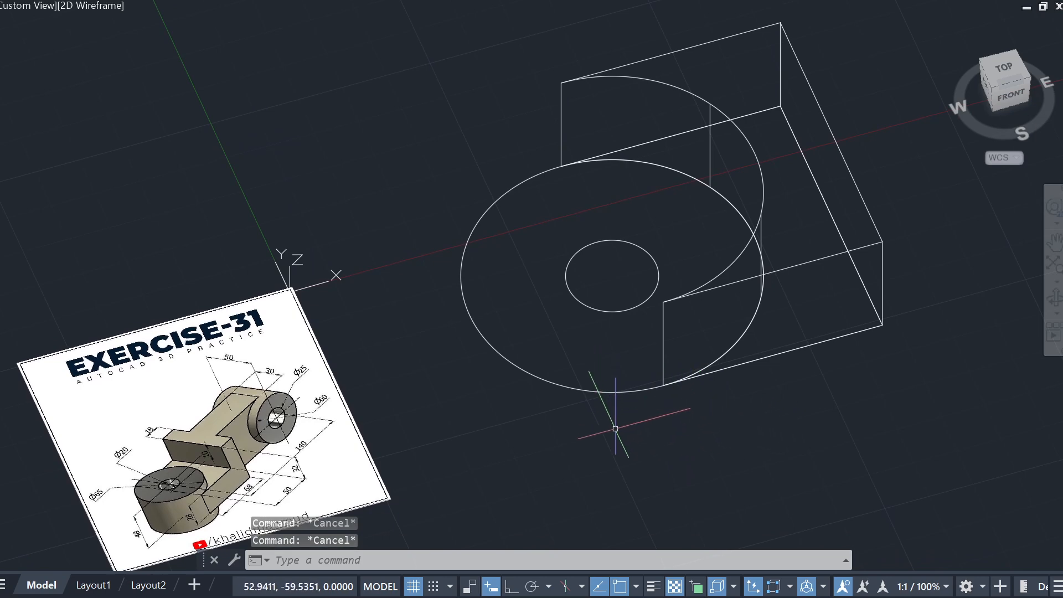
text(s)
key(Return)
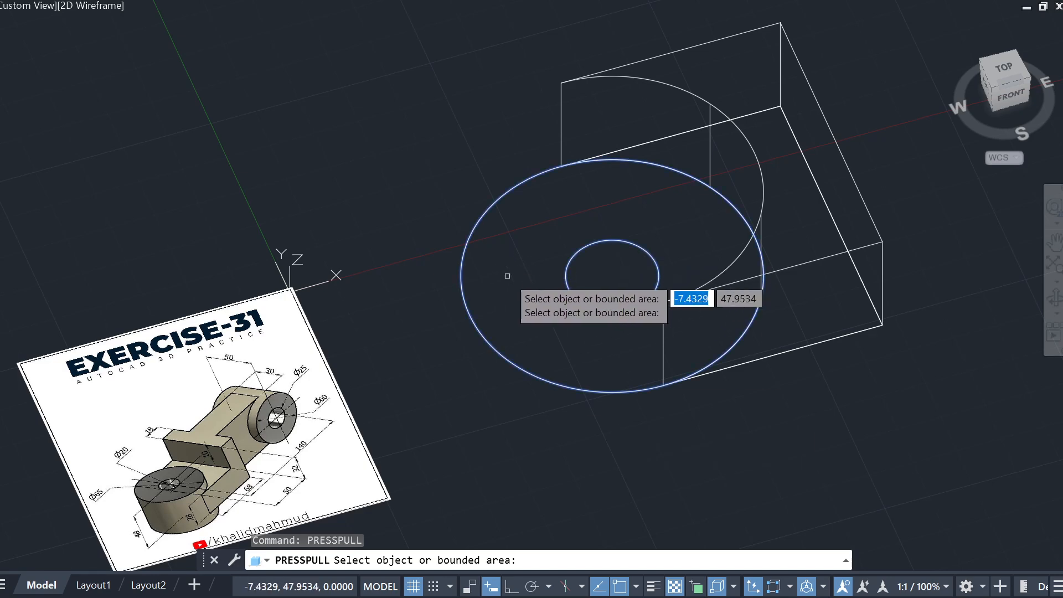
click(507, 275)
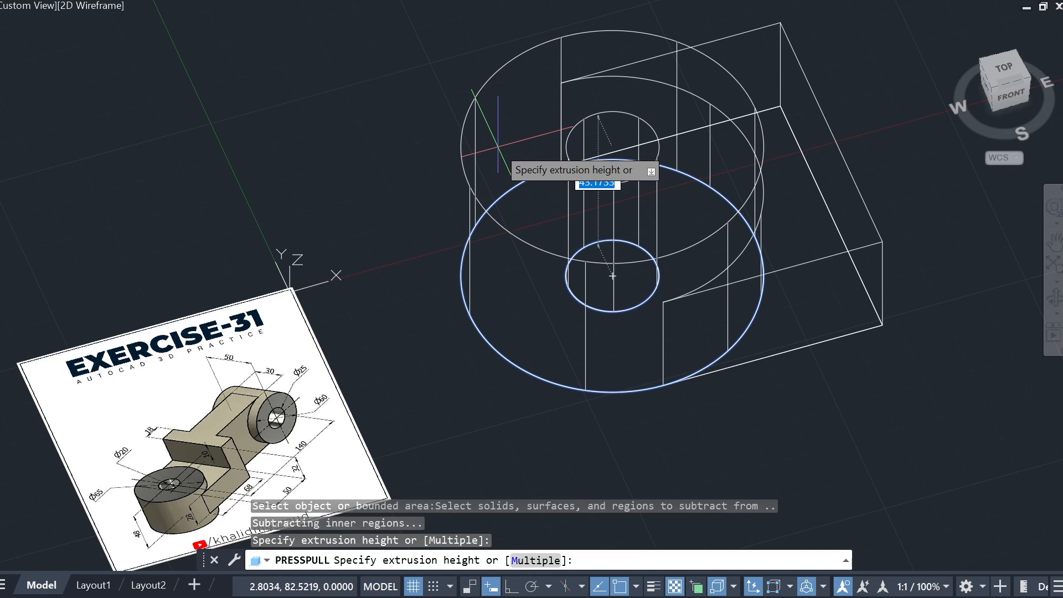
key(Return)
Step: Switch the visual style to Hidden and examine how the boss meets the base arm
shift+middle_drag(742, 332, 749, 287)
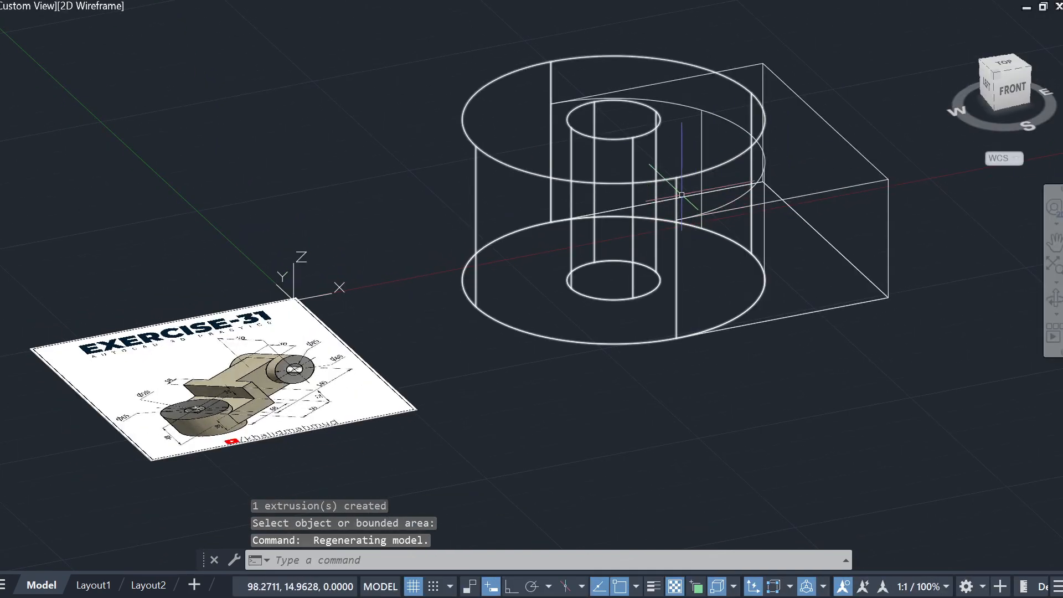
click(94, 15)
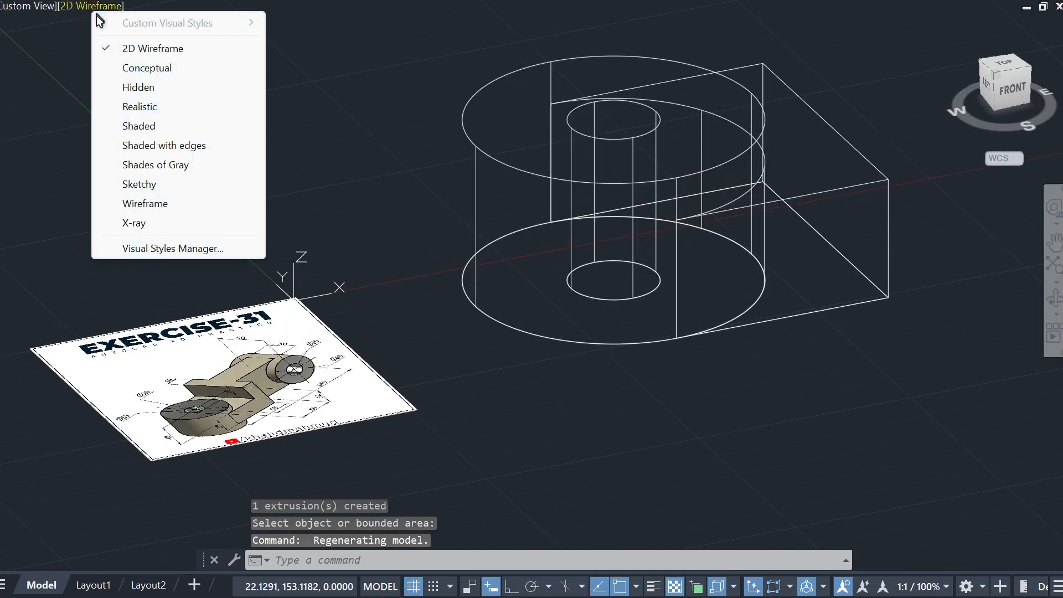
click(133, 86)
shift+middle_drag(819, 262, 782, 308)
scroll(687, 306, up, 3)
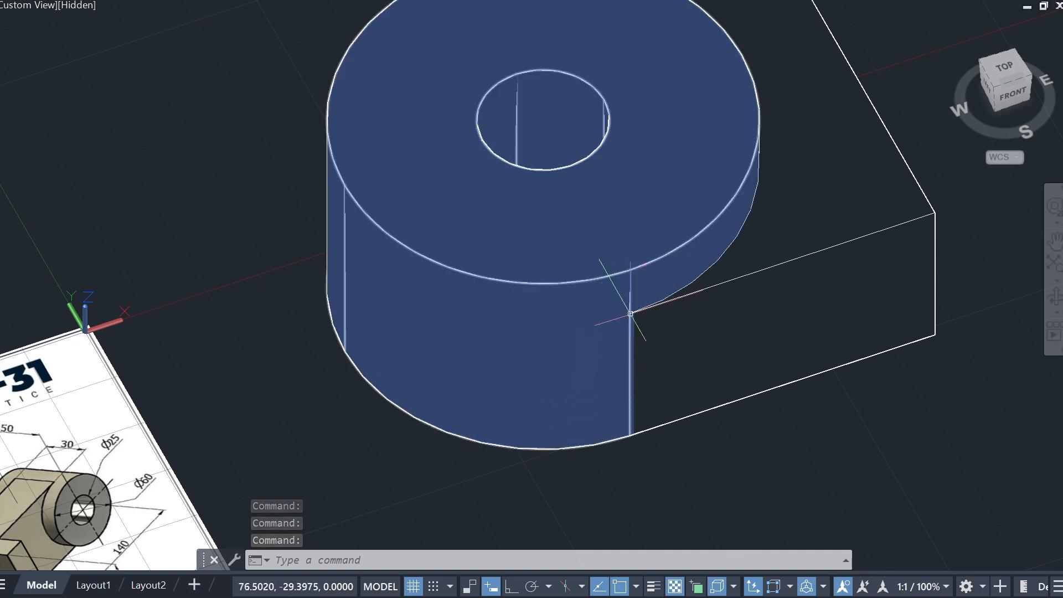
shift+middle_drag(626, 473, 612, 388)
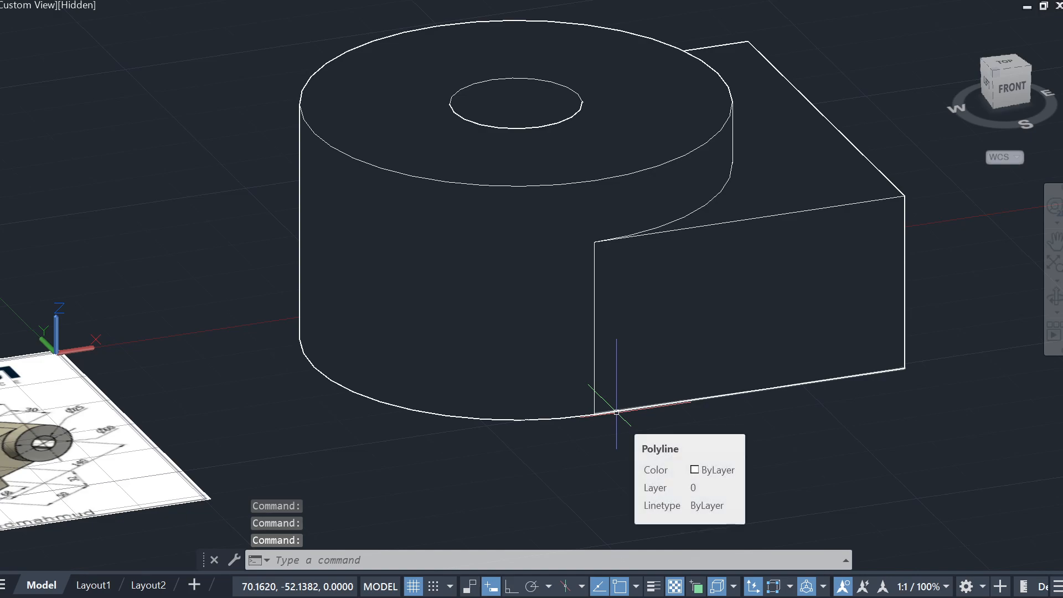
Step: Press-pull the underside ring face of the boss 10 downward, below the base arm
shift+middle_drag(640, 491, 655, 336)
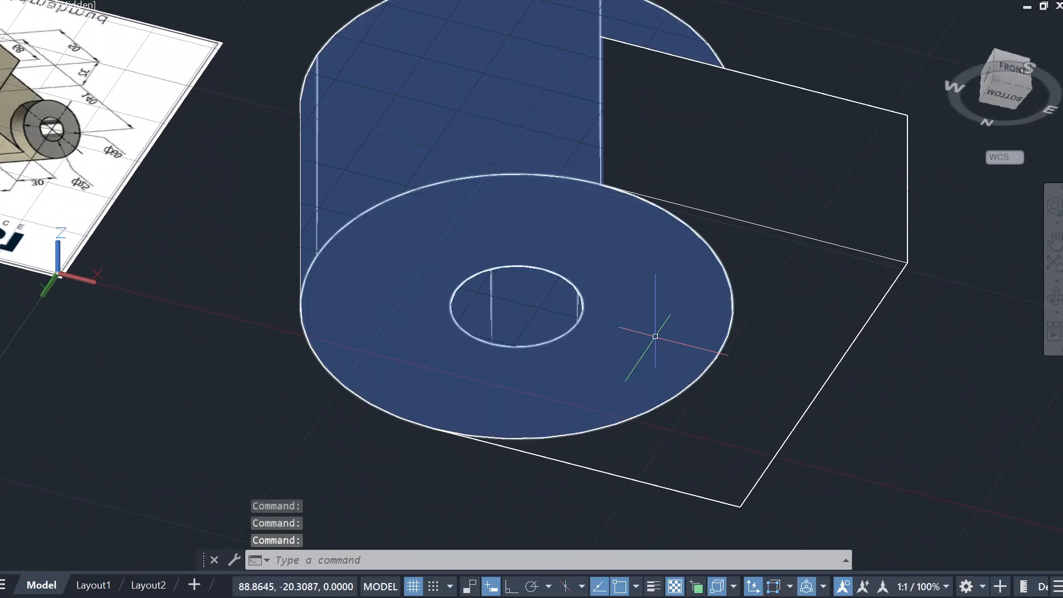
text(press)
key(Return)
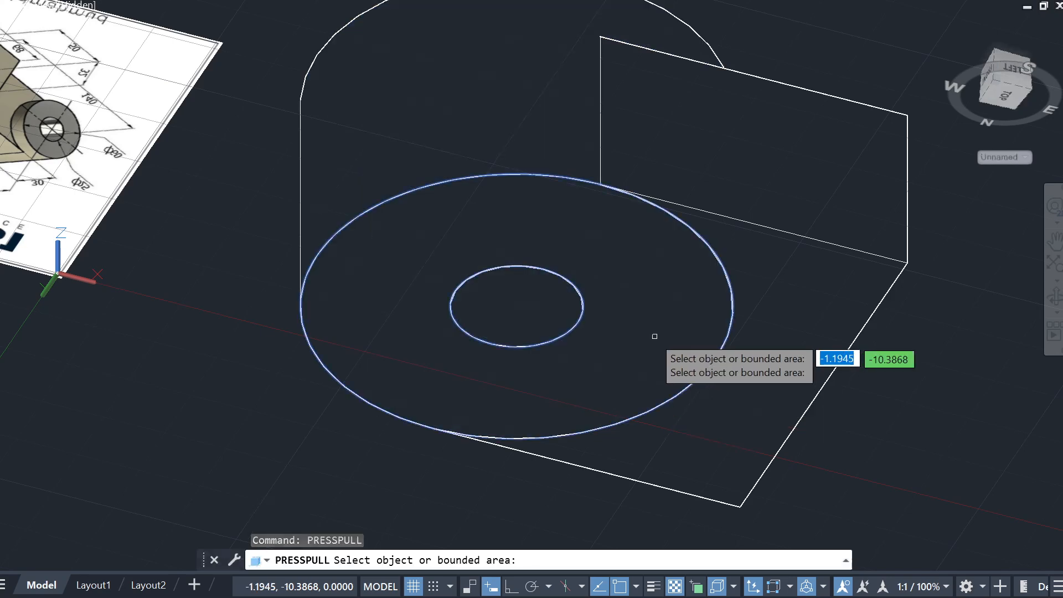
click(614, 255)
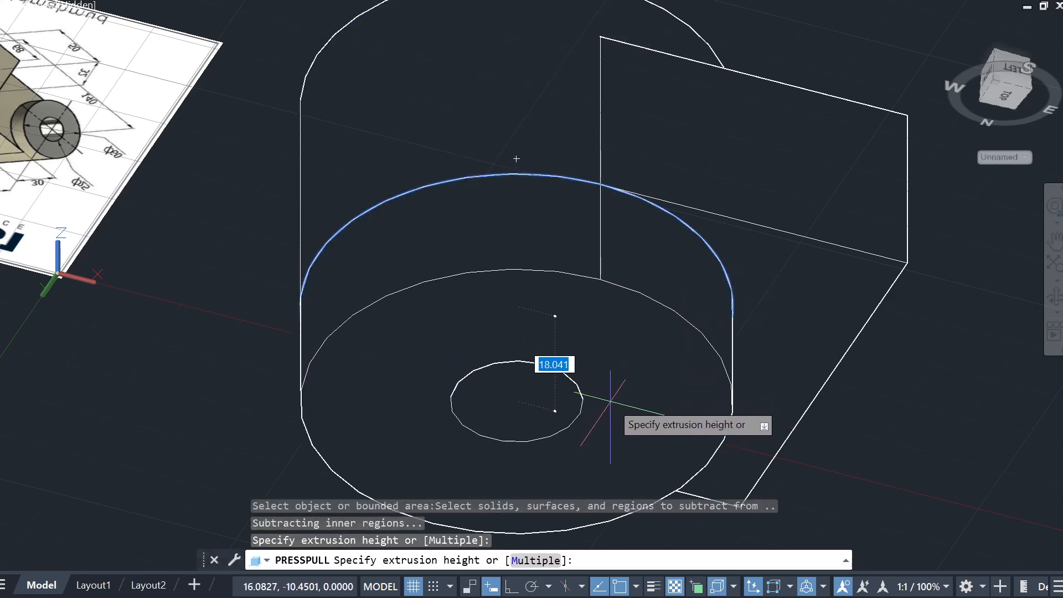
text(10)
key(Return)
shift+middle_drag(680, 406, 554, 525)
scroll(571, 485, down, 3)
Step: Check which objects the outline around the lower boss and the base arm belong to by selecting them in turn
key(Return)
click(522, 386)
key(Escape)
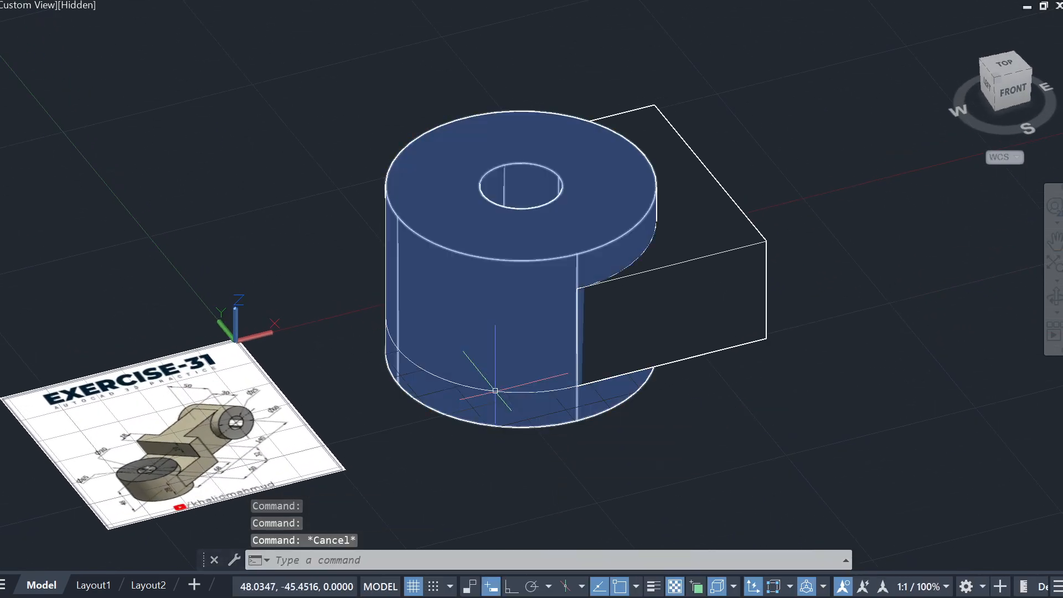
click(496, 391)
key(Escape)
click(674, 345)
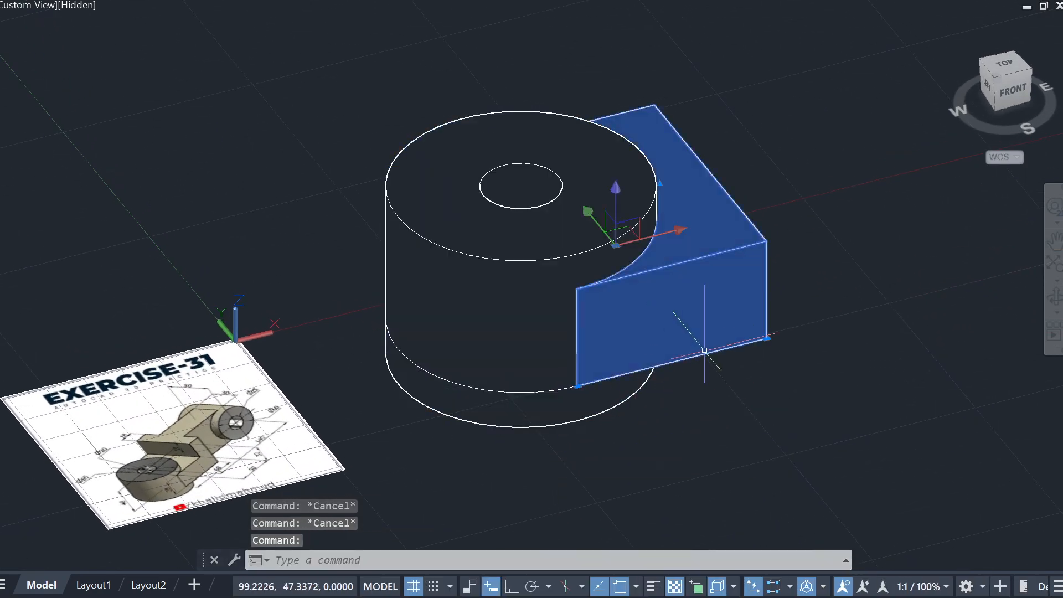
key(Escape)
click(701, 470)
key(Escape)
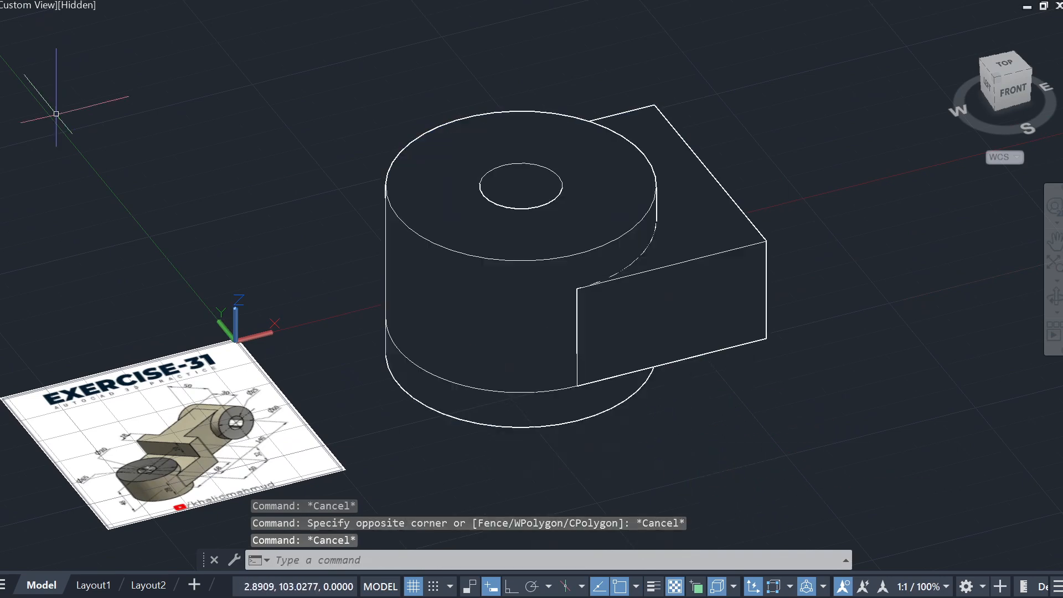
Step: Switch the visual style to Shades of Gray and check the outline around the lower part of the boss
click(75, 9)
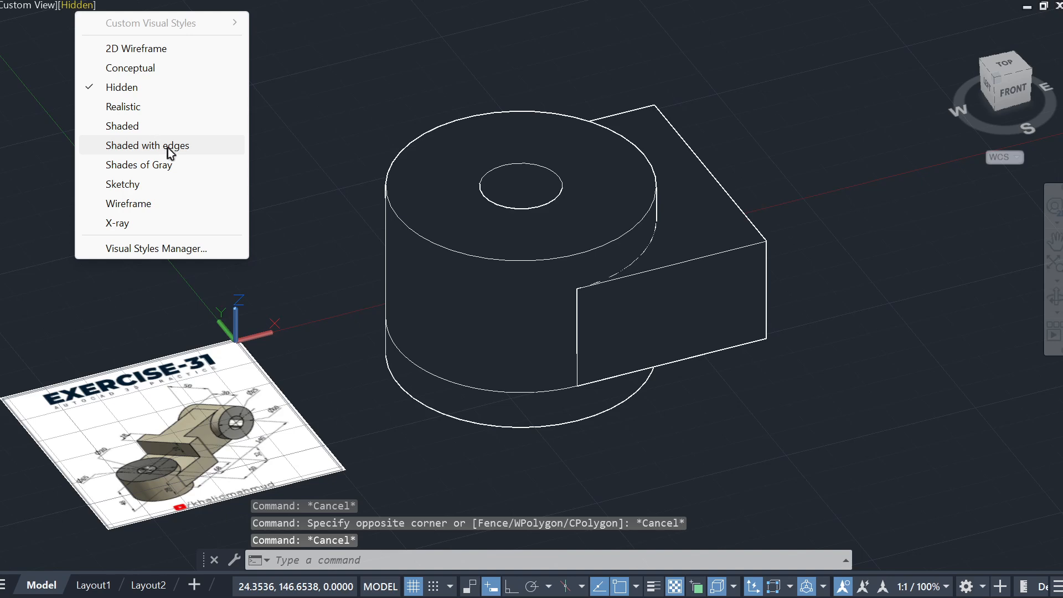
click(165, 165)
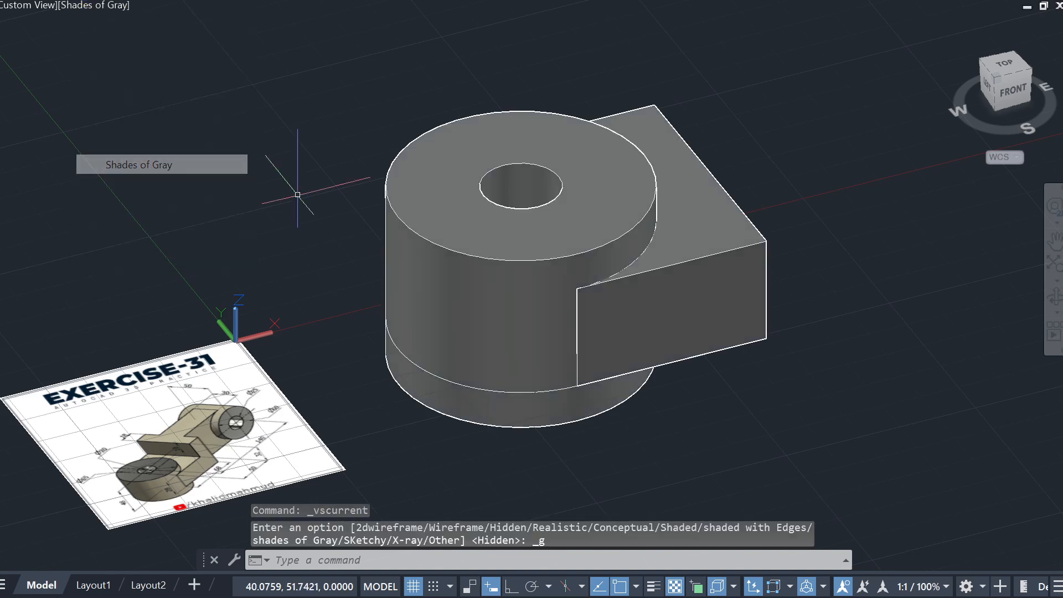
click(543, 386)
key(Escape)
click(821, 412)
click(708, 462)
key(Escape)
click(522, 322)
key(Escape)
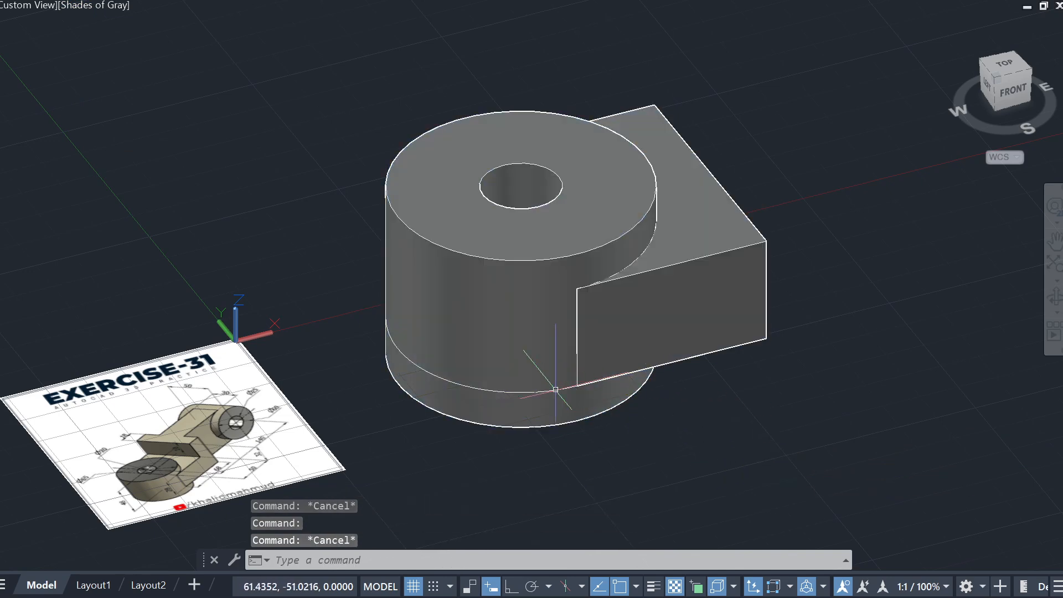
Step: Try to delete the diameter 65 circle running around the lower part of the boss
ctrl+click(411, 363)
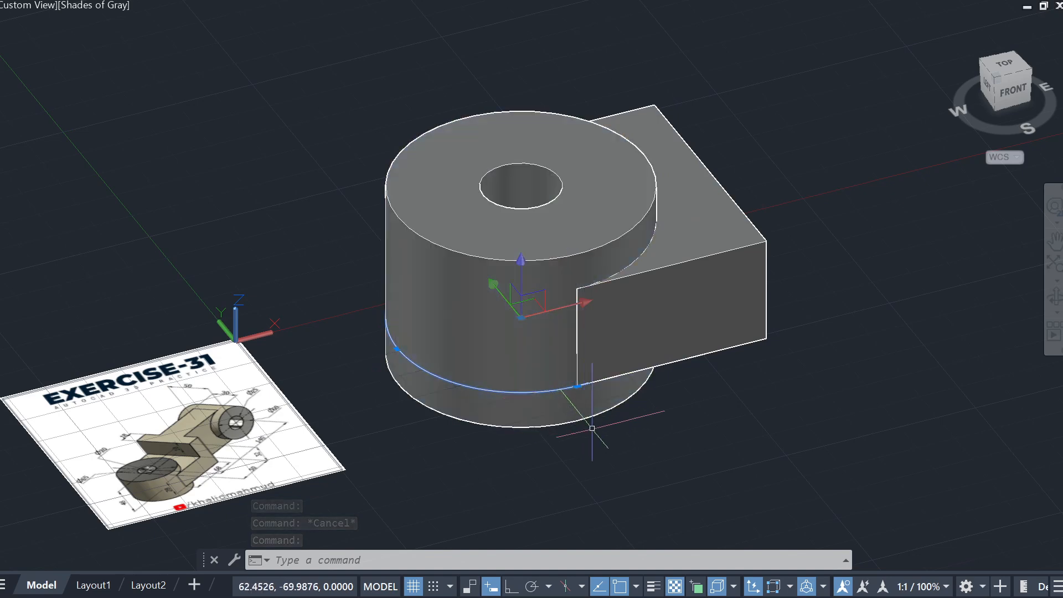
key(Delete)
click(740, 464)
key(Escape)
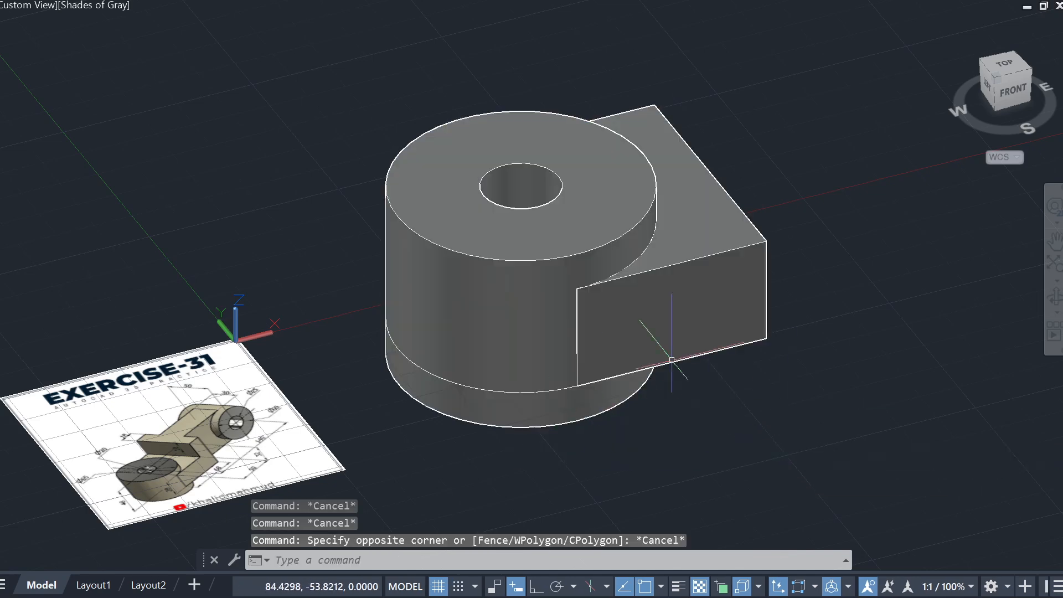
click(612, 333)
click(559, 274)
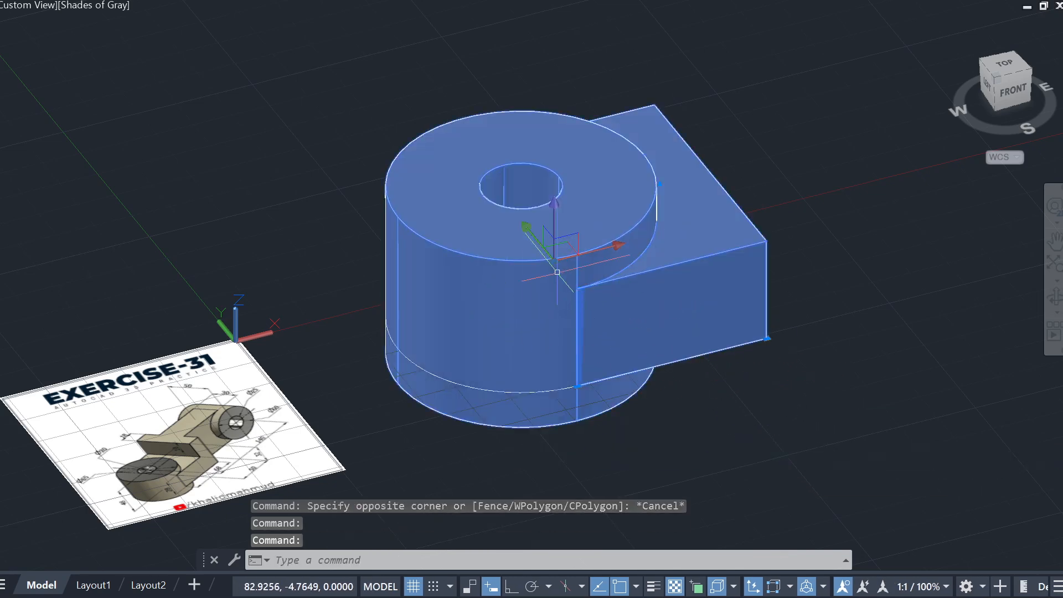
right_click(558, 272)
key(Escape)
key(Escape)
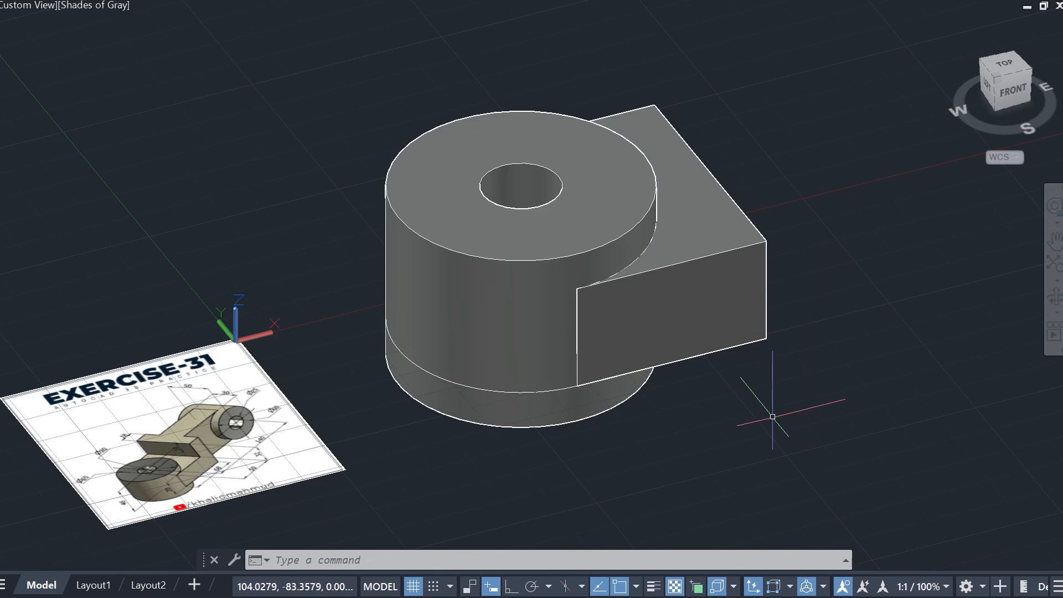
Step: Isolate the boss solid so that all other objects are hidden
click(498, 301)
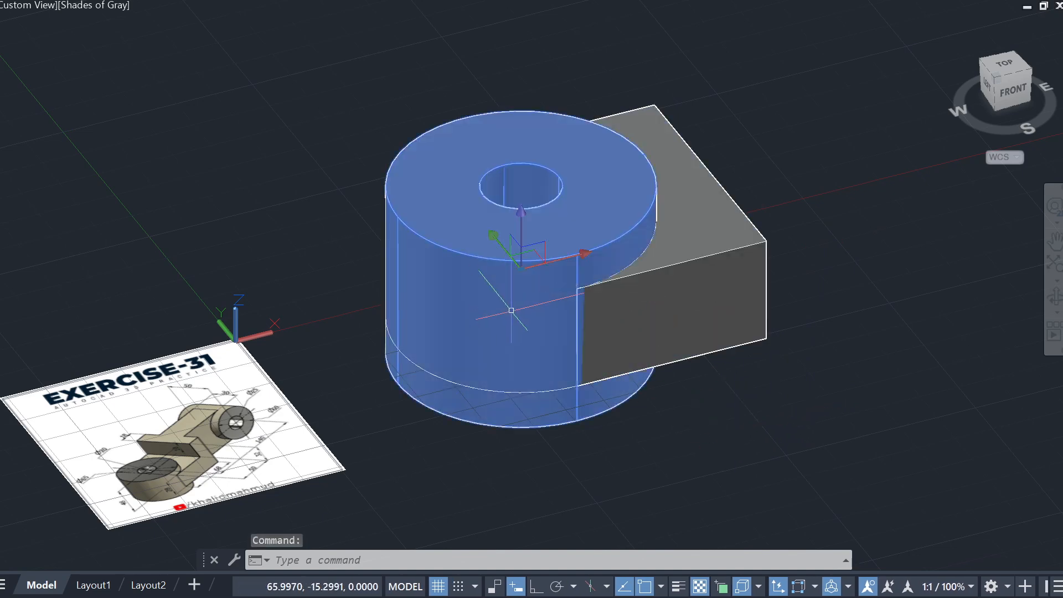
right_click(499, 304)
mouse_move(570, 379)
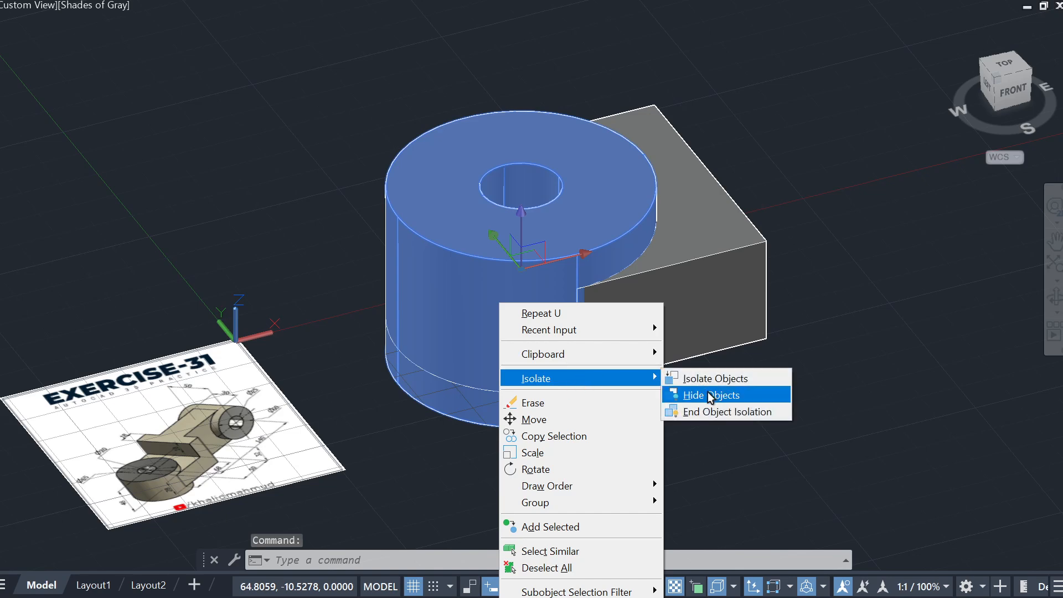
click(728, 379)
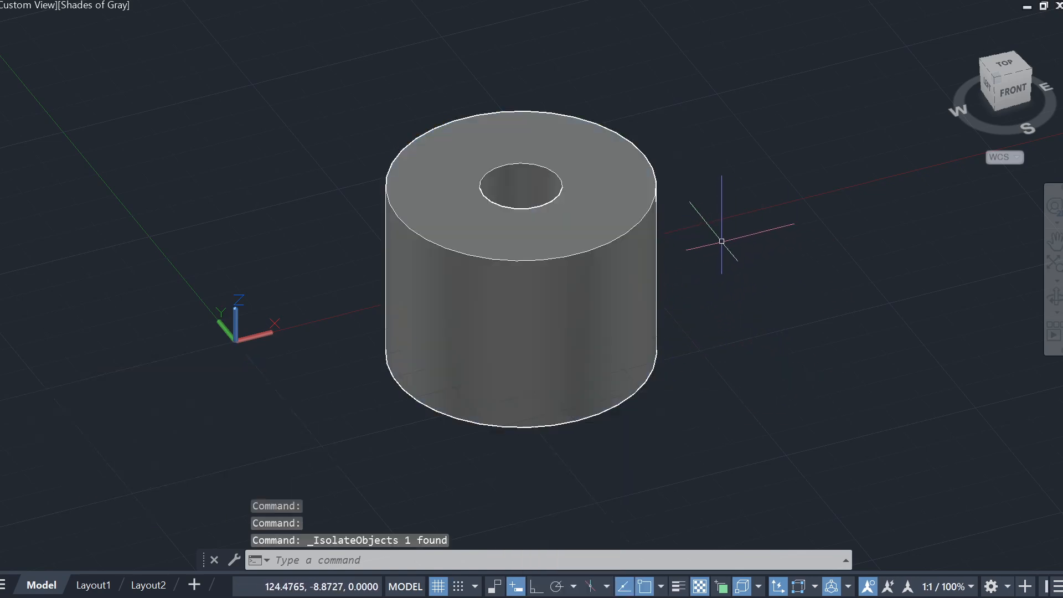
Step: End the object isolation to bring back the base arm, circles and reference drawing
right_click(712, 248)
mouse_move(781, 321)
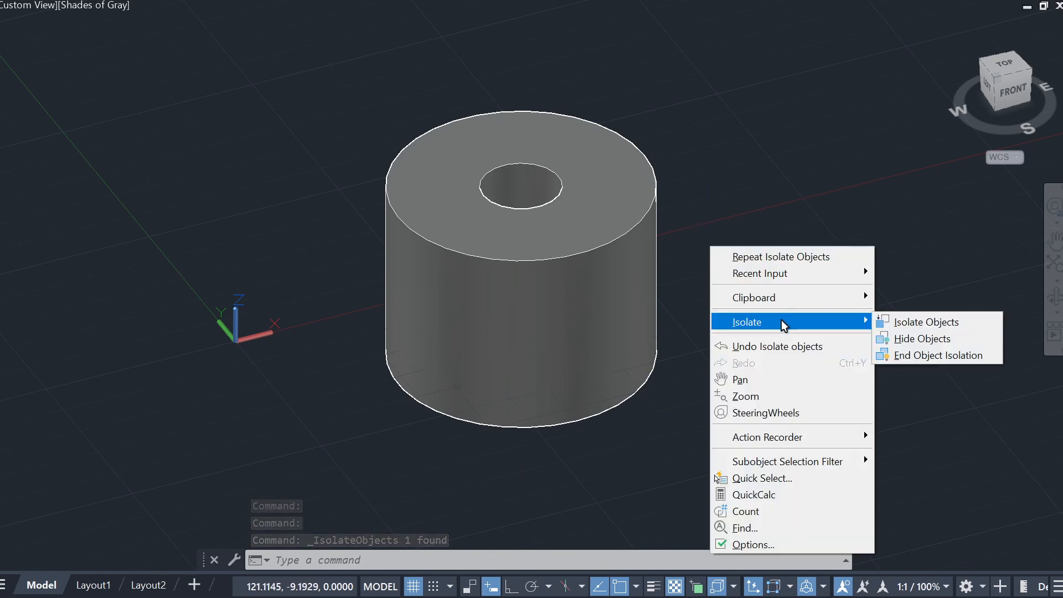
right_click(728, 171)
mouse_move(791, 247)
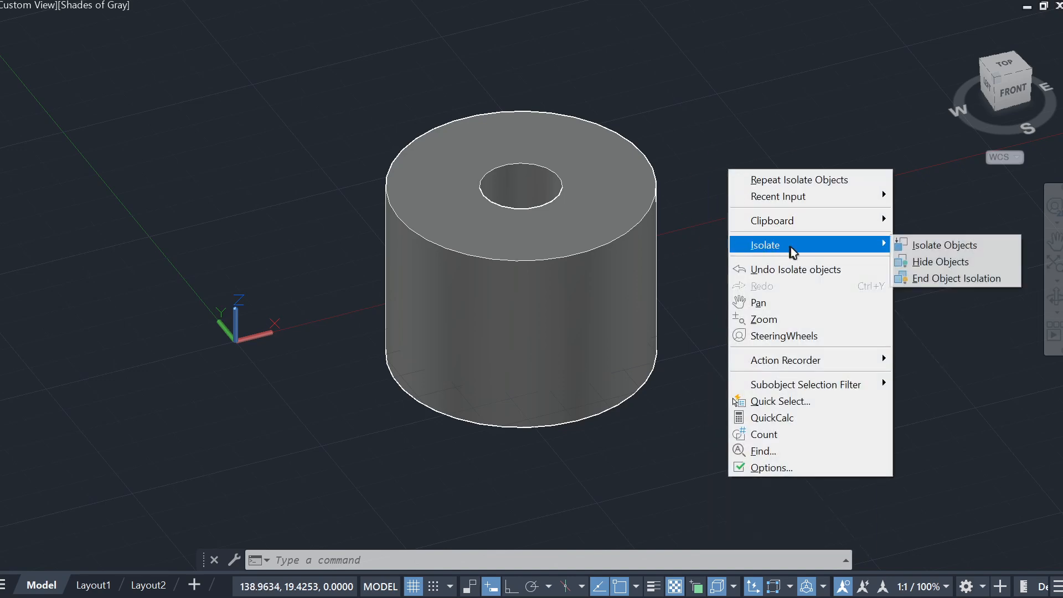
click(961, 278)
click(679, 452)
click(712, 443)
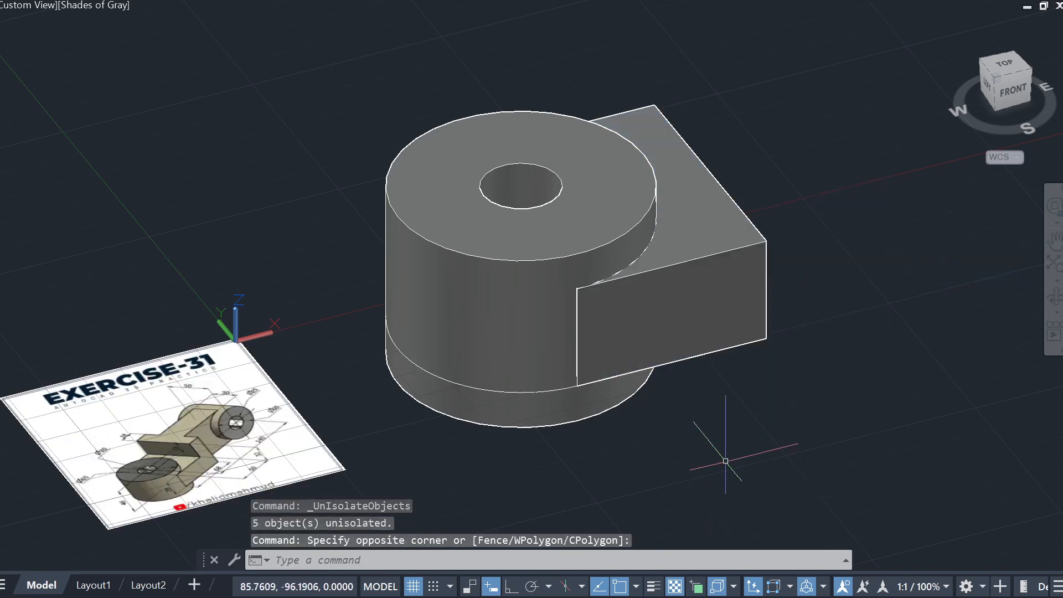
Step: Hide the boss solid to expose the base arm's curved recess and the original circles
click(528, 342)
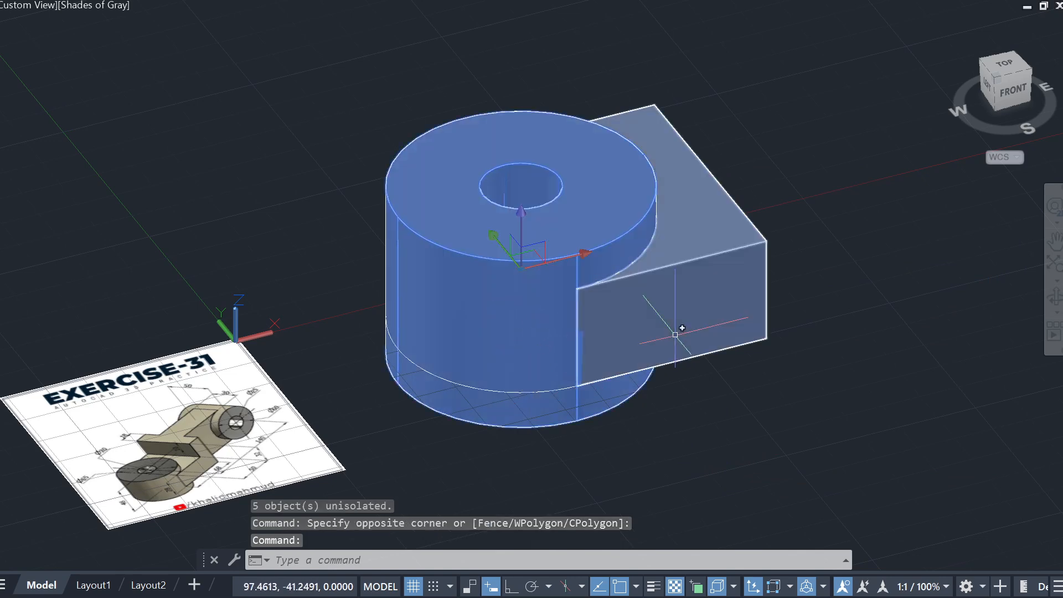
key(Escape)
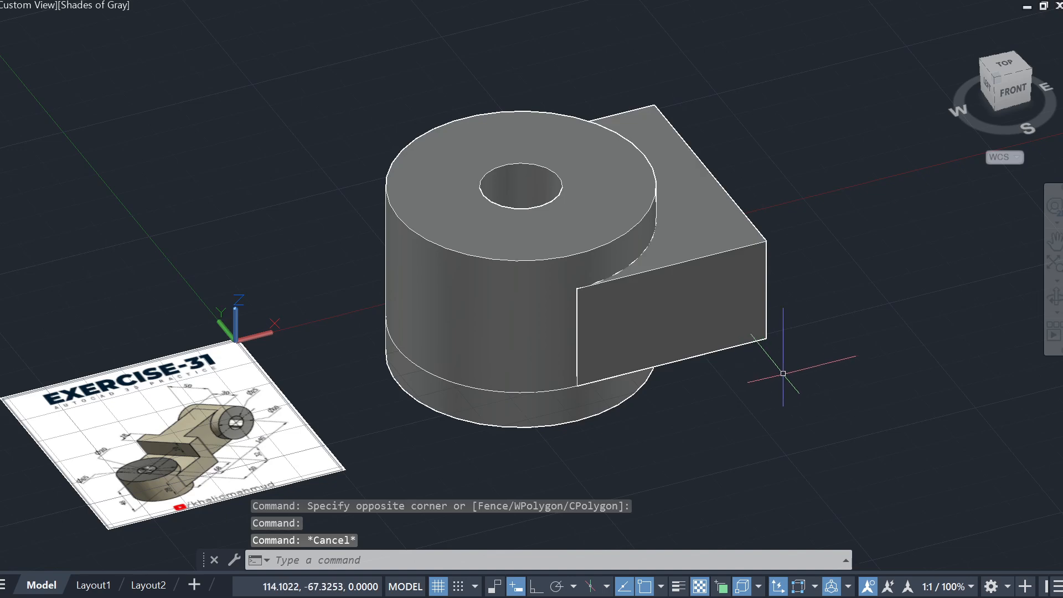
click(539, 286)
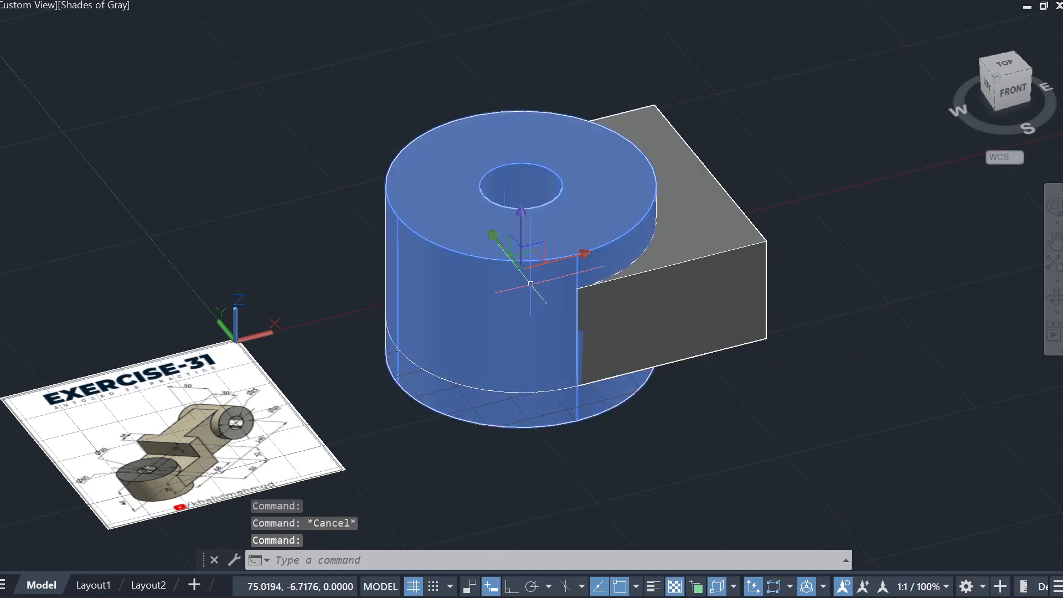
right_click(530, 284)
mouse_move(650, 361)
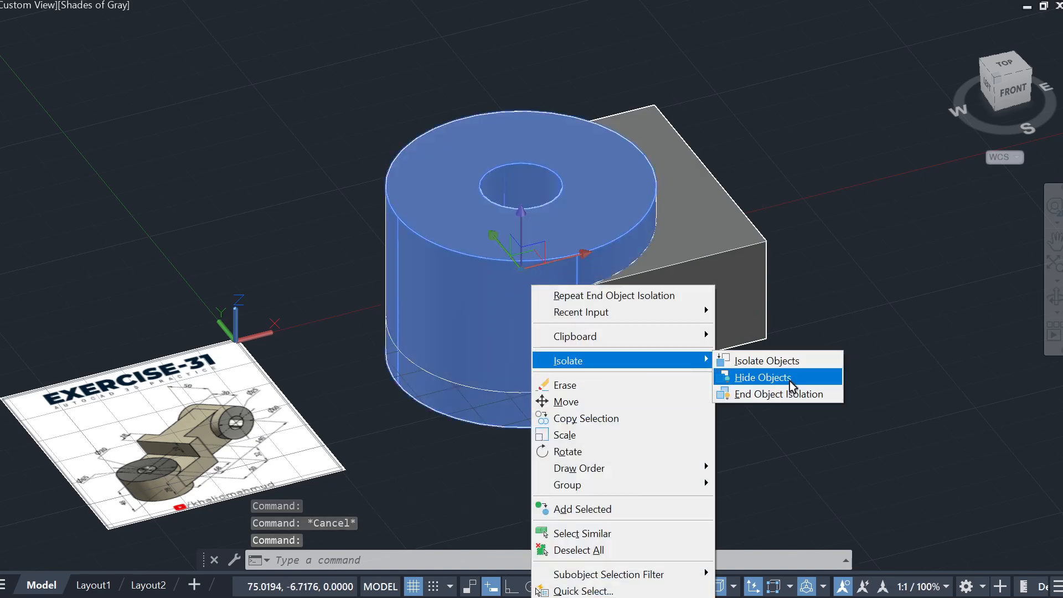
click(789, 381)
shift+middle_drag(737, 373, 553, 230)
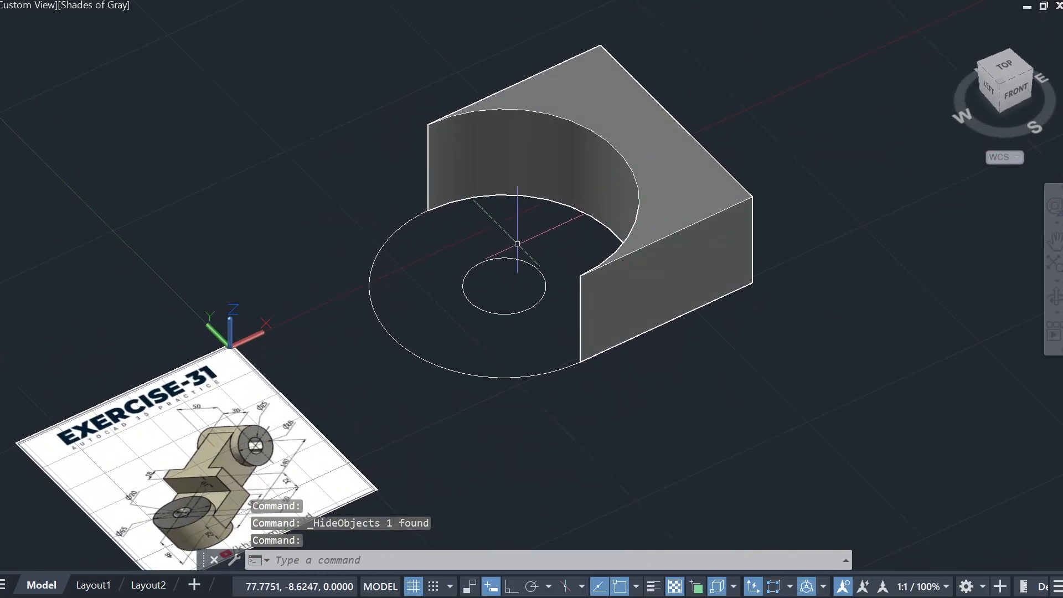
Step: End the object isolation to bring back the hidden boss solid beside the base arm
right_click(449, 229)
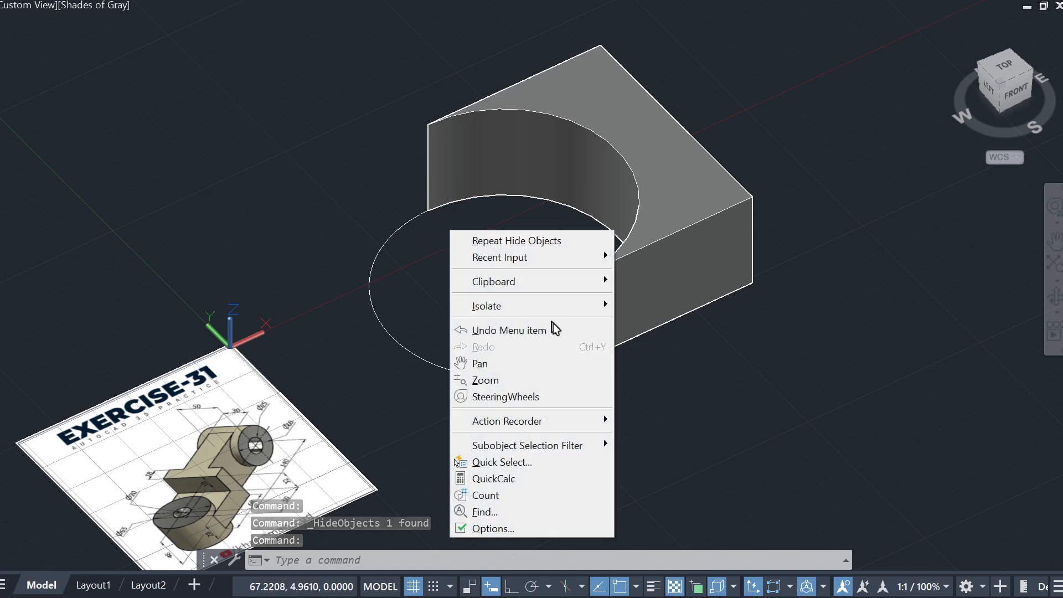
mouse_move(552, 305)
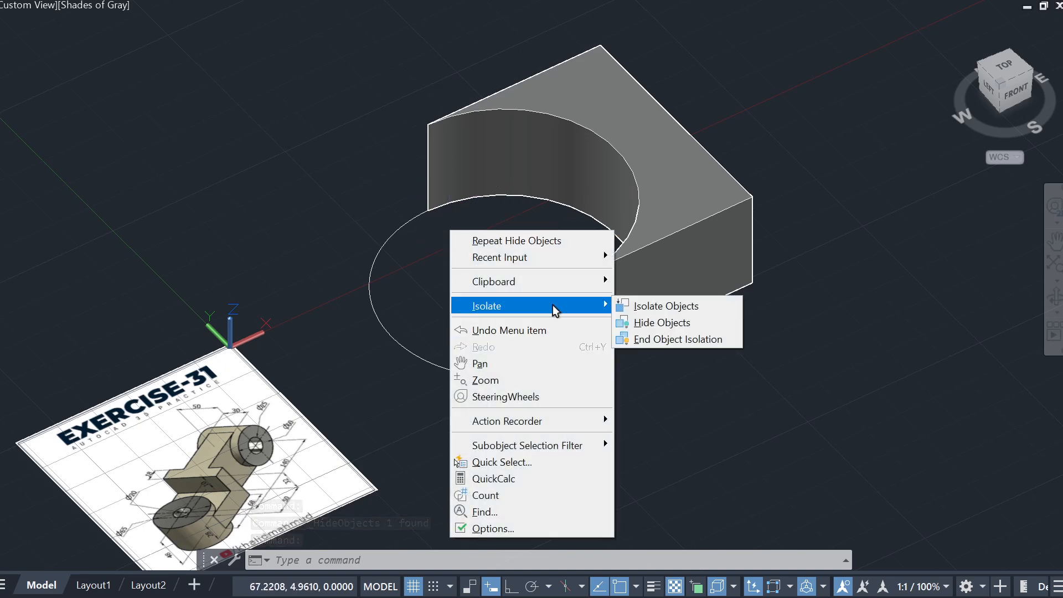
click(687, 342)
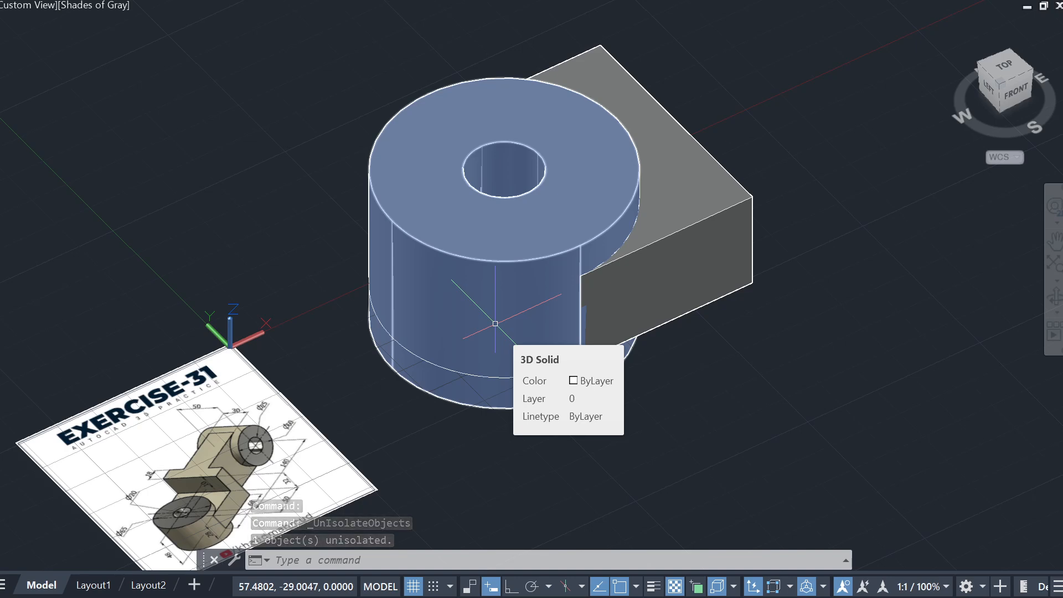
middle_drag(753, 298, 682, 296)
middle_drag(755, 238, 794, 197)
key(Escape)
middle_drag(696, 235, 697, 284)
shift+middle_drag(714, 324, 683, 307)
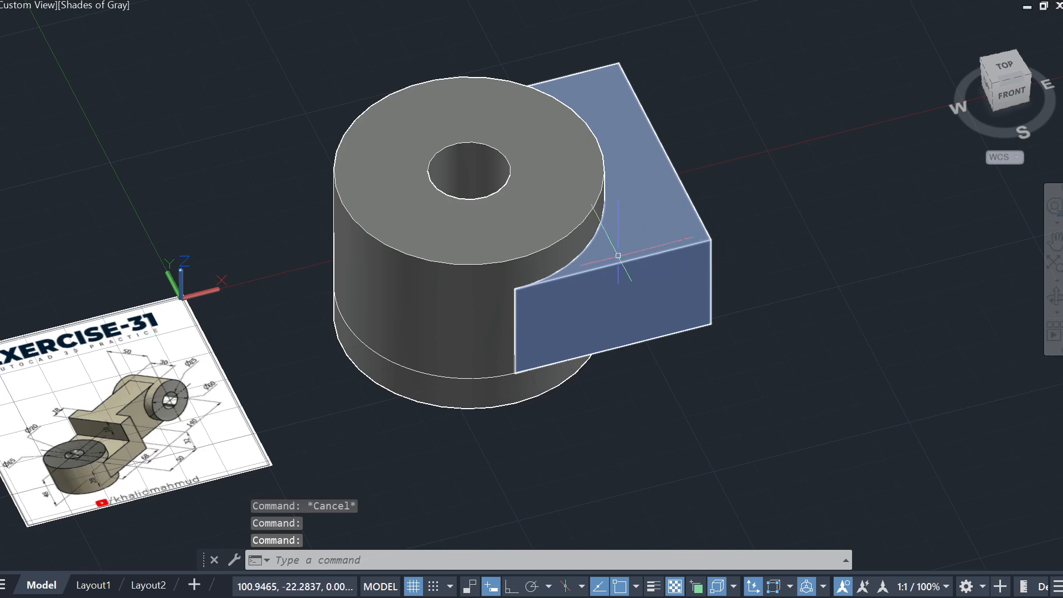
click(449, 376)
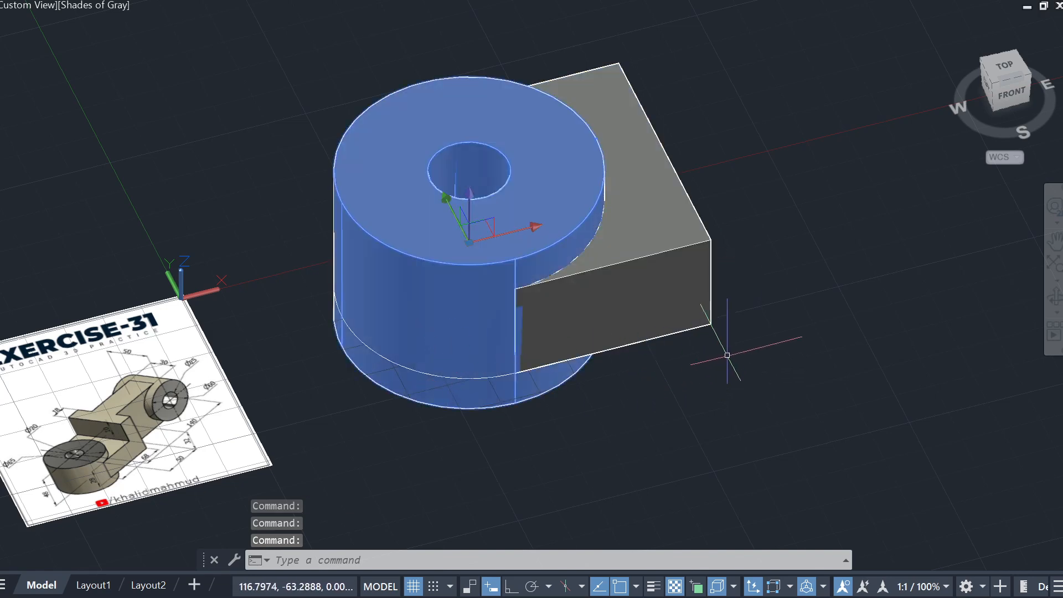
key(Escape)
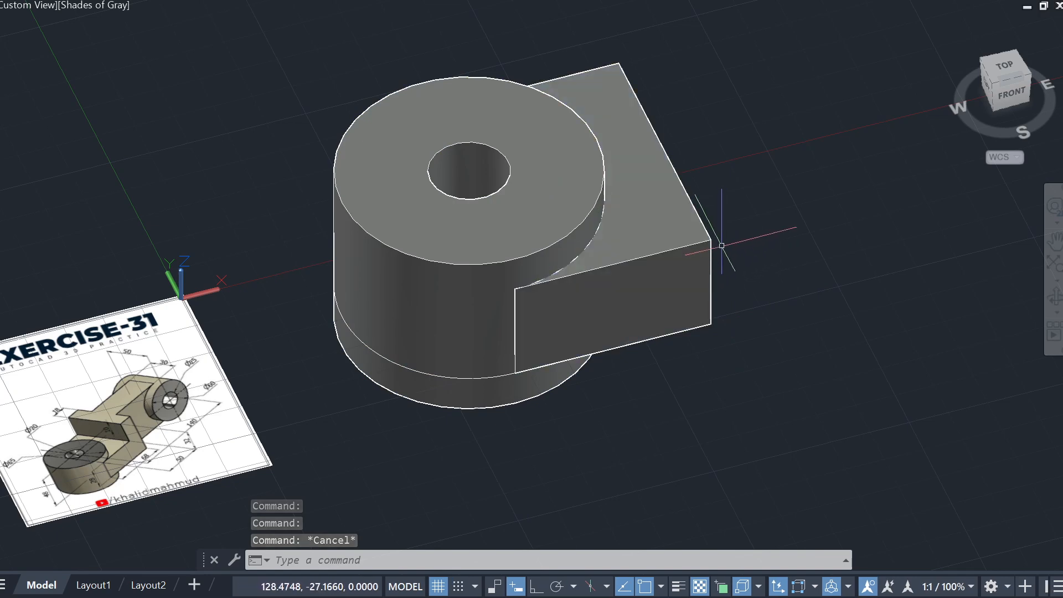
Step: Examine the reference drawing for the upright block's dimensions and the orientation of the diameter 60 end boss
middle_drag(842, 202, 789, 233)
scroll(813, 228, down, 2)
scroll(789, 233, up, 2)
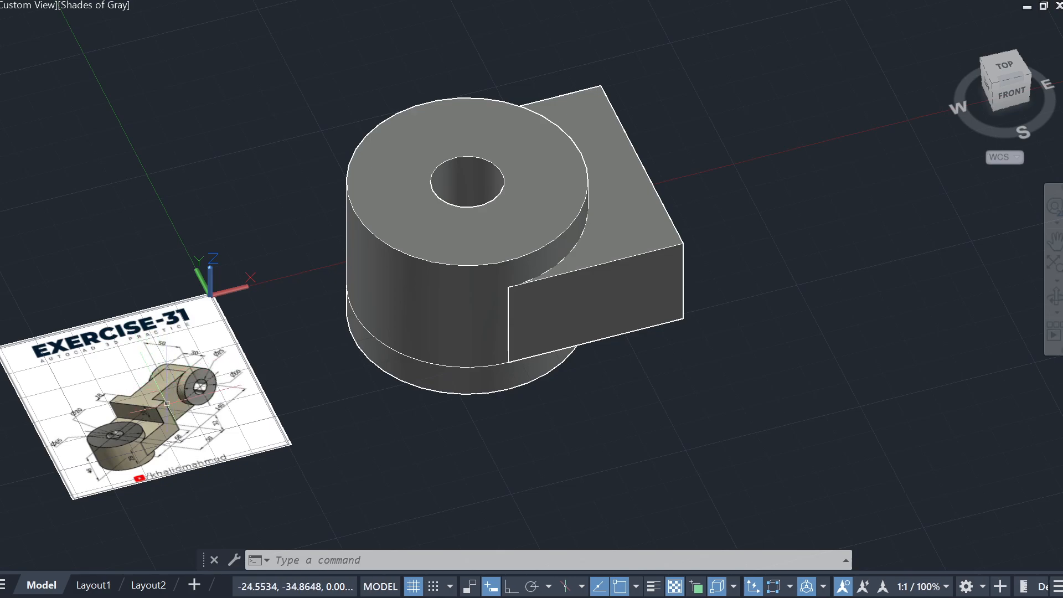
scroll(171, 395, up, 5)
middle_drag(214, 382, 367, 336)
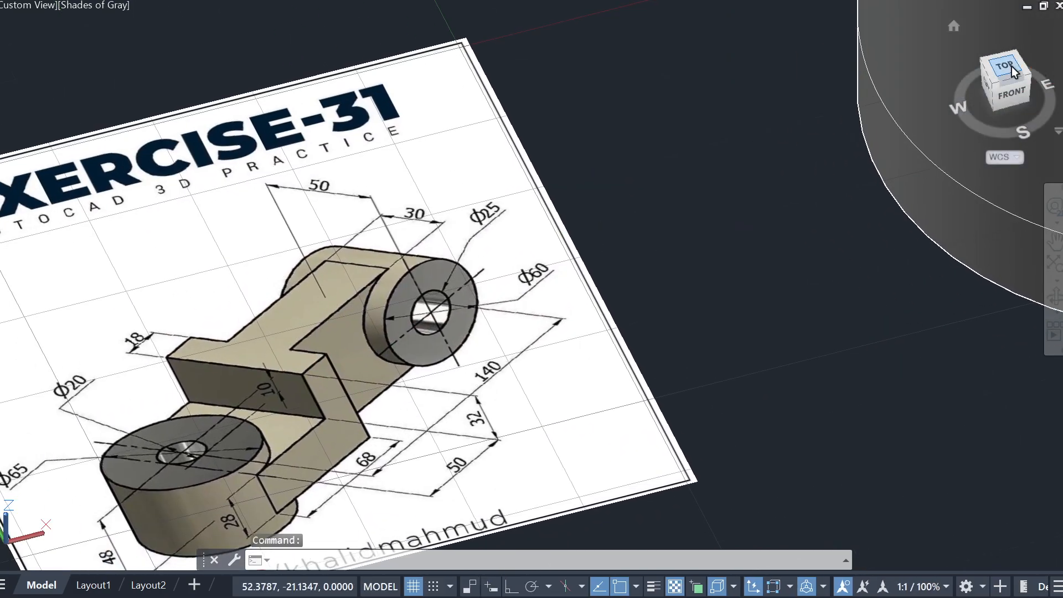
click(1011, 67)
scroll(392, 257, up, 6)
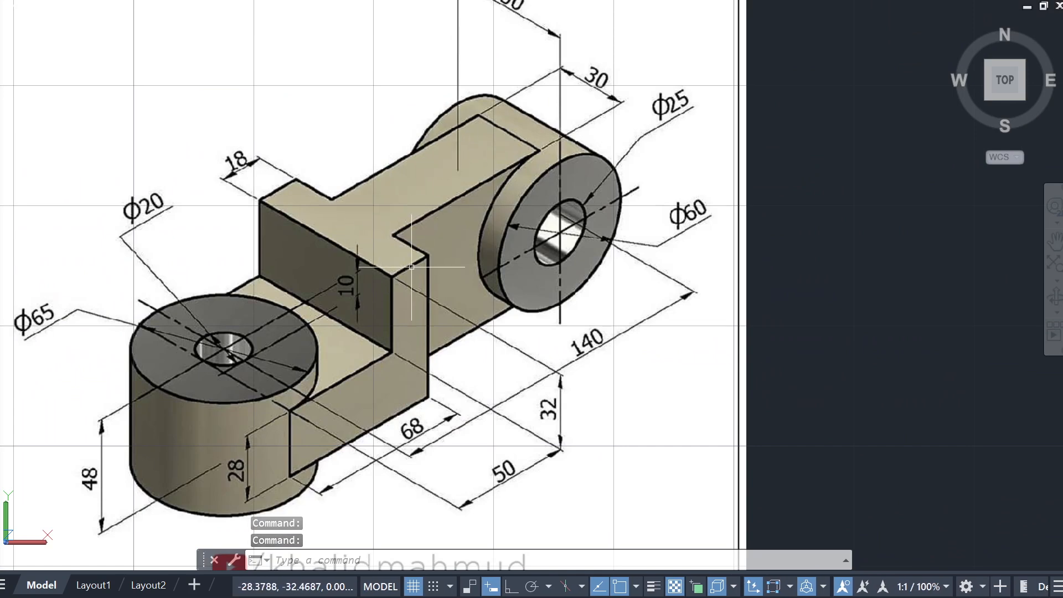
scroll(465, 304, down, 4)
middle_drag(776, 310, 420, 288)
shift+middle_drag(650, 293, 708, 228)
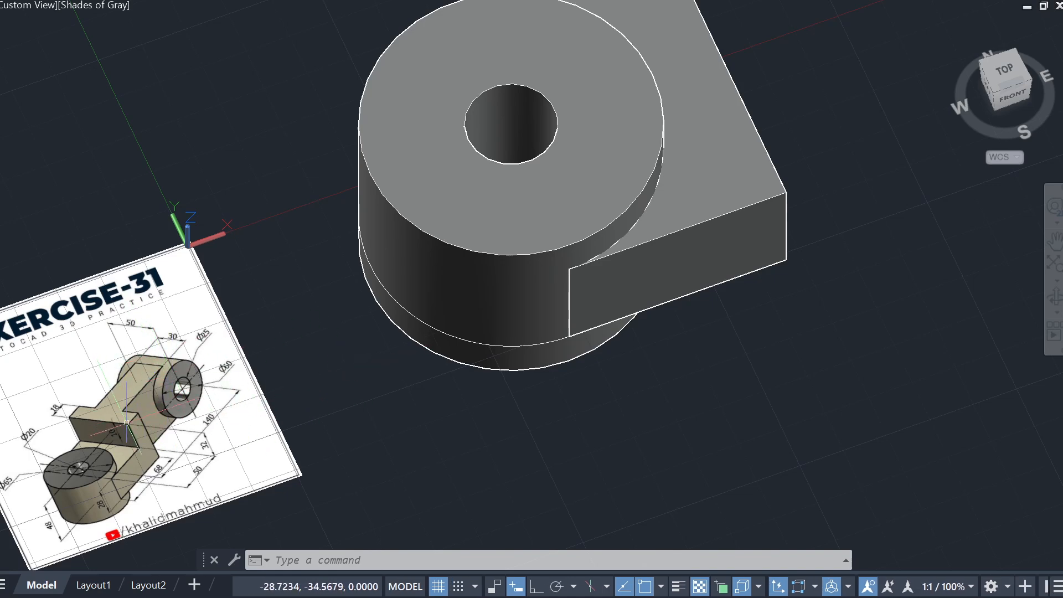
scroll(6, 451, up, 5)
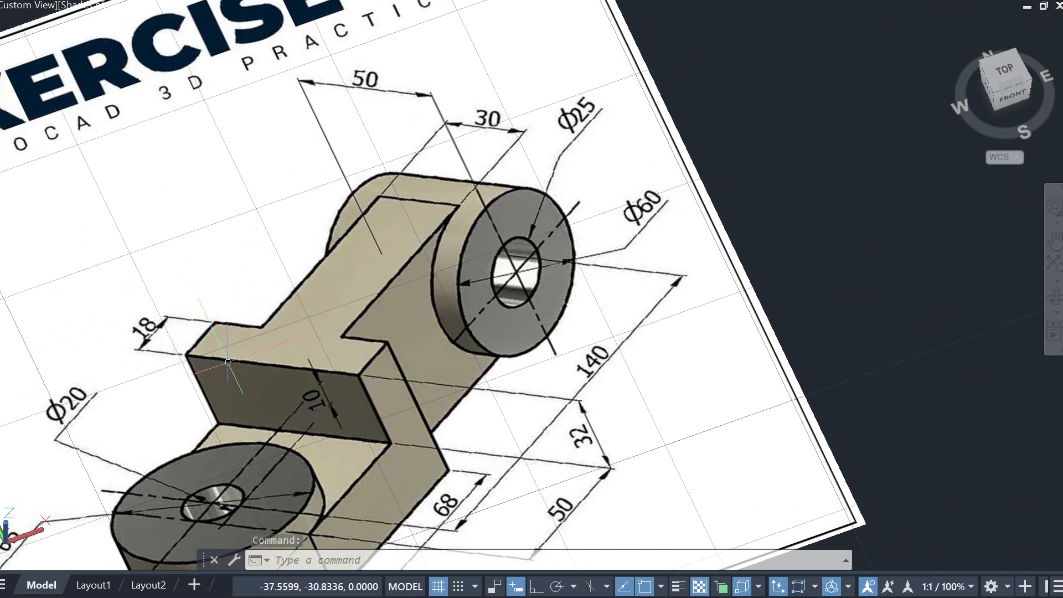
middle_drag(366, 381, 285, 400)
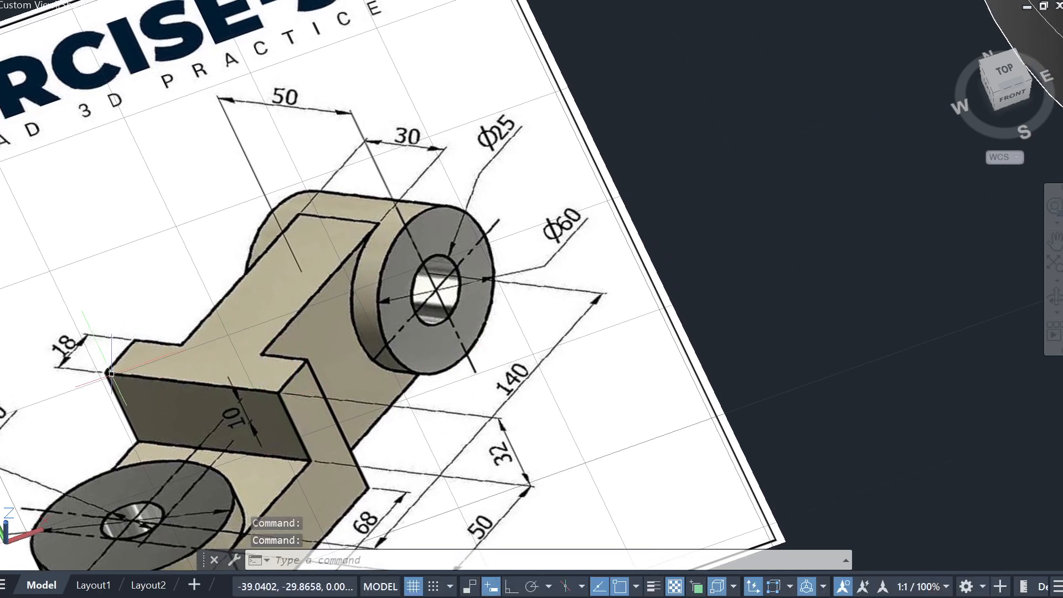
Step: Draw an 18 by 65 rectangle from the bottom corner of the base arm's straight end, extending outward from the arm
scroll(241, 368, down, 4)
middle_drag(743, 318, 682, 361)
shift+middle_drag(702, 299, 852, 243)
shift+middle_drag(913, 230, 878, 237)
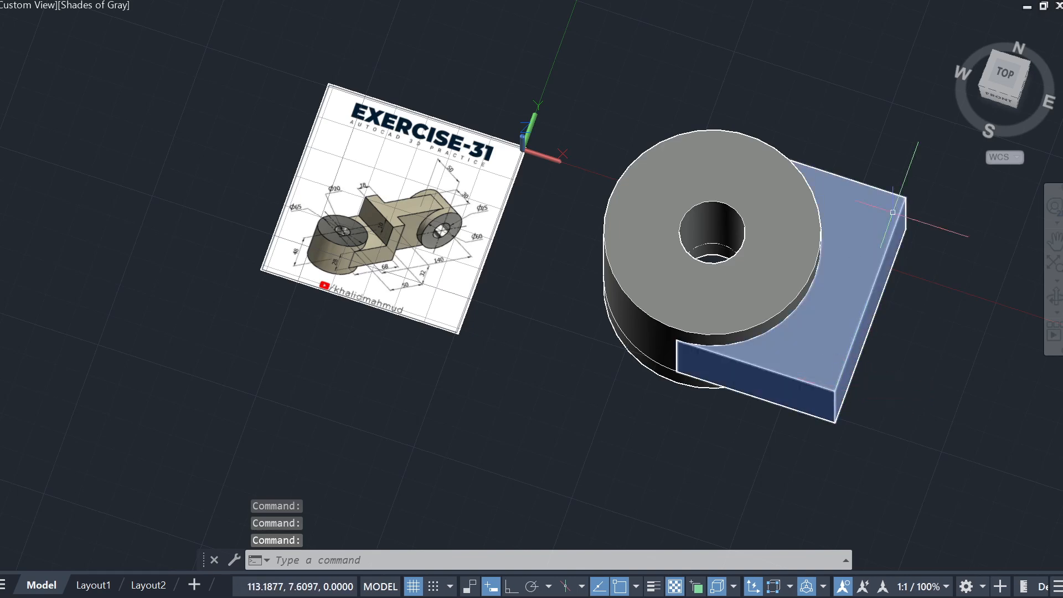
middle_drag(894, 436, 730, 362)
scroll(696, 354, up, 2)
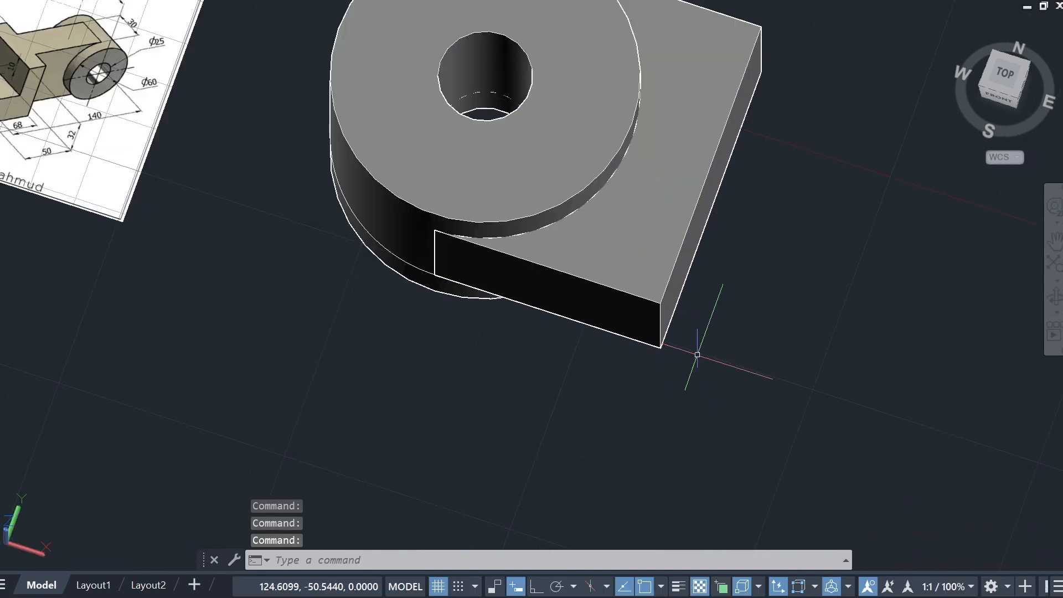
key(Return)
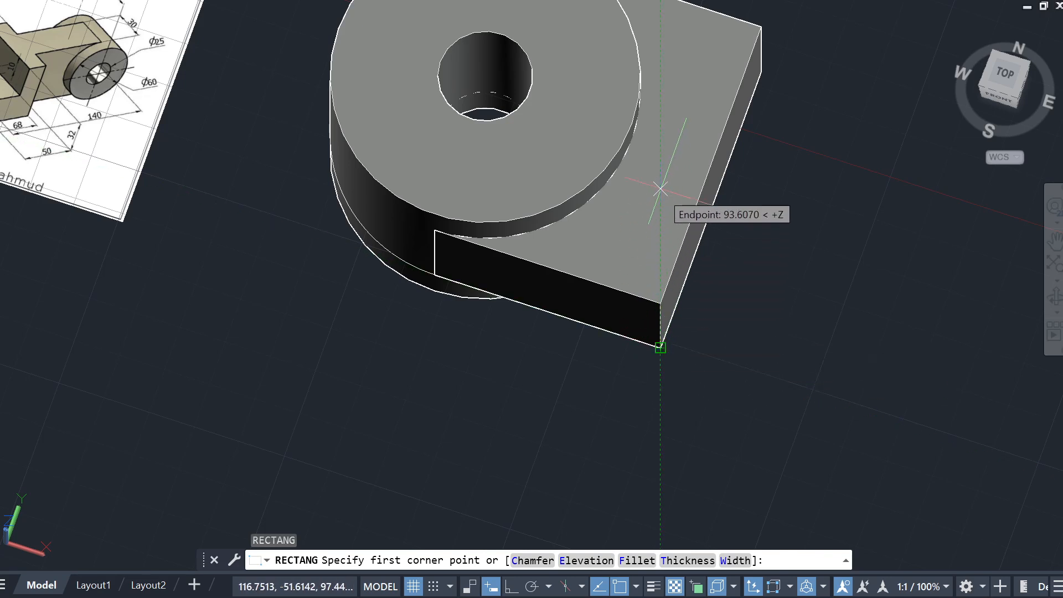
click(662, 347)
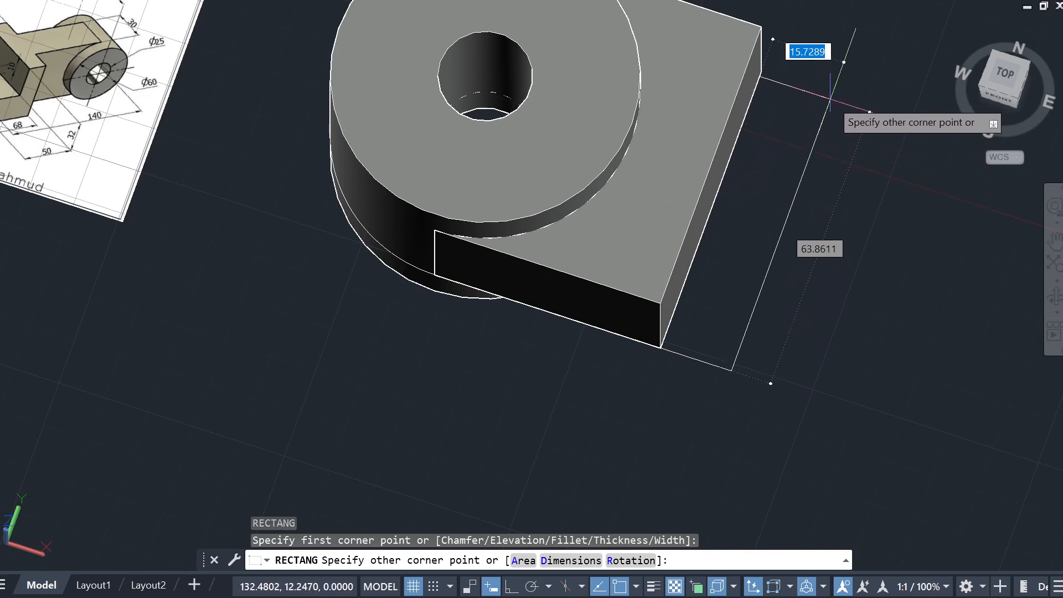
text(18)
key(Tab)
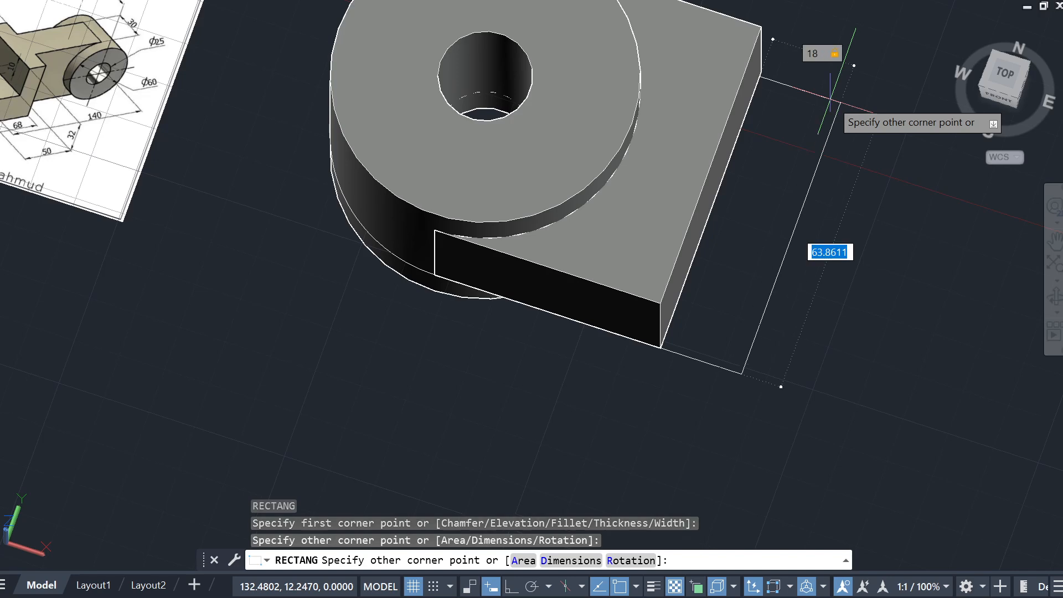
text(6)
key(Return)
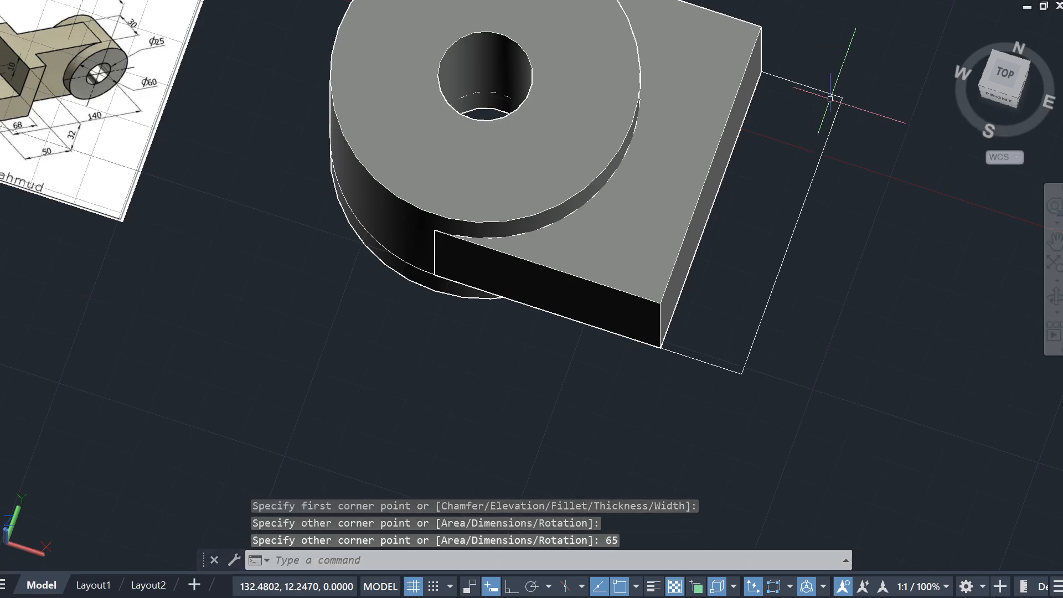
key(Escape)
shift+middle_drag(882, 308, 745, 235)
shift+middle_drag(588, 356, 550, 294)
scroll(667, 284, down, 2)
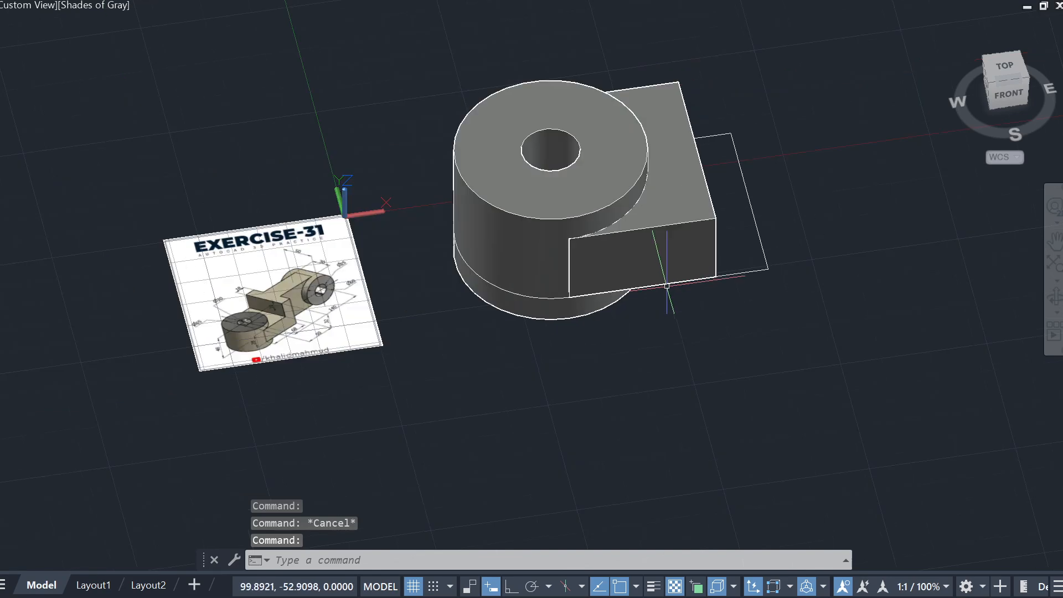
middle_drag(743, 282, 579, 322)
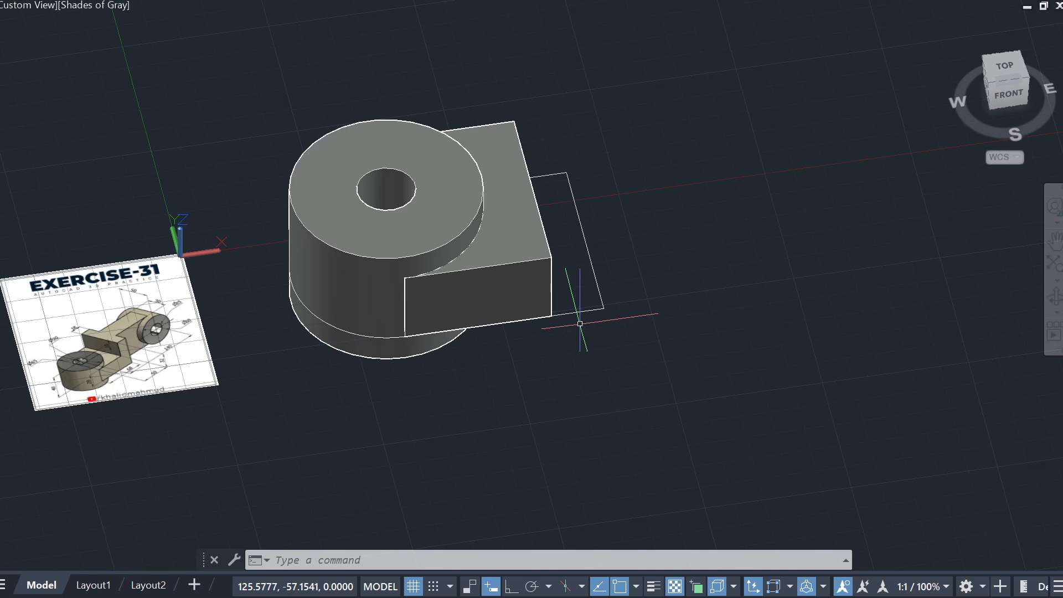
key(Escape)
text(c)
key(Return)
click(665, 288)
key(Escape)
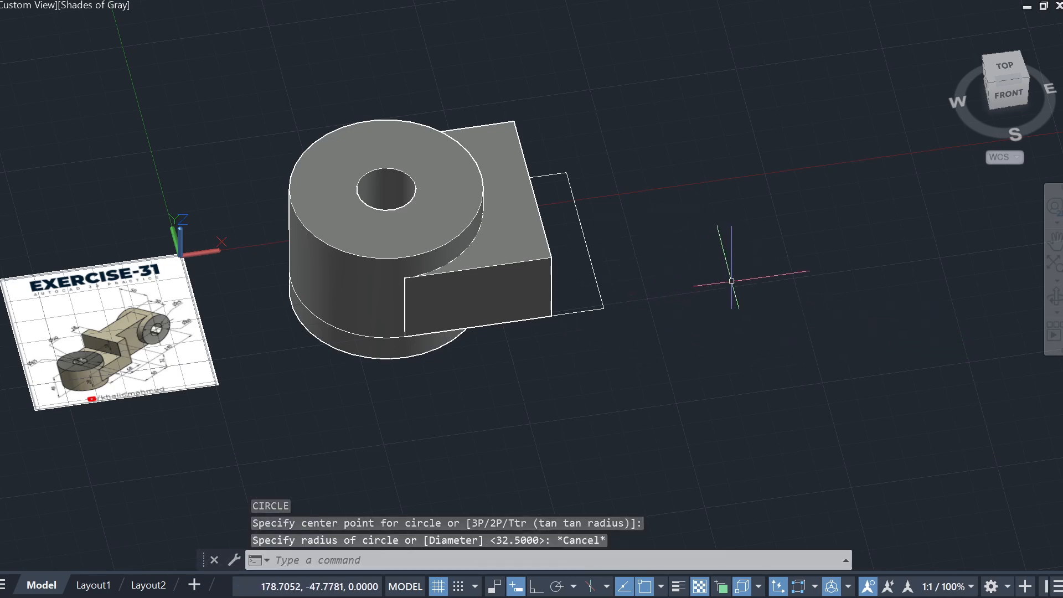
text(c)
key(Return)
click(723, 268)
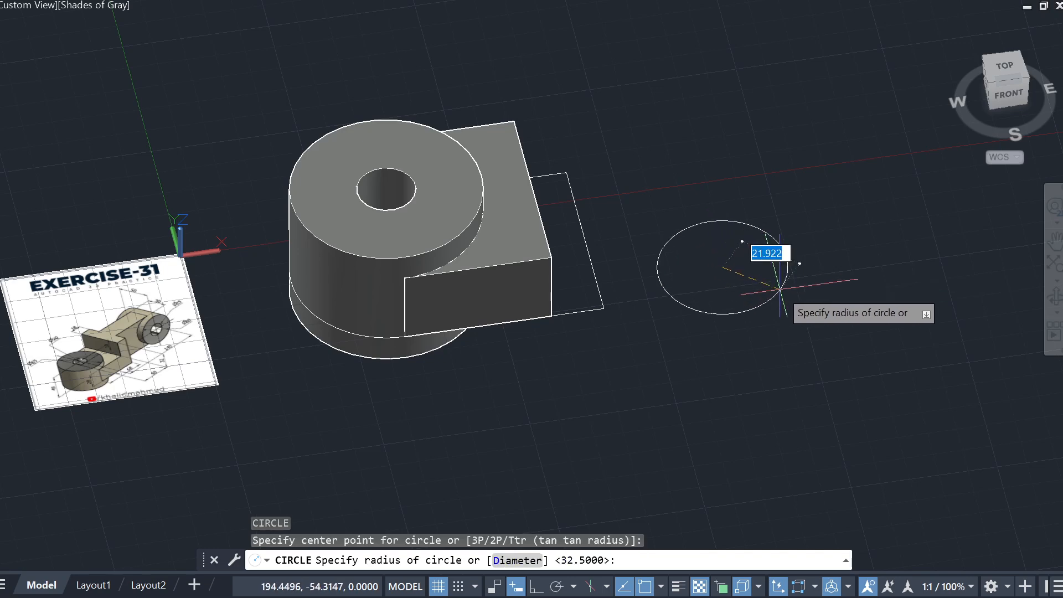
key(Escape)
Step: Draw a freehand upright cylinder in the empty space beyond the rectangle at the base arm's end
shift+middle_drag(321, 254, 212, 191)
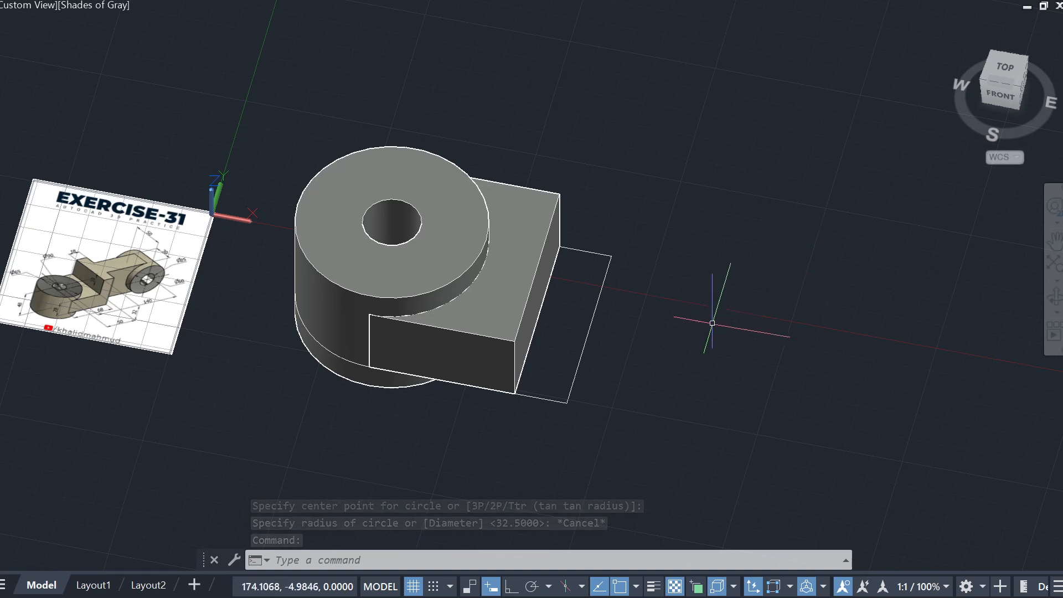
shift+middle_drag(735, 380, 826, 368)
key(Escape)
middle_drag(819, 317, 753, 373)
text(cyl)
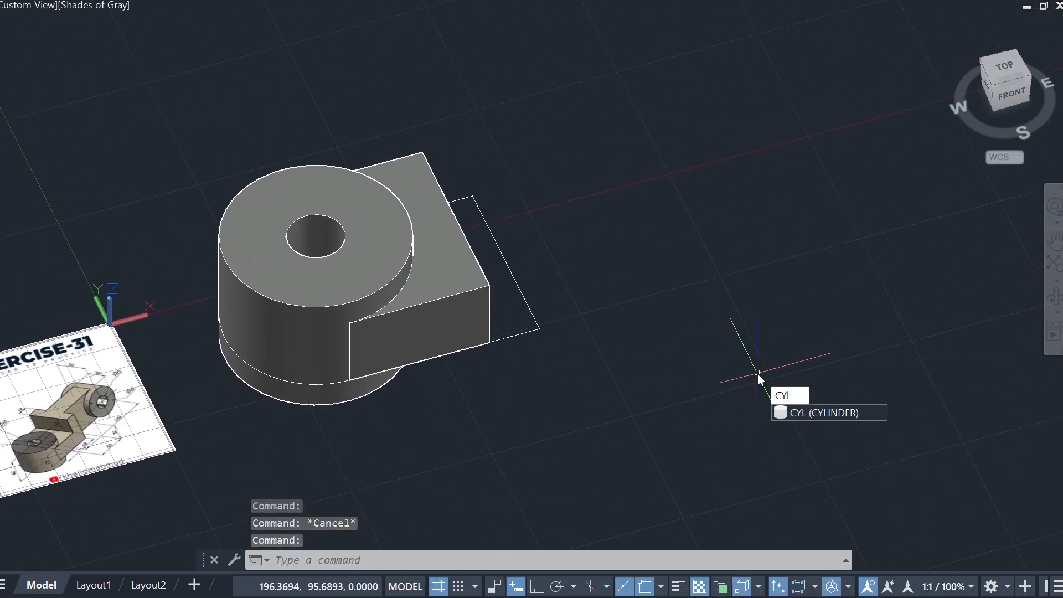
key(Return)
click(630, 243)
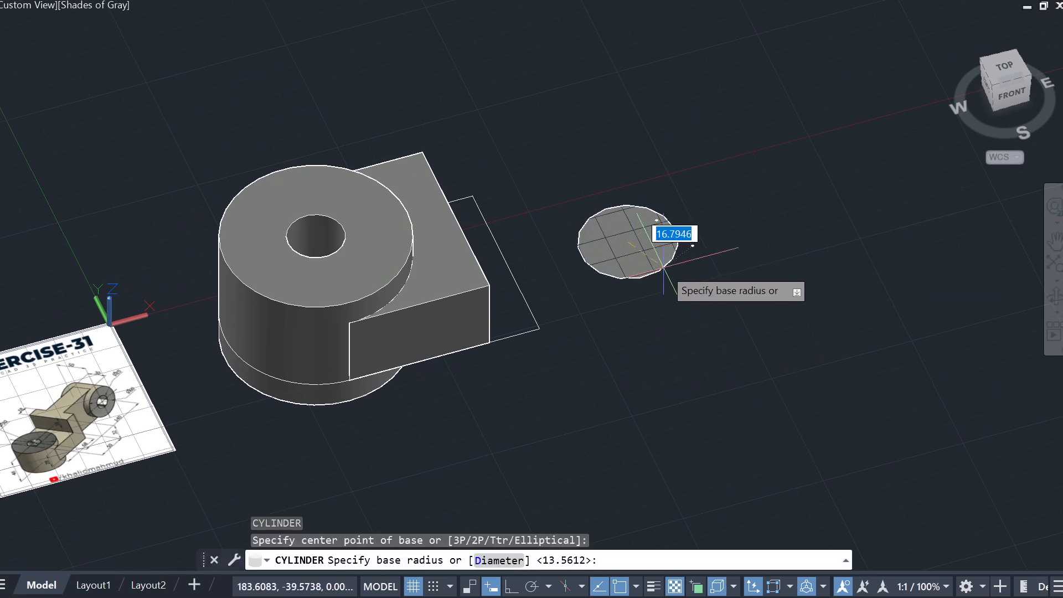
click(686, 242)
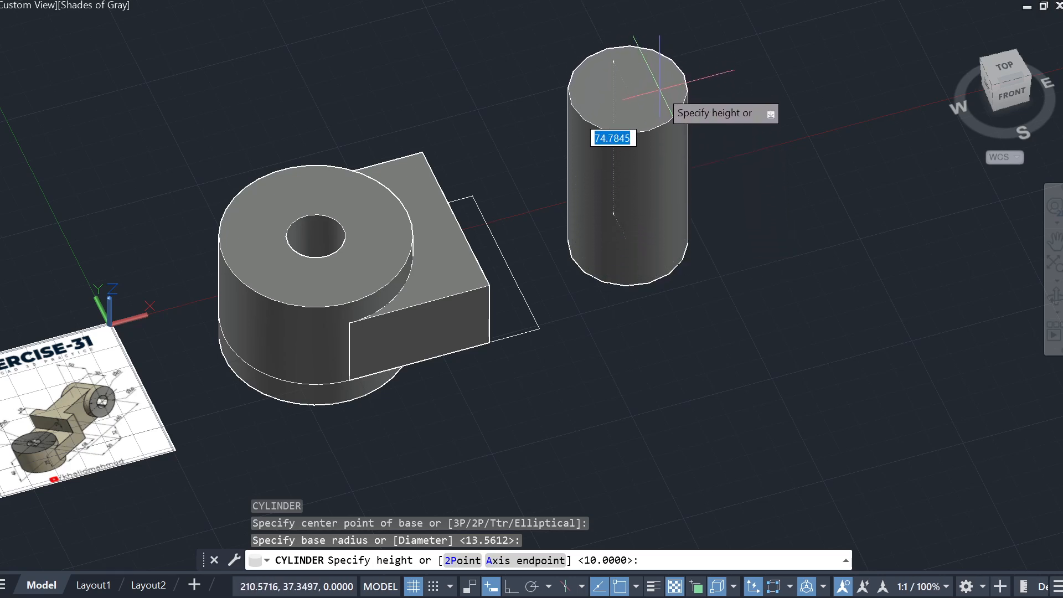
click(657, 105)
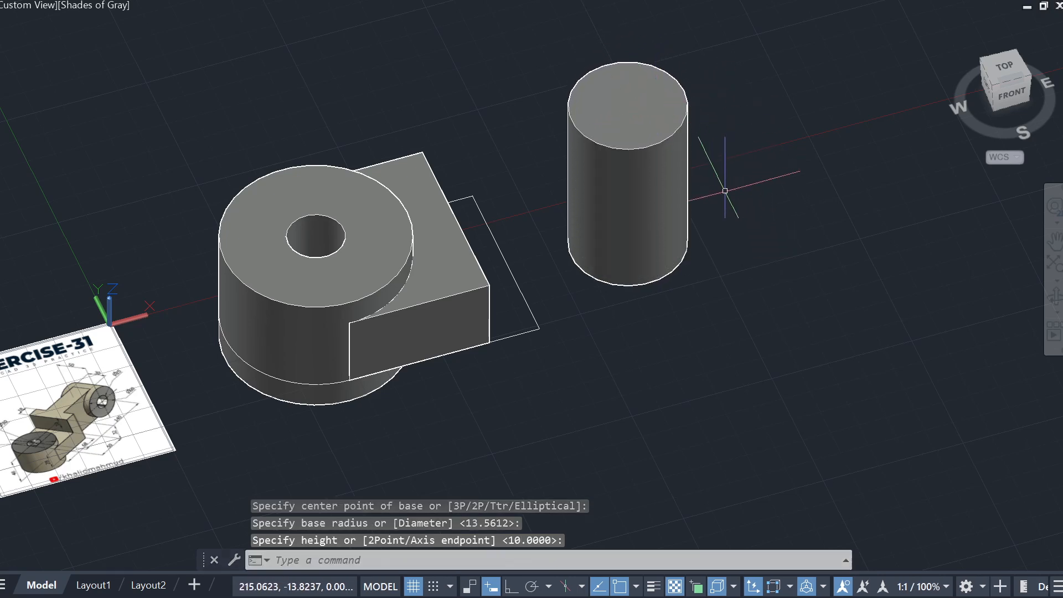
Step: Delete the upright cylinder standing apart from the part
click(754, 235)
scroll(89, 424, up, 3)
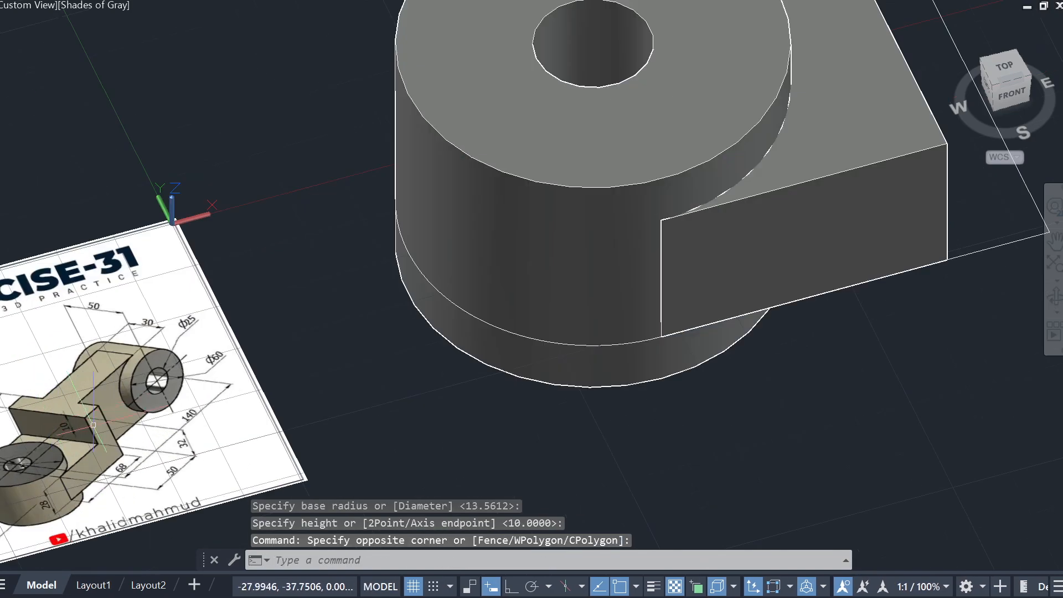
scroll(97, 426, up, 3)
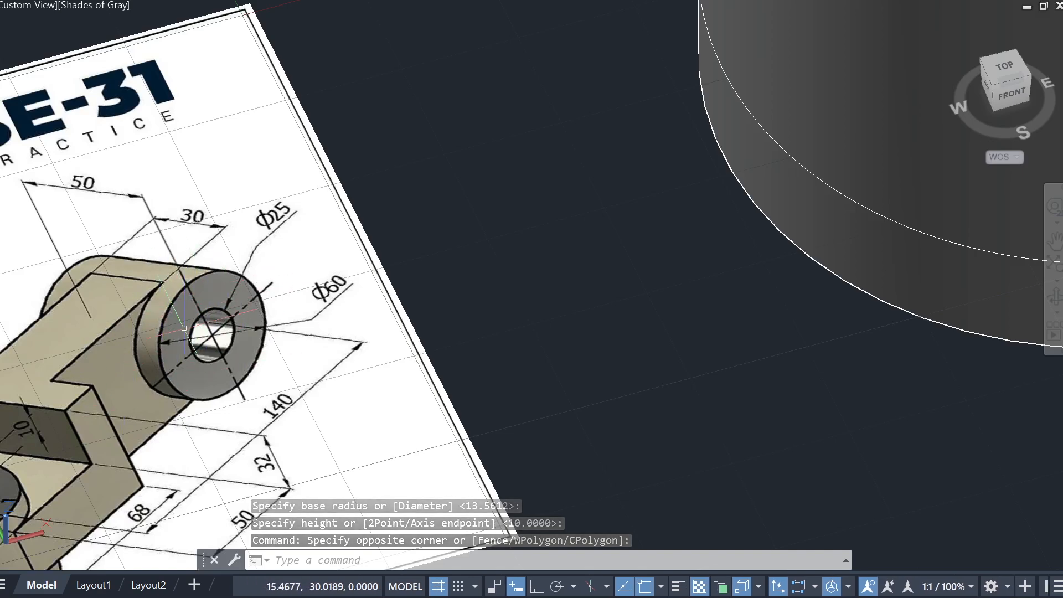
scroll(178, 331, down, 8)
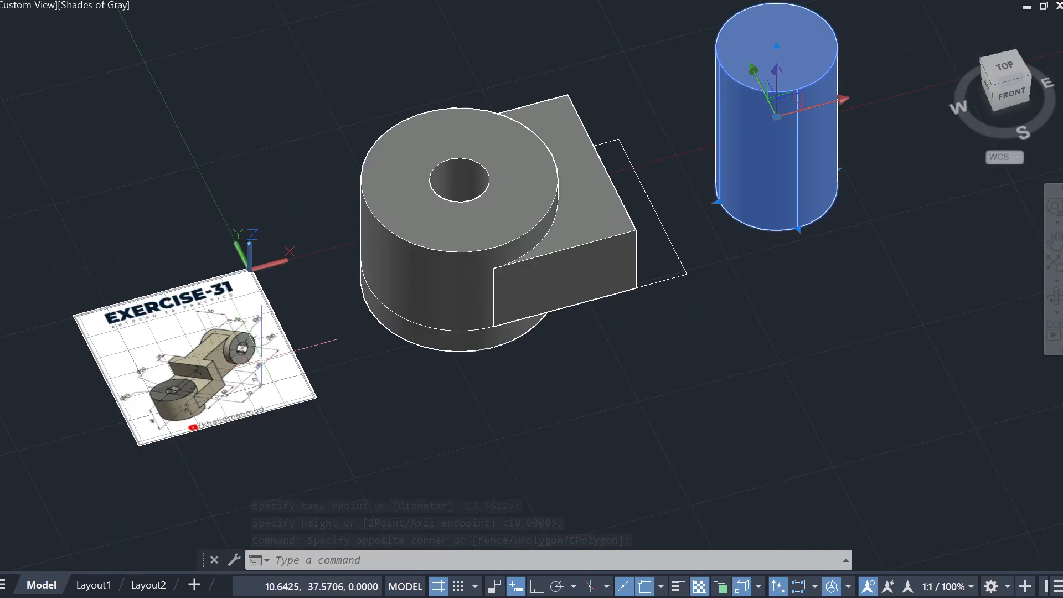
scroll(526, 402, up, 2)
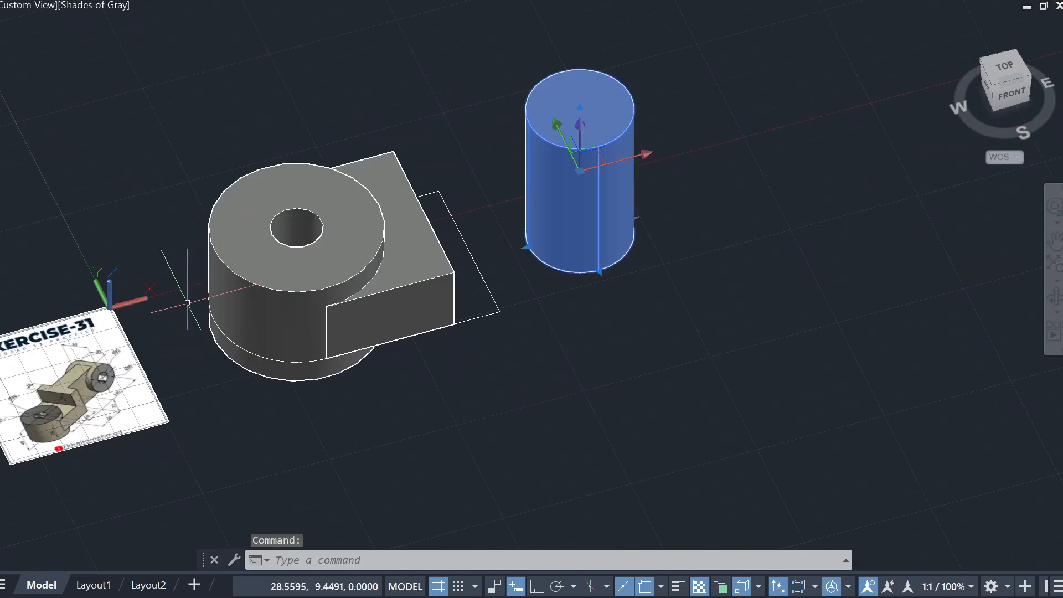
click(722, 307)
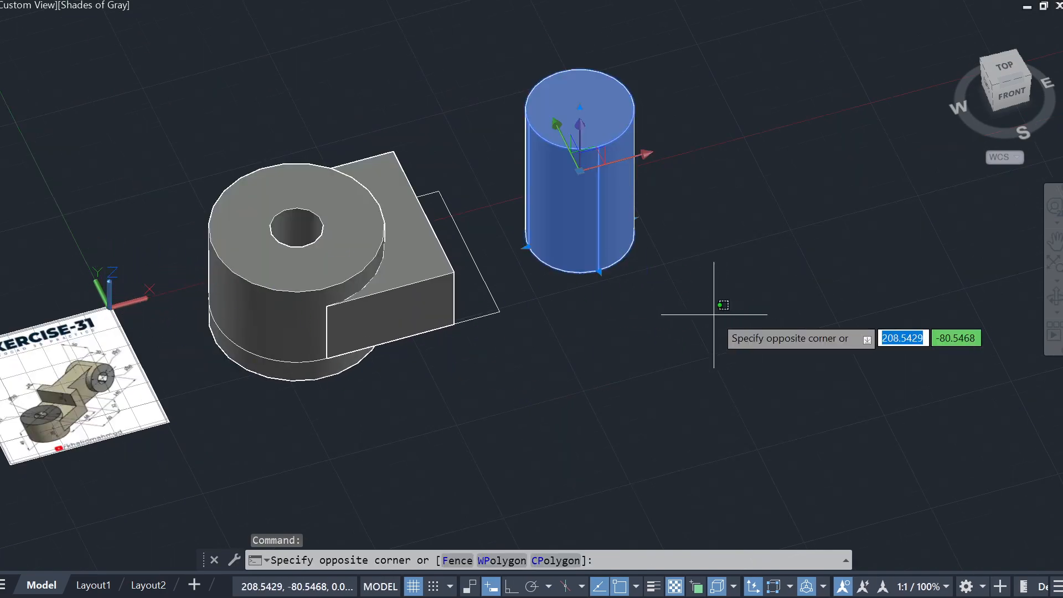
key(Escape)
click(709, 318)
click(559, 228)
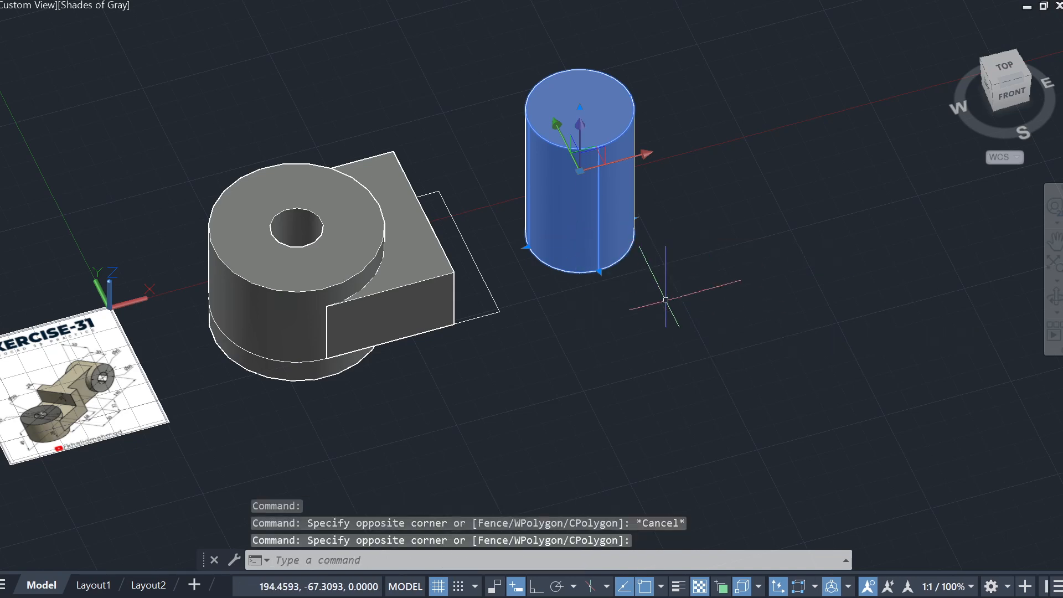
key(Delete)
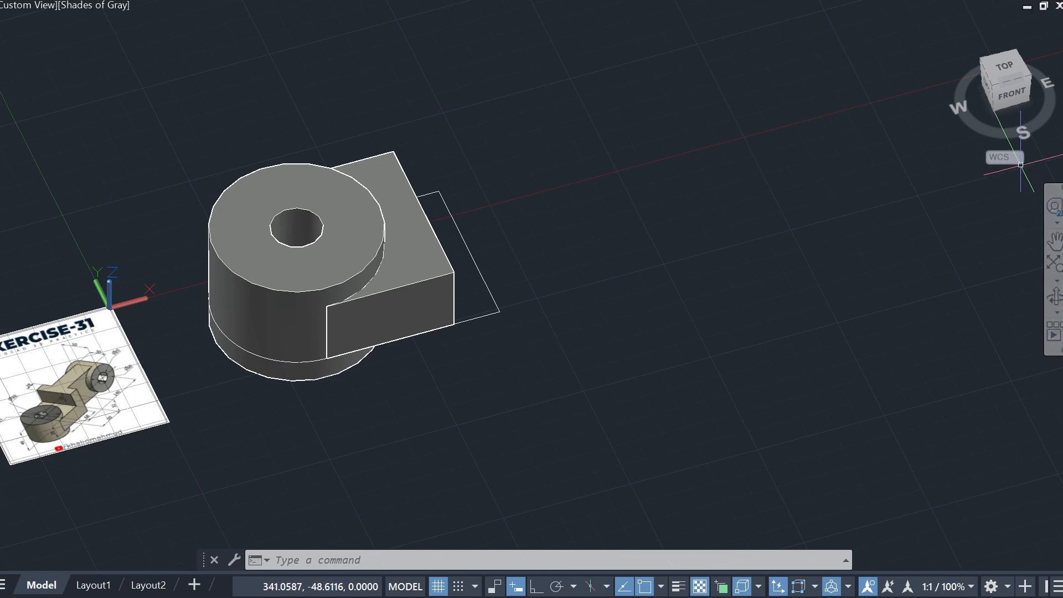
key(Escape)
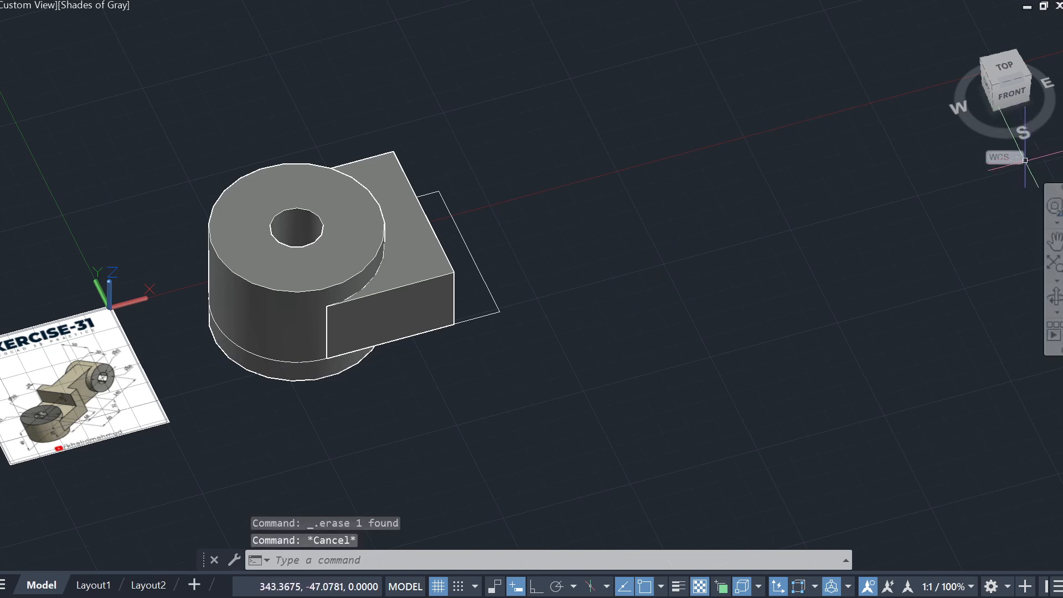
click(1019, 159)
key(Escape)
click(1020, 160)
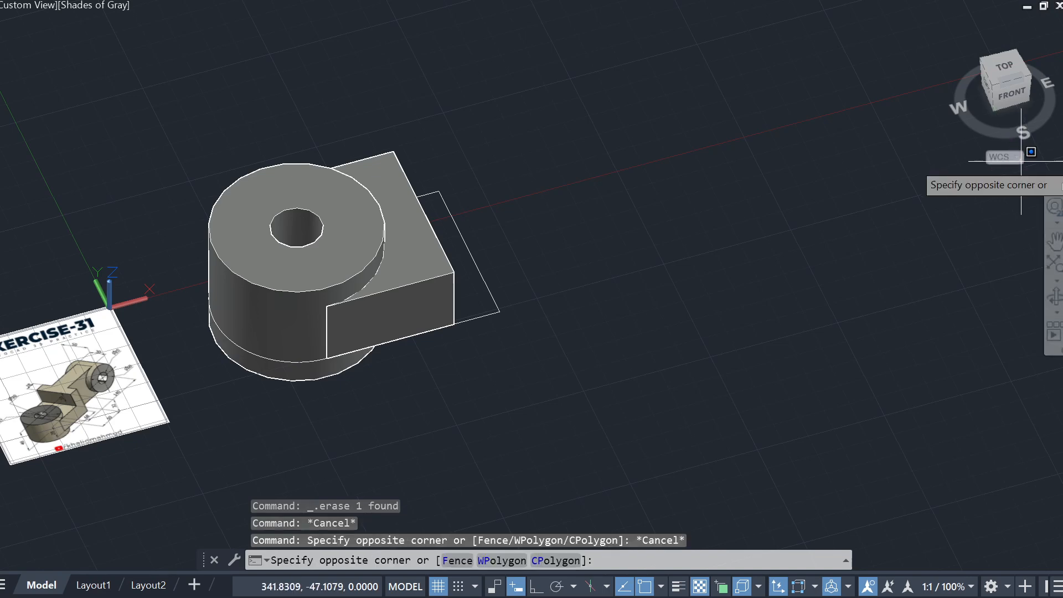
key(Escape)
middle_drag(945, 232, 909, 243)
click(1016, 157)
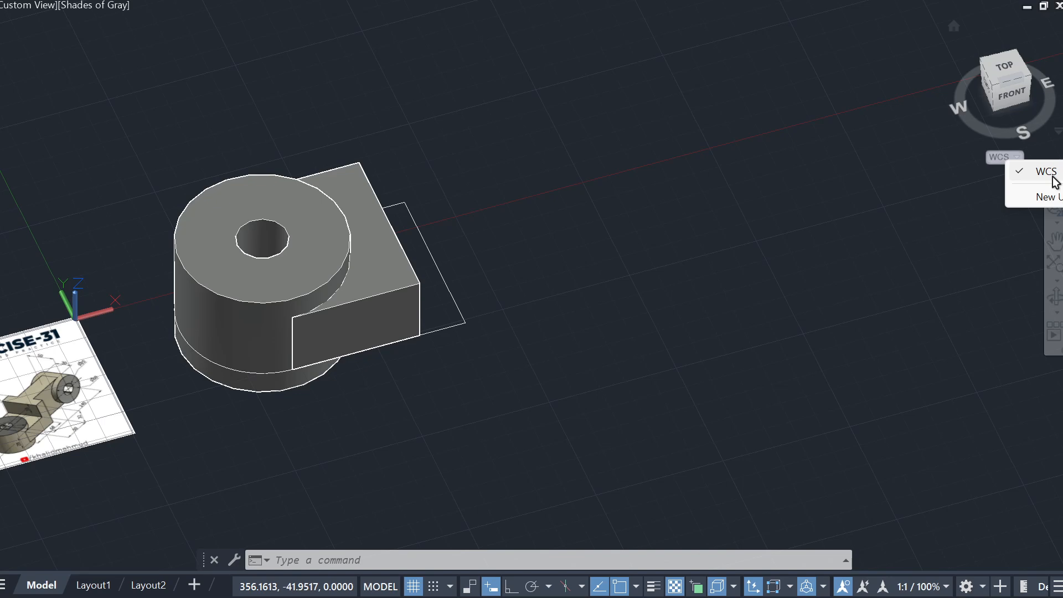
click(1046, 171)
key(Escape)
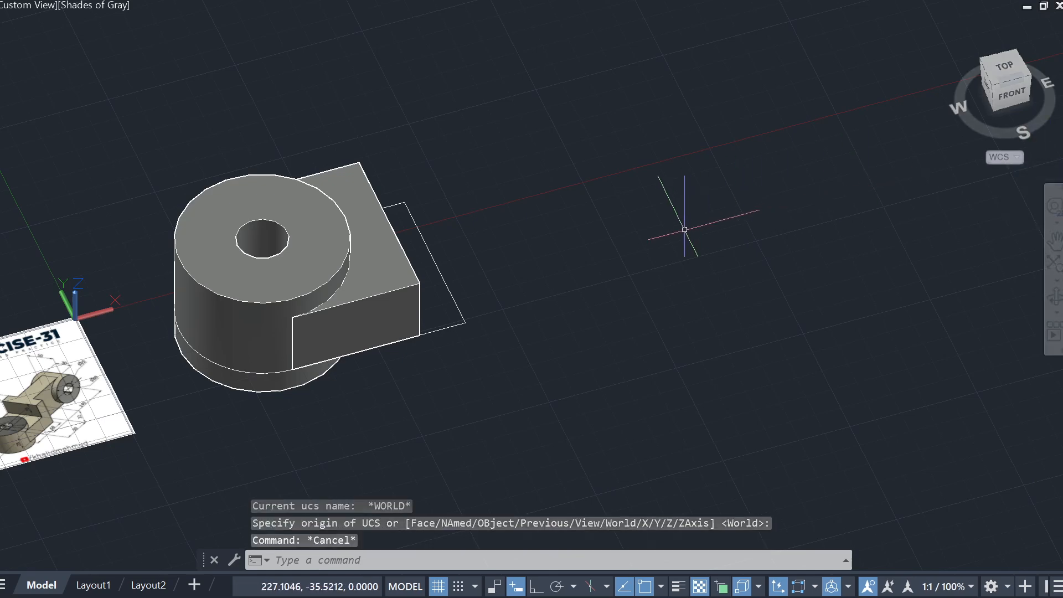
middle_drag(465, 357, 503, 343)
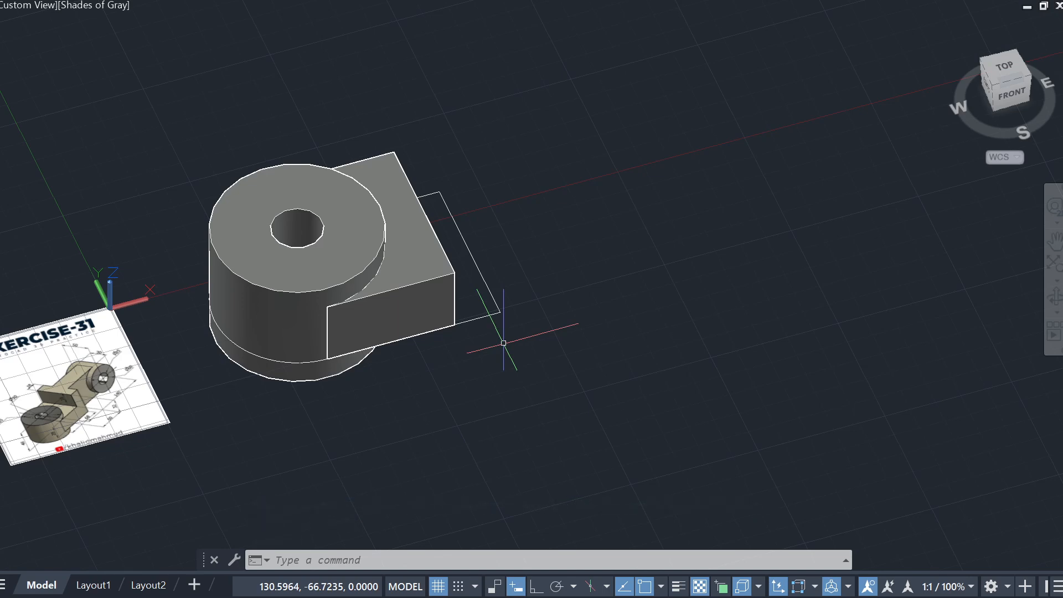
Step: Try aligning the UCS to the large cylinder's curved side face, viewing the part from that plane, and restore the World coordinate system
text(ucs)
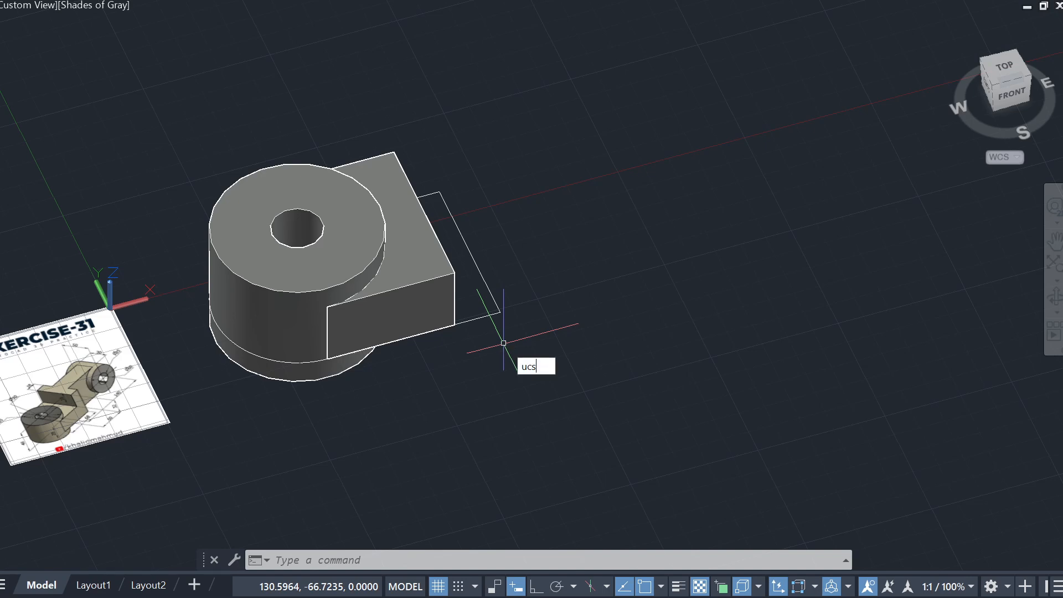
key(Return)
text(f)
key(Return)
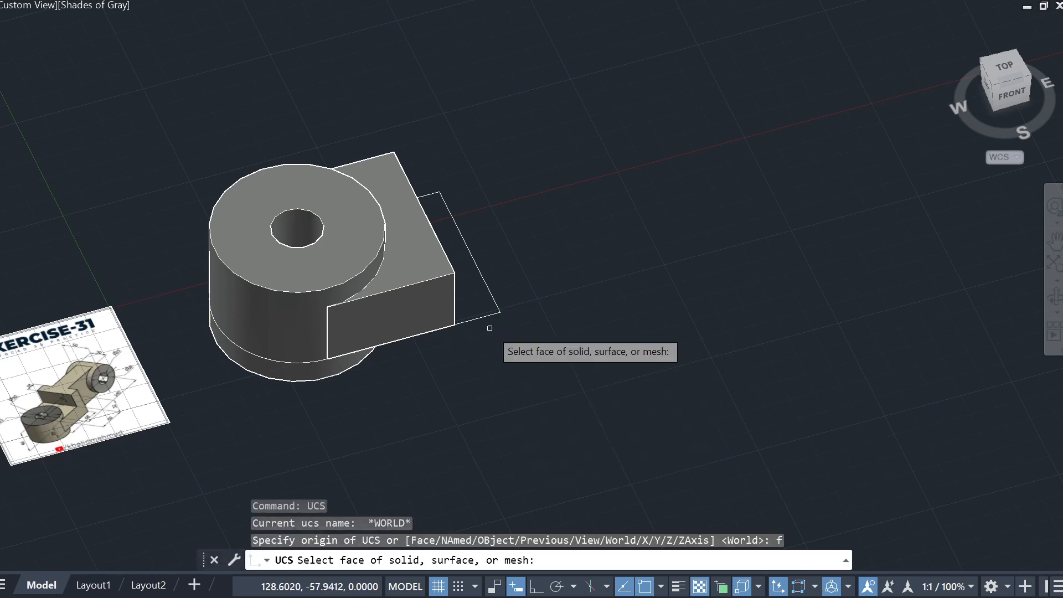
click(391, 324)
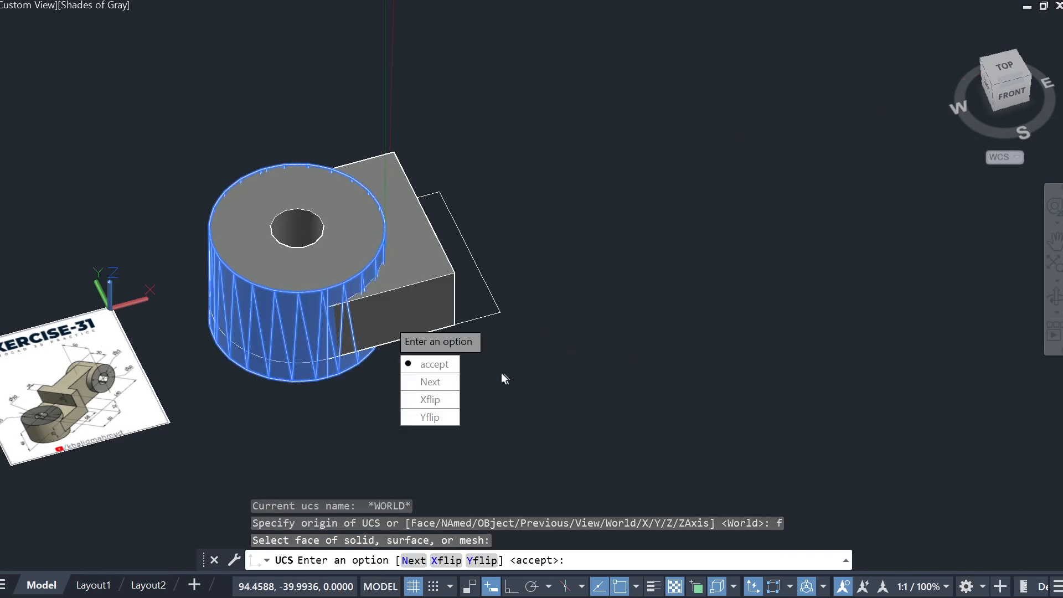
click(433, 365)
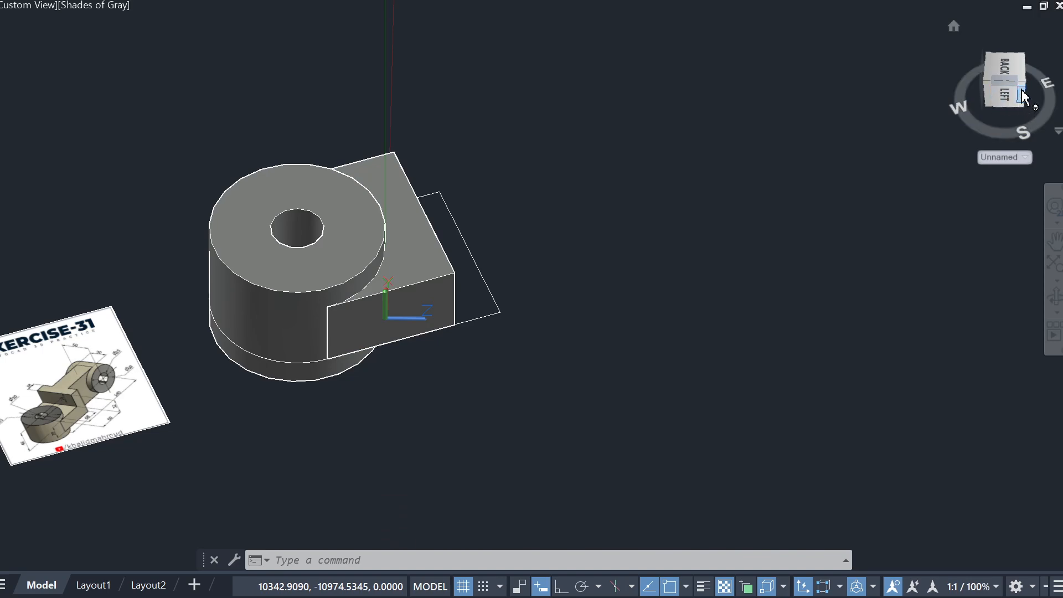
shift+middle_drag(918, 147, 737, 159)
click(1021, 94)
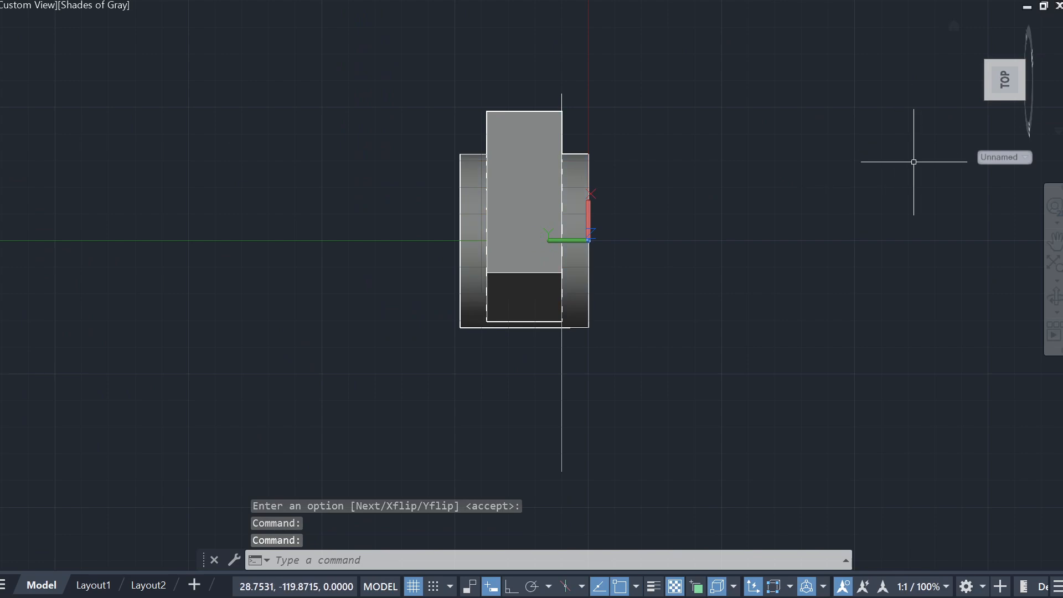
shift+middle_drag(612, 254, 742, 429)
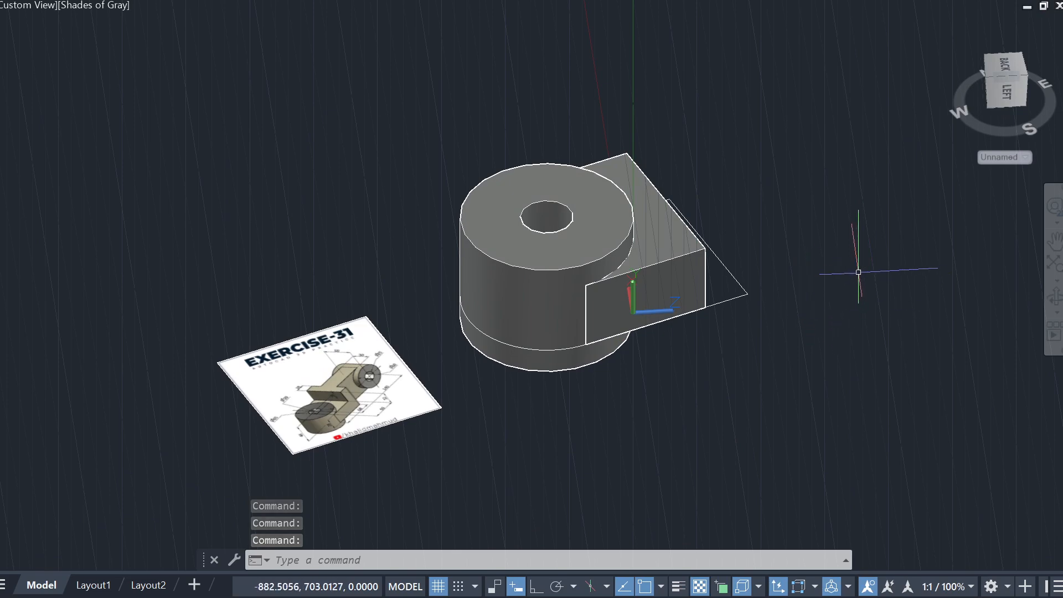
click(1025, 158)
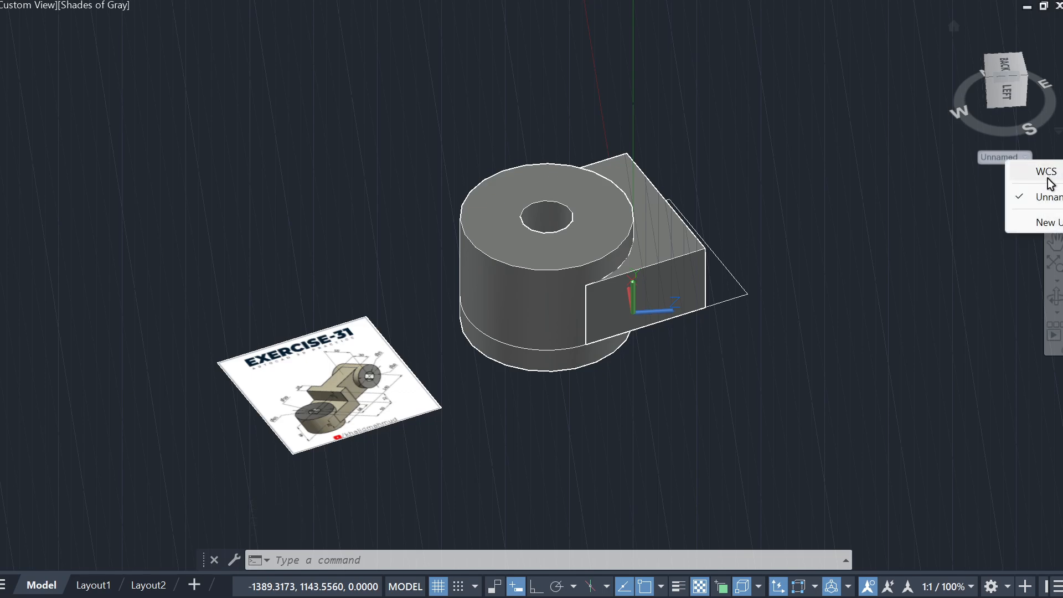
click(1046, 172)
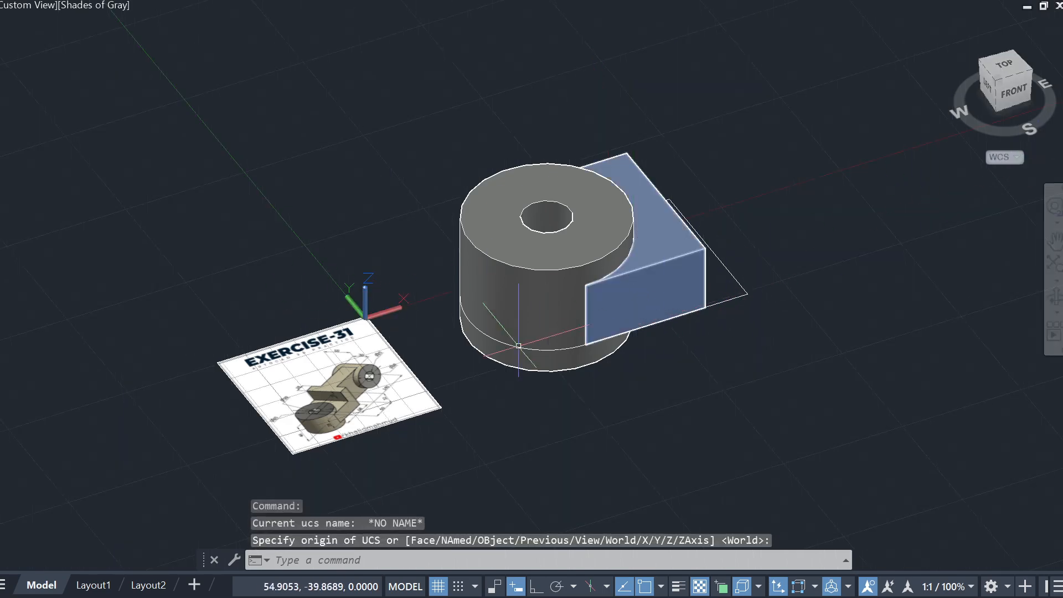
Step: Examine the reference drawing for the lengthwise dimensions between the upright block and the diameter 60 end boss
click(1004, 65)
scroll(308, 261, up, 4)
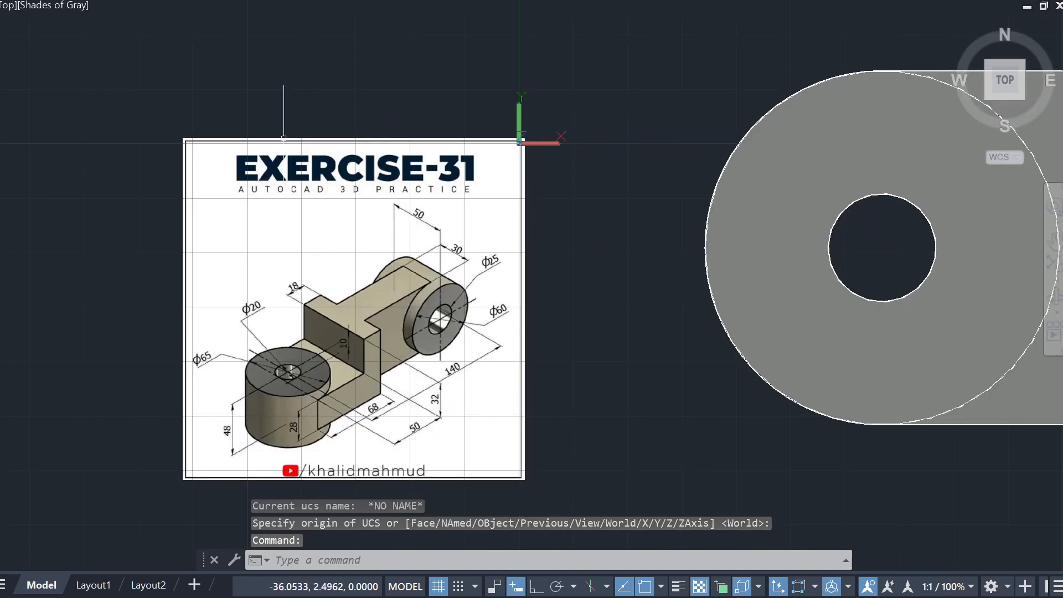
mouse_move(863, 321)
middle_down()
mouse_move(838, 289)
mouse_move(702, 261)
middle_up()
middle_drag(884, 212, 717, 235)
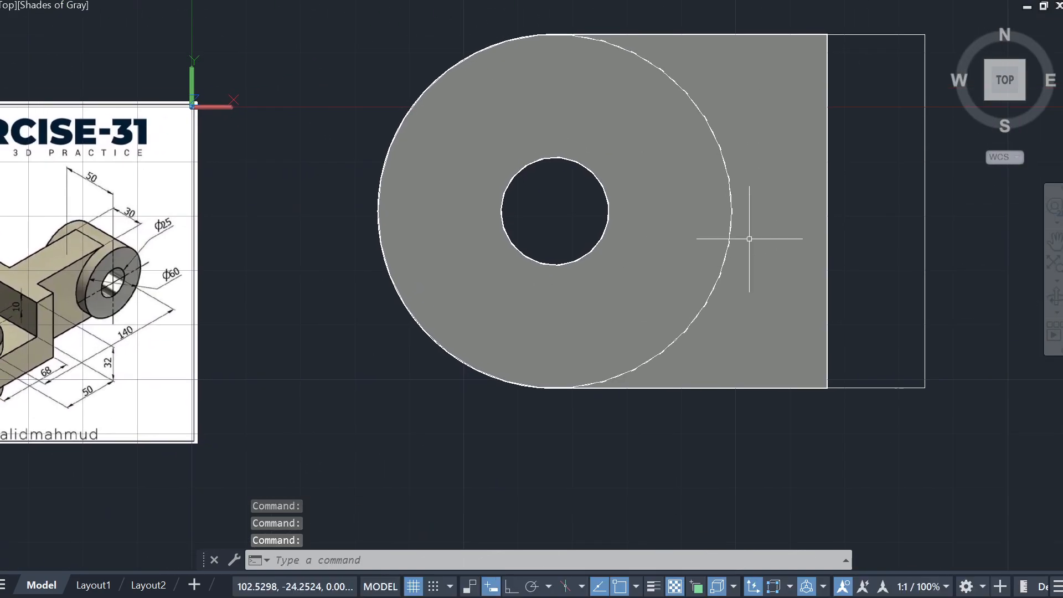
middle_drag(219, 338, 380, 297)
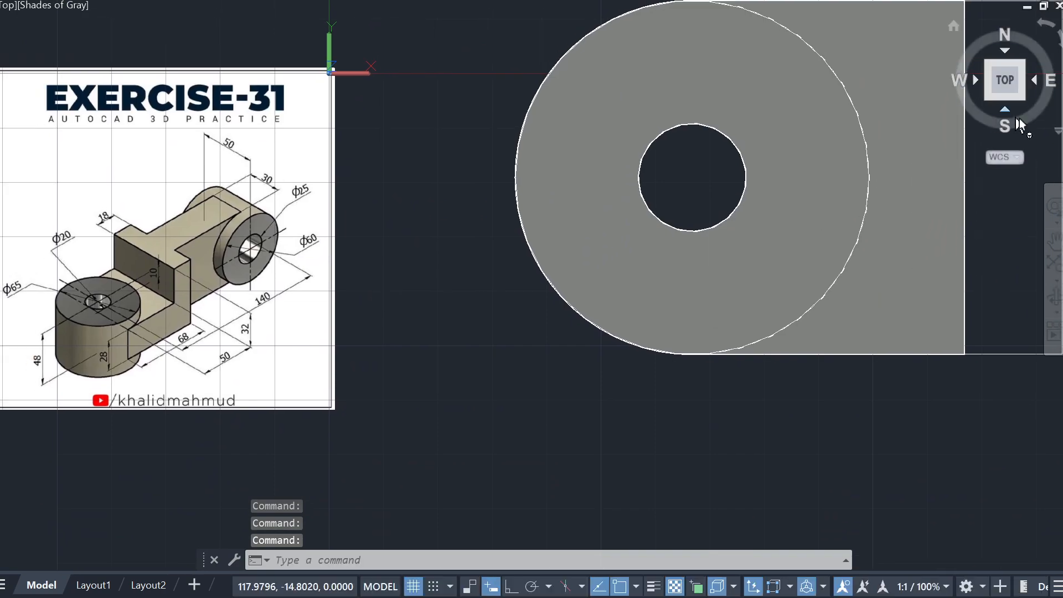
shift+middle_drag(924, 168, 836, 284)
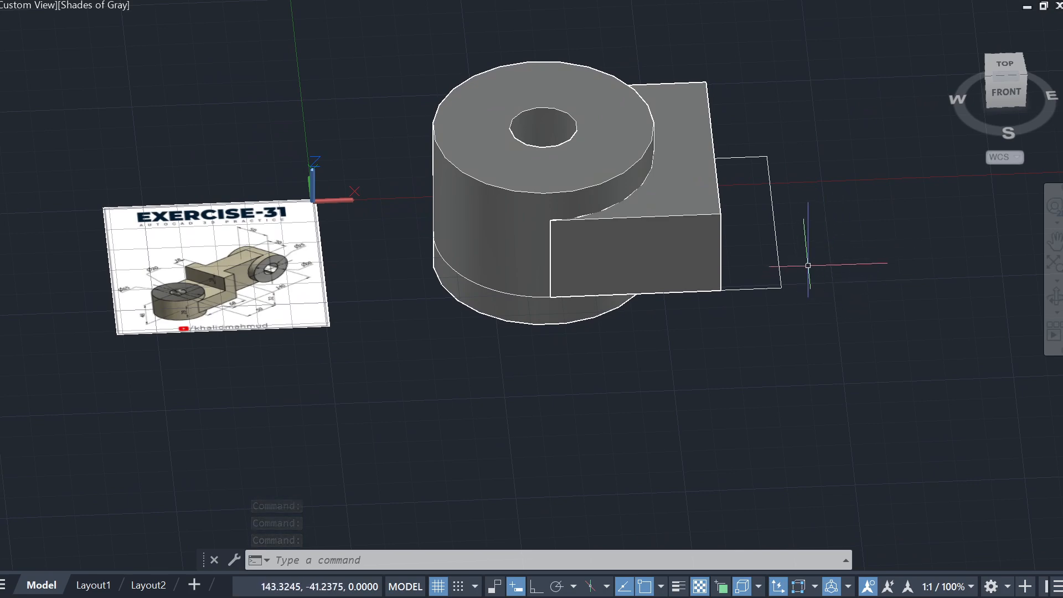
shift+middle_drag(830, 266, 809, 292)
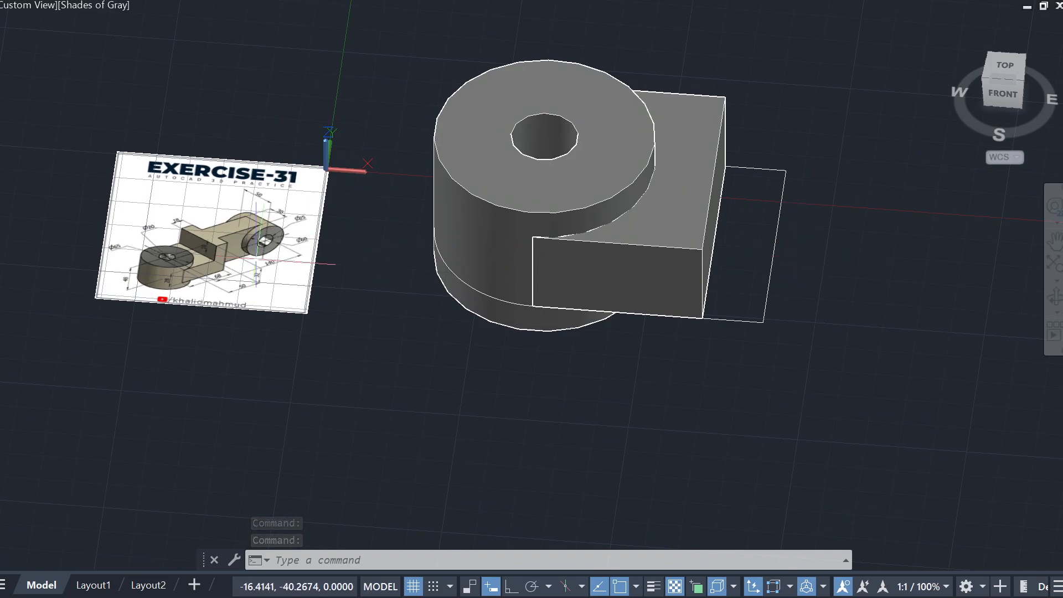
scroll(256, 262, up, 5)
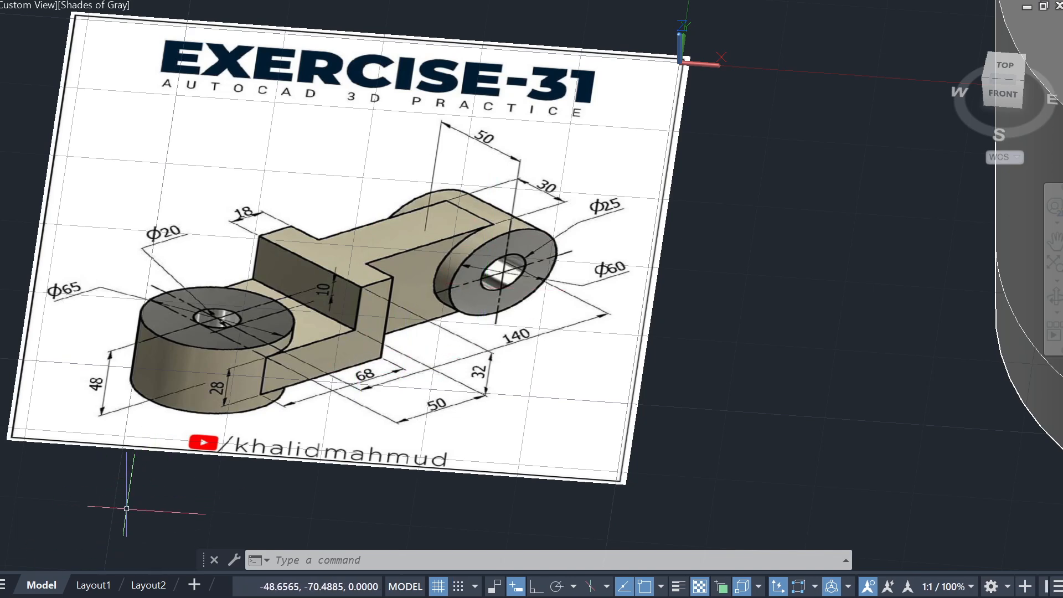
Step: Switch to Calculator, subtract 68 from 140, and return to the AutoCAD drawing
key(super)
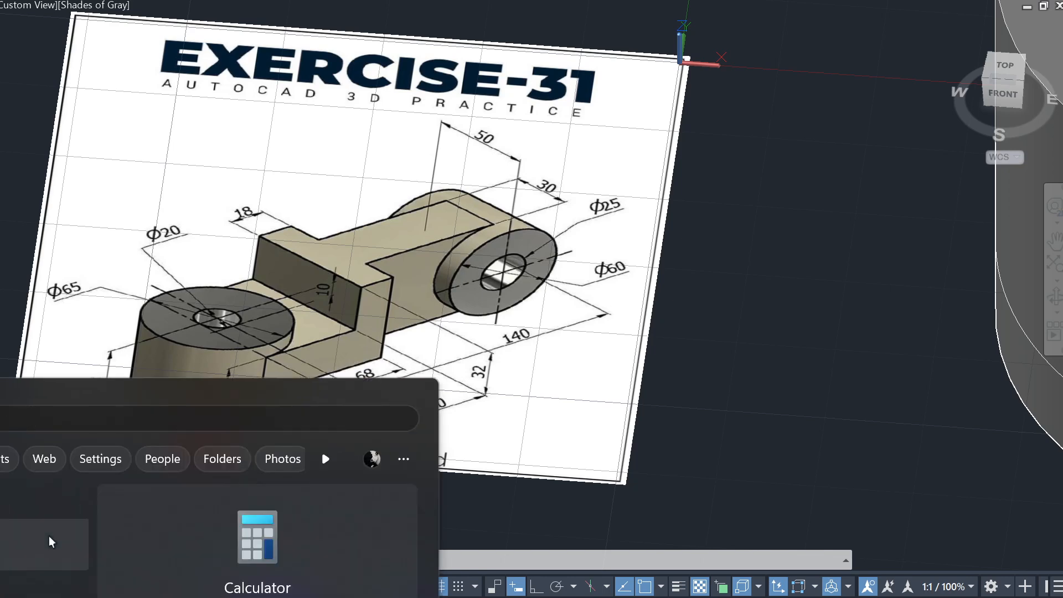
click(50, 541)
drag(286, 244, 869, 114)
click(835, 519)
click(829, 484)
click(891, 552)
click(1030, 495)
click(961, 494)
click(899, 459)
click(1023, 553)
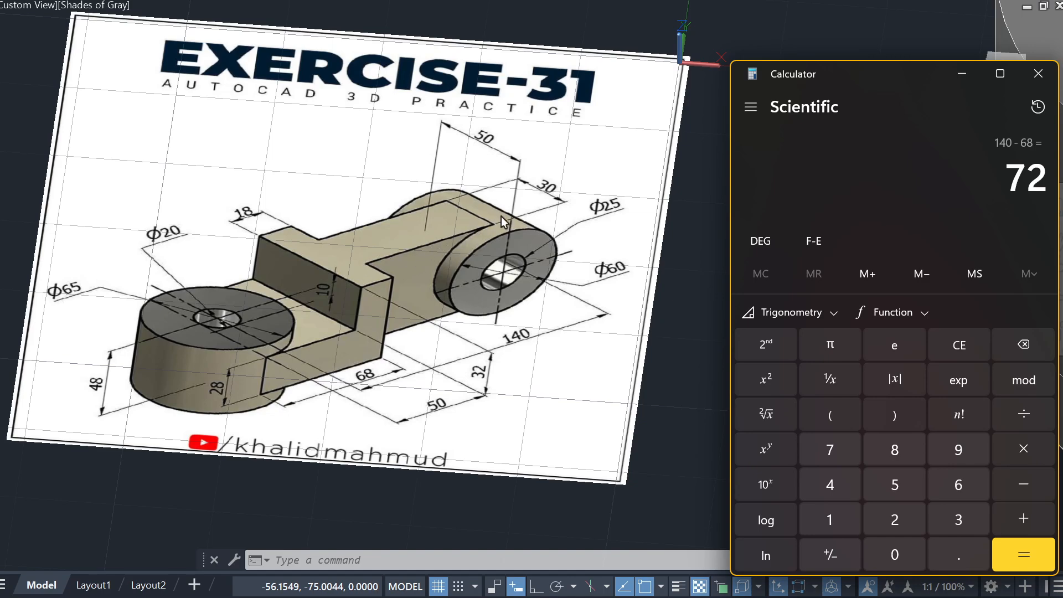
click(489, 366)
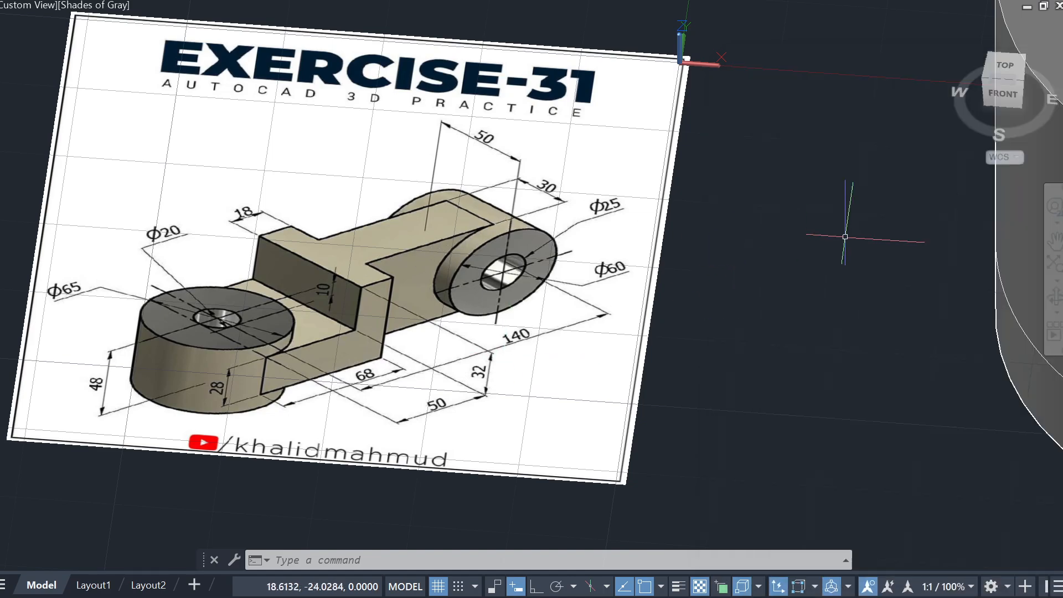
Step: Draw a line 72 long from the midpoint of the 18 by 65 rectangle's outer edge, straight away from the part
middle_drag(783, 230, 393, 286)
scroll(800, 304, down, 5)
shift+middle_drag(808, 319, 521, 290)
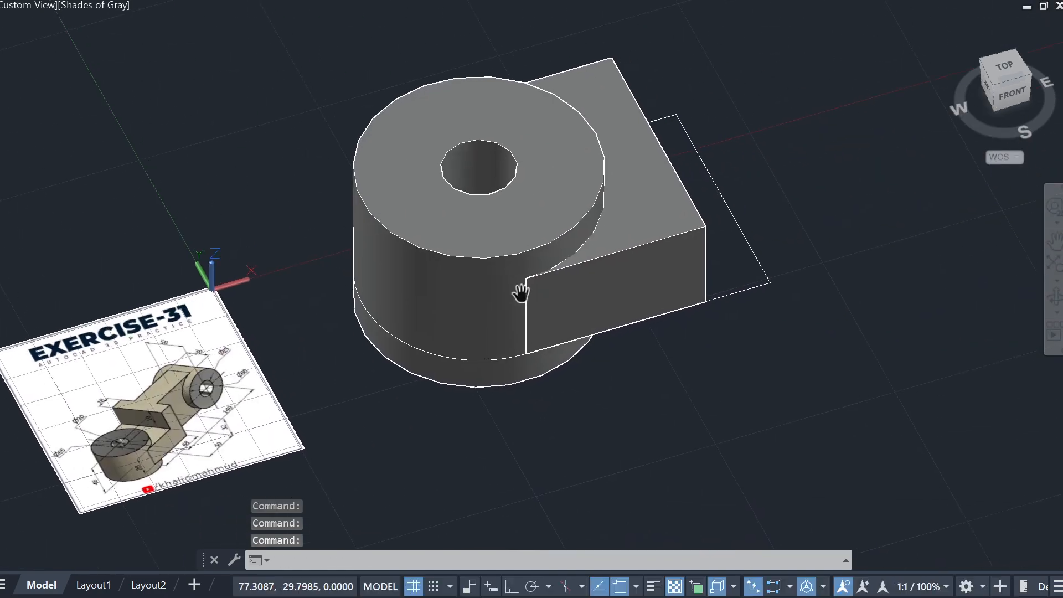
shift+middle_drag(913, 280, 821, 264)
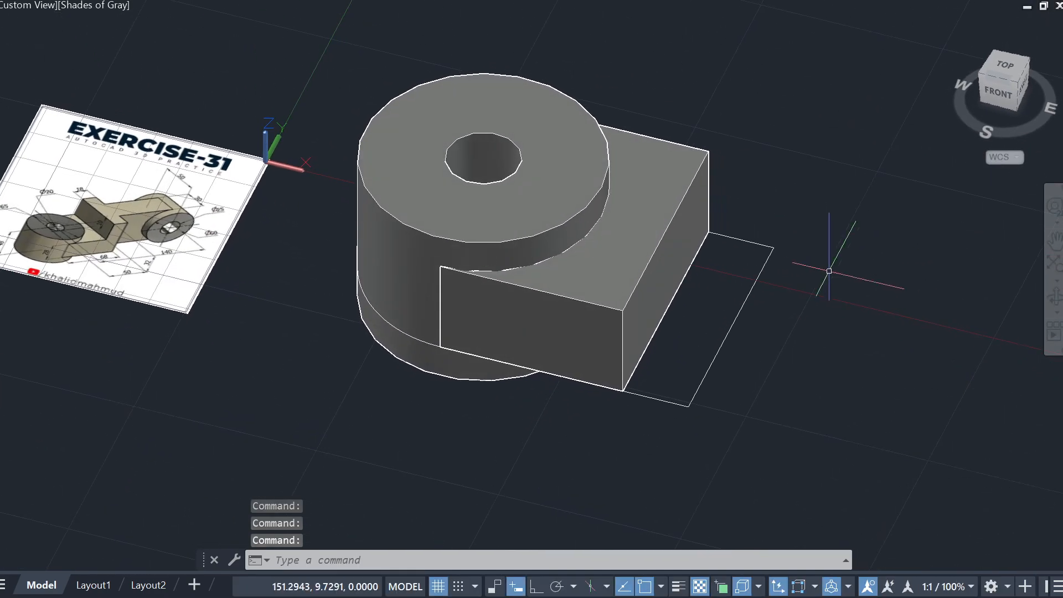
middle_drag(902, 327, 748, 279)
key(Escape)
text(l)
key(Return)
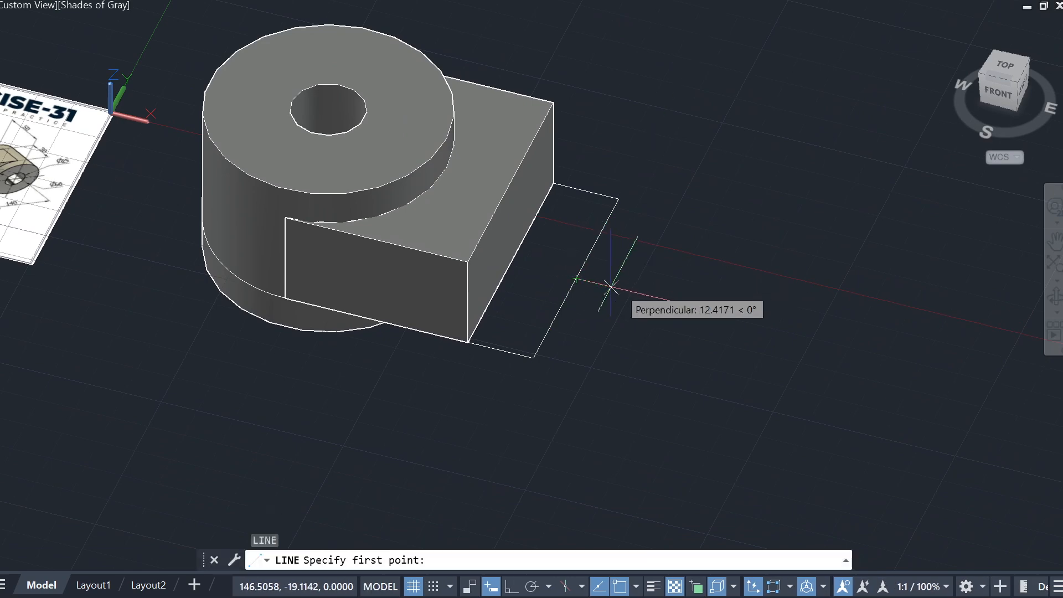
click(576, 278)
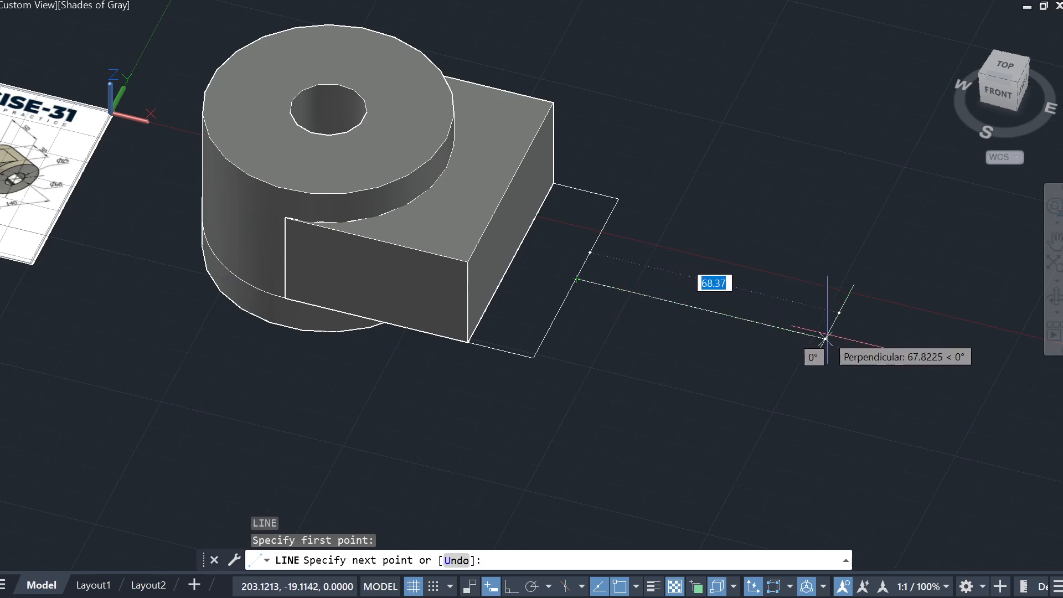
text(72)
key(Return)
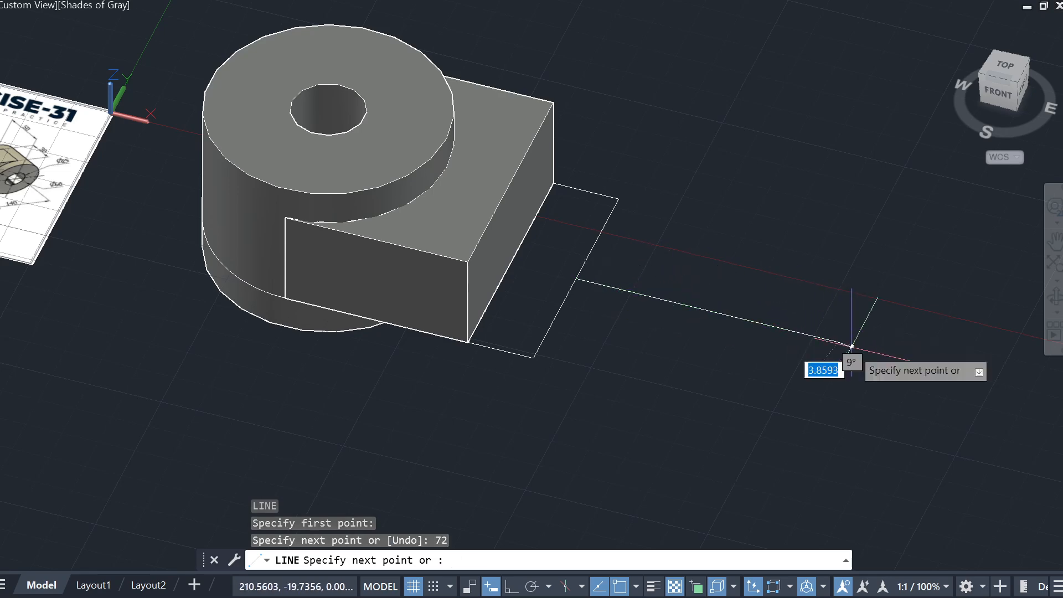
key(Escape)
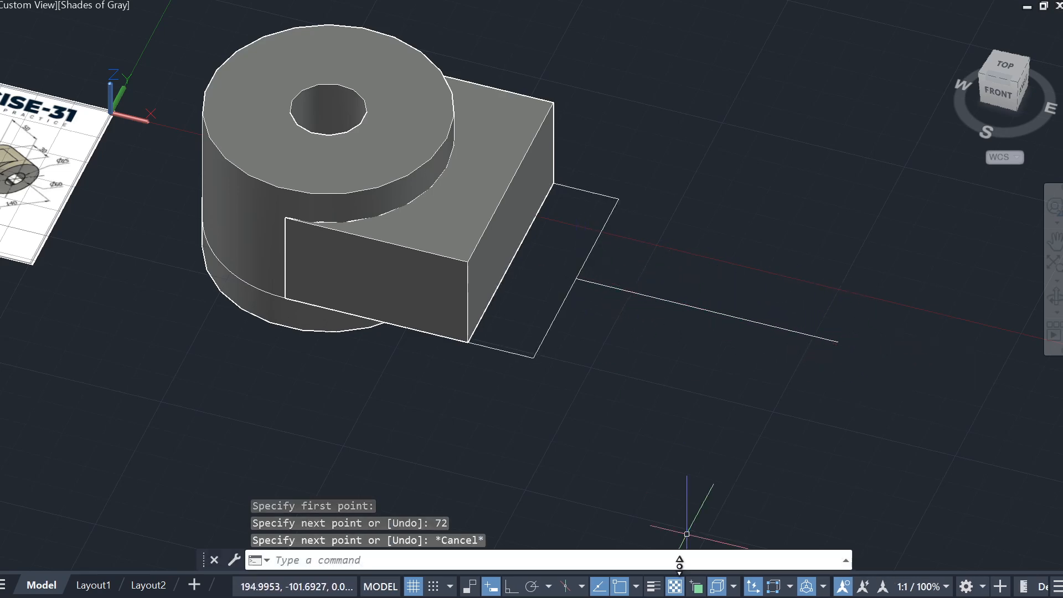
click(662, 587)
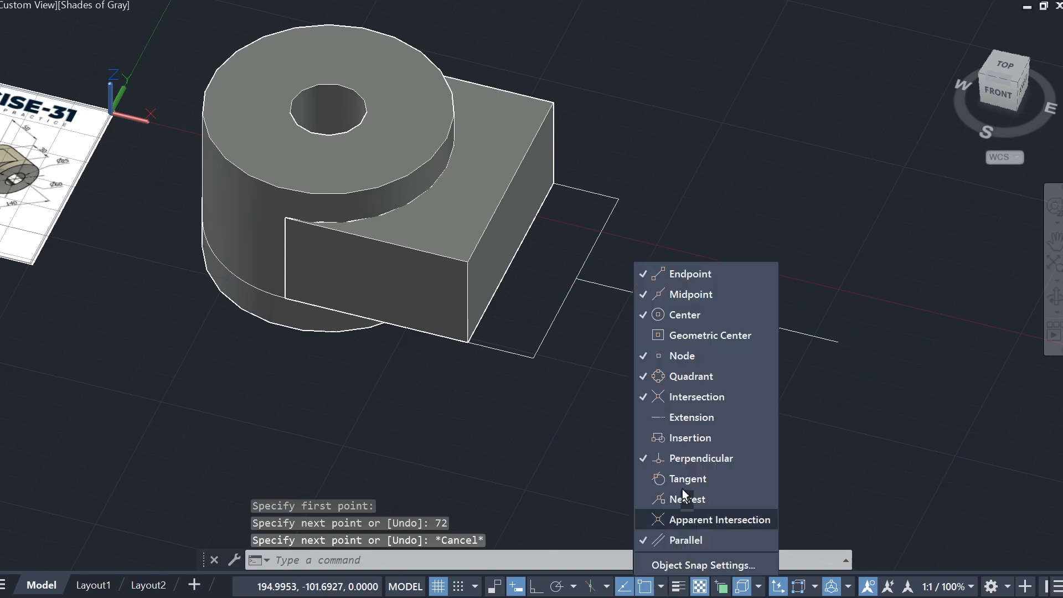
click(737, 143)
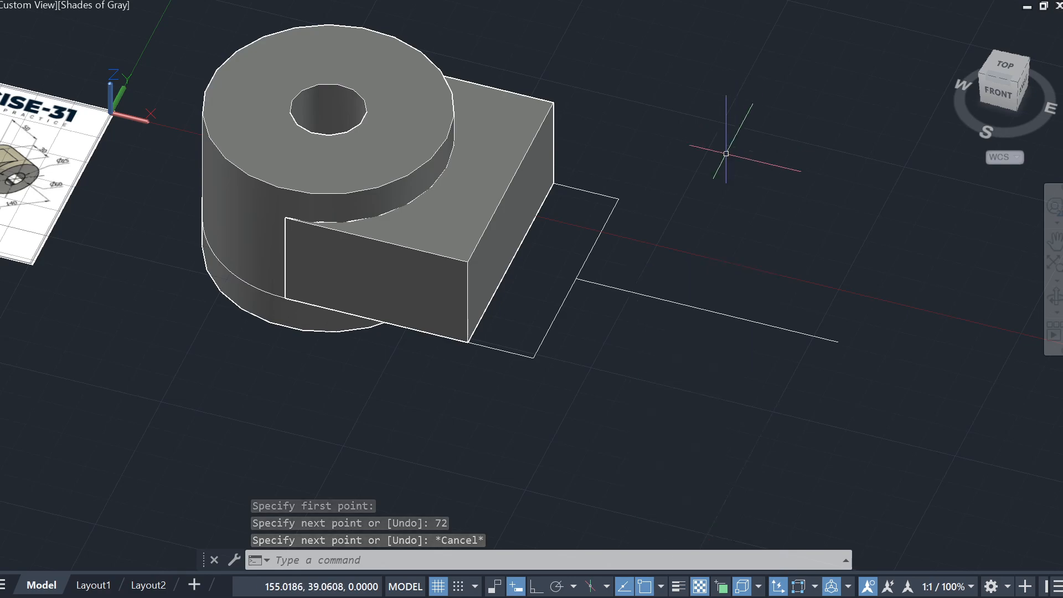
key(Escape)
Step: Delete the line extending outward from the midpoint of the 18 by 65 rectangle's outer edge
shift+middle_drag(637, 364, 709, 384)
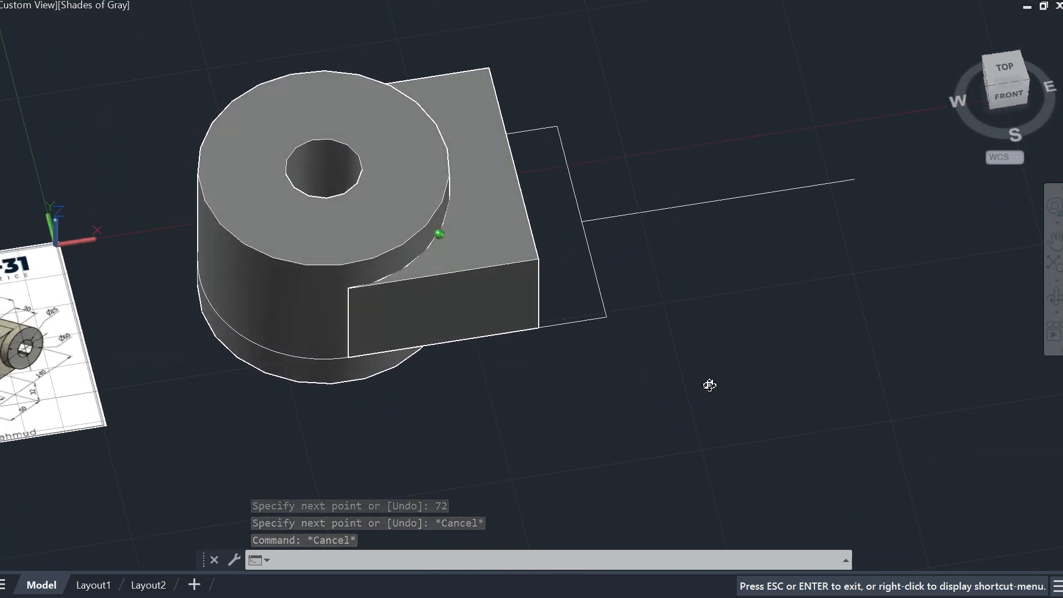
click(677, 241)
click(652, 191)
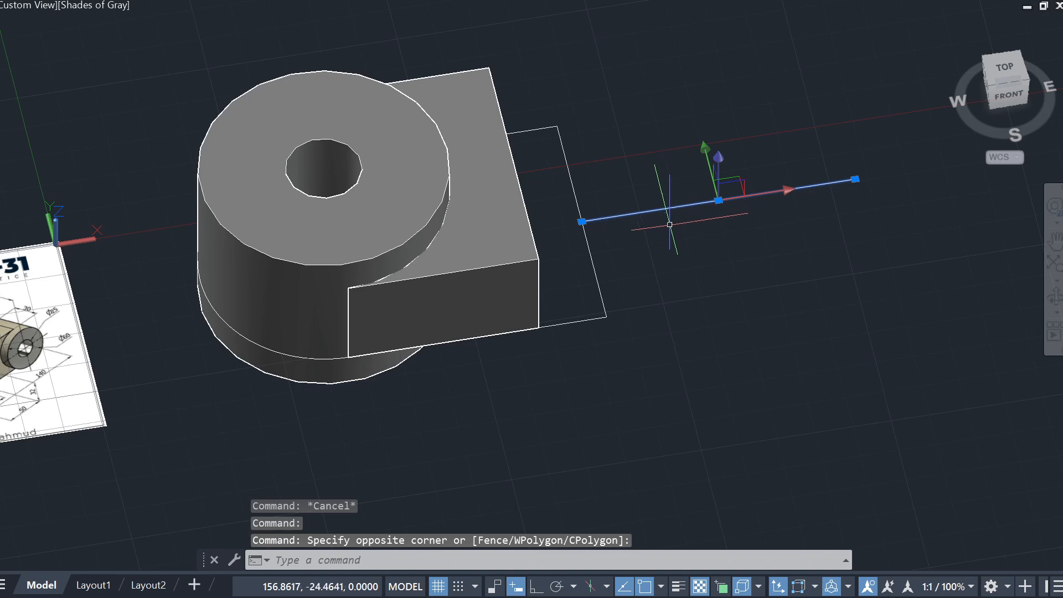
key(Escape)
scroll(668, 269, down, 2)
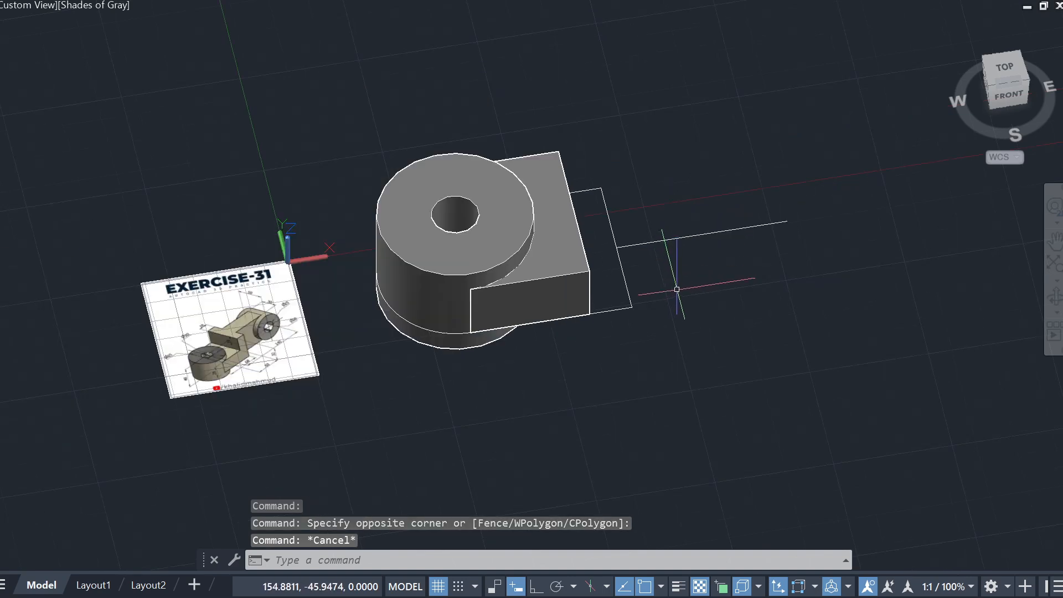
scroll(705, 274, up, 2)
click(690, 281)
click(655, 223)
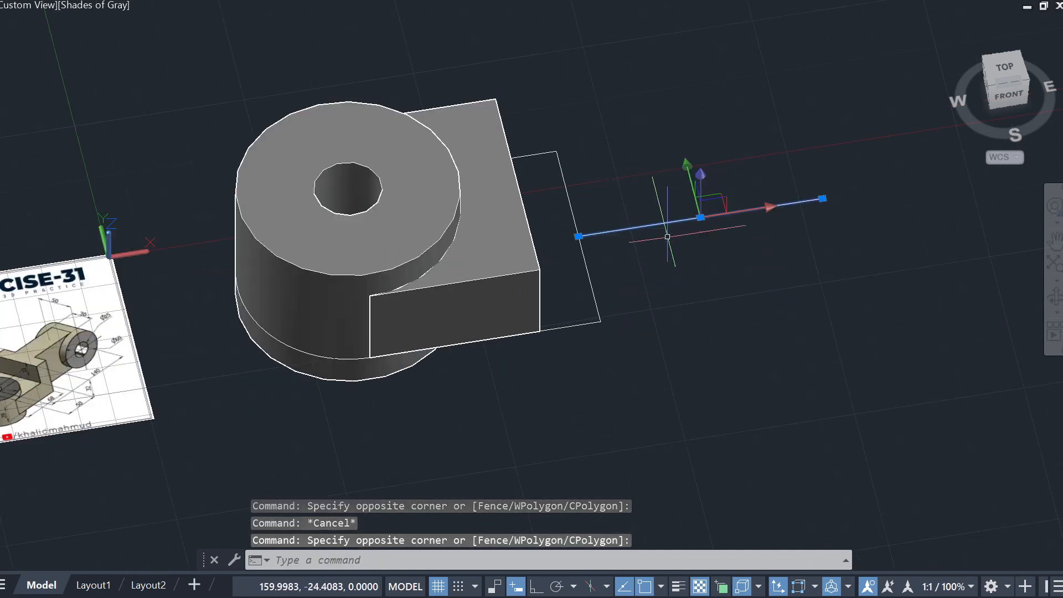
key(Delete)
key(Return)
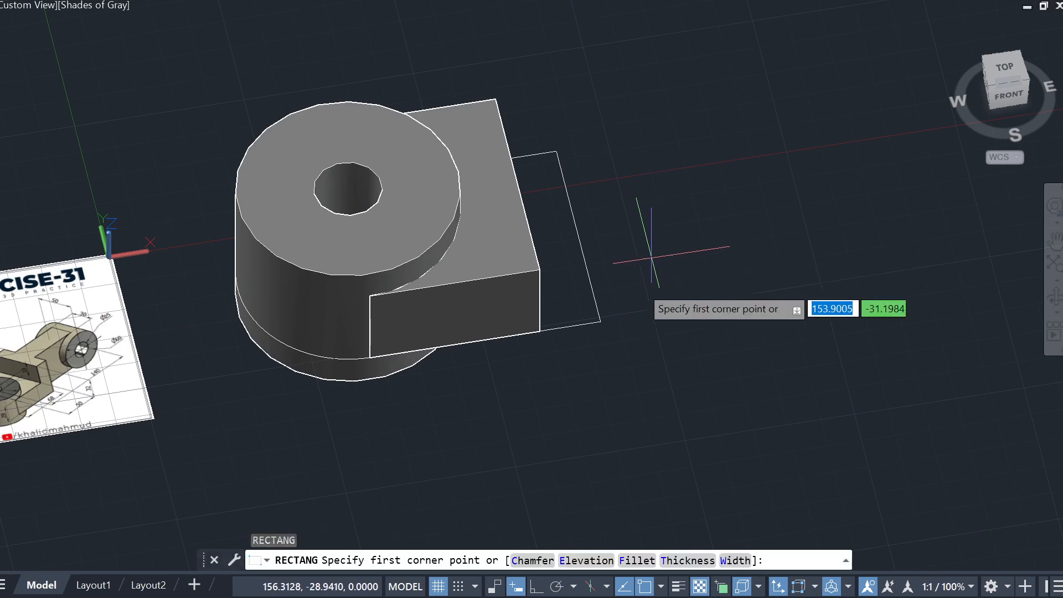
click(600, 320)
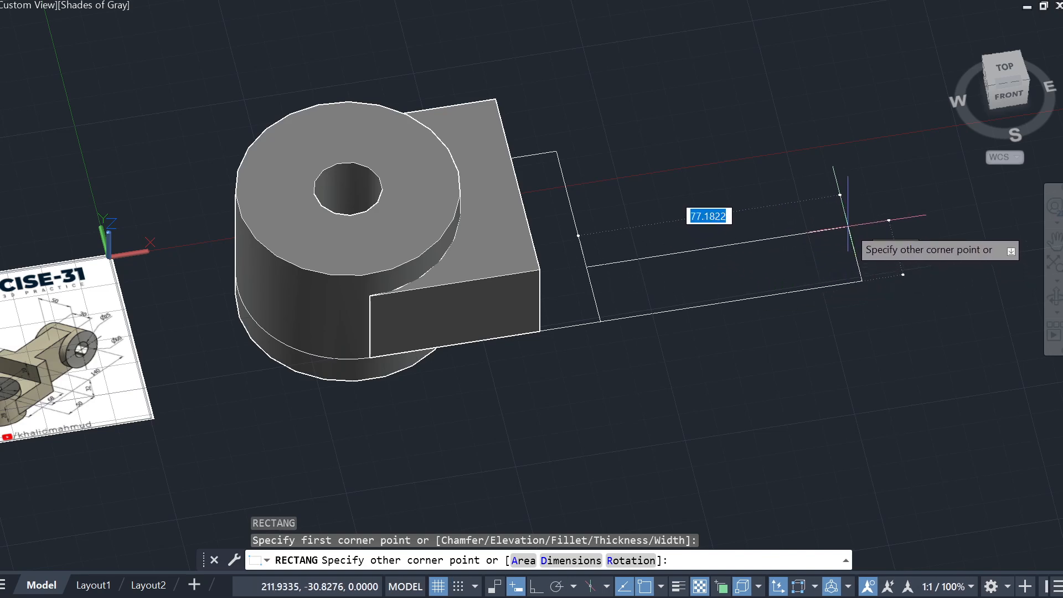
key(Escape)
scroll(202, 329, up, 6)
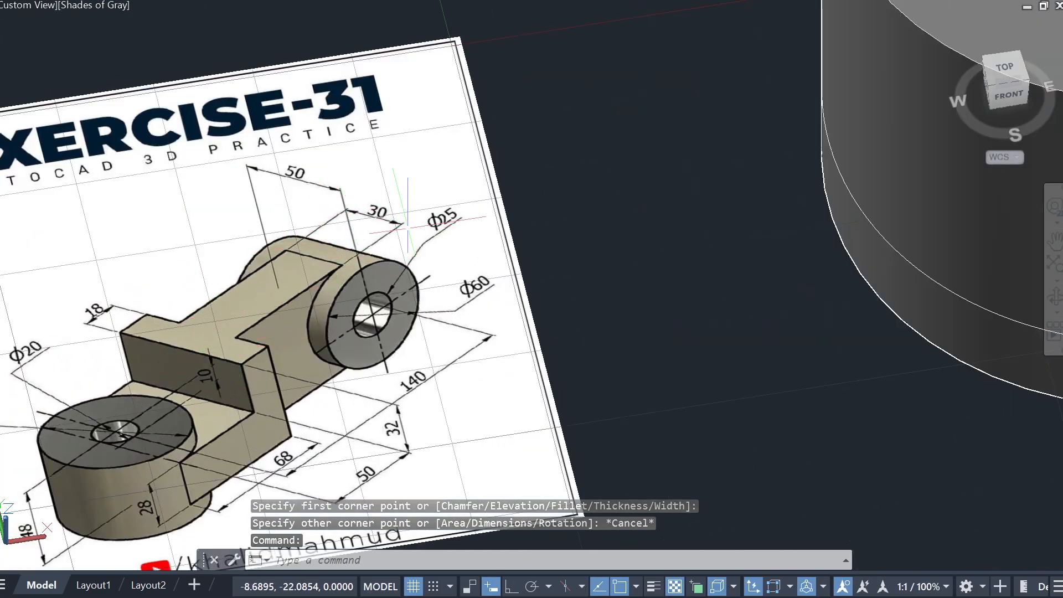
scroll(409, 217, down, 5)
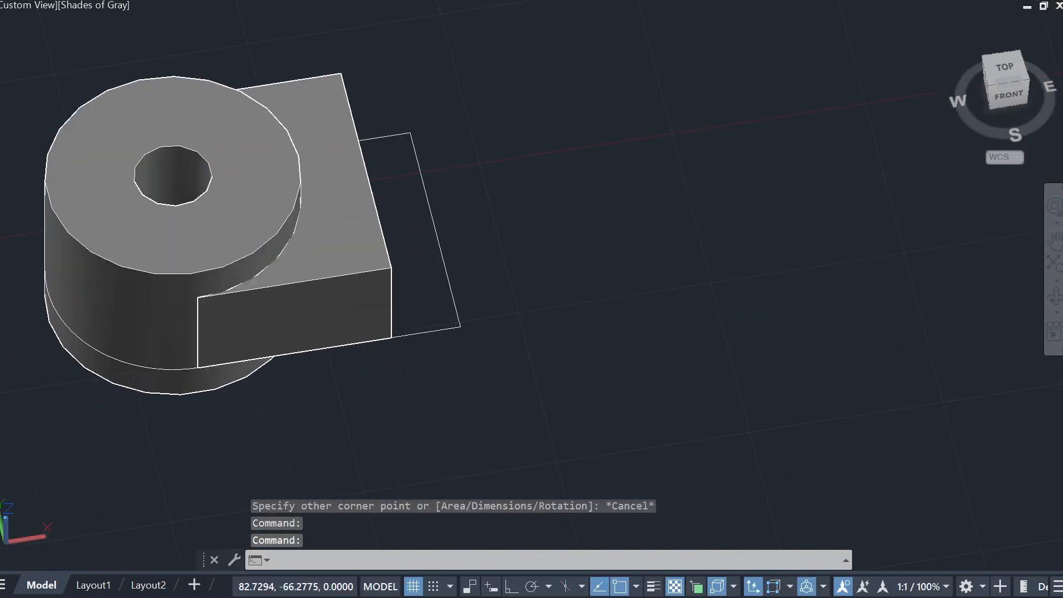
Step: Draw a 72 by 30 rectangle in the empty area beyond the 18 by 65 rectangle, its long side pointing away from the part
text(rec)
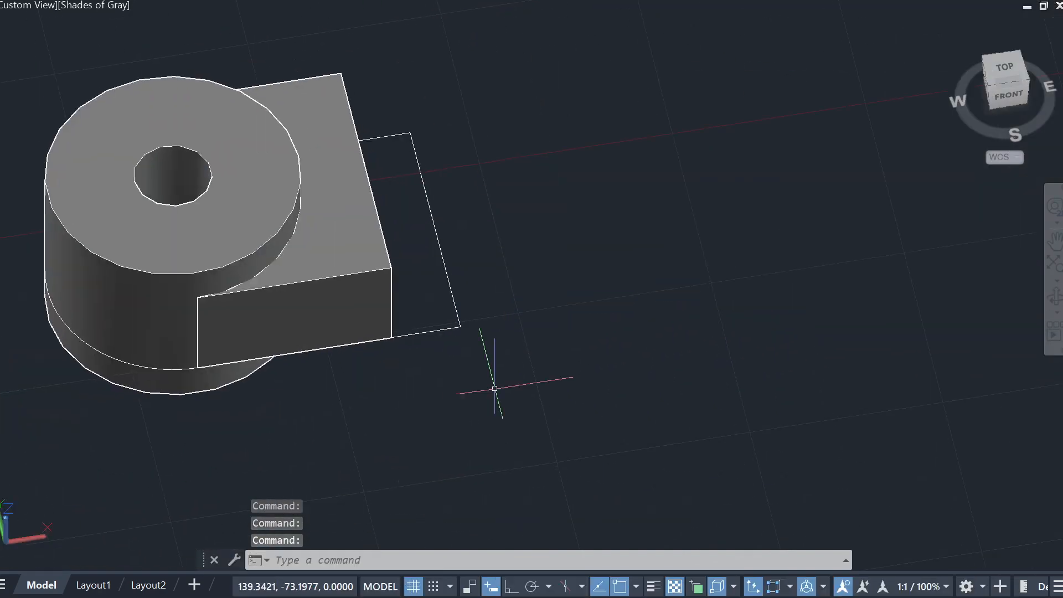
key(Return)
click(541, 348)
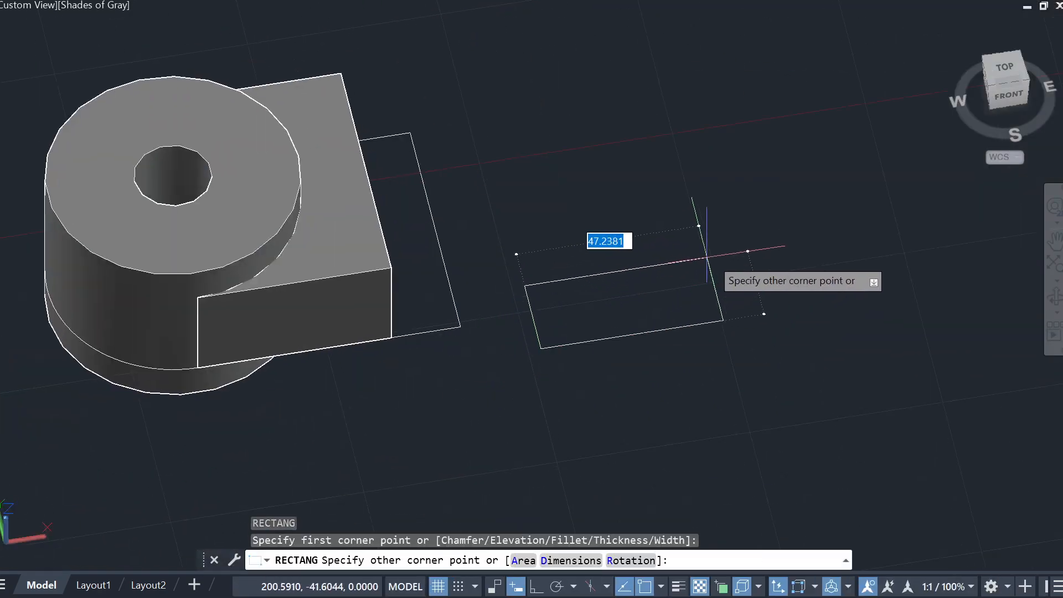
text(72)
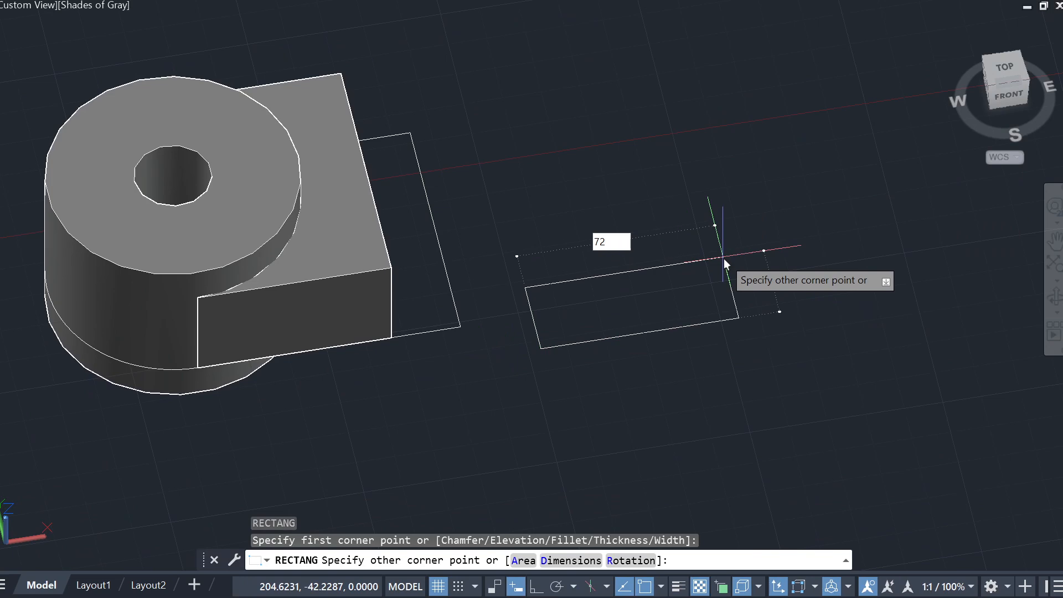
key(Tab)
text(30)
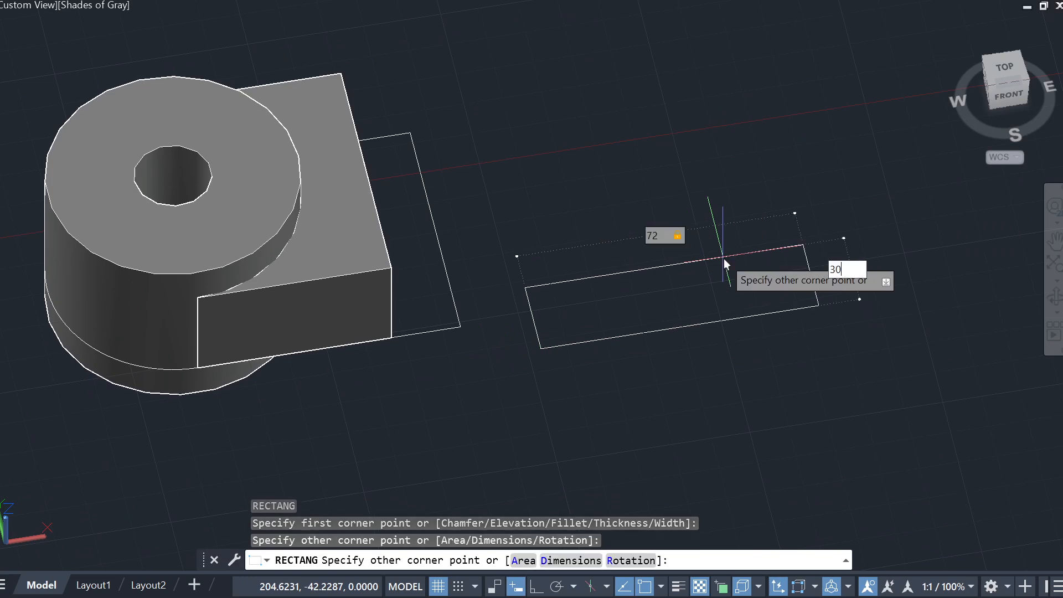
key(Tab)
key(Return)
key(Escape)
Step: Move the 72-long rectangle by its near short edge's midpoint onto the midpoint of the 18 by 65 rectangle's outer edge
click(546, 280)
click(506, 287)
text(m)
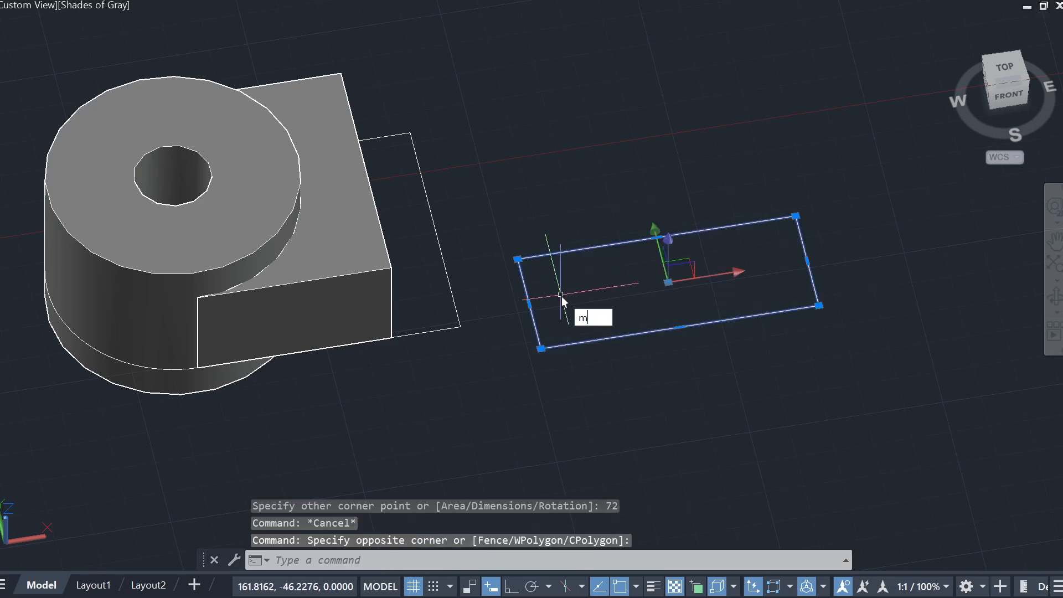
key(Return)
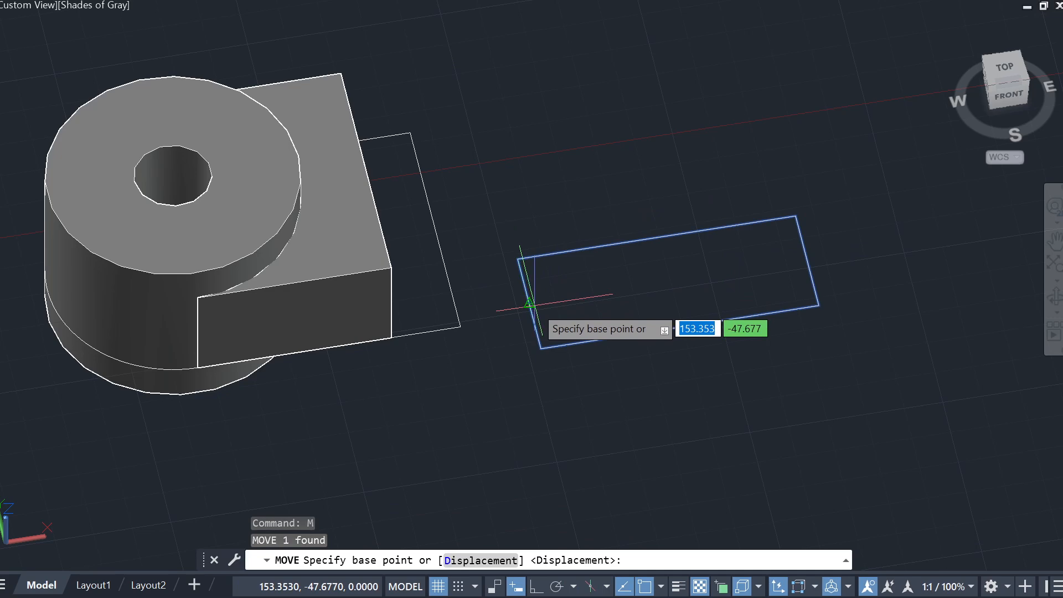
click(529, 303)
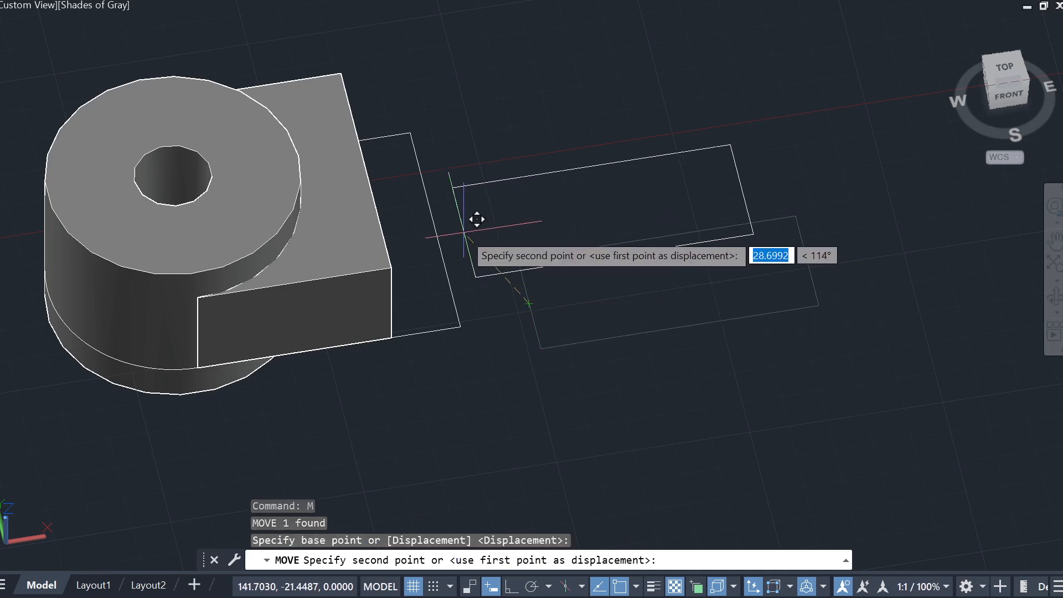
click(435, 229)
key(Escape)
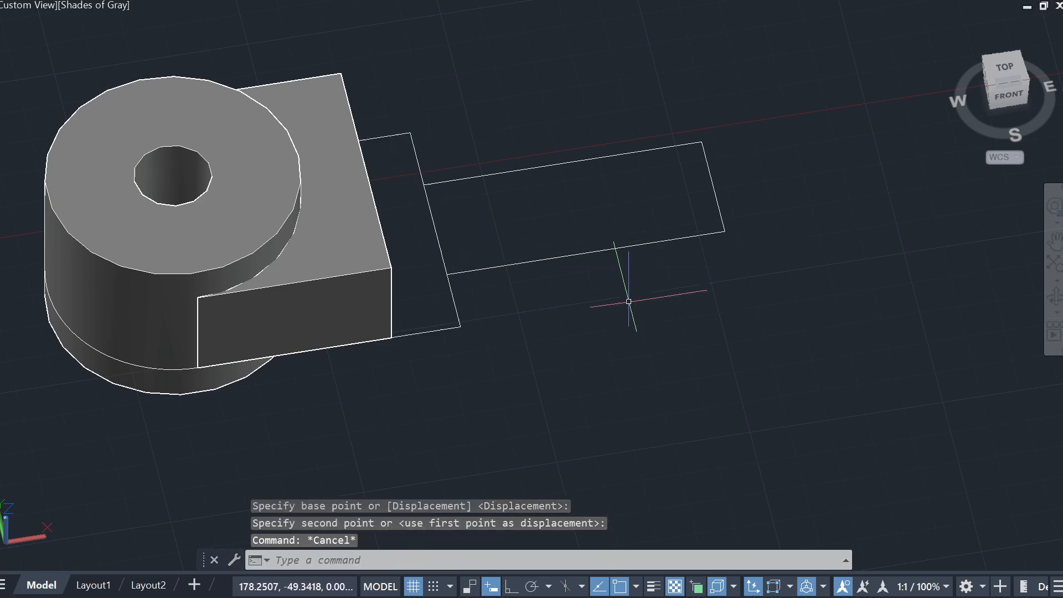
Step: Trim away the shared edge between the arm rectangle and the 18 by 65 rectangle so they form one T-shaped outline
scroll(639, 334, down, 2)
shift+middle_drag(651, 361, 556, 319)
text(tr)
key(Return)
drag(526, 308, 512, 300)
key(Escape)
key(Escape)
shift+middle_drag(546, 366, 623, 357)
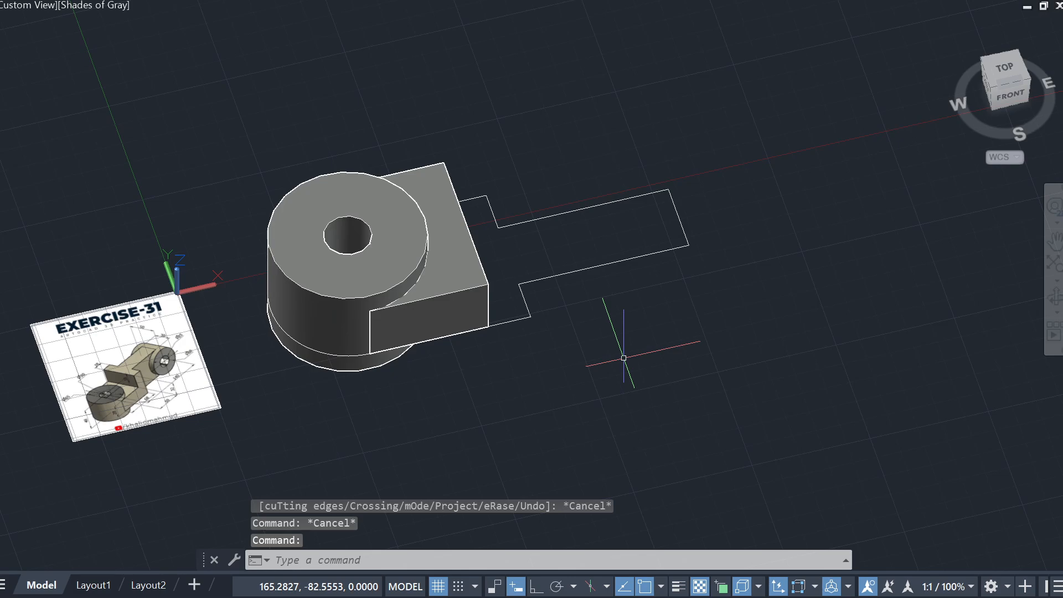
Step: Examine the reference drawing for the height dimensions of the upright block, the arm and the lower plate
scroll(119, 385, up, 5)
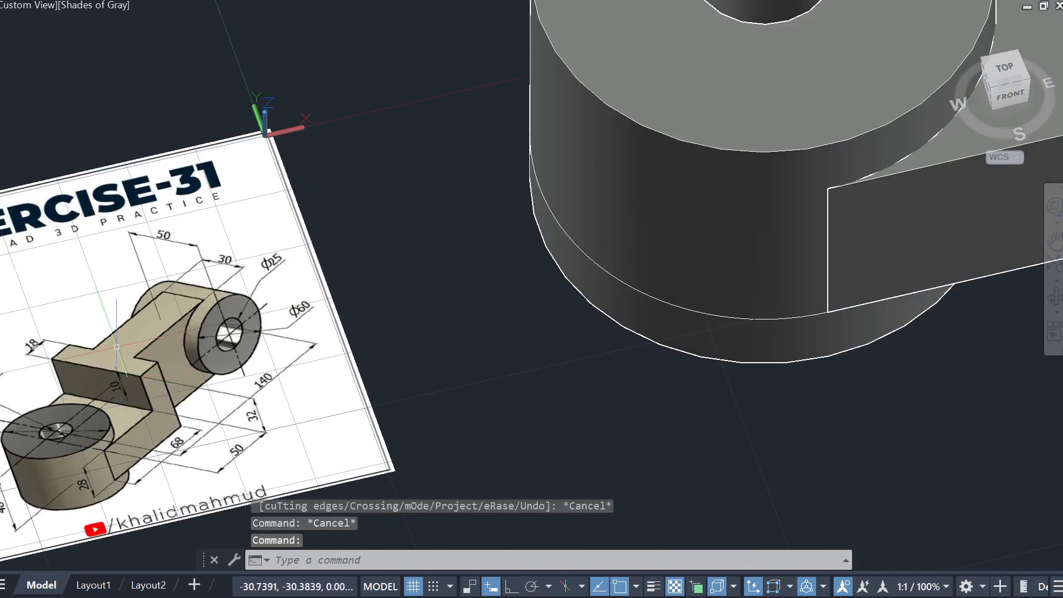
scroll(580, 413, down, 5)
scroll(400, 429, up, 4)
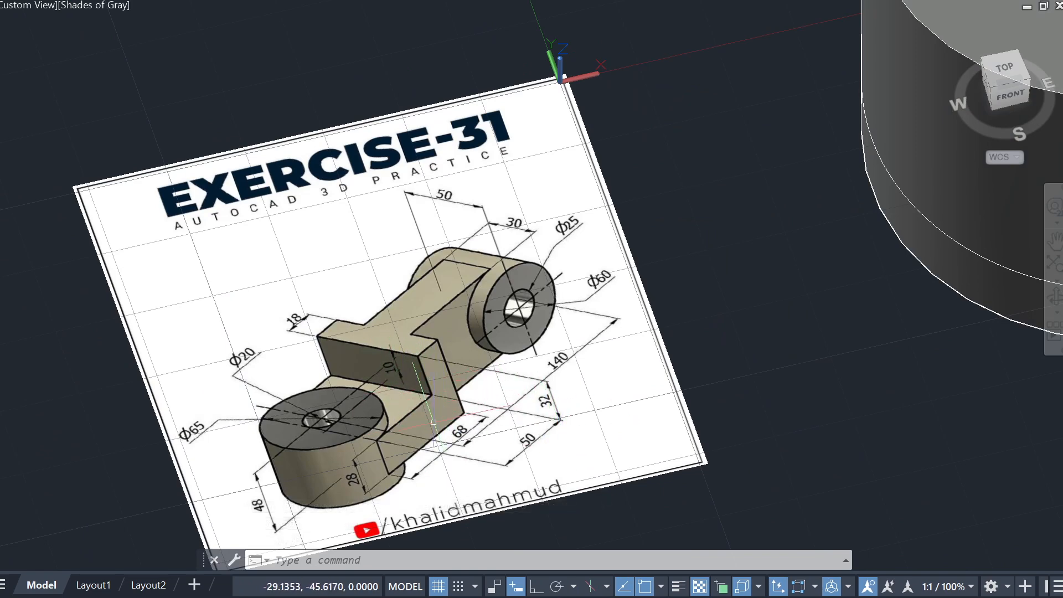
middle_drag(477, 414, 380, 388)
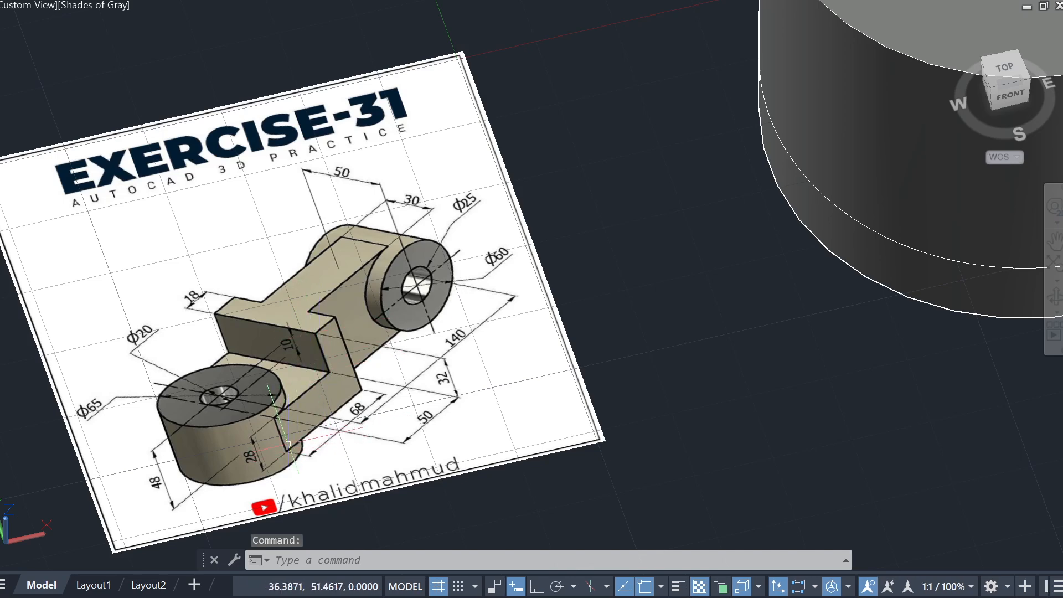
scroll(277, 425, down, 4)
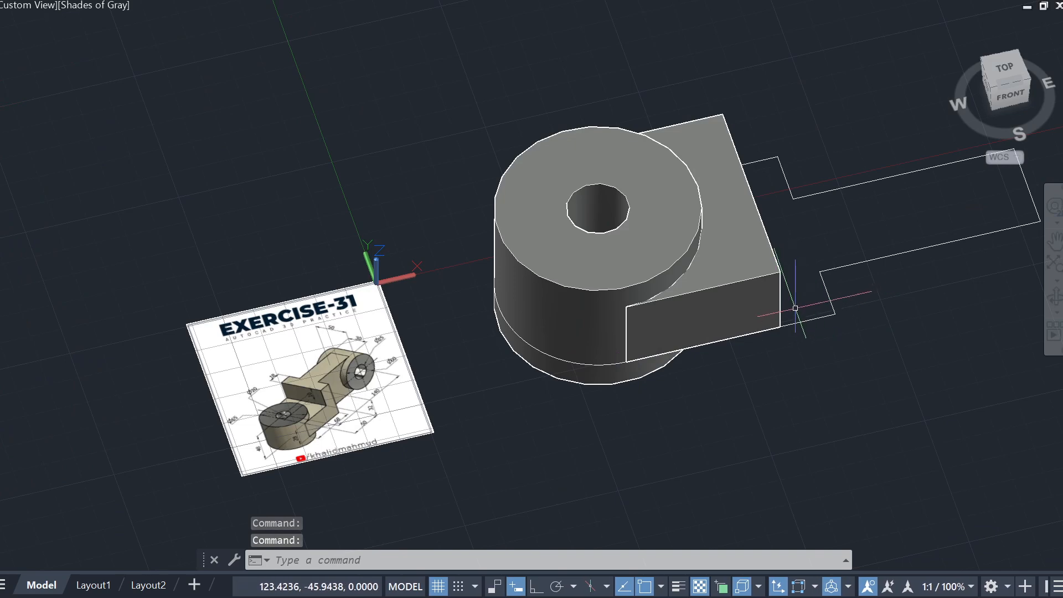
scroll(320, 437, up, 3)
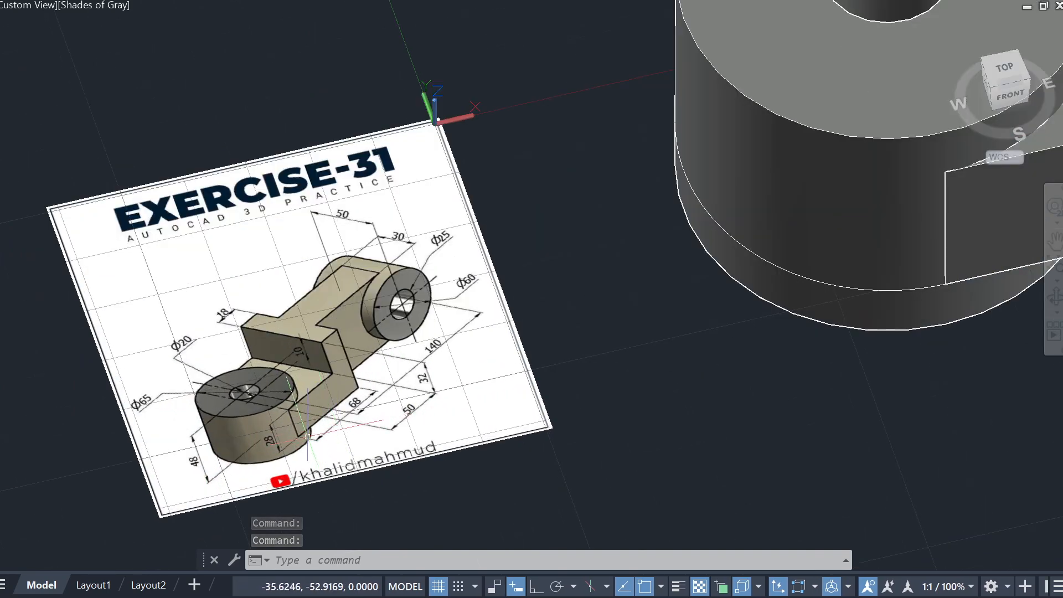
middle_drag(990, 243, 472, 277)
scroll(800, 221, down, 3)
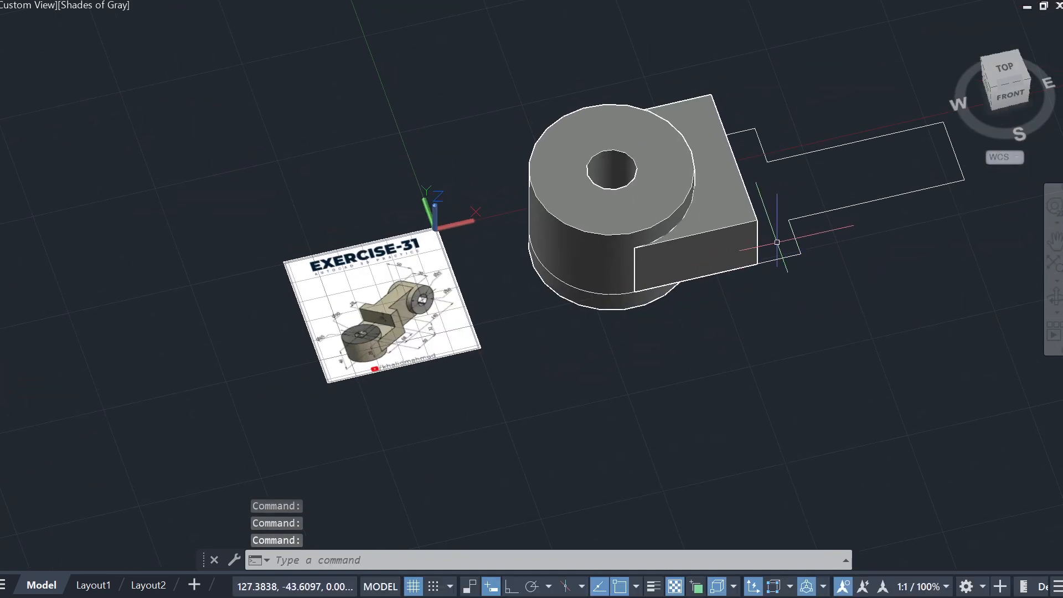
scroll(442, 359, up, 3)
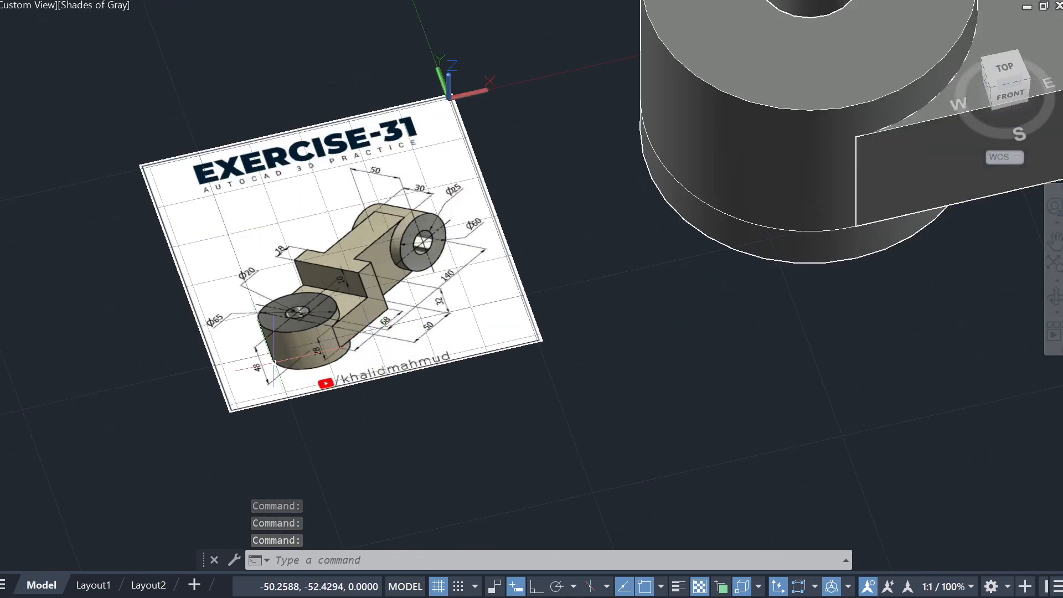
scroll(313, 352, up, 2)
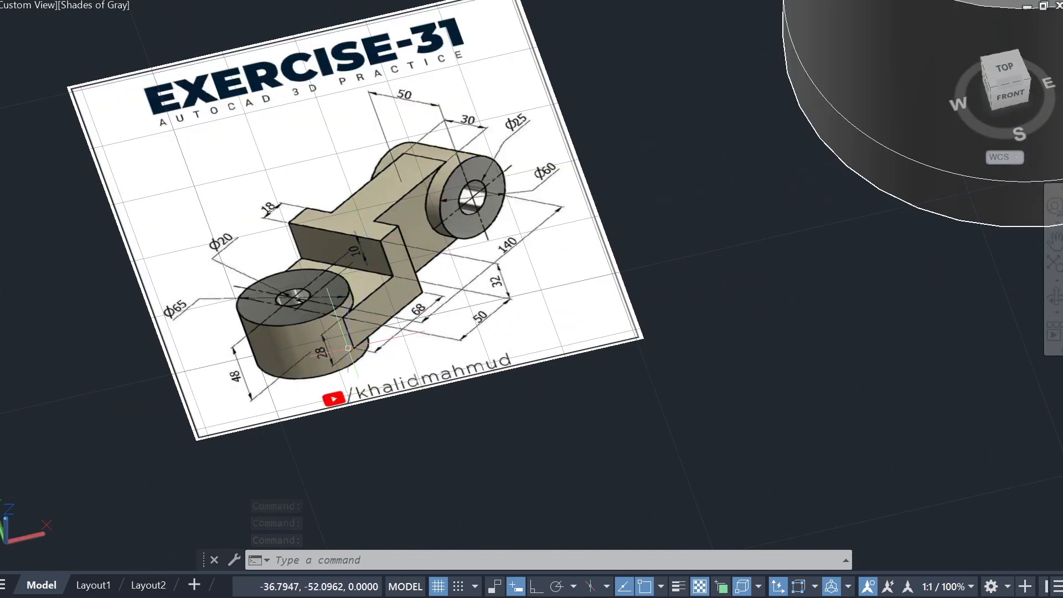
scroll(691, 342, down, 2)
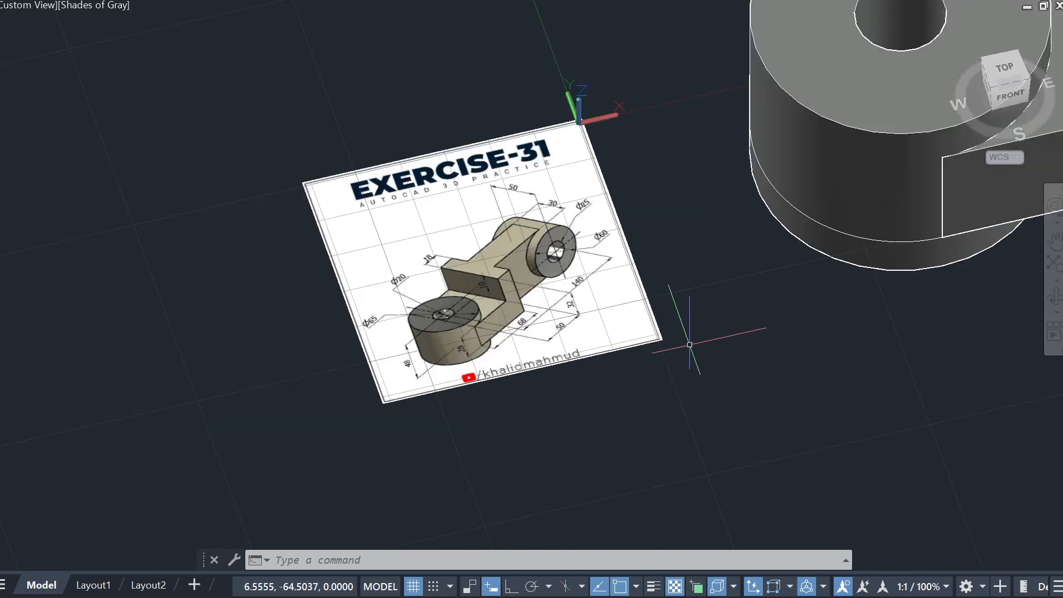
middle_drag(840, 356, 366, 440)
scroll(661, 389, down, 2)
middle_drag(662, 389, 581, 428)
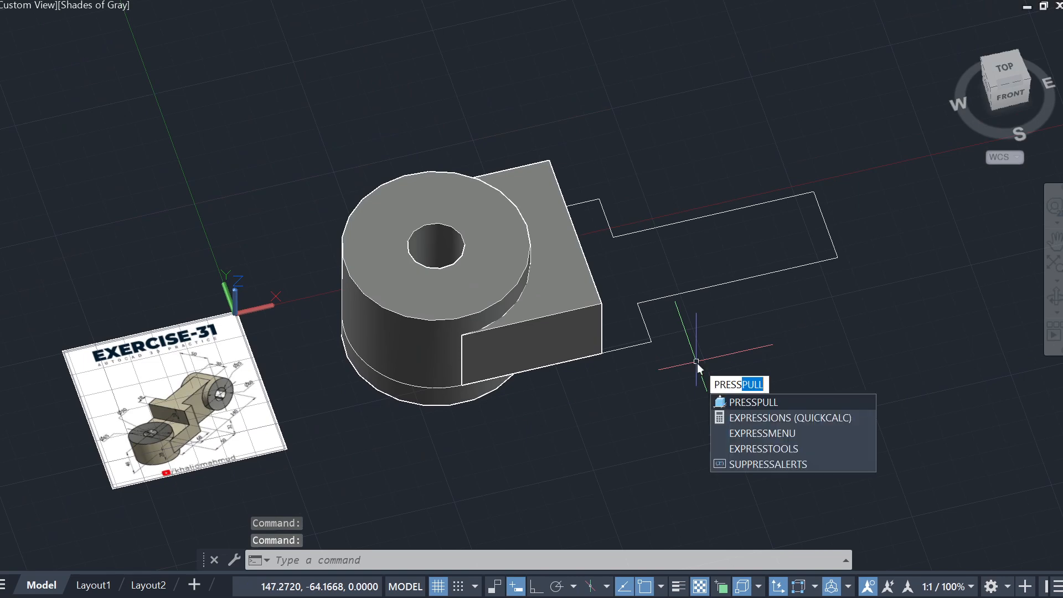
Step: Presspull the T-shaped upright block and arm outline upward by 38
key(Return)
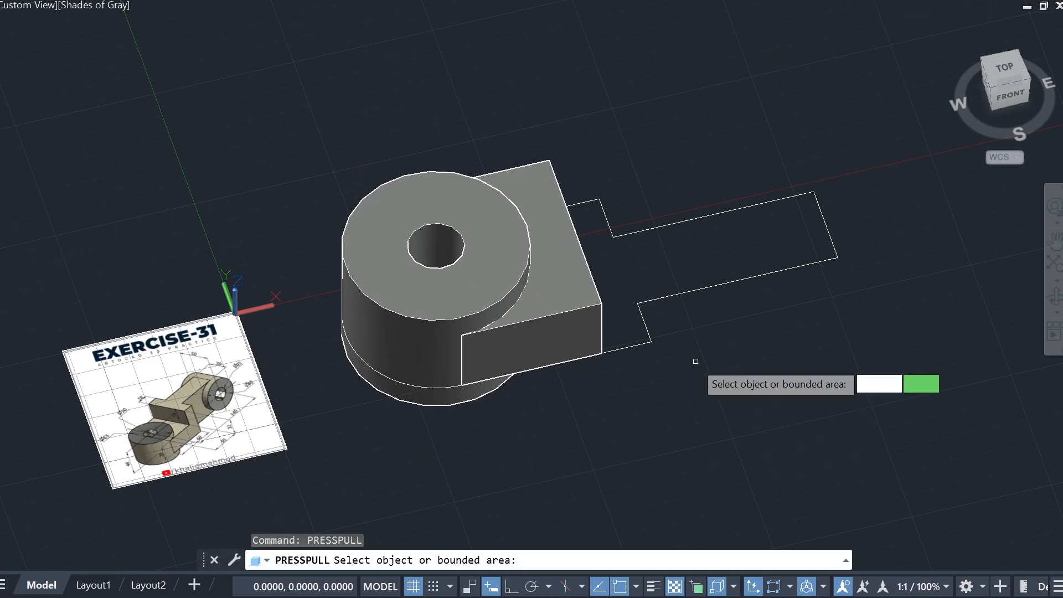
click(632, 268)
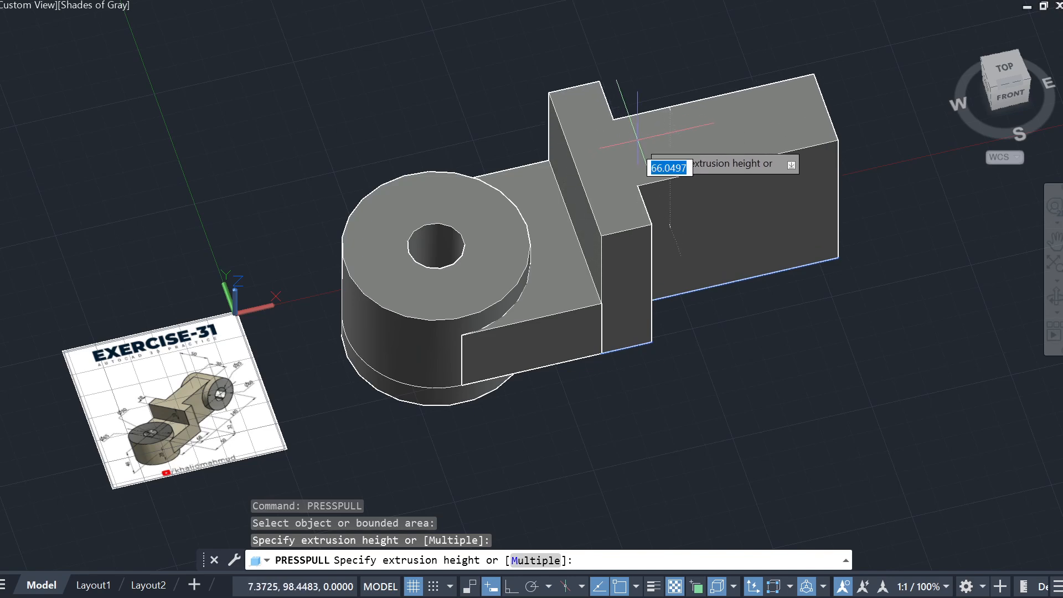
text(38)
key(Return)
shift+middle_drag(474, 380, 589, 284)
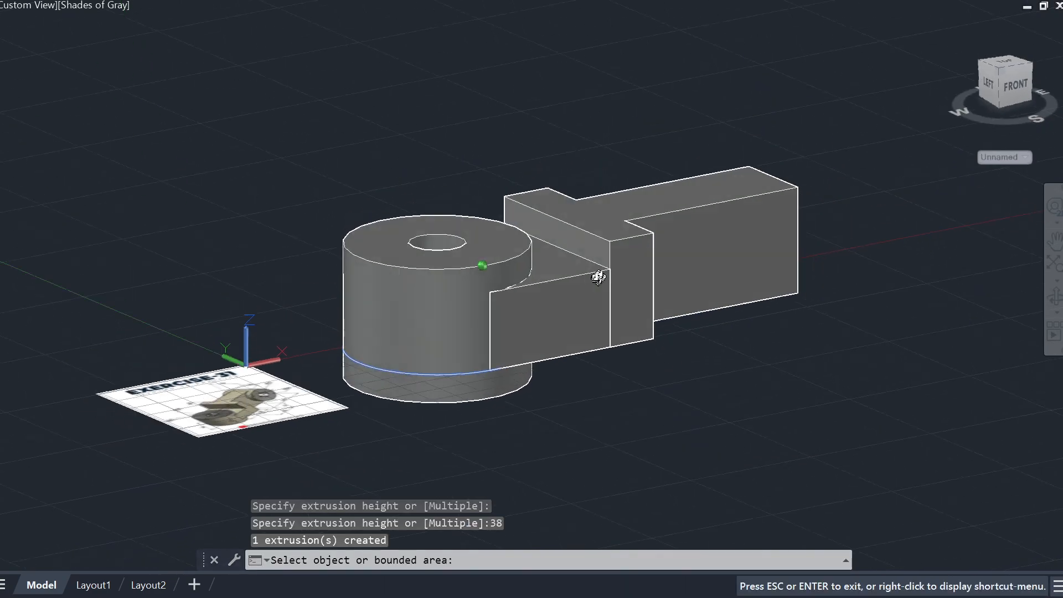
shift+middle_drag(683, 352, 519, 378)
Step: Check the extruded arm against the reference drawing's height dimensions and undo the 38-high extrusion
scroll(145, 396, up, 6)
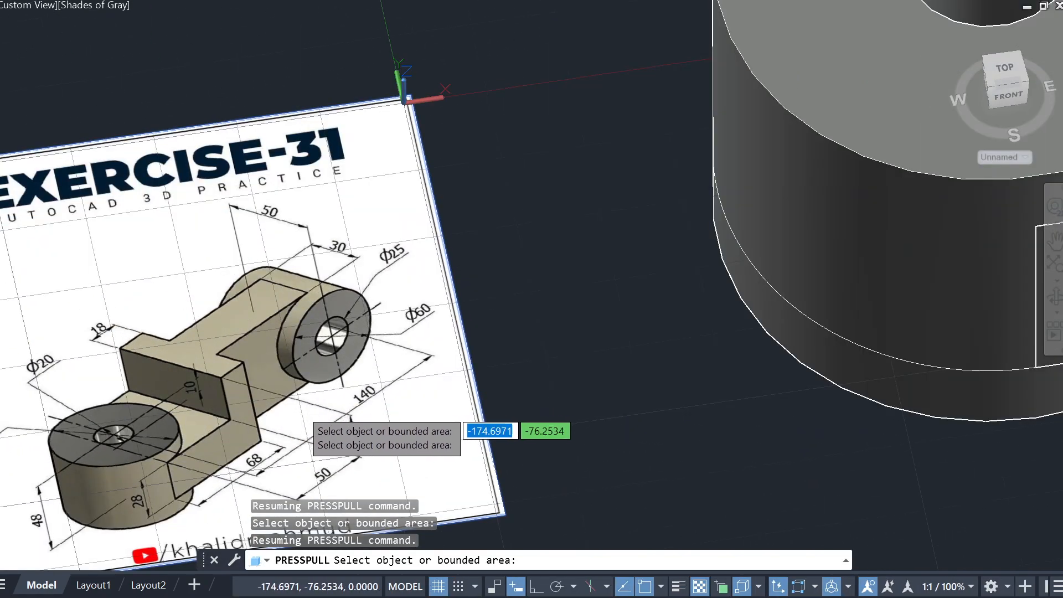
key(Escape)
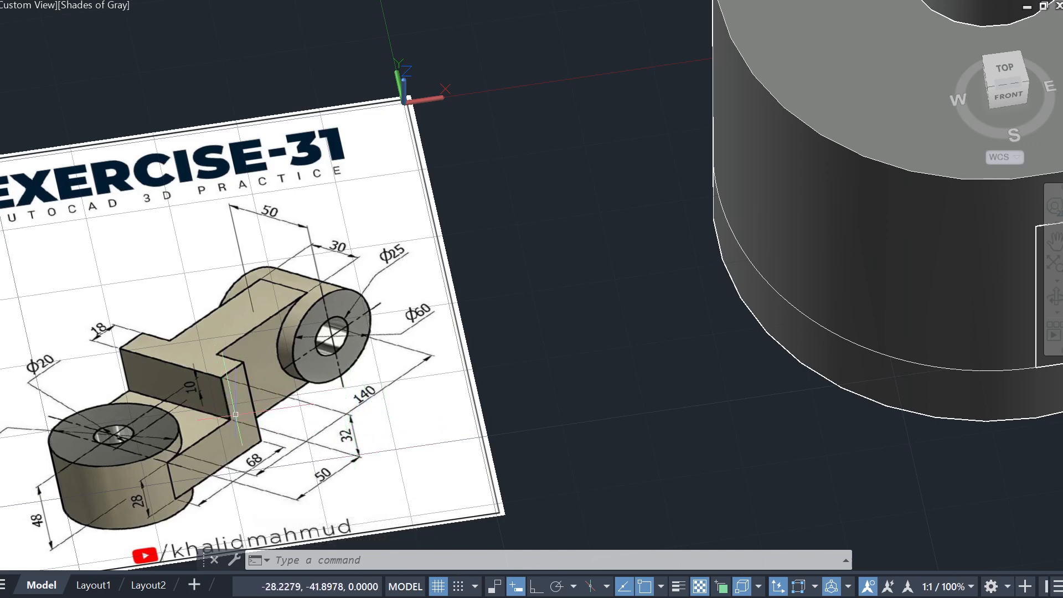
scroll(669, 479, down, 4)
middle_drag(807, 483, 630, 434)
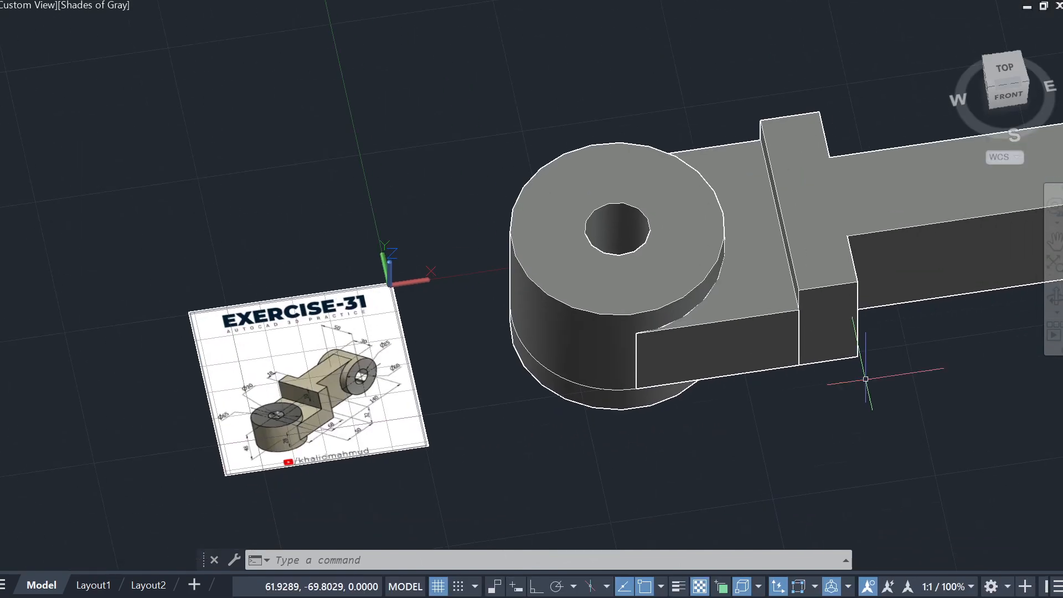
click(829, 333)
key(ctrl+z)
key(ctrl+z)
key(ctrl+z)
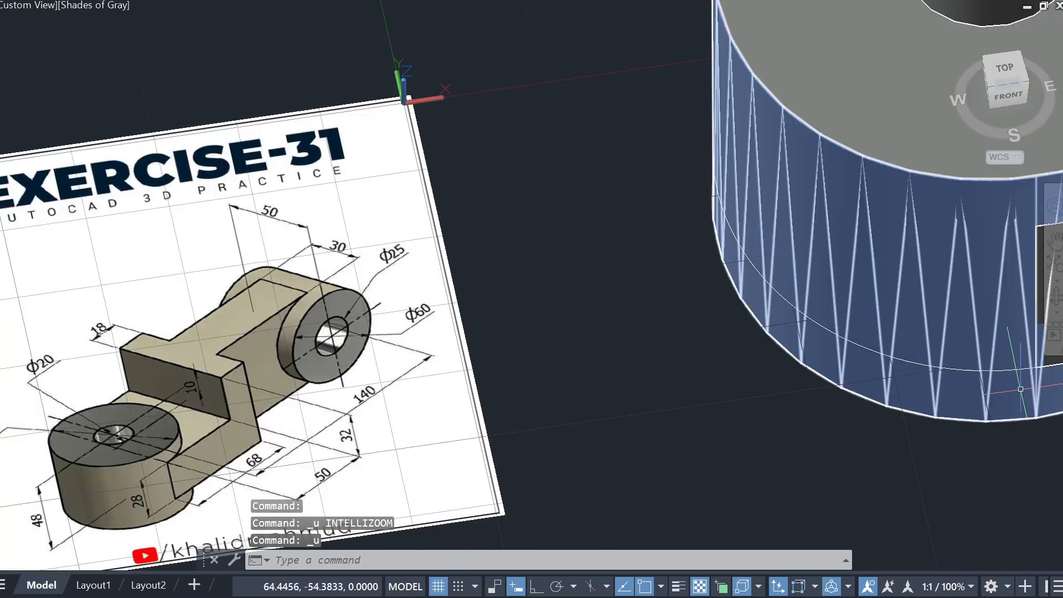
key(Escape)
Step: Read the height dimensions in the reference drawing, add 32 and 28 in Calculator, and return to the AutoCAD drawing
scroll(194, 418, up, 6)
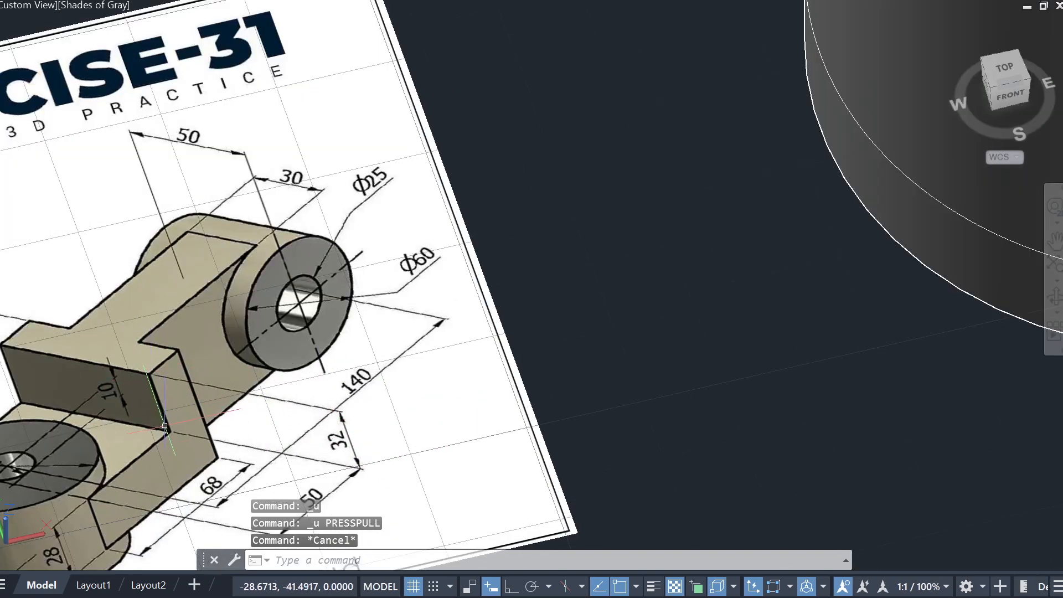
middle_drag(165, 427, 209, 365)
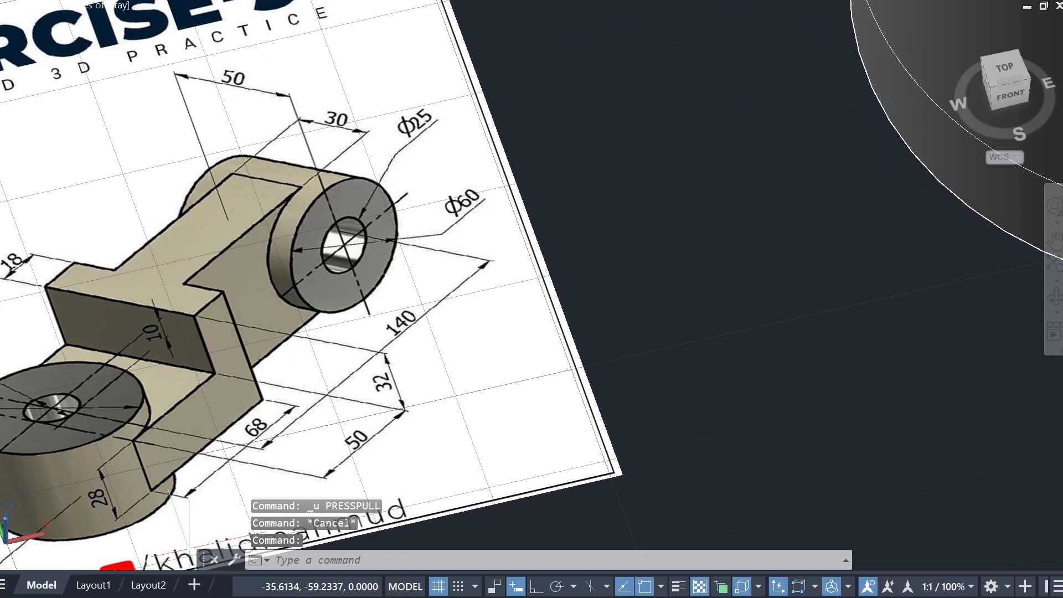
key(alt+Tab)
text(32)
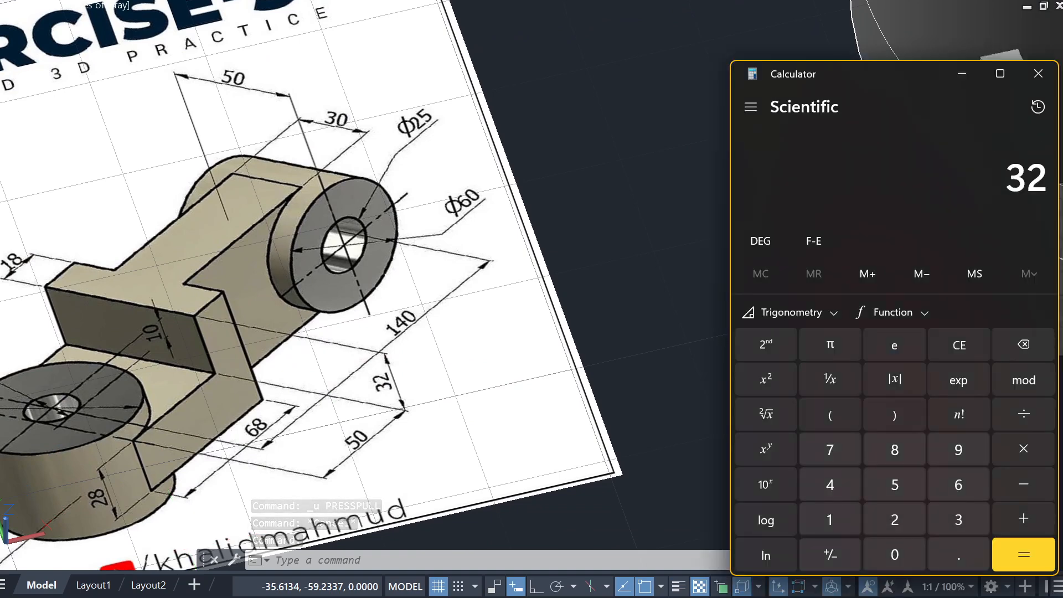
text( + 28 =)
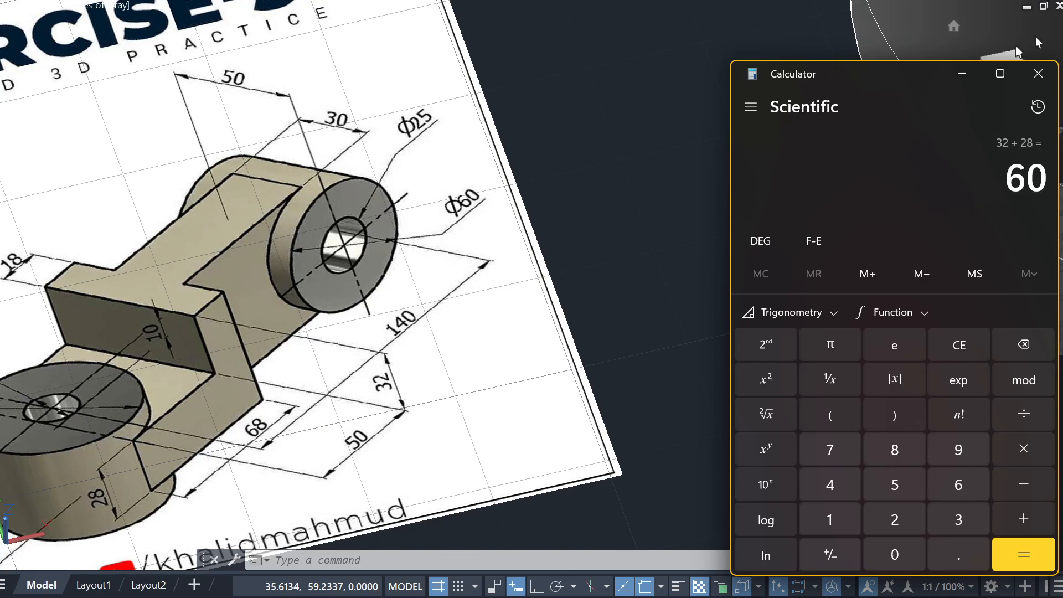
click(962, 74)
scroll(778, 321, up, 5)
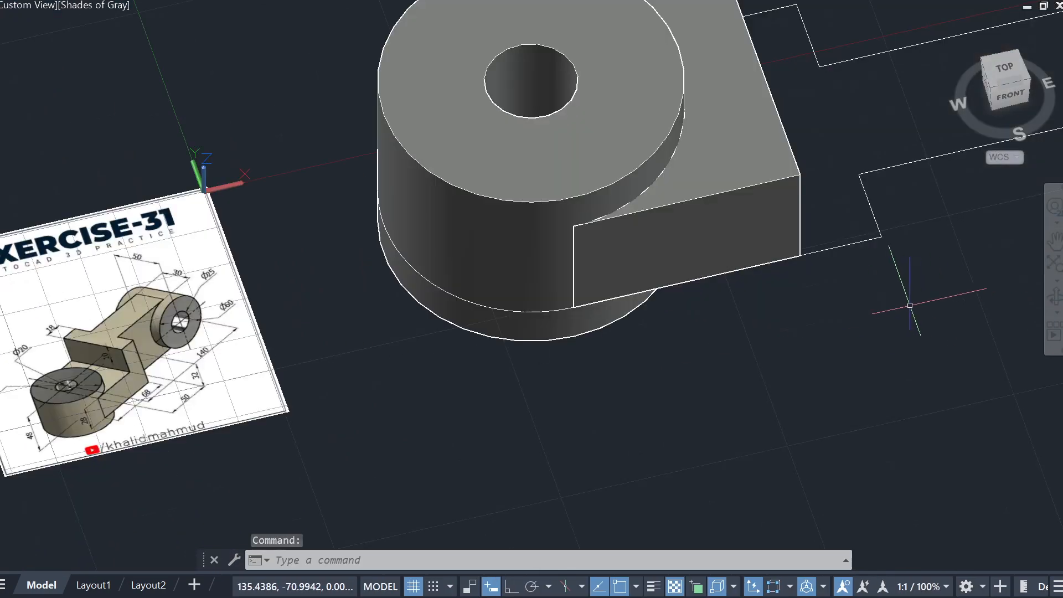
Step: Presspull the T-shaped upright block and arm outline upward by 60
text(presspull)
key(Return)
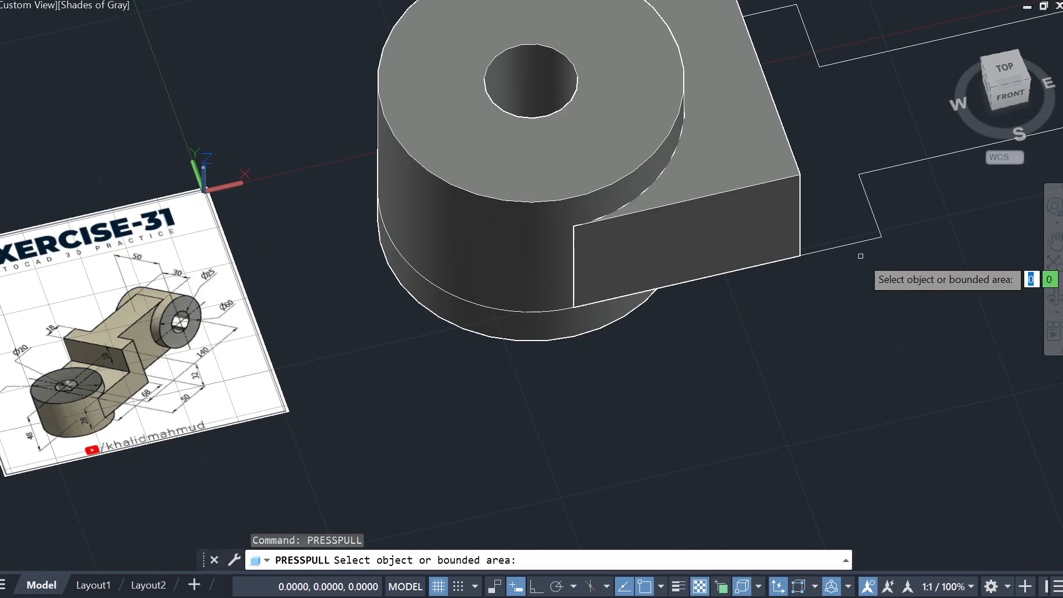
click(824, 156)
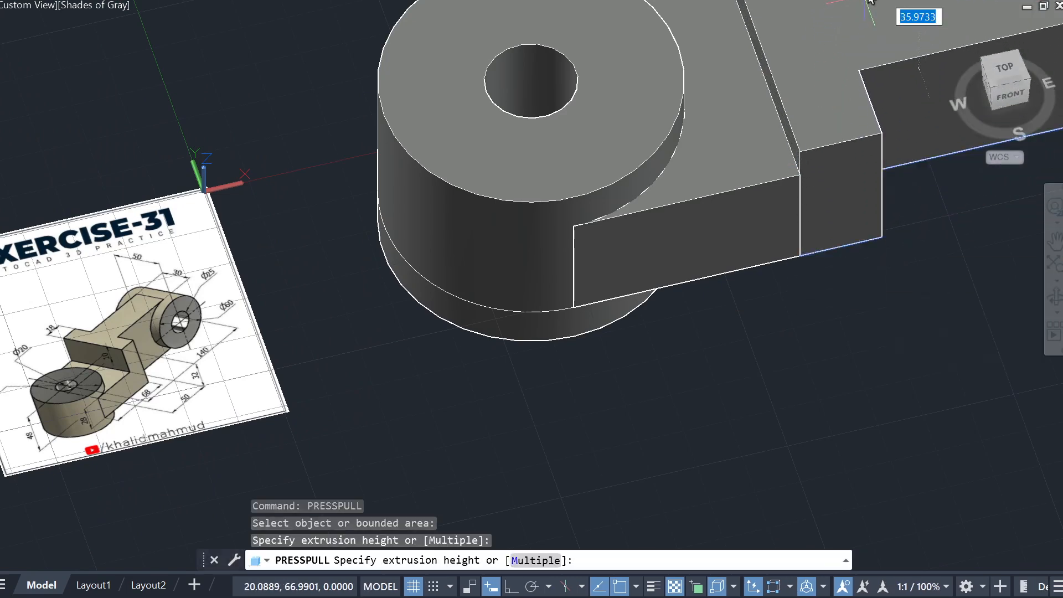
text(60)
key(Return)
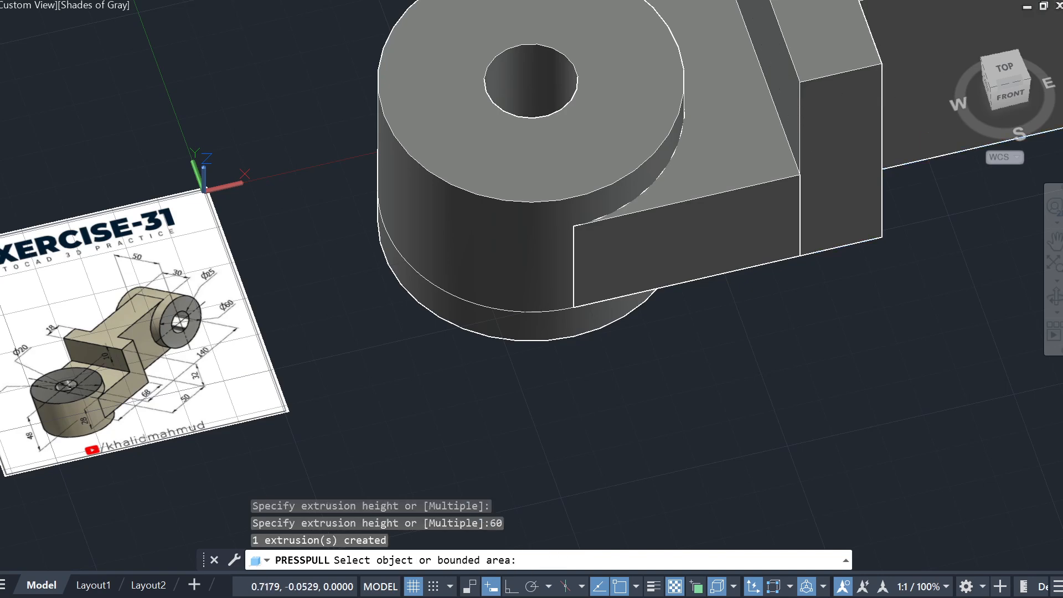
scroll(643, 425, down, 3)
middle_drag(642, 424, 645, 332)
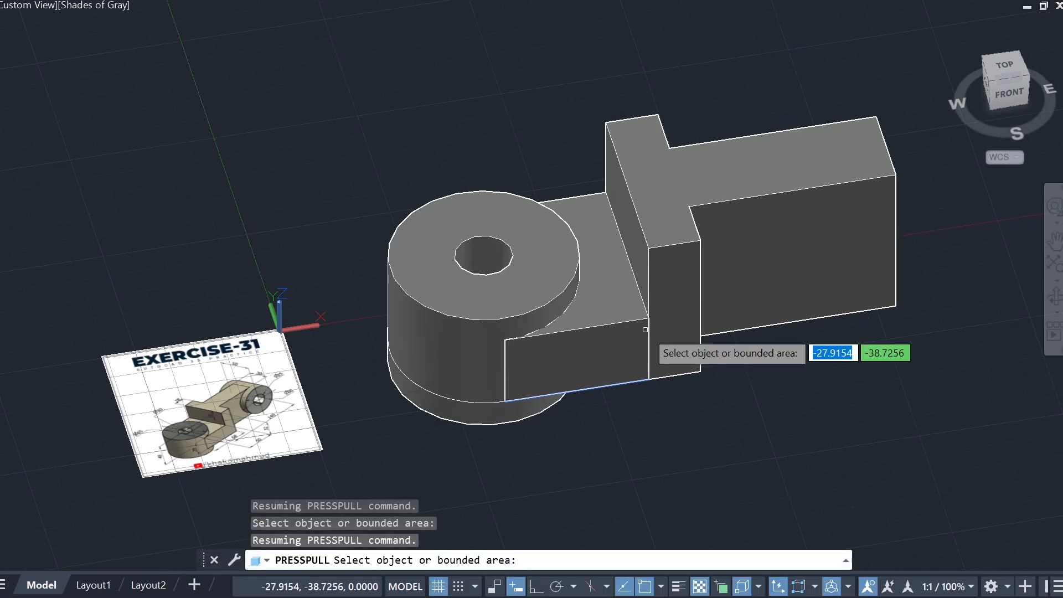
scroll(235, 407, up, 5)
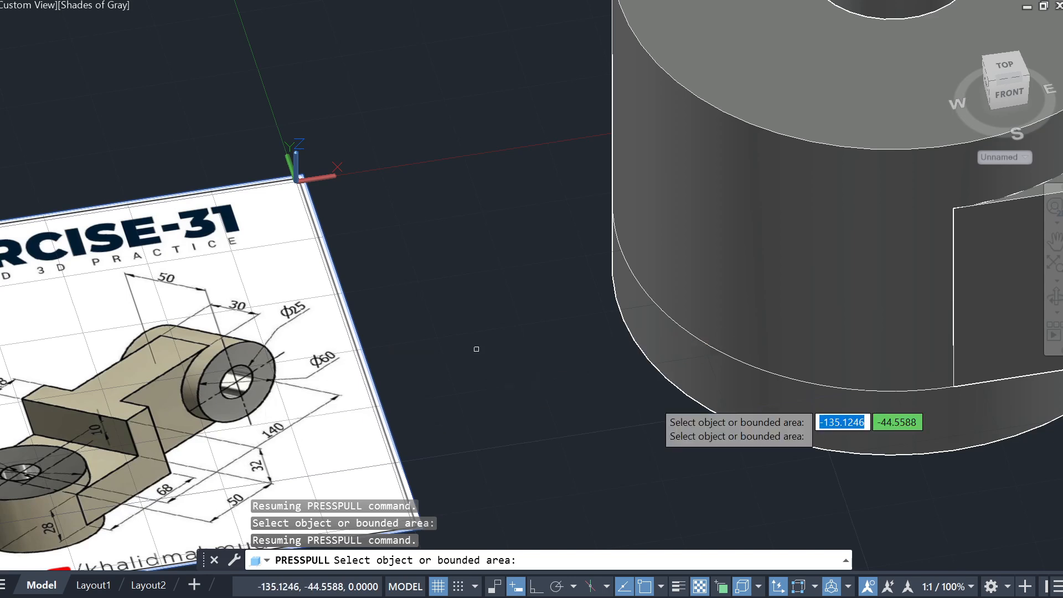
scroll(847, 287, down, 3)
scroll(706, 335, down, 2)
key(Escape)
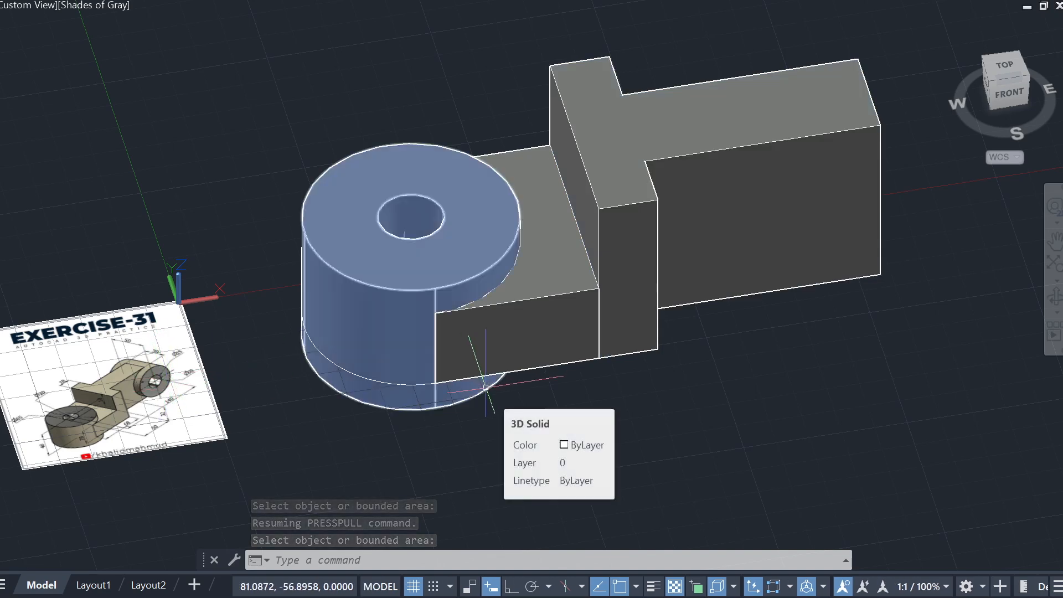
Step: Draw a trial circle on the ground plane beside the upright block and arm, and undo it
key(Escape)
text(c)
key(Return)
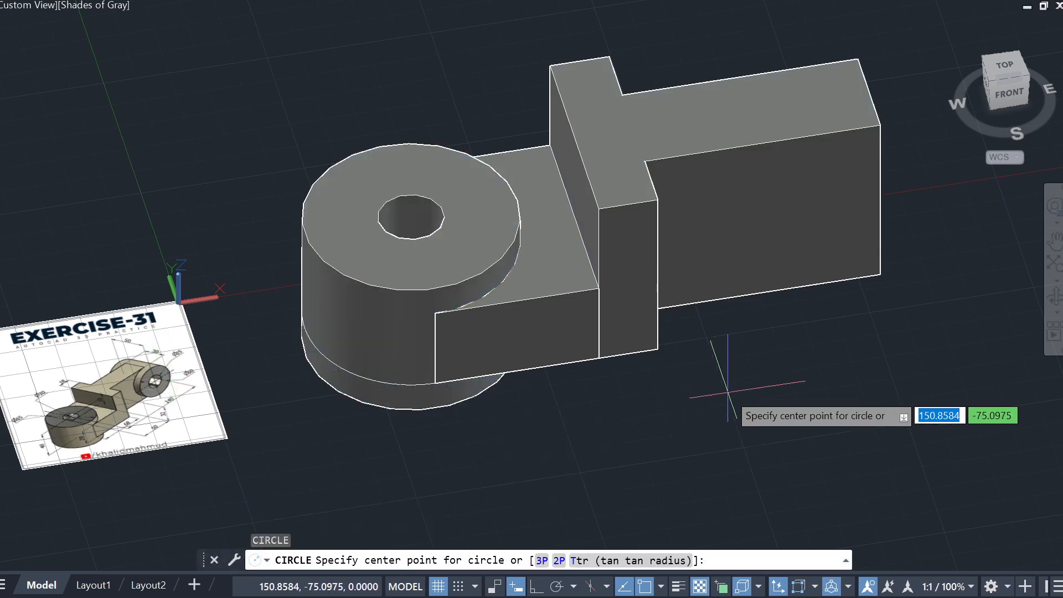
click(720, 388)
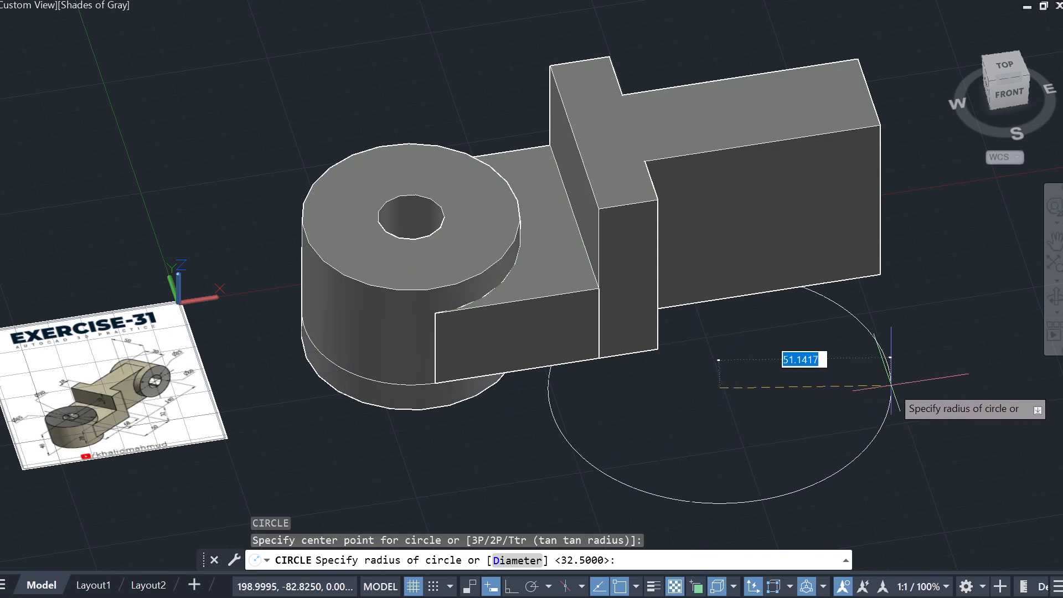
click(792, 363)
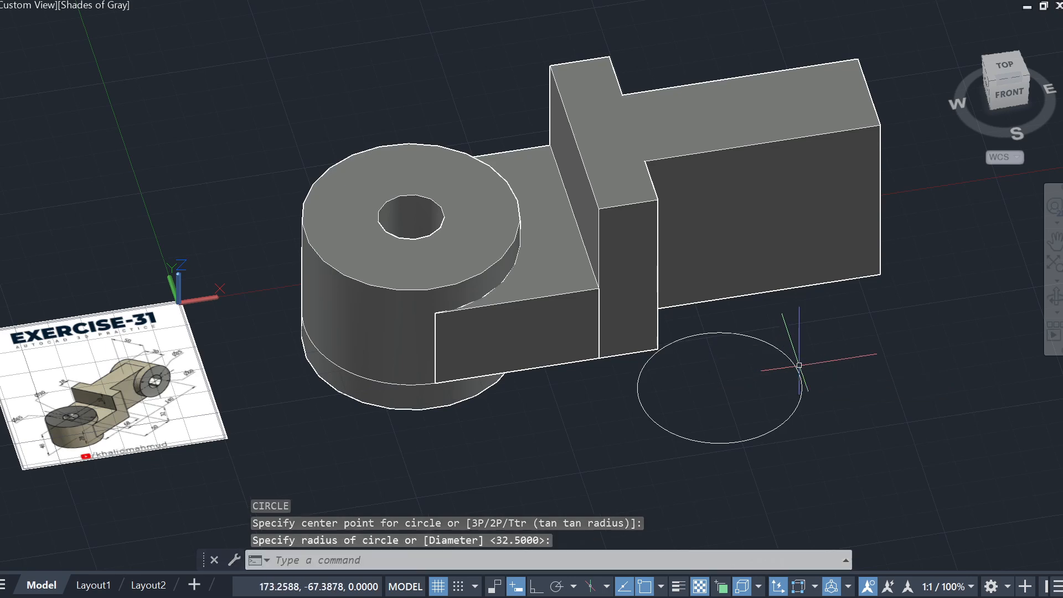
key(ctrl+z)
Step: Switch to the front view and draw a circle of about 46 radius centred on the arm's end edge
click(1007, 93)
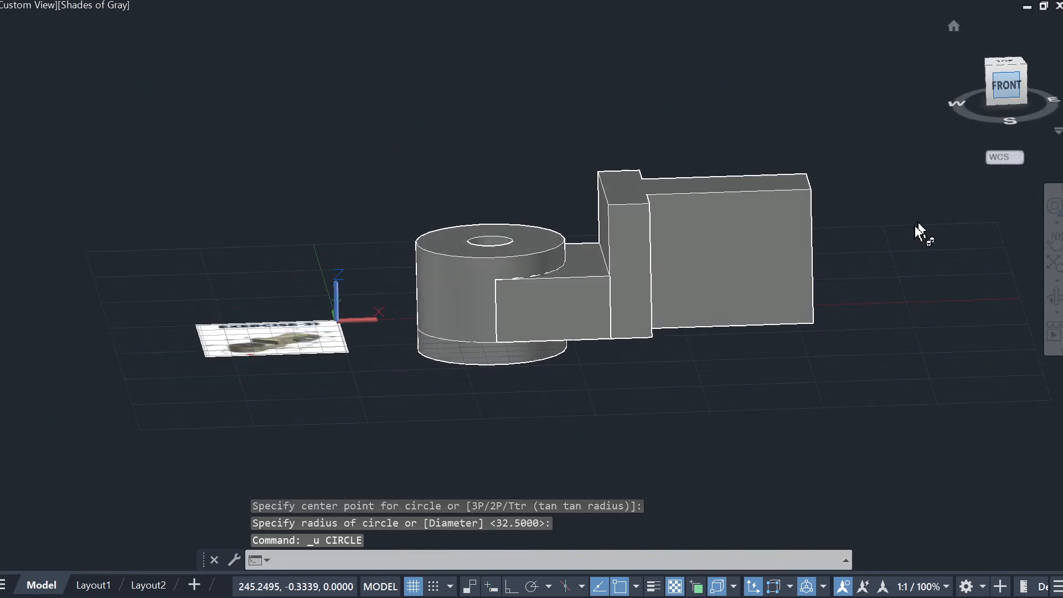
scroll(554, 285, up, 4)
text(c)
key(Return)
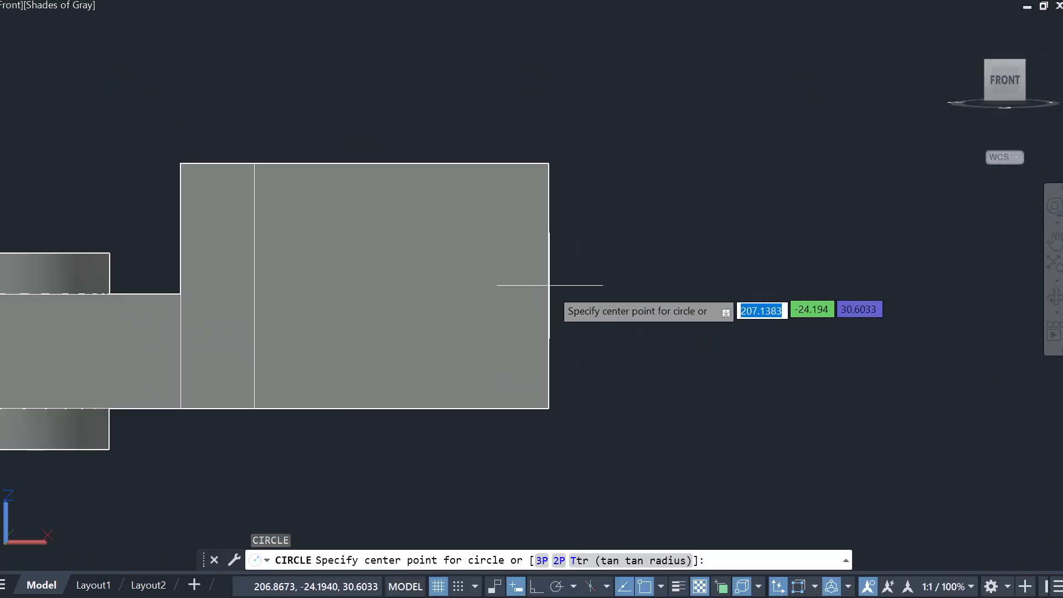
click(548, 285)
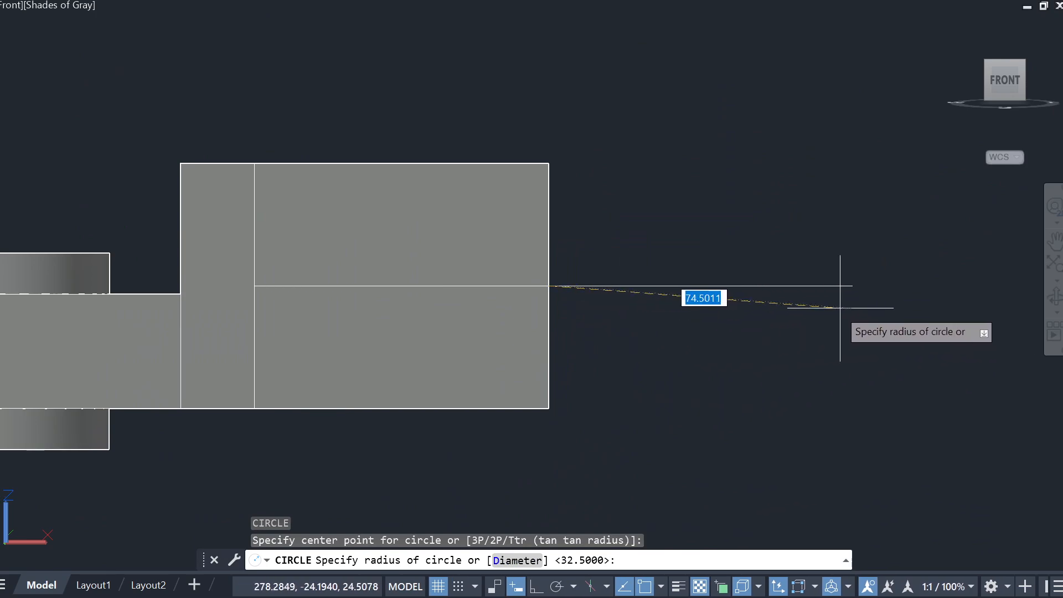
click(740, 299)
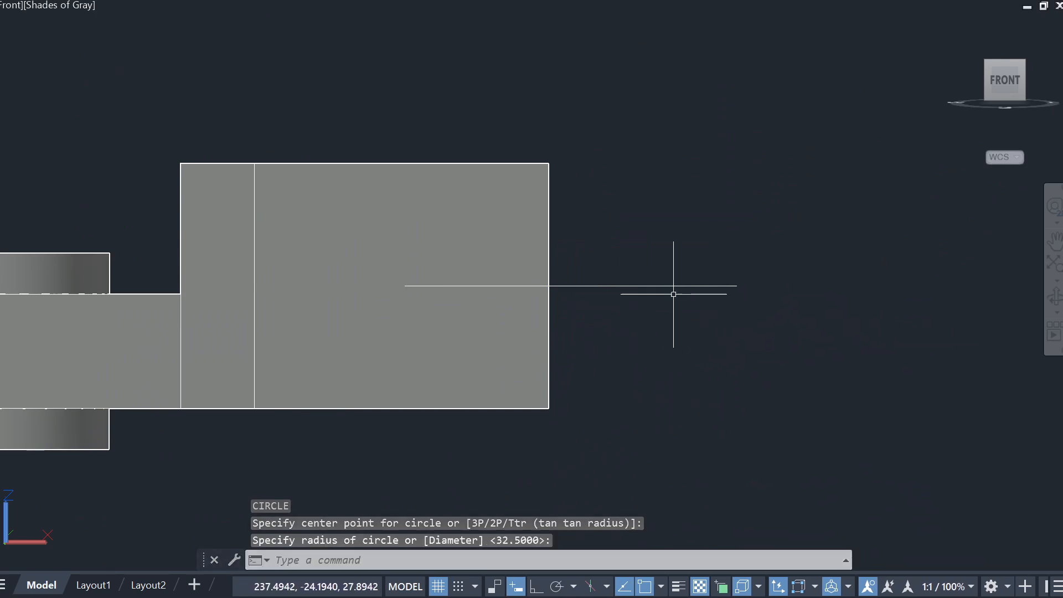
Step: Check the trial circle's orientation at the arm's end in a 3D view and erase it
shift+middle_drag(641, 290, 669, 440)
scroll(681, 442, down, 3)
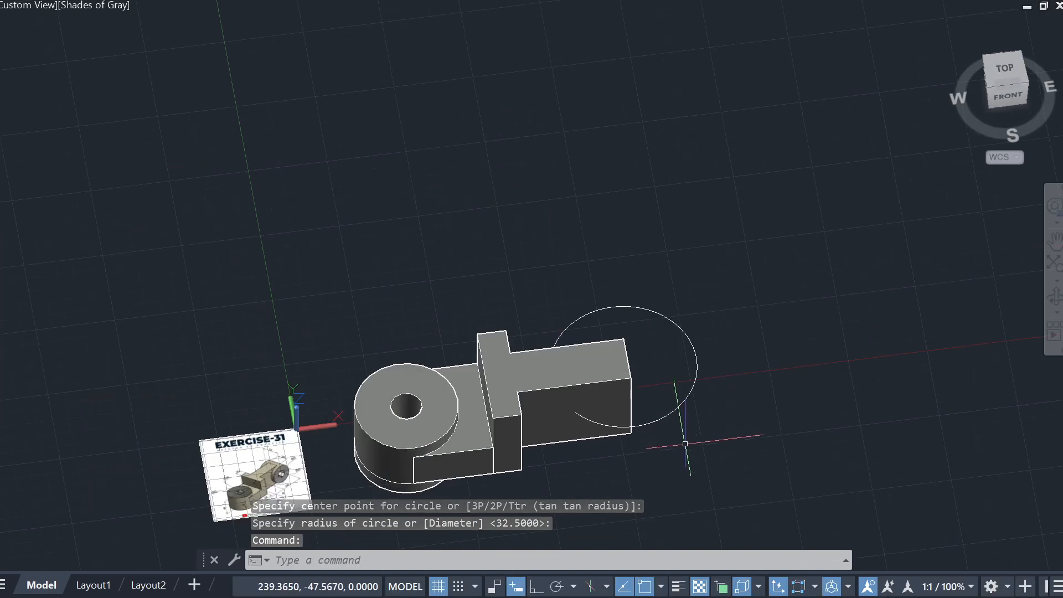
click(705, 427)
click(672, 397)
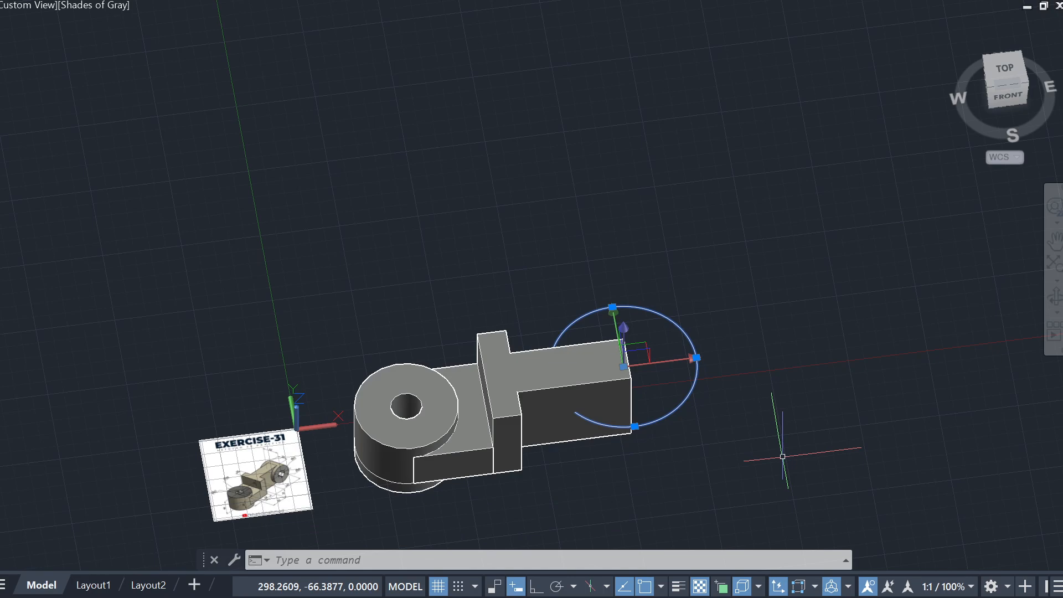
key(Delete)
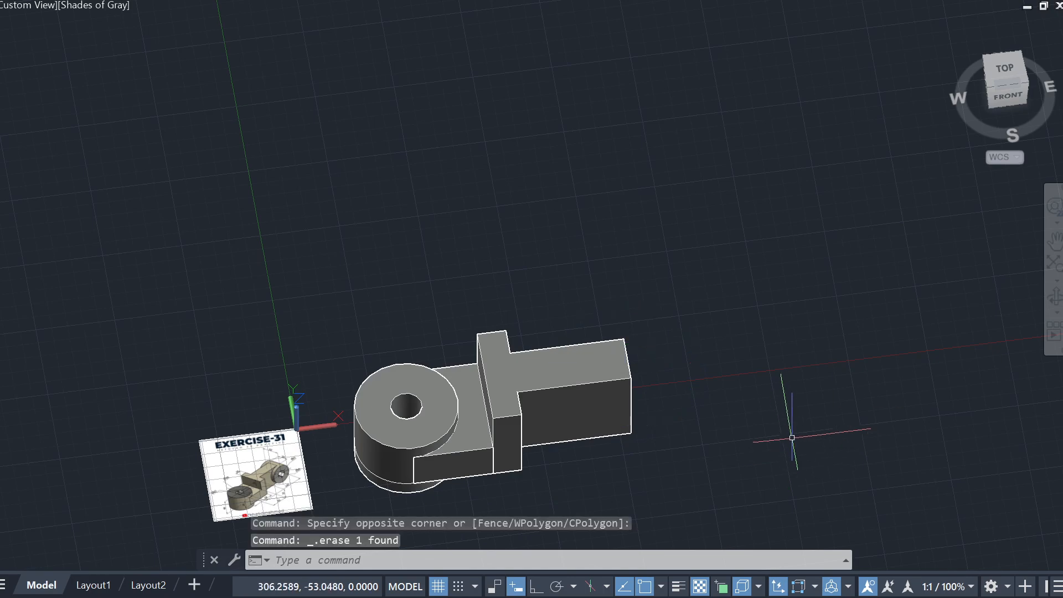
Step: Align the UCS to the arm's large front side face with the Face option, accepting the default orientation
scroll(719, 477, up, 2)
middle_drag(598, 436, 680, 272)
scroll(680, 272, up, 1)
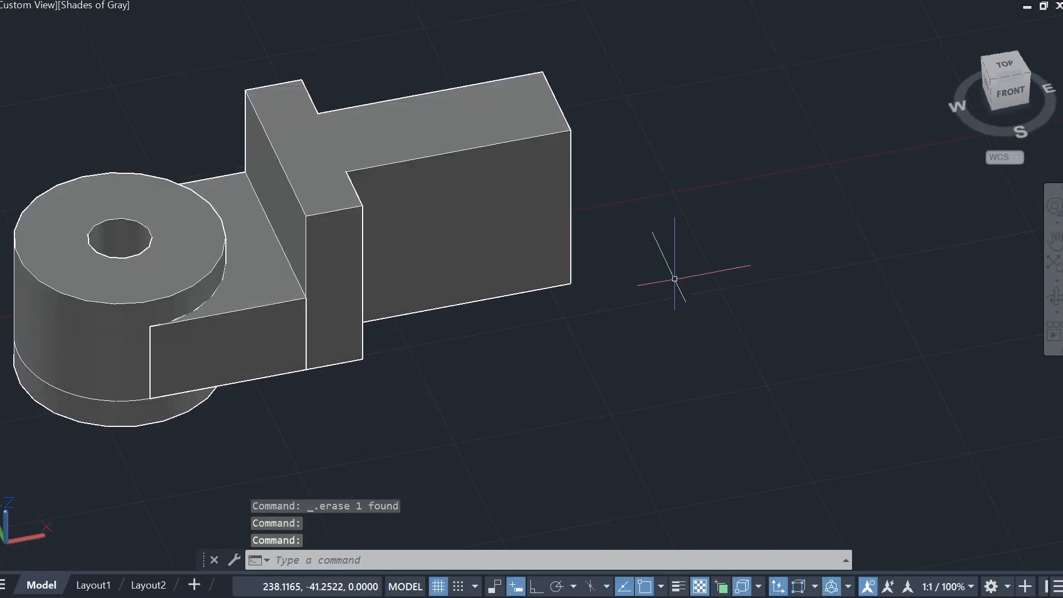
text(u)
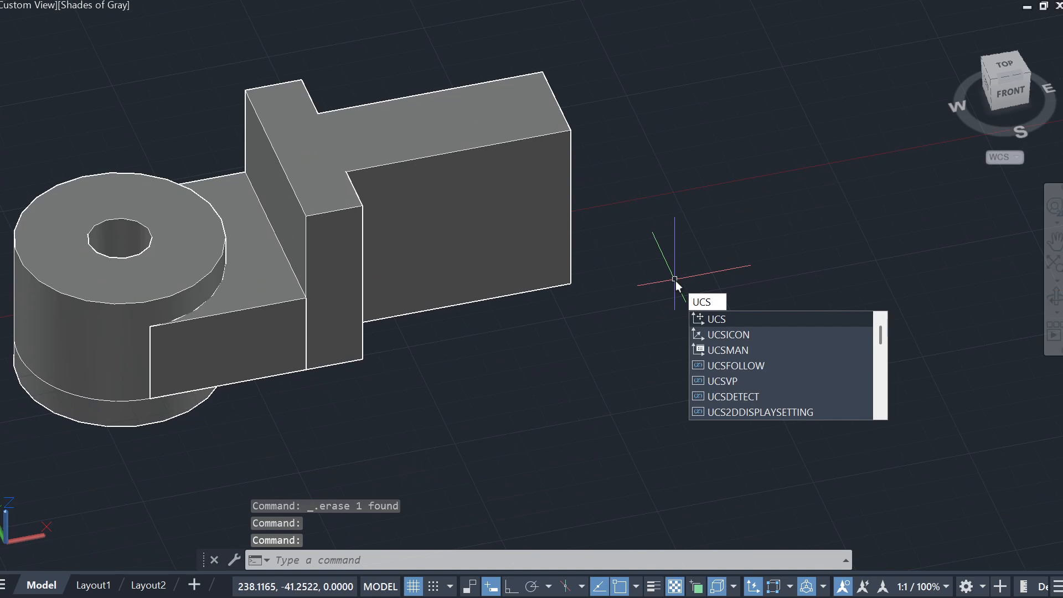
key(Escape)
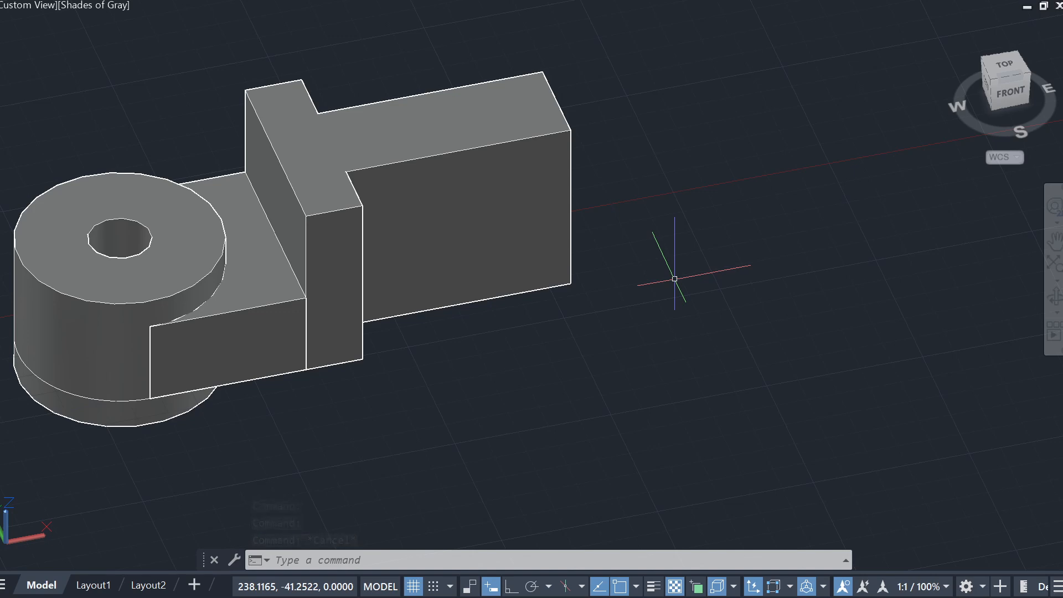
key(Escape)
key(Escape)
text(UCS)
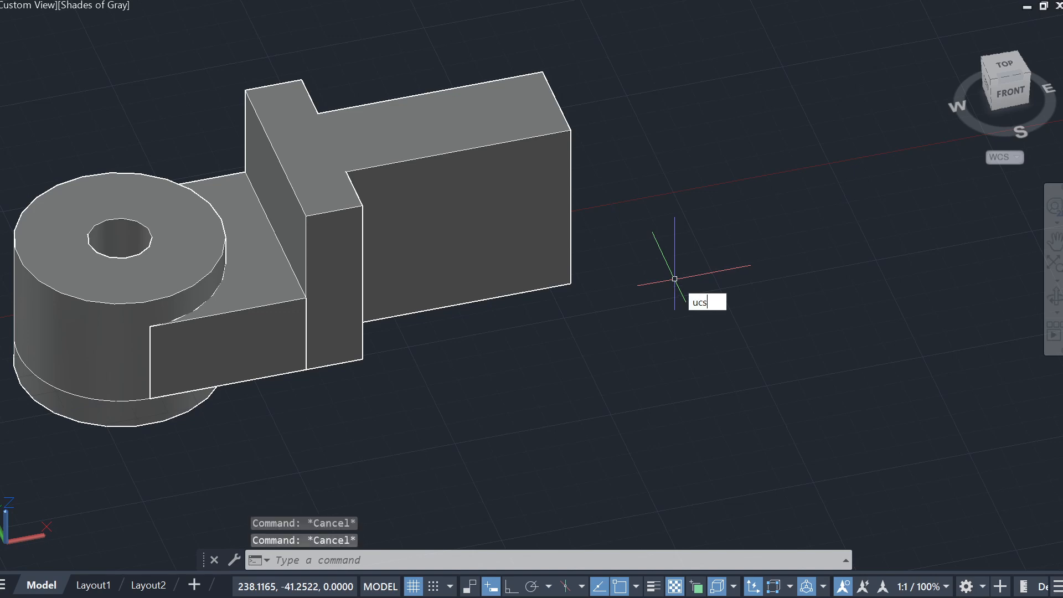
key(Return)
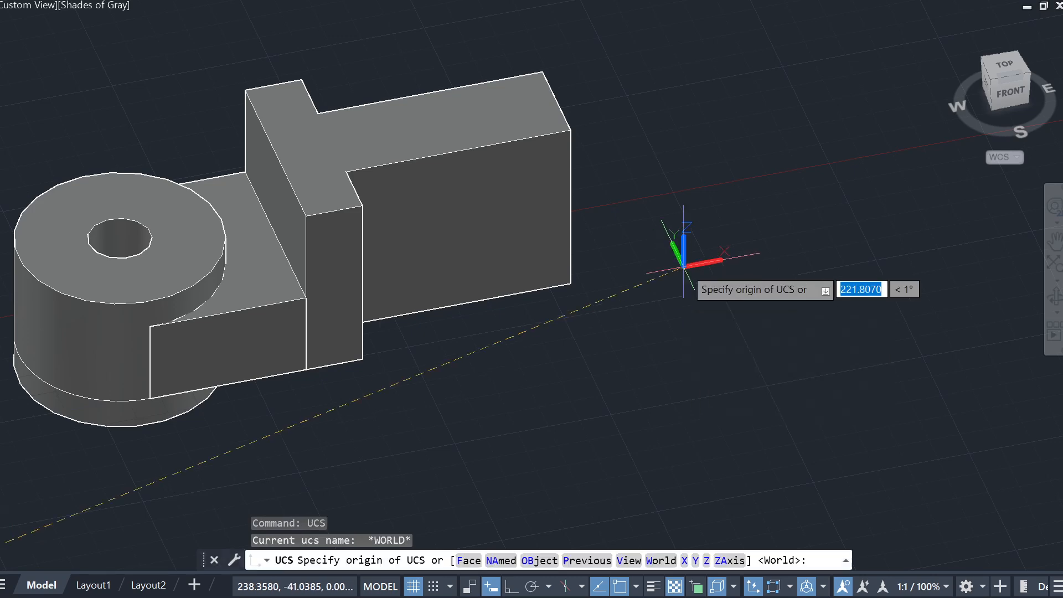
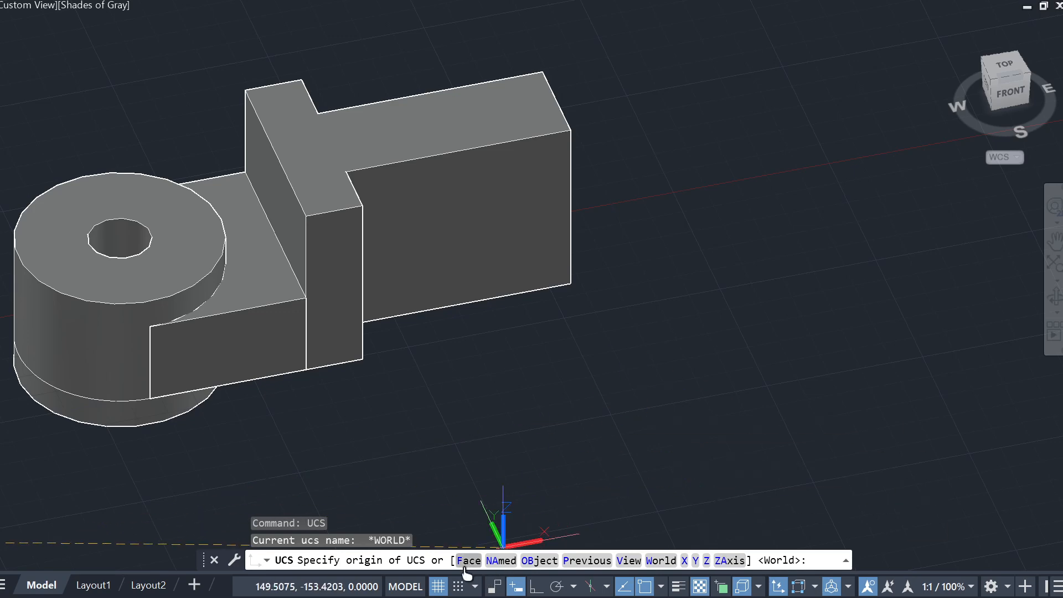
text(f)
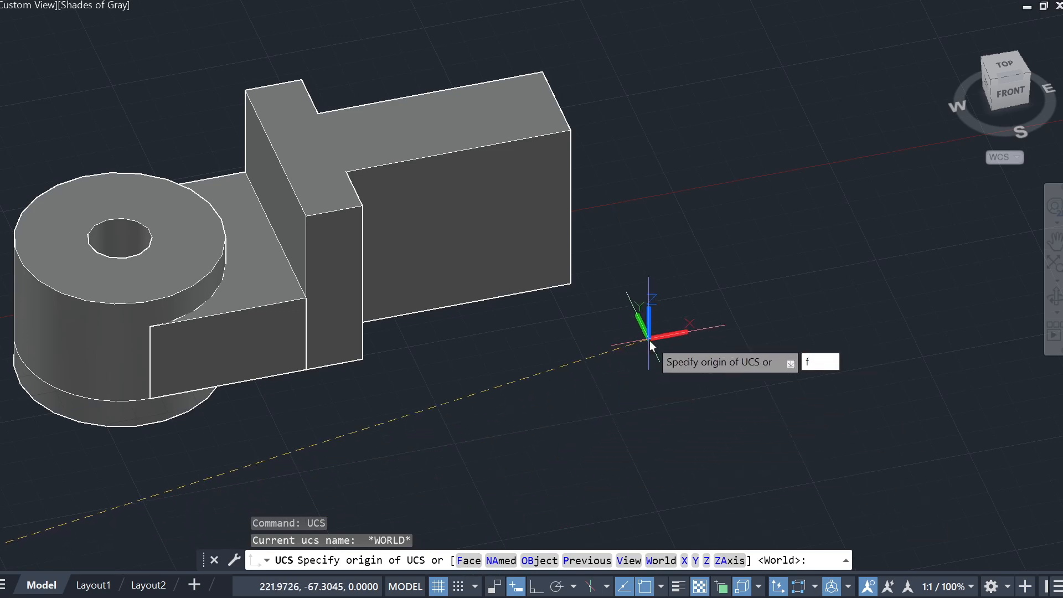
key(Return)
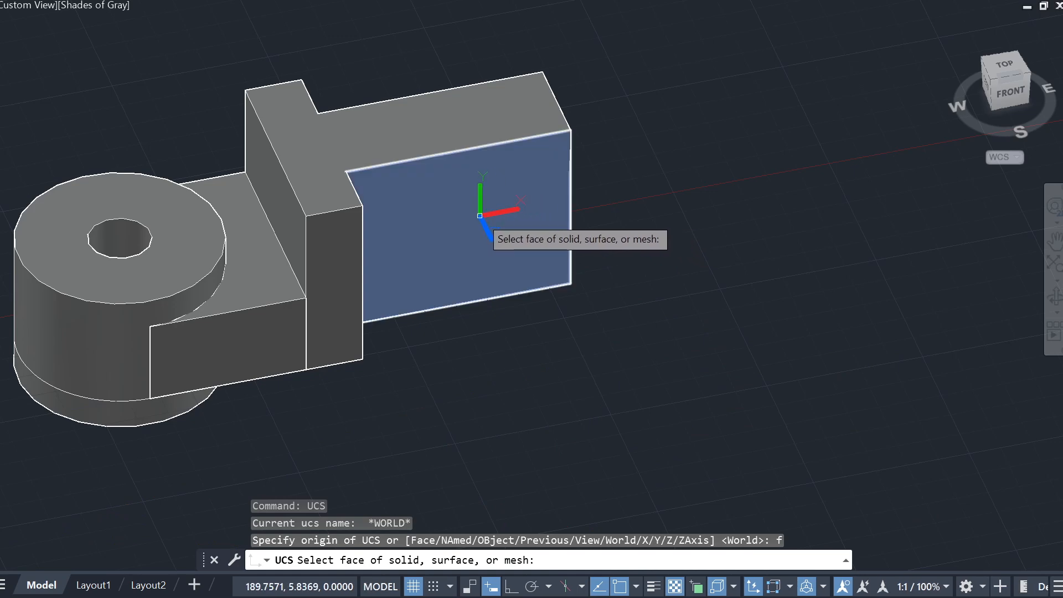
click(506, 219)
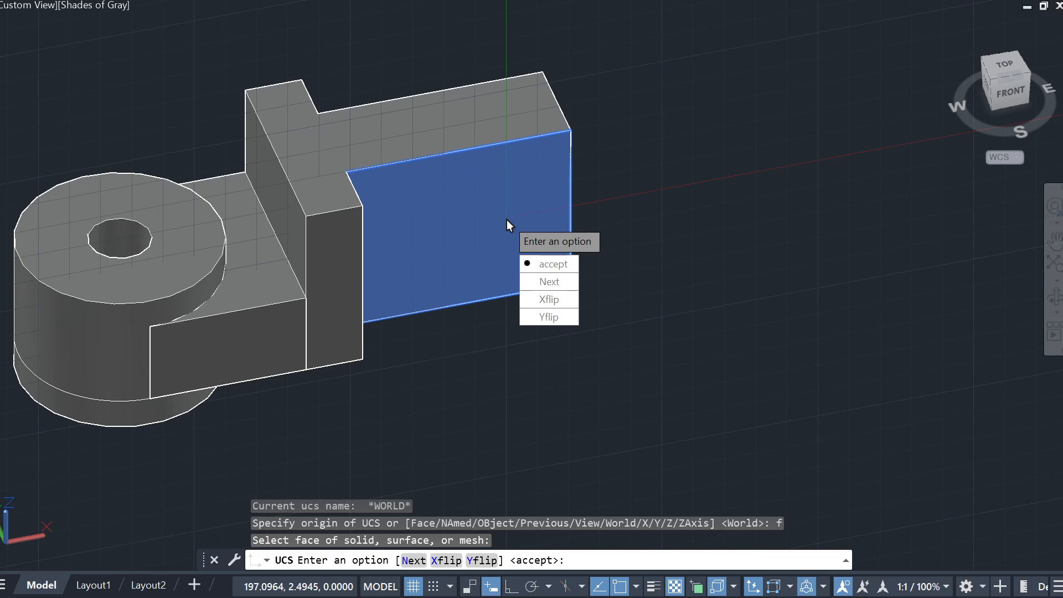
key(Return)
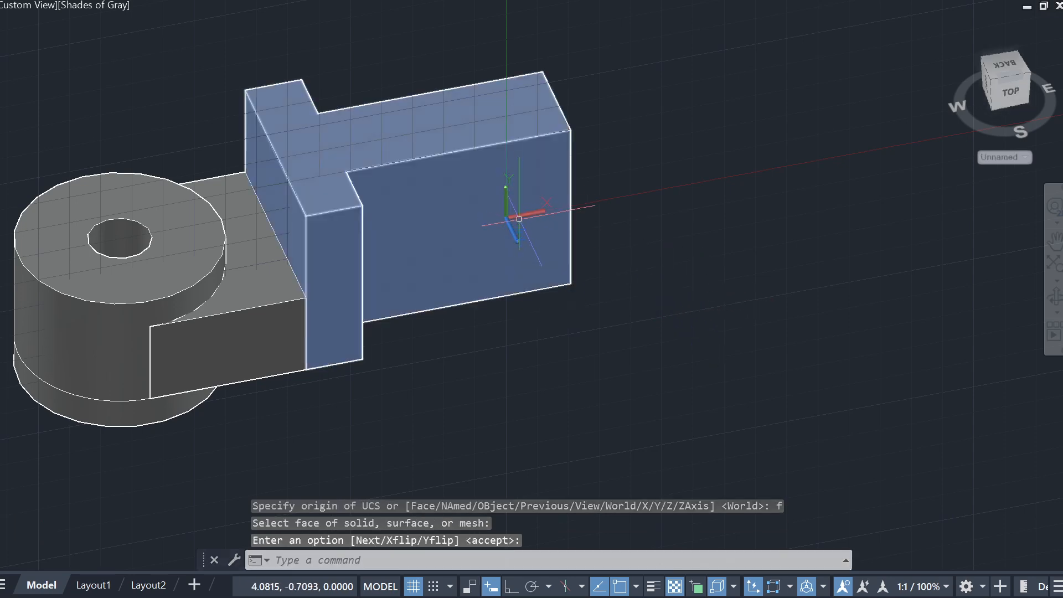
Step: Try drawing a circle beside the arm in the new UCS plane and cancel it
scroll(533, 213, up, 3)
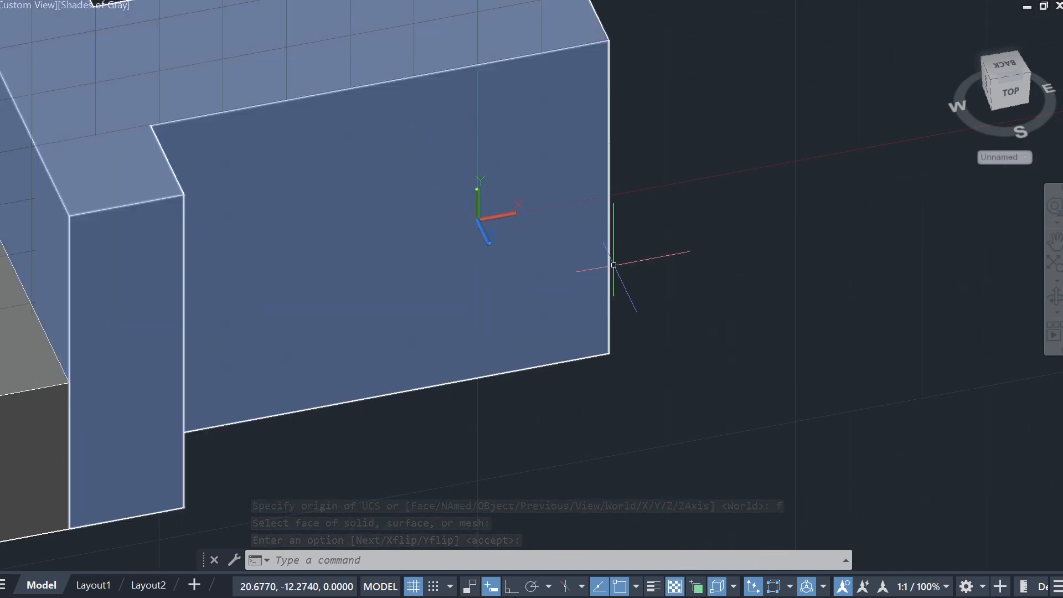
scroll(602, 249, down, 4)
middle_drag(712, 238, 573, 269)
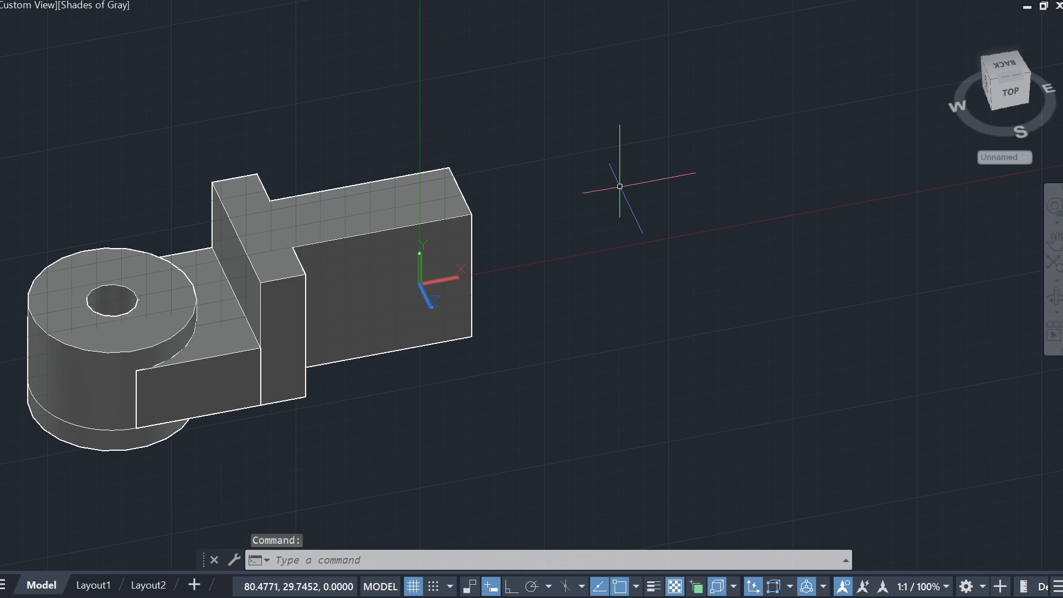
shift+middle_drag(606, 287, 566, 299)
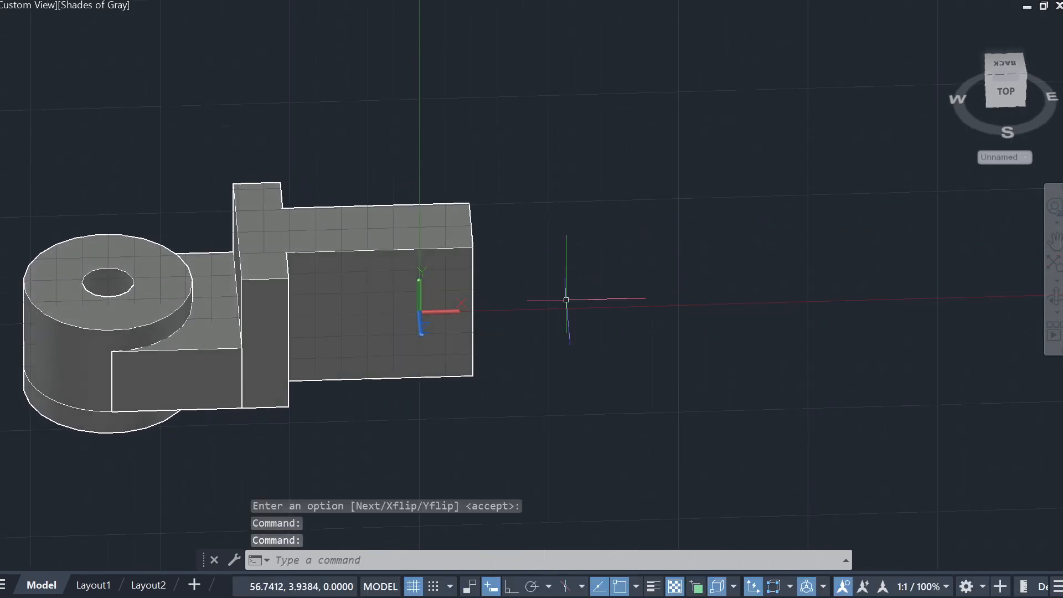
scroll(501, 416, up, 2)
shift+middle_drag(500, 415, 532, 389)
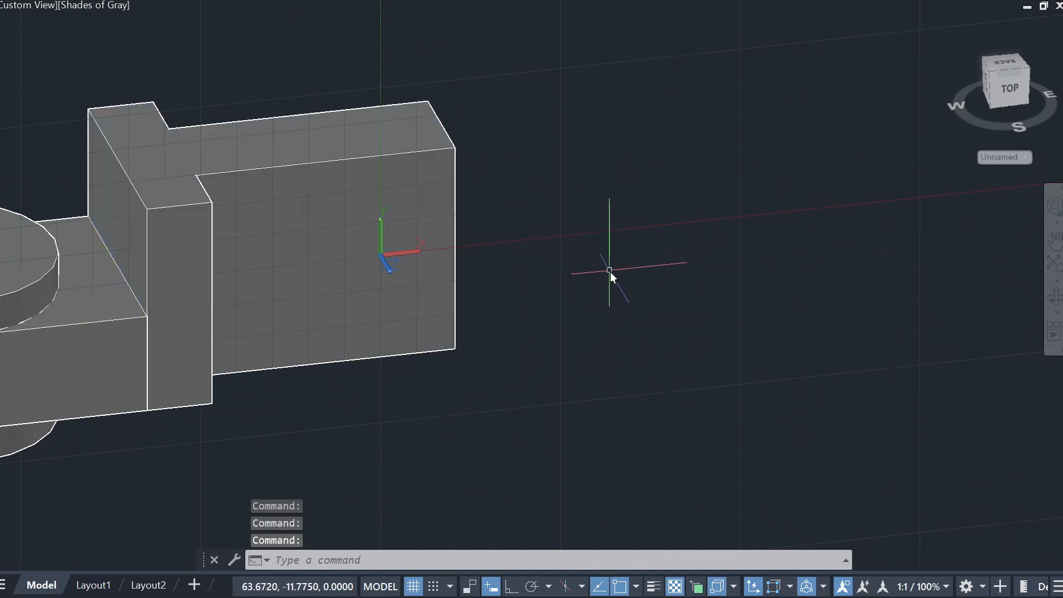
text(c)
key(Return)
click(569, 196)
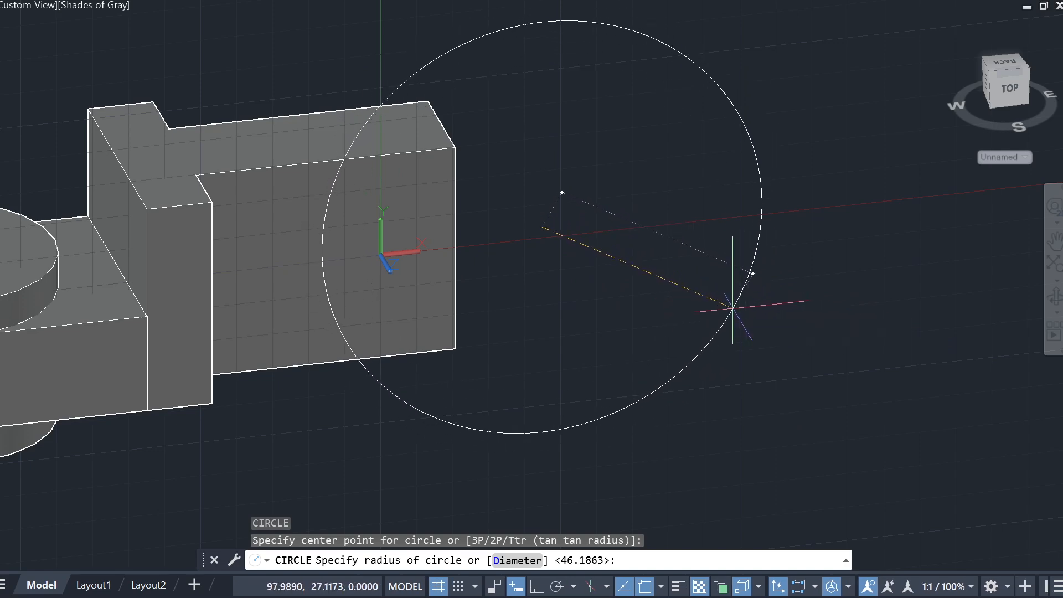
key(Escape)
click(1022, 158)
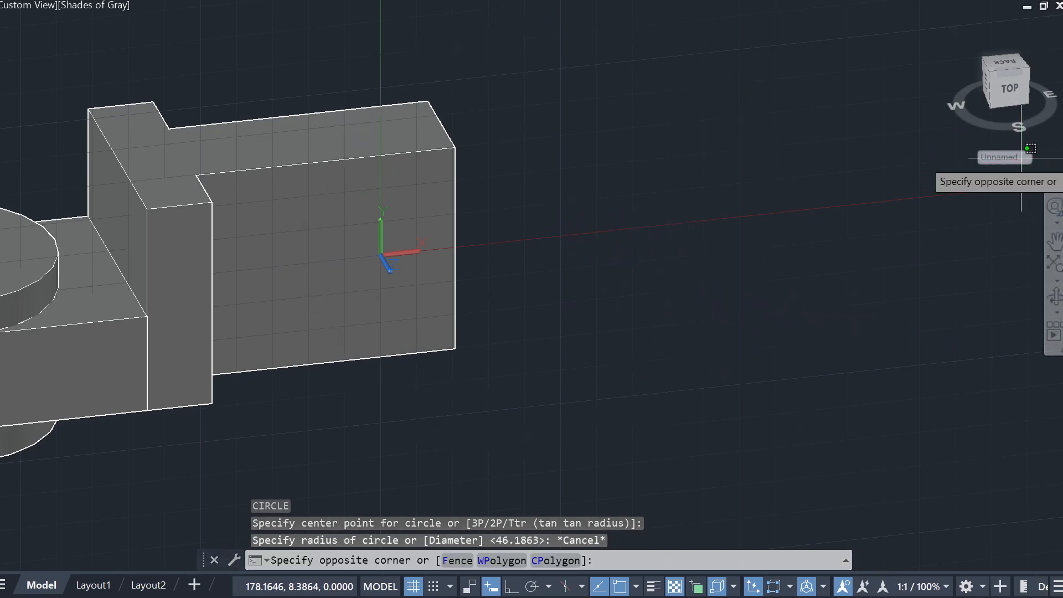
key(Escape)
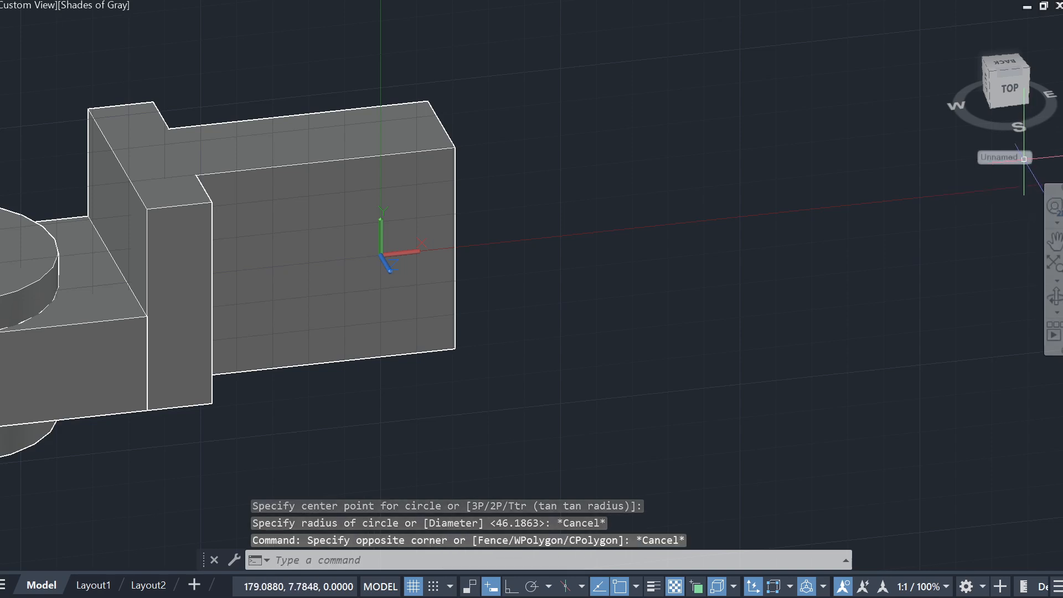
key(Escape)
click(1028, 160)
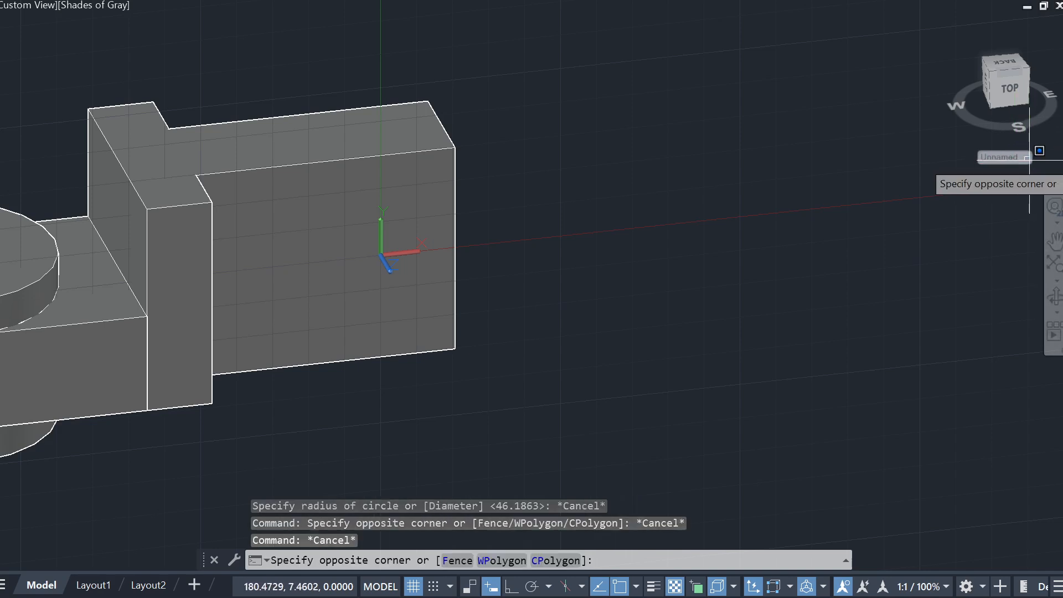
click(1028, 160)
key(Escape)
click(1027, 158)
click(1026, 156)
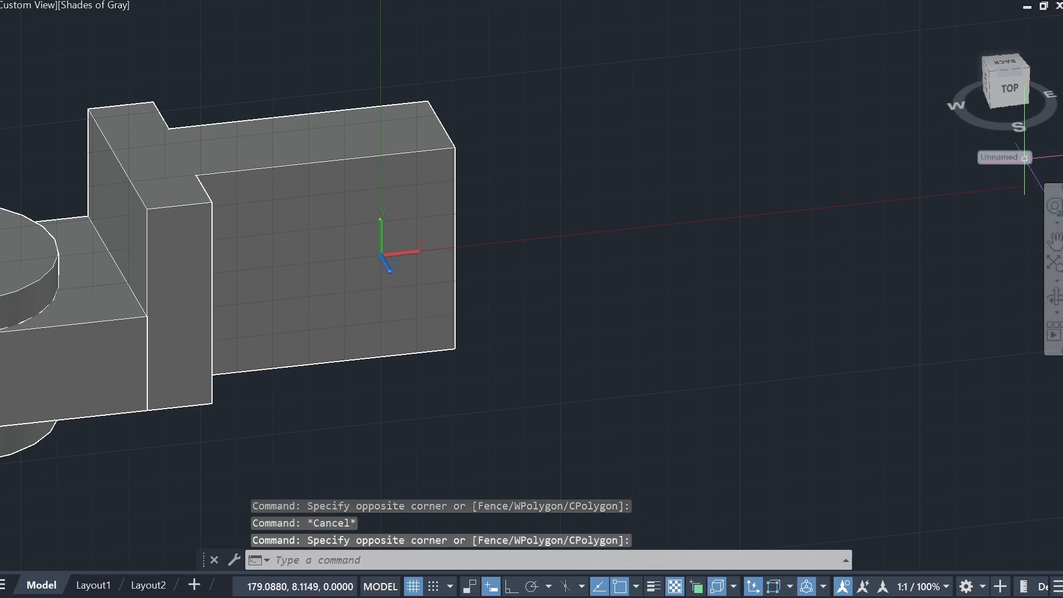
Step: Examine the reference drawing for the hole and outer diameters of the cylinder at the arm's end
key(Escape)
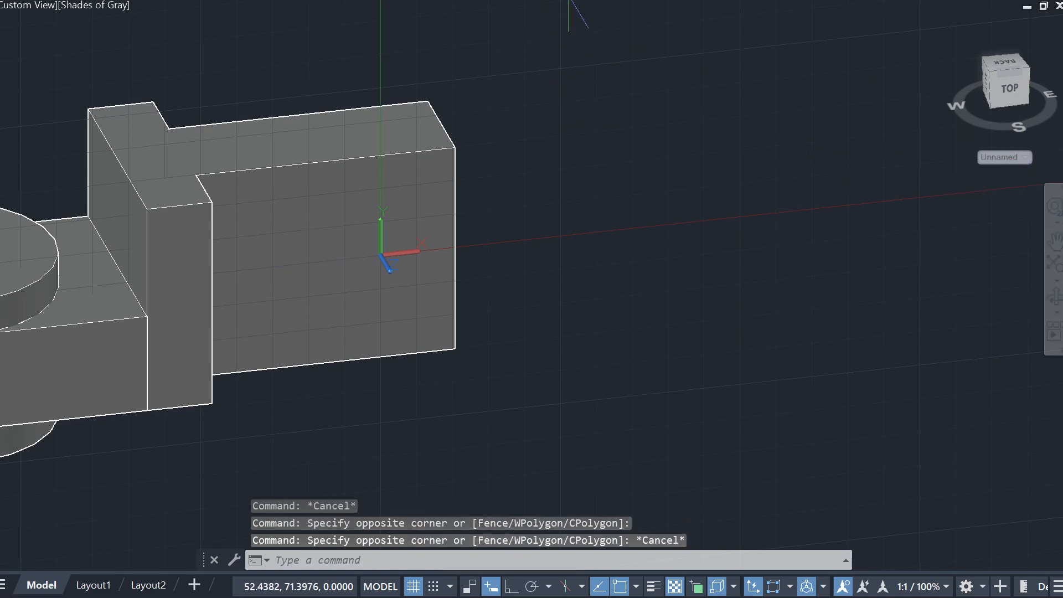
key(Escape)
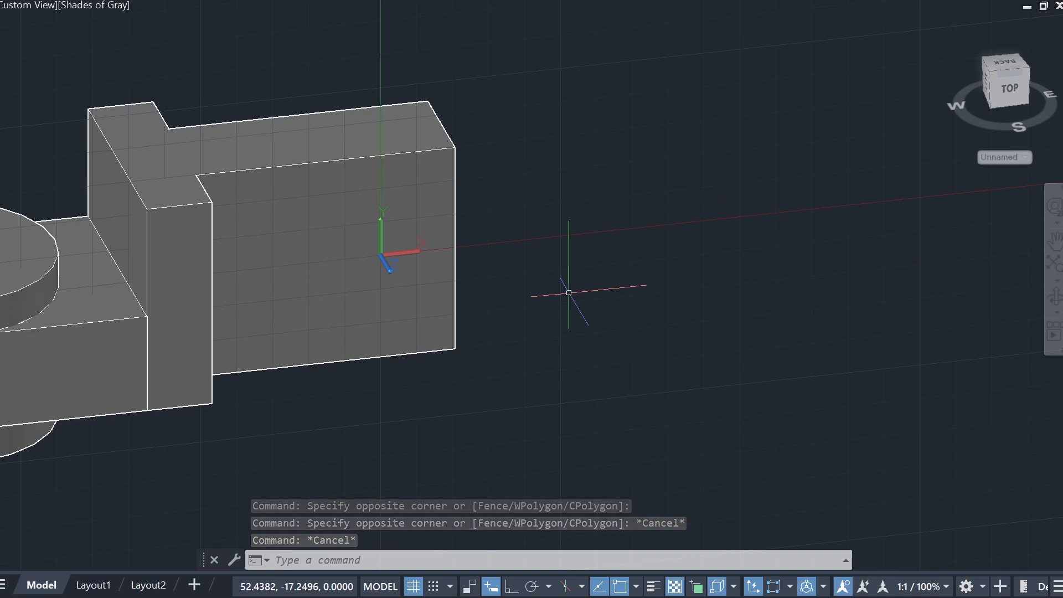
key(Escape)
middle_drag(570, 274, 539, 298)
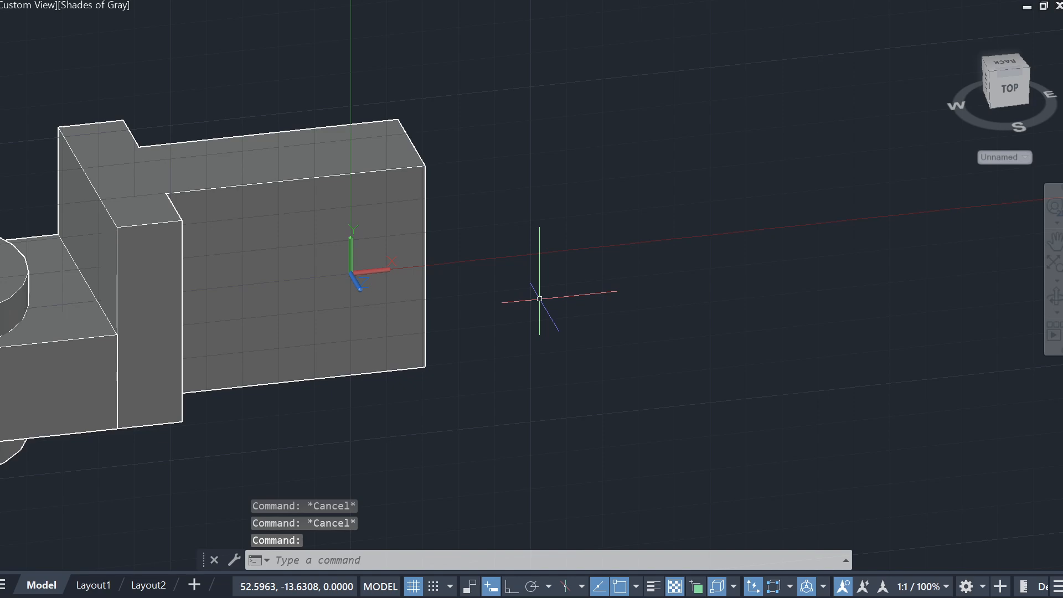
key(Escape)
middle_drag(292, 391, 530, 390)
scroll(529, 390, down, 4)
scroll(222, 420, up, 4)
shift+middle_drag(344, 405, 327, 465)
scroll(328, 432, up, 5)
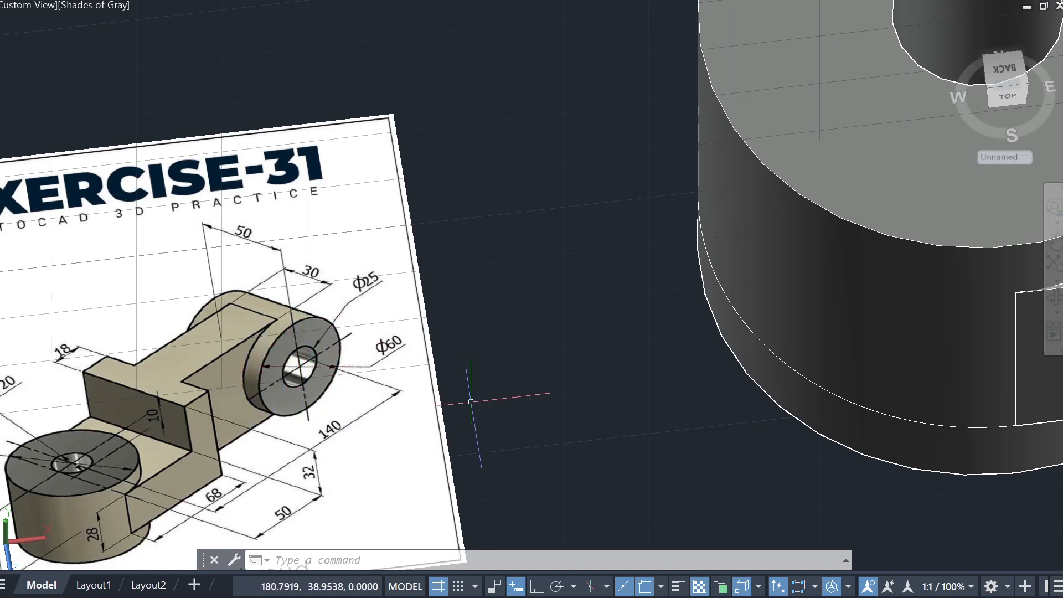
Step: Review which 3D object snap modes are enabled while a circle at the arm's end is started, and cancel the circle
scroll(470, 409, down, 5)
middle_drag(604, 421, 95, 377)
scroll(588, 387, down, 1)
middle_drag(594, 388, 169, 474)
shift+middle_drag(543, 401, 568, 310)
middle_drag(617, 270, 418, 443)
scroll(420, 441, up, 2)
text(c)
key(Return)
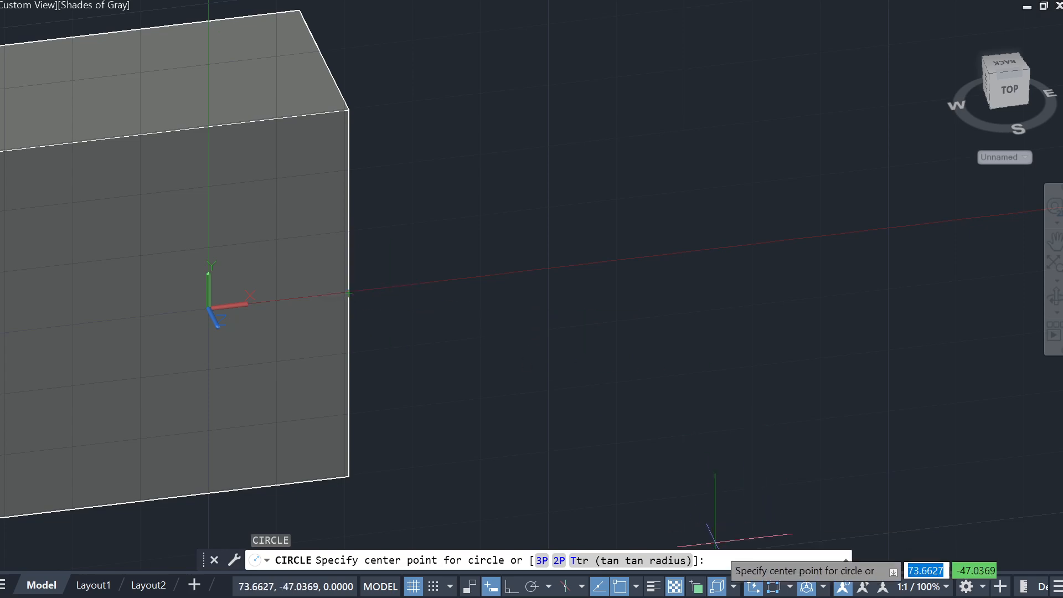
click(636, 587)
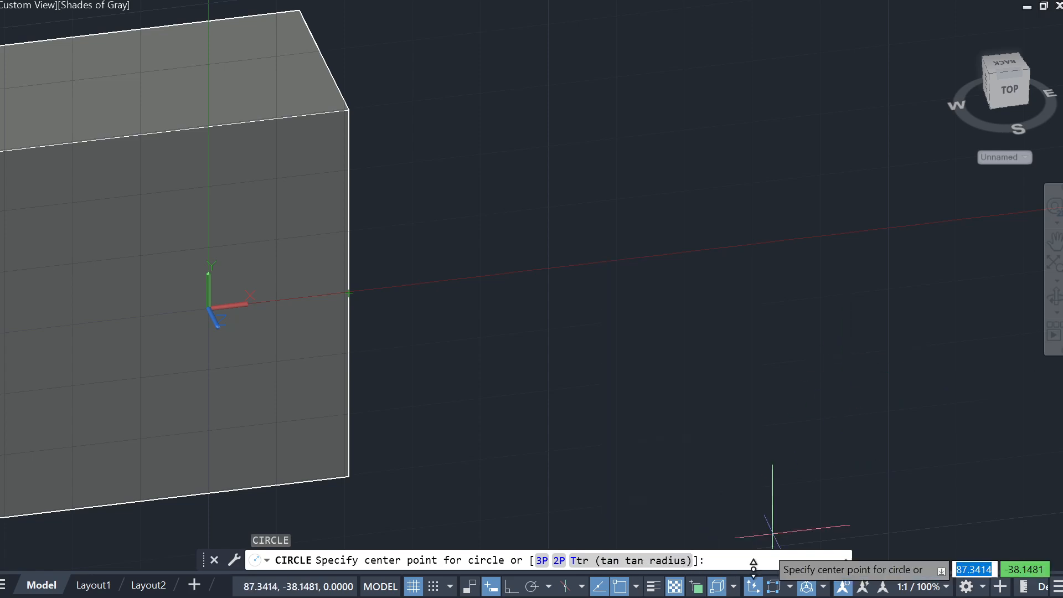
click(732, 588)
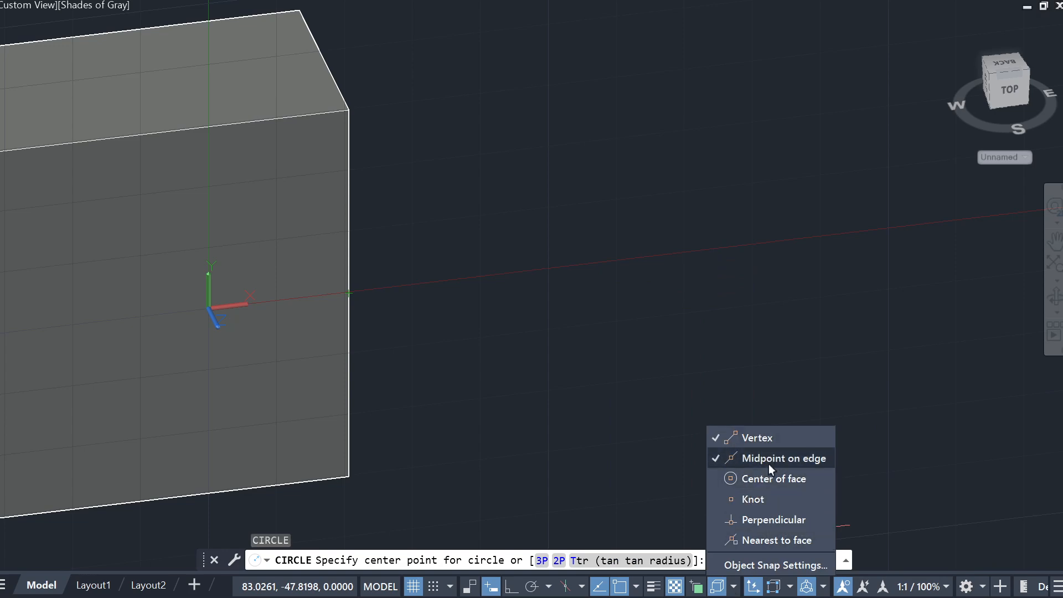
click(734, 588)
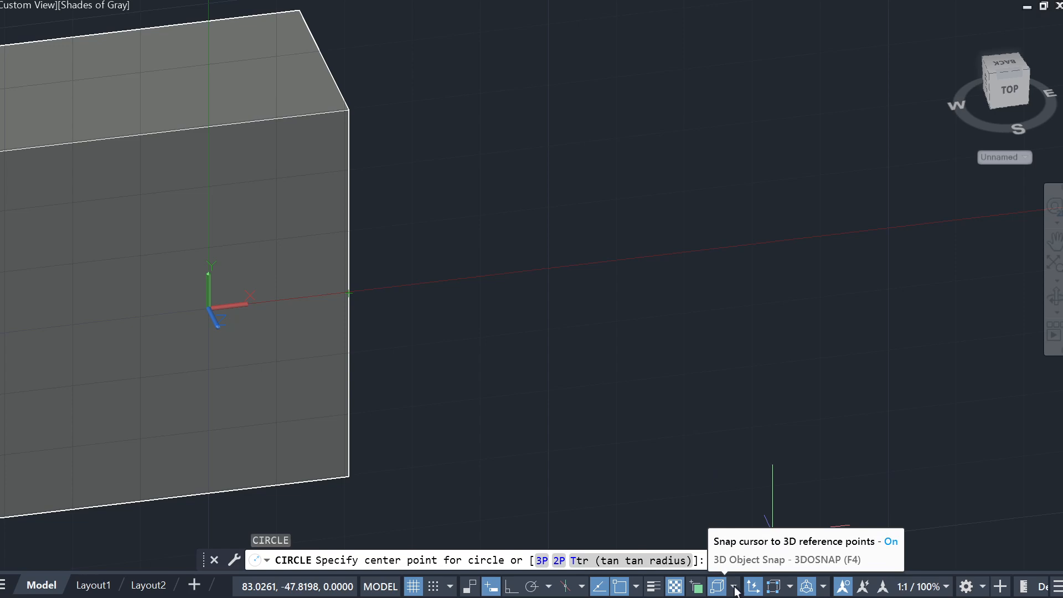
click(734, 589)
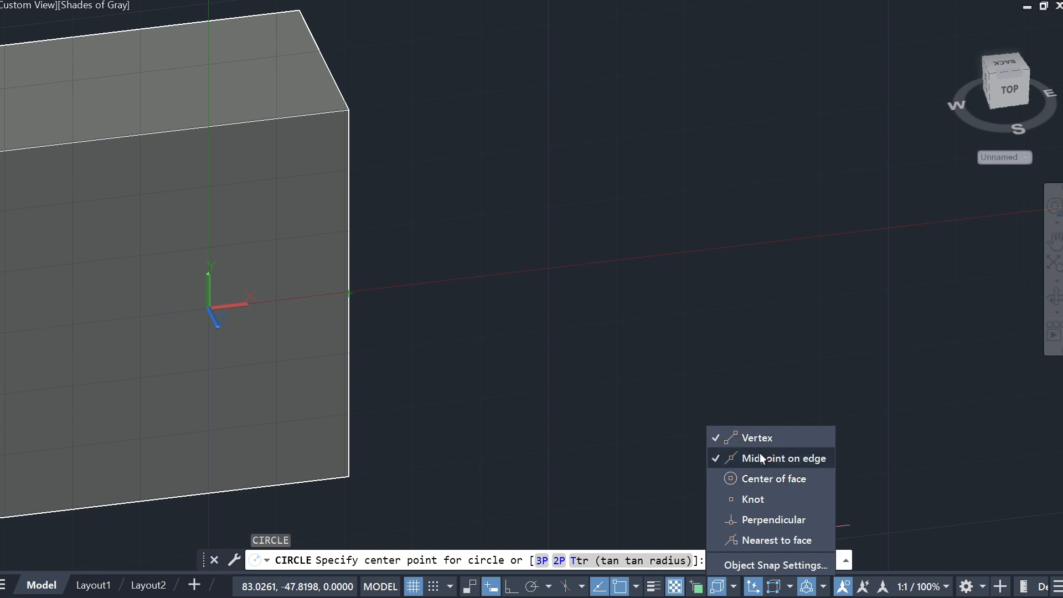
click(729, 446)
key(Escape)
key(space)
key(Escape)
key(space)
key(Escape)
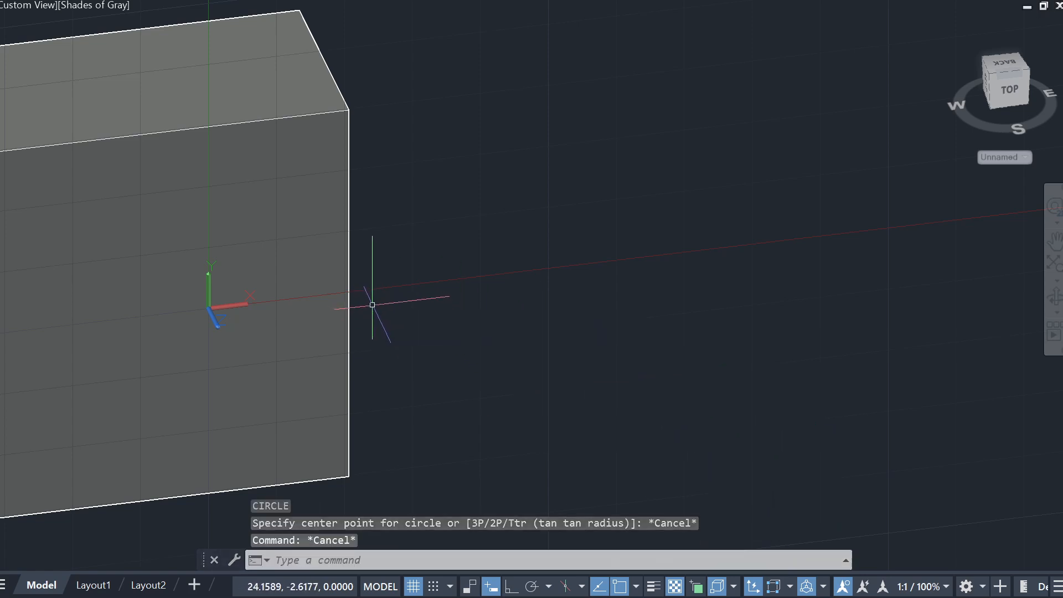
Step: Draw a circle of diameter 25 centred on the midpoint of the arm's front vertical end edge
key(space)
click(349, 294)
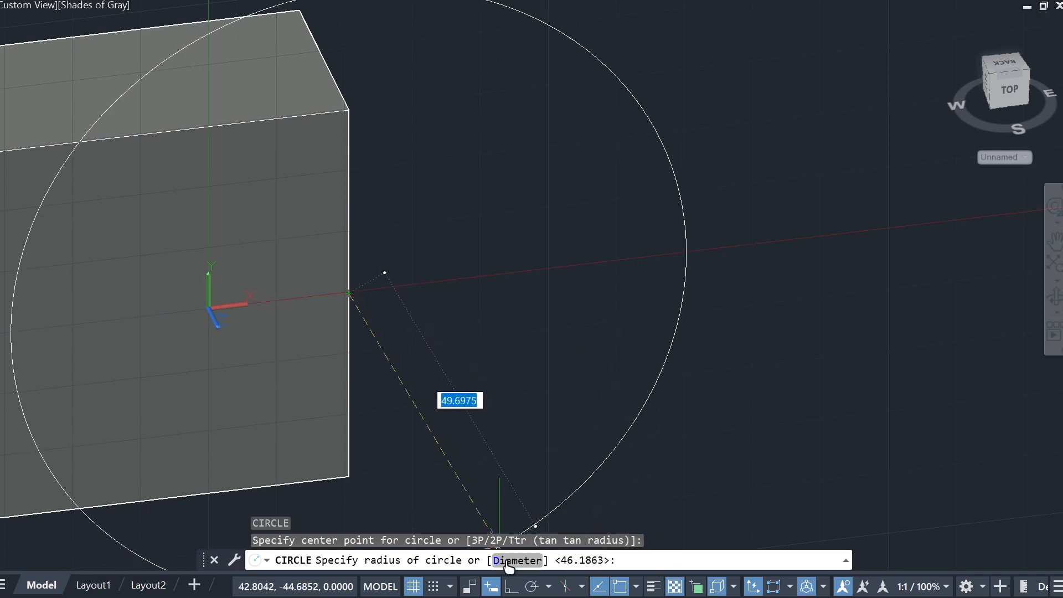
click(510, 563)
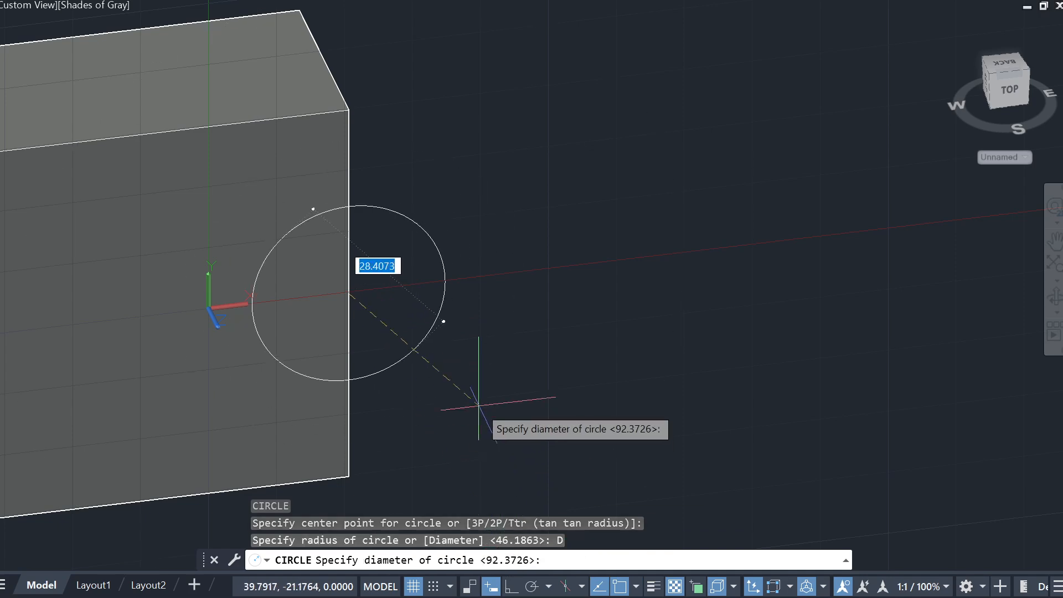
text(25)
key(Return)
key(Escape)
scroll(332, 374, down, 3)
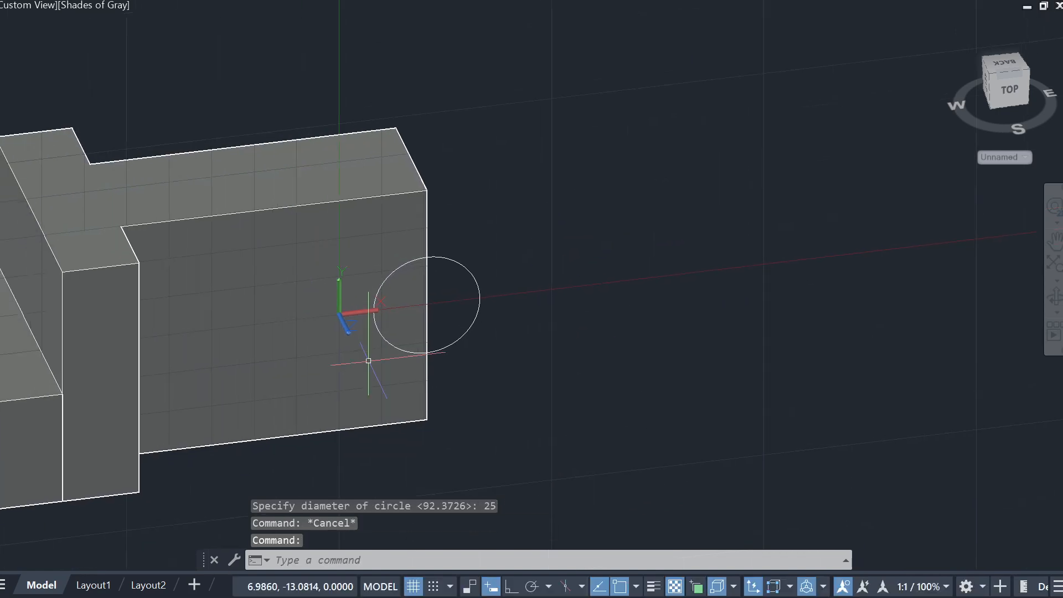
key(Escape)
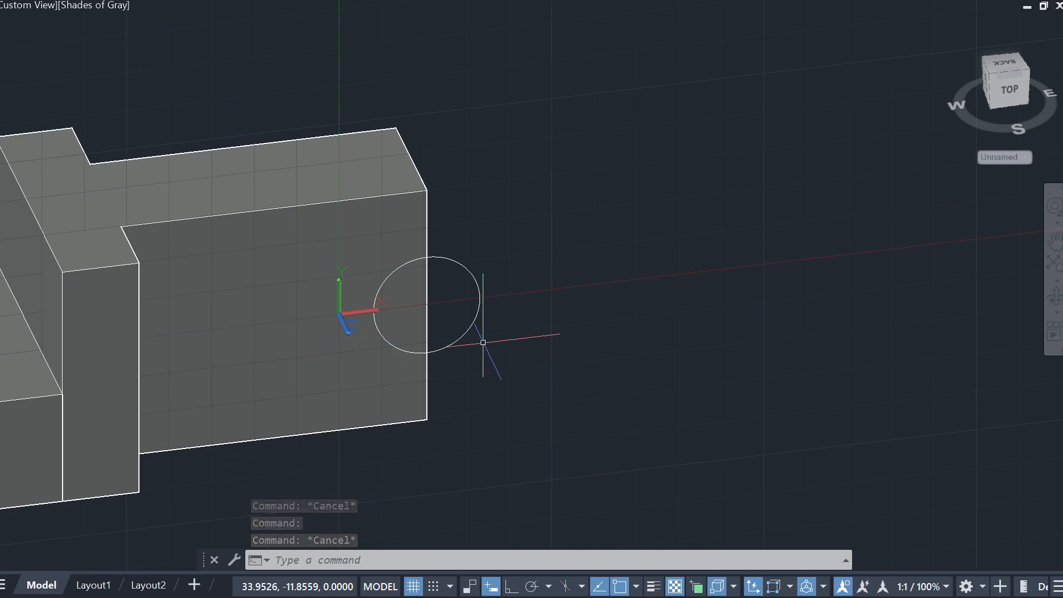
key(Escape)
Step: Check the outer cylinder diameter in the reference drawing and draw a circle of radius 30 concentric with the 25-diameter circle
middle_drag(240, 438, 502, 412)
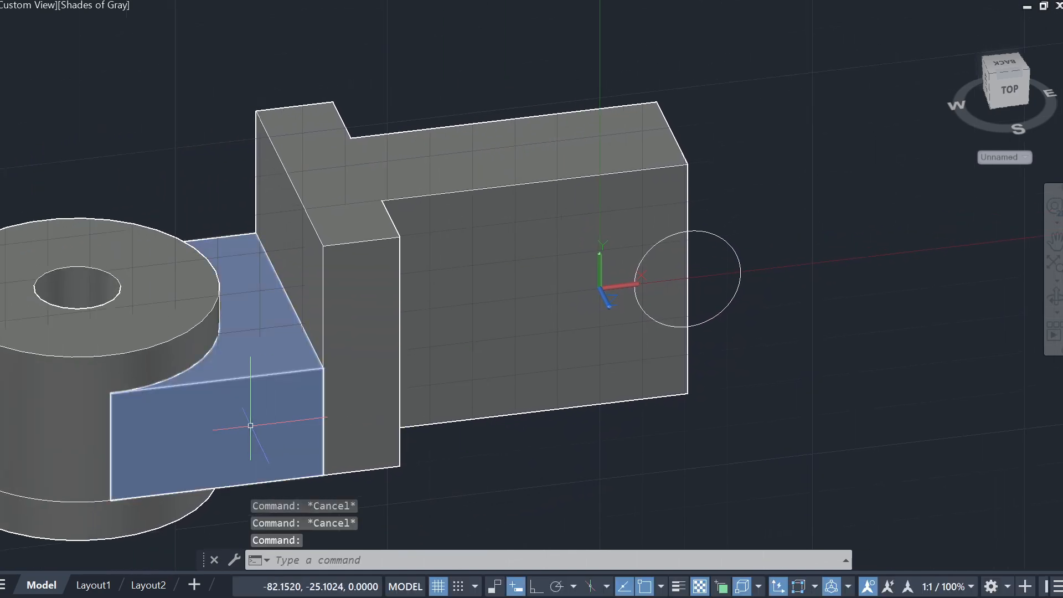
middle_drag(20, 461, 338, 397)
scroll(179, 413, down, 4)
scroll(628, 332, up, 3)
middle_drag(159, 404, 420, 343)
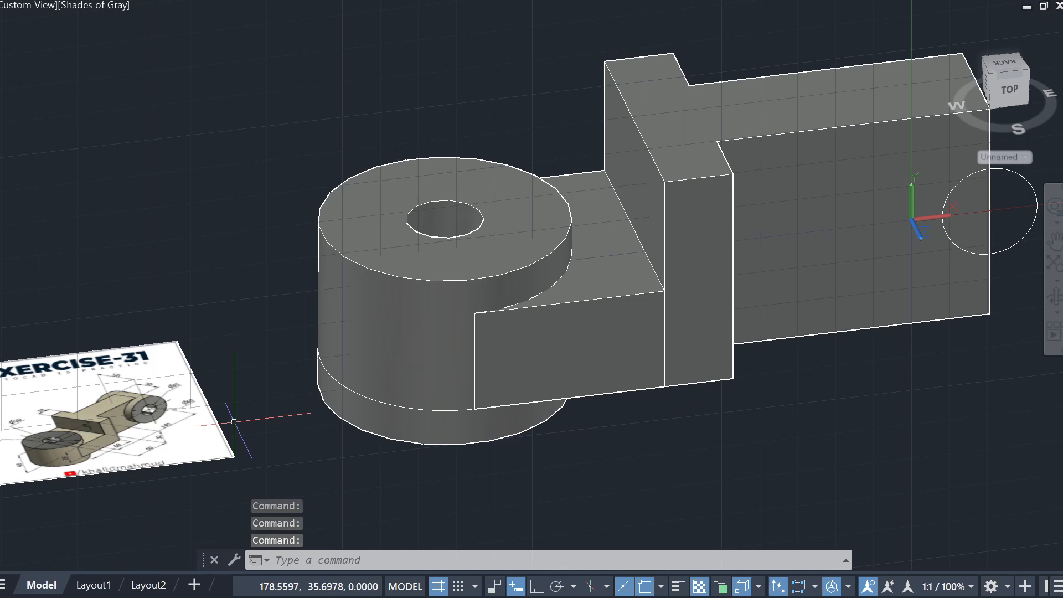
scroll(212, 412, up, 5)
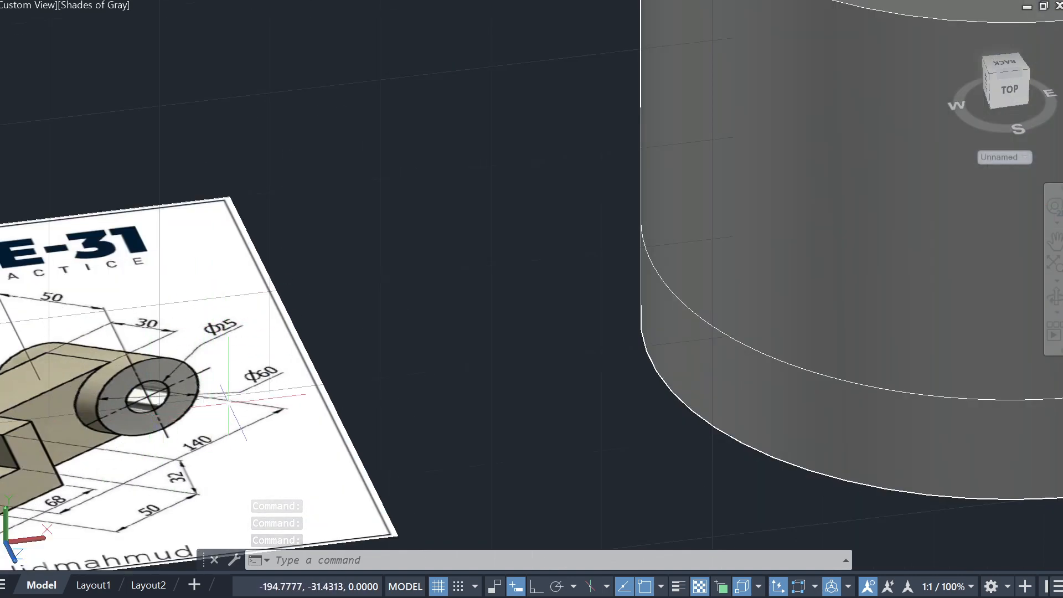
middle_drag(803, 386, 365, 434)
middle_drag(856, 344, 524, 427)
scroll(523, 425, up, 2)
text(c)
key(Return)
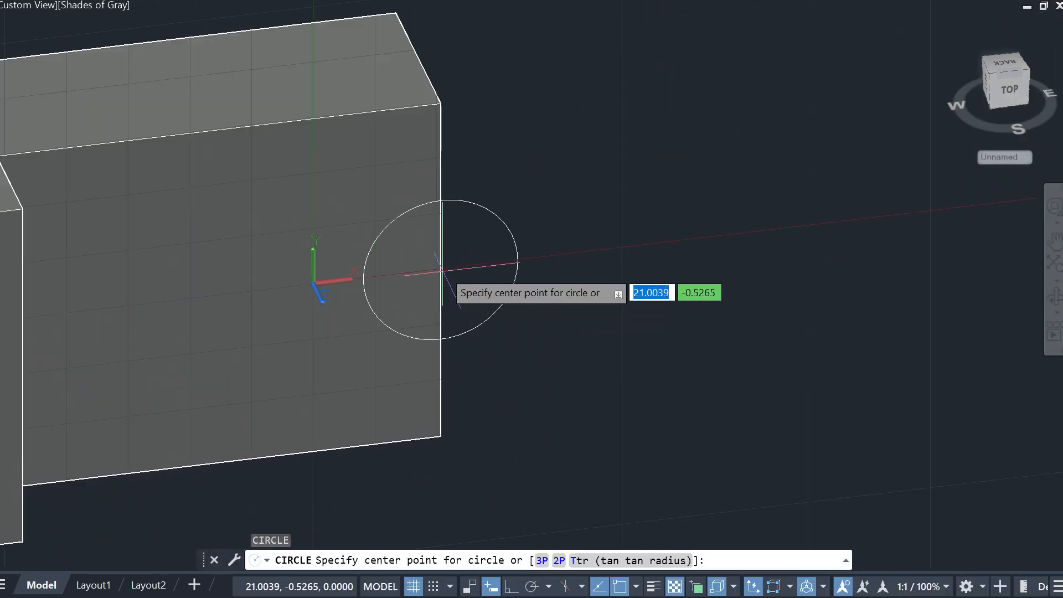
click(441, 269)
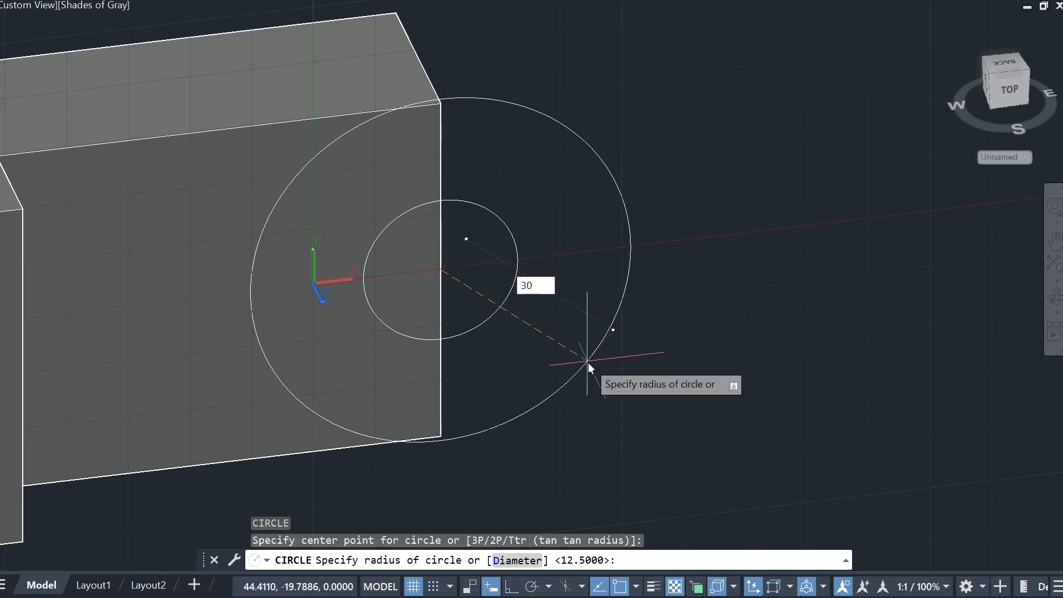
text(30)
key(Return)
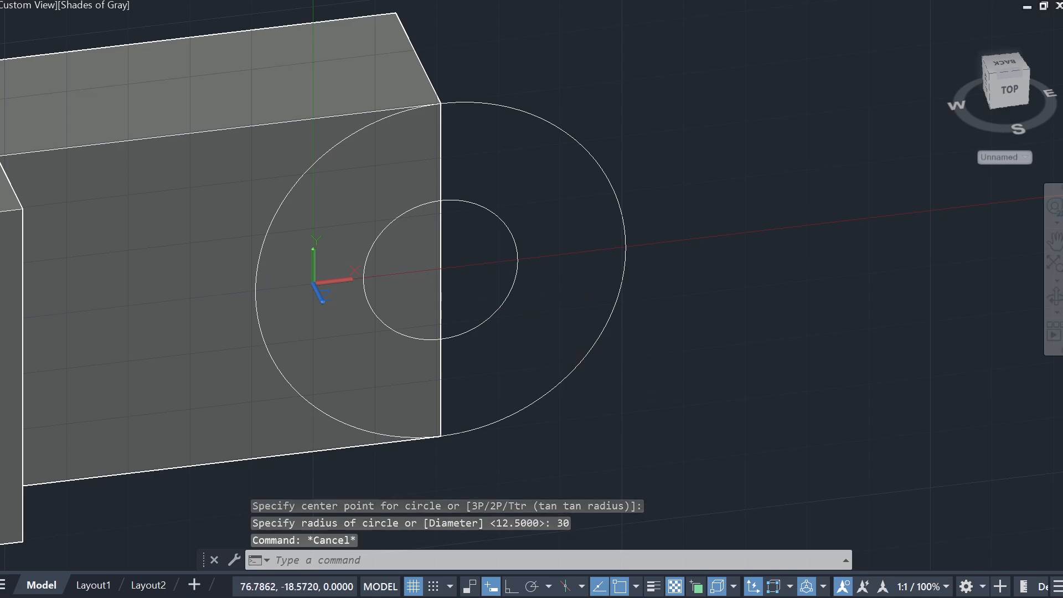
key(Escape)
key(Escape)
Step: Examine the reference drawing for the width dimensions of the cylinder at the arm's end
shift+middle_drag(750, 387, 751, 410)
scroll(721, 416, down, 2)
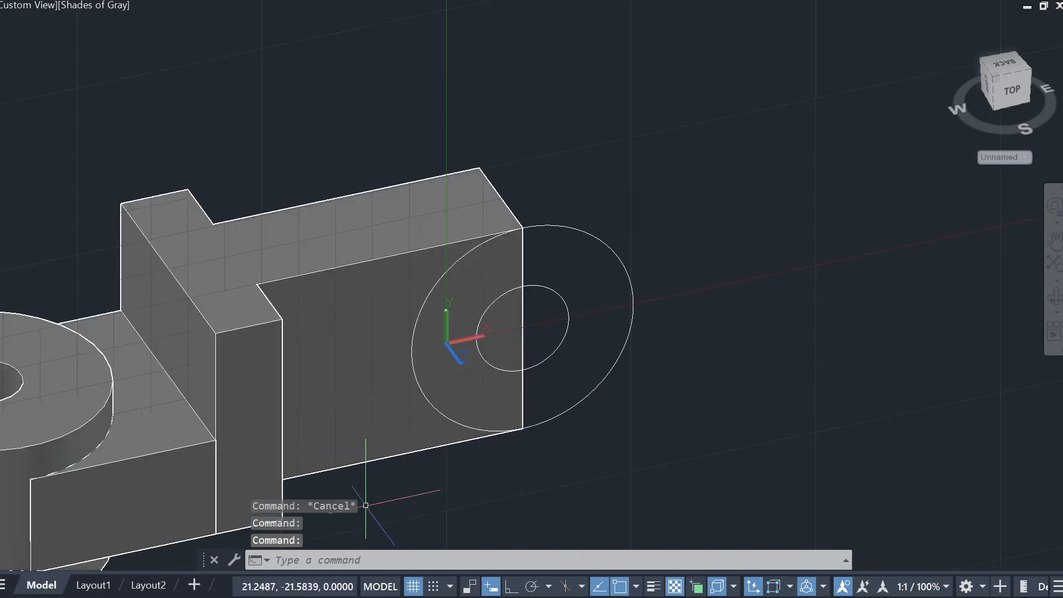
middle_drag(349, 410, 653, 257)
middle_drag(437, 350, 634, 334)
scroll(186, 432, up, 3)
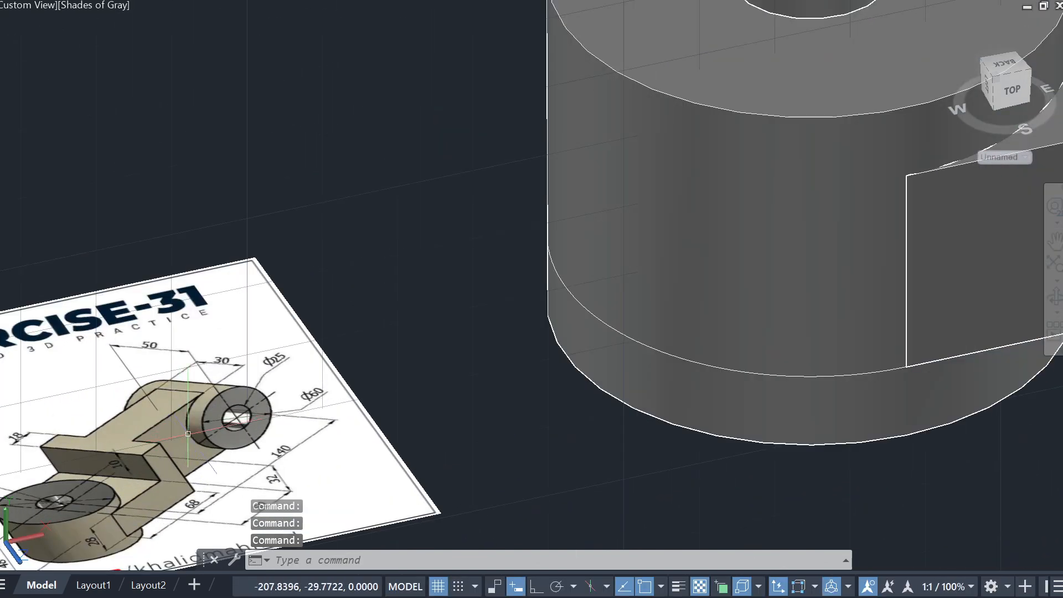
scroll(186, 433, up, 1)
mouse_move(268, 433)
middle_down()
mouse_move(219, 413)
mouse_move(274, 432)
middle_up()
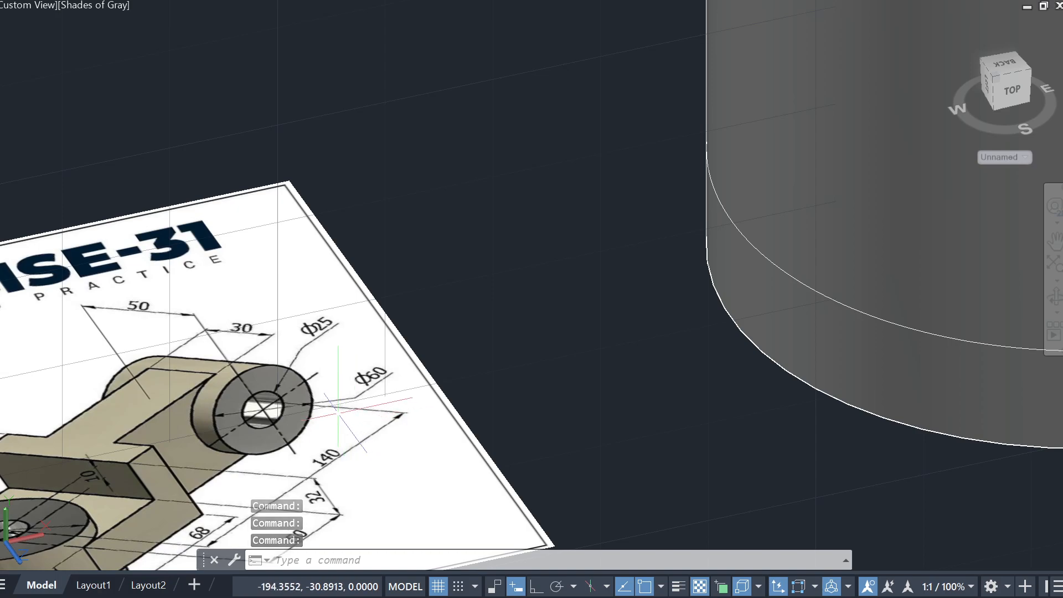
Step: Examine the reference drawing's end-boss dimensions and compare them with the two circles at the arm's free end
scroll(185, 434, down, 2)
shift+middle_drag(184, 435, 159, 470)
middle_drag(142, 432, 321, 401)
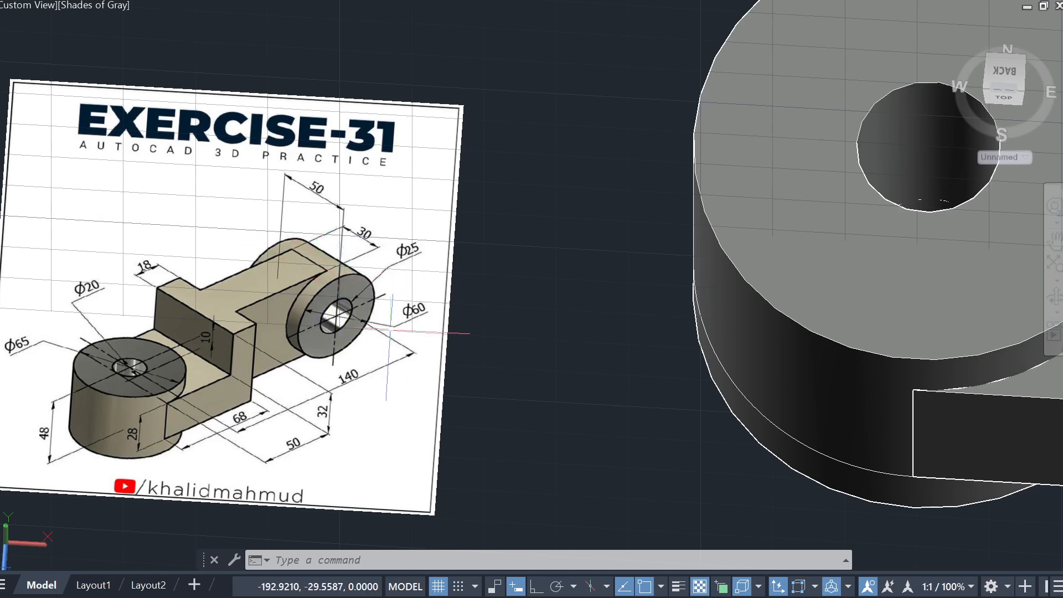
middle_drag(538, 321, 46, 368)
middle_drag(734, 383, 167, 258)
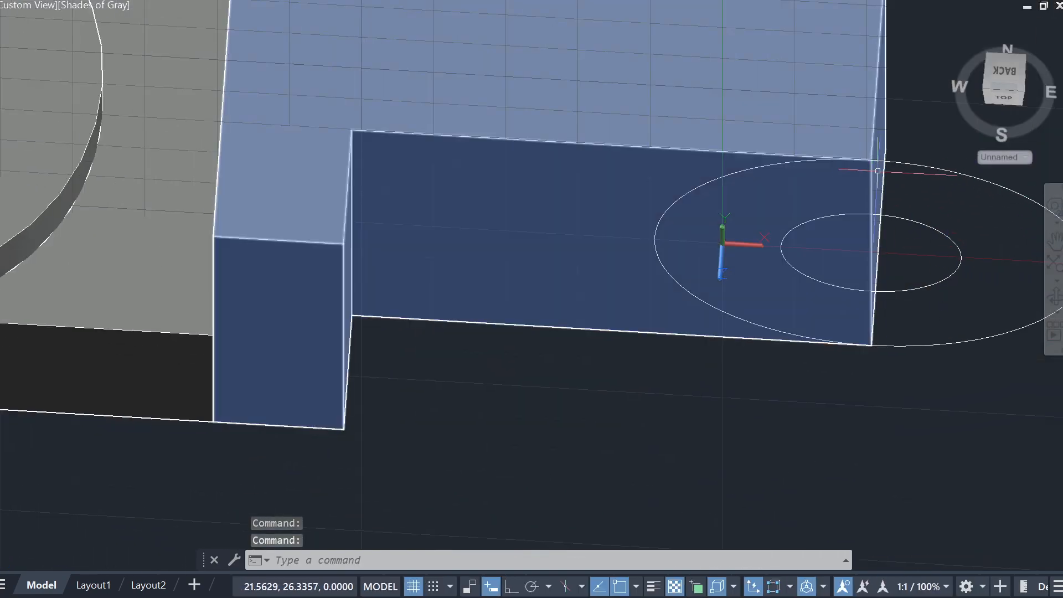
scroll(526, 370, down, 4)
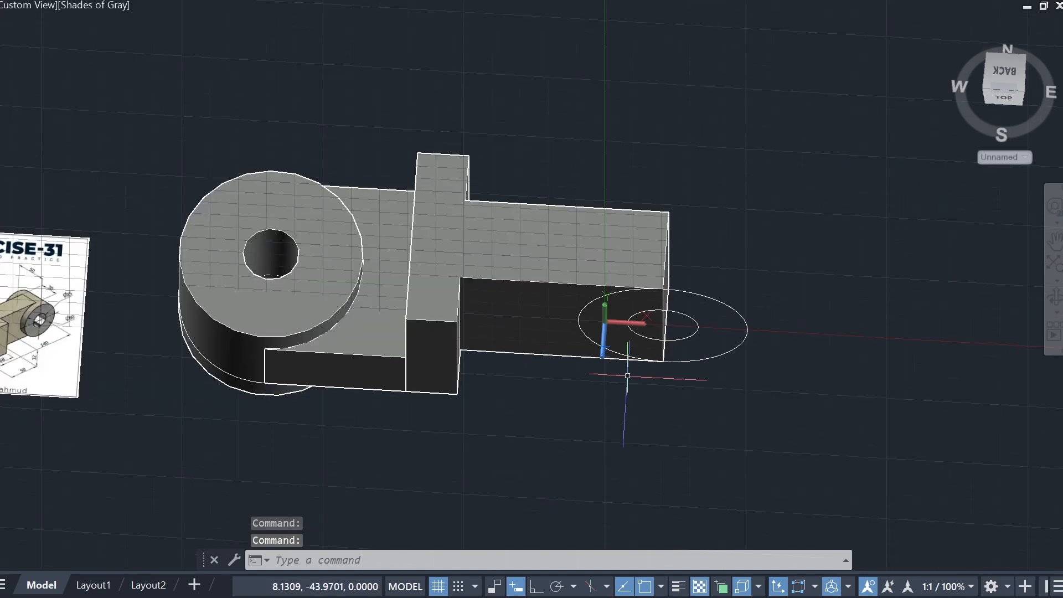
middle_drag(526, 370, 572, 395)
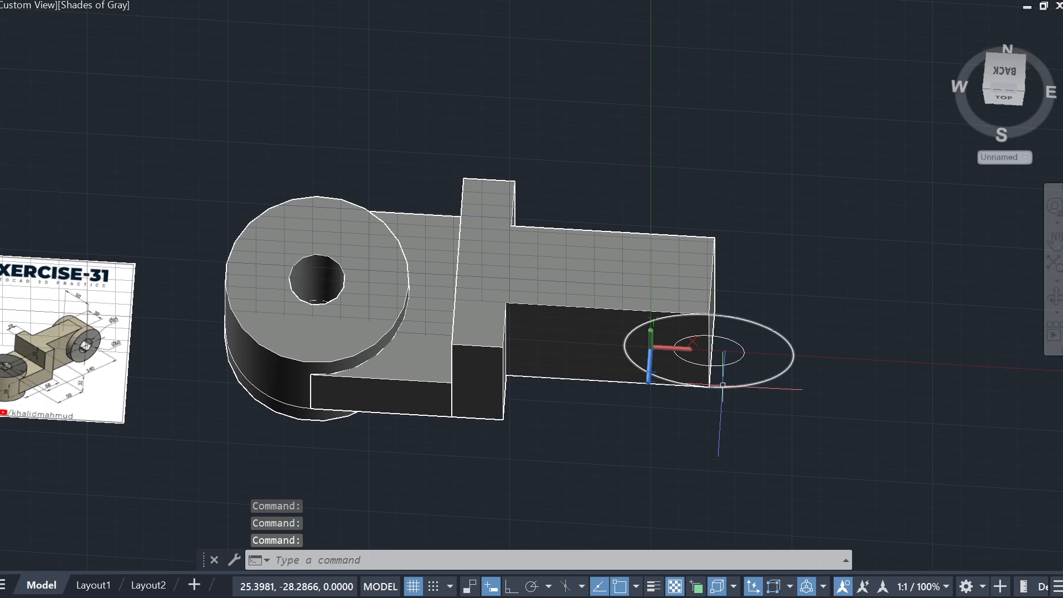
mouse_move(725, 387)
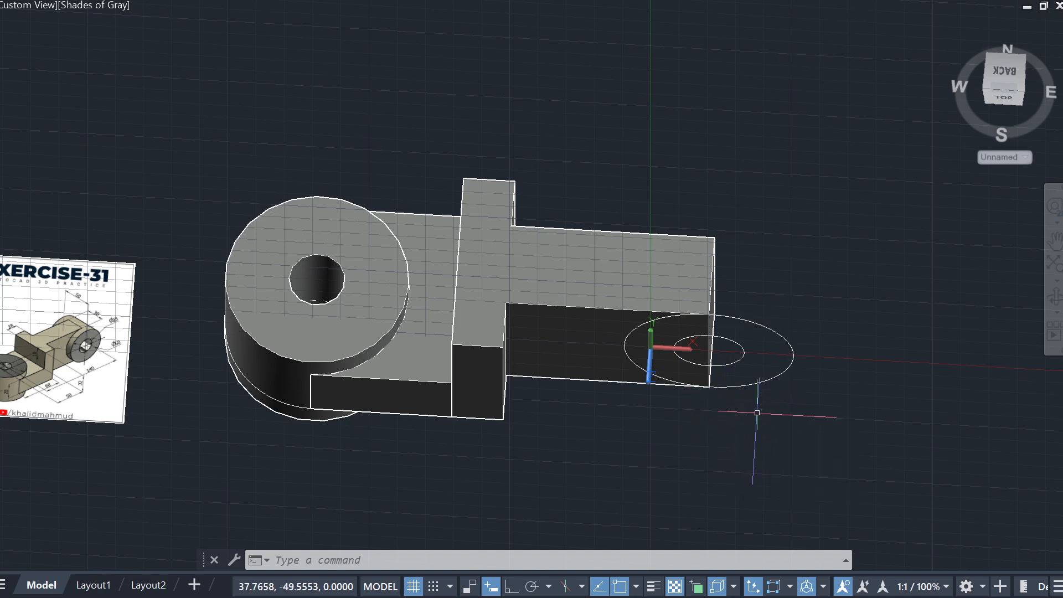
shift+middle_drag(793, 397, 821, 315)
text(press)
key(Return)
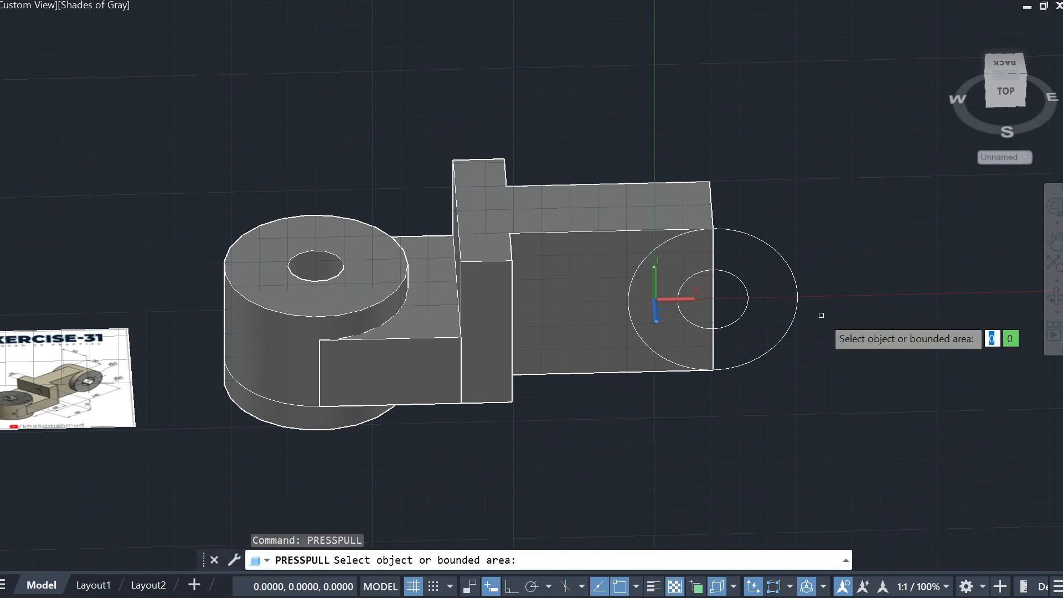
key(Return)
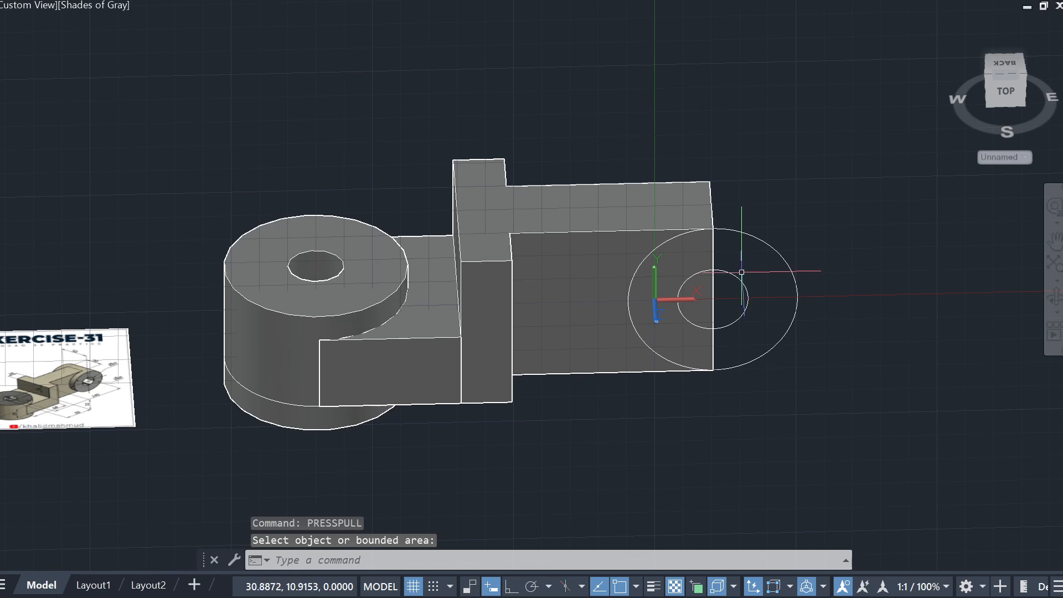
scroll(734, 277, up, 4)
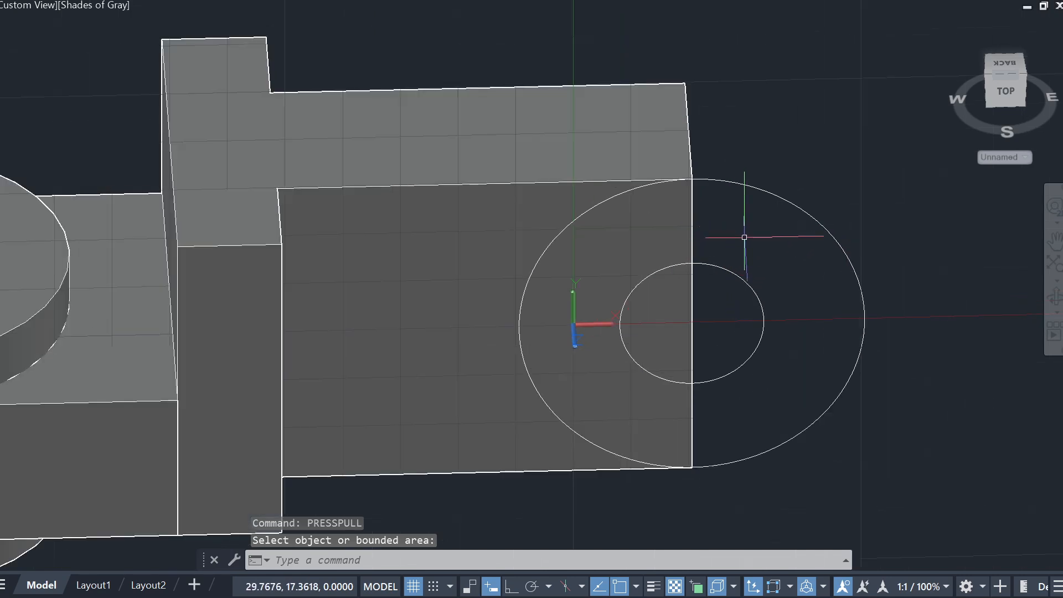
text(pr)
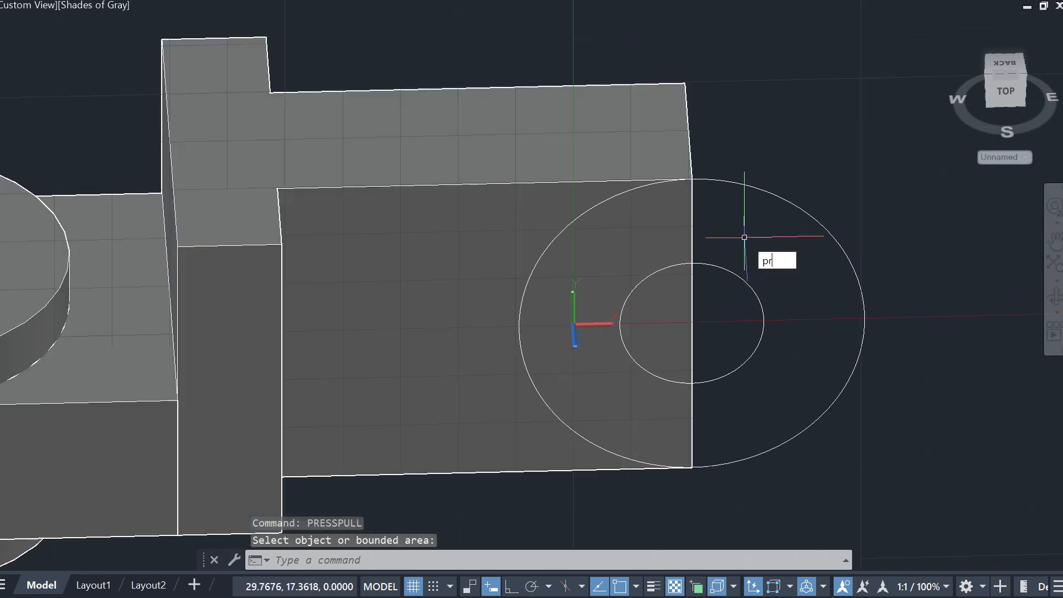
text(ess)
key(Return)
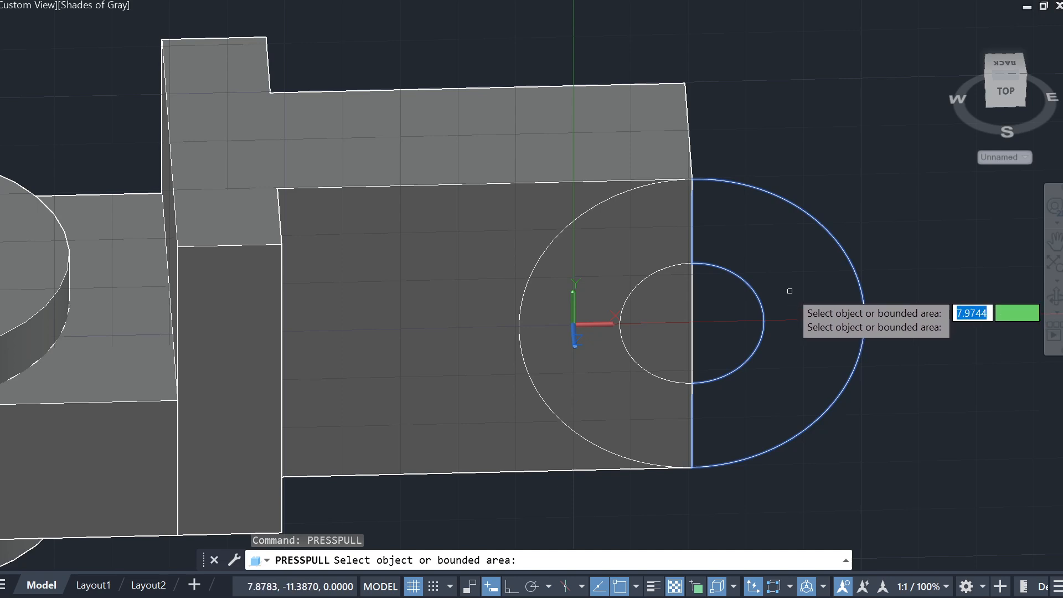
key(Return)
Step: Hide the T-shaped arm solid so the two concentric circles at its end are unobstructed
click(522, 142)
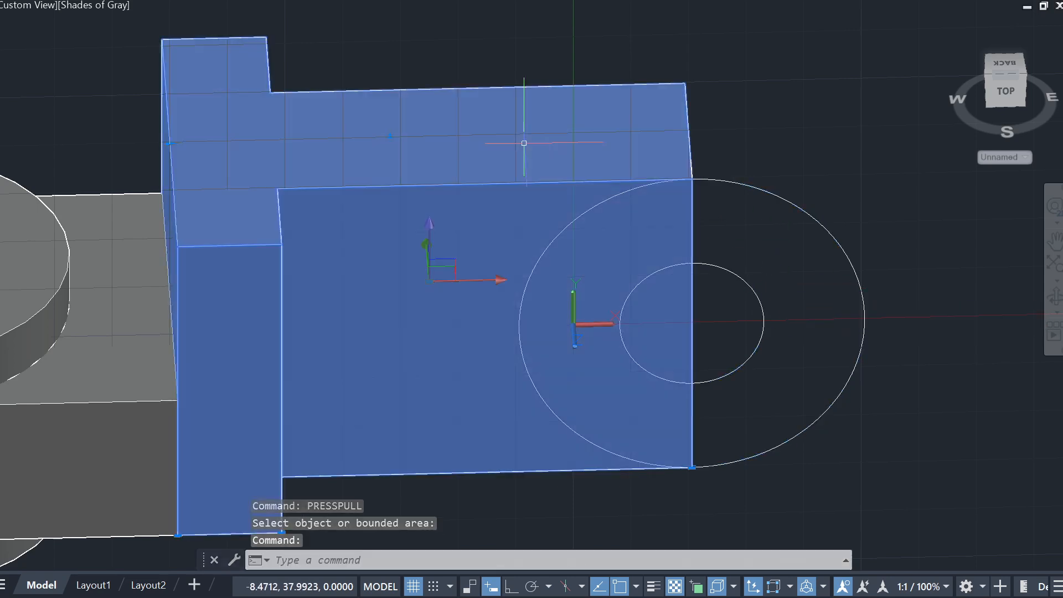
right_click(523, 143)
mouse_move(599, 213)
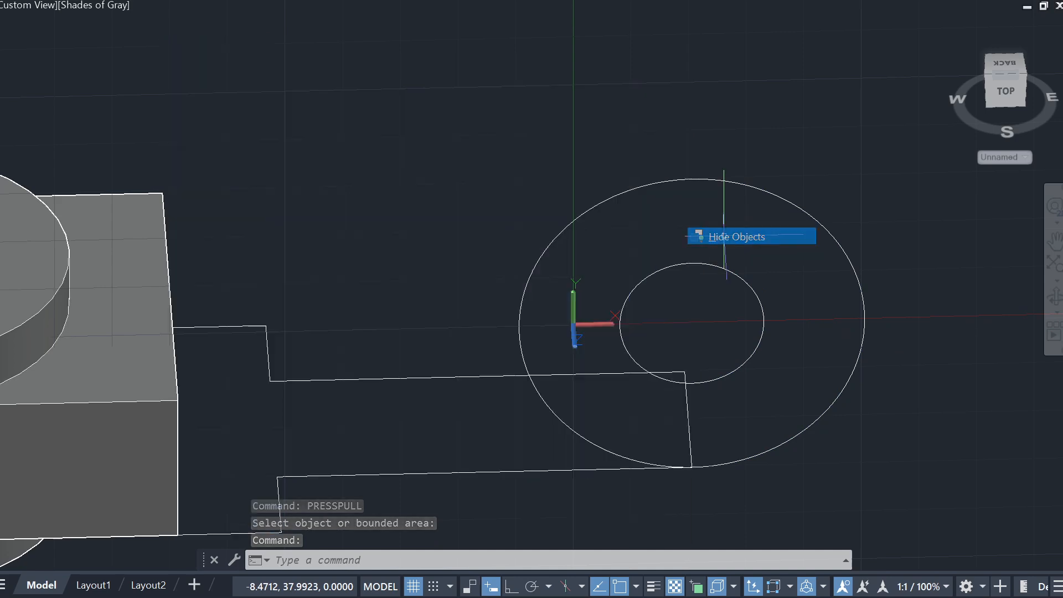
click(725, 237)
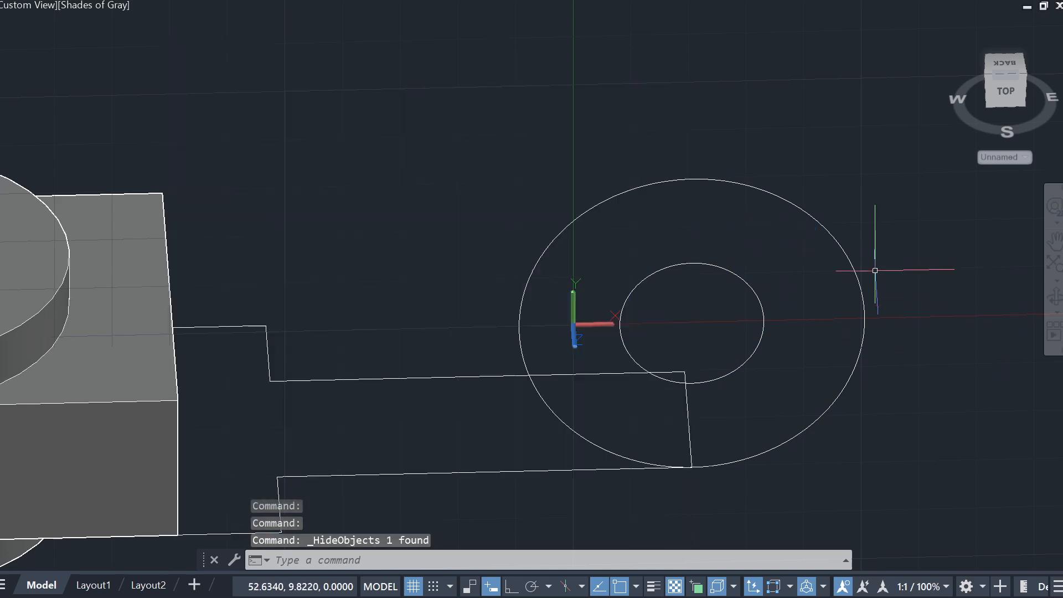
Step: Press-pull the ring between the two concentric circles backward by 40 to form the hollow end boss
shift+middle_drag(811, 334, 735, 223)
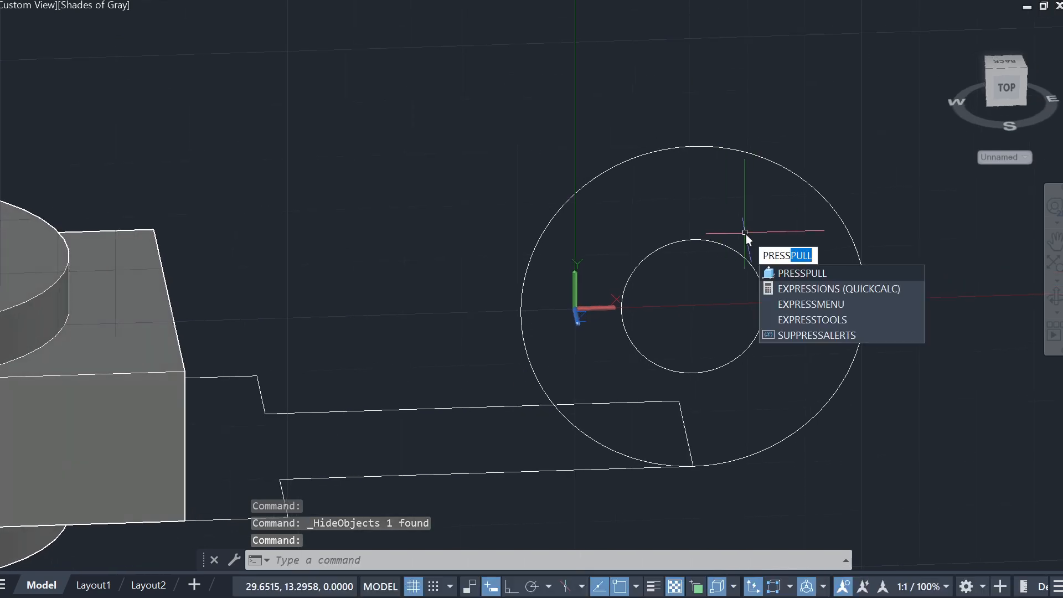
key(Return)
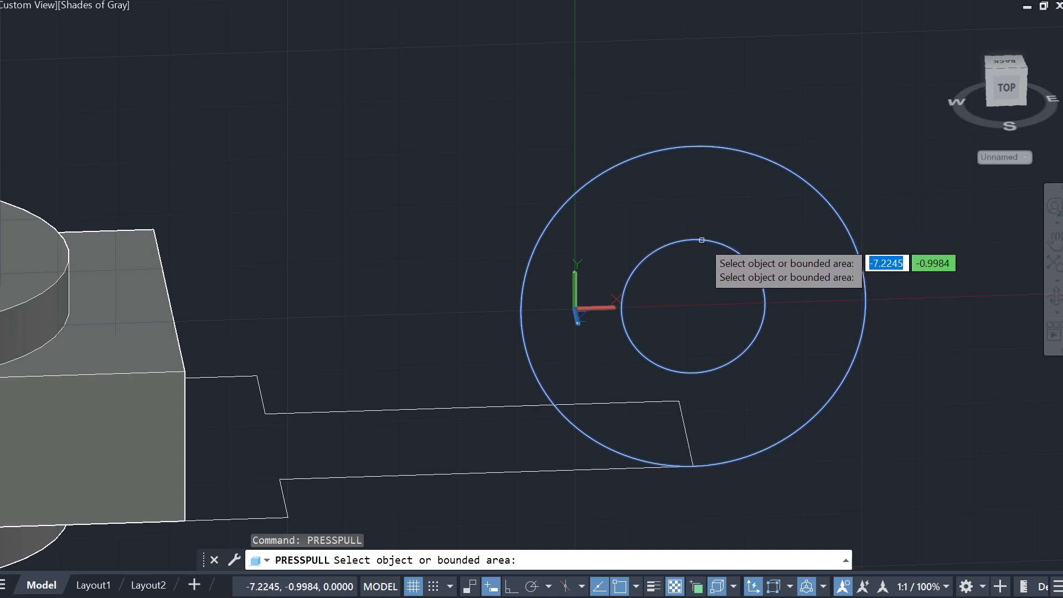
shift+middle_drag(757, 289, 742, 346)
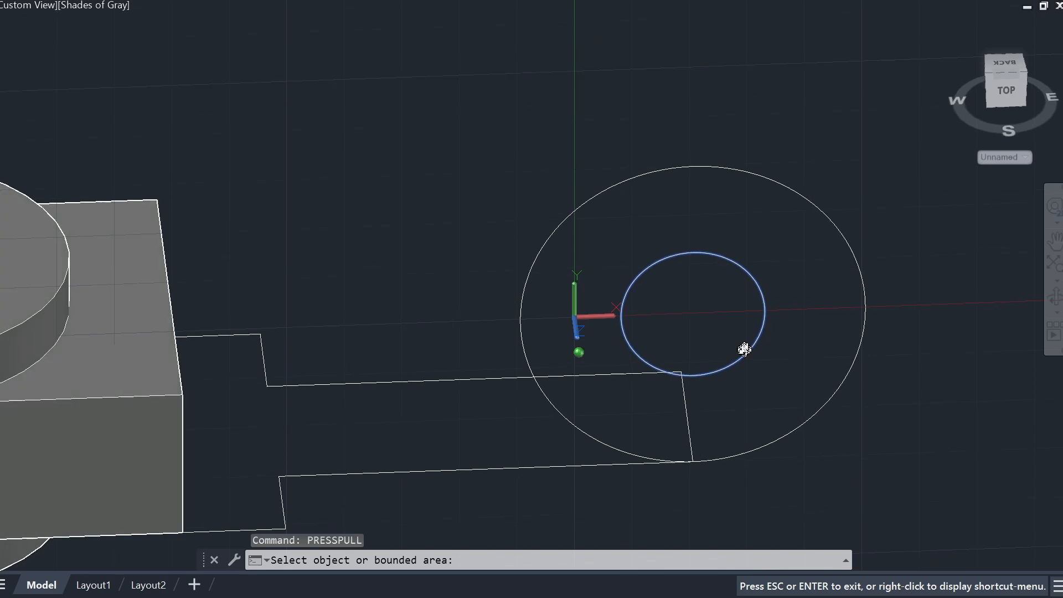
click(768, 216)
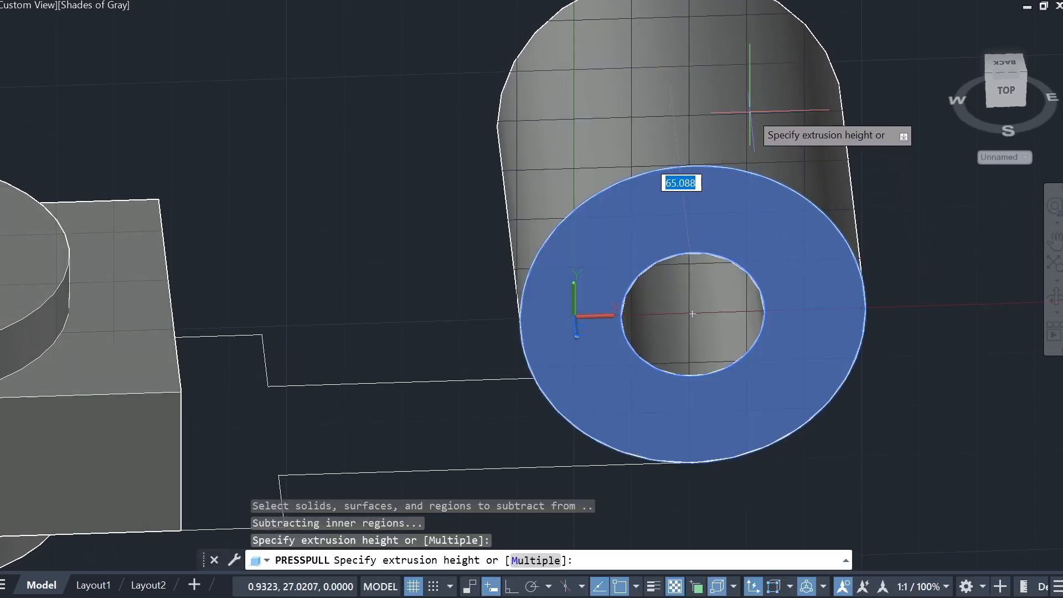
key(Return)
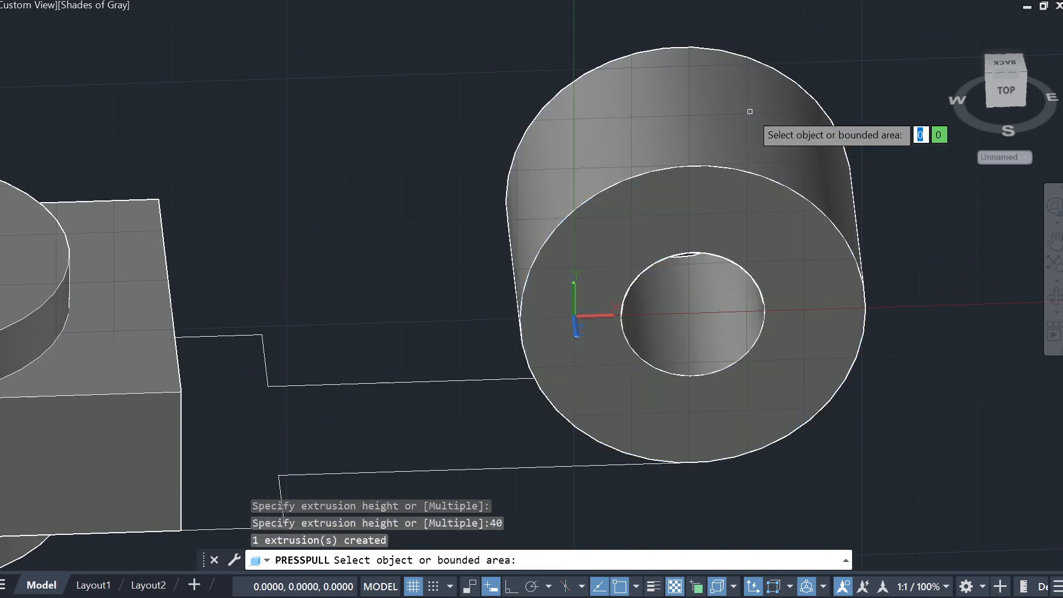
Step: Press-pull the front ring face of the end boss outward by 10
click(787, 245)
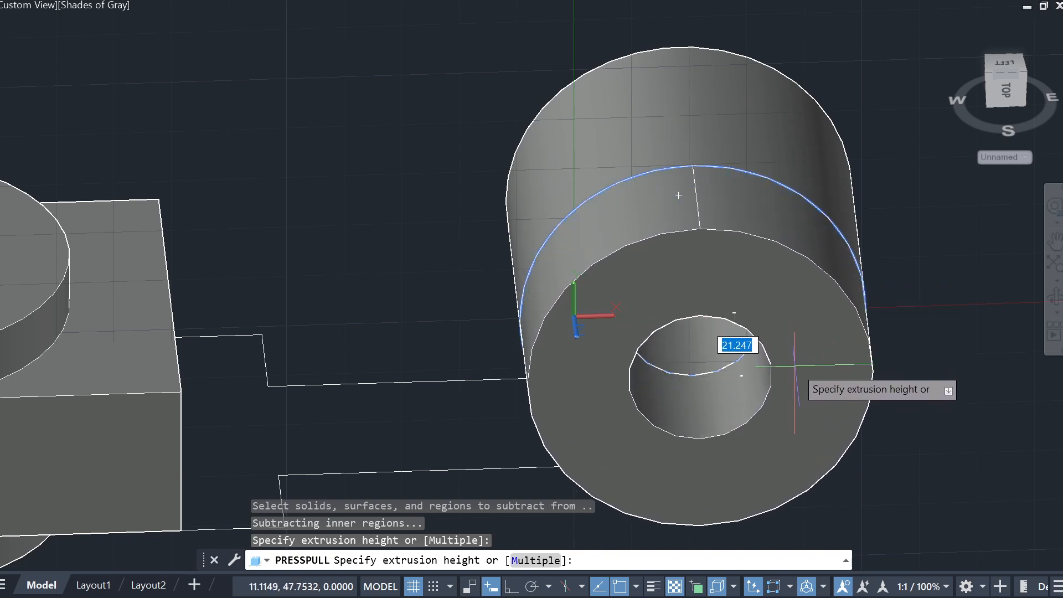
key(Return)
shift+middle_drag(705, 166, 747, 238)
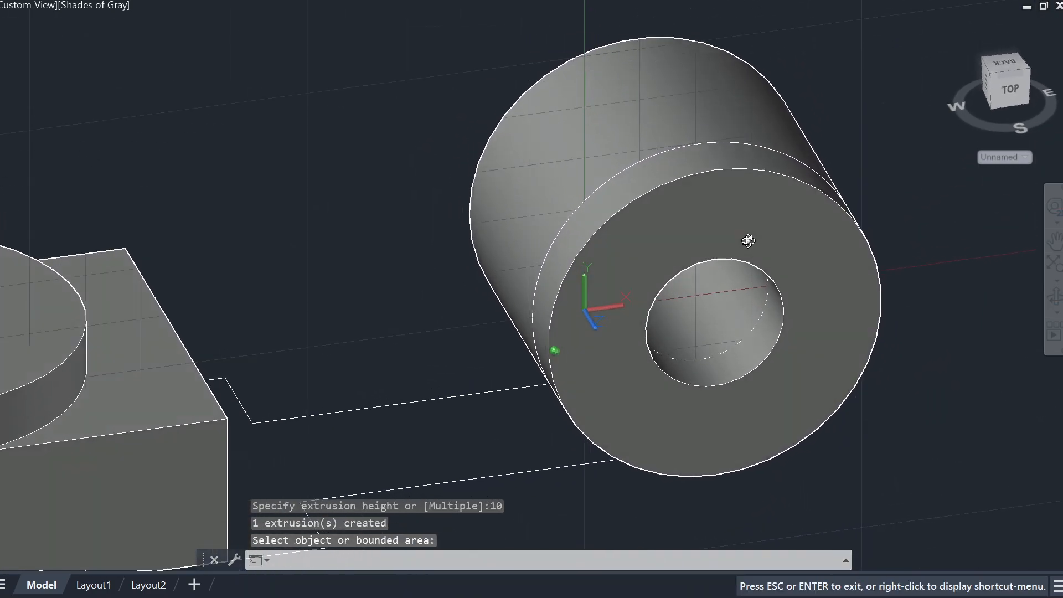
key(Escape)
Step: End object isolation to bring the hidden arm solid back
right_click(363, 147)
mouse_move(426, 218)
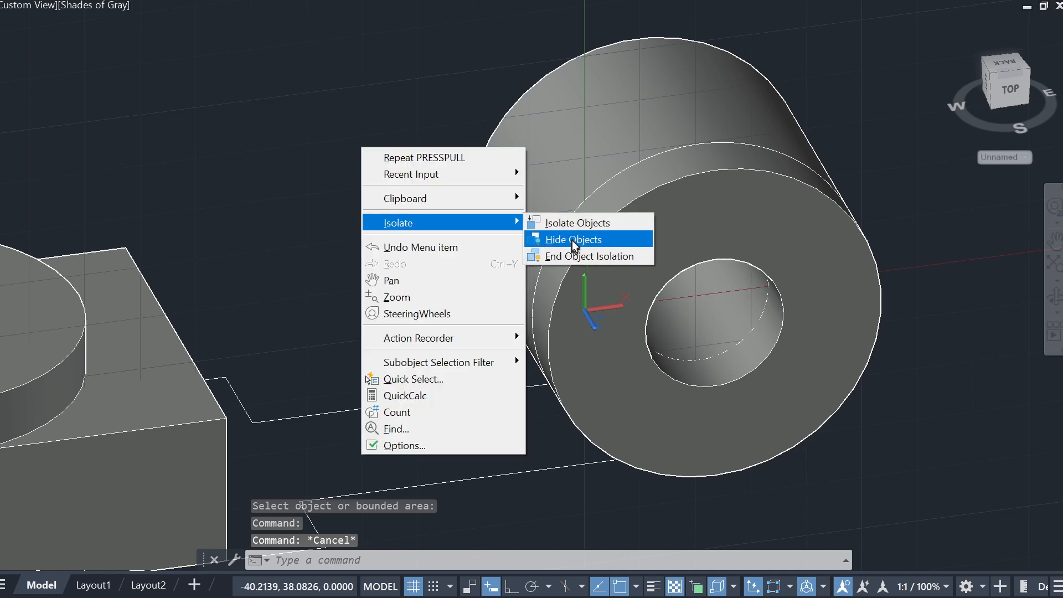
click(597, 256)
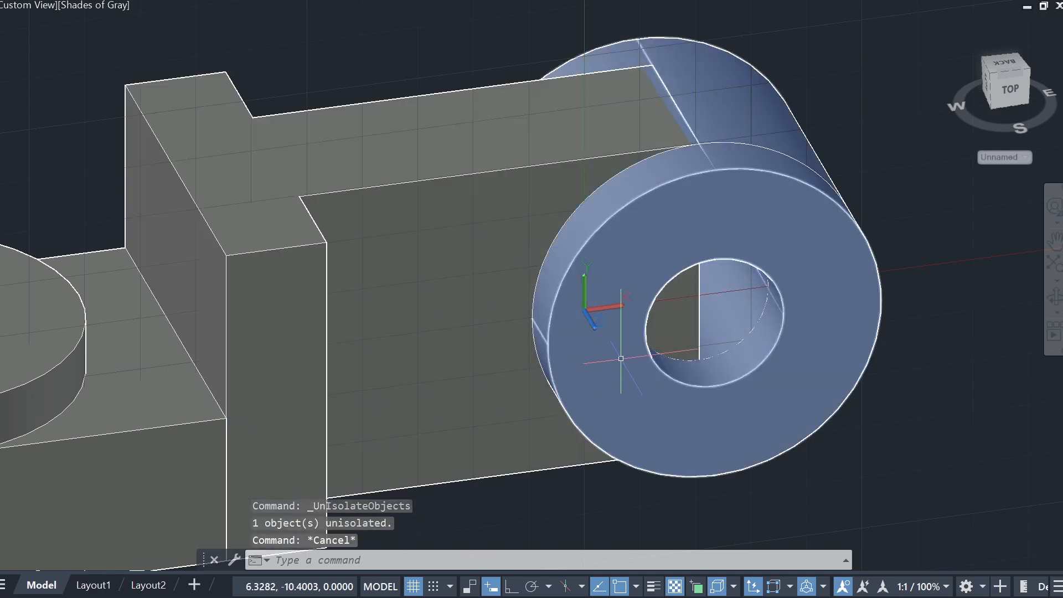
Step: Examine the assembled bracket from several angles and compare both bosses and the arm with the reference drawing
shift+middle_drag(643, 371, 603, 390)
scroll(332, 410, down, 5)
middle_drag(138, 411, 397, 378)
scroll(149, 412, up, 5)
shift+middle_drag(287, 436, 330, 437)
scroll(401, 422, down, 5)
middle_drag(495, 447, 361, 413)
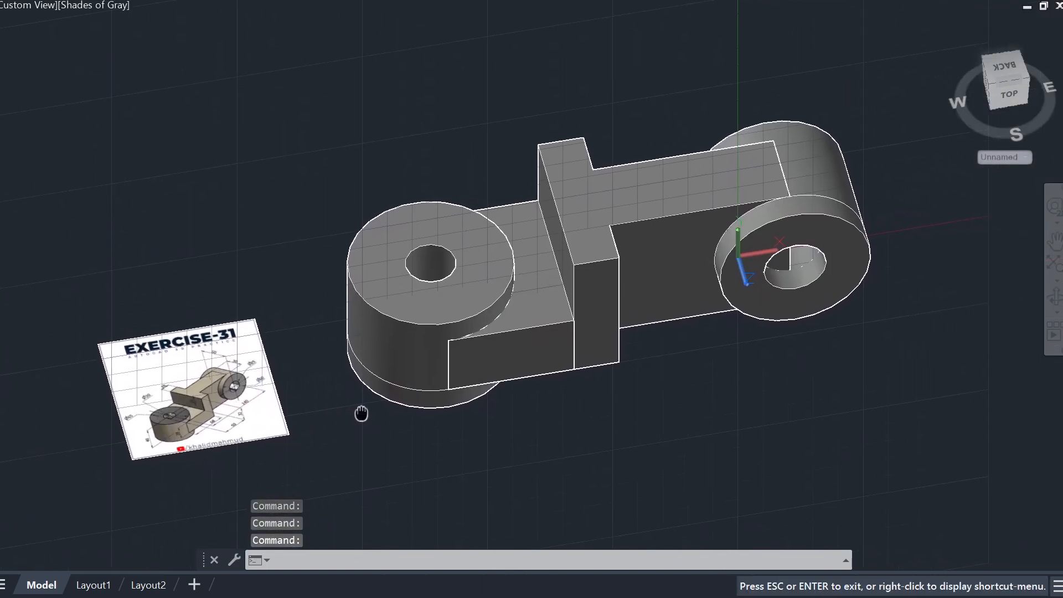
scroll(708, 304, up, 3)
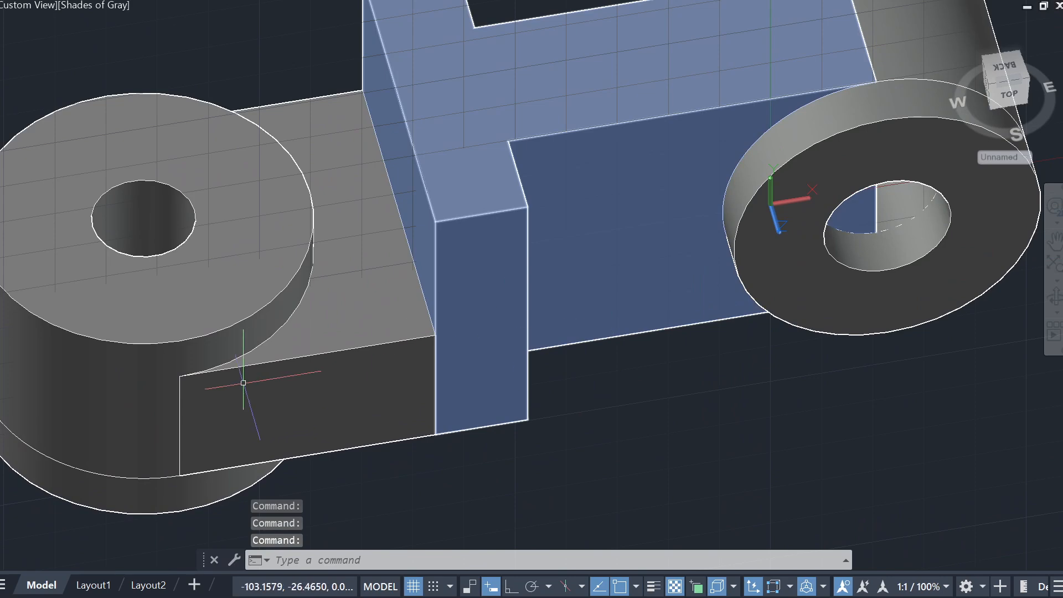
middle_drag(257, 388, 429, 370)
scroll(692, 321, down, 4)
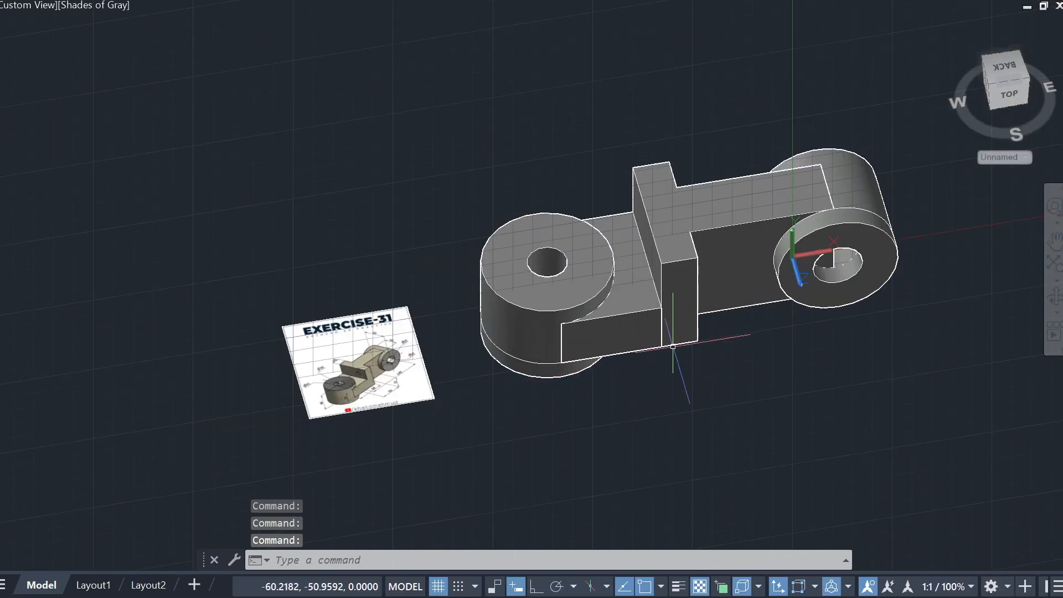
Step: Reset the coordinate system to World and set the SW Isometric view
shift+middle_drag(670, 376, 717, 371)
click(1003, 157)
click(1015, 169)
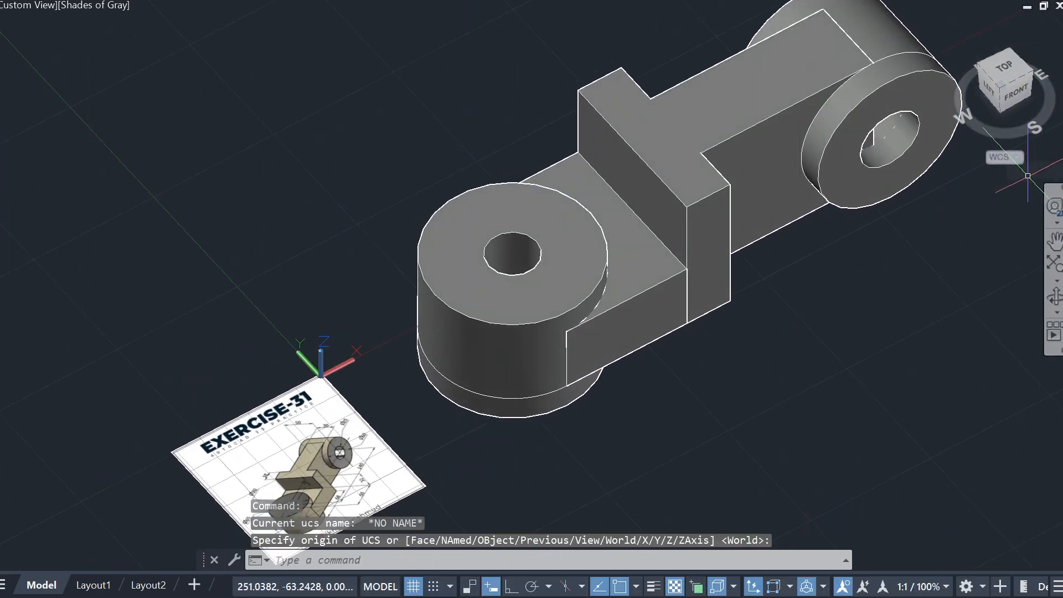
click(1001, 87)
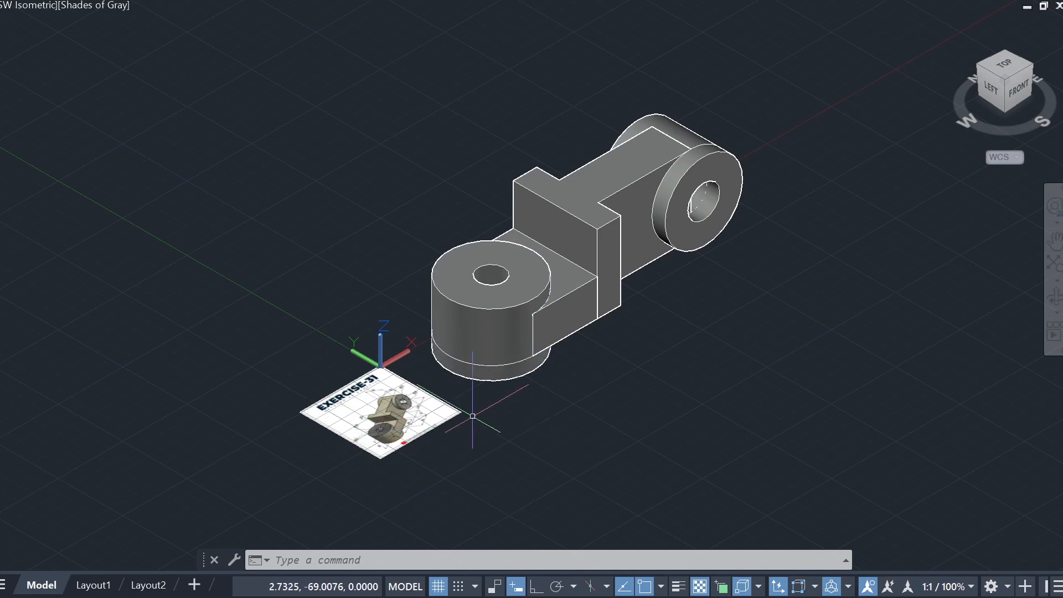
Step: Check the finished bracket against the reference drawing's dimensions and return to the SW Isometric view
shift+middle_drag(532, 359, 399, 508)
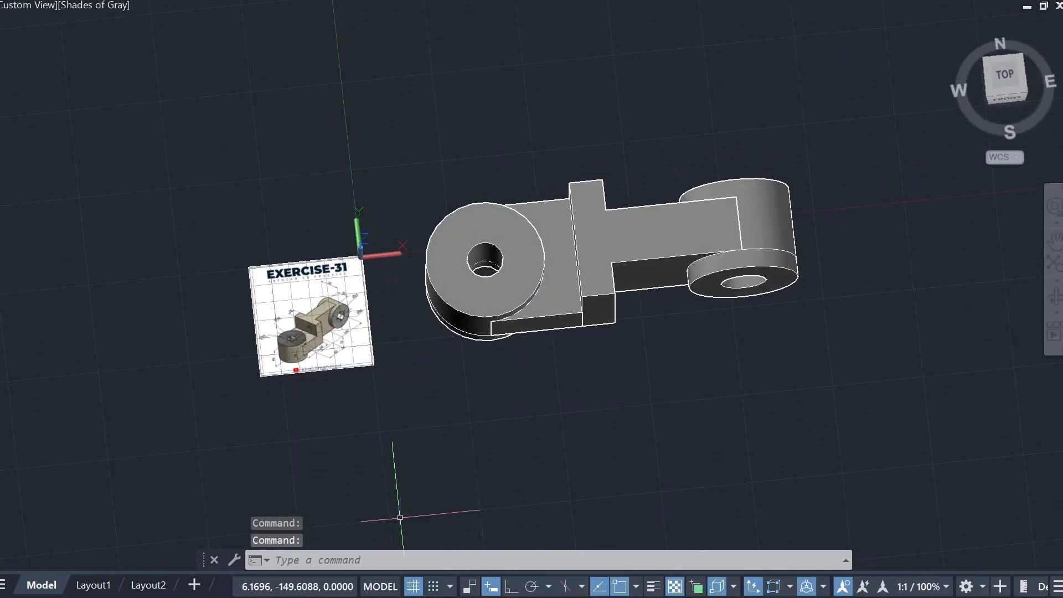
scroll(335, 349, up, 6)
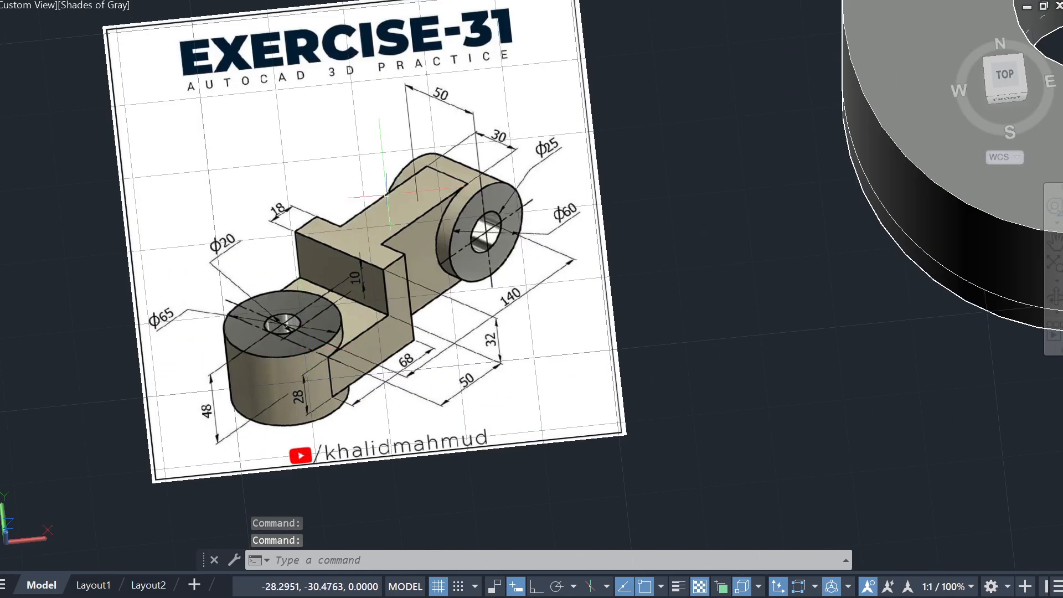
shift+middle_drag(570, 388, 675, 341)
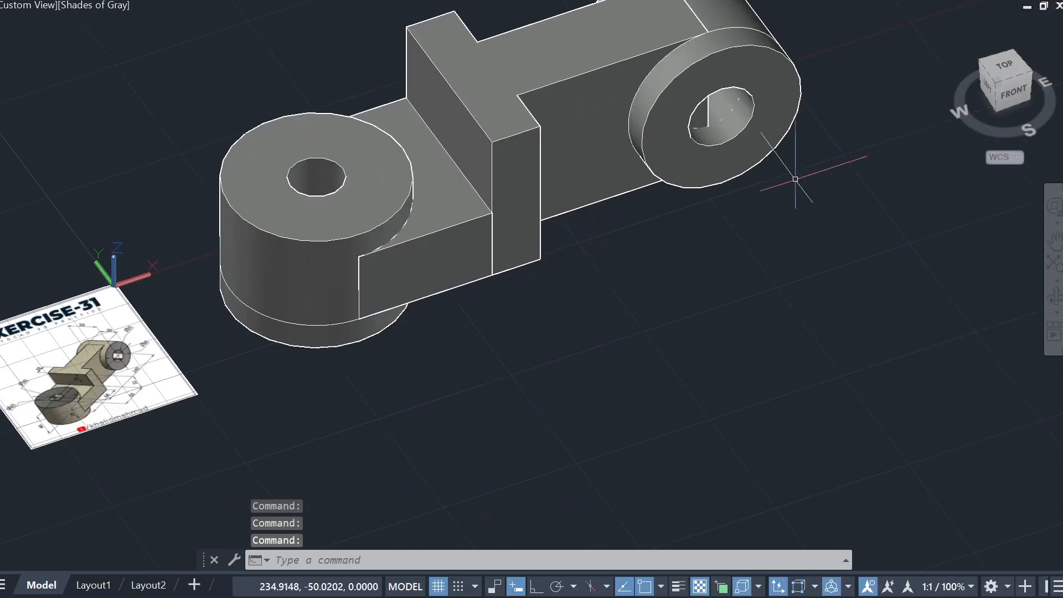
click(999, 78)
key(Escape)
key(Escape)
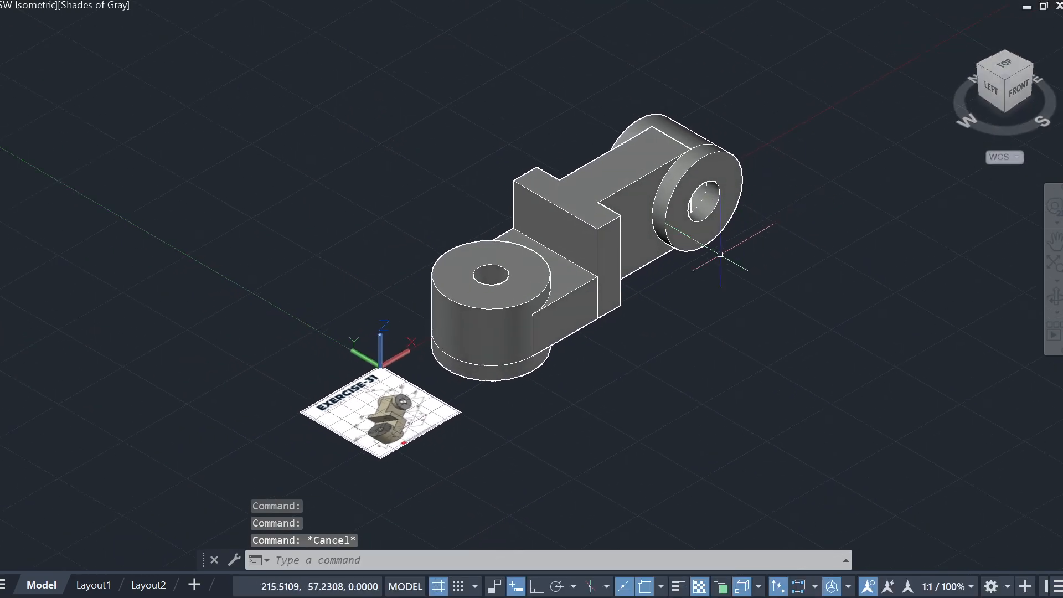
Step: Select the whole bracket together with the reference image and list the selected object types in their properties
click(451, 85)
click(762, 370)
click(804, 399)
click(390, 101)
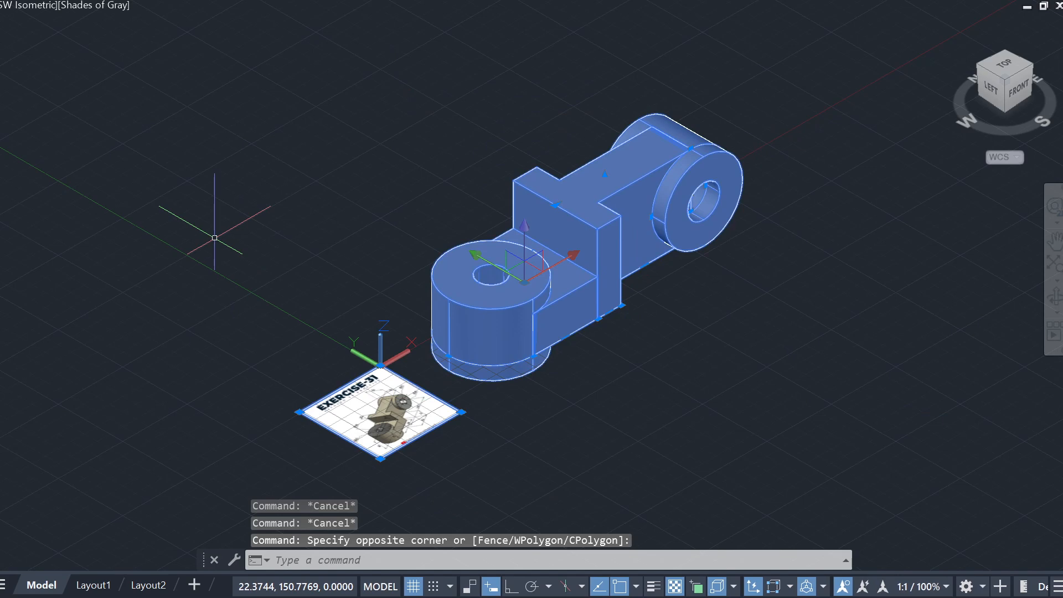
key(ctrl+1)
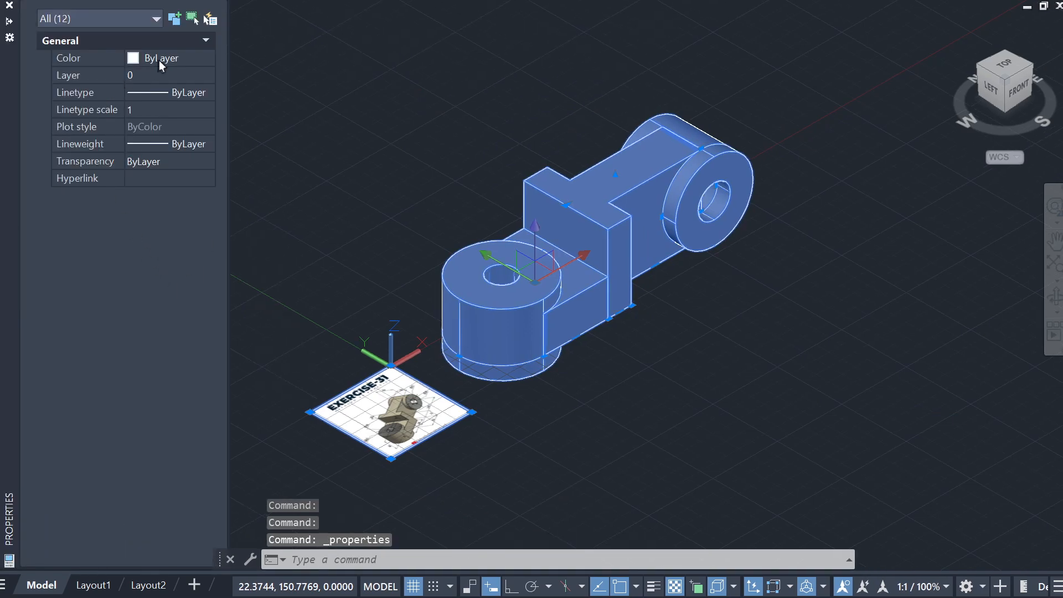
click(94, 17)
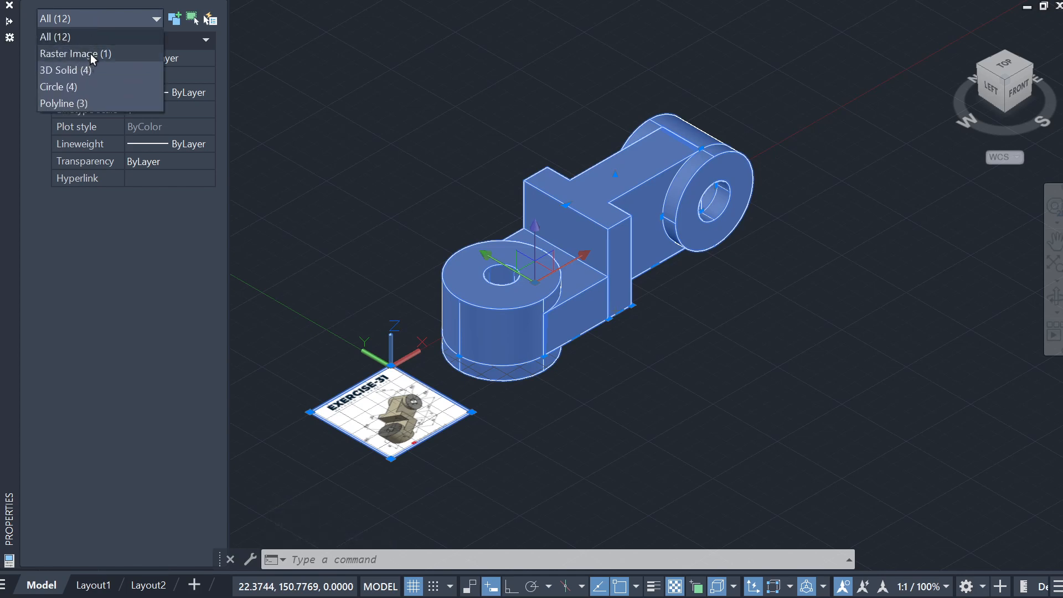
Step: Clear the selection of the bracket and the reference image
click(455, 460)
click(478, 403)
key(Escape)
key(Escape)
click(778, 381)
click(851, 446)
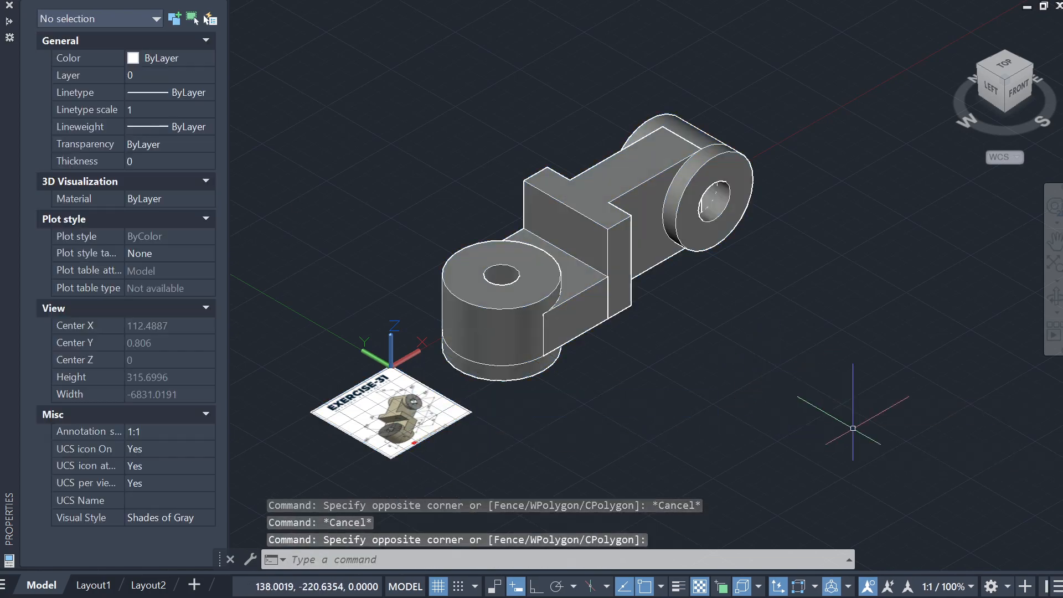
Step: Select the whole bracket without the reference image, list its object types in the properties, and clear the selection
click(852, 427)
click(545, 237)
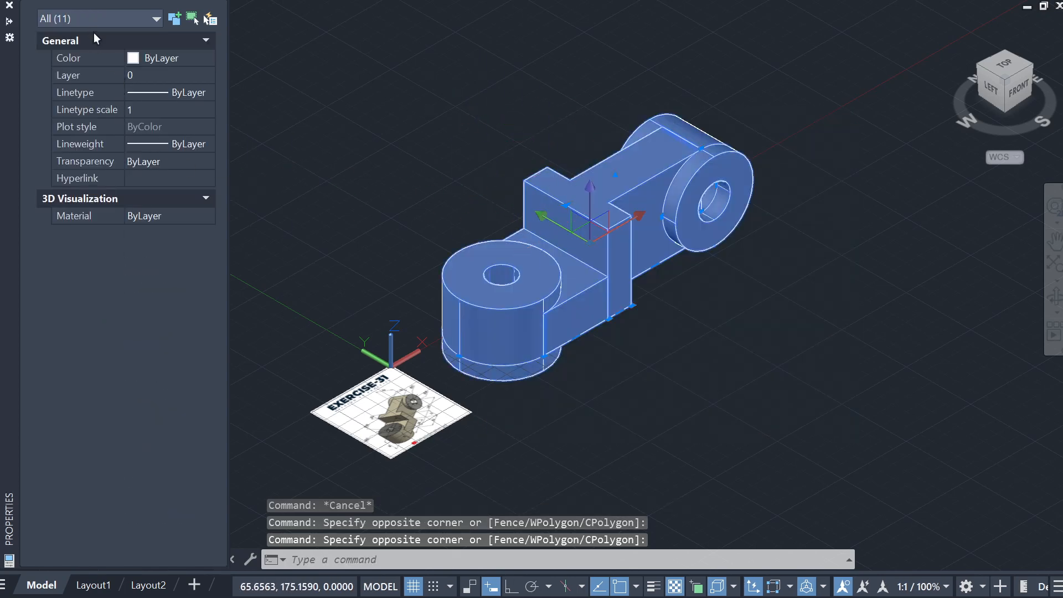
click(101, 18)
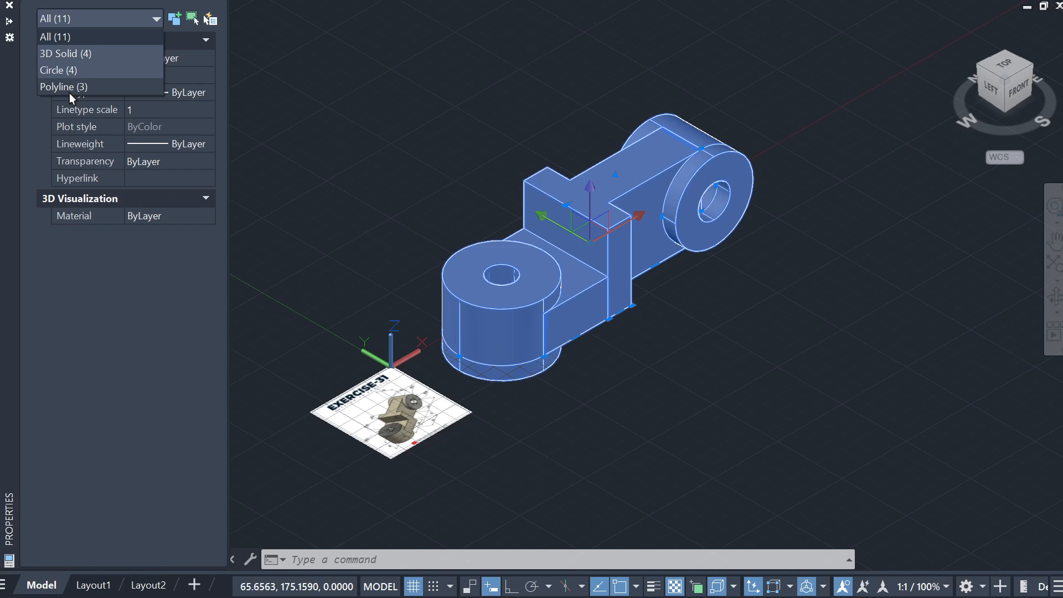
click(865, 78)
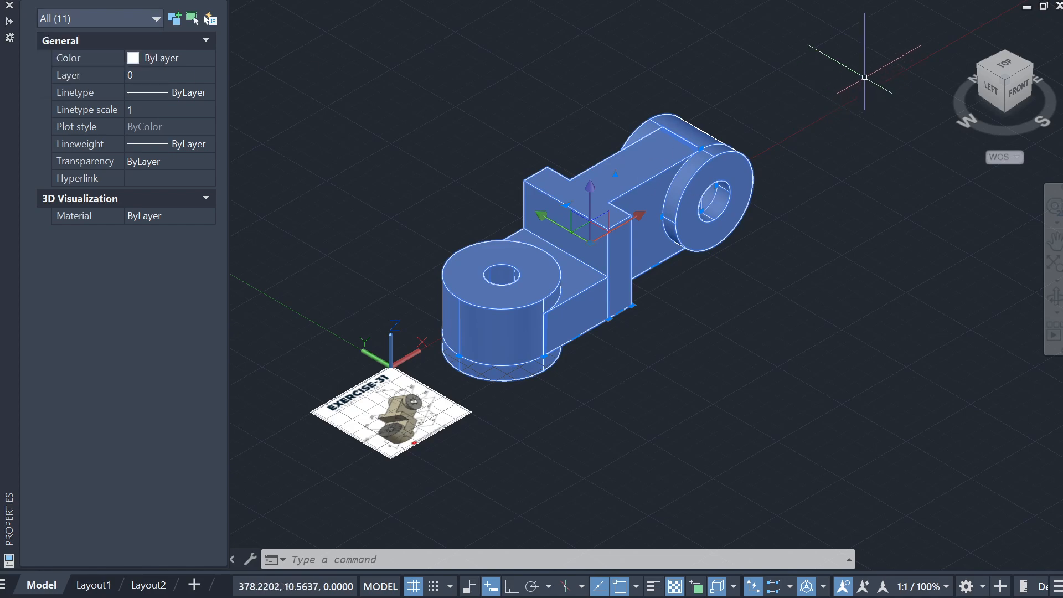
click(545, 462)
key(Escape)
Step: Reselect all of the bracket's objects to recheck them in the properties, then deselect everything
click(800, 463)
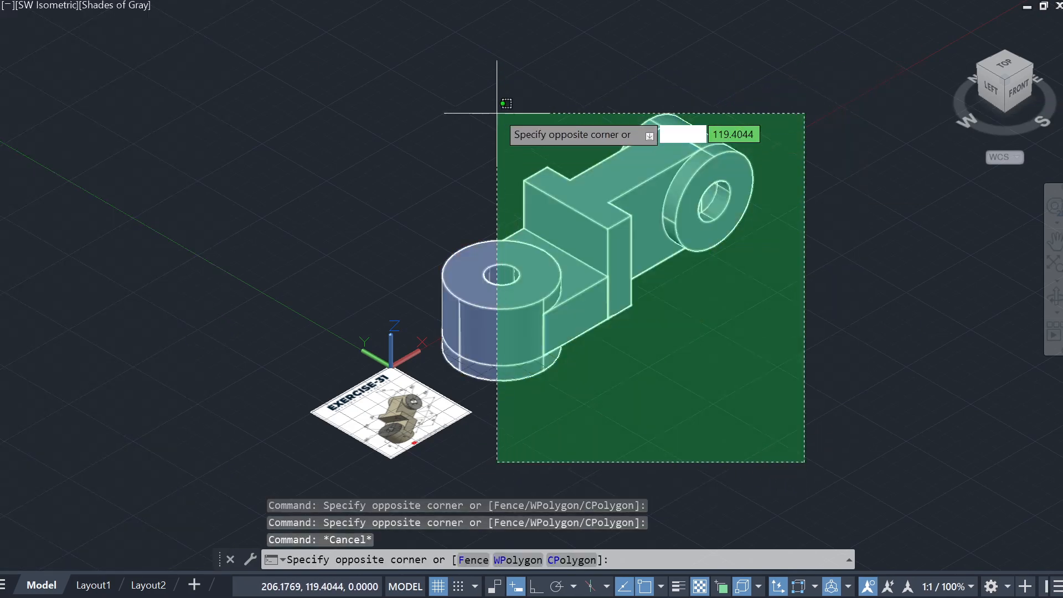
click(506, 172)
mouse_move(4, 295)
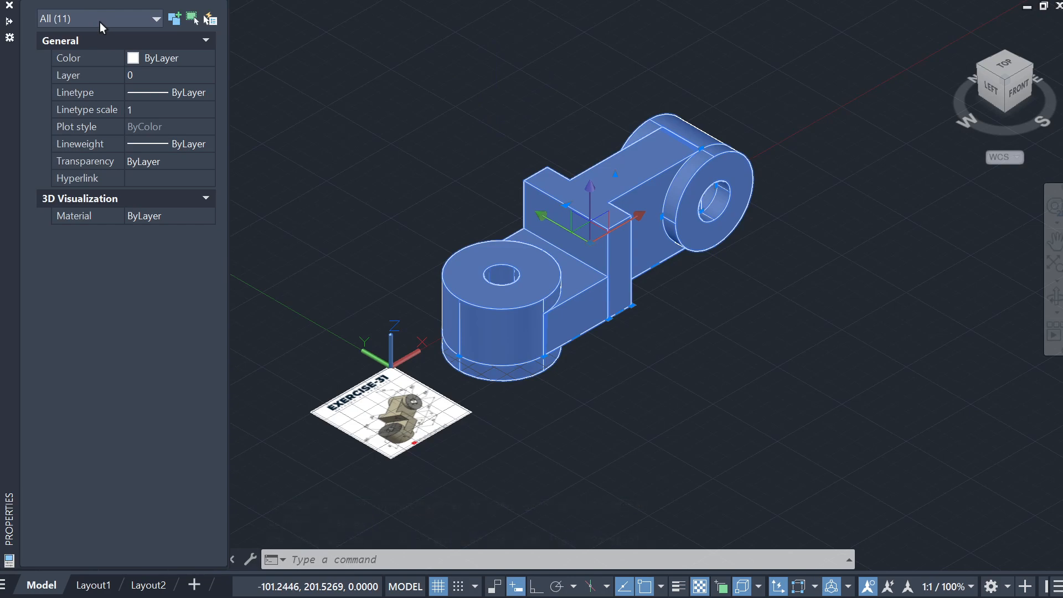
key(Escape)
click(859, 384)
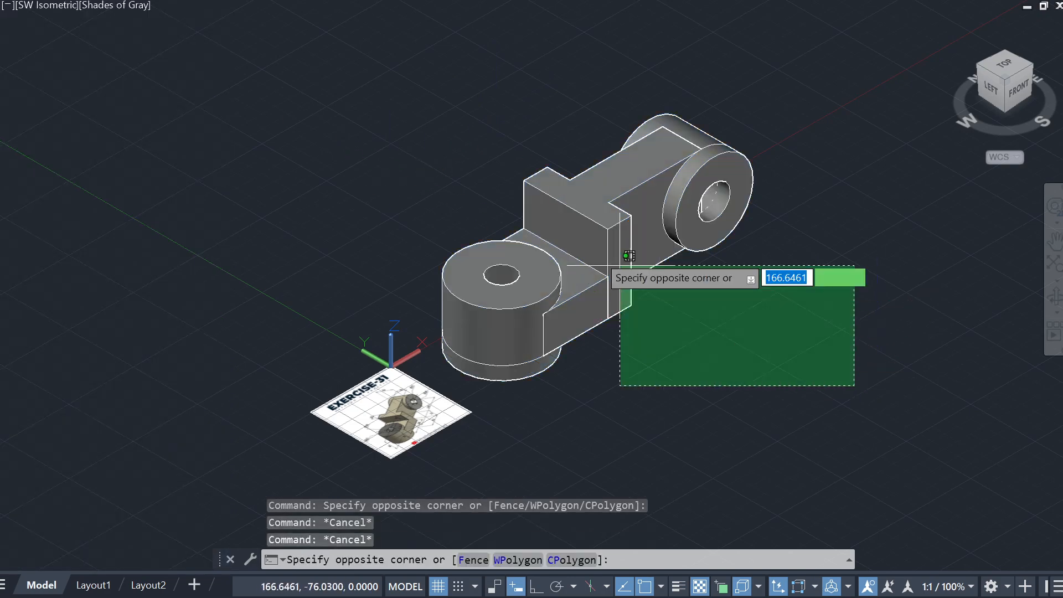
click(487, 190)
key(Escape)
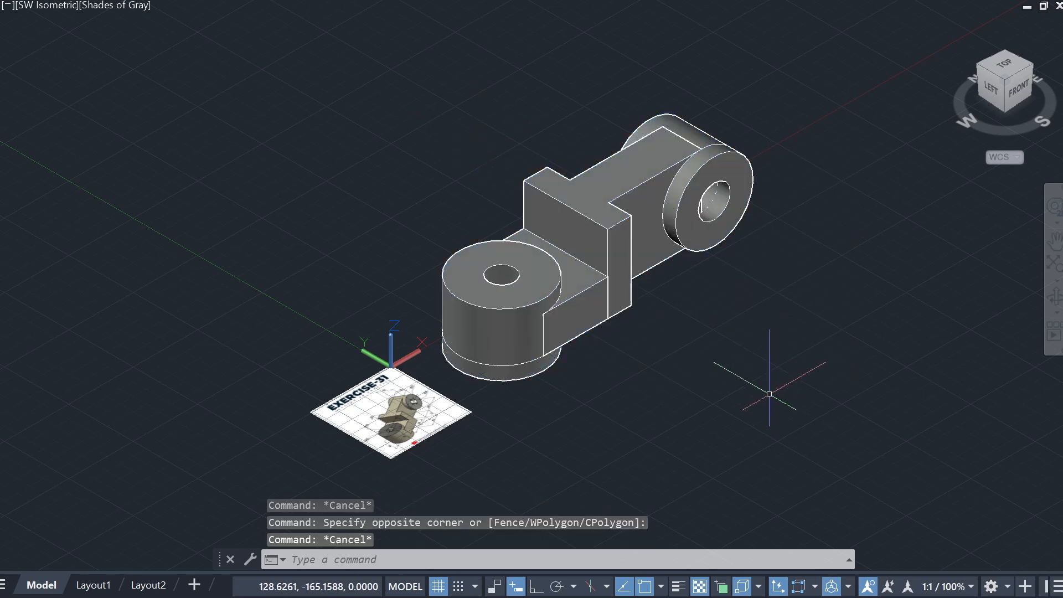
Step: Union all of the bracket's solids into a single solid
text(n)
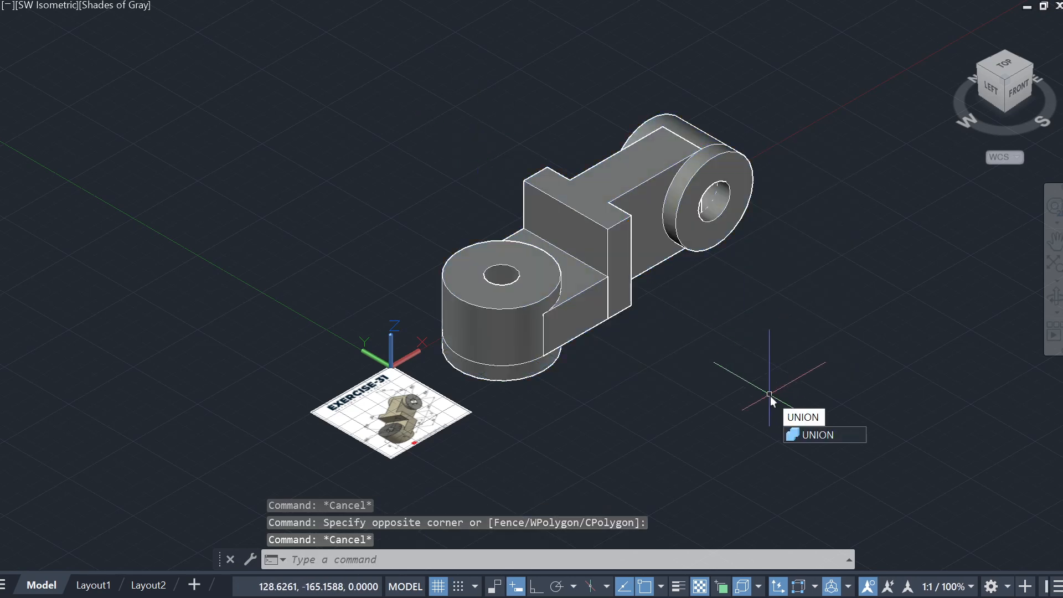
key(Return)
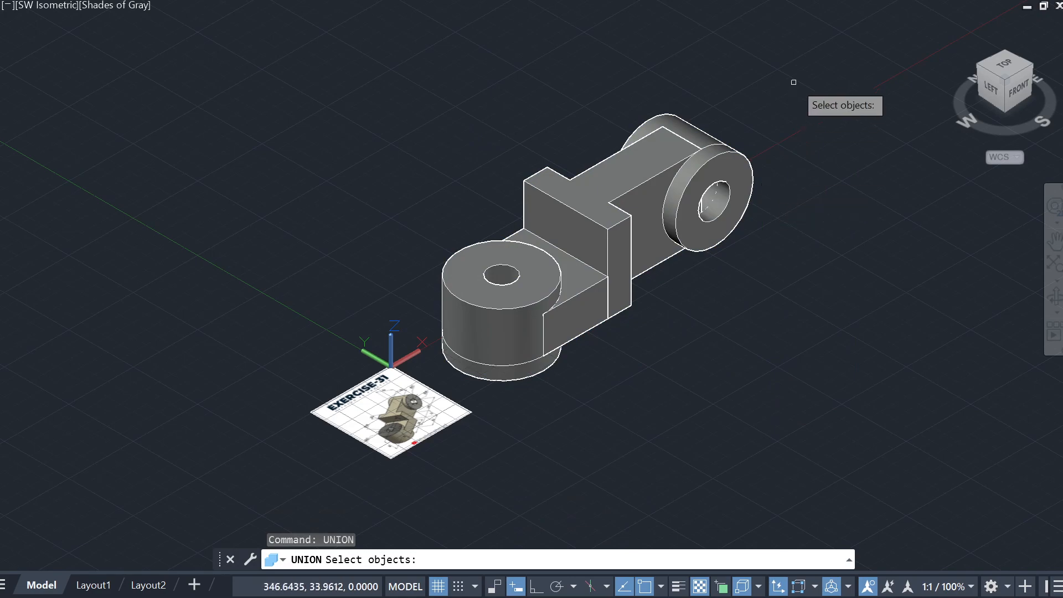
click(795, 66)
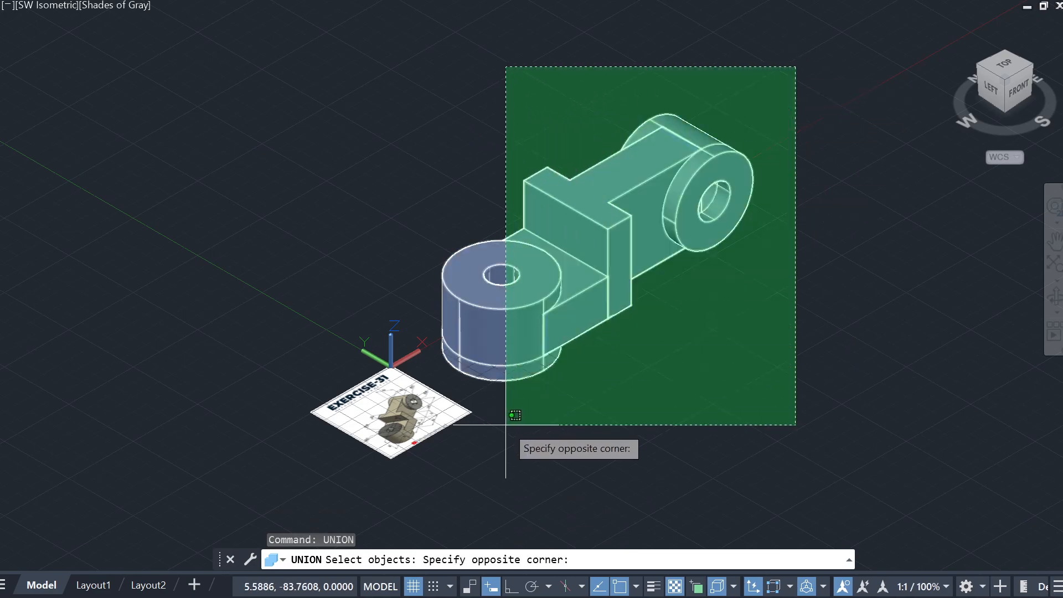
click(505, 432)
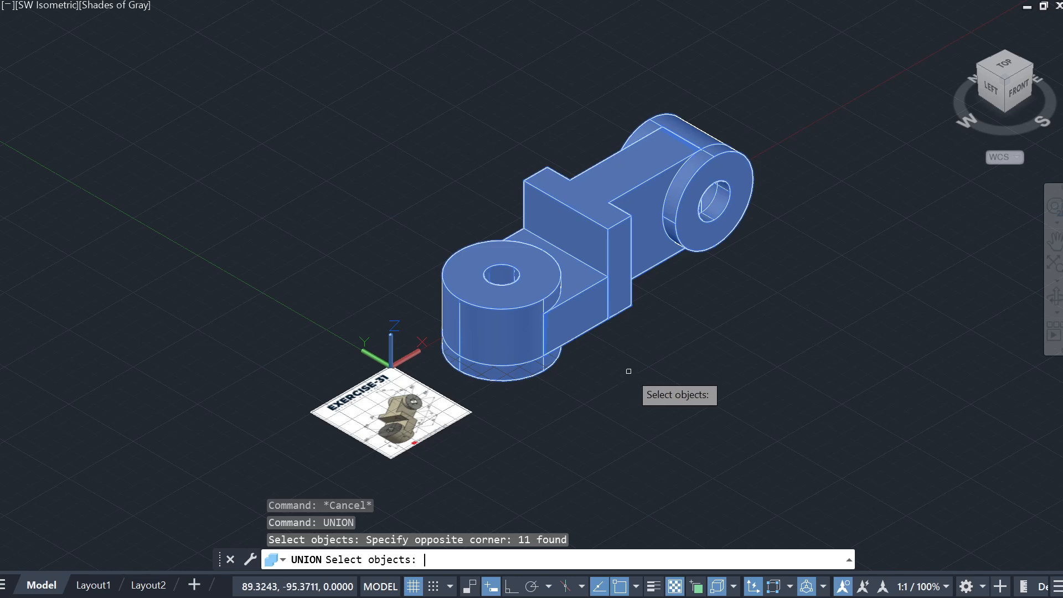
key(Return)
Step: Select the united bracket, check its object type in the properties, and clear the selection
click(573, 177)
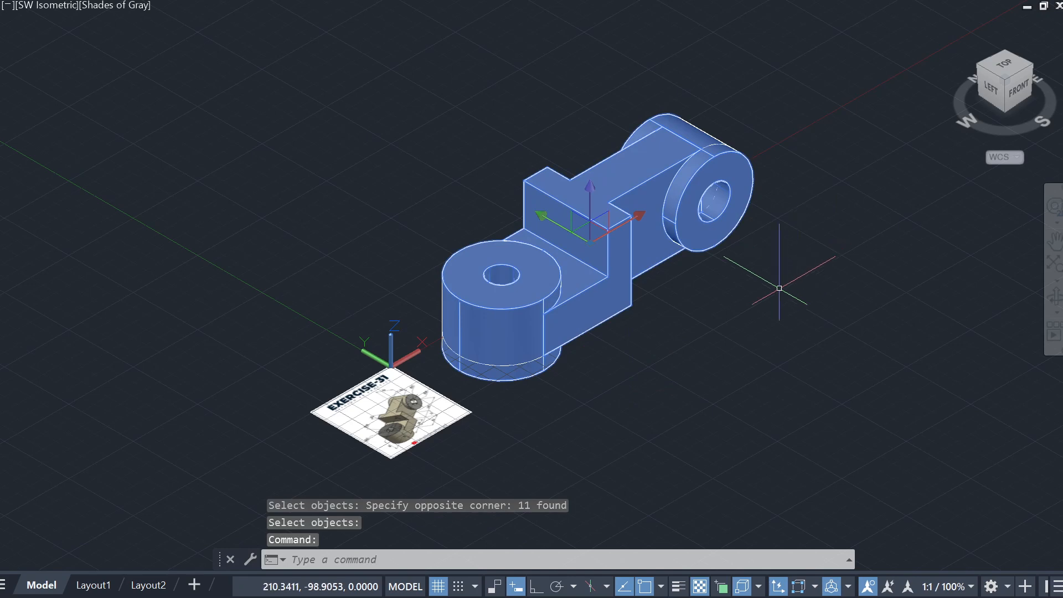
key(ctrl+1)
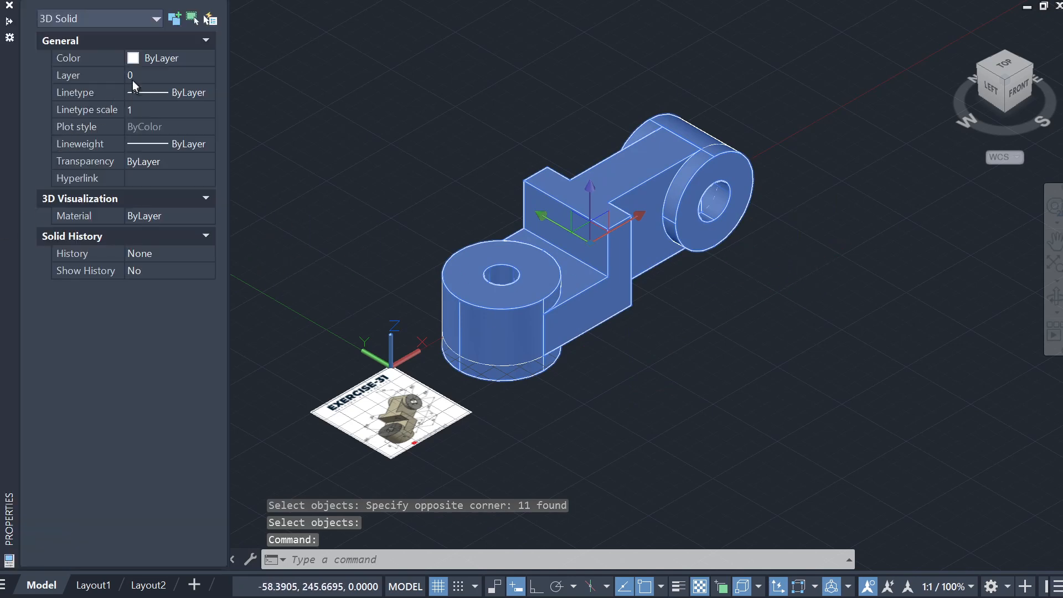
click(95, 16)
click(85, 17)
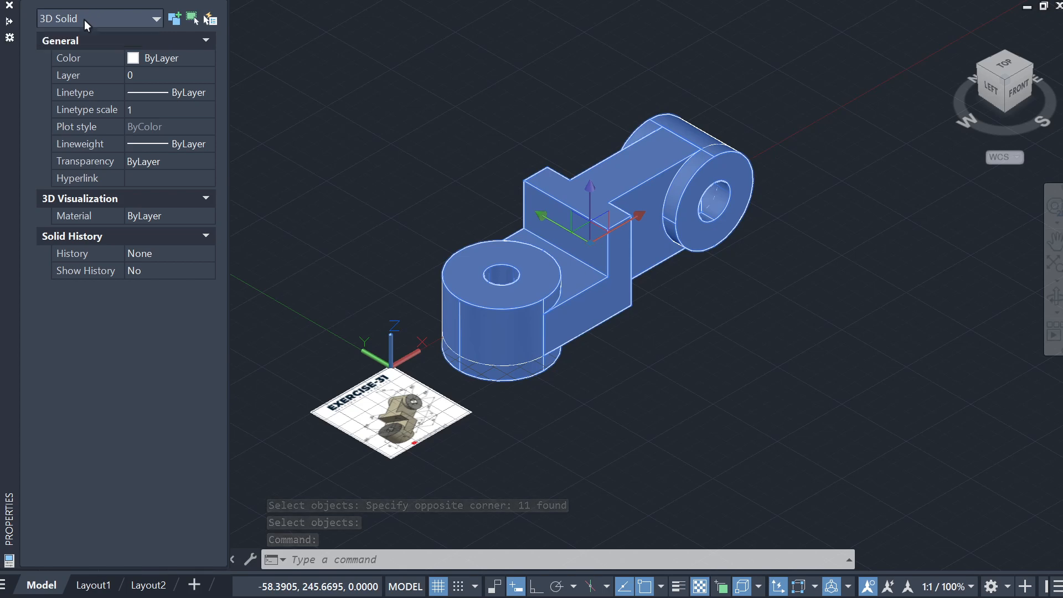
click(866, 353)
key(ctrl+1)
key(Escape)
key(Escape)
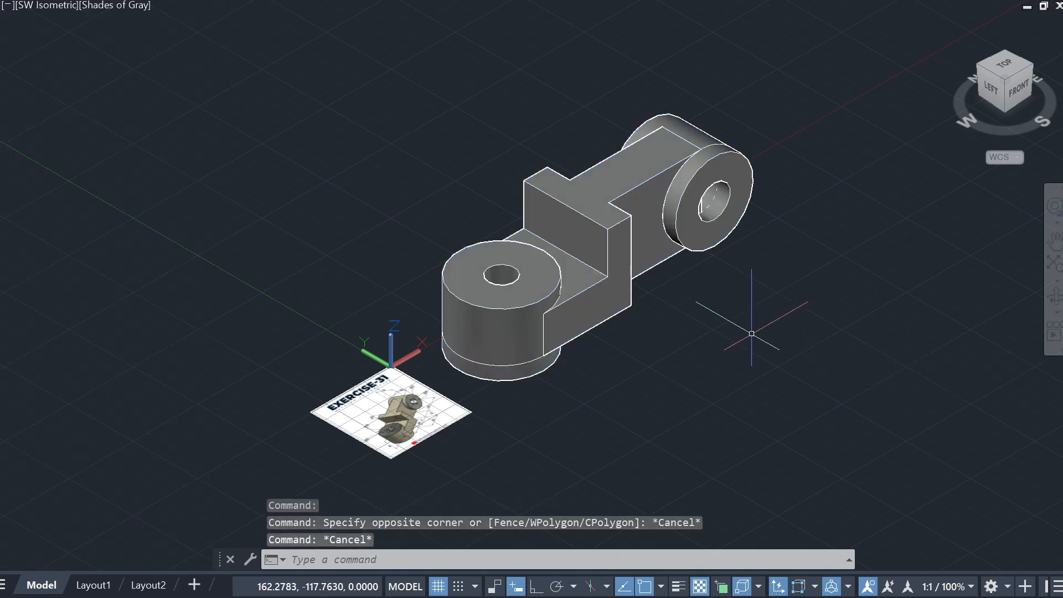
click(620, 231)
key(Escape)
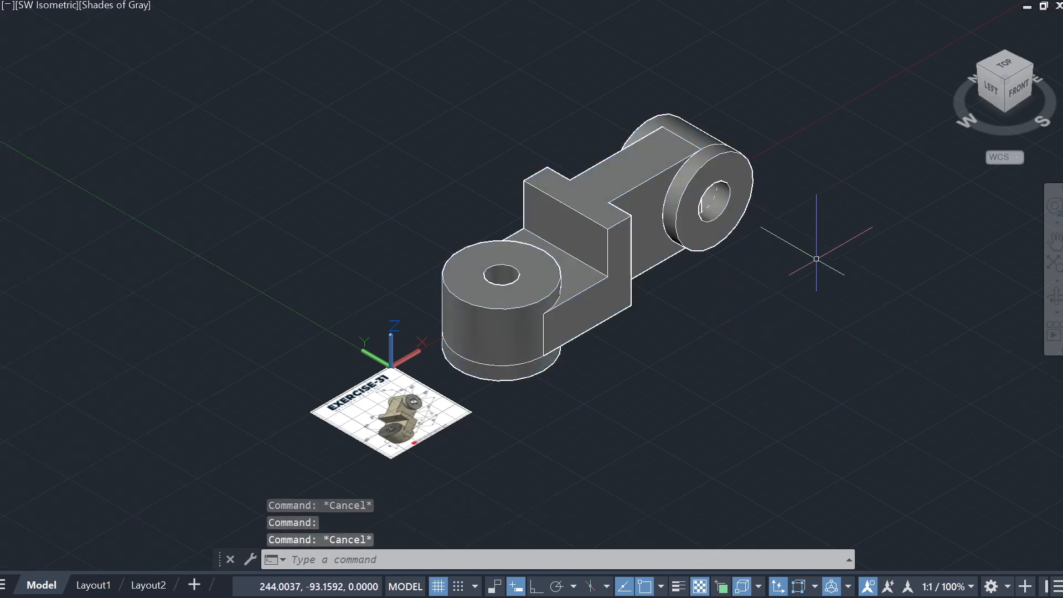
Step: Examine the inside of the horizontal end boss's hole from the front, below and above
mouse_move(803, 298)
shift+middle_down()
mouse_move(692, 240)
mouse_move(622, 240)
mouse_move(649, 211)
mouse_move(552, 253)
mouse_move(524, 356)
mouse_move(674, 280)
shift+middle_up()
scroll(785, 313, up, 6)
mouse_move(743, 323)
shift+middle_down()
mouse_move(766, 204)
mouse_move(672, 142)
mouse_move(426, 199)
mouse_move(367, 274)
mouse_move(590, 330)
mouse_move(769, 310)
mouse_move(911, 351)
mouse_move(859, 359)
mouse_move(688, 254)
mouse_move(736, 283)
shift+middle_up()
scroll(860, 359, down, 2)
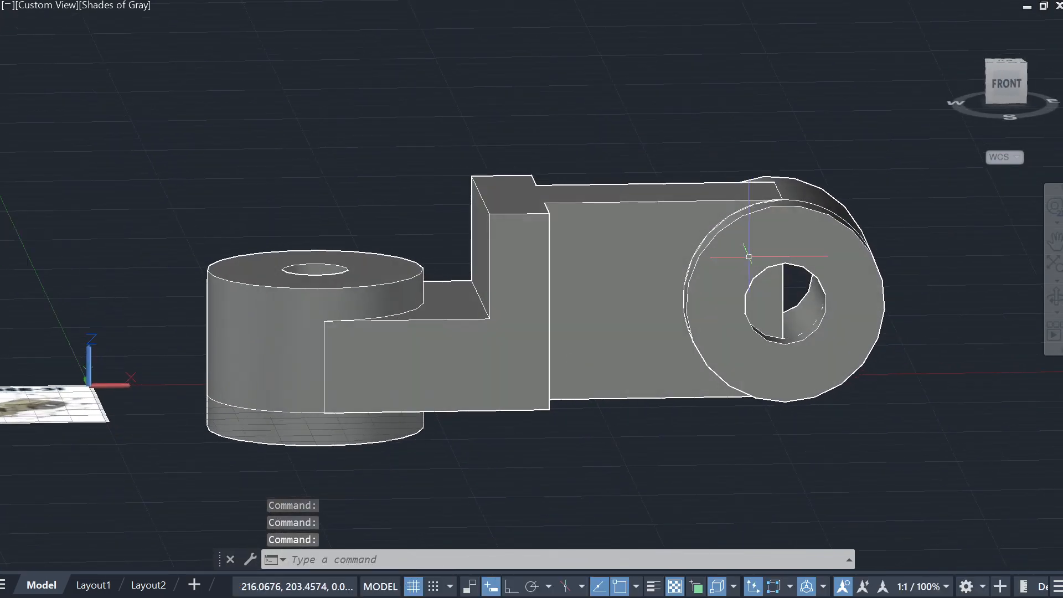
scroll(805, 360, up, 3)
mouse_move(805, 359)
shift+middle_down()
mouse_move(858, 343)
mouse_move(821, 320)
mouse_move(771, 257)
shift+middle_up()
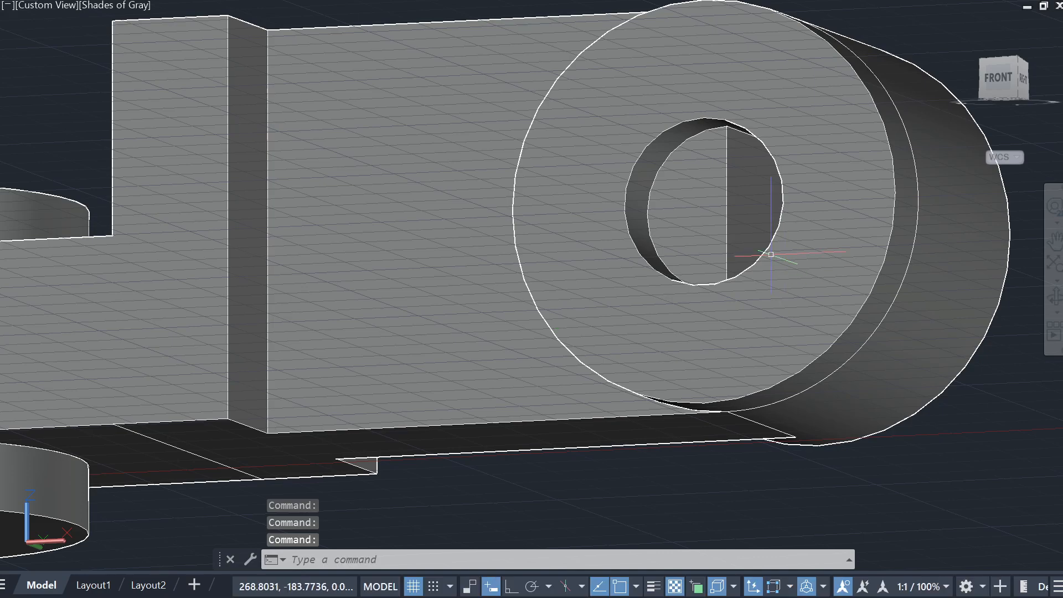
shift+middle_drag(710, 197, 410, 313)
shift+middle_drag(367, 251, 871, 399)
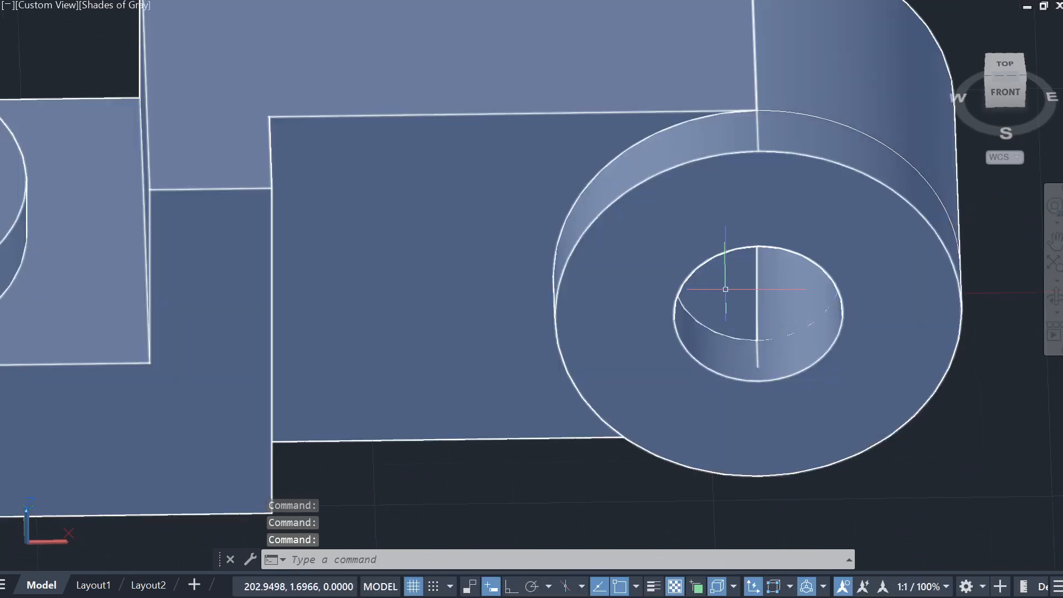
scroll(628, 329, down, 3)
scroll(658, 299, up, 1)
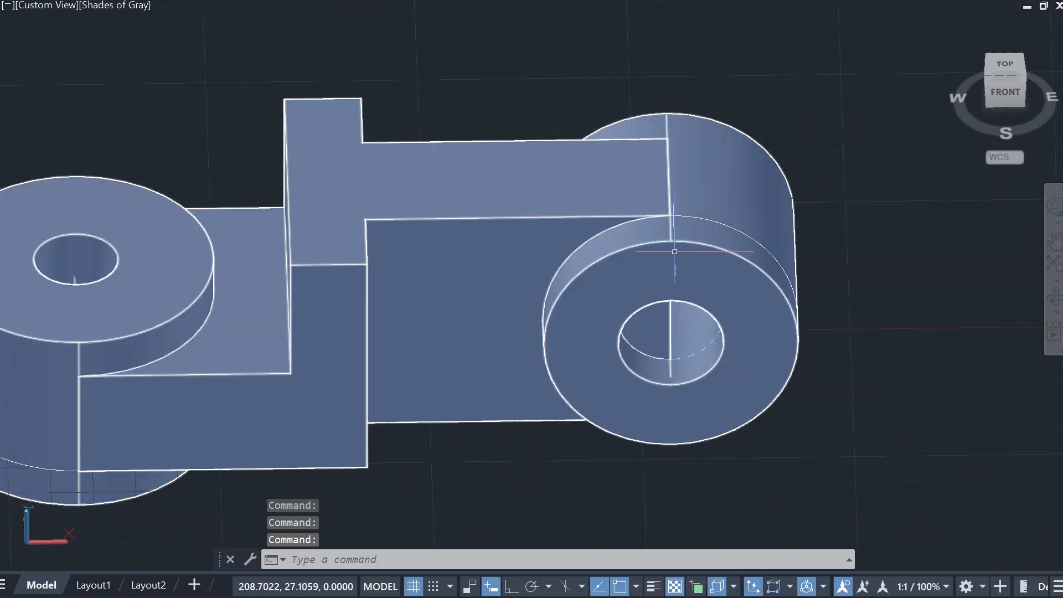
Step: Compare the horizontal boss's hole with the reference drawing and inspect the hole again up close
middle_drag(239, 425, 714, 373)
scroll(194, 398, up, 3)
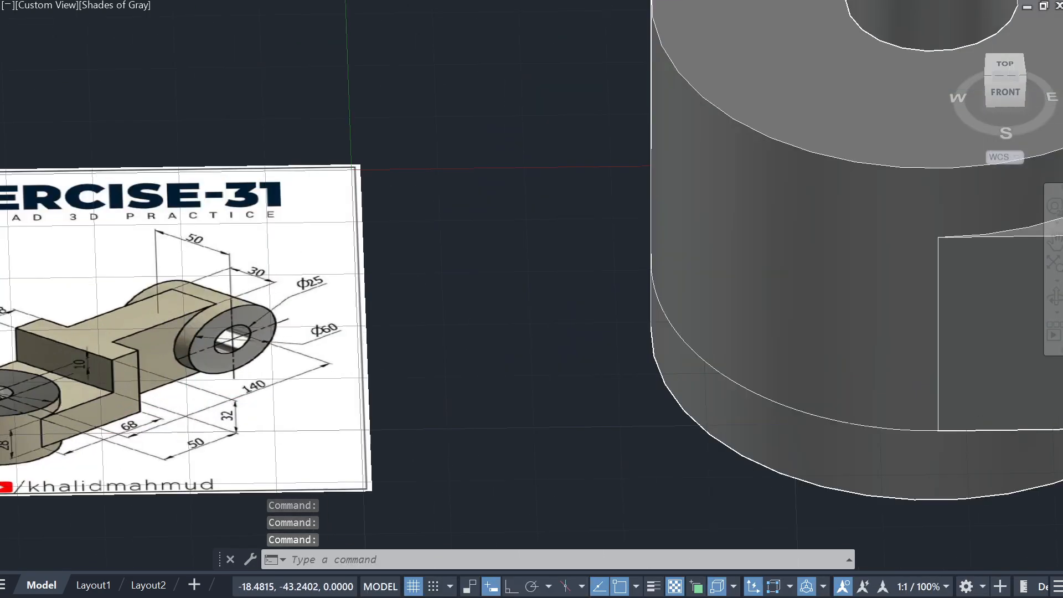
scroll(197, 398, up, 2)
scroll(691, 354, down, 5)
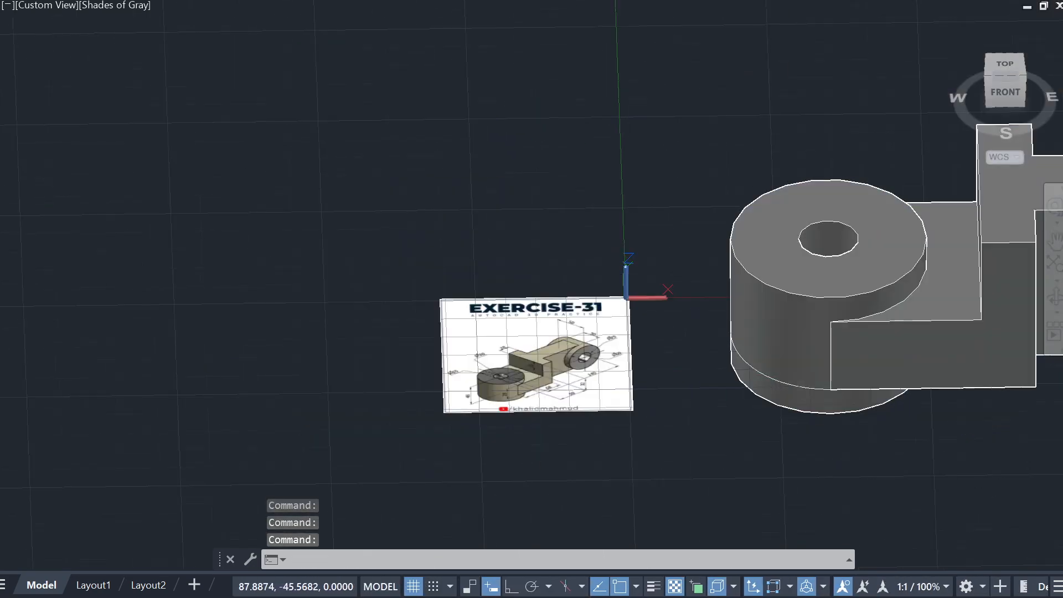
middle_drag(891, 372, 306, 362)
shift+middle_drag(771, 367, 797, 377)
scroll(712, 322, up, 2)
scroll(712, 322, up, 3)
scroll(798, 377, down, 4)
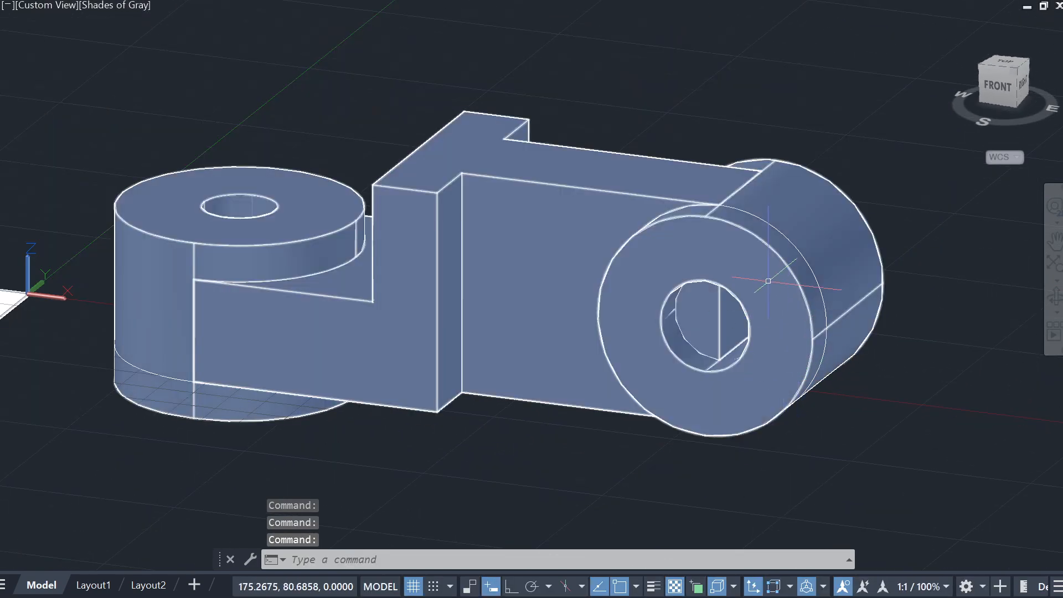
shift+middle_drag(786, 332, 767, 292)
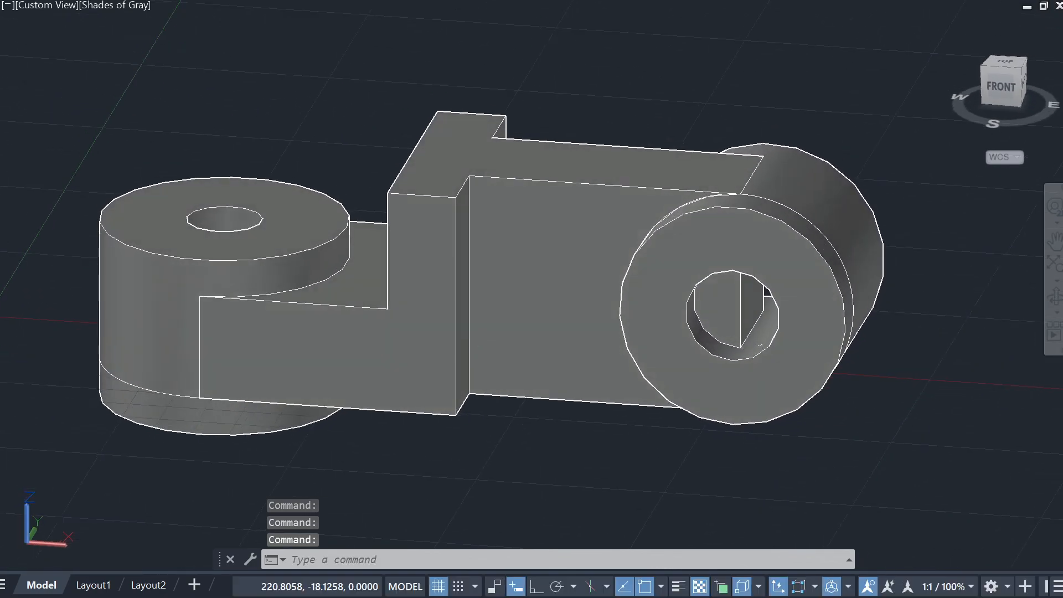
Step: Presspull the half-round face inside the horizontal boss's hole about 203 units backward through the arm and check the hole from both sides
text(ess)
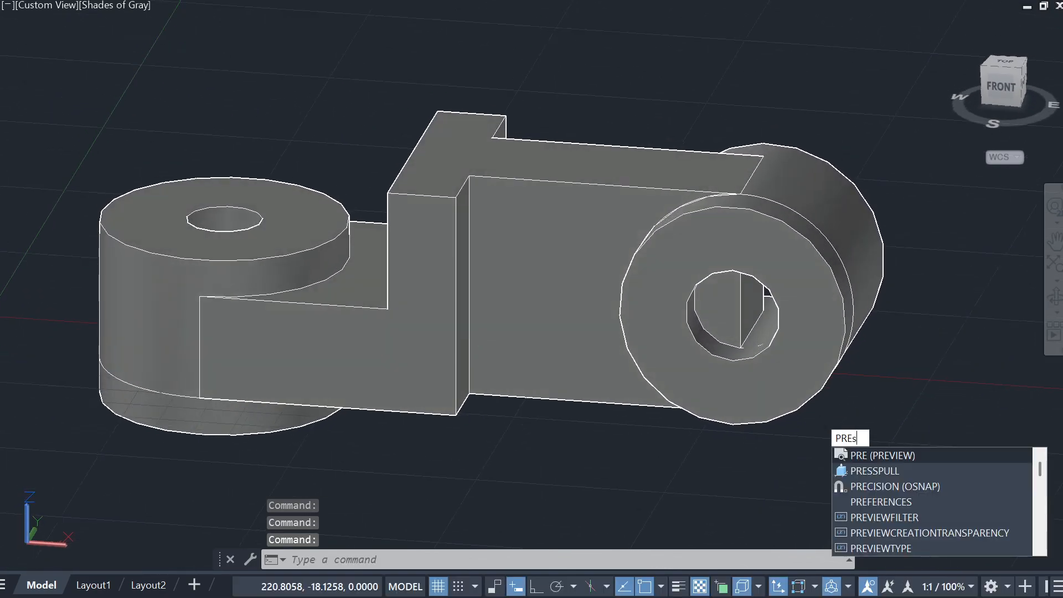
key(Return)
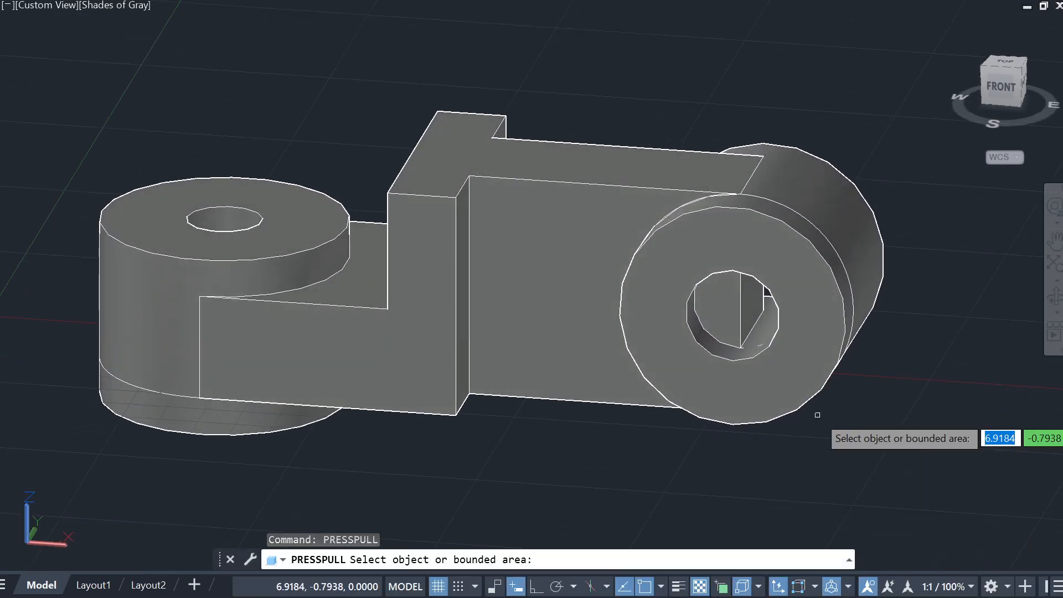
click(725, 309)
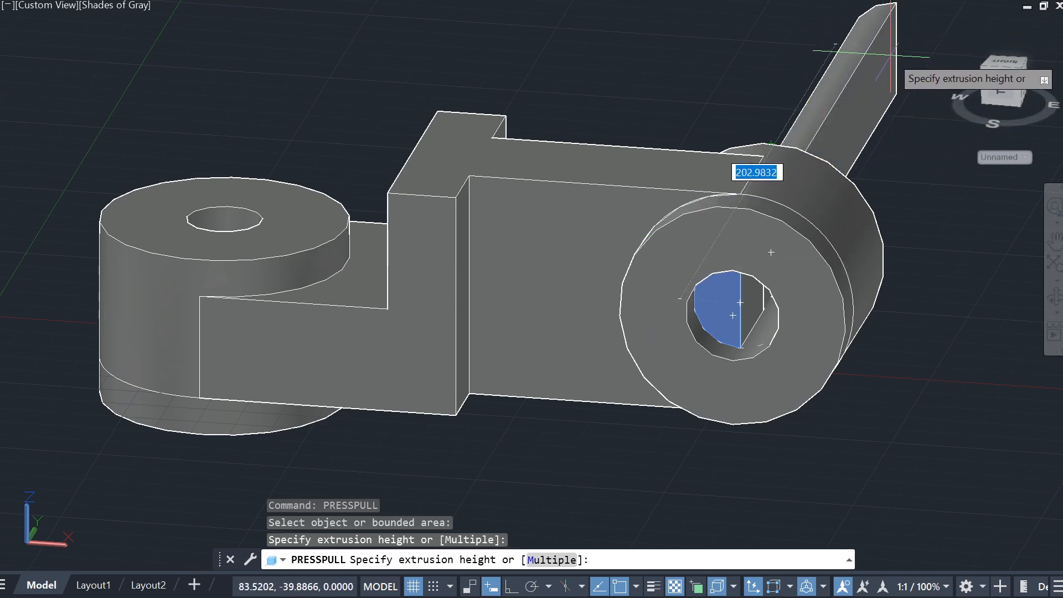
click(889, 56)
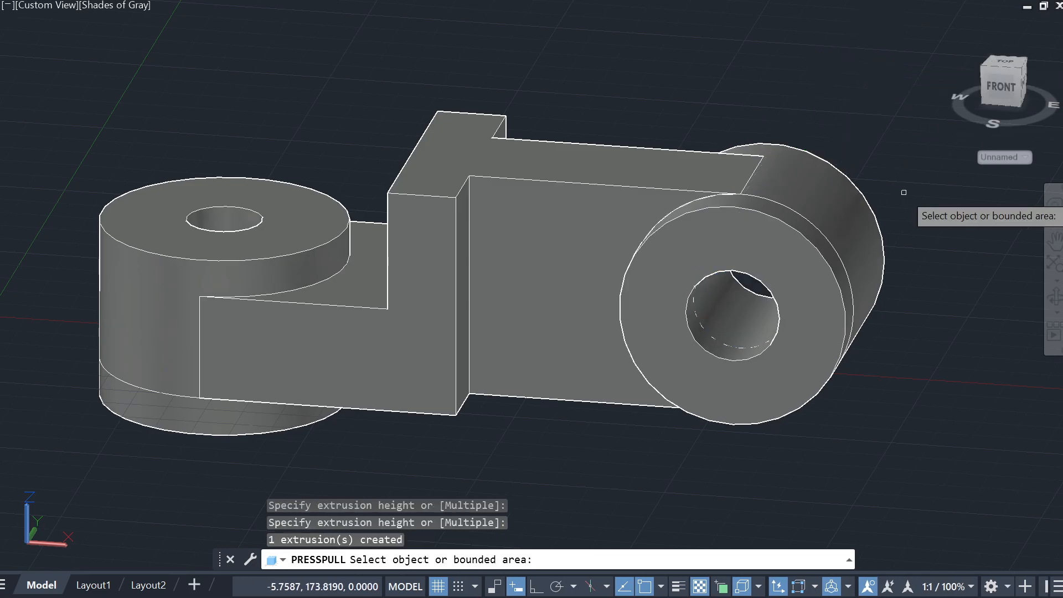
shift+middle_drag(756, 333, 327, 301)
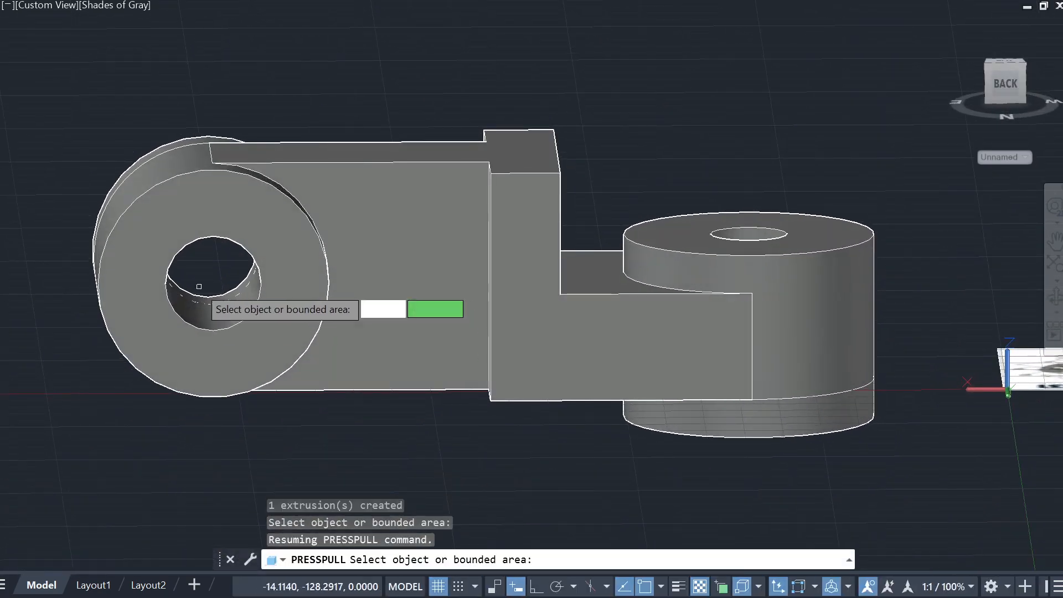
shift+middle_drag(205, 252, 658, 332)
scroll(668, 342, down, 2)
key(Escape)
key(Escape)
Step: Check the bracket's object type in the properties after the hole cut, then clear the selection
click(660, 313)
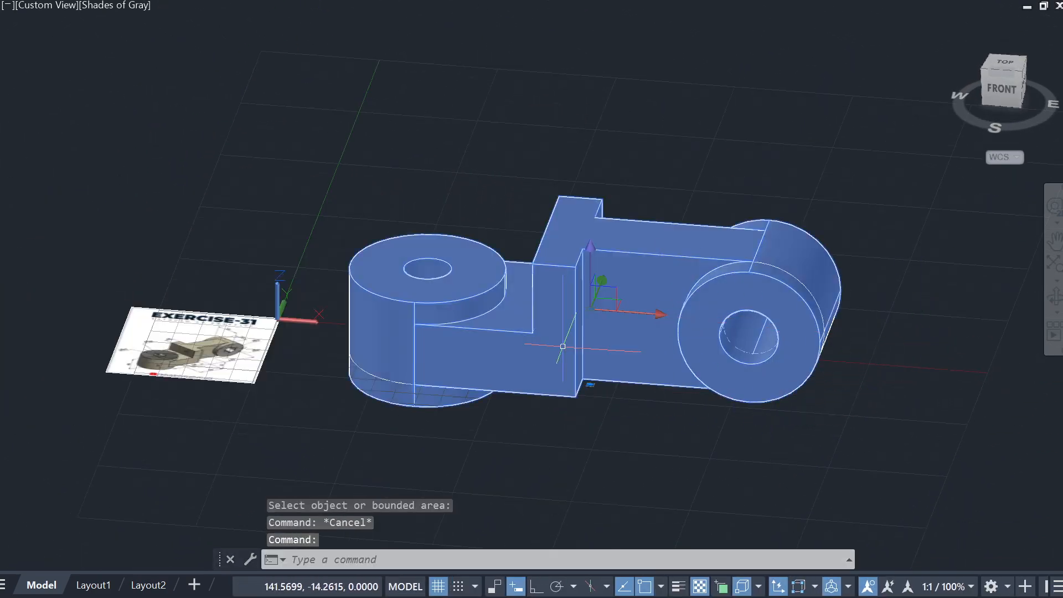
key(ctrl+1)
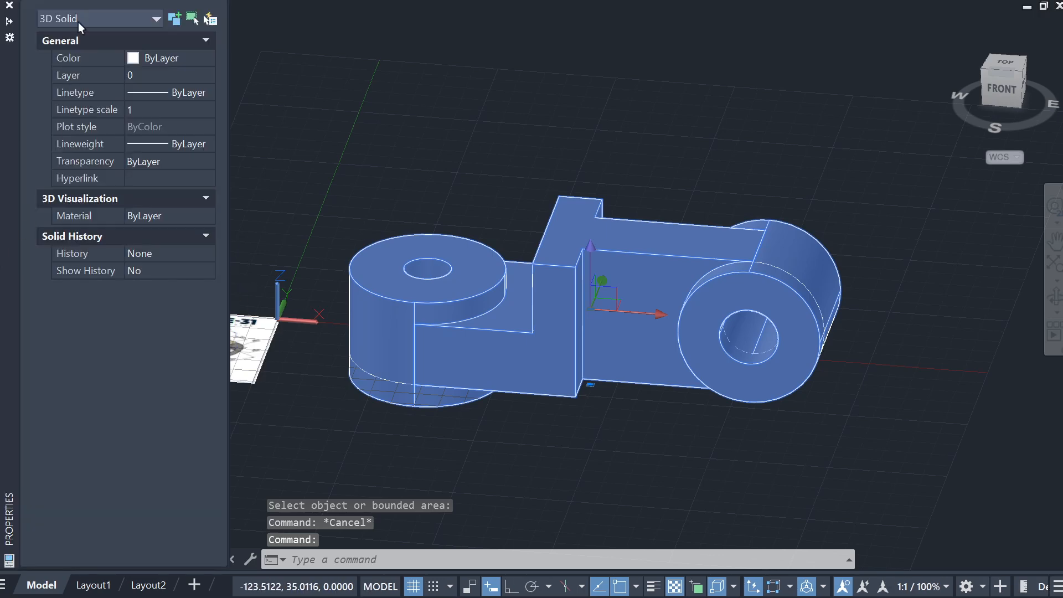
key(Escape)
key(Escape)
key(ctrl+1)
shift+middle_drag(514, 450, 564, 458)
click(521, 348)
right_click(538, 351)
key(Escape)
click(817, 394)
key(Escape)
key(Escape)
Step: Hide the united bracket solid so only its source profiles and the reference image are displayed
click(579, 299)
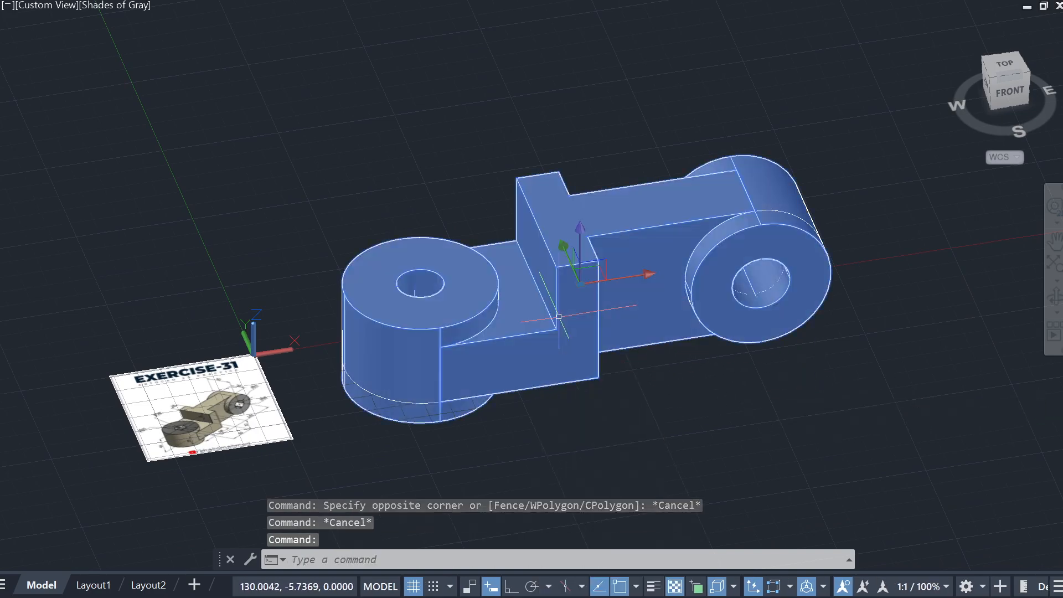
right_click(575, 321)
mouse_move(648, 388)
click(808, 412)
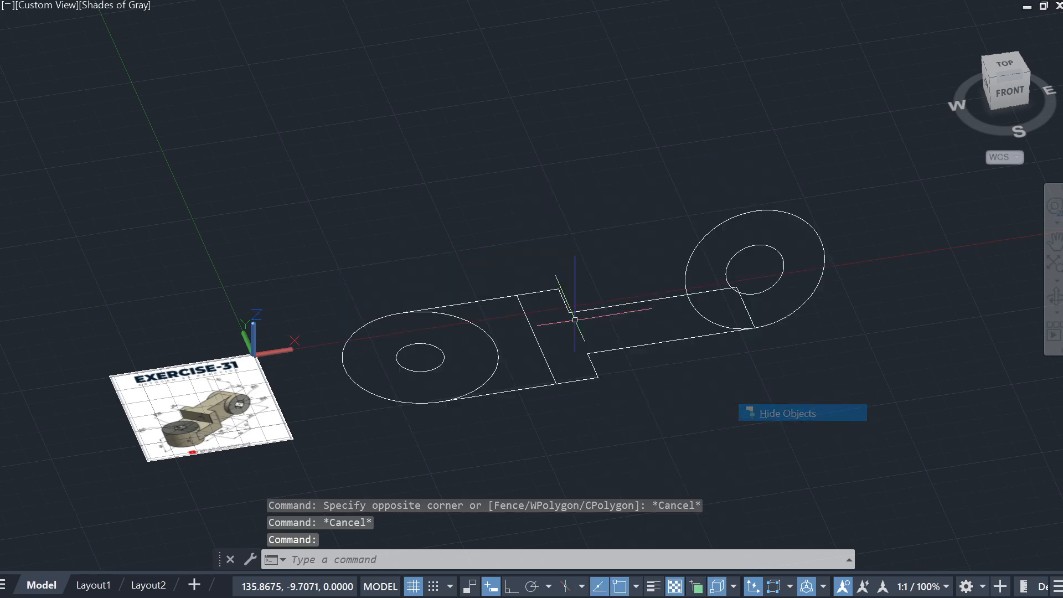
Step: Select all the source circles and polylines of the bracket to inspect them, then clear the selection
click(906, 133)
click(373, 457)
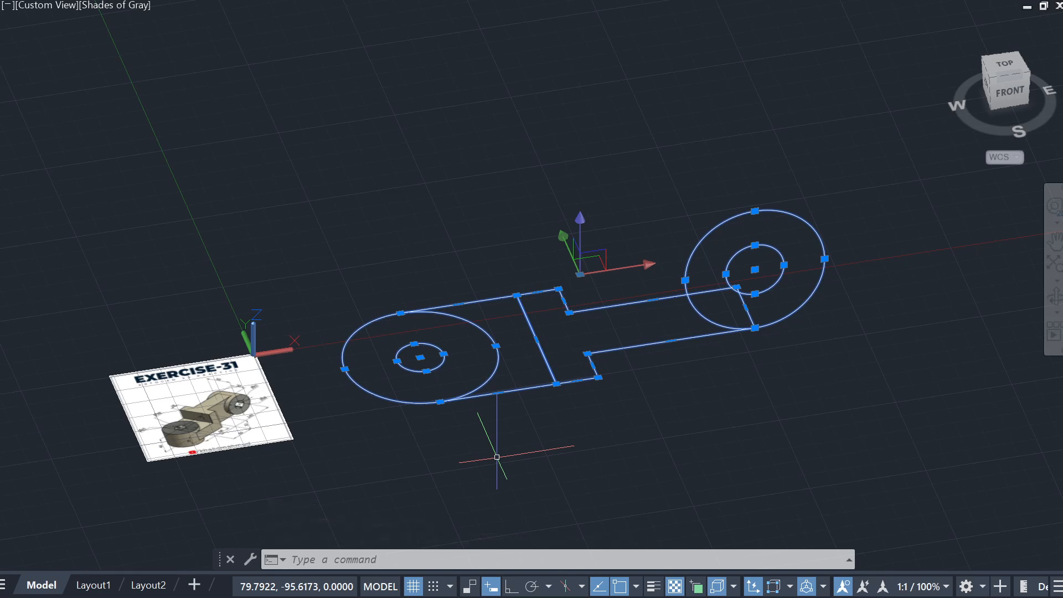
key(Escape)
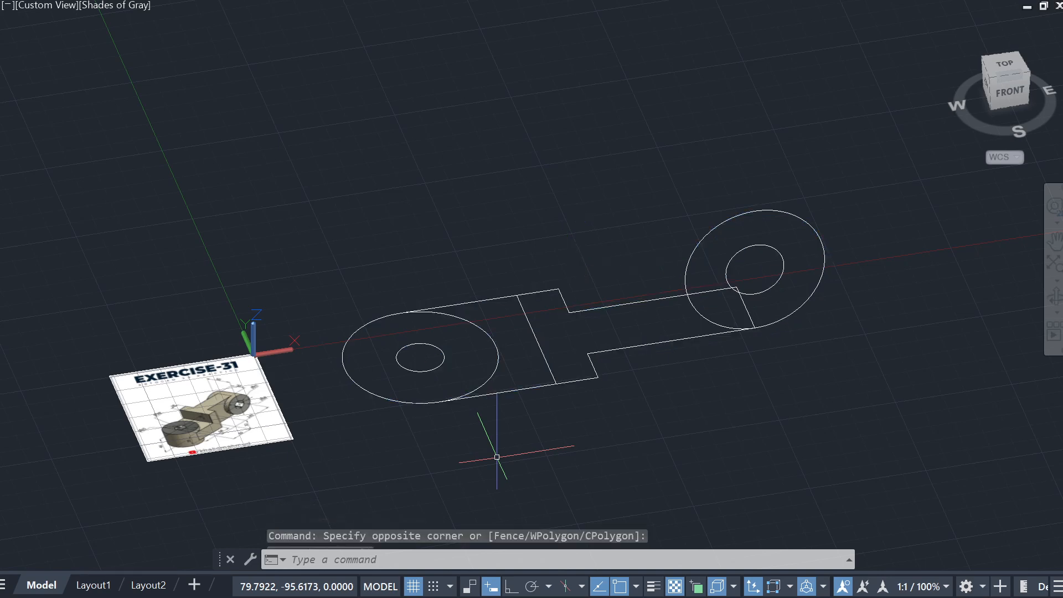
Step: Delete all the leftover source circles and polylines of the bracket, keeping only the reference image
click(827, 176)
click(379, 435)
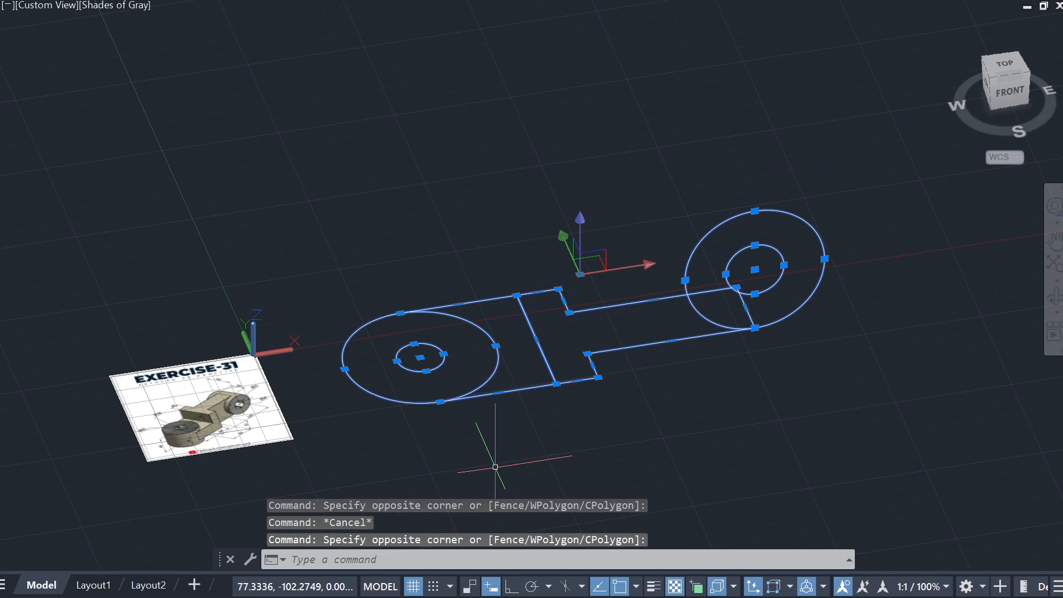
key(Delete)
key(Escape)
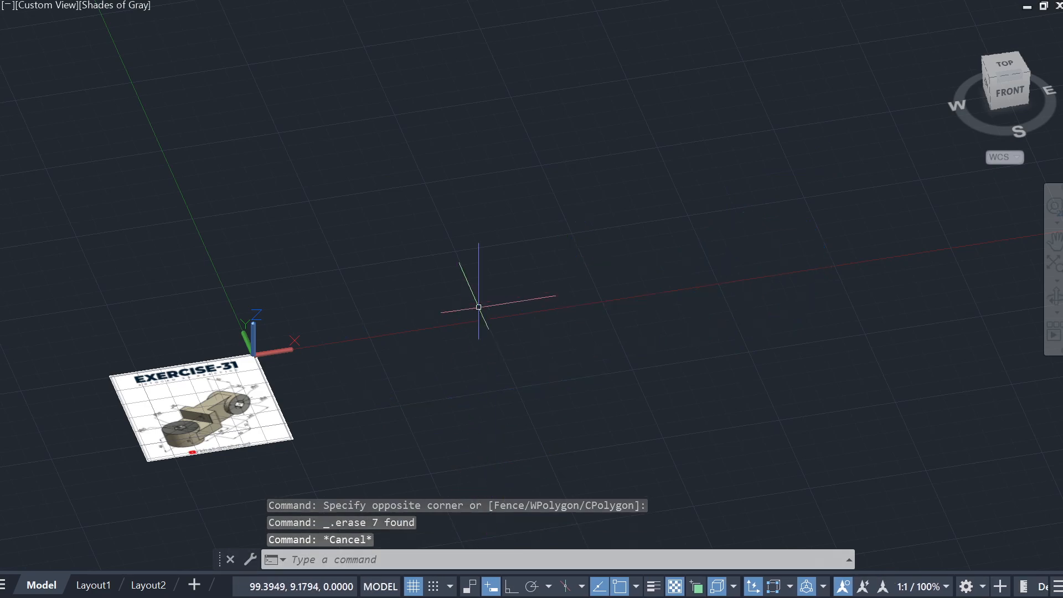
Step: End the object isolation to redisplay the bracket solid and orbit it slightly
right_click(480, 321)
mouse_move(577, 383)
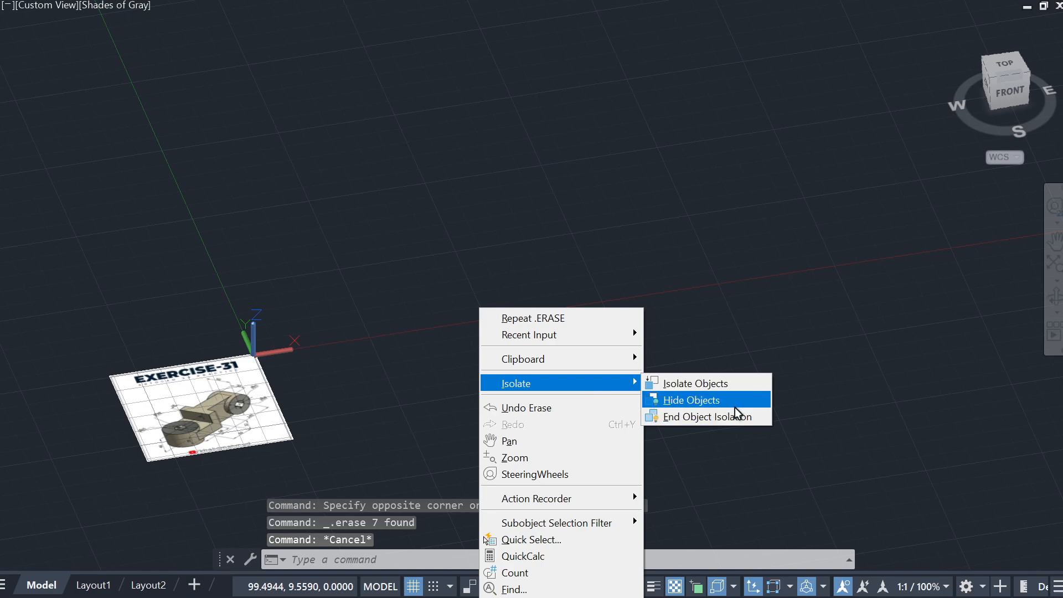
click(725, 423)
shift+middle_drag(558, 356, 532, 388)
click(527, 289)
key(Escape)
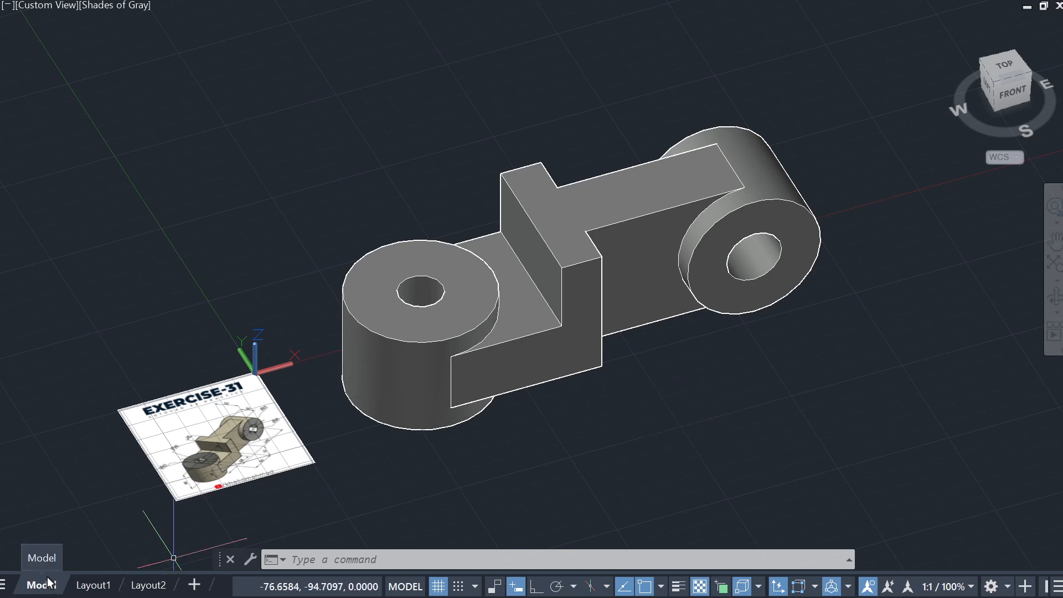
mouse_move(103, 591)
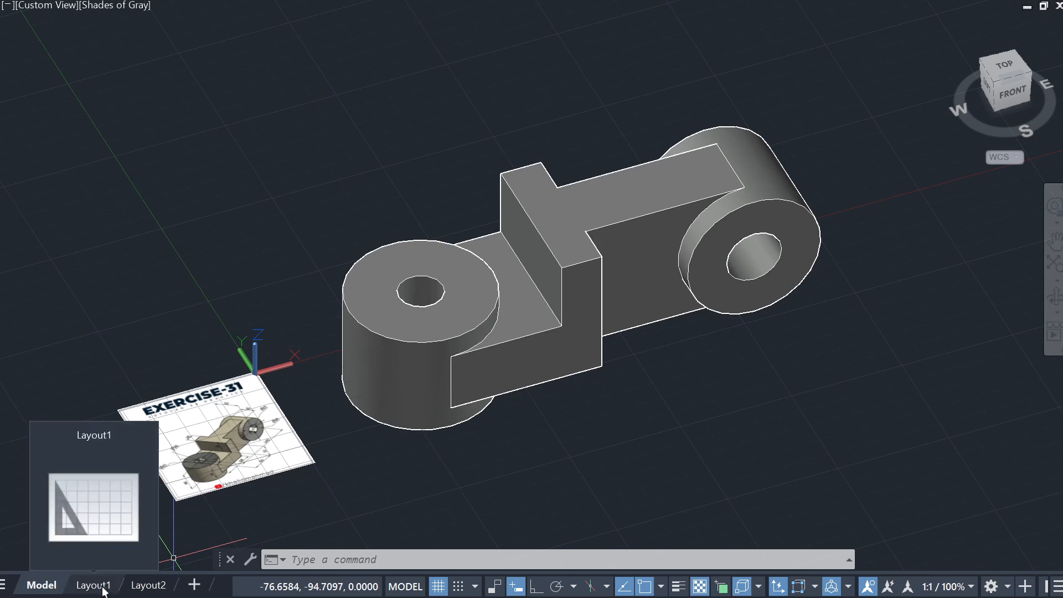
scroll(617, 381, up, 2)
scroll(625, 415, down, 2)
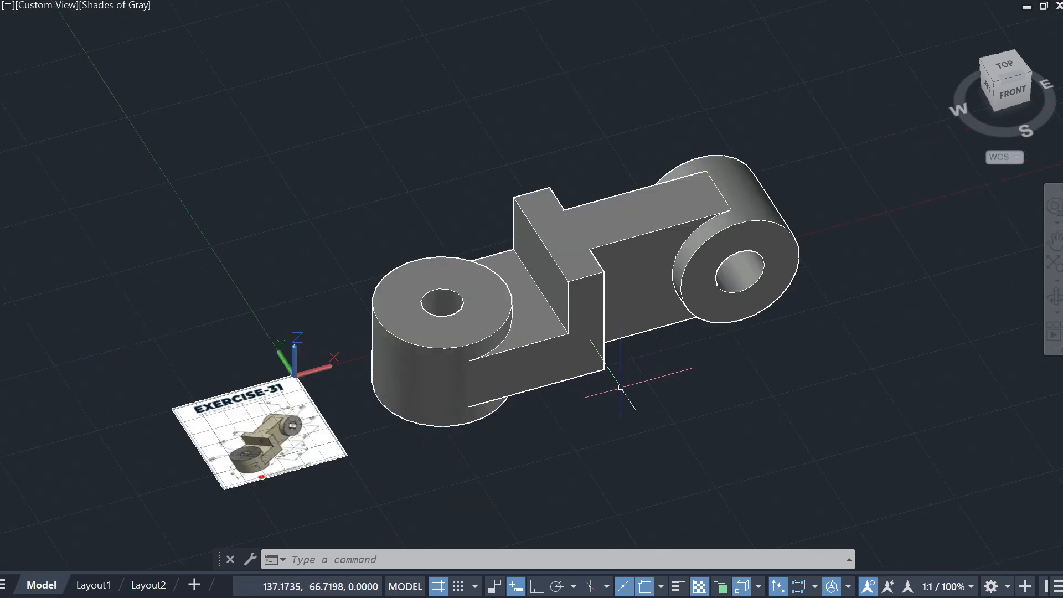
click(322, 506)
click(206, 415)
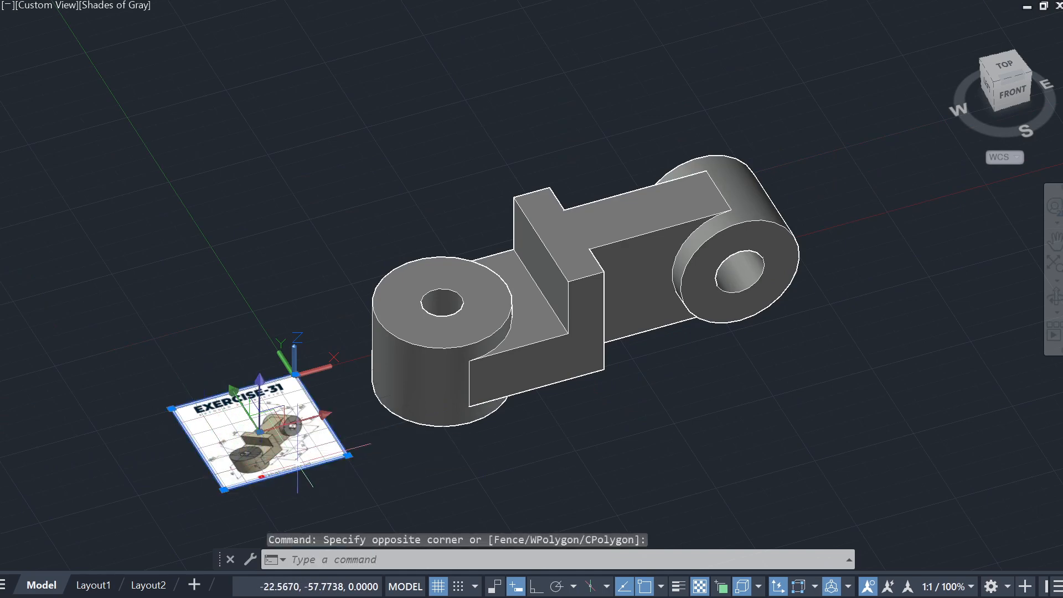
key(Escape)
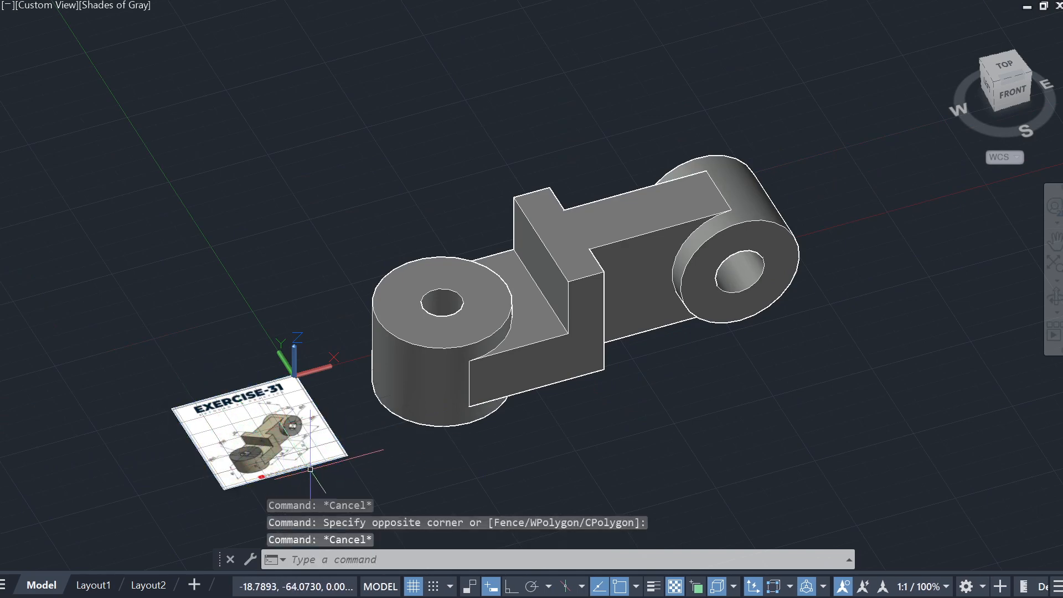
click(254, 429)
key(Escape)
click(343, 472)
click(269, 426)
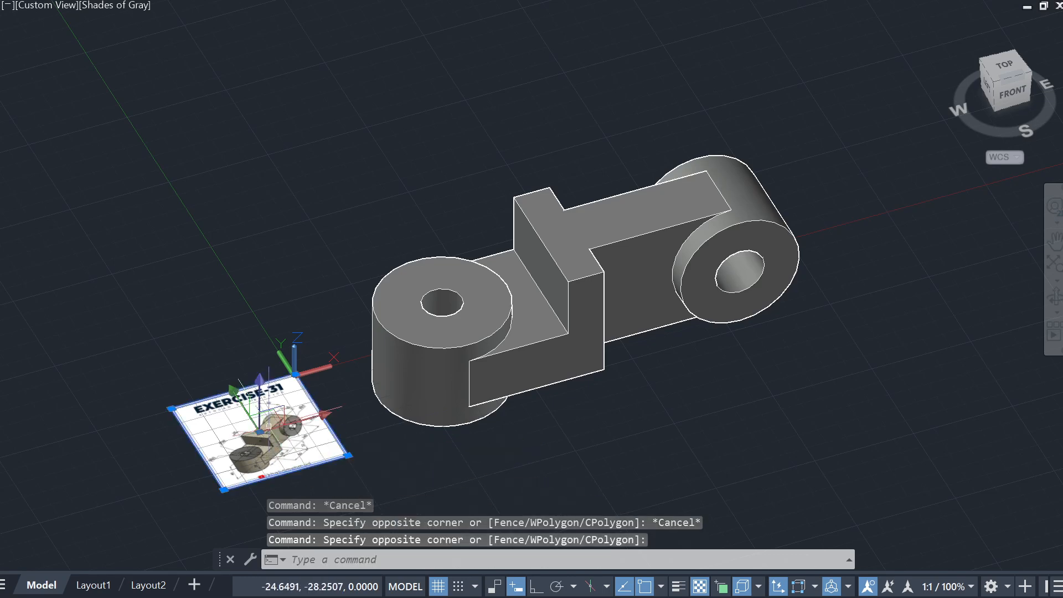
right_click(270, 424)
key(Escape)
right_click(237, 412)
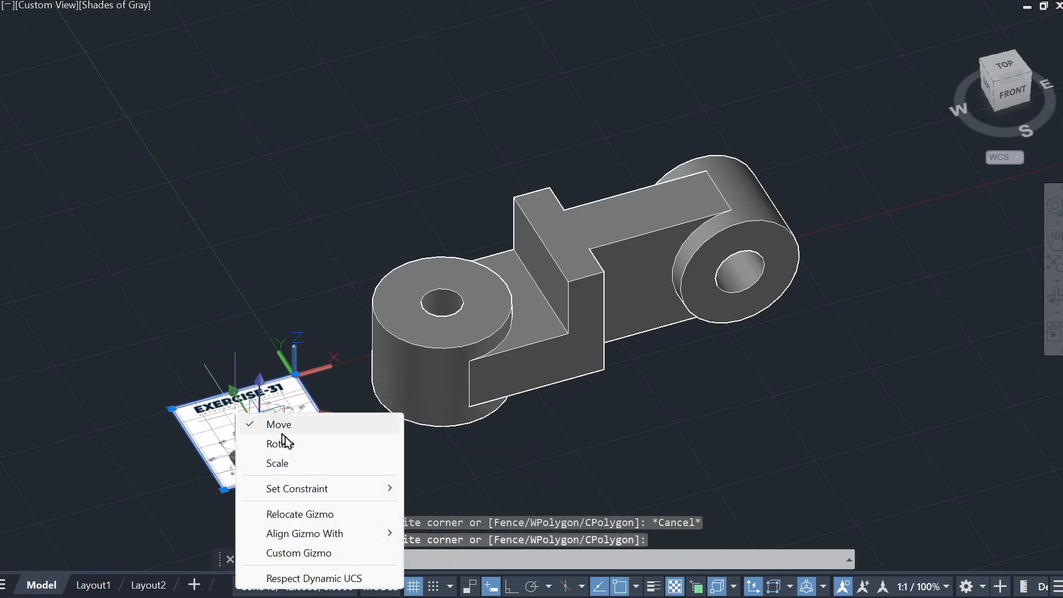
click(280, 300)
click(283, 300)
key(Escape)
key(Escape)
Step: Hide the Exercise-31 reference image, check the Layout1 viewport without it, and return to model space
click(419, 469)
click(306, 449)
right_click(312, 453)
mouse_move(368, 529)
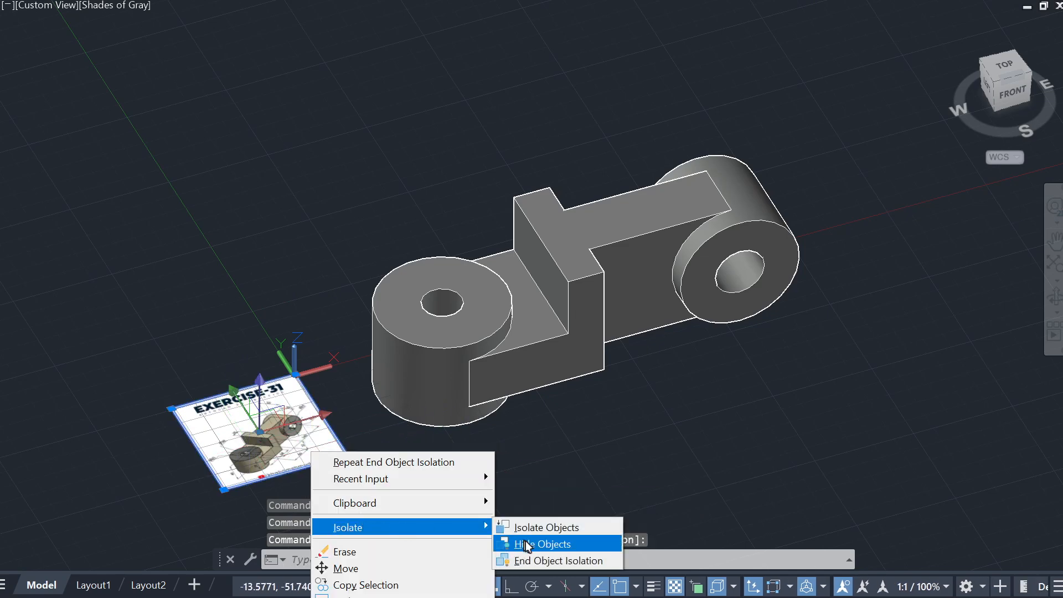
click(564, 548)
key(Escape)
middle_drag(576, 433, 433, 381)
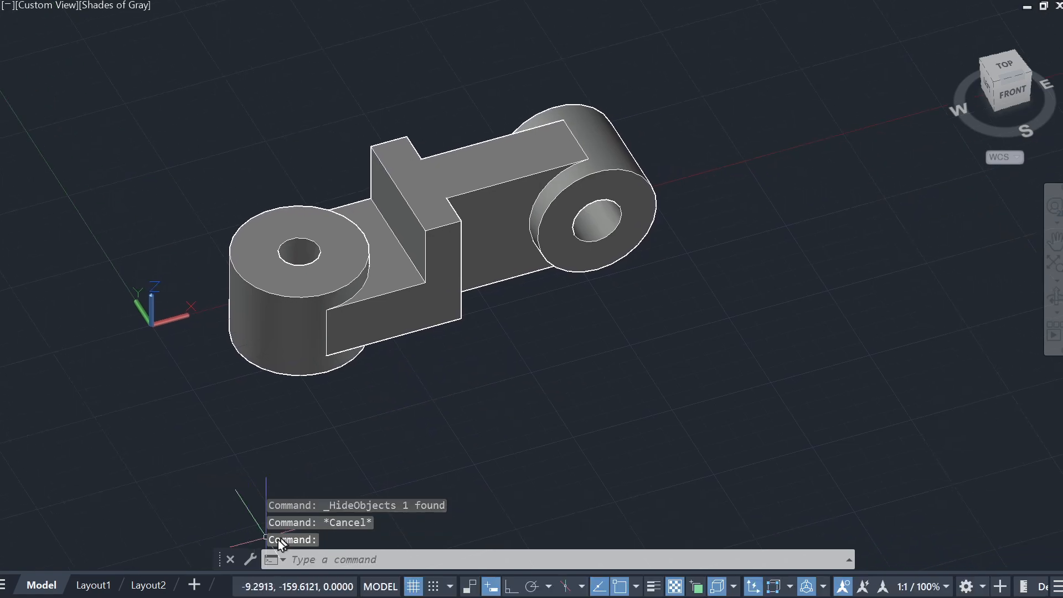
click(95, 585)
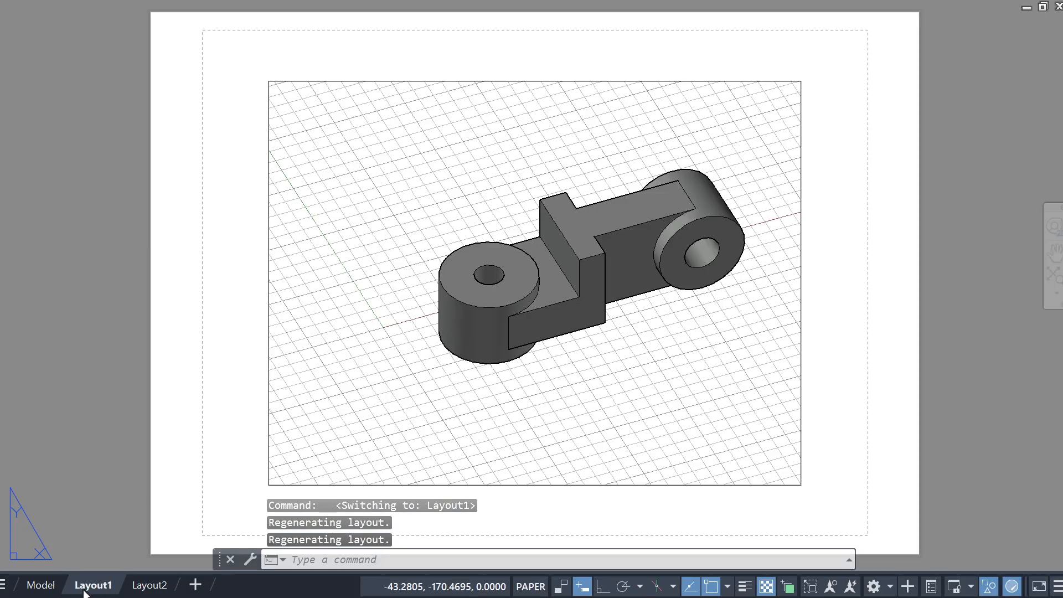
click(42, 589)
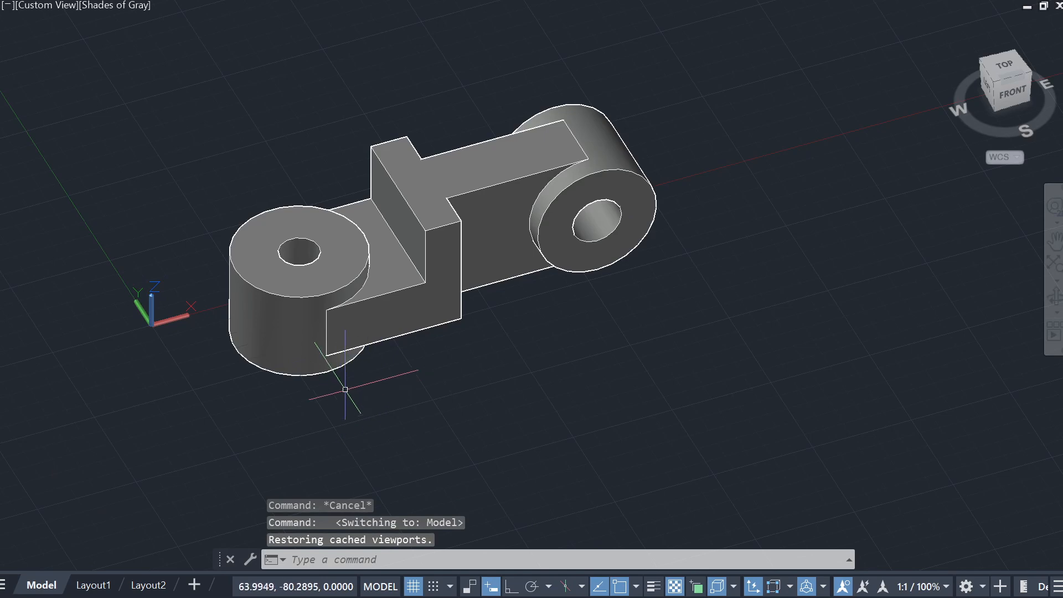
Step: End the object isolation, check the reference image's effect on Layout1, and return to model space
right_click(325, 414)
mouse_move(387, 488)
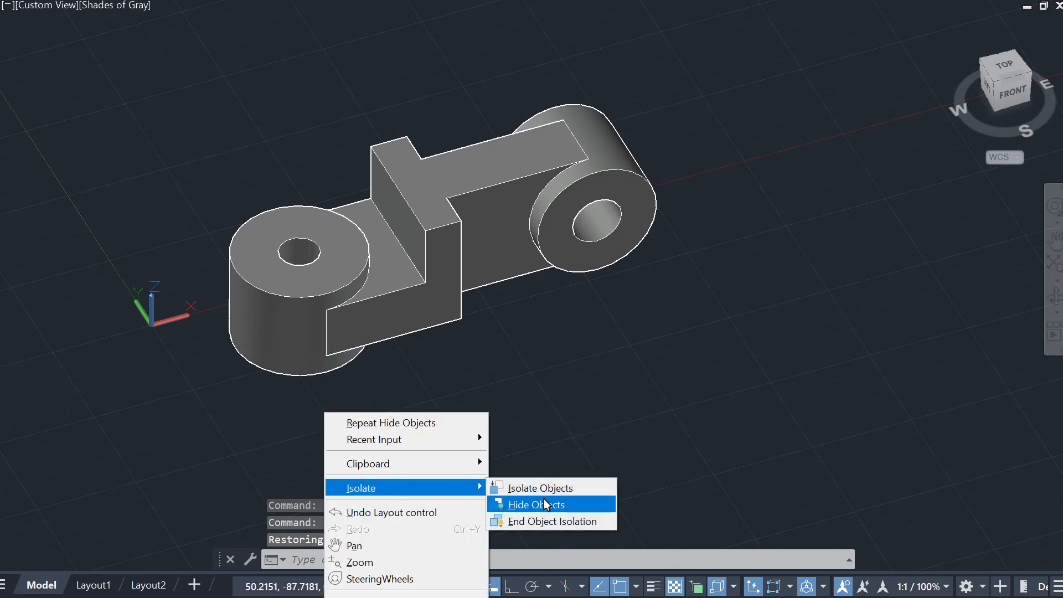
click(577, 521)
click(93, 584)
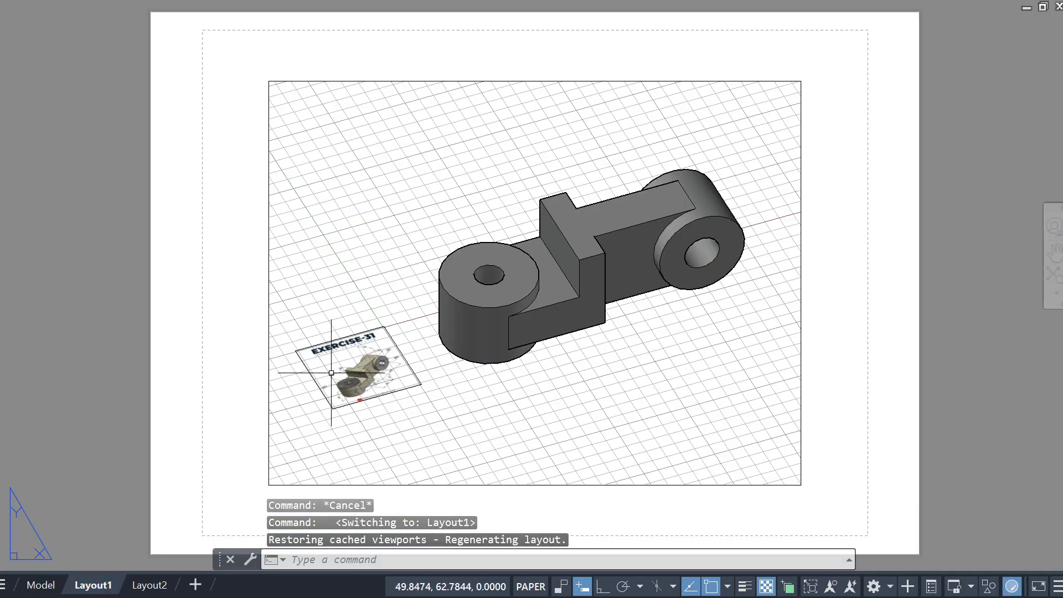
click(41, 585)
Step: Hide the Exercise-31 reference image so only the bracket solid is displayed in model space
click(136, 462)
click(79, 397)
right_click(79, 398)
mouse_move(168, 472)
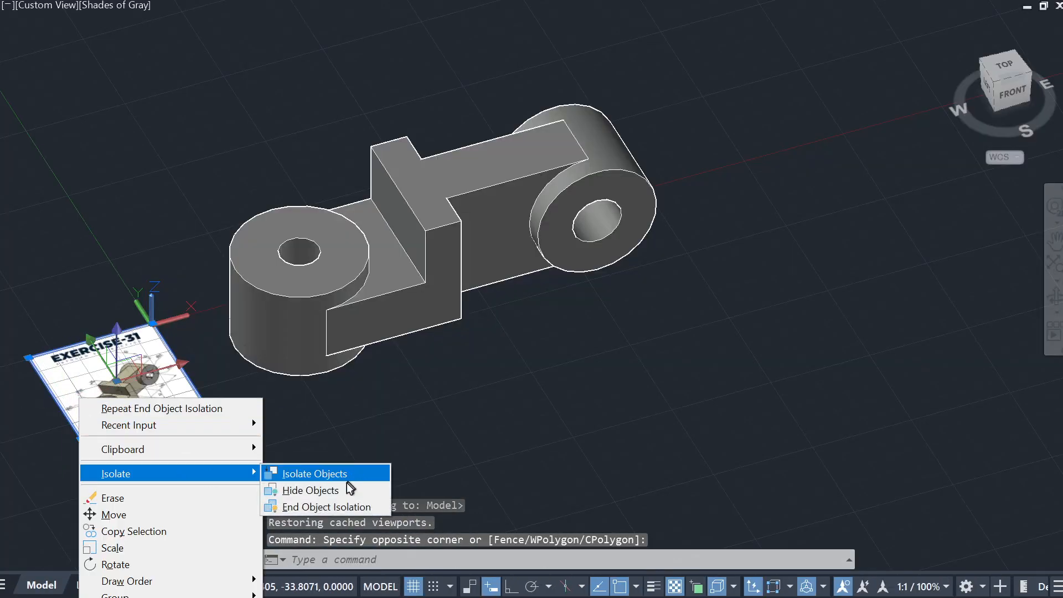
click(334, 489)
key(Escape)
key(Escape)
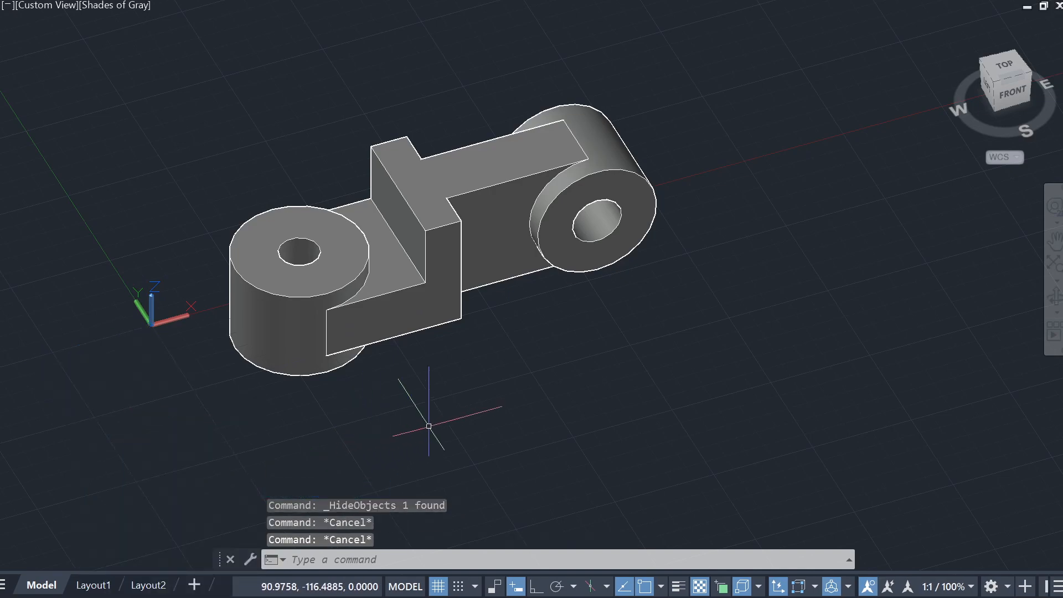
Step: Open Layout1 and delete its default viewport to leave the sheet empty
click(94, 585)
scroll(500, 342, down, 2)
middle_drag(570, 372, 459, 360)
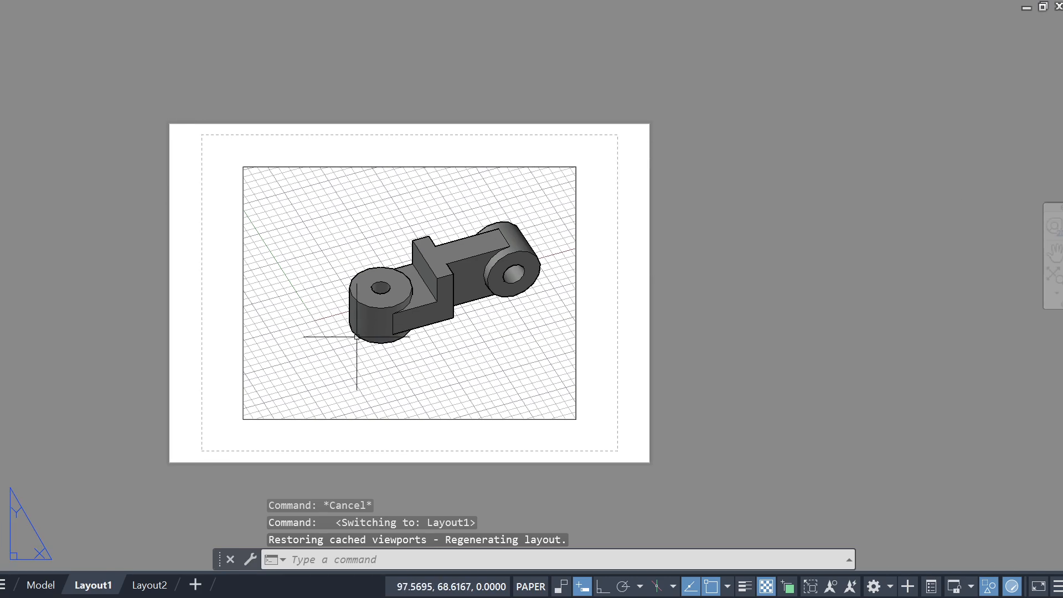
scroll(359, 345, up, 2)
click(712, 464)
click(140, 28)
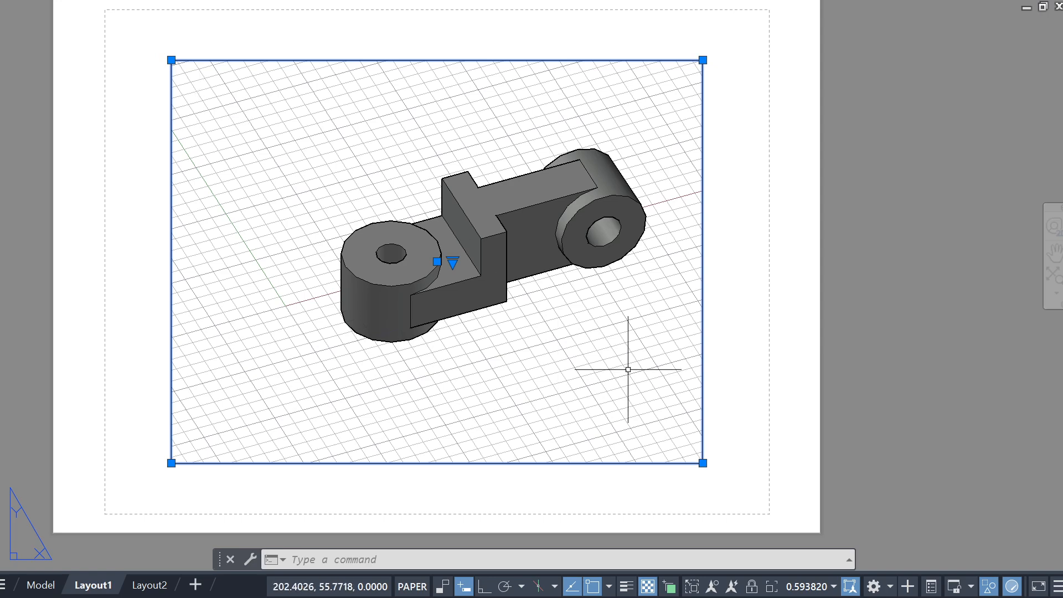
click(755, 490)
click(149, 62)
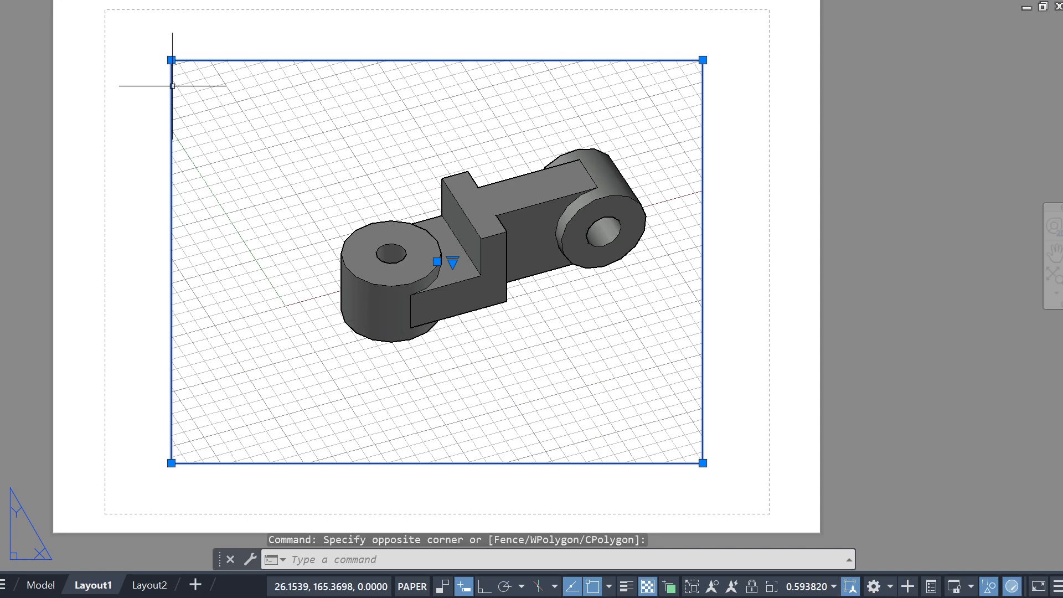
key(Delete)
scroll(518, 247, down, 2)
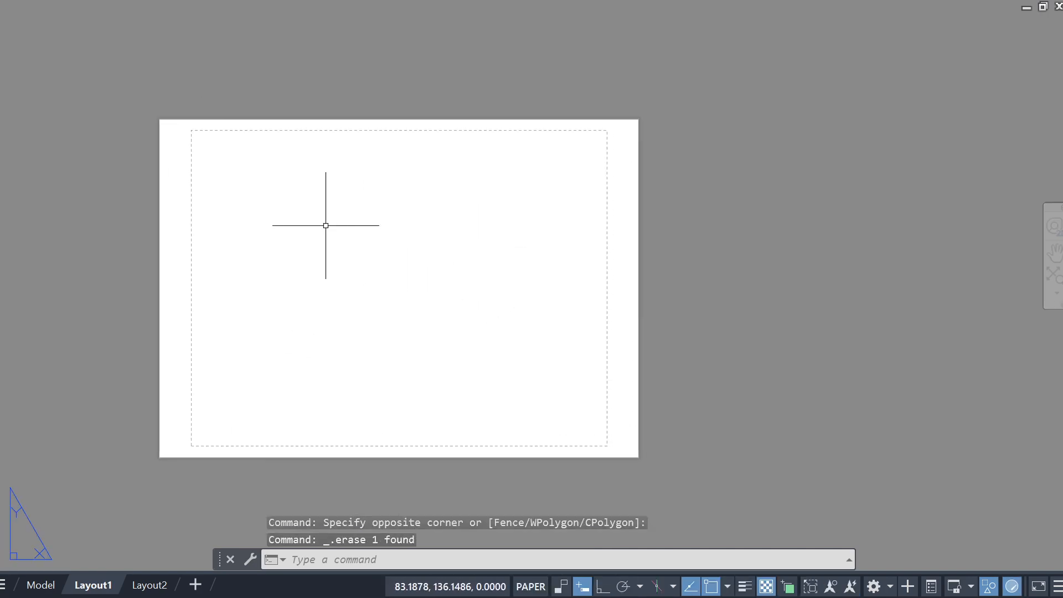
scroll(310, 230, up, 2)
middle_drag(329, 147, 334, 165)
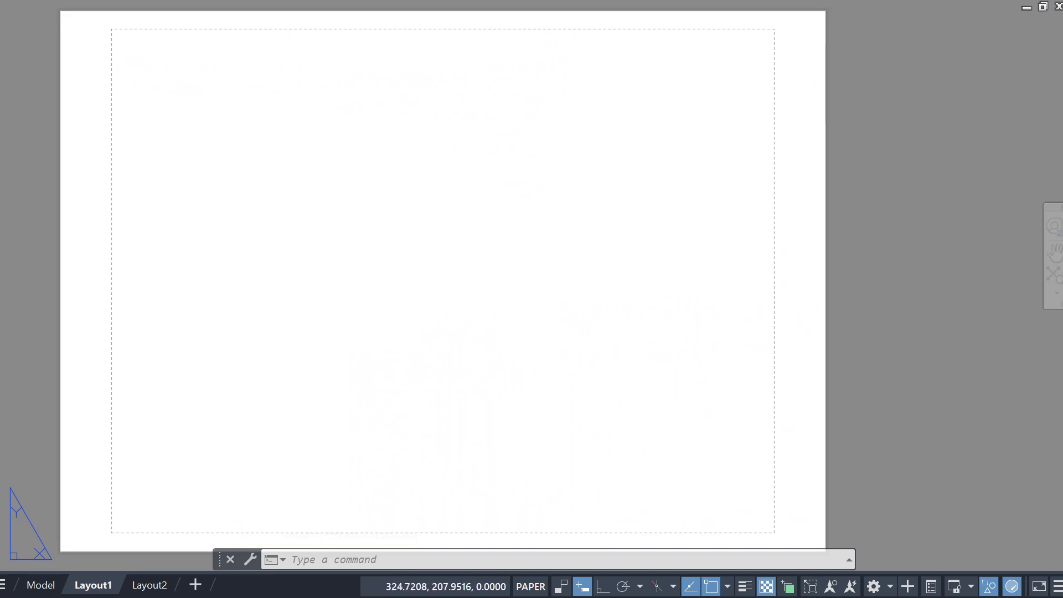
Step: Examine the Drafting Standard defaults for new drawing views and close the dialog without changes
click(533, 0)
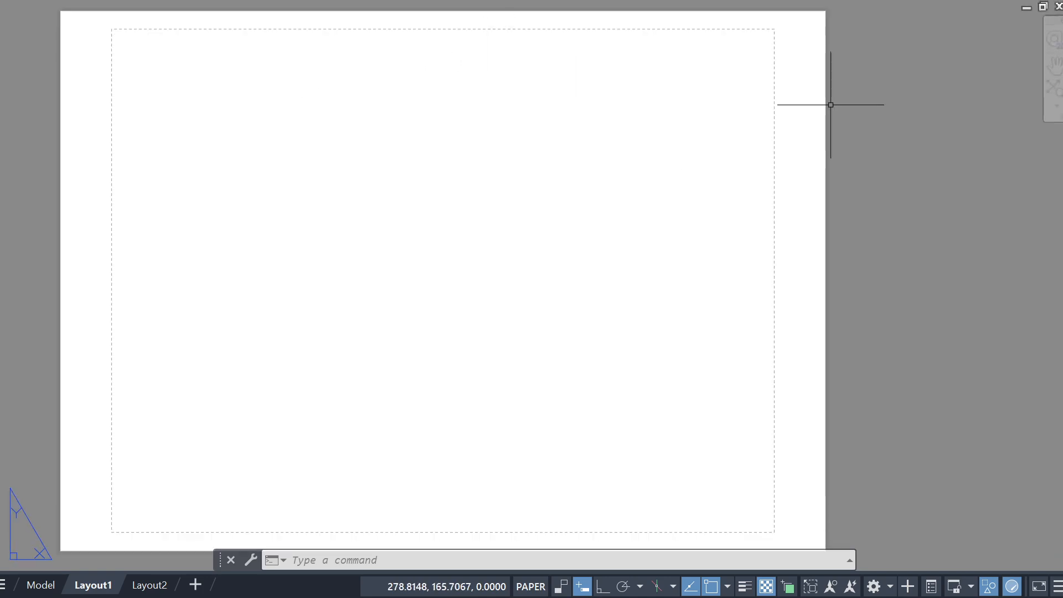
scroll(701, 196, down, 2)
scroll(667, 160, up, 2)
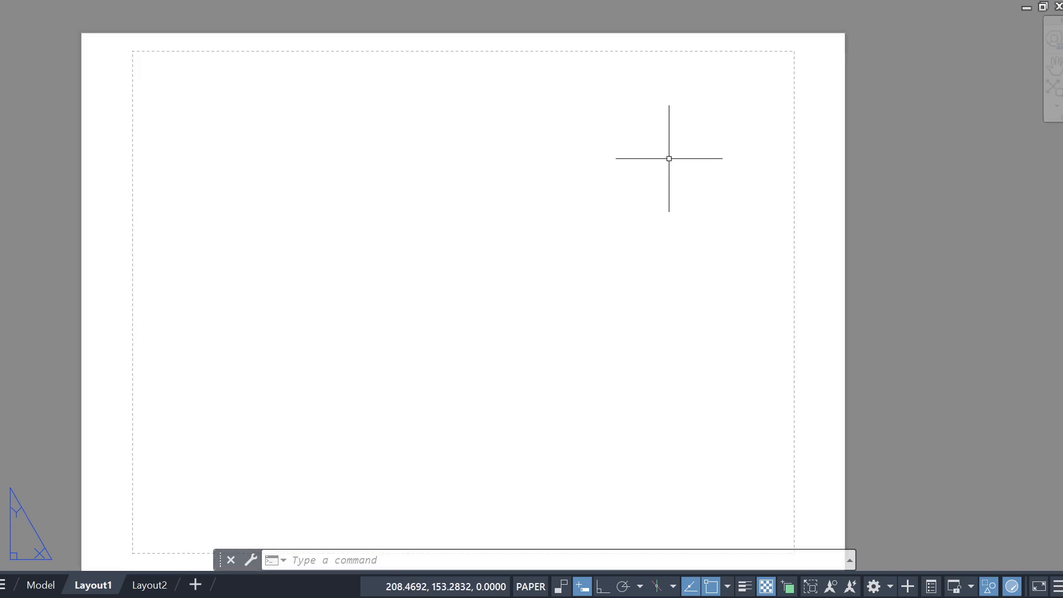
middle_drag(671, 200, 657, 162)
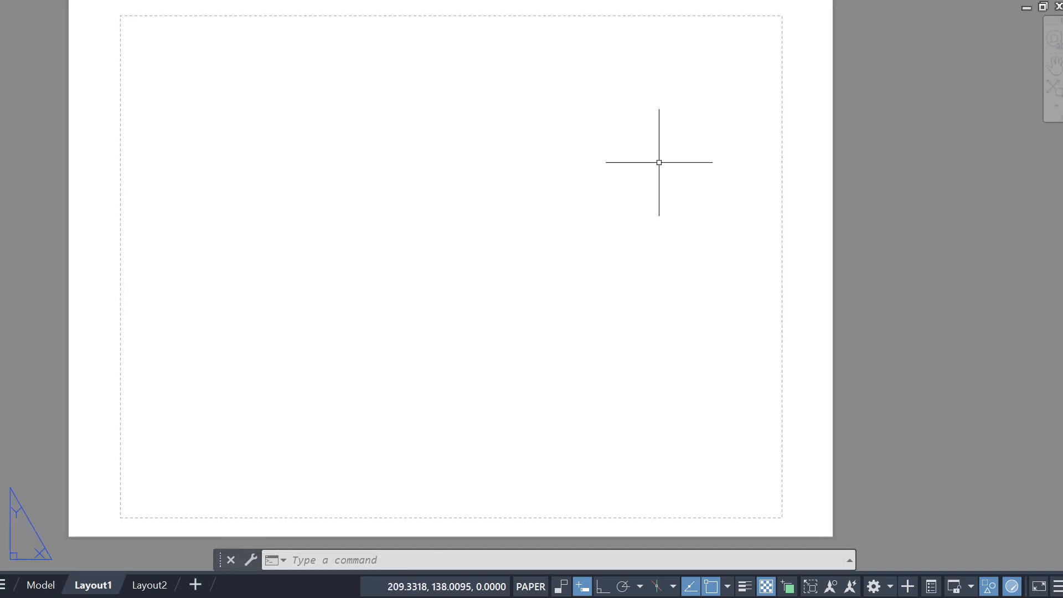
scroll(666, 158, down, 2)
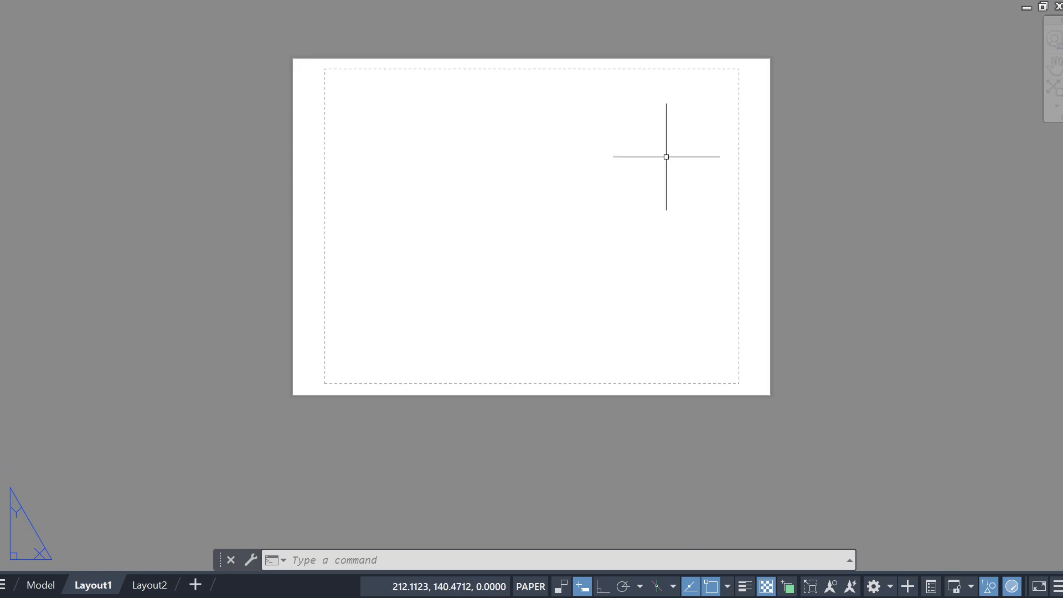
scroll(666, 157, up, 2)
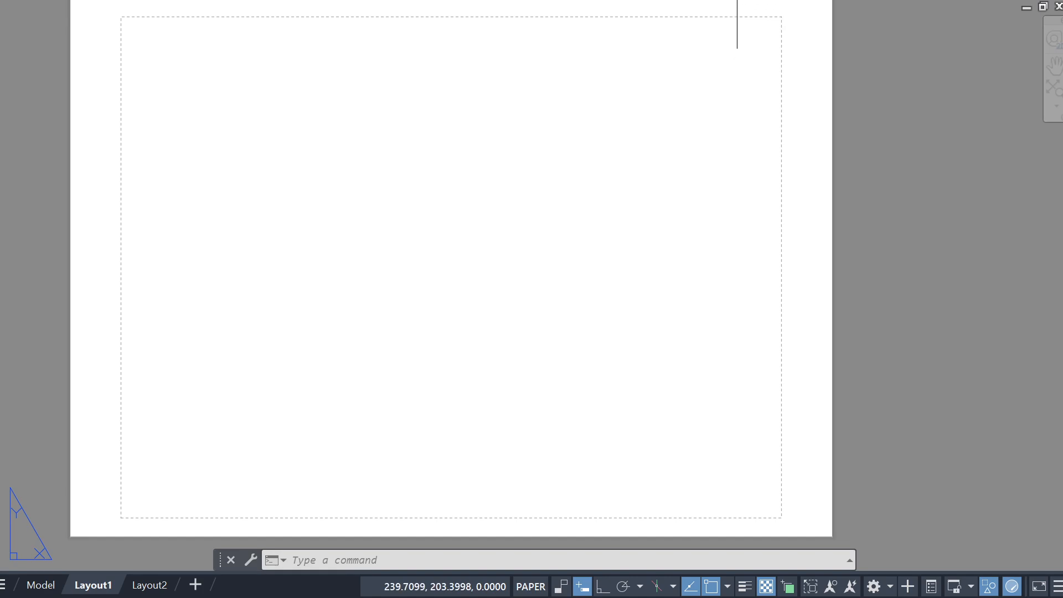
click(756, 1)
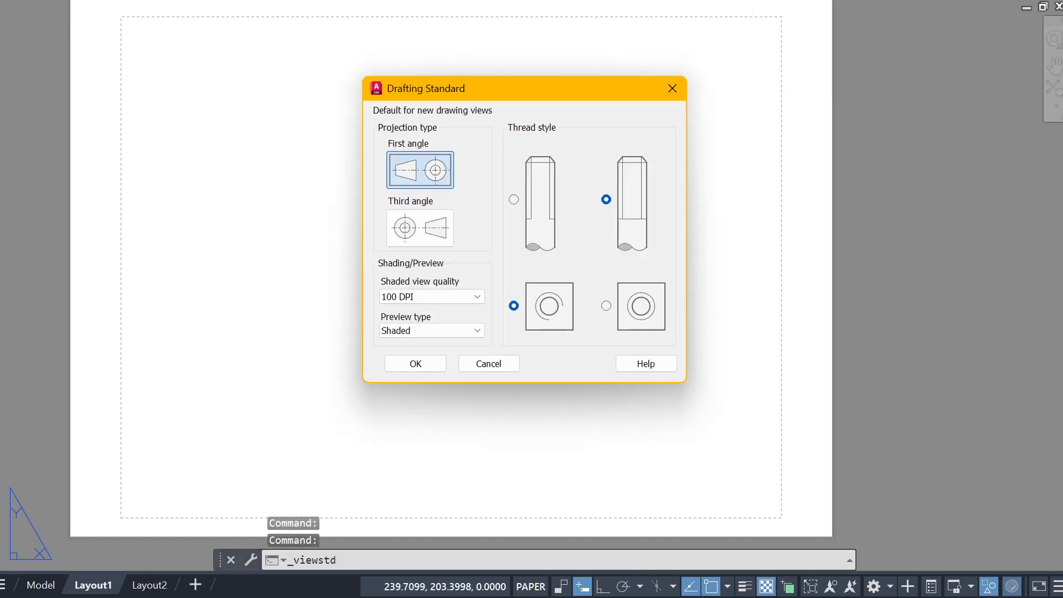
click(675, 91)
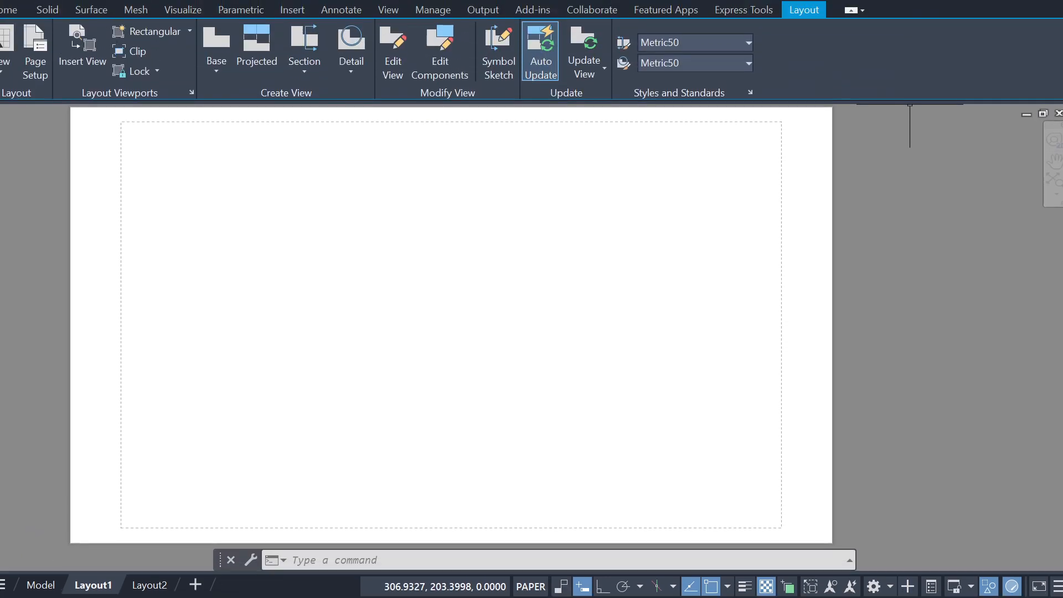
Step: Set the drafting standard's projection type to Third angle for new drawing views
click(750, 87)
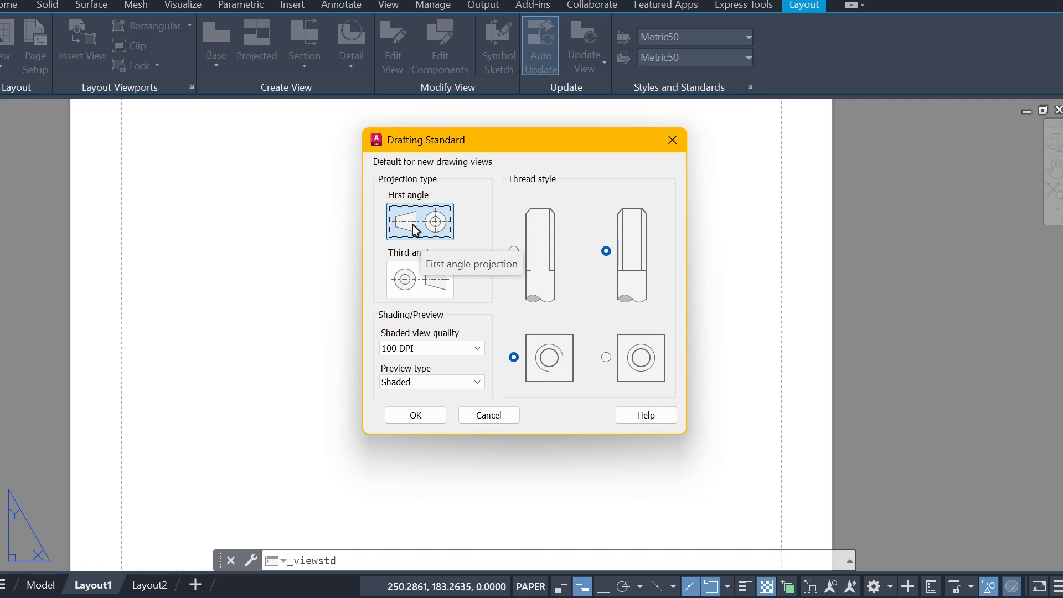
click(414, 278)
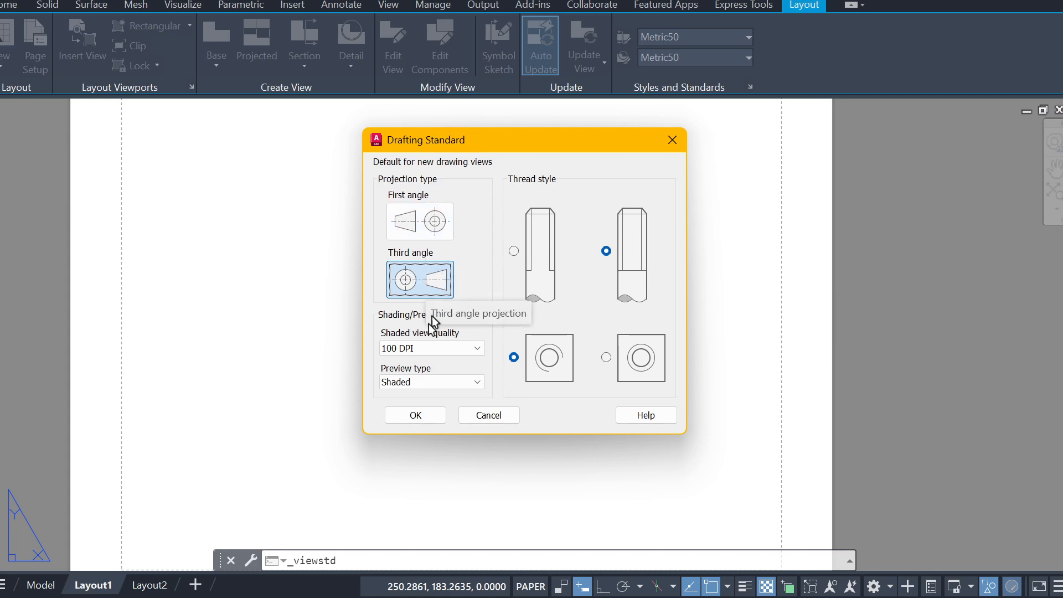
click(422, 227)
click(430, 283)
click(427, 412)
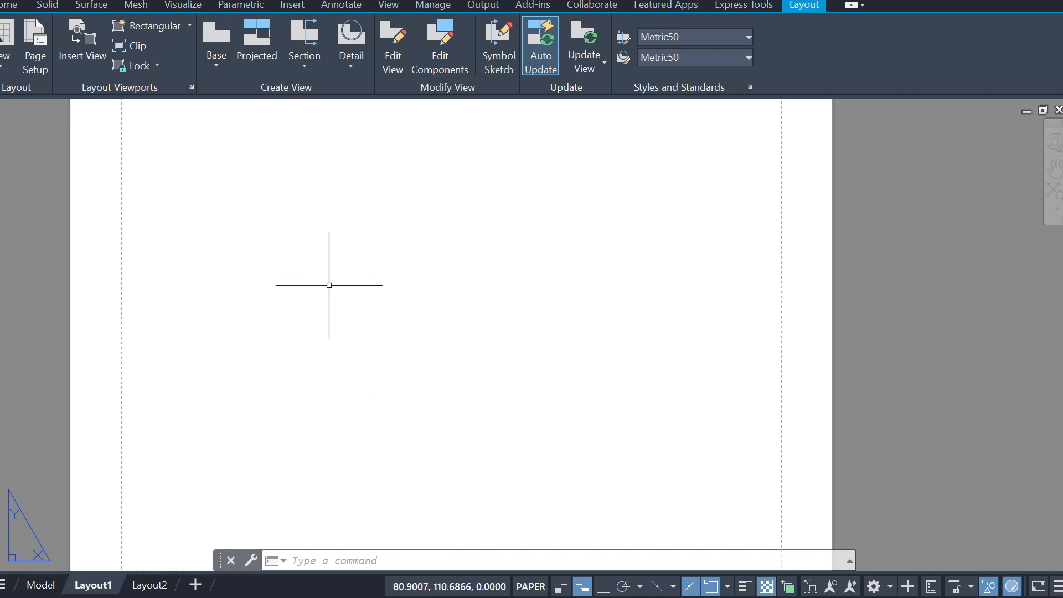
key(Escape)
text(viewbase)
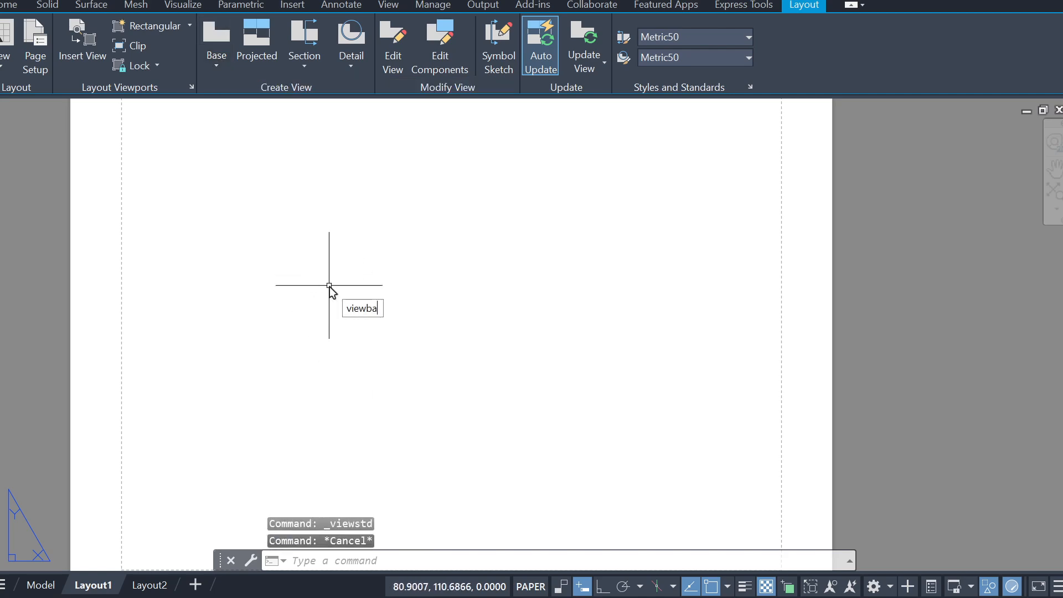
key(Escape)
key(Escape)
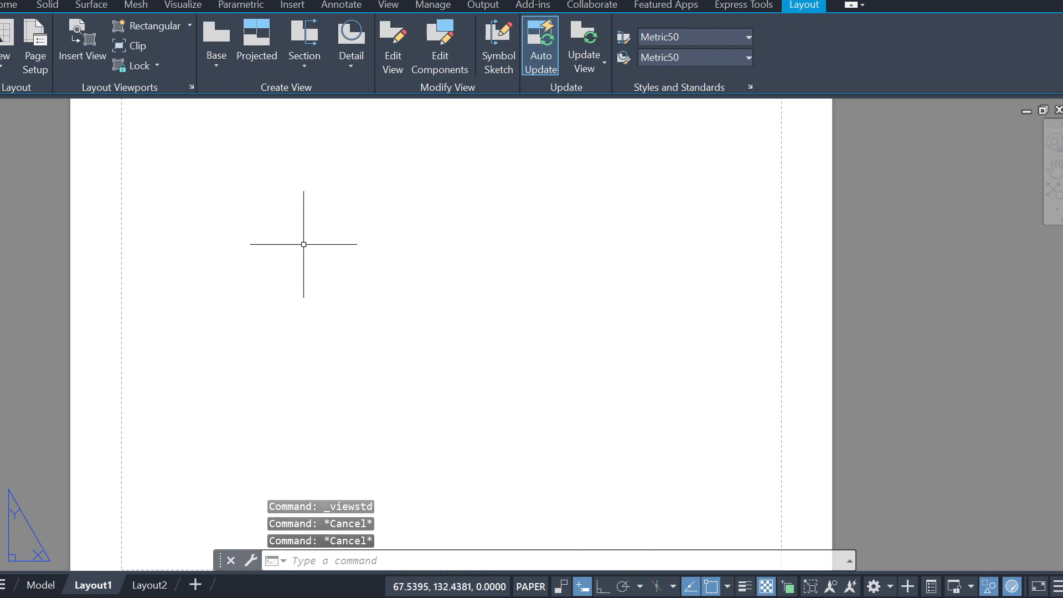
click(214, 51)
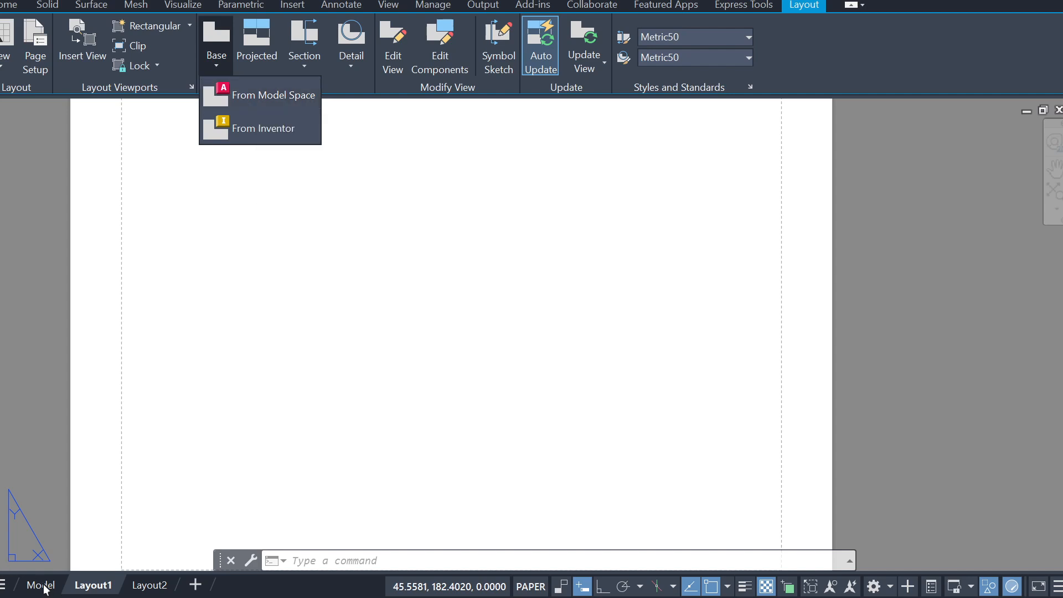
click(251, 101)
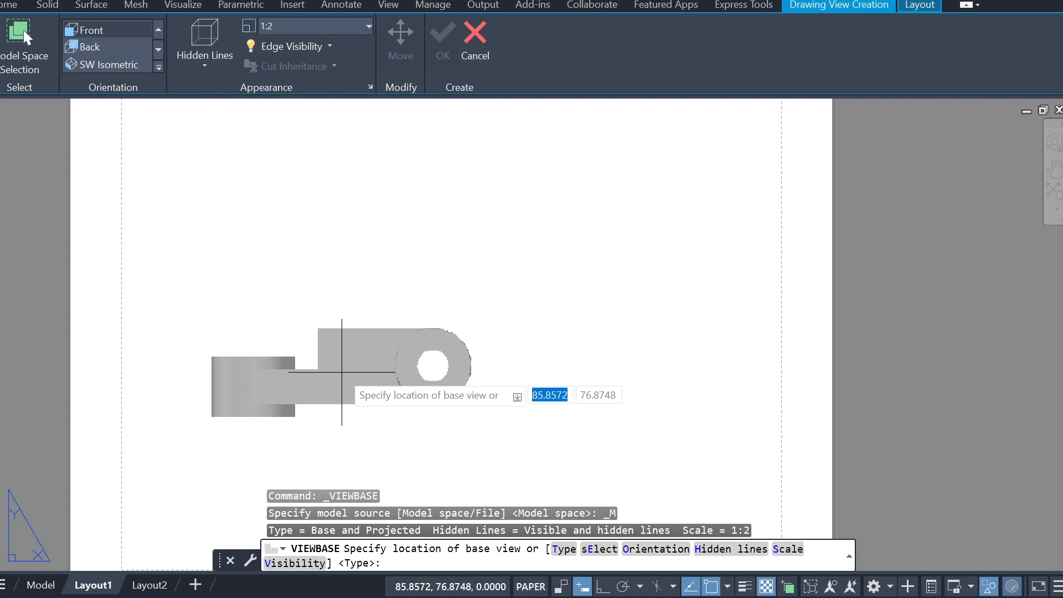
key(Escape)
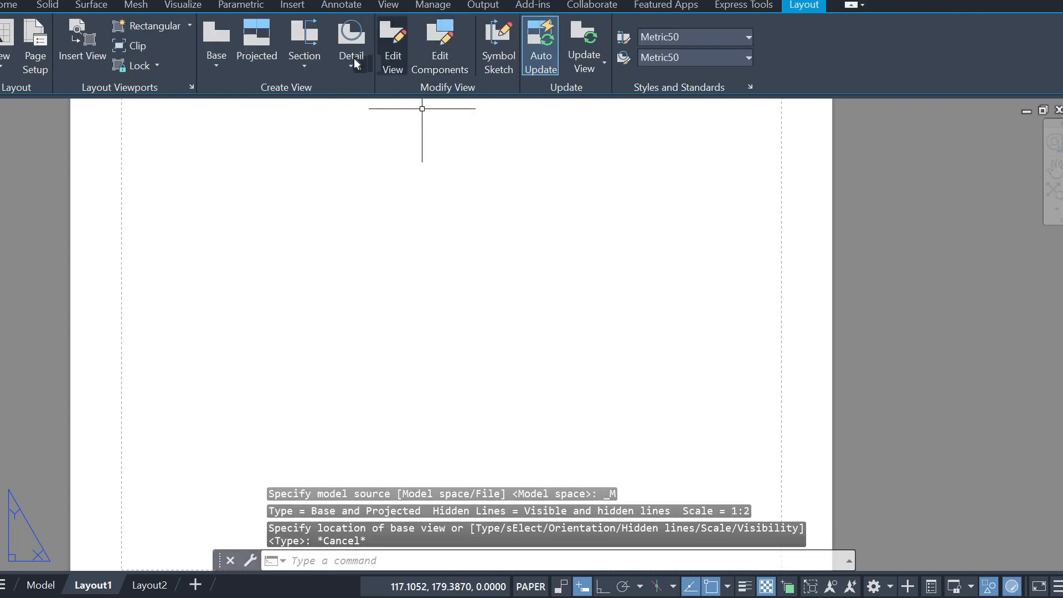
Step: Try to place a Front-oriented base view of the model-space bracket at 1:2 scale in the lower left of the Layout1 sheet
click(220, 62)
click(234, 96)
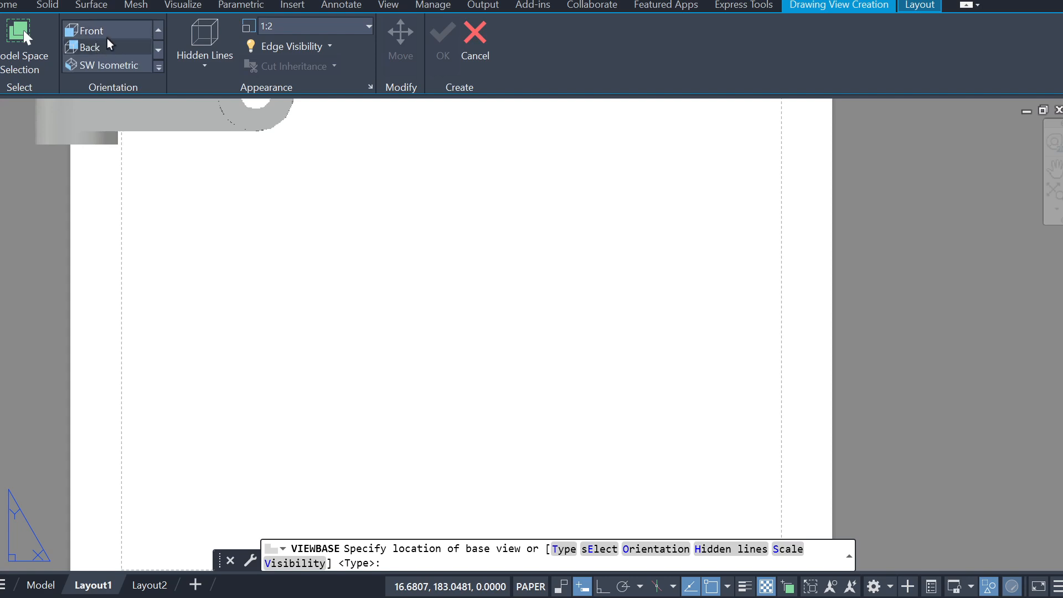
scroll(102, 53, down, 3)
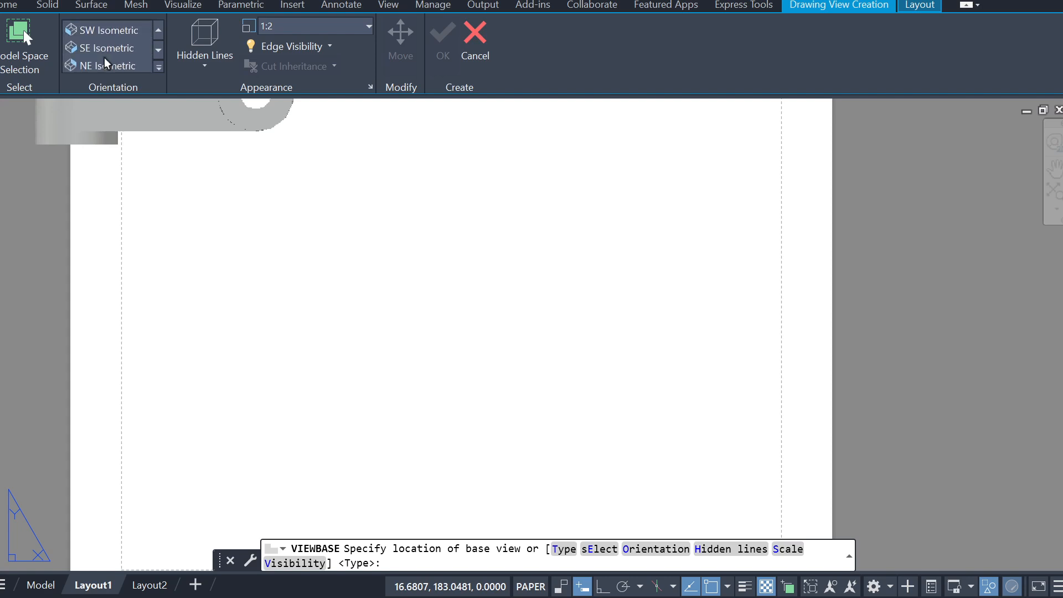
click(107, 52)
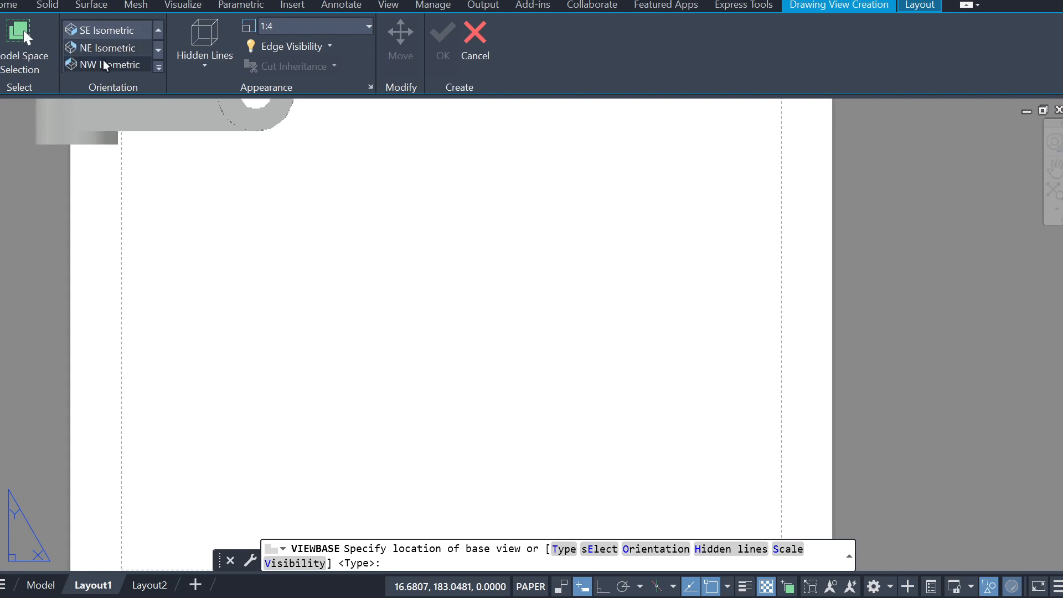
scroll(91, 43, up, 2)
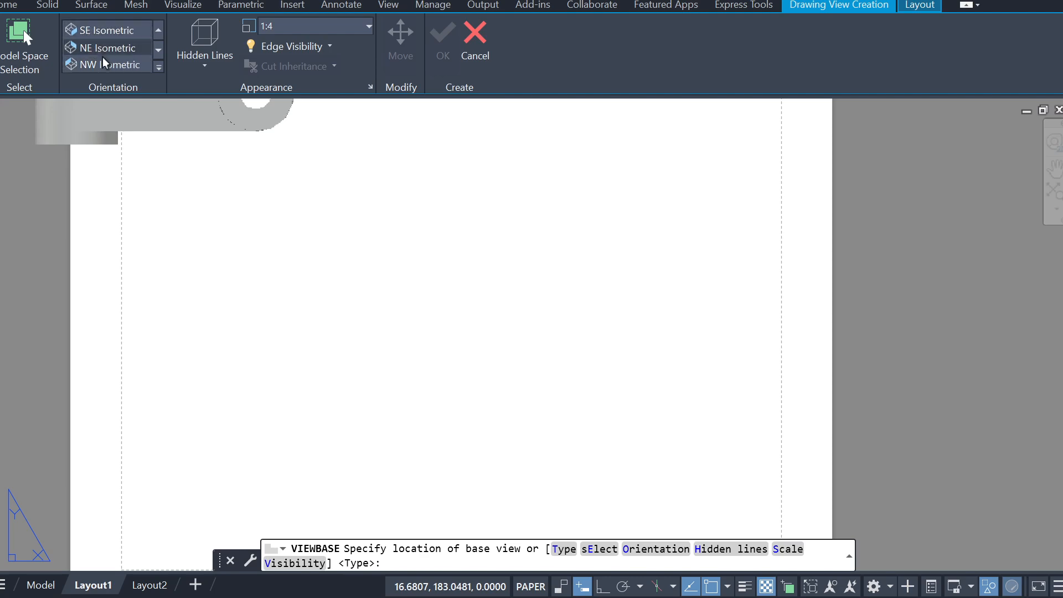
scroll(110, 42, up, 6)
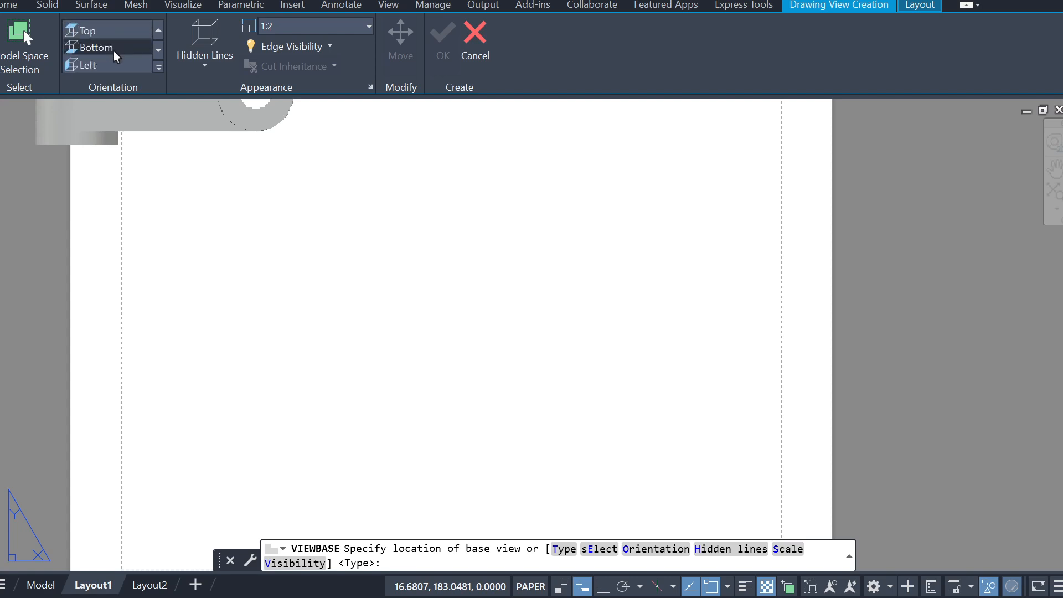
scroll(115, 55, down, 3)
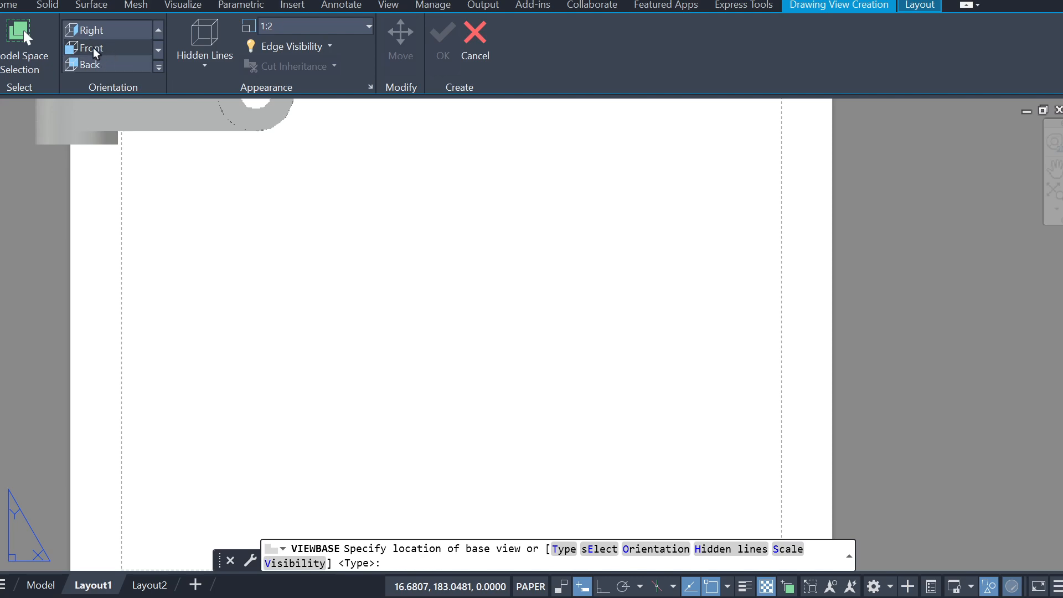
click(95, 51)
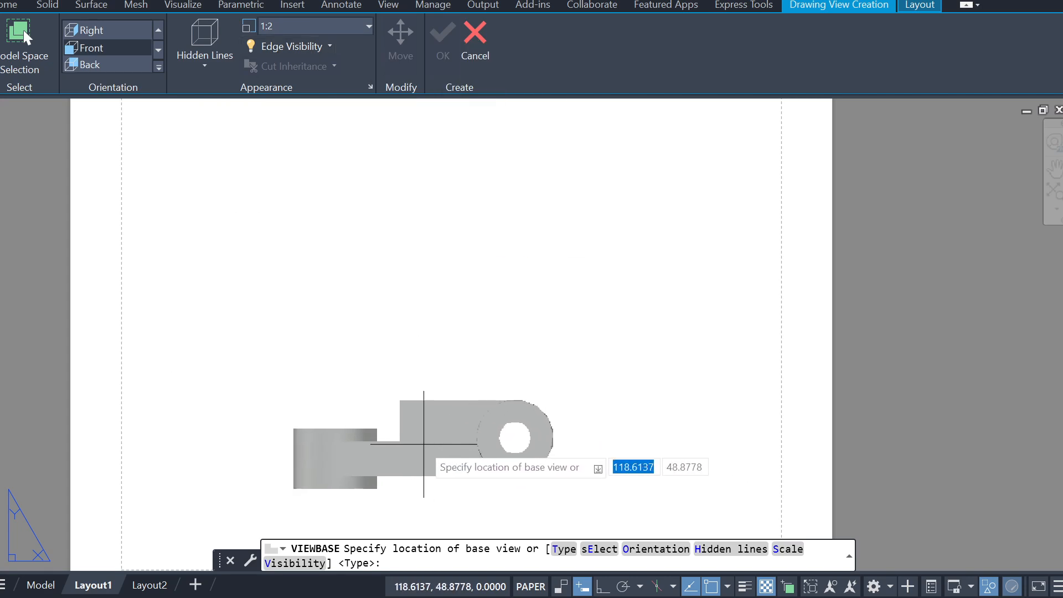
scroll(357, 425, down, 2)
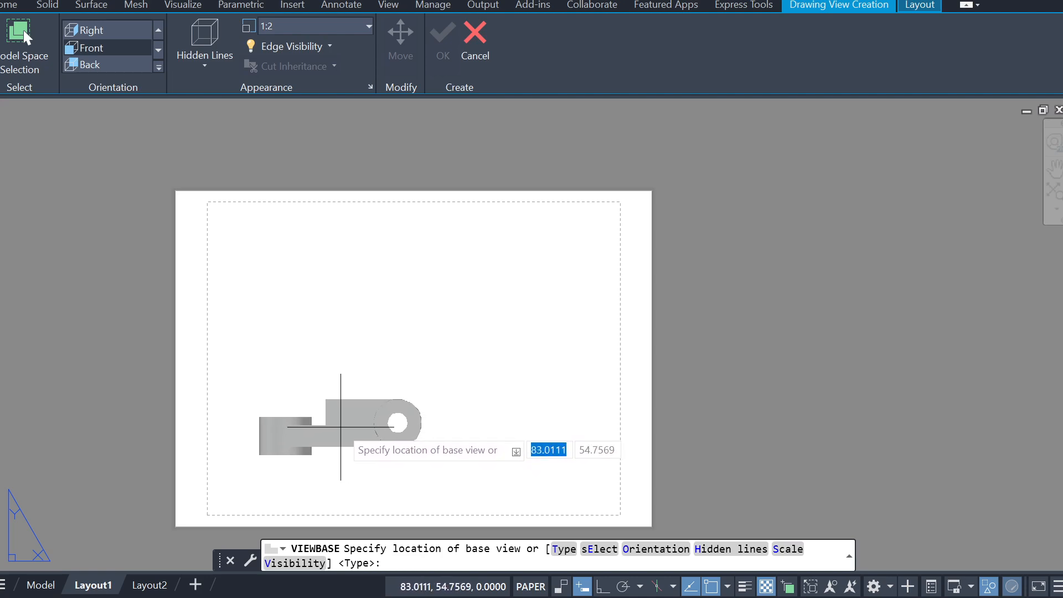
click(339, 427)
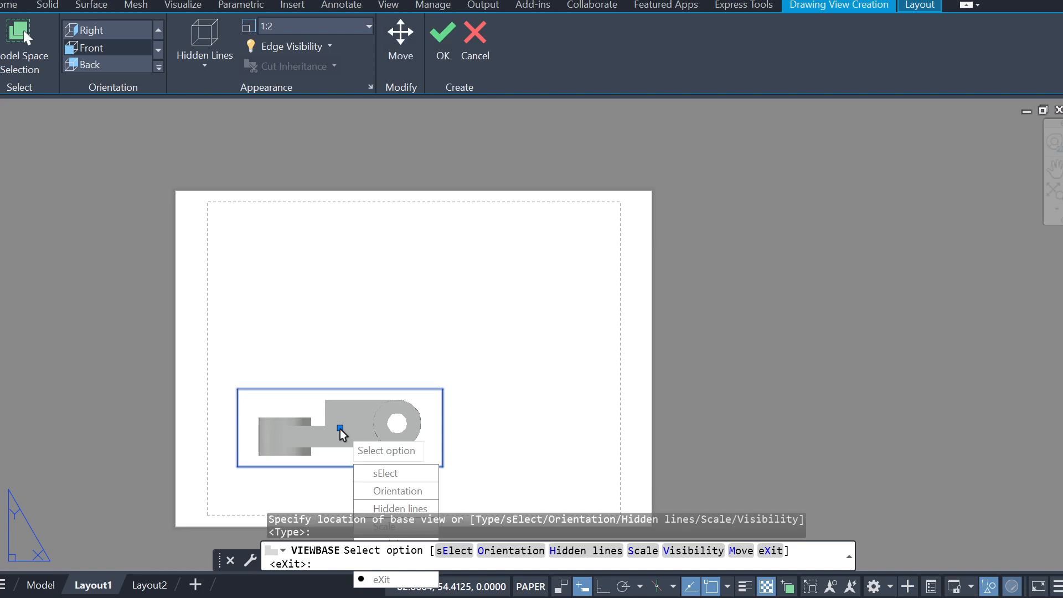
key(Return)
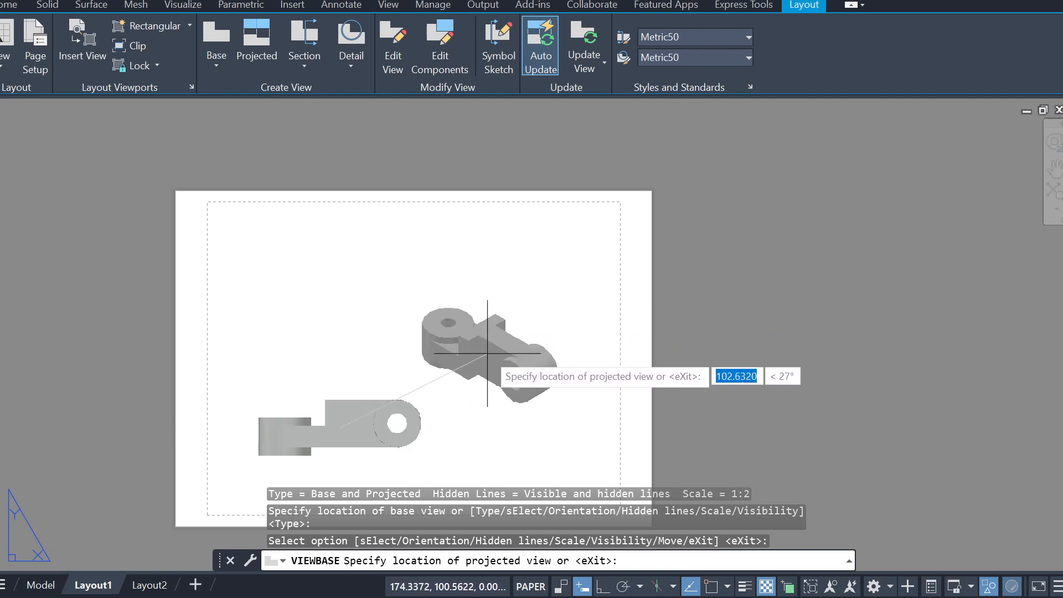
key(Escape)
key(Escape)
Step: Switch to model space and inspect the bracket from the front, right and southwest isometric directions
click(58, 591)
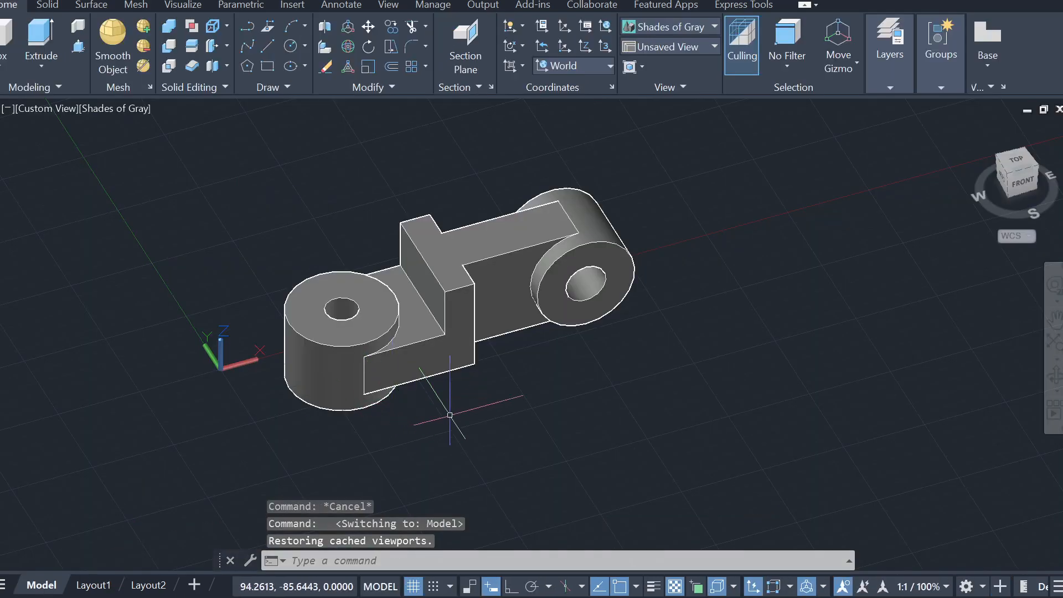
click(1018, 181)
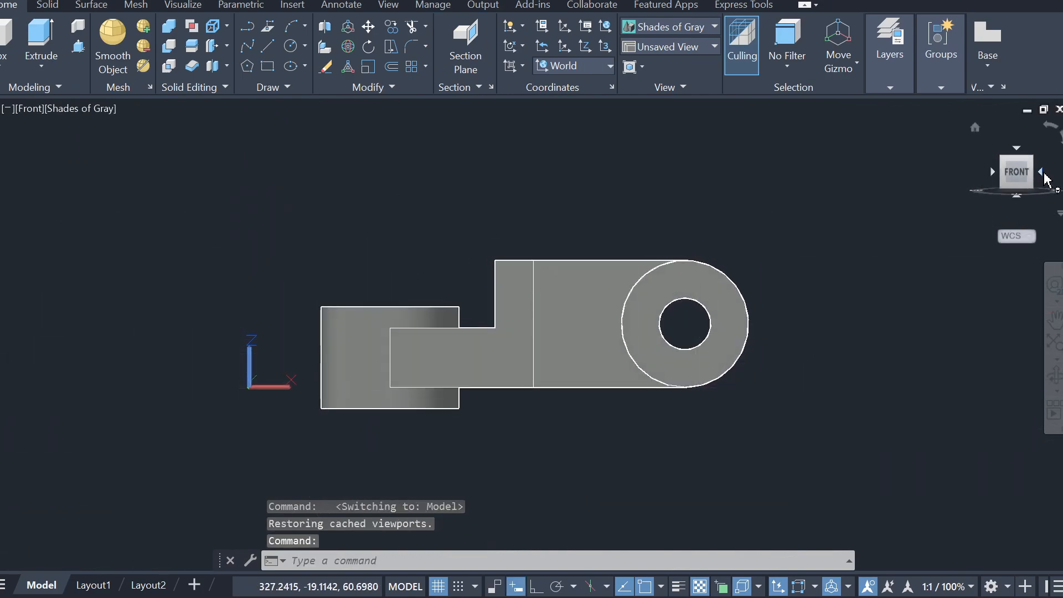
click(1043, 173)
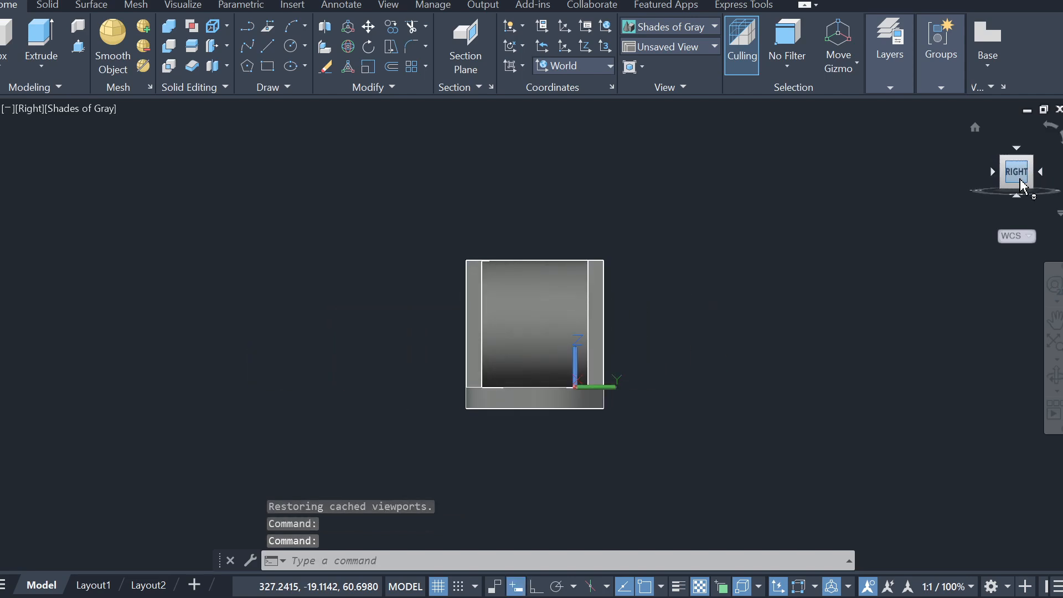
click(993, 173)
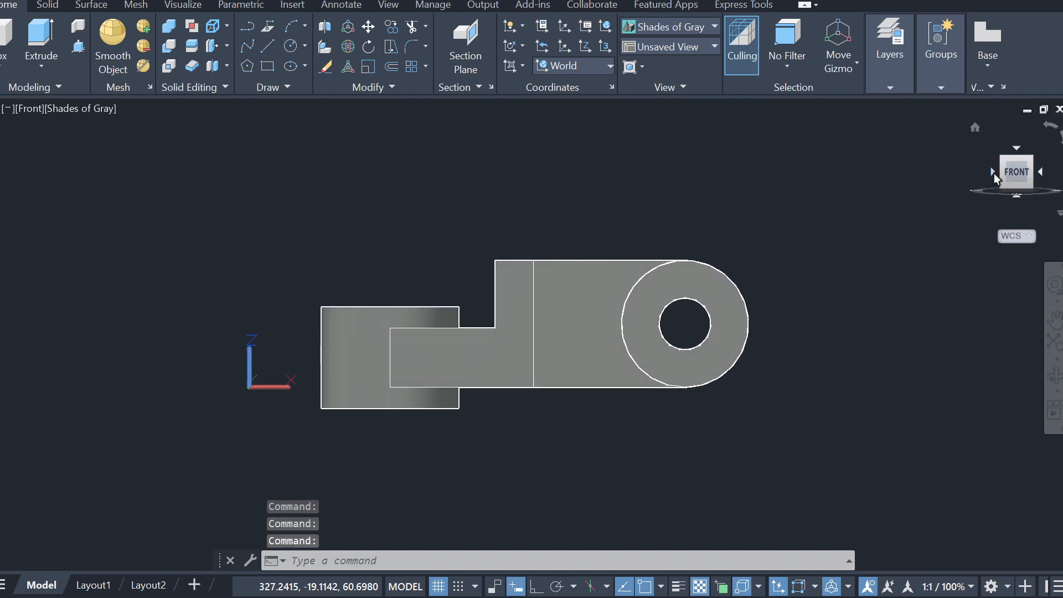
click(1003, 166)
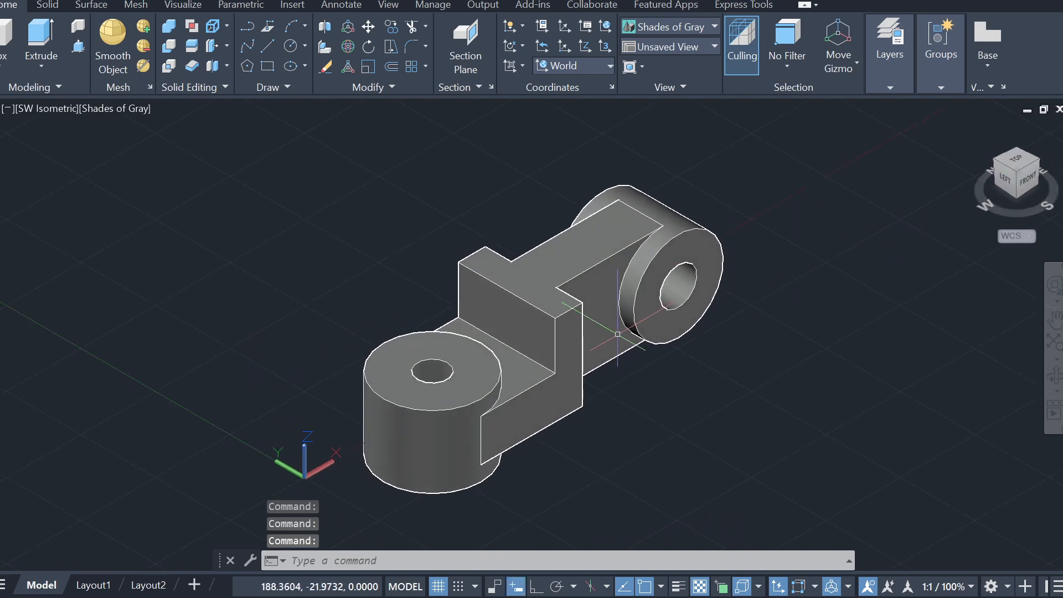
shift+middle_drag(645, 434, 619, 441)
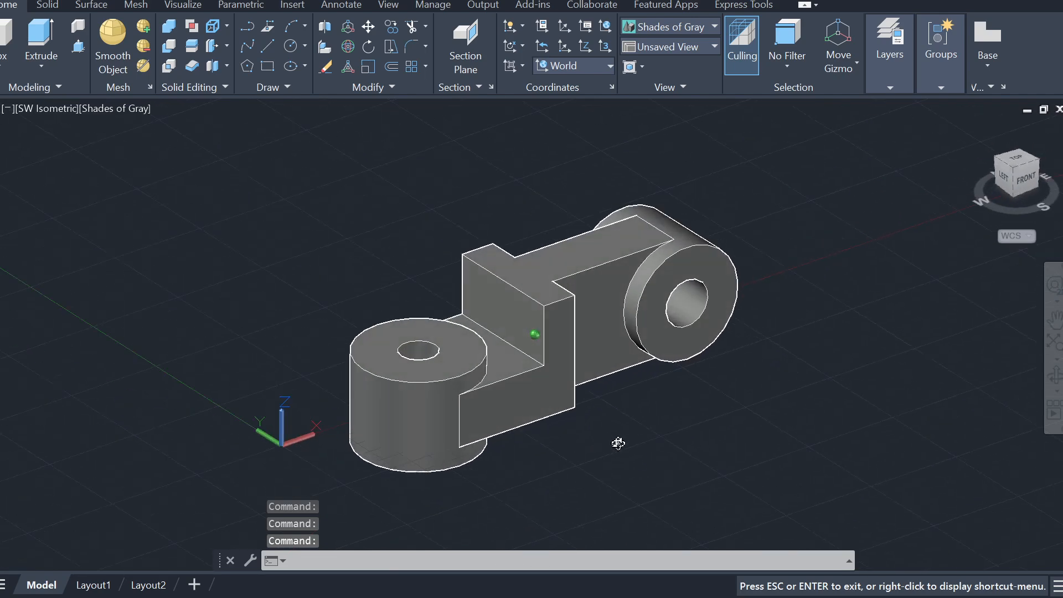
scroll(166, 423, down, 2)
Step: End object isolation to redisplay the hidden Exercise-31 reference image
right_click(141, 427)
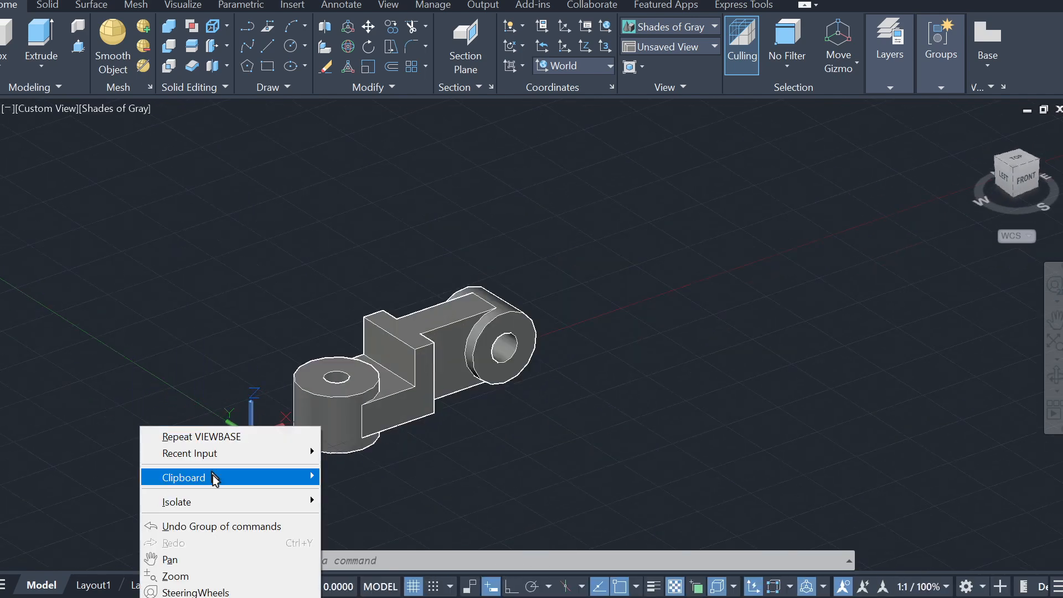
mouse_move(266, 502)
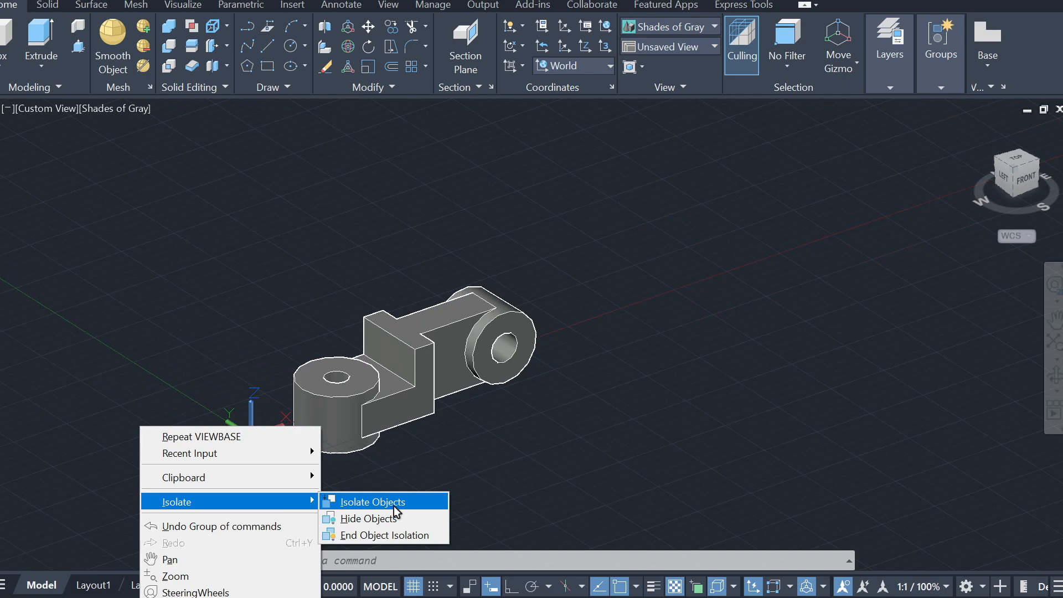
click(391, 537)
Step: Compare the bracket's orientation with the Exercise-31 reference image from above, the left and the southwest isometric direction
scroll(245, 491, up, 5)
shift+middle_drag(288, 421, 229, 555)
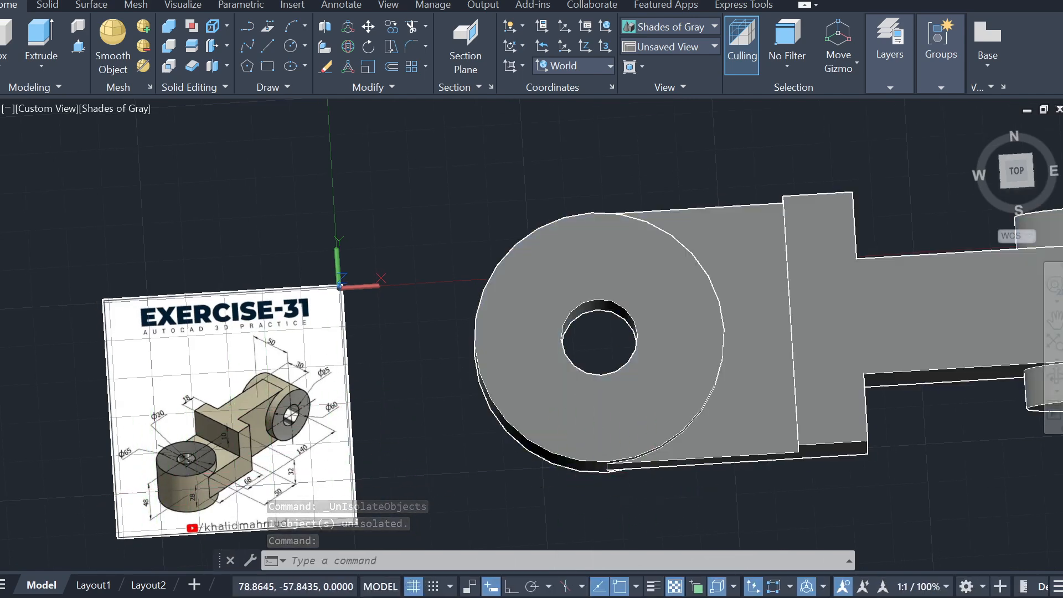
middle_drag(611, 465, 552, 344)
scroll(708, 389, down, 2)
shift+middle_drag(749, 390, 747, 301)
key(Escape)
key(Escape)
middle_drag(601, 435, 519, 437)
click(314, 396)
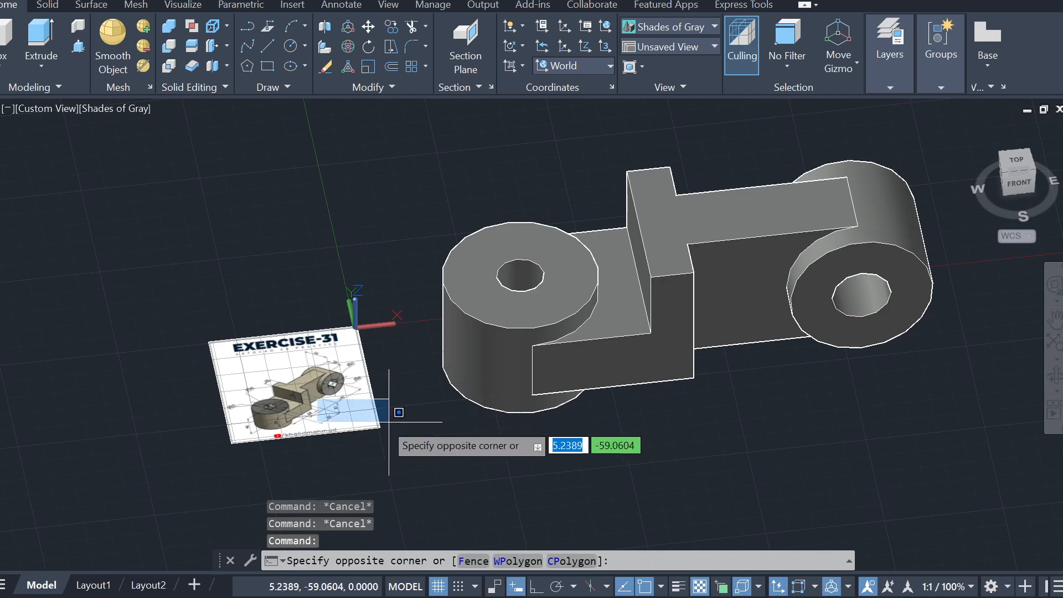
key(Escape)
key(Escape)
middle_drag(576, 465, 385, 493)
shift+middle_drag(541, 455, 531, 417)
shift+middle_drag(635, 392, 786, 344)
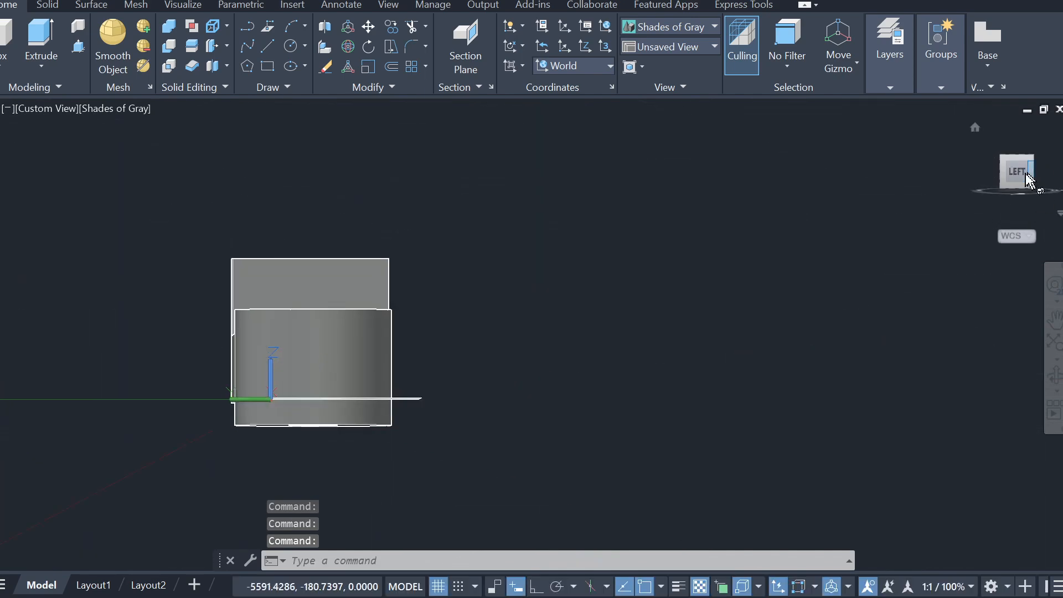
click(1022, 176)
click(1032, 158)
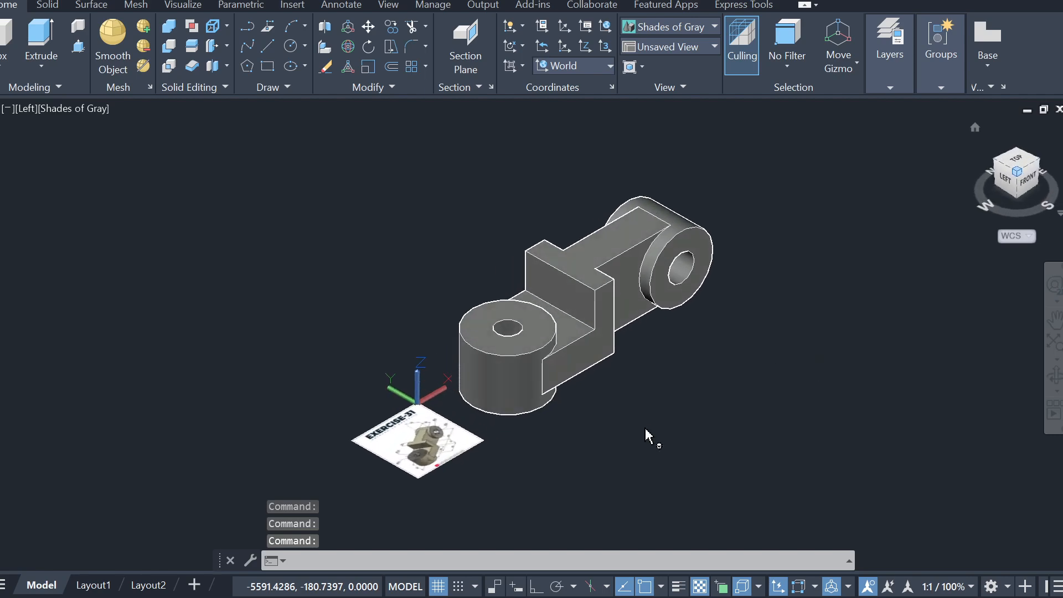
key(Escape)
shift+middle_drag(650, 468, 565, 496)
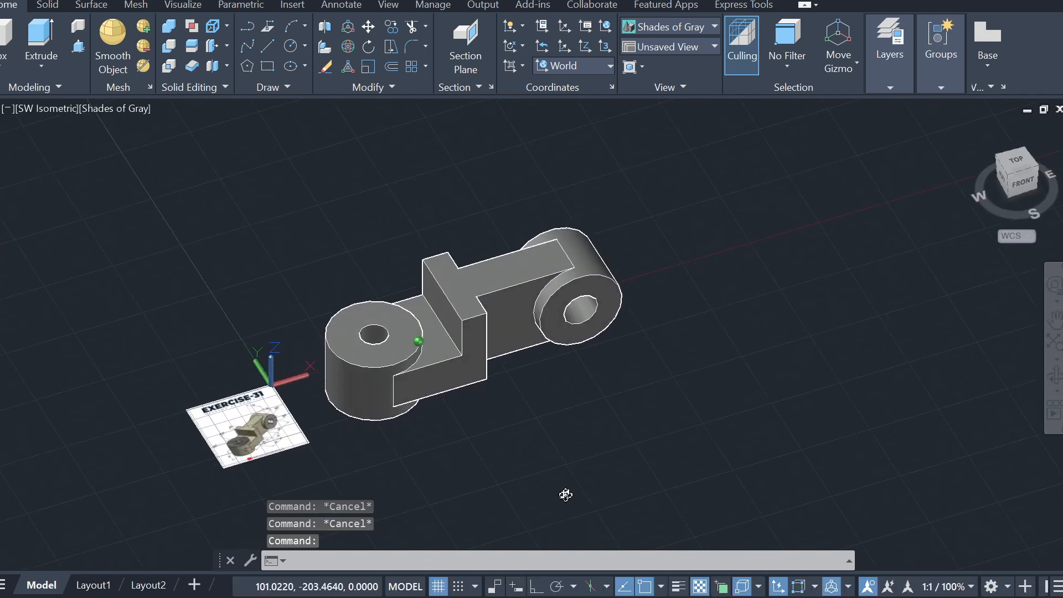
key(Escape)
Step: Rotate the bracket solid 90° about the vertical Z axis with 3DROTATE
click(636, 427)
click(470, 307)
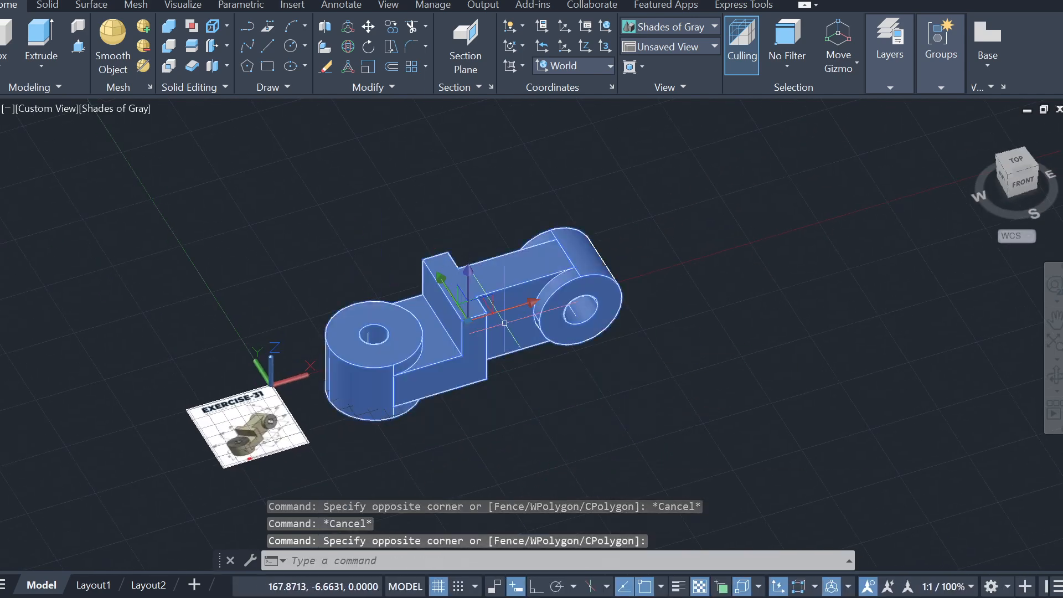
key(Escape)
click(603, 443)
click(406, 309)
text(3dort)
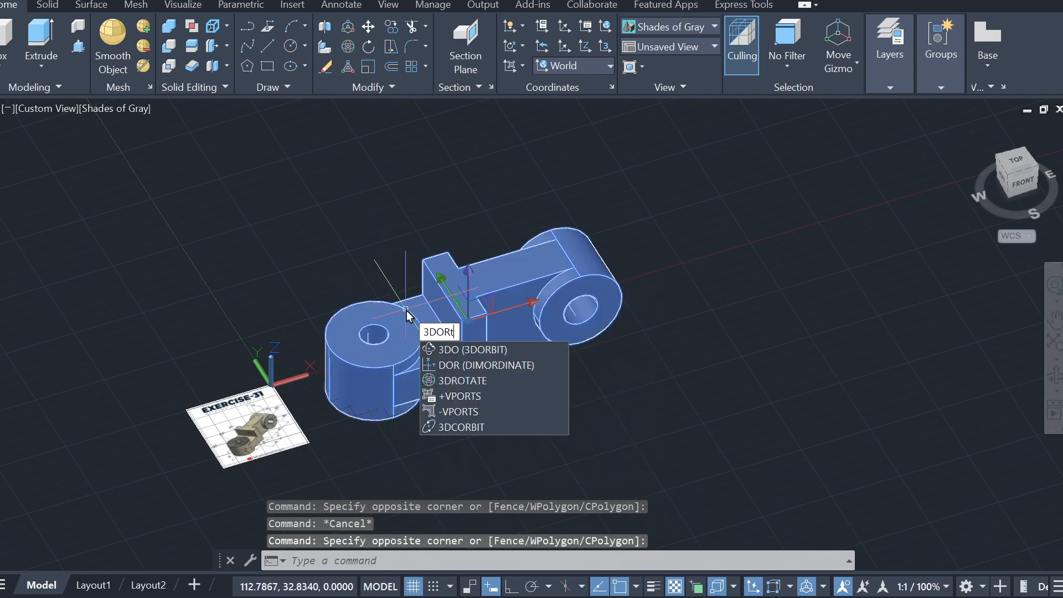
key(BackSpace)
key(BackSpace)
text(ro)
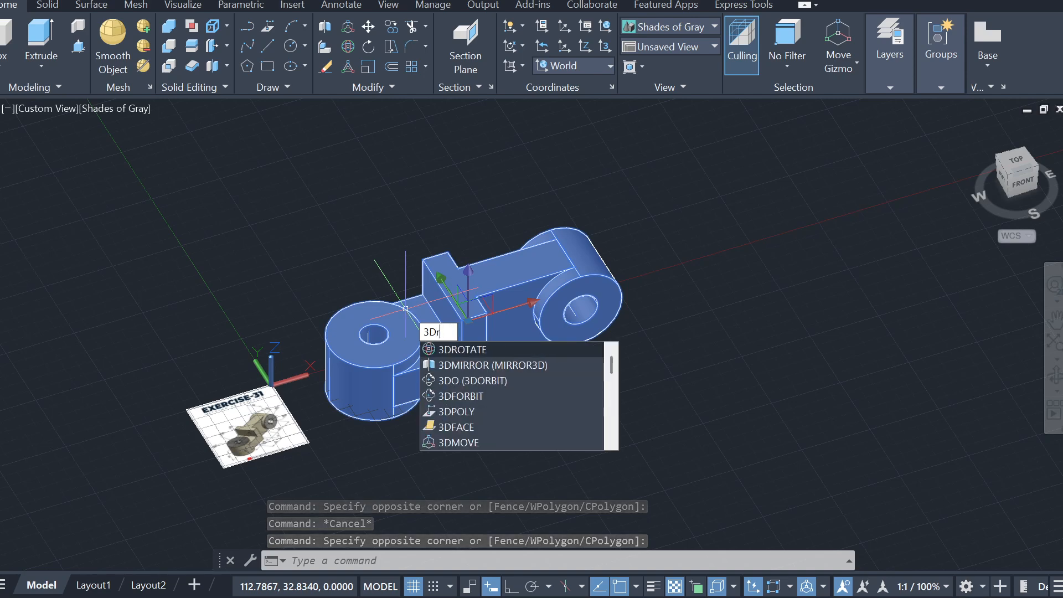
key(Return)
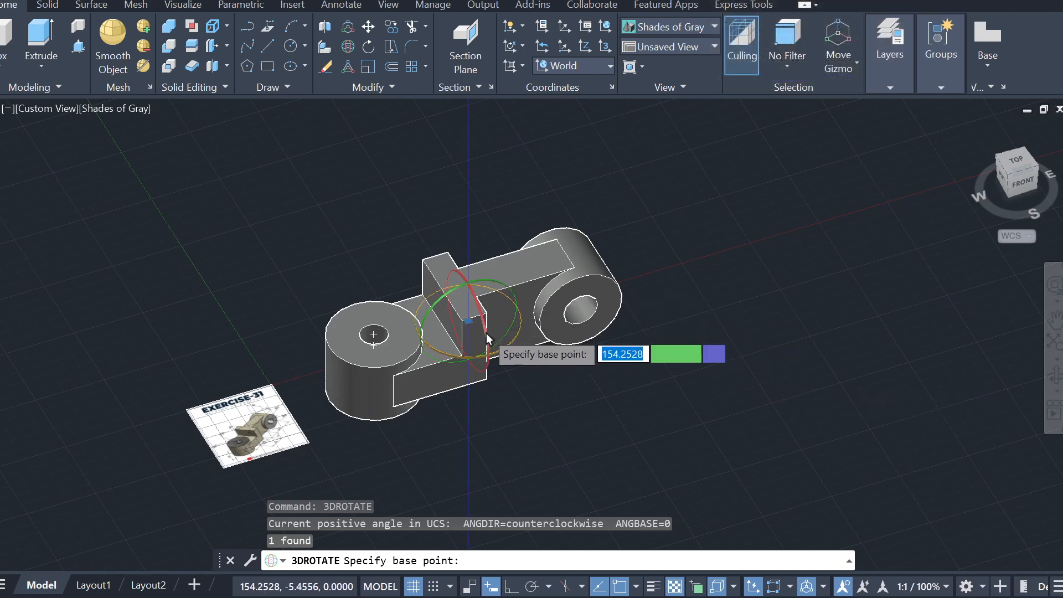
scroll(486, 334, up, 3)
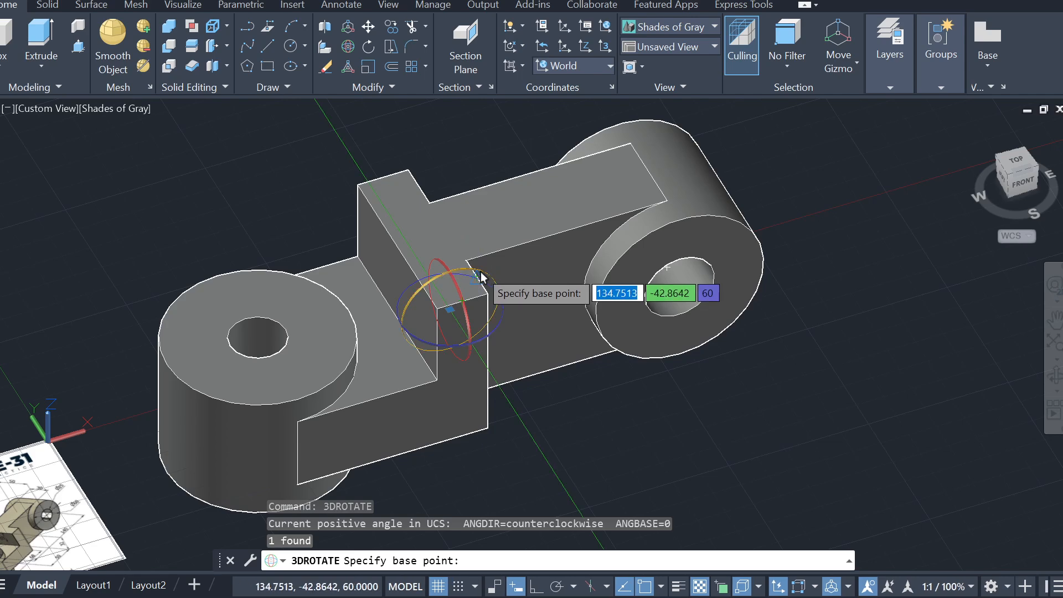
click(406, 299)
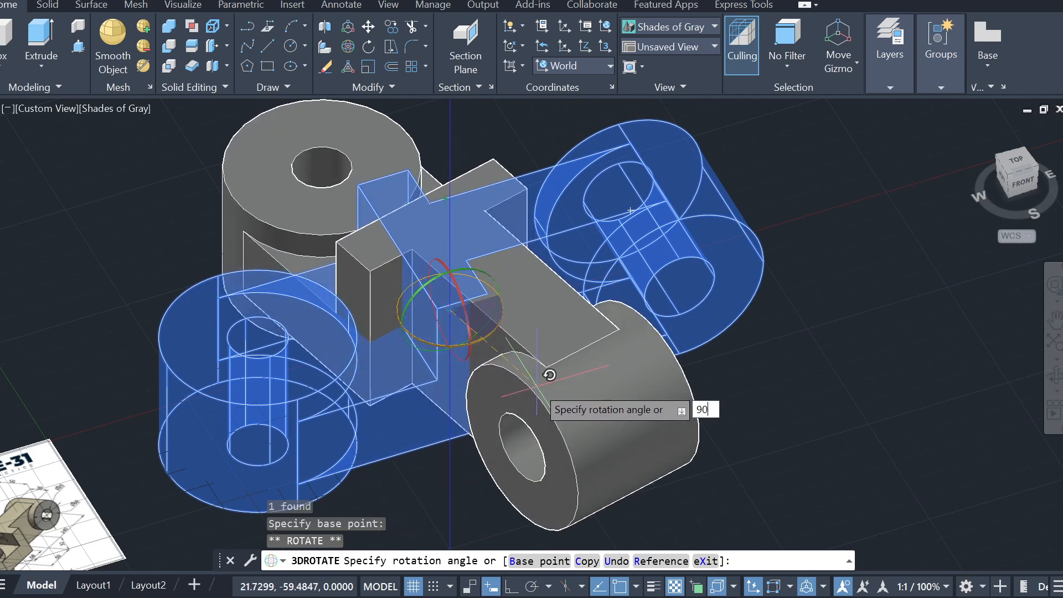
key(Return)
key(Escape)
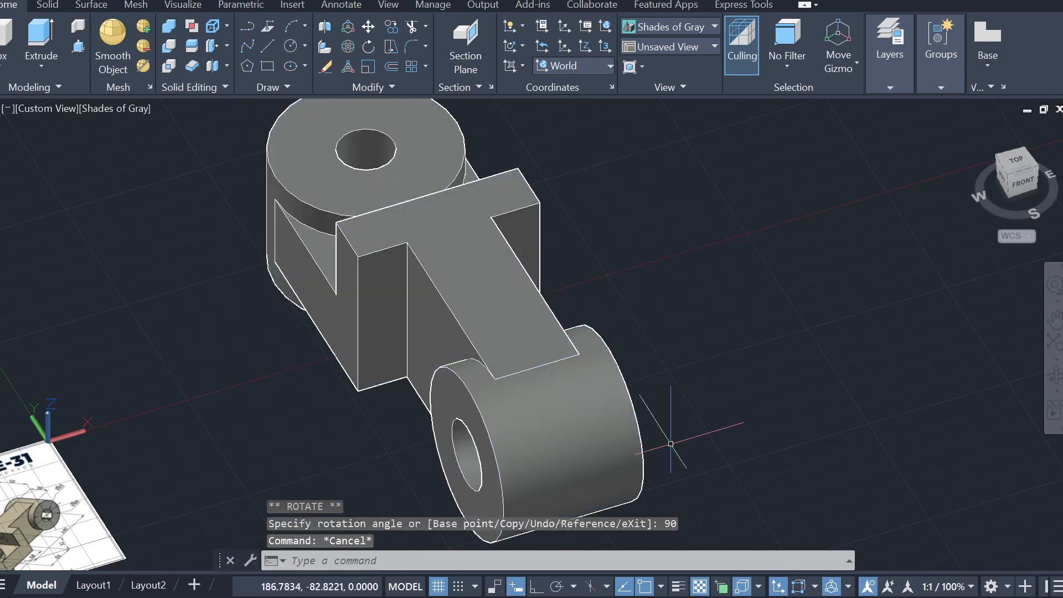
Step: Check the rotated bracket's orientation from the front
middle_drag(691, 470, 686, 417)
key(Escape)
scroll(574, 382, down, 4)
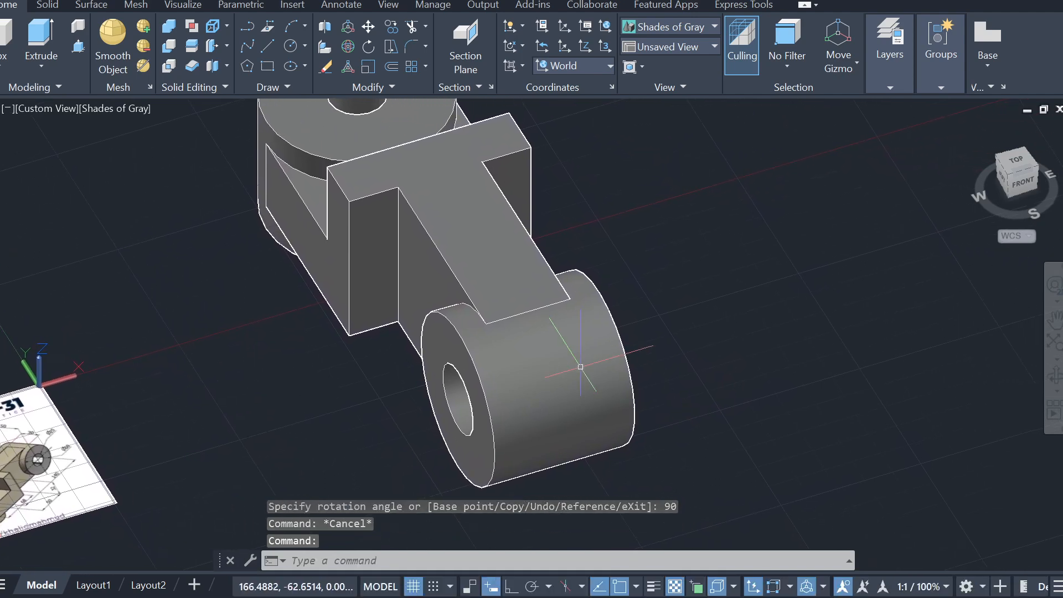
click(1021, 182)
key(ctrl+z)
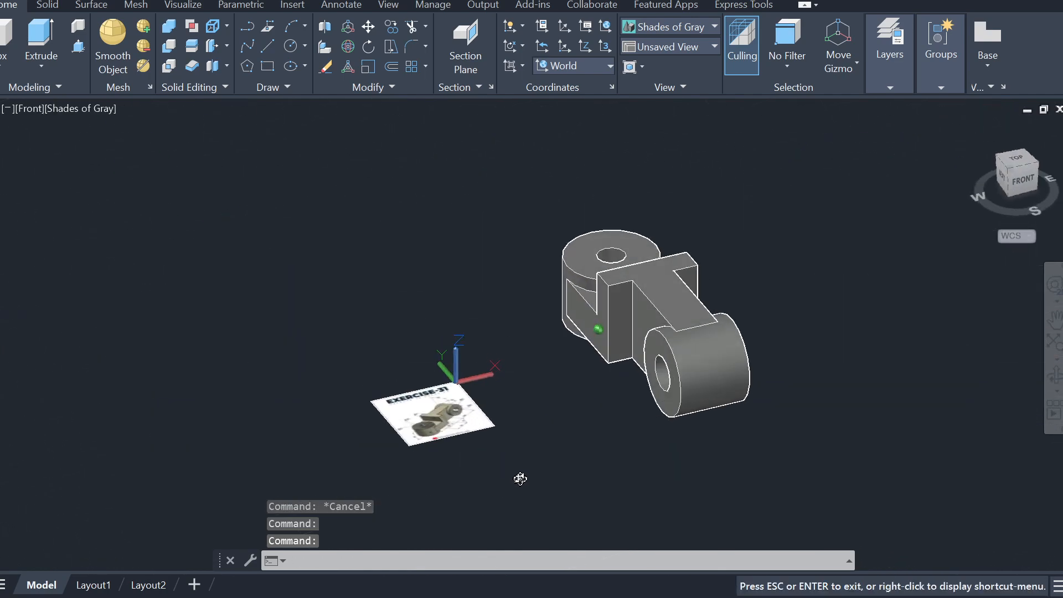
Step: Undo the recent view changes and the last 3D rotation of the bracket
key(ctrl+z)
key(ctrl+z)
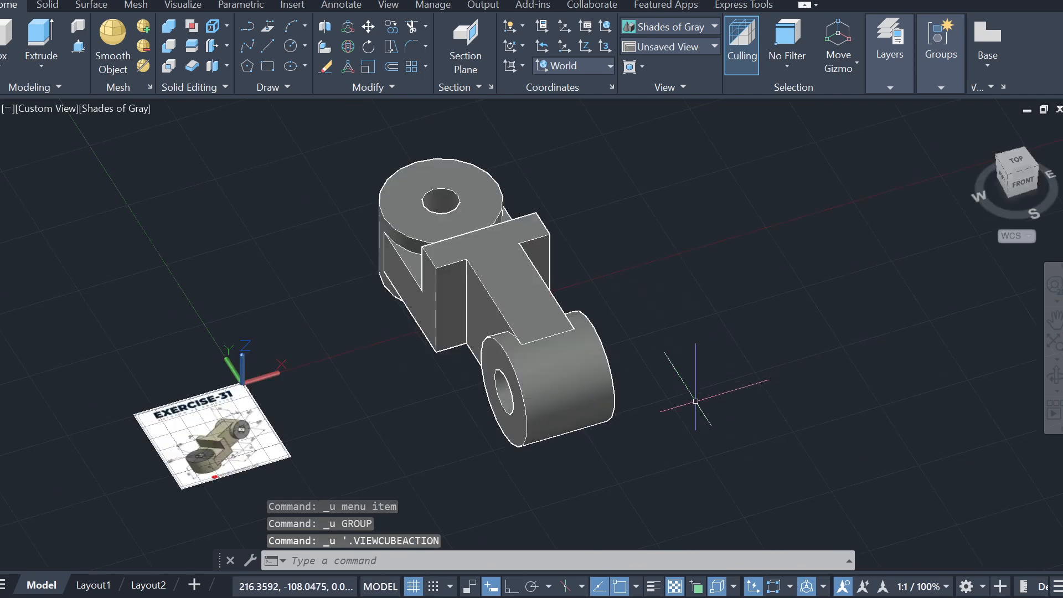
key(ctrl+z)
key(ctrl+z)
Step: Rotate the bracket solid 90° counterclockwise about the vertical Z axis with 3DROTATE
click(722, 215)
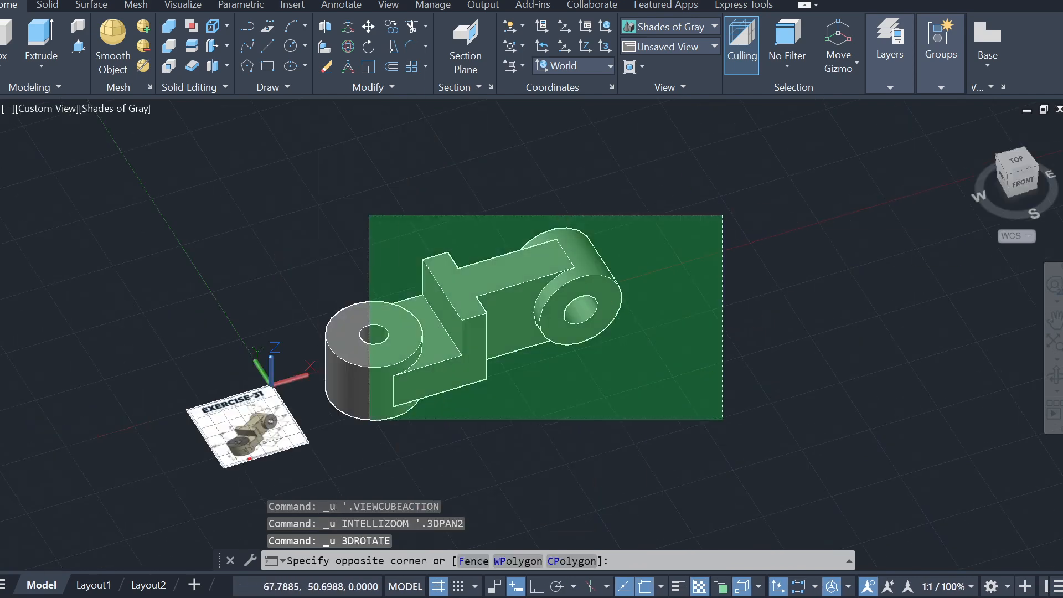
click(381, 422)
text(3rotate)
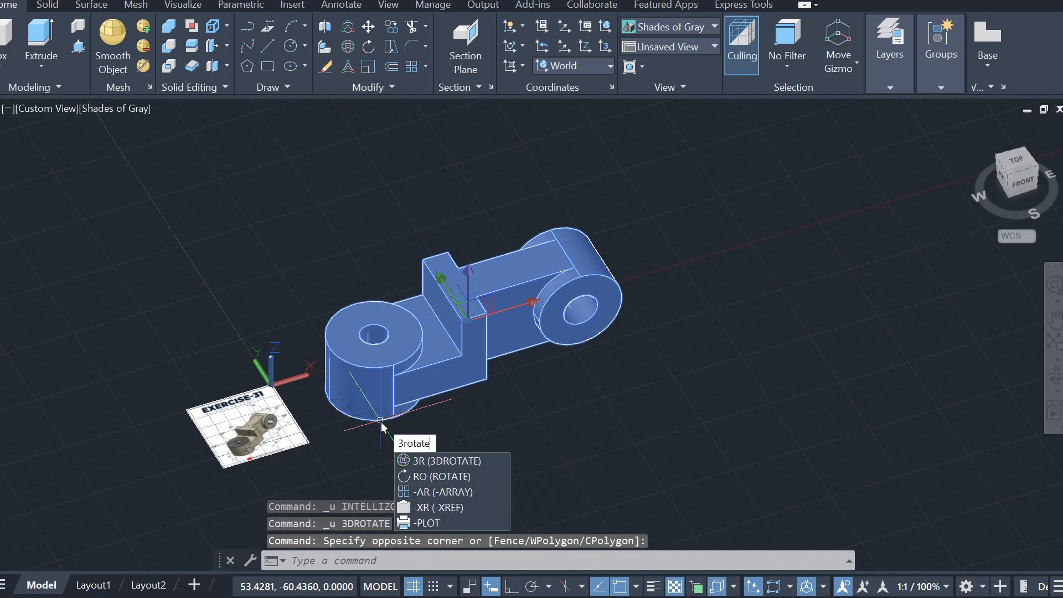
key(BackSpace)
key(BackSpace)
key(BackSpace)
key(BackSpace)
key(BackSpace)
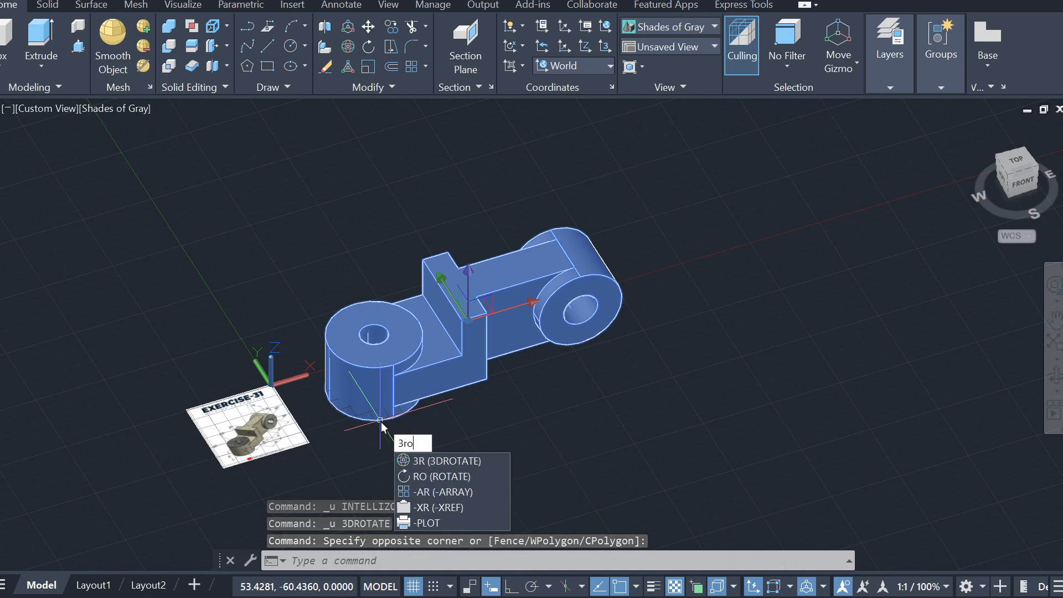
text(dr)
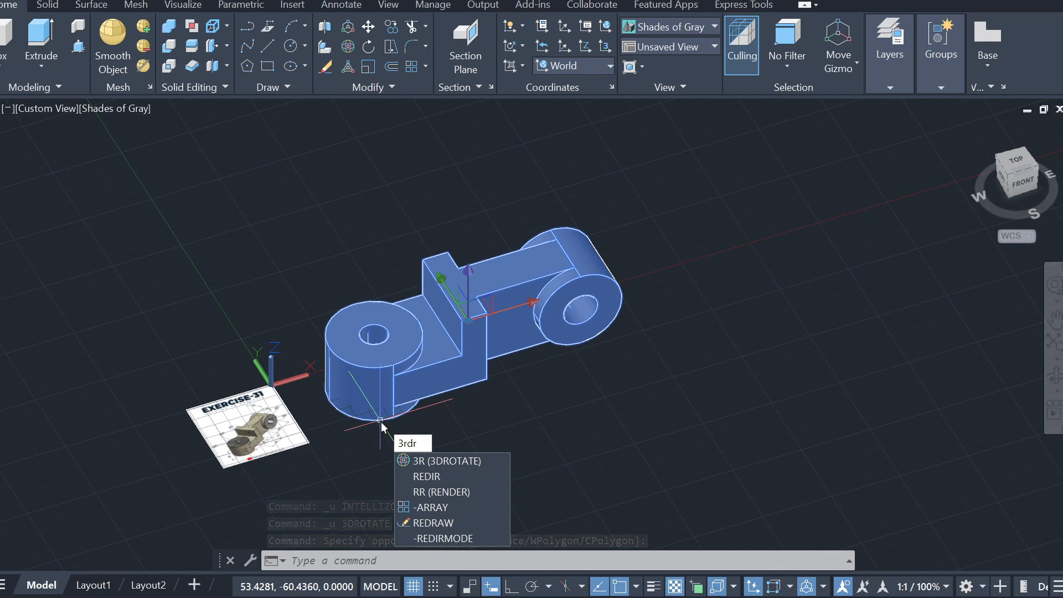
key(Return)
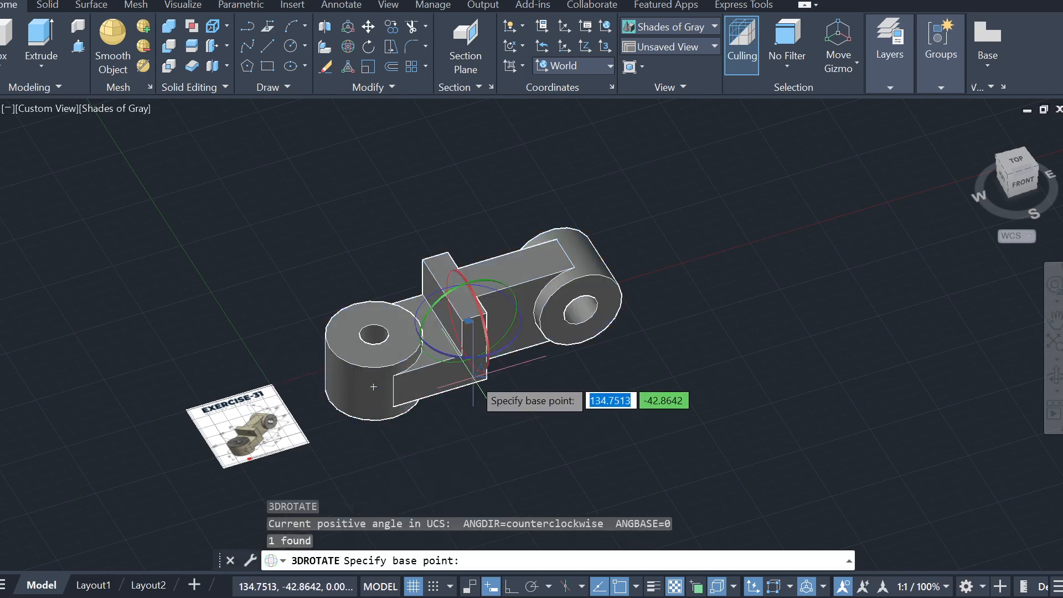
click(506, 334)
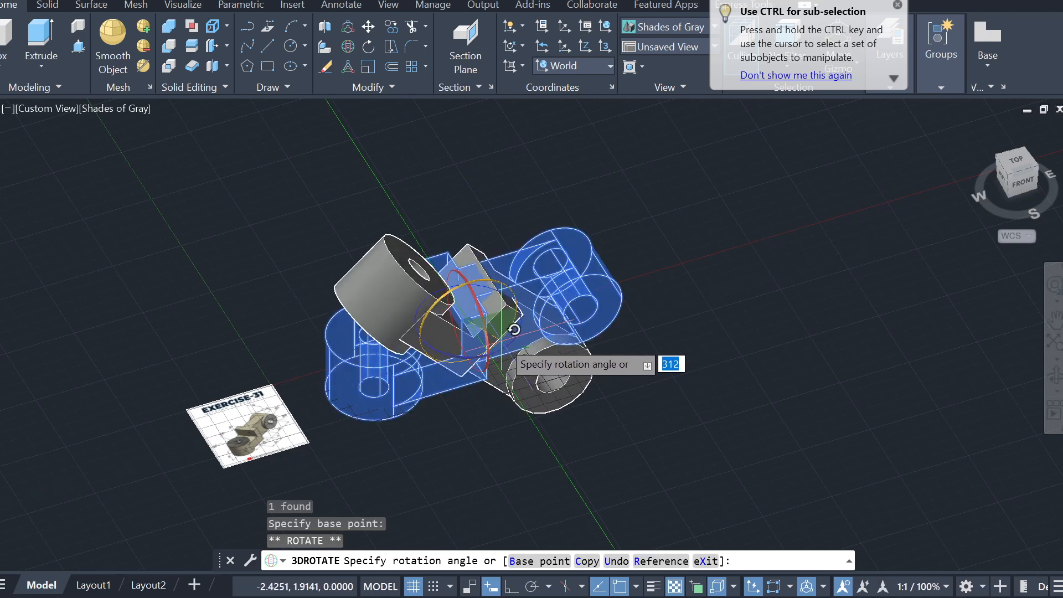
key(Escape)
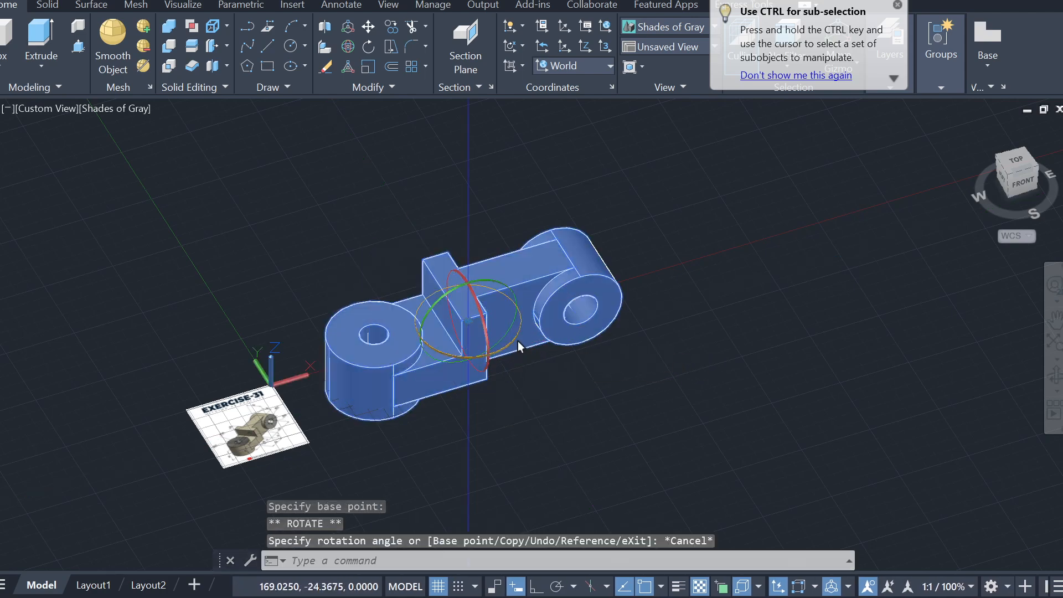
click(517, 341)
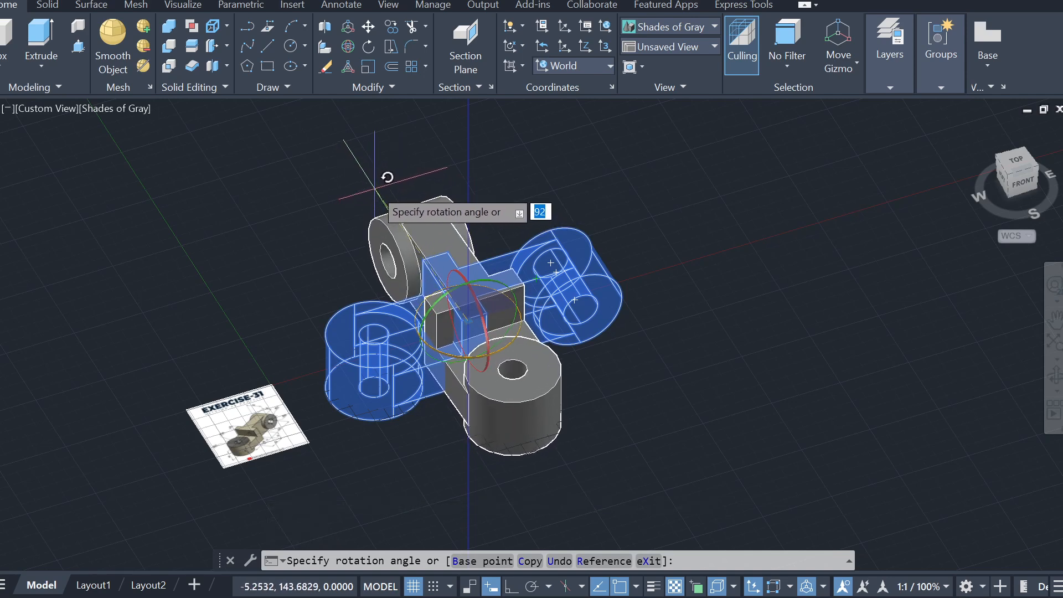
key(Return)
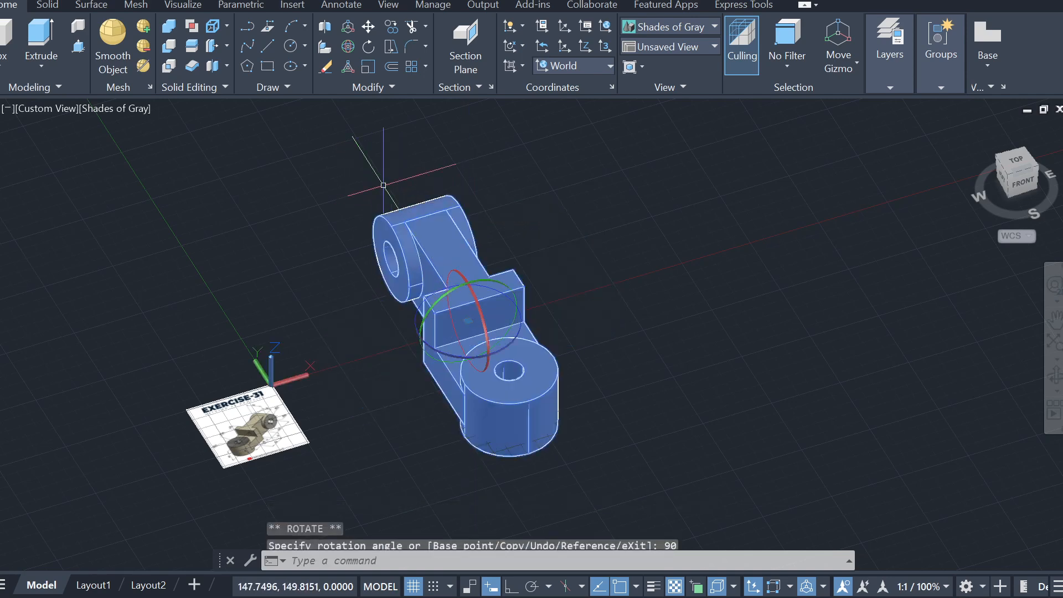
key(Escape)
key(Escape)
Step: Check the bracket's orientation from the front, the right side, above and the southeast isometric direction
mouse_move(629, 464)
shift+middle_down()
mouse_move(576, 420)
mouse_move(451, 396)
mouse_move(613, 456)
shift+middle_up()
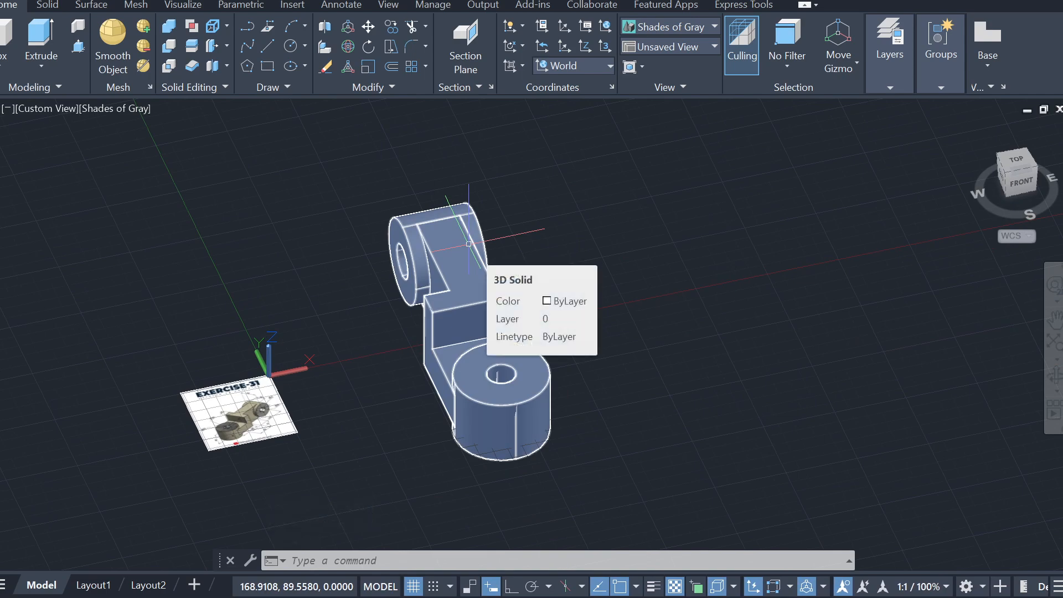
drag(1020, 182, 1004, 220)
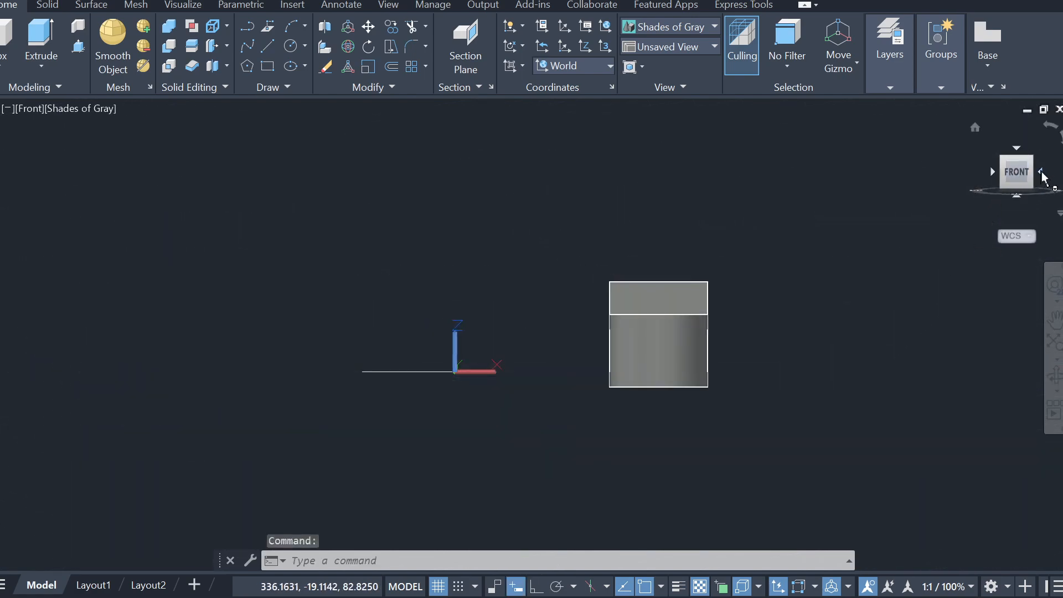
click(1041, 174)
click(1022, 160)
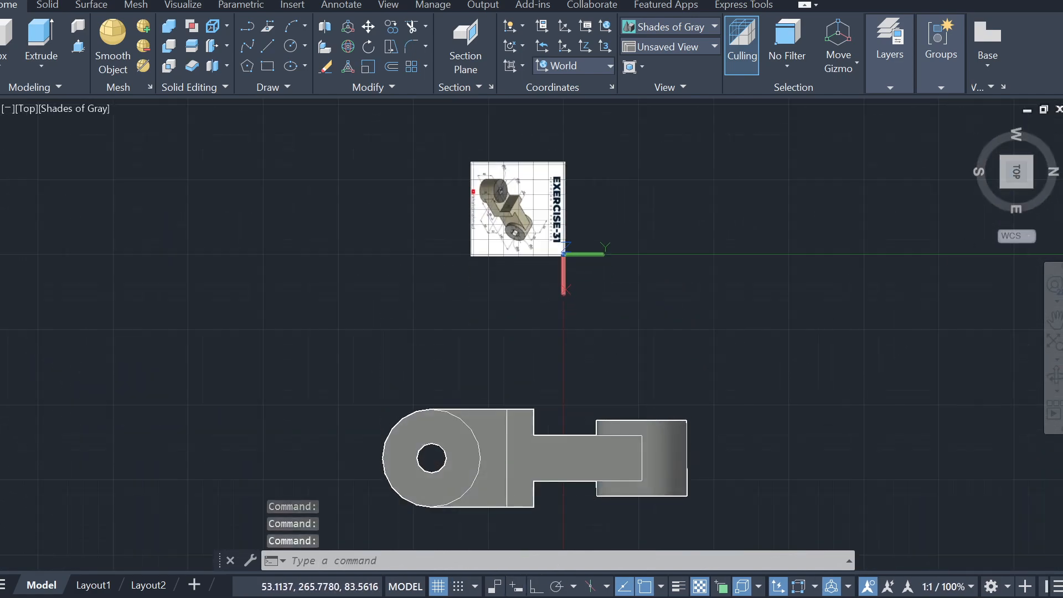
click(1005, 189)
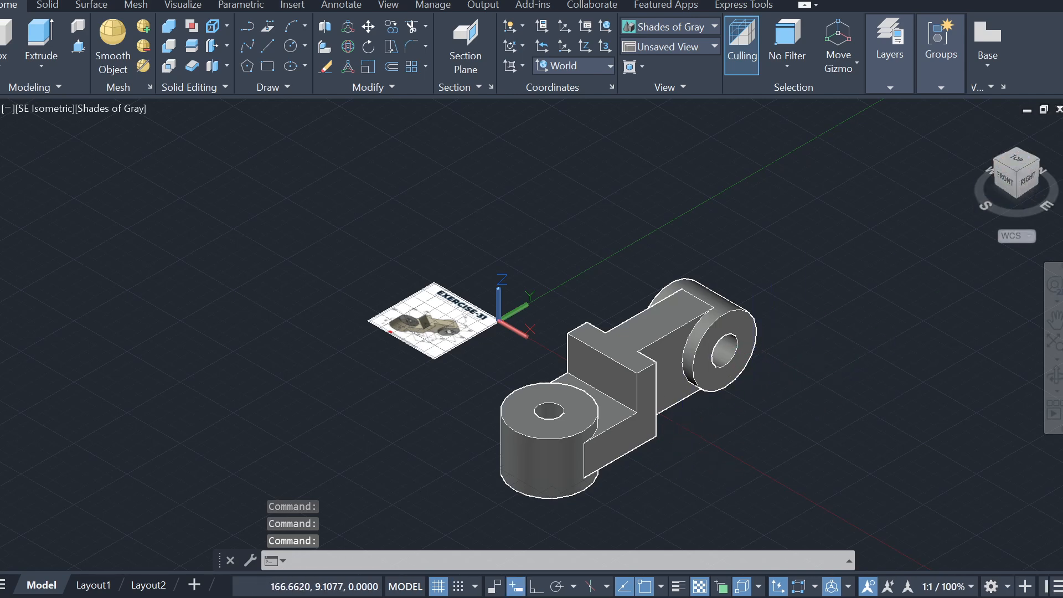
Step: In Layout1, place a front base view of the model-space bracket at 1:1 in the sheet's lower-left area
click(104, 588)
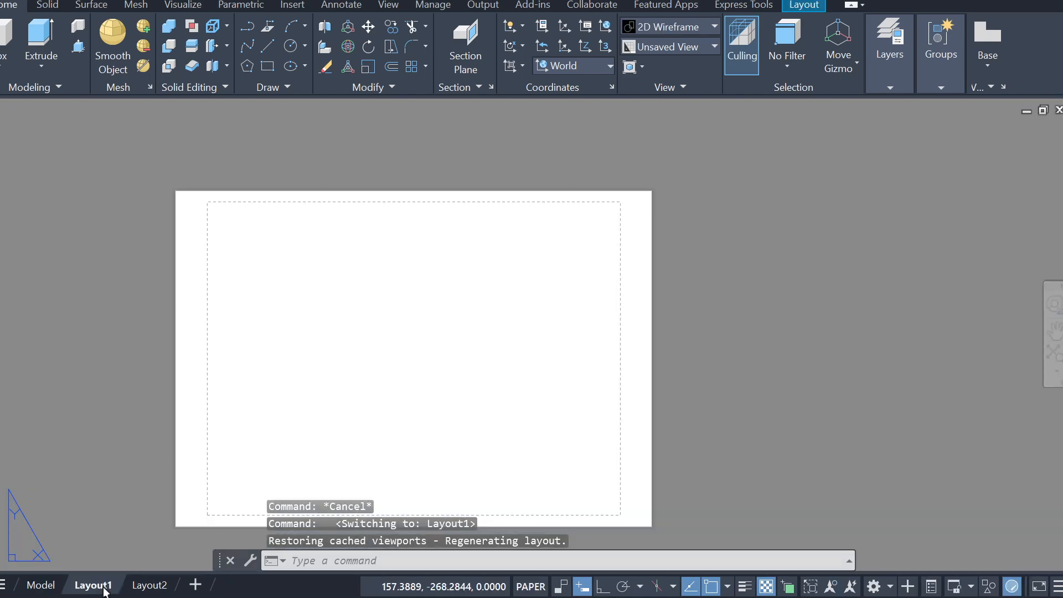
click(40, 585)
click(93, 585)
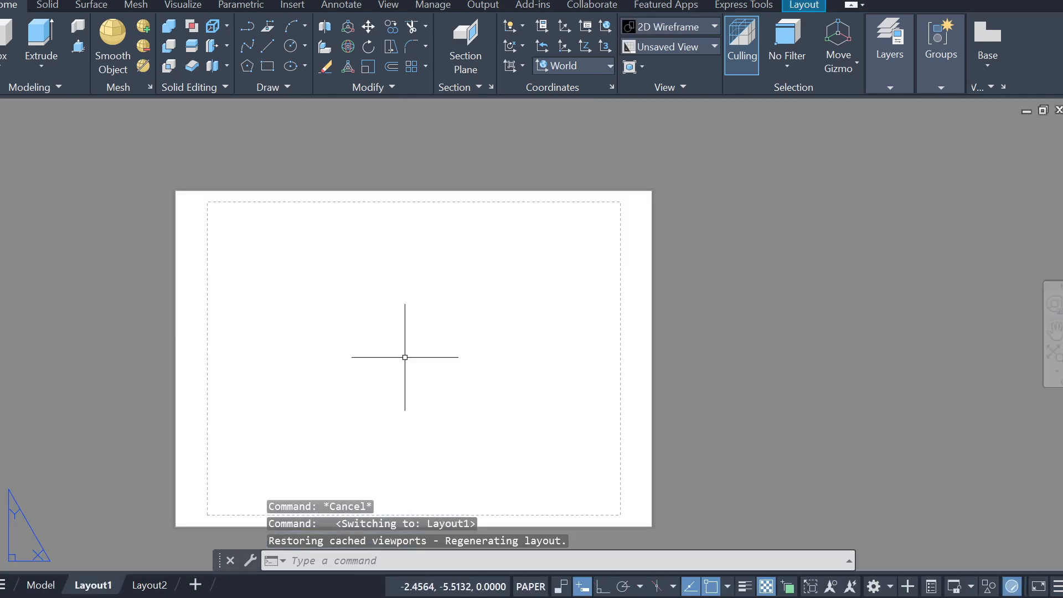
middle_drag(463, 388, 433, 312)
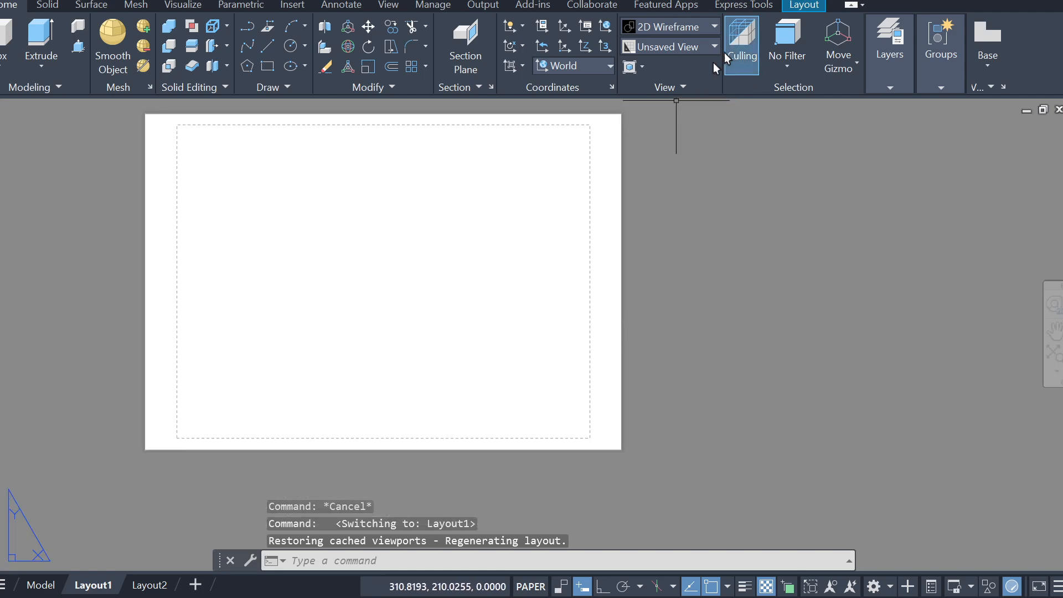
click(795, 8)
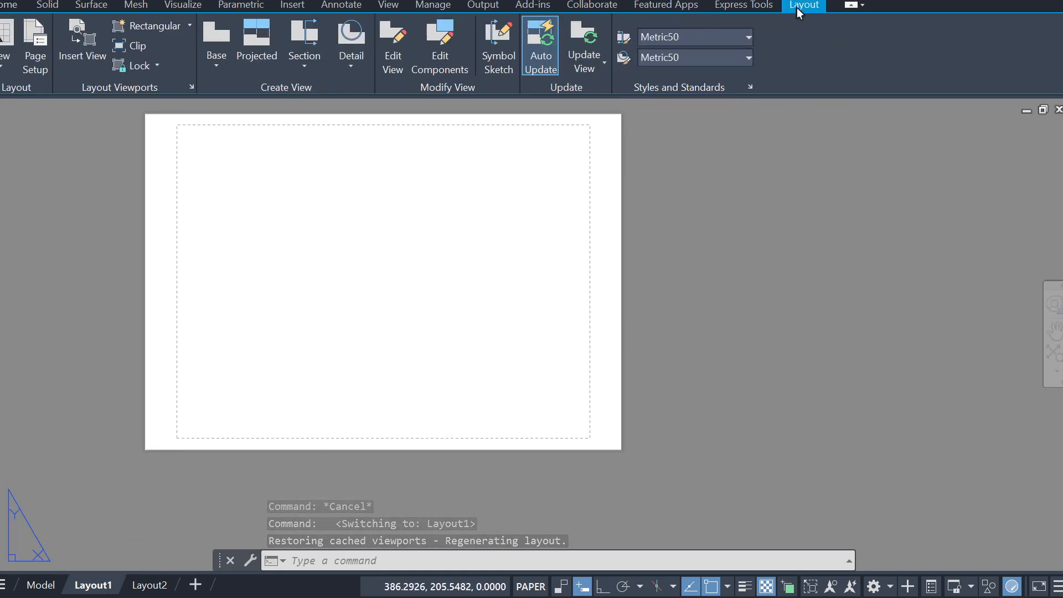
click(220, 61)
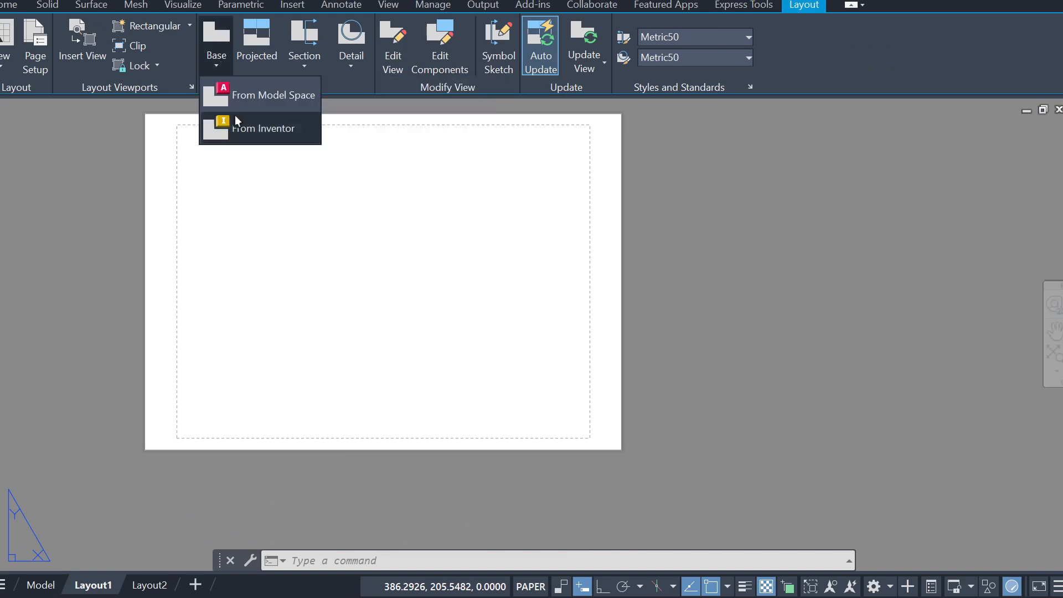
click(238, 90)
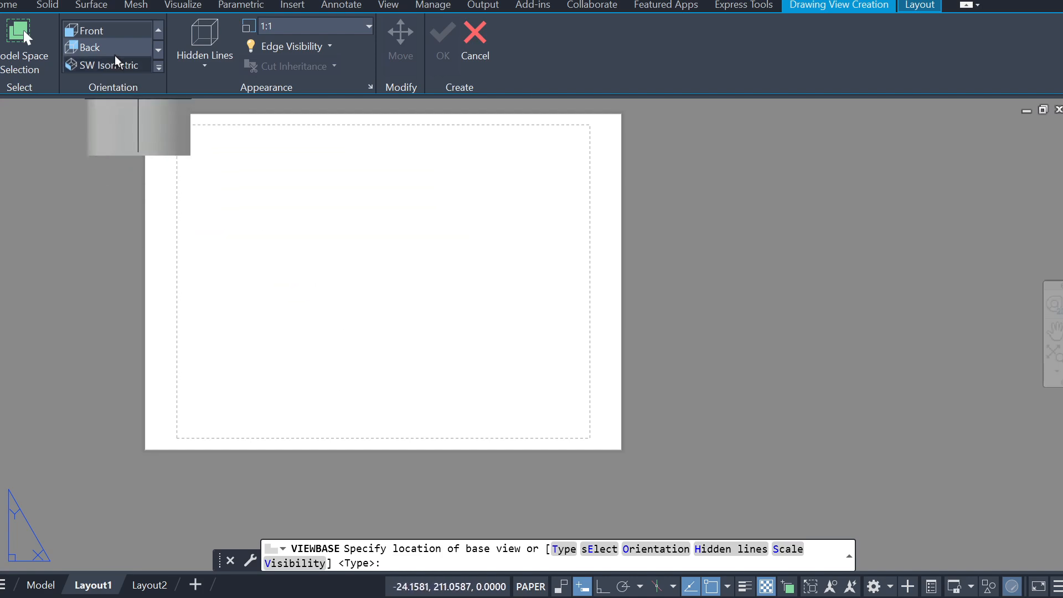
click(100, 34)
click(300, 345)
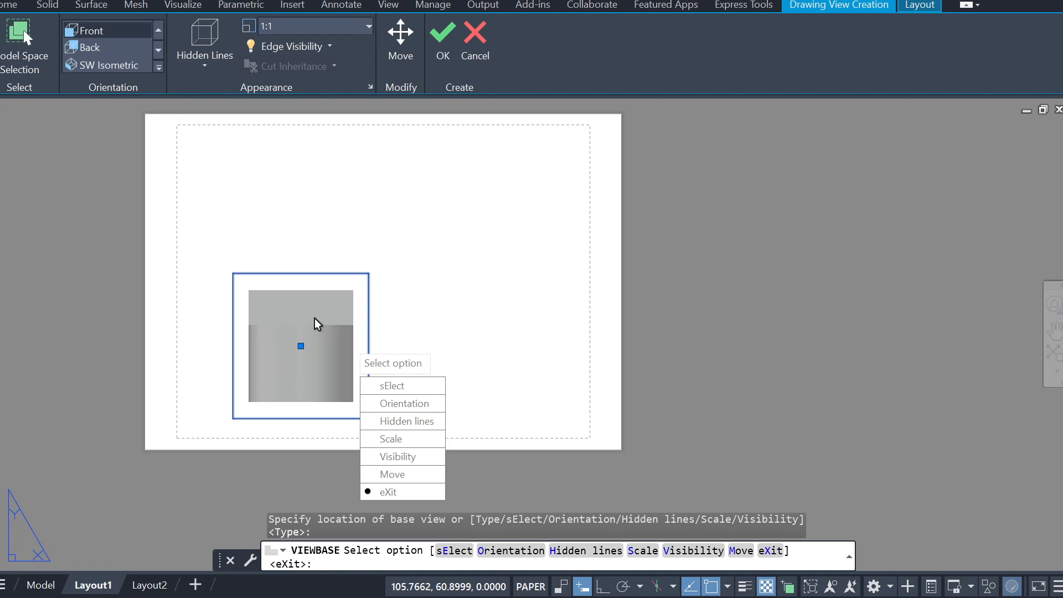
key(Return)
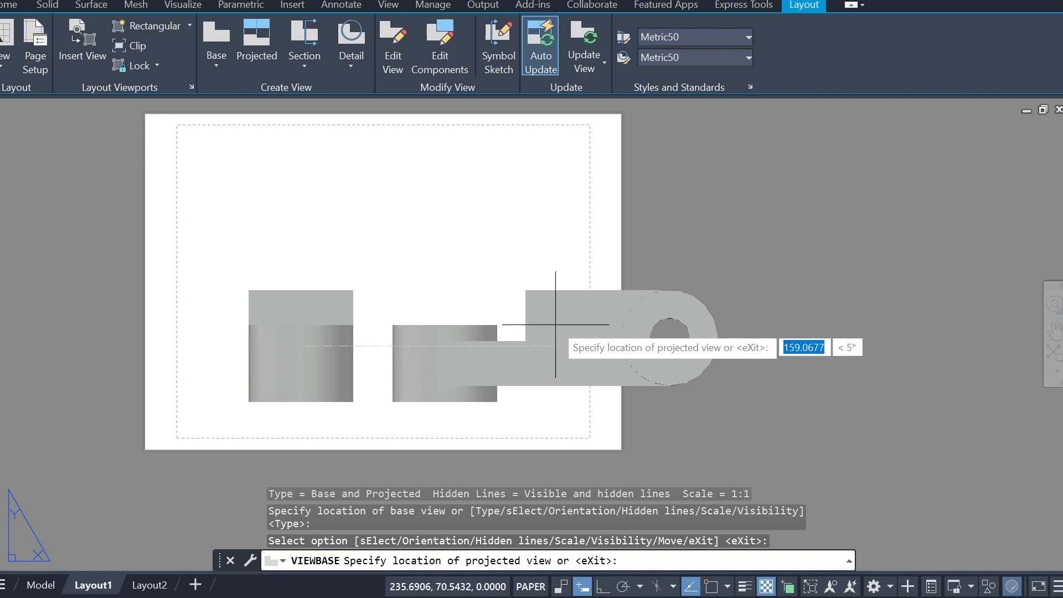
Step: Project a side view to the right of the base view, a top view above it and an isometric view diagonally up and right
click(556, 324)
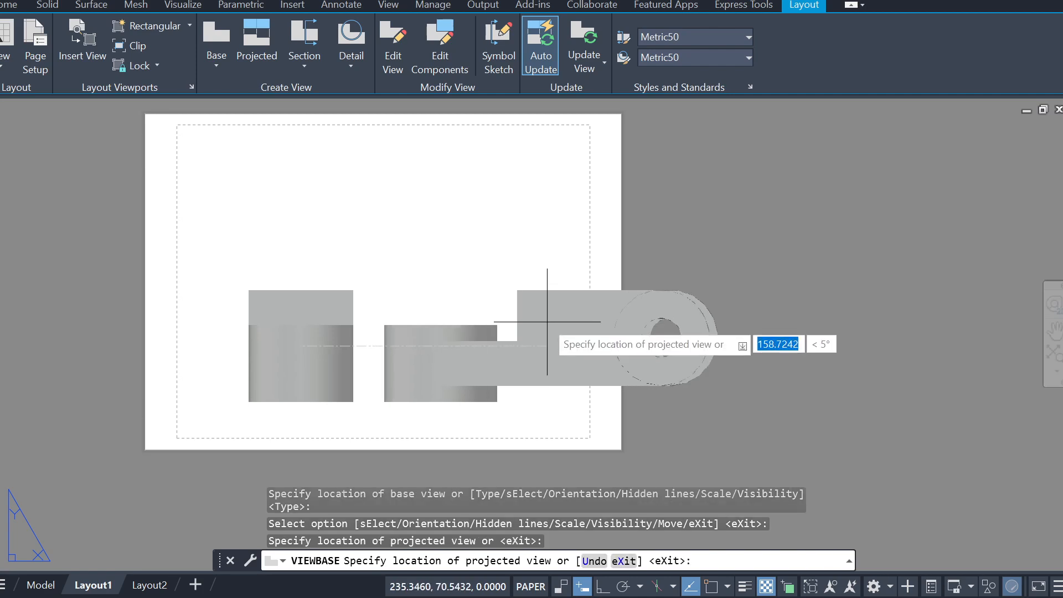
click(312, 111)
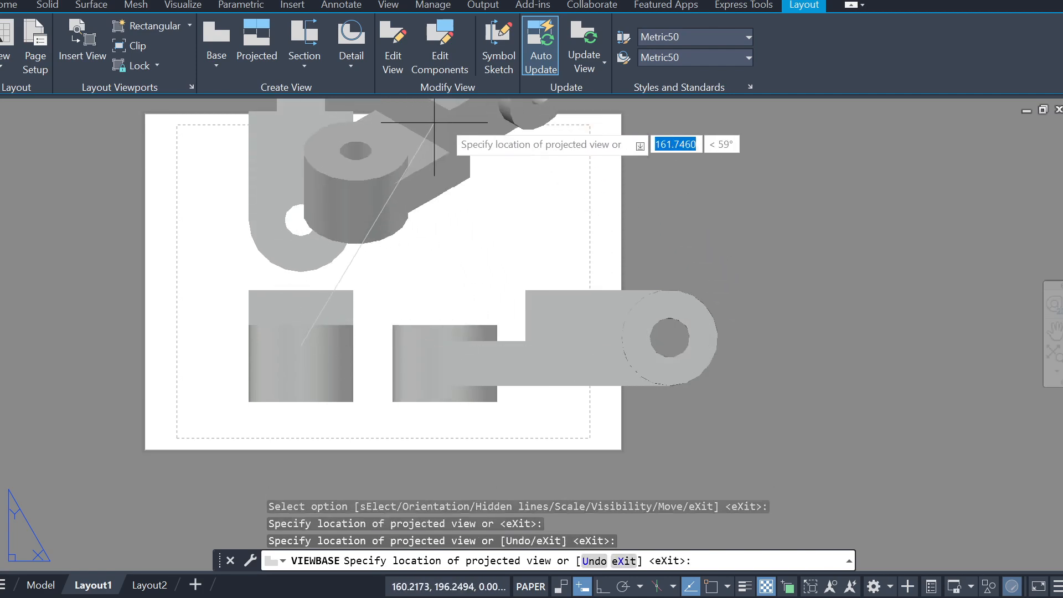
click(531, 139)
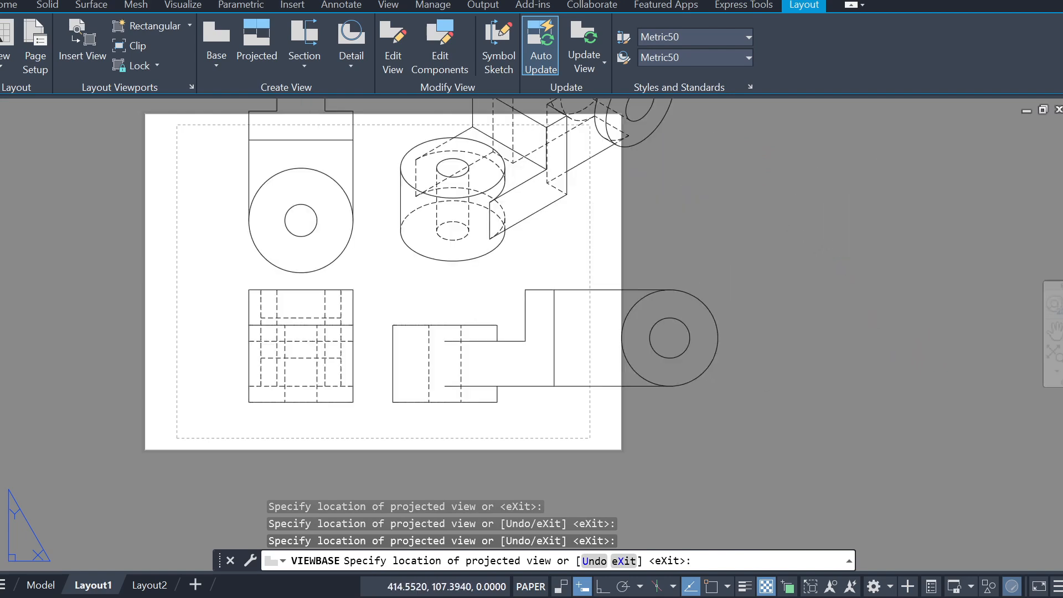
key(Return)
scroll(743, 340, down, 2)
middle_drag(732, 339, 605, 384)
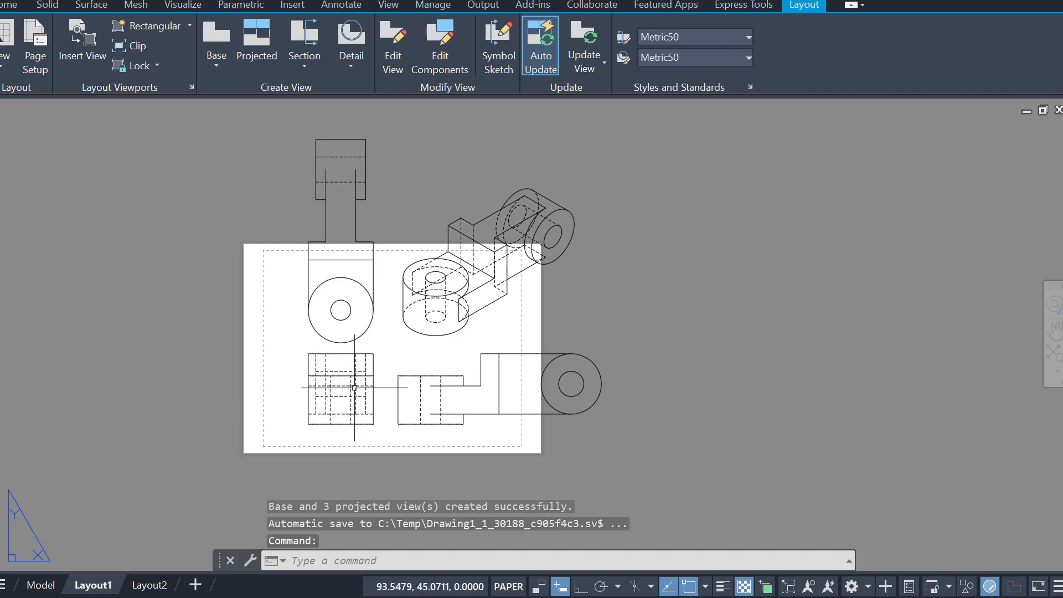
click(687, 445)
click(210, 105)
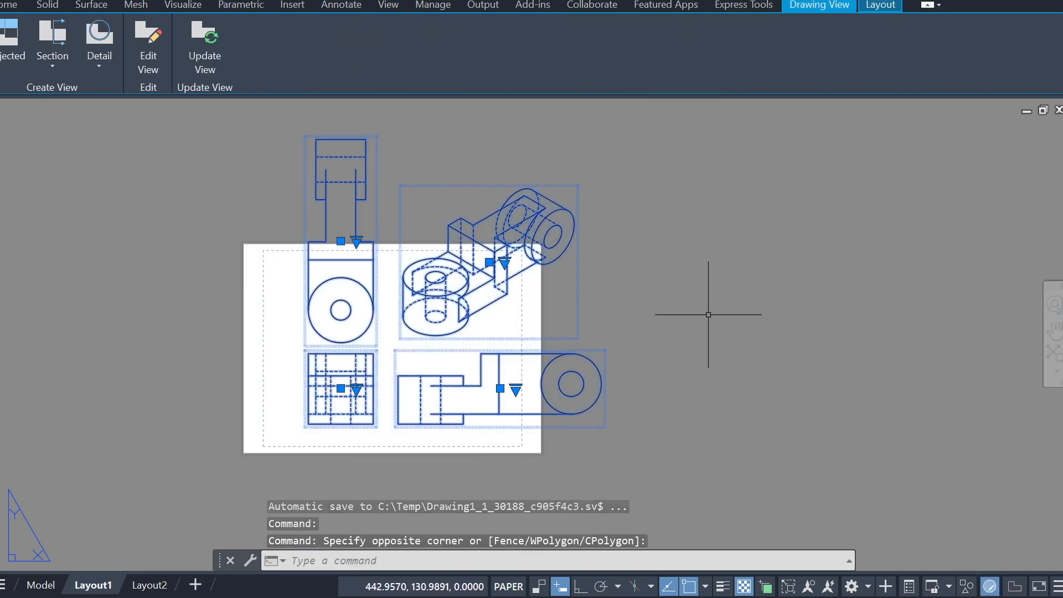
key(Escape)
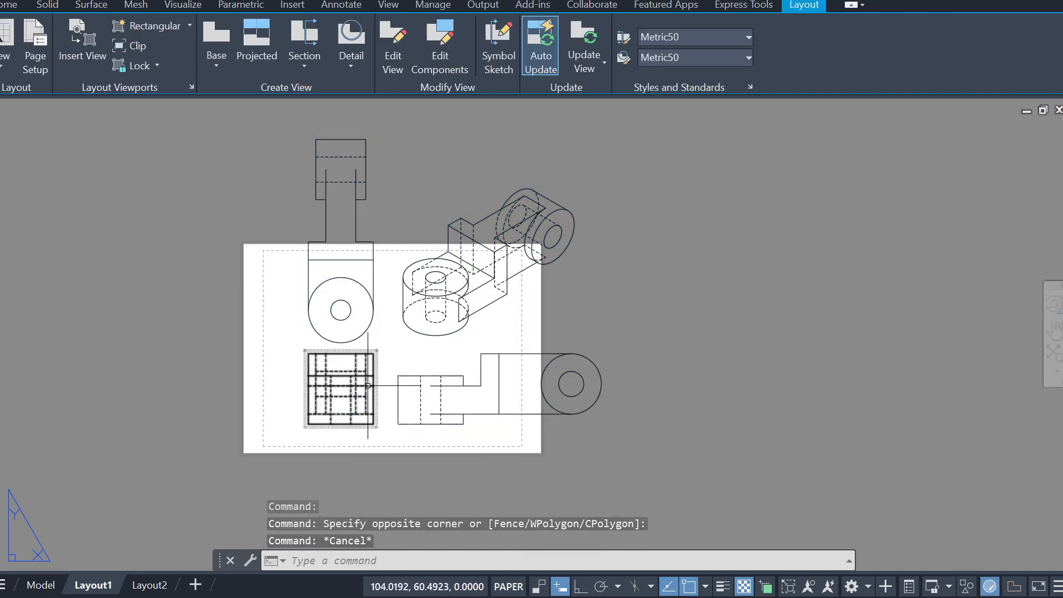
Step: Edit the front base view to set its scale to 1:2
click(345, 373)
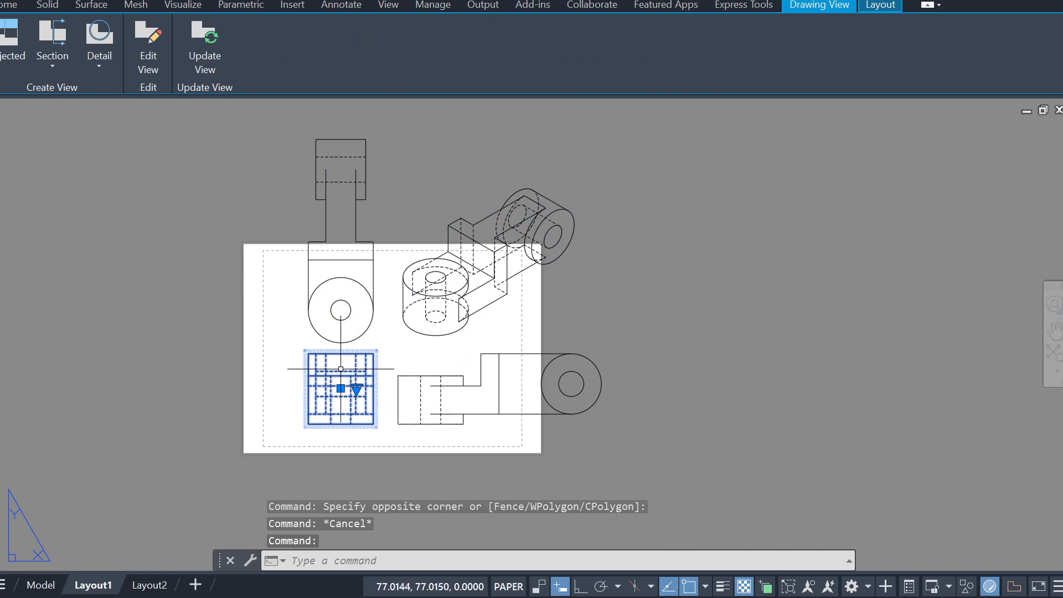
click(143, 45)
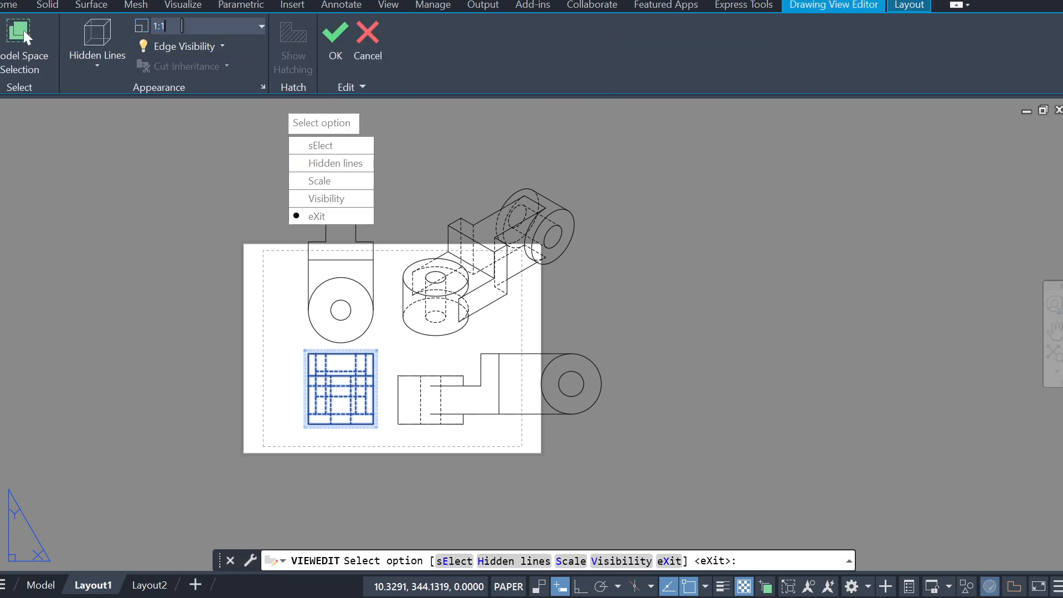
text(1:2)
key(Return)
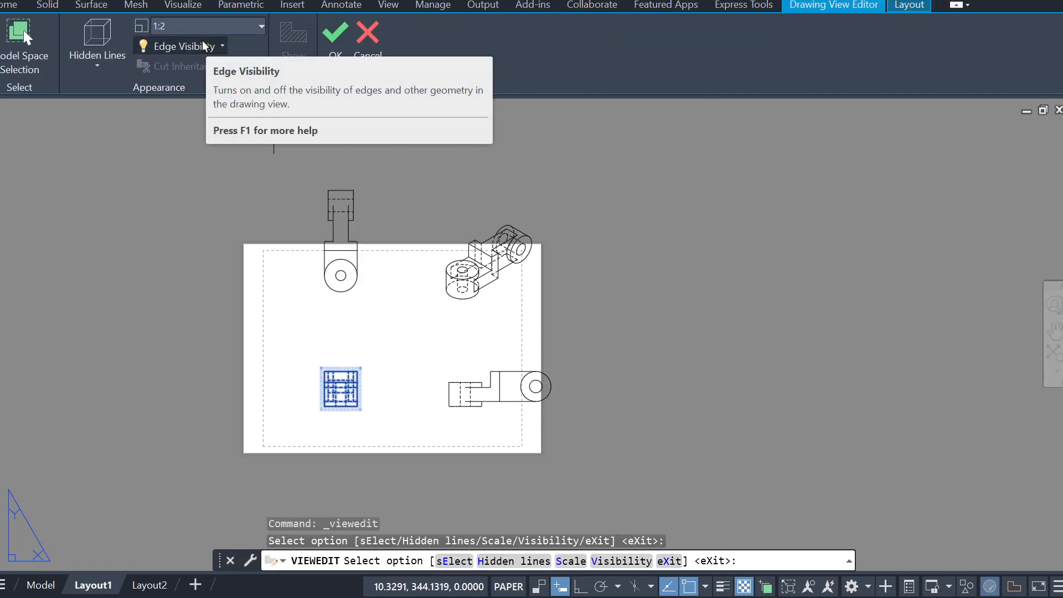
key(Escape)
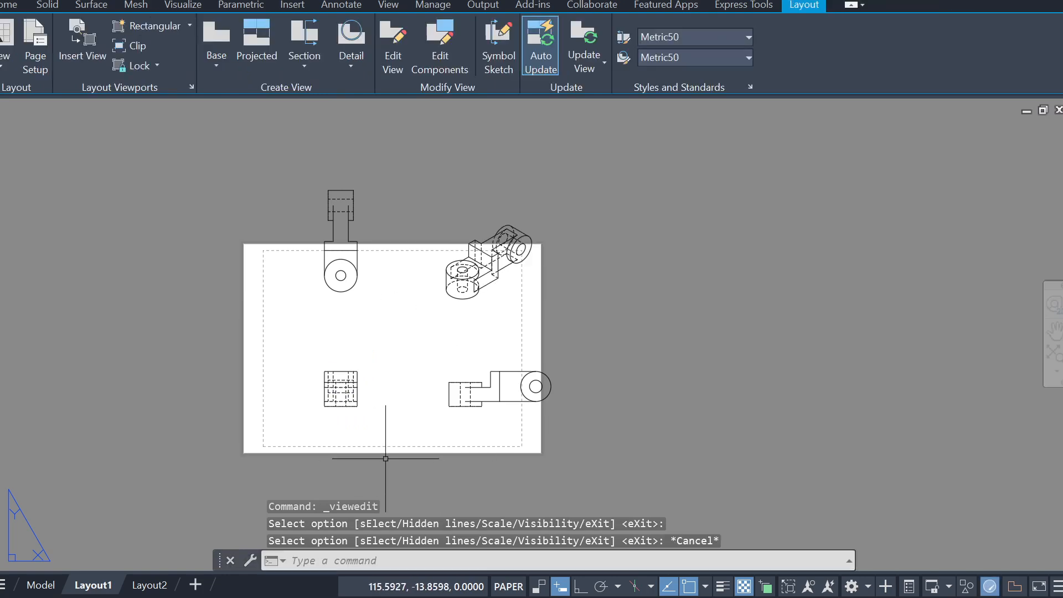
Step: Move the front view down toward the sheet's lower edge and shift the side view left inside the printable area
scroll(375, 398, up, 2)
click(315, 347)
click(313, 348)
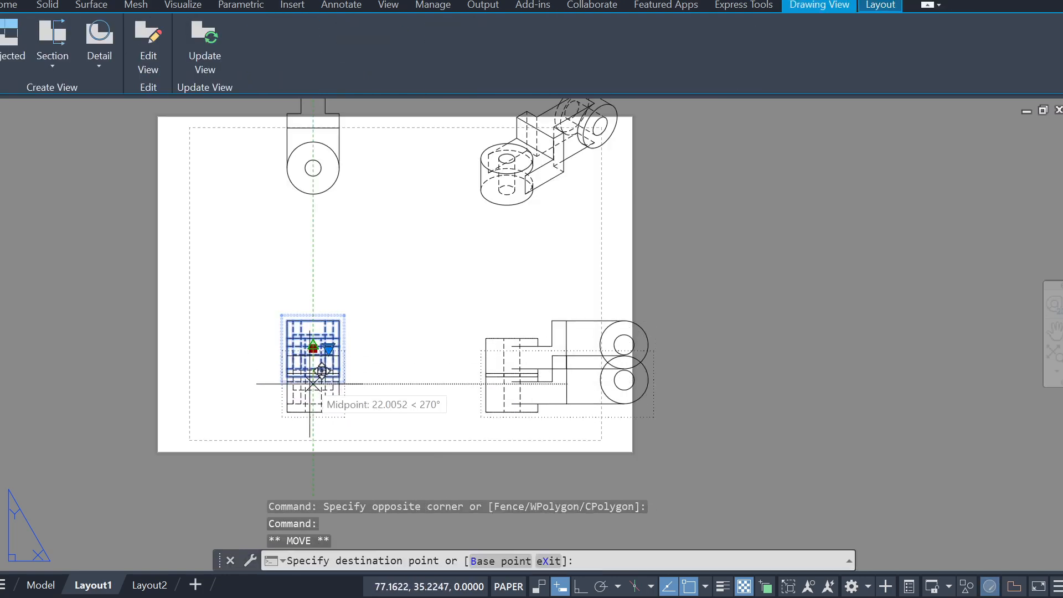
click(313, 390)
click(551, 390)
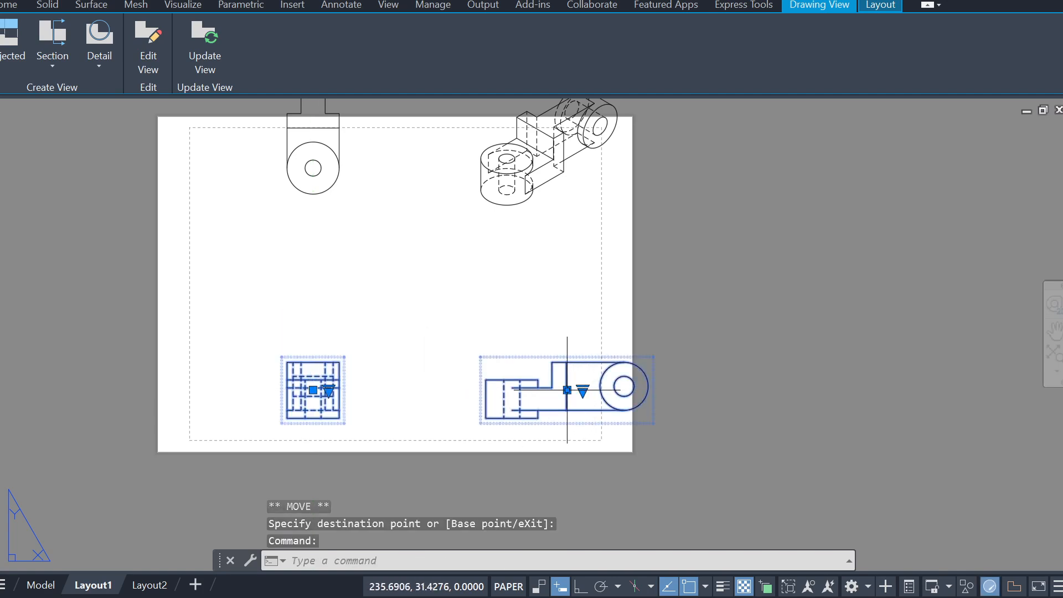
click(566, 390)
click(486, 390)
Step: Move the top view down inside the sheet above the front view, and shift the isometric view down and left inside the printable area
click(316, 148)
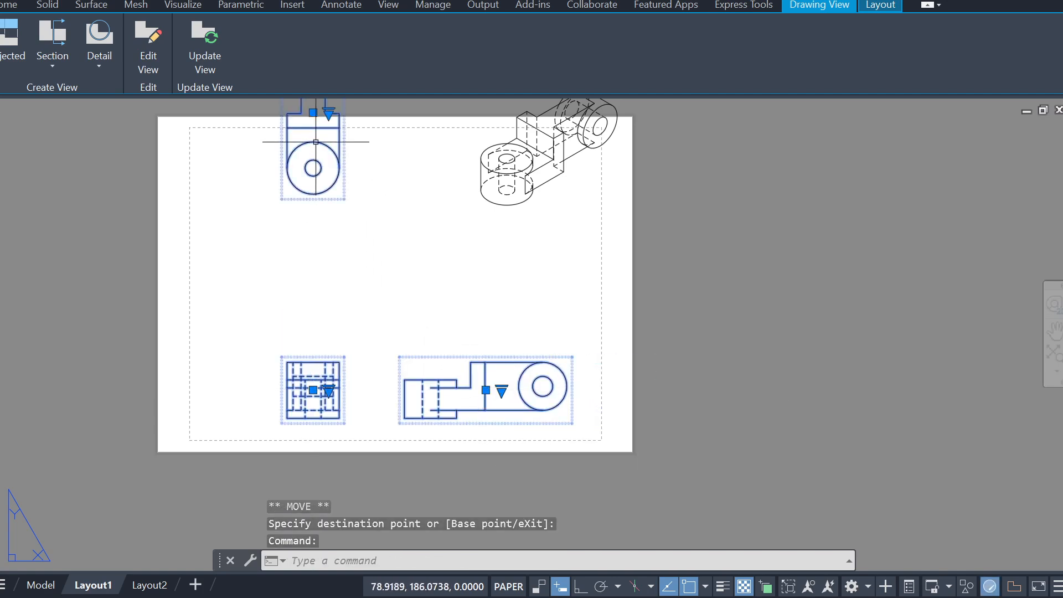
click(314, 112)
click(314, 237)
click(544, 148)
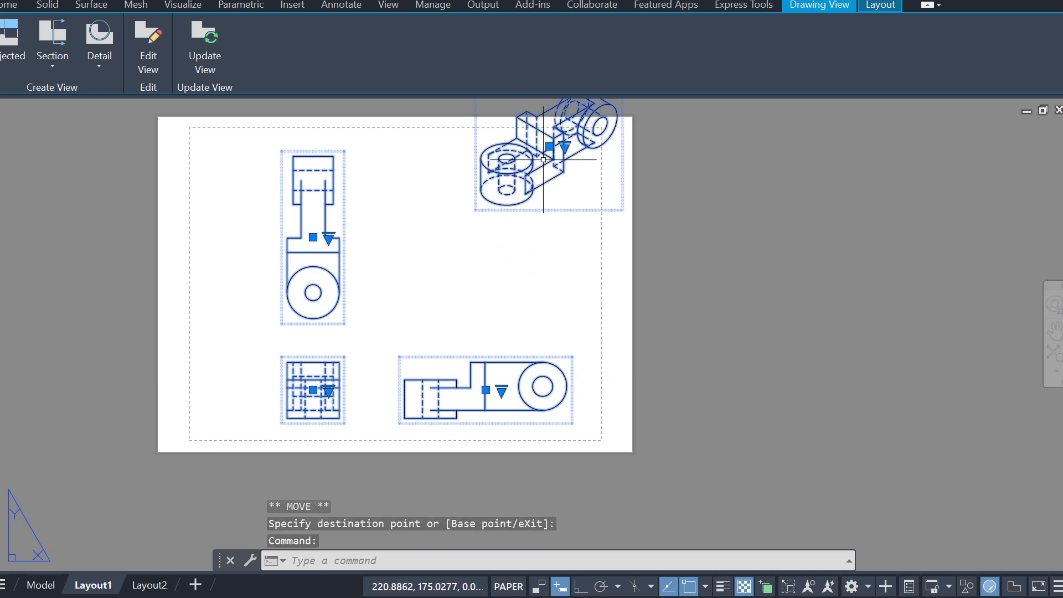
click(473, 246)
key(Escape)
key(Escape)
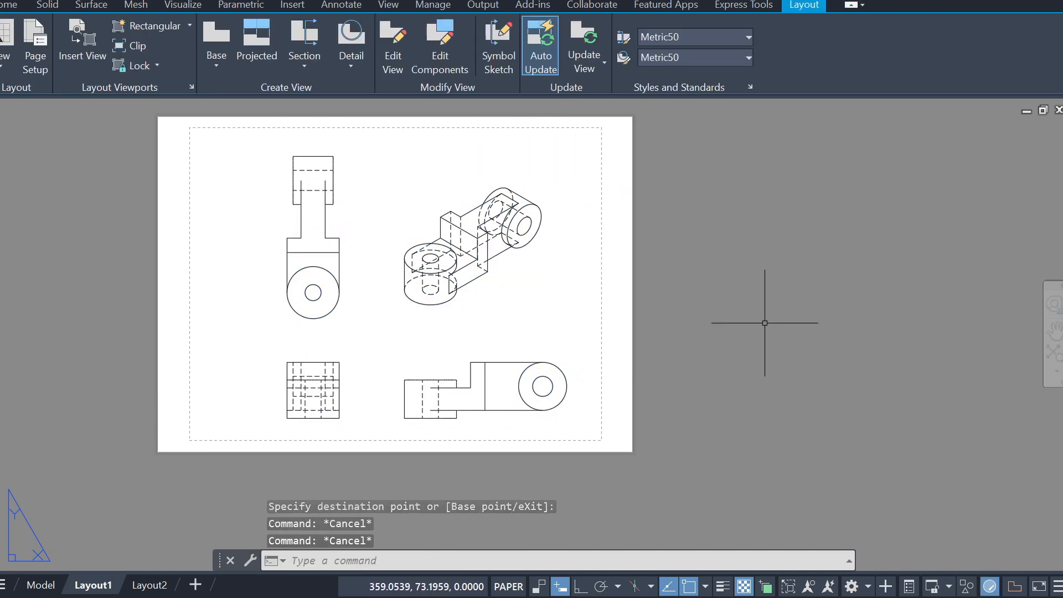
middle_drag(687, 334, 573, 339)
key(Escape)
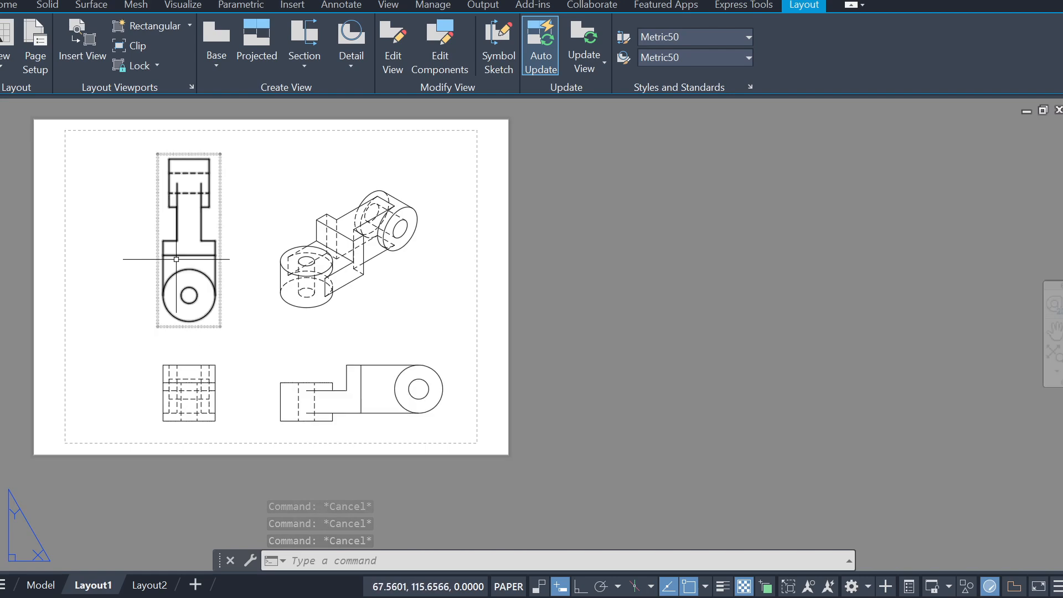
Step: Edit the isometric view so its hidden-line style is Visible lines
click(339, 263)
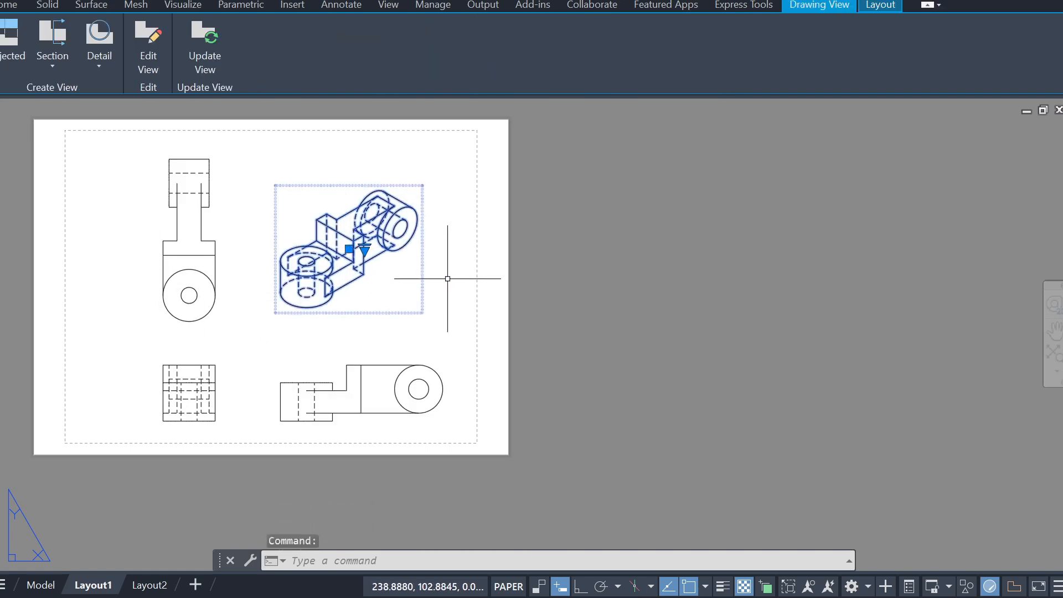
key(Escape)
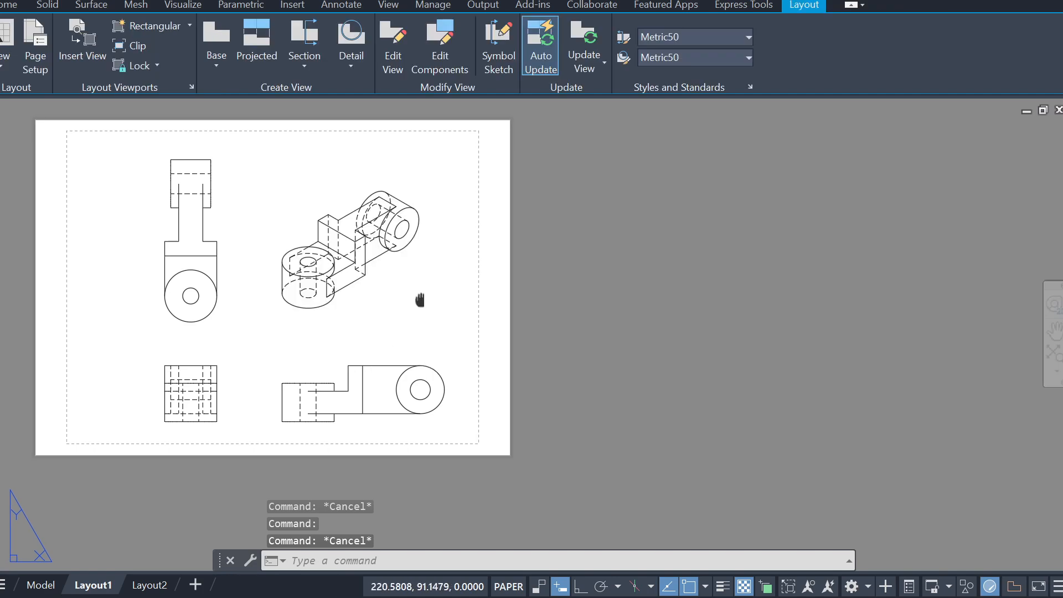
middle_drag(418, 301, 450, 302)
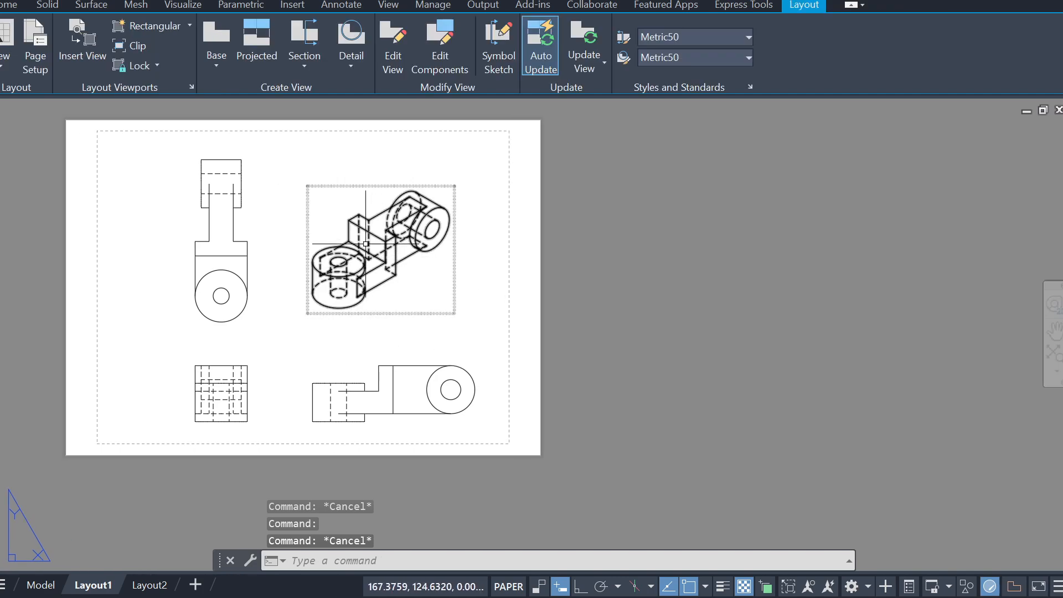
click(371, 254)
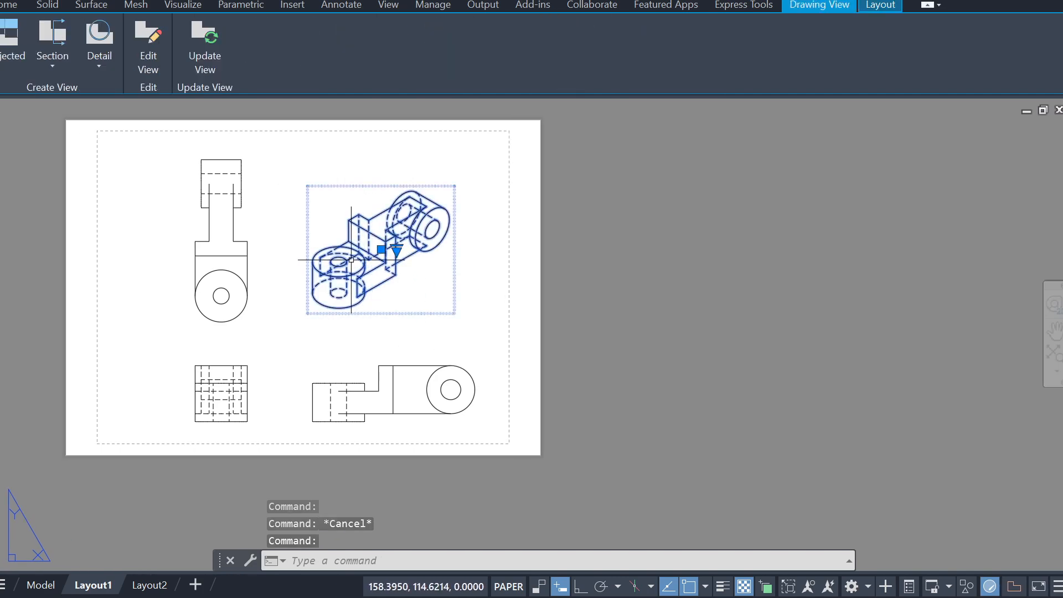
double_click(356, 237)
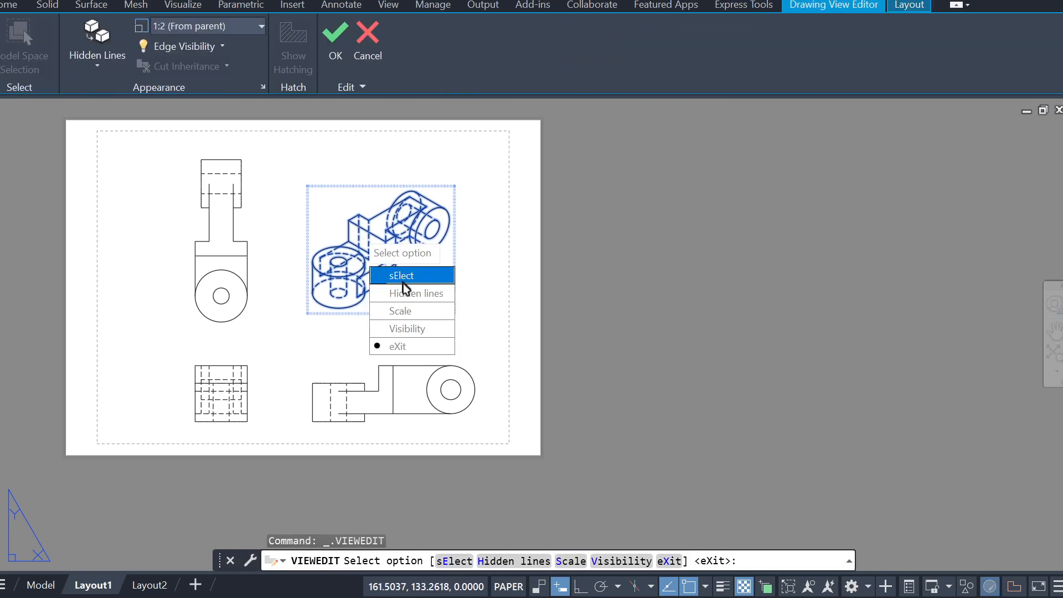
click(419, 300)
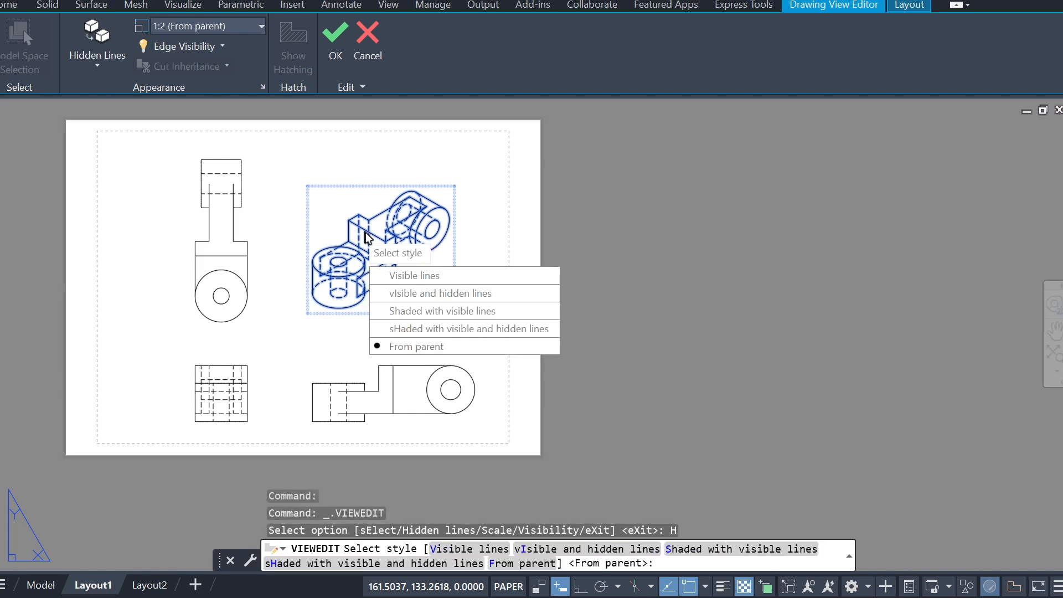
click(432, 281)
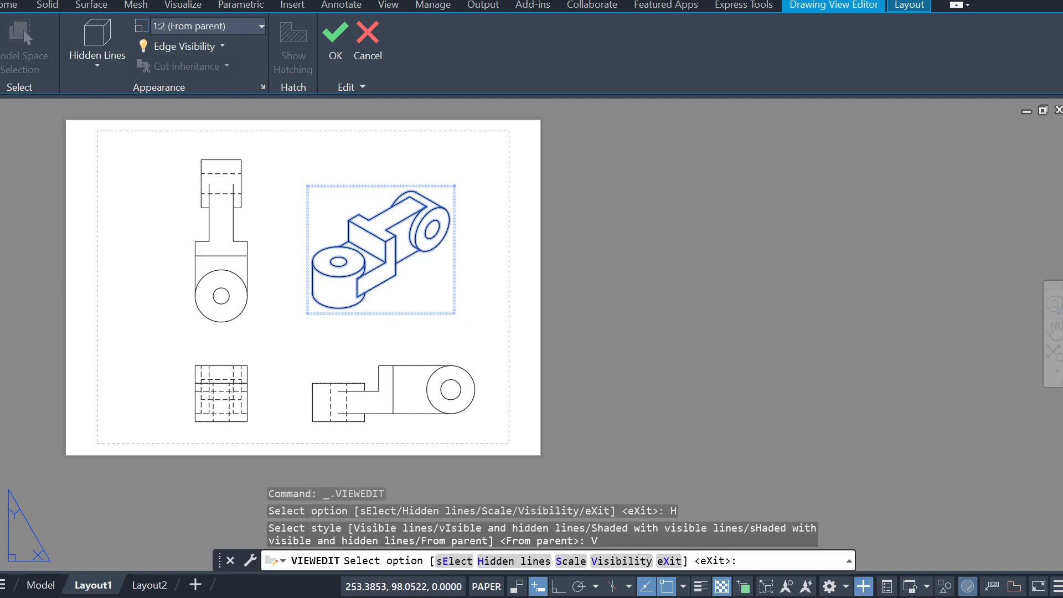
key(Escape)
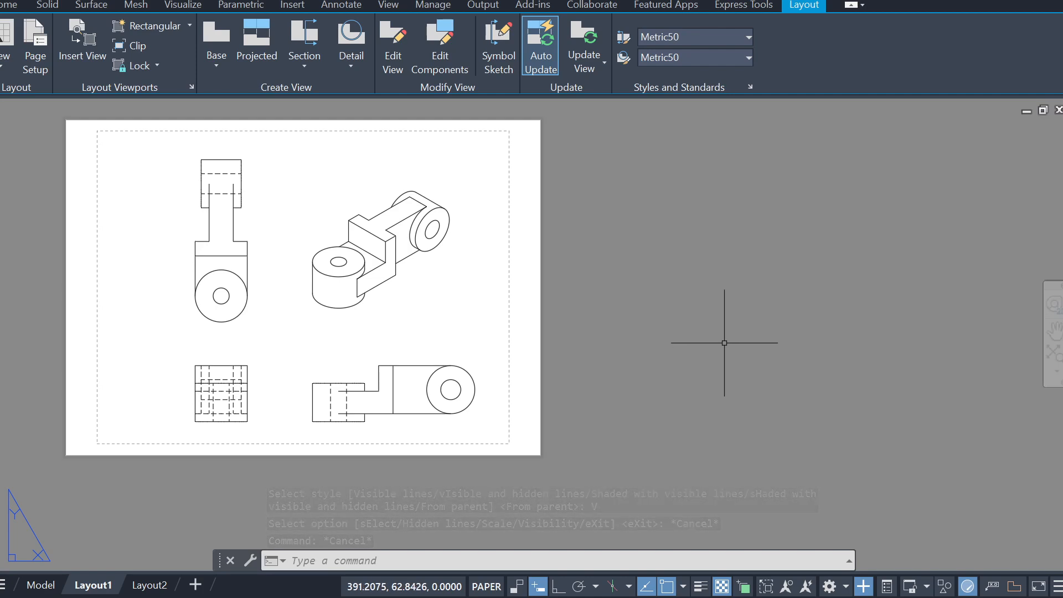
Step: Examine the four arranged drawing views on the Layout1 sheet
scroll(522, 406, up, 2)
middle_drag(522, 406, 677, 426)
scroll(688, 415, down, 2)
middle_drag(657, 392, 571, 382)
scroll(579, 382, up, 2)
scroll(590, 383, down, 2)
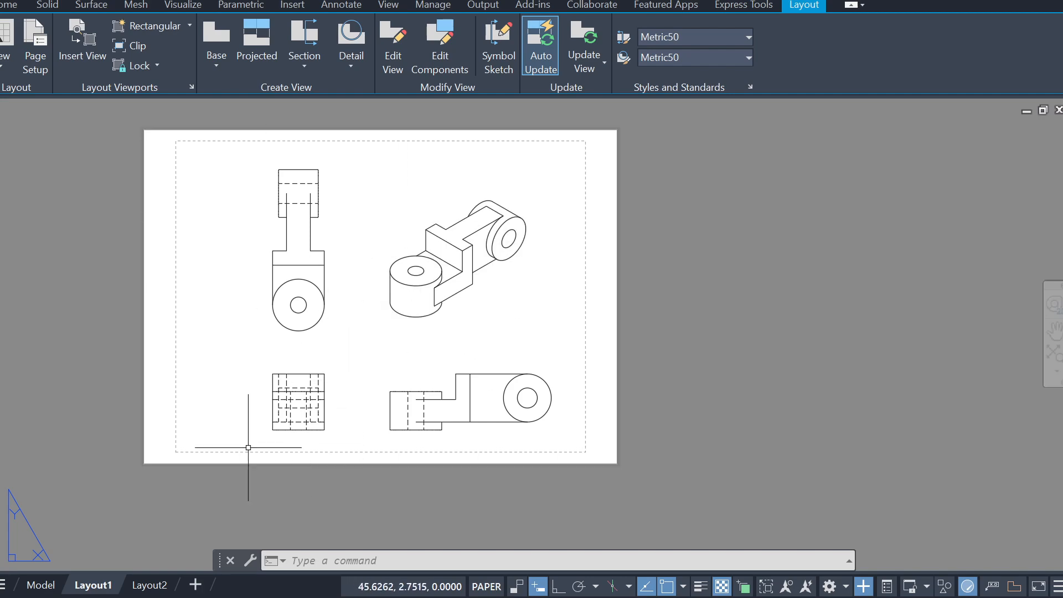
Step: Examine the shaded bracket in model space from an isometric angle and return to Layout1
click(59, 589)
middle_drag(676, 368, 428, 321)
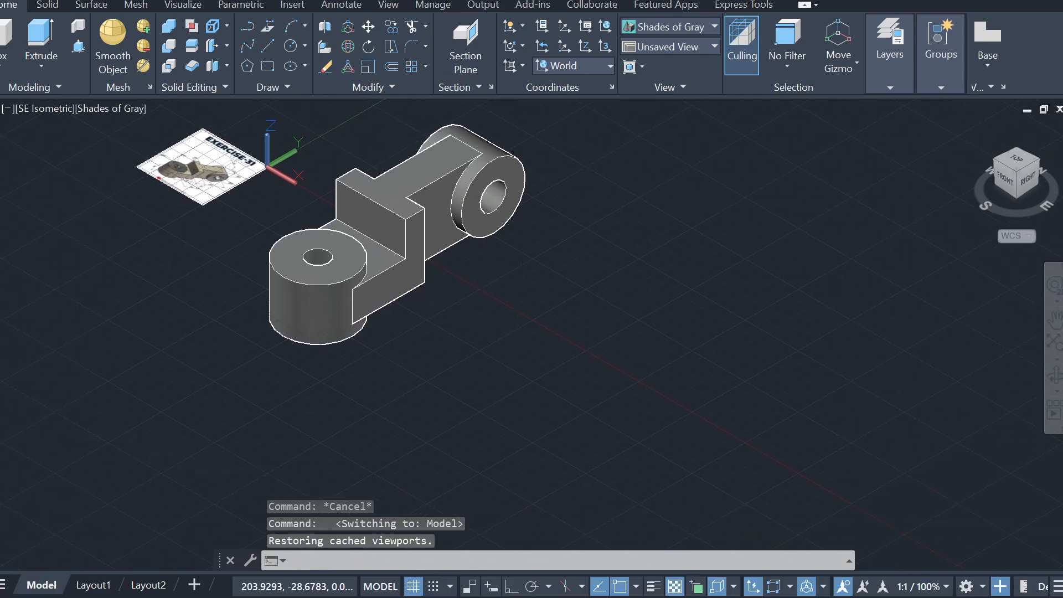
scroll(428, 321, up, 4)
mouse_move(408, 268)
shift+middle_down()
mouse_move(430, 254)
mouse_move(425, 269)
shift+middle_up()
middle_drag(340, 180, 406, 377)
middle_drag(460, 455, 438, 360)
middle_drag(505, 331, 486, 363)
scroll(487, 360, down, 2)
scroll(490, 357, up, 2)
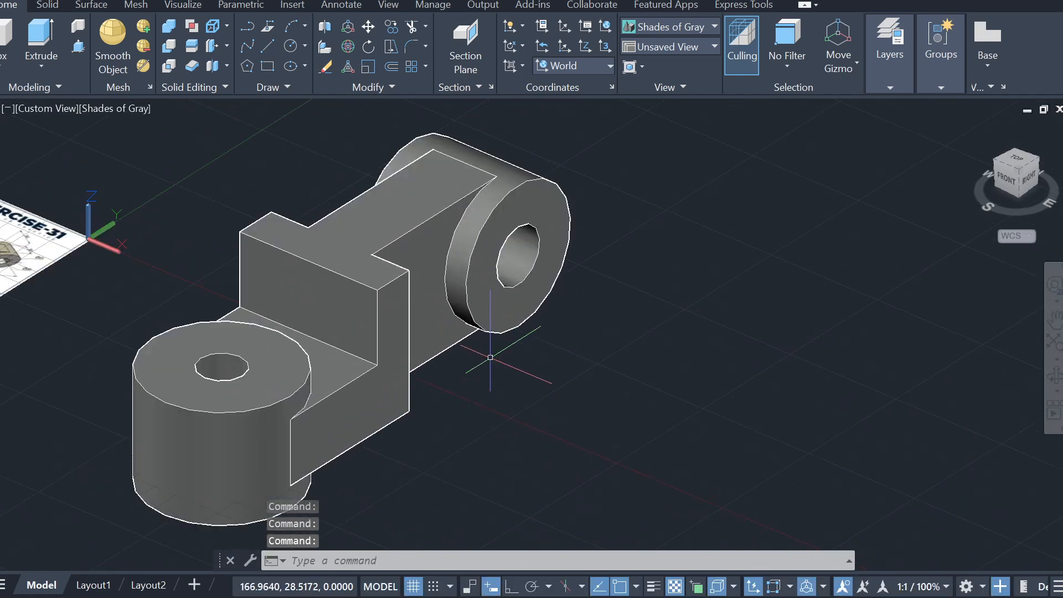
key(Escape)
click(93, 584)
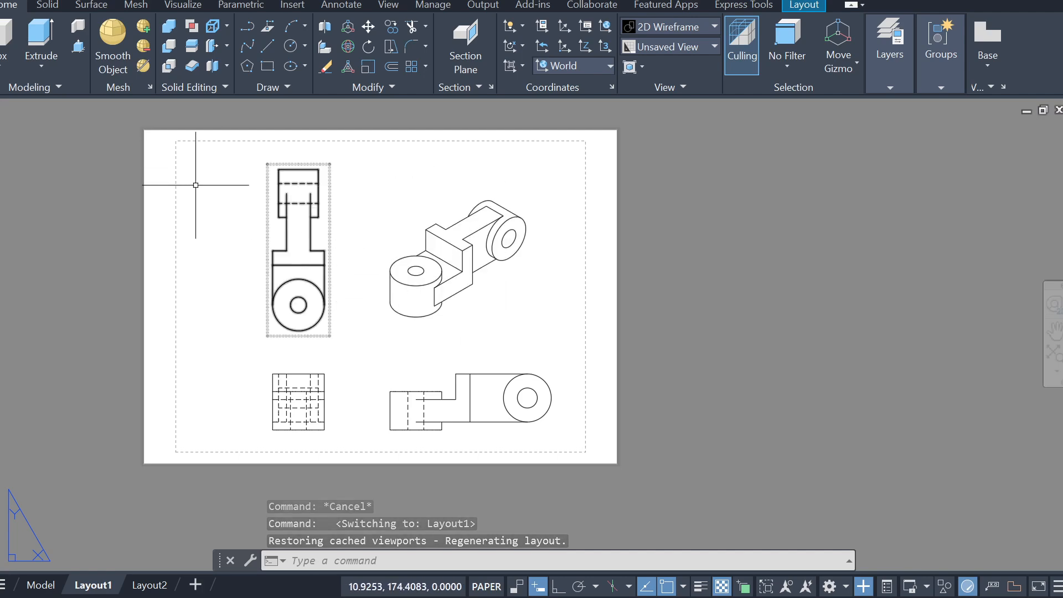
Step: In model space, draw a small circle on the bracket's upper face, beside the step between the two cylindrical ends
click(40, 586)
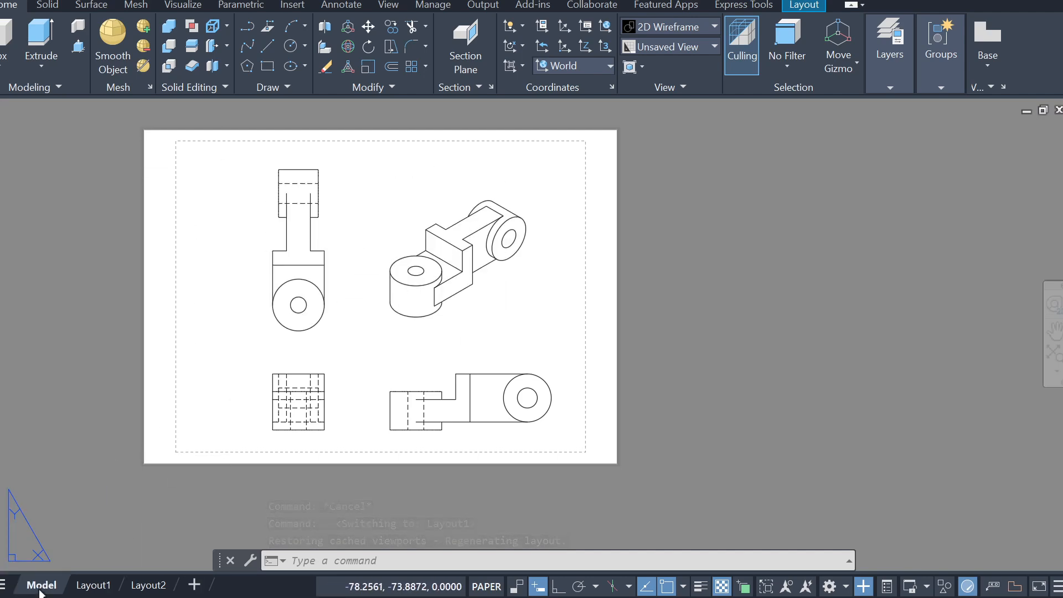
key(Escape)
text(c)
key(Return)
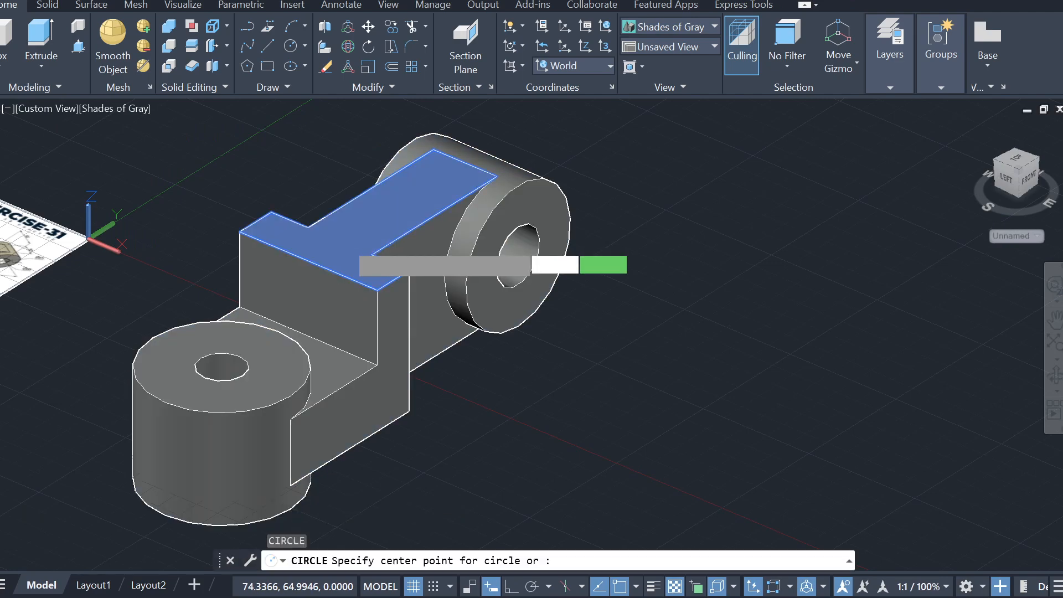
click(333, 239)
click(362, 250)
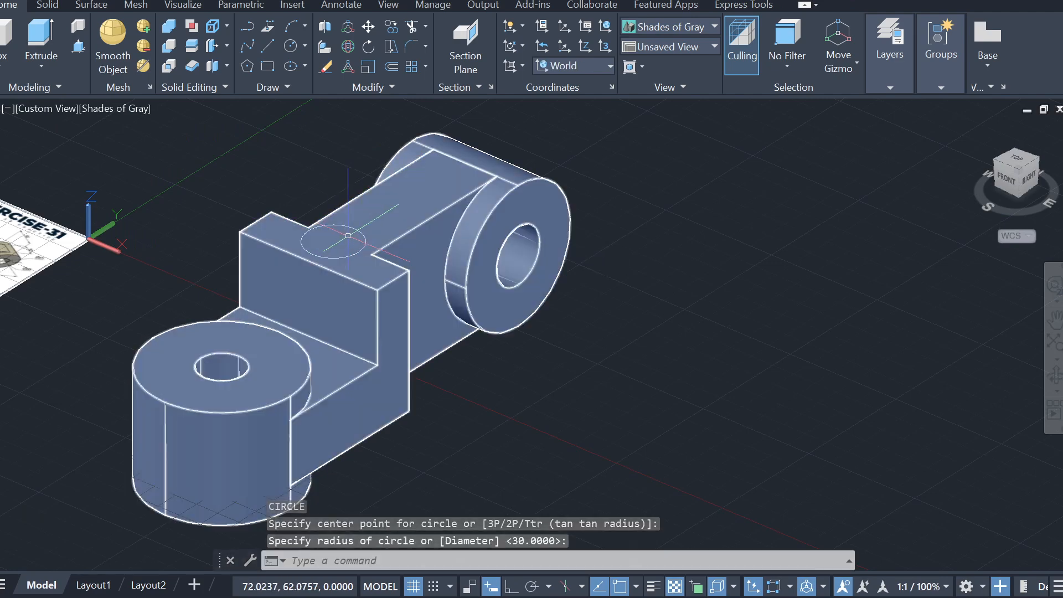
Step: Presspull the small circle upward to form a vertical cylinder standing on the bracket's upper face
text(presspull)
key(Return)
click(349, 238)
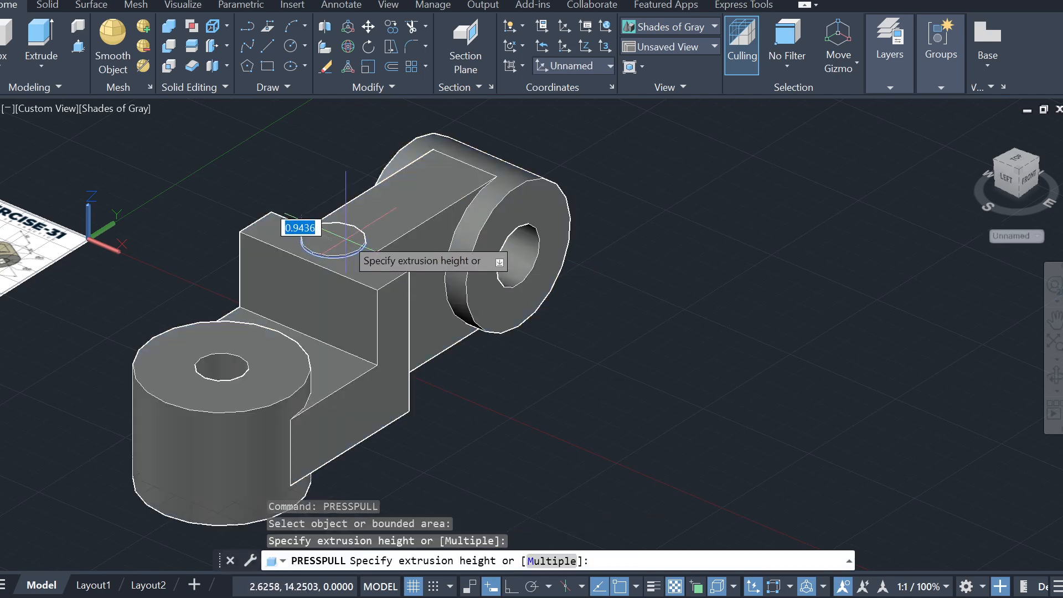
click(335, 163)
key(Return)
key(Escape)
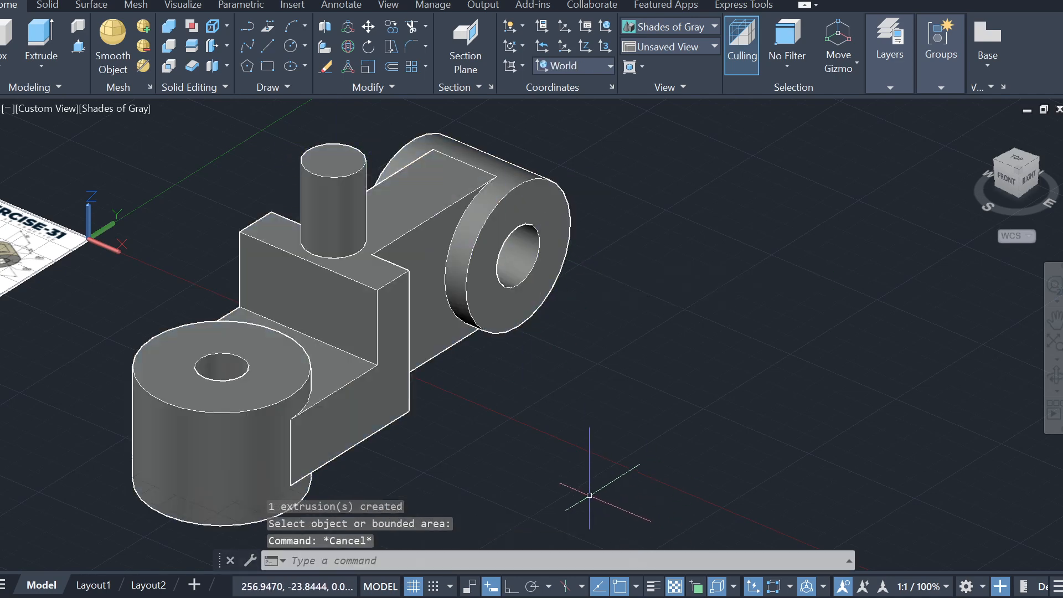
Step: Return to Layout1 and check how the four drawing views reflect the added cylinder
click(93, 585)
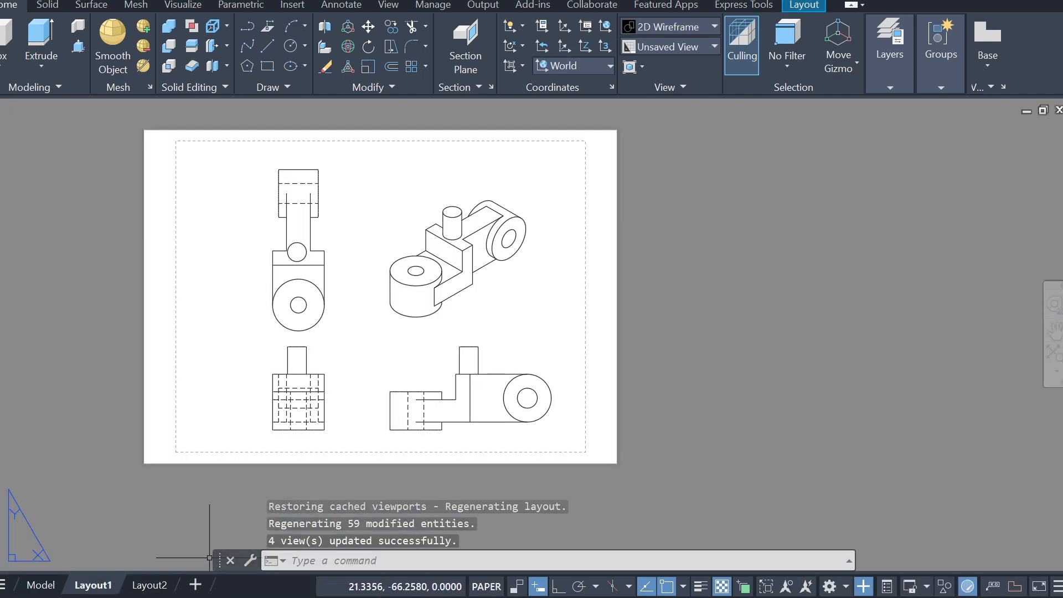
scroll(329, 294, up, 5)
scroll(308, 382, down, 3)
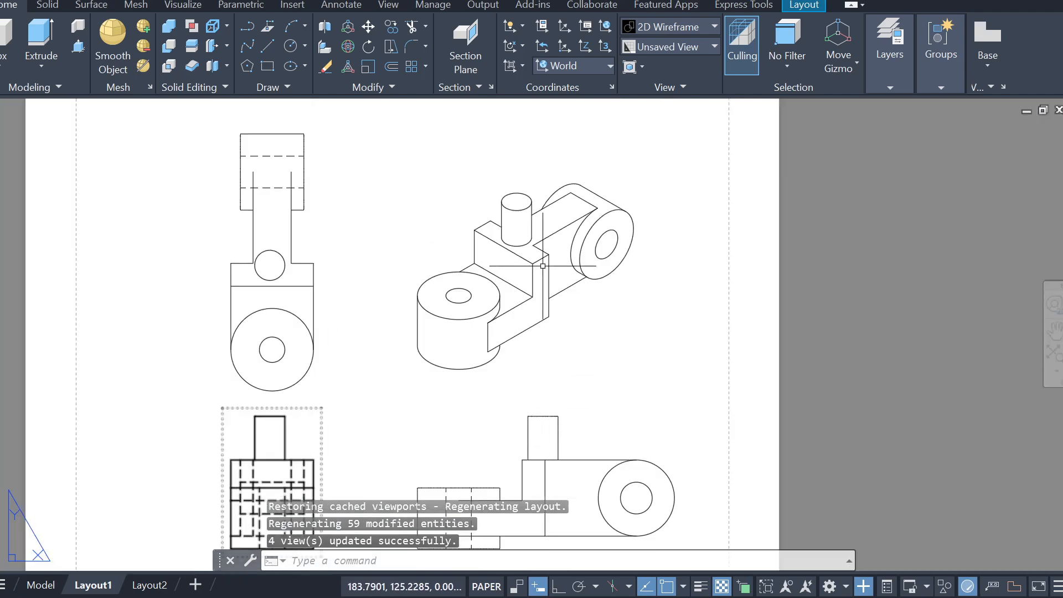
middle_drag(591, 417, 501, 329)
scroll(551, 295, down, 2)
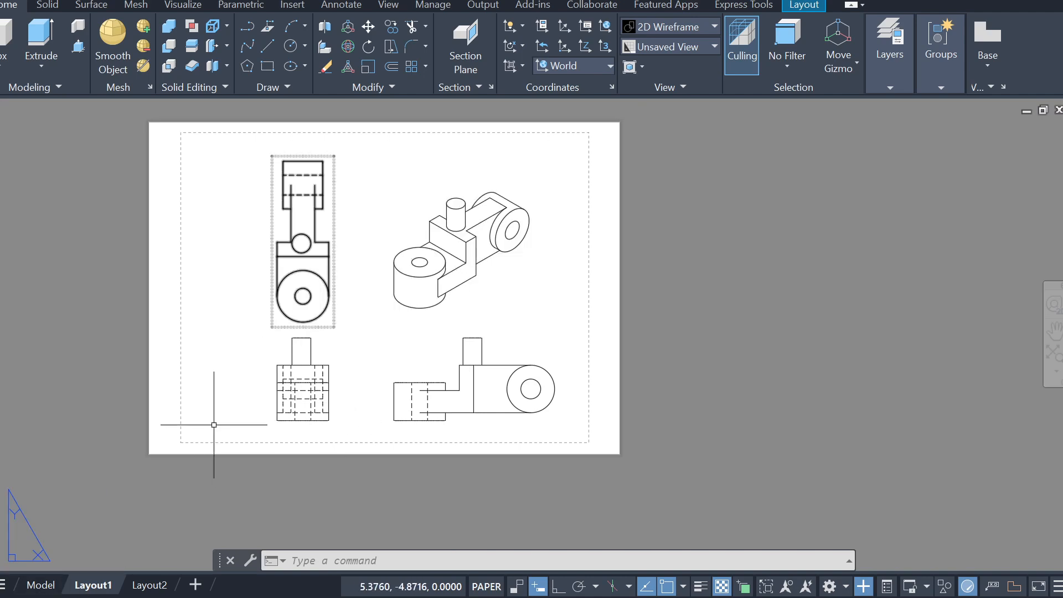
Step: Undo the test cylinder and its circle in model space, and check the views in Layout1 again
mouse_move(39, 587)
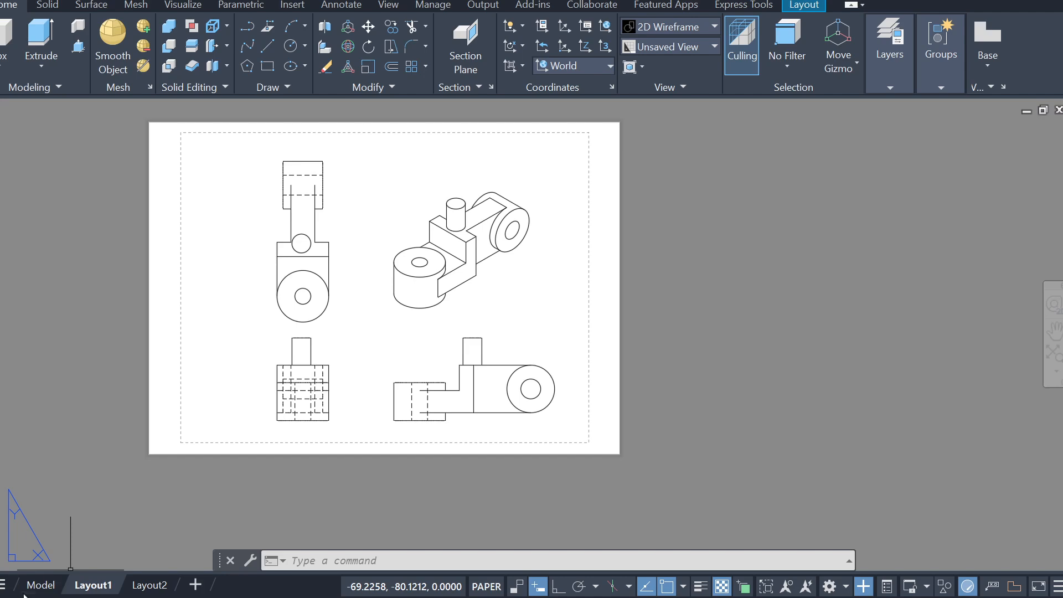
click(40, 585)
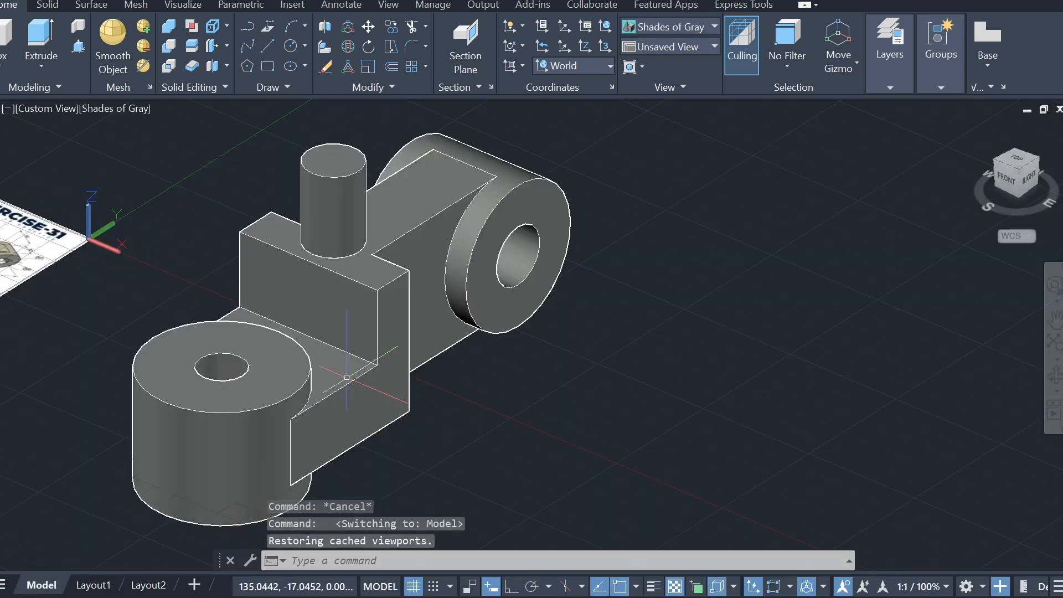
key(ctrl+z)
key(ctrl+z)
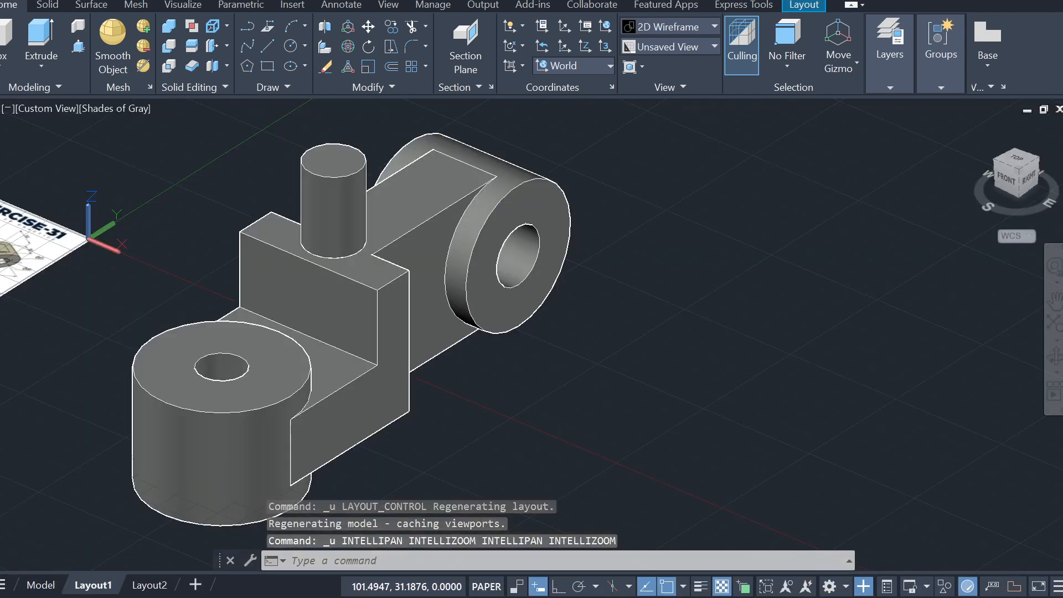
key(ctrl+z)
key(ctrl+z)
key(ctrl+z)
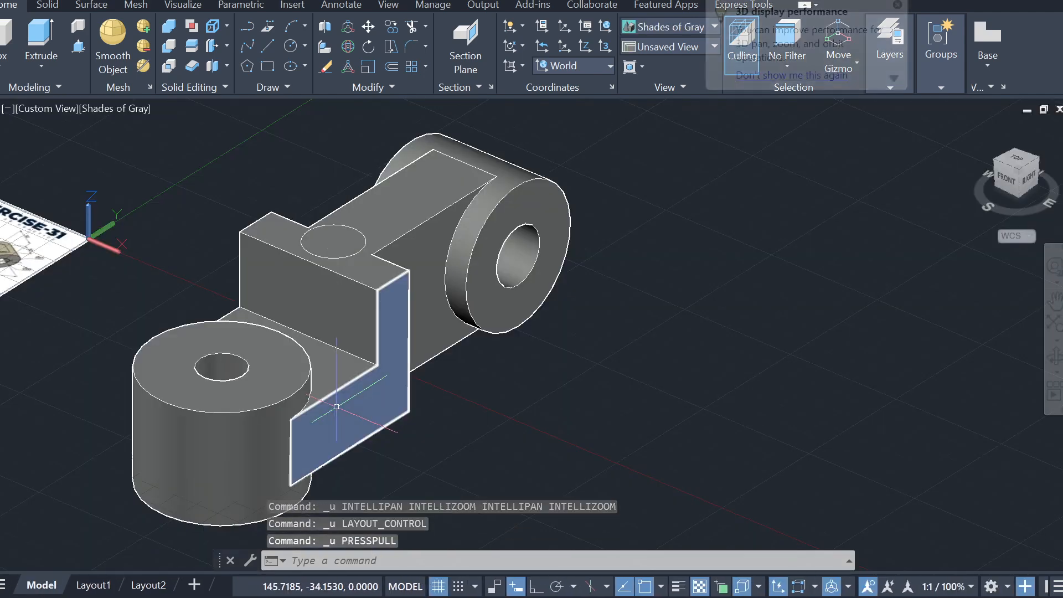
click(101, 584)
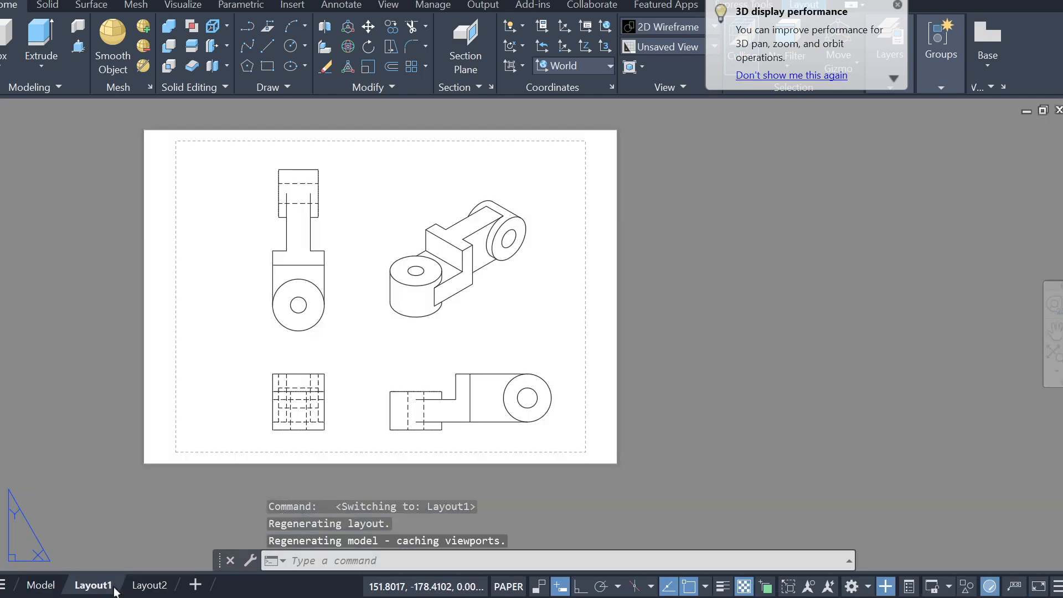
Step: In model space, hide the Exercise-31 reference image with Hide Objects
click(41, 585)
right_click(85, 347)
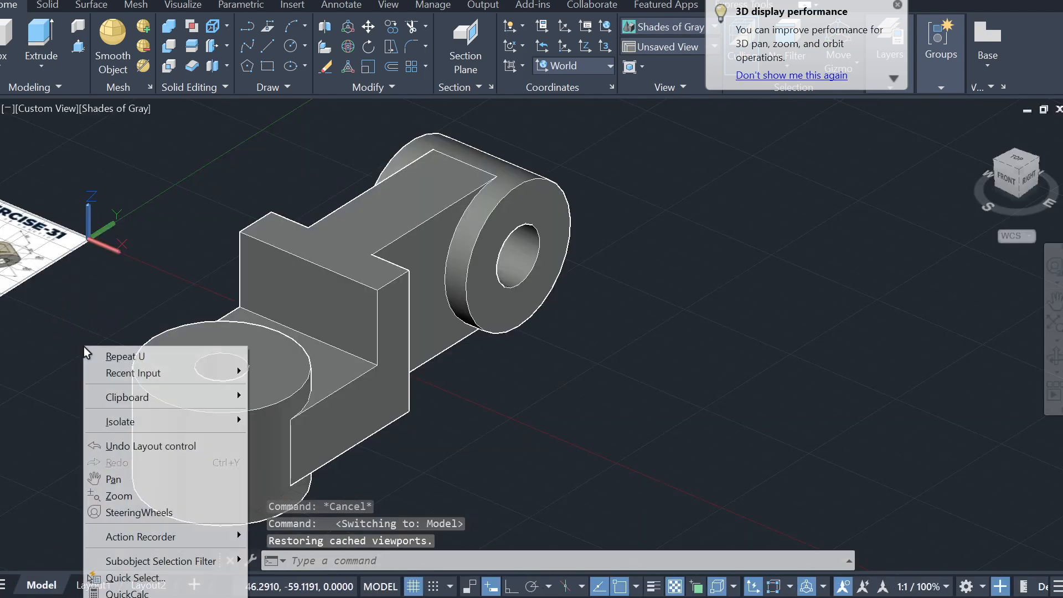
click(86, 271)
click(49, 259)
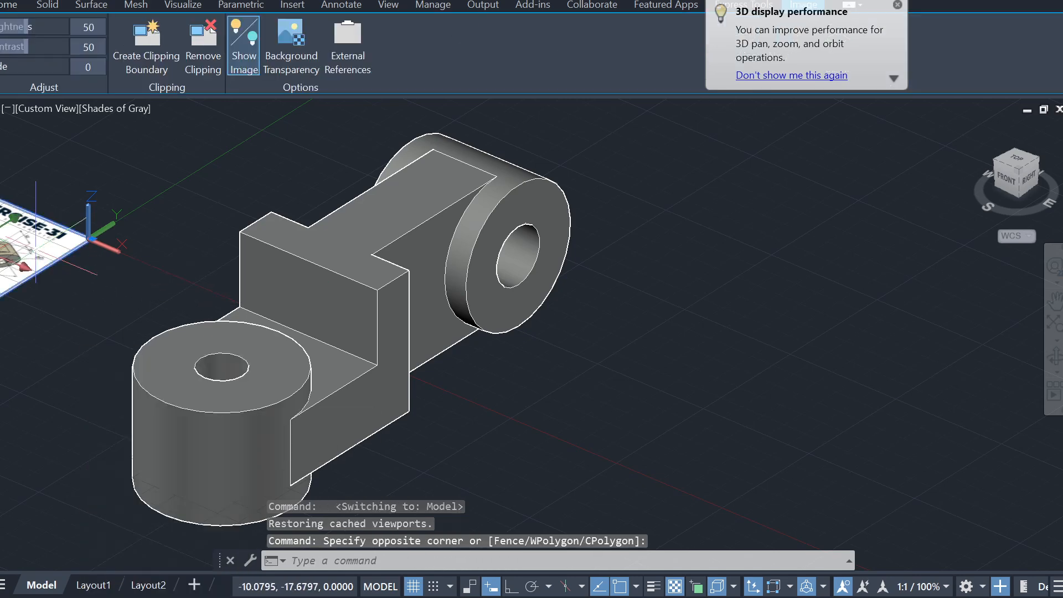
right_click(38, 252)
mouse_move(132, 322)
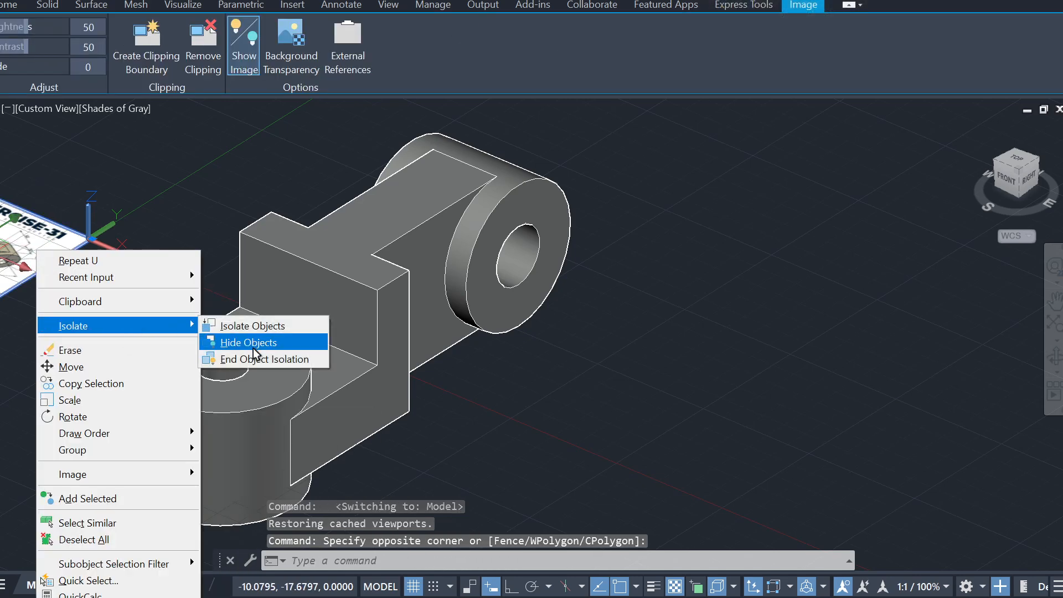
click(253, 343)
key(Escape)
key(Escape)
Step: Check the Layout1 views once more and open the Layout2 sheet
click(92, 584)
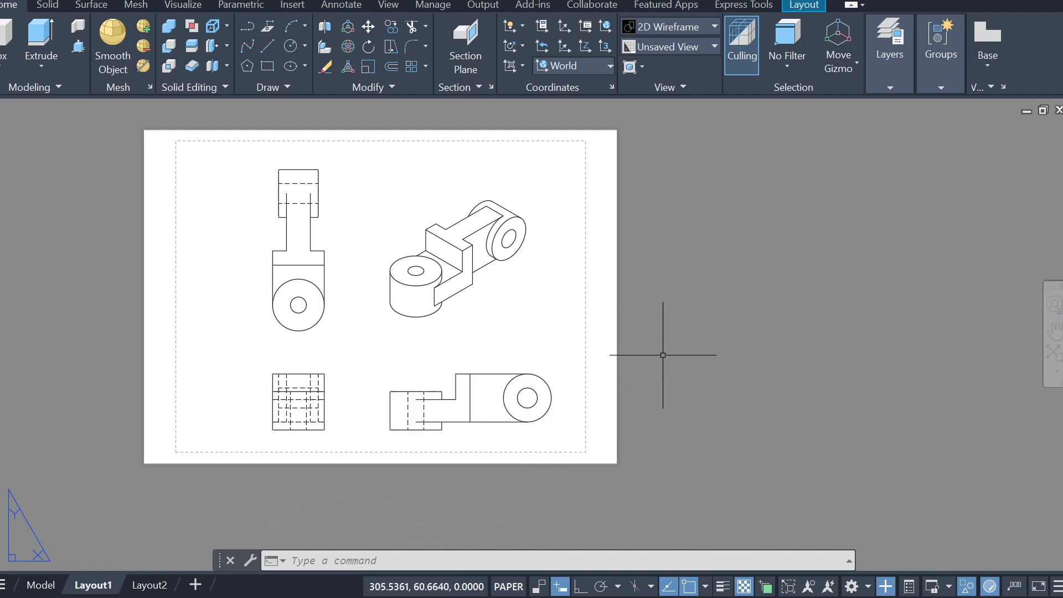
click(149, 586)
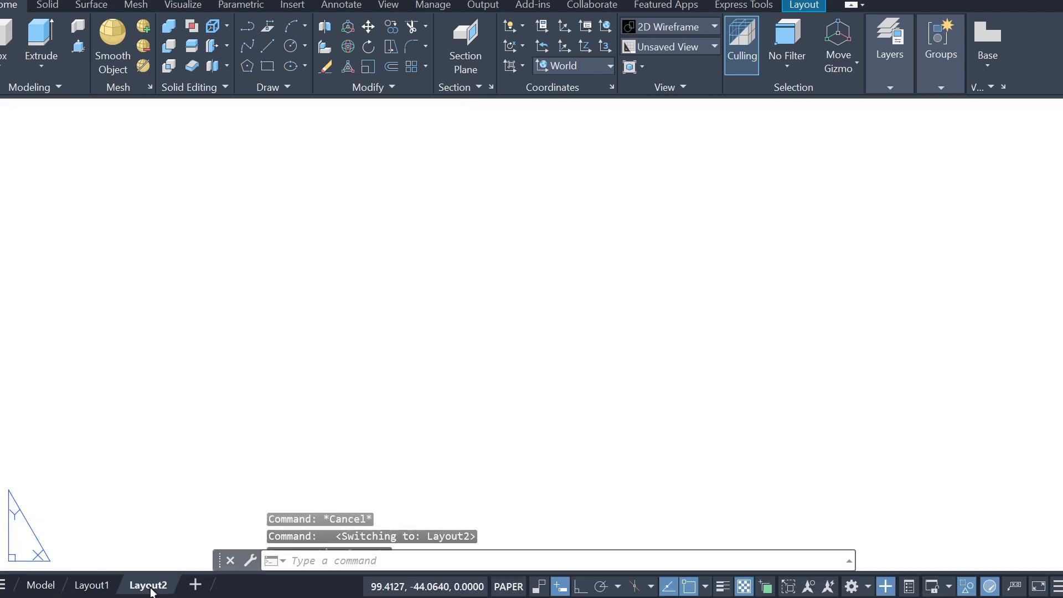
click(776, 491)
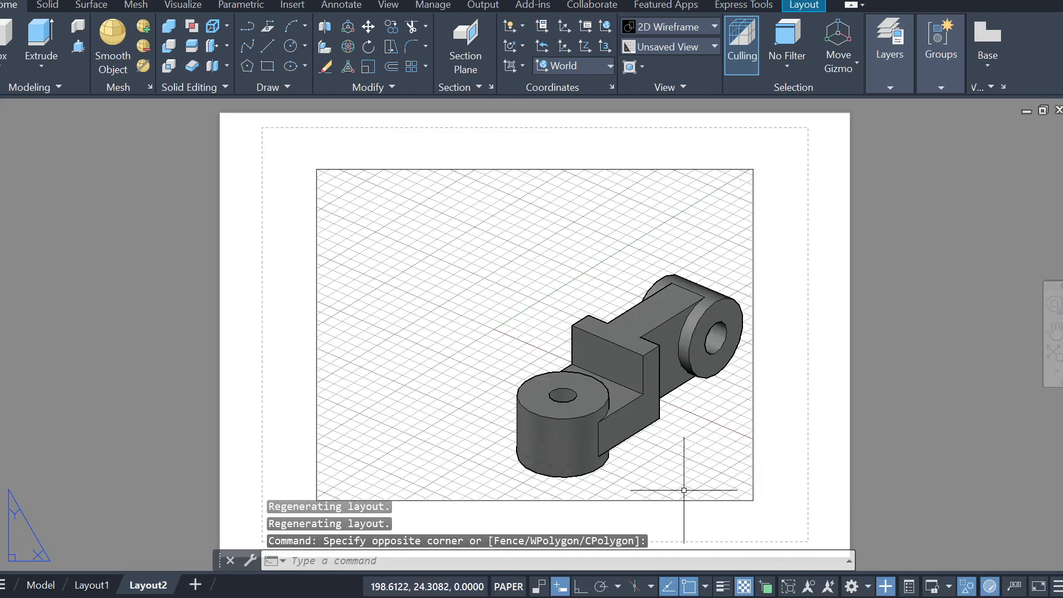
Step: Delete the default viewport that shows the isometric model from the Layout2 sheet
key(Escape)
middle_drag(746, 453, 647, 395)
click(686, 459)
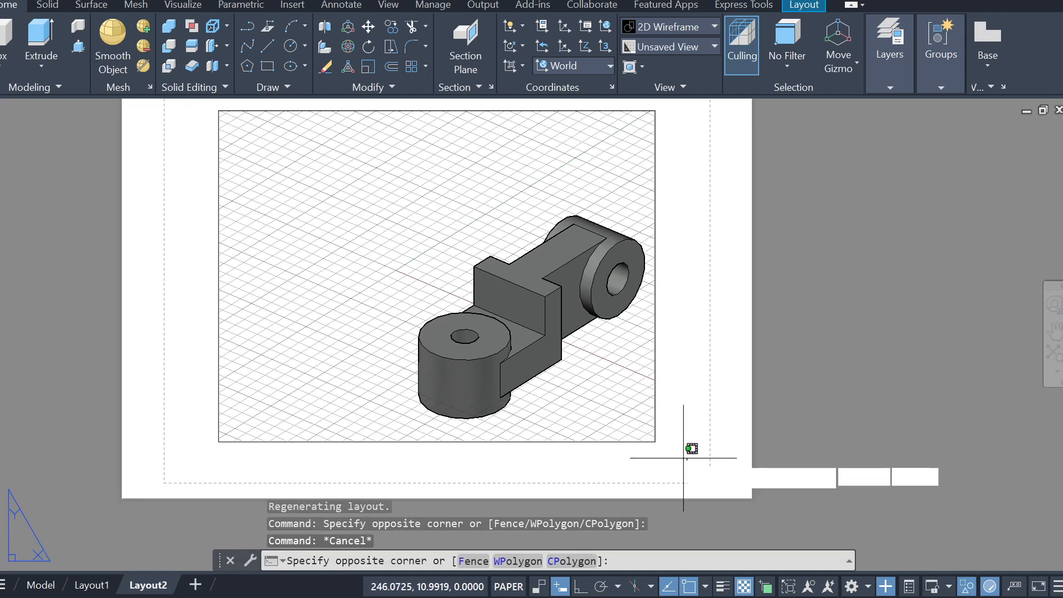
click(265, 316)
key(Delete)
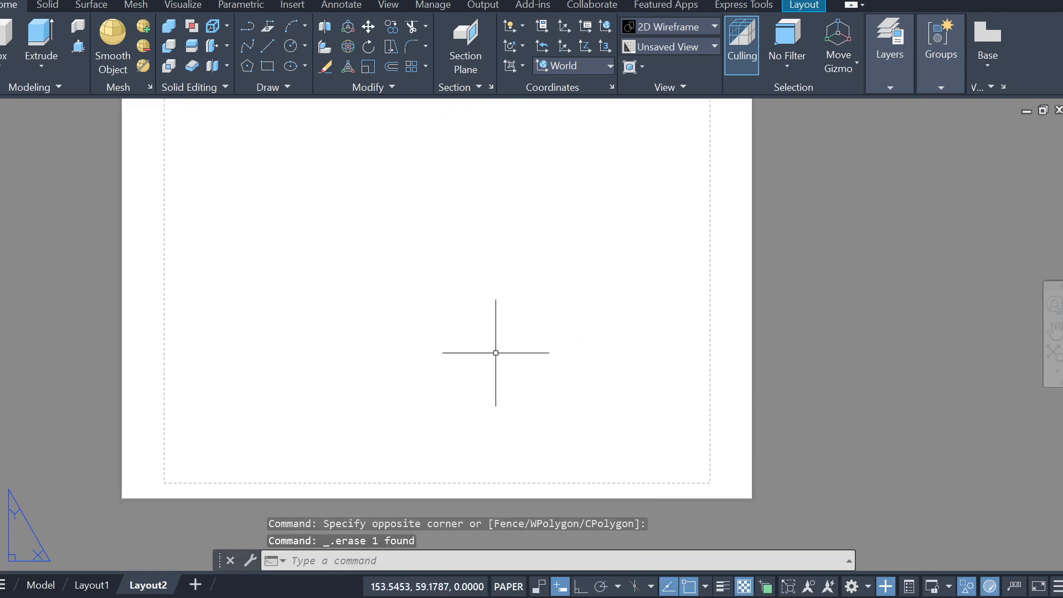
scroll(564, 328, down, 4)
middle_drag(624, 343, 441, 347)
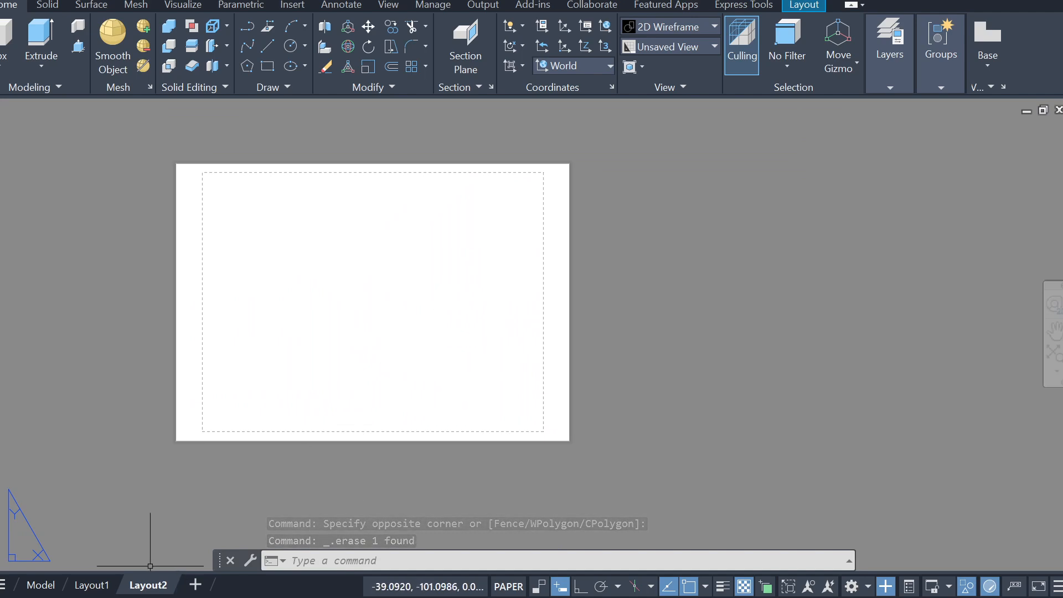
Step: Compare the four drawing views in Layout1 with the empty Layout2 sheet
click(92, 584)
mouse_move(144, 590)
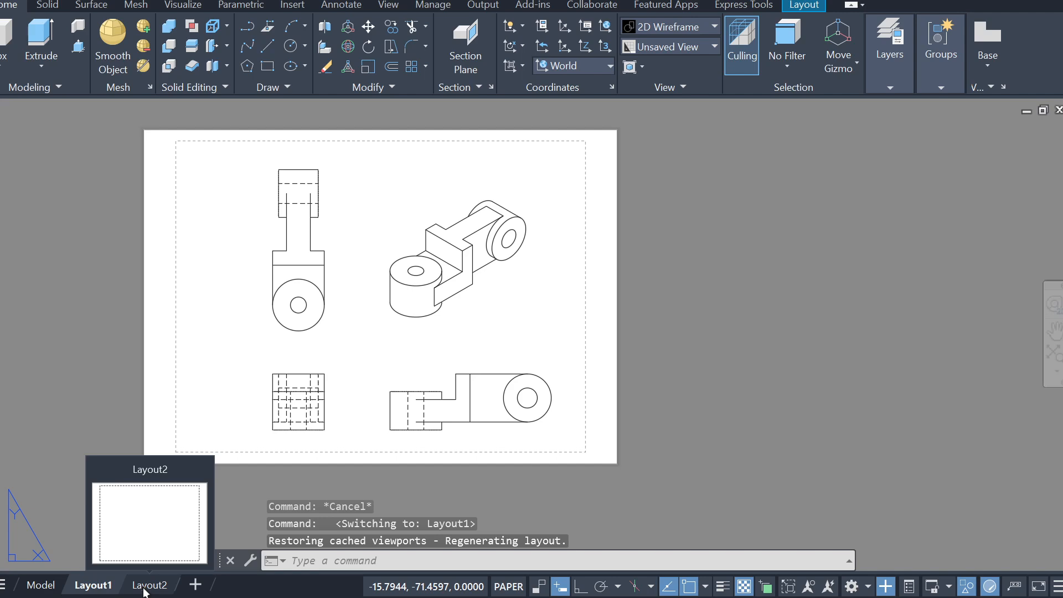
click(144, 586)
click(988, 65)
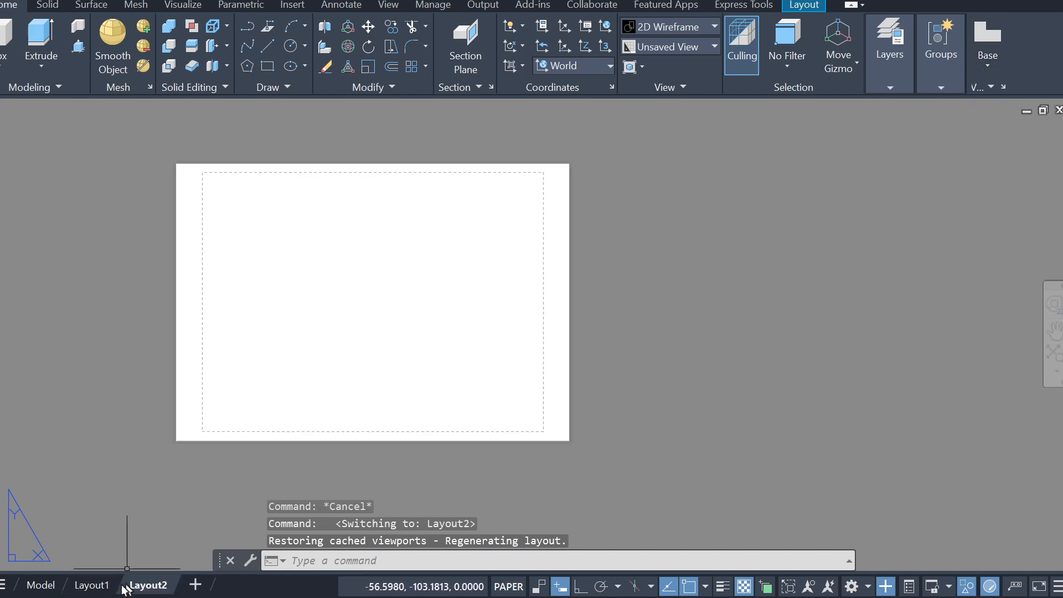
Step: In Layout1, draw a near-vertical line through the middle of the top view, extending beyond both of its ends
click(93, 587)
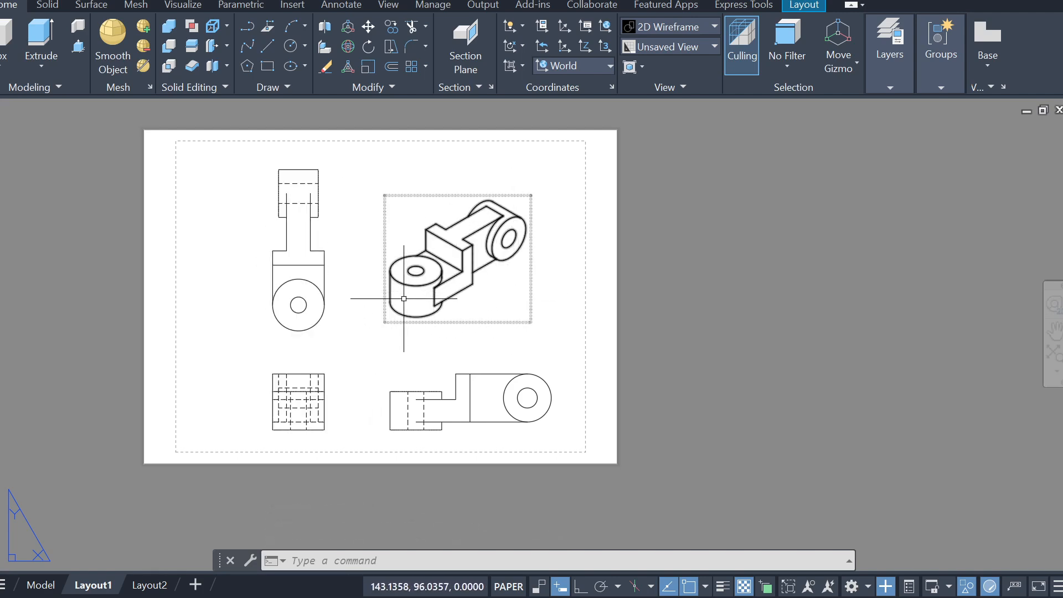
text(l)
key(Return)
click(298, 147)
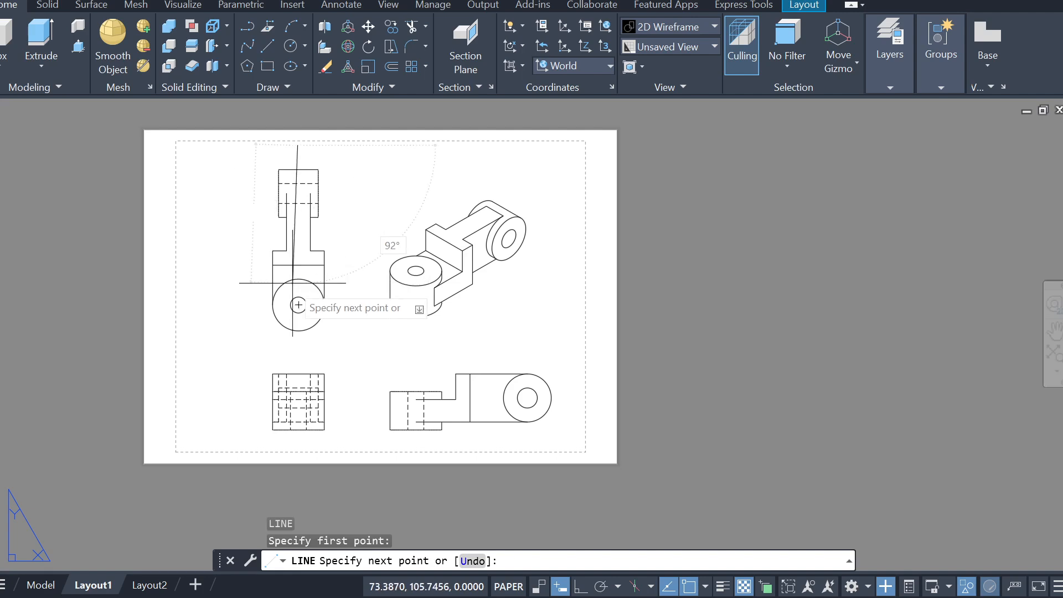
key(Escape)
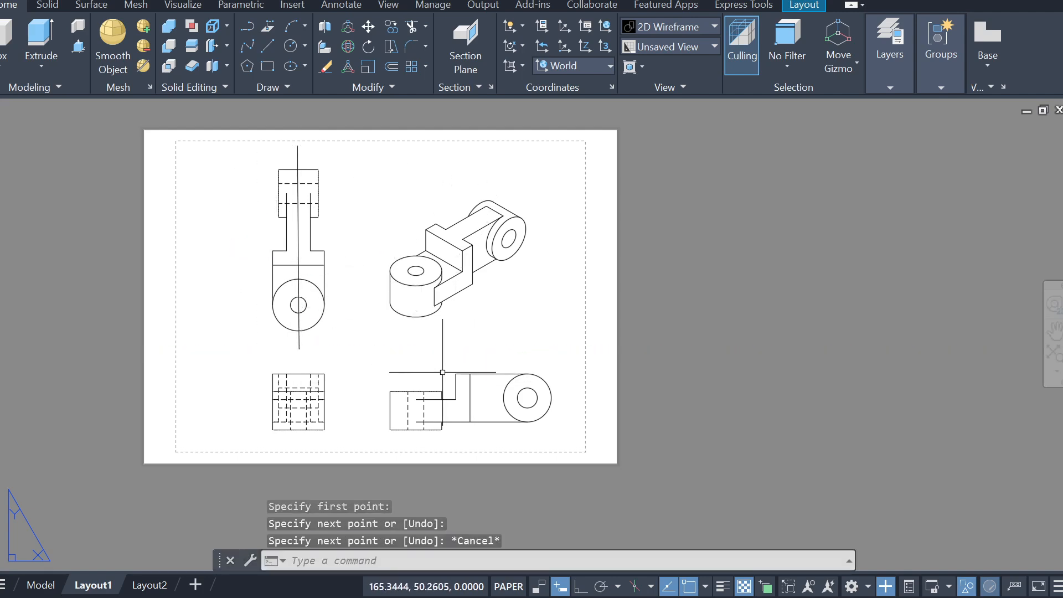
Step: Select the line drawn through the top view and delete it
click(311, 154)
click(277, 156)
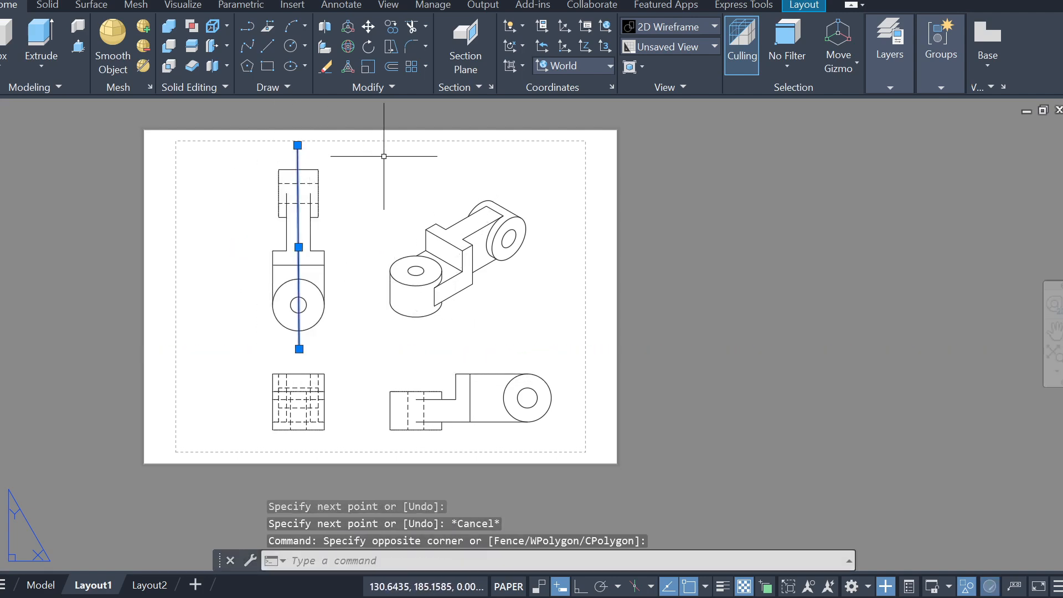
key(Escape)
click(316, 161)
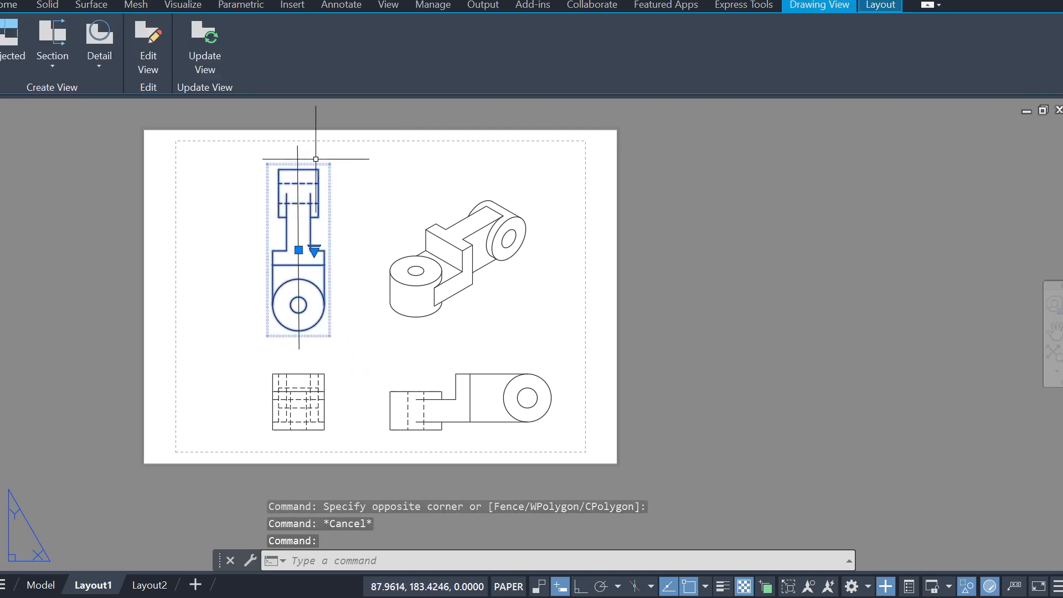
key(Escape)
click(320, 154)
click(284, 152)
key(Delete)
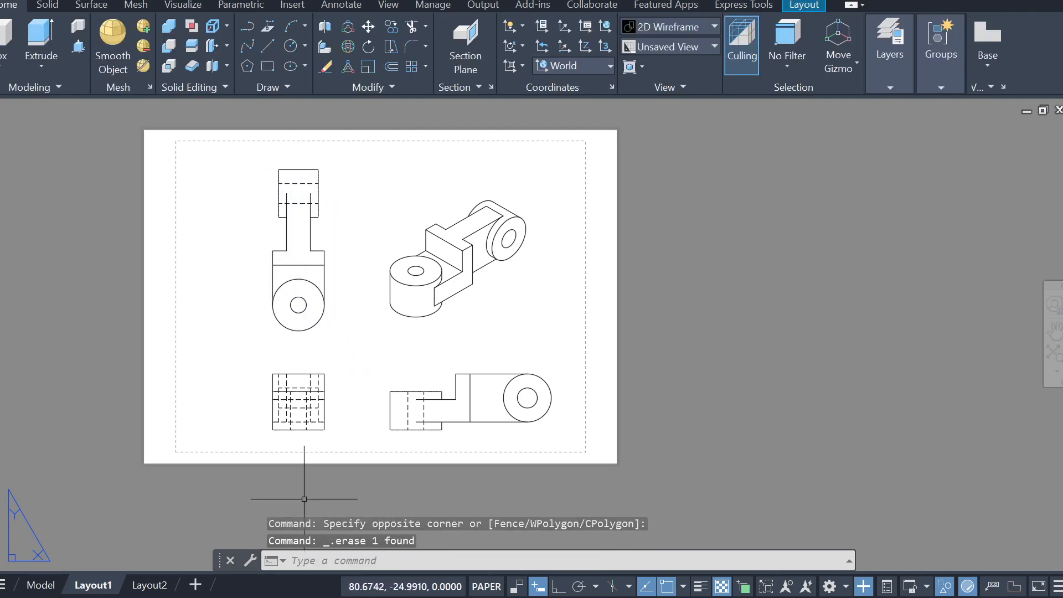
Step: In Layout2, place a base view from model space with Top orientation at 1:2 scale, without adding projected views
mouse_move(144, 588)
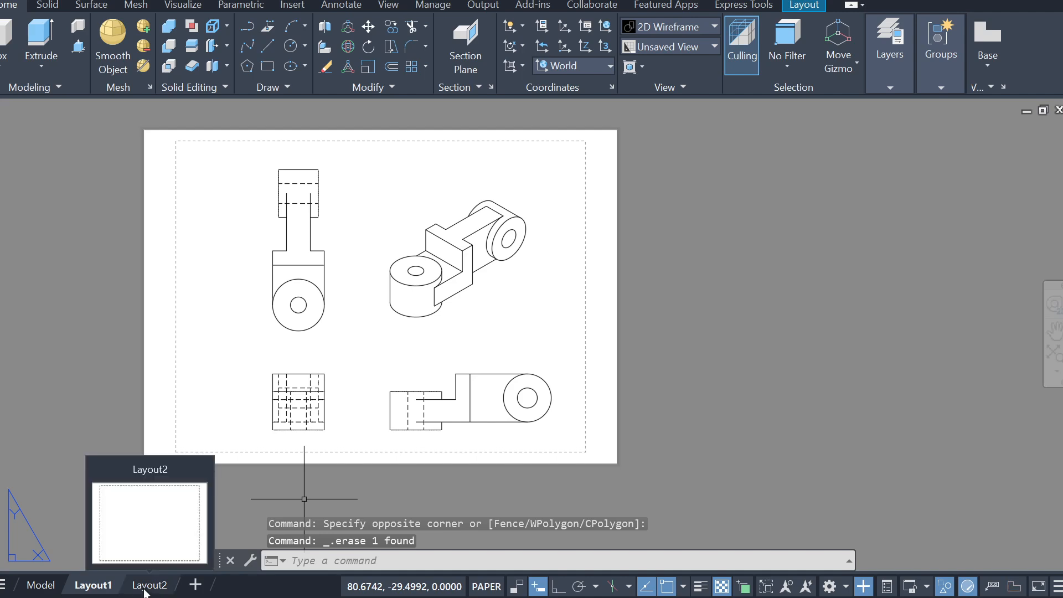
click(146, 588)
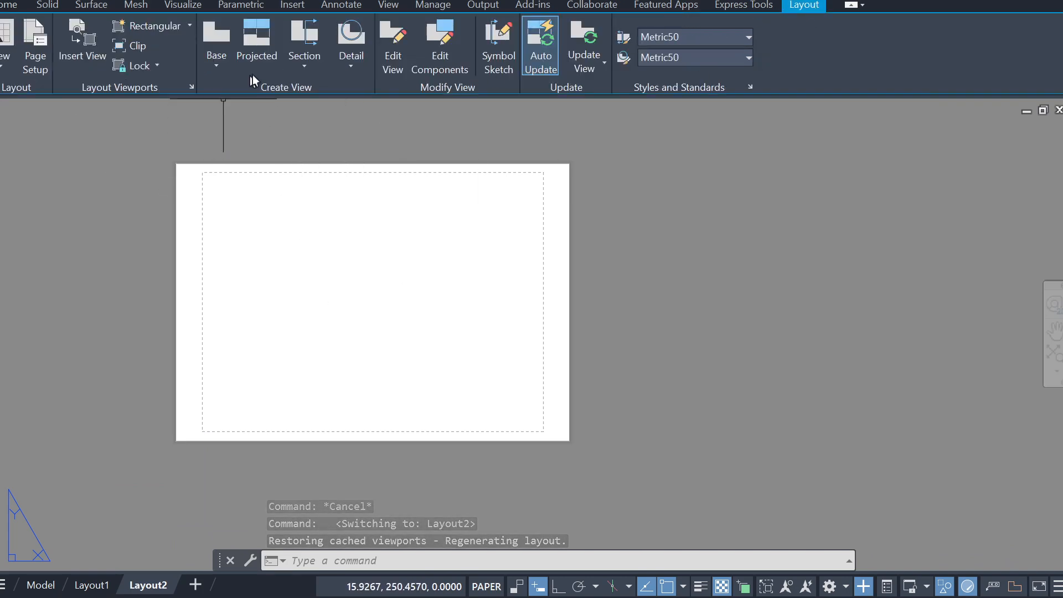
click(221, 68)
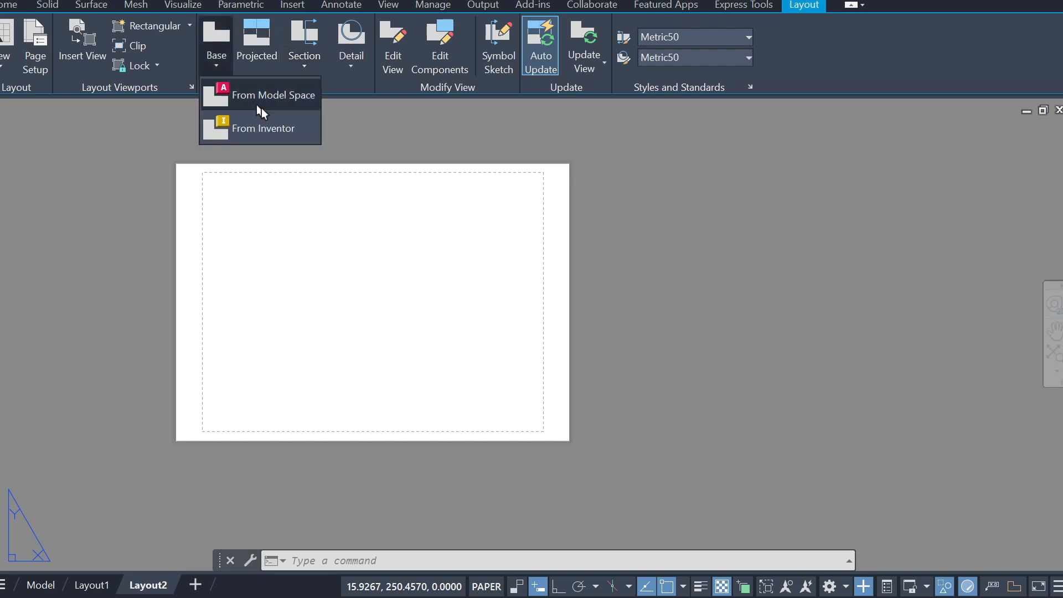
click(239, 92)
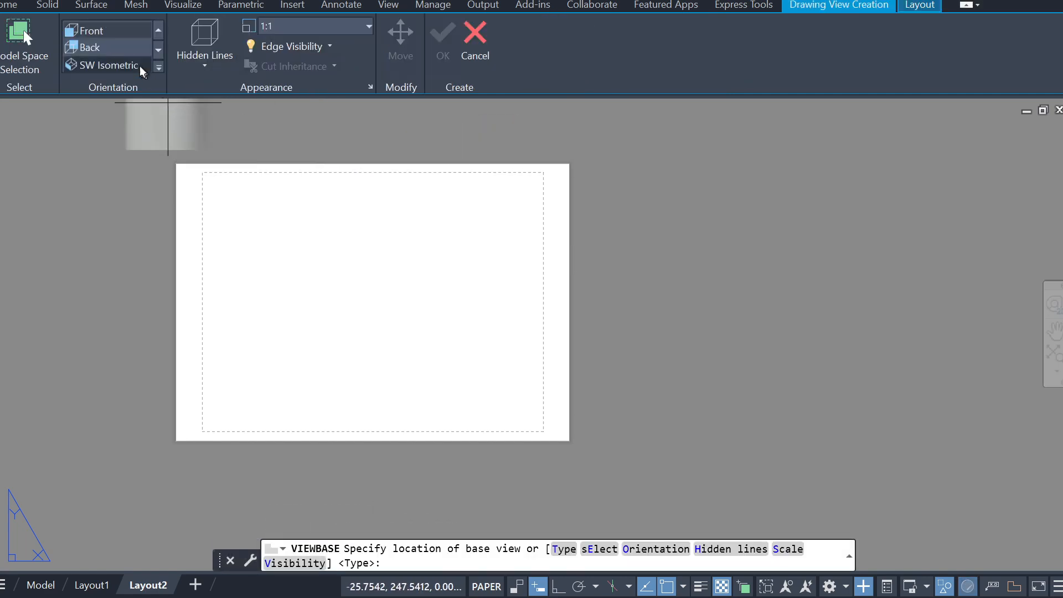
scroll(111, 50, up, 2)
scroll(106, 50, up, 1)
scroll(108, 53, up, 2)
click(93, 51)
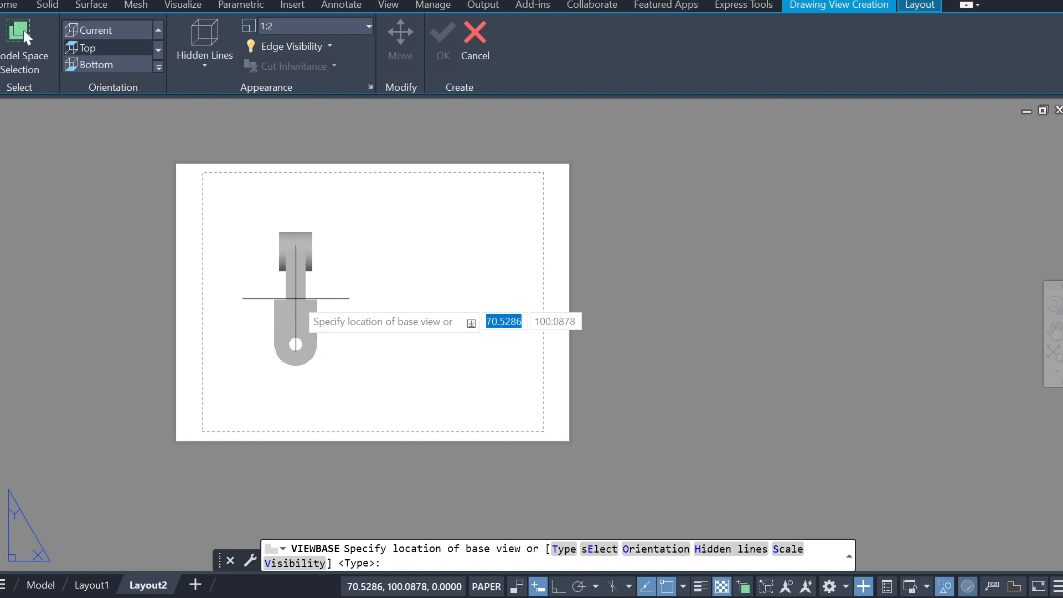
click(307, 303)
key(Return)
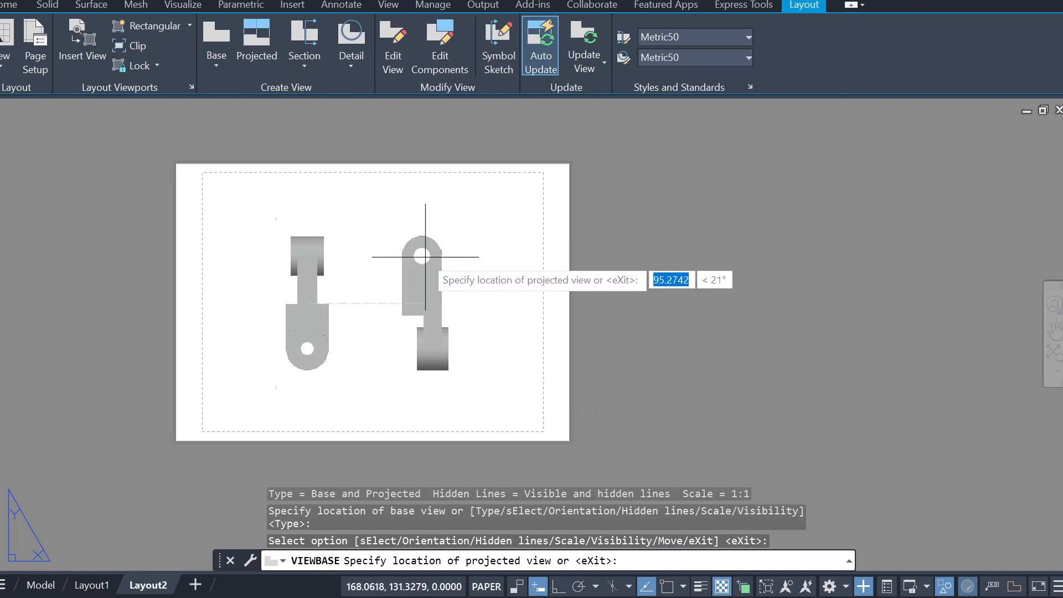
key(Return)
scroll(342, 303, up, 2)
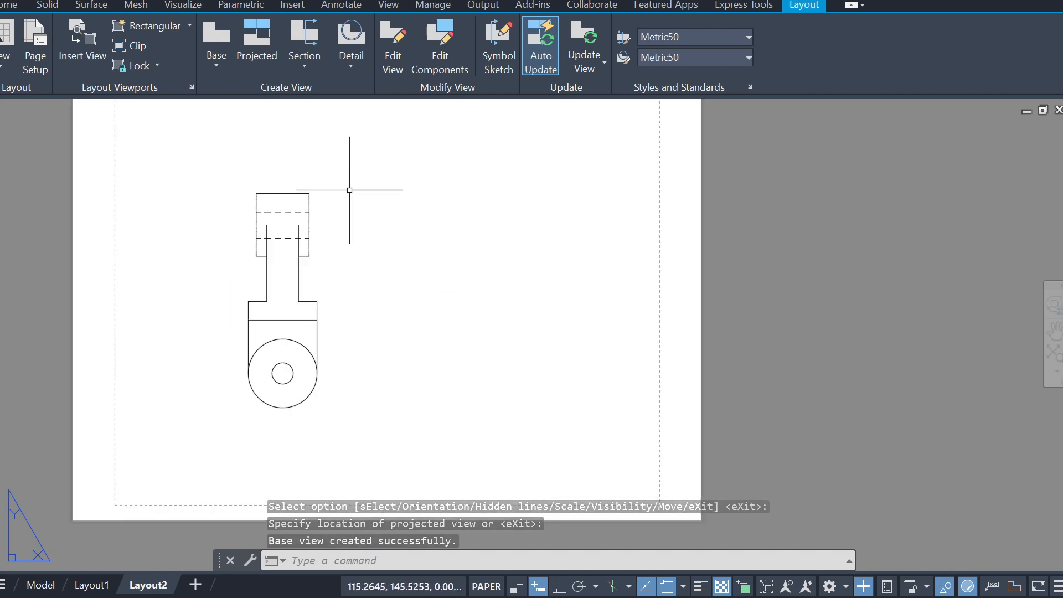
click(312, 41)
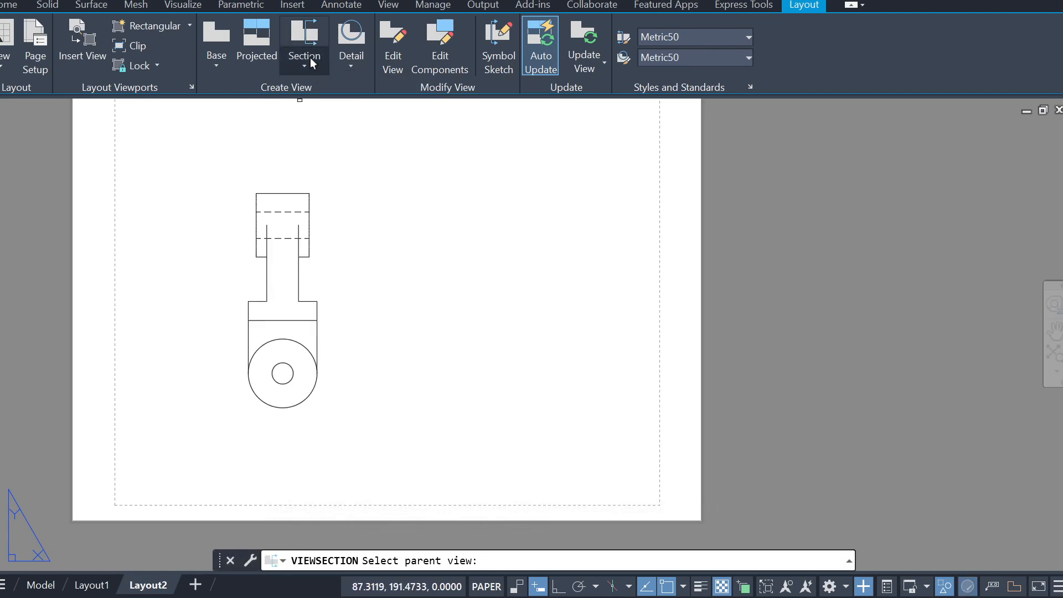
click(305, 67)
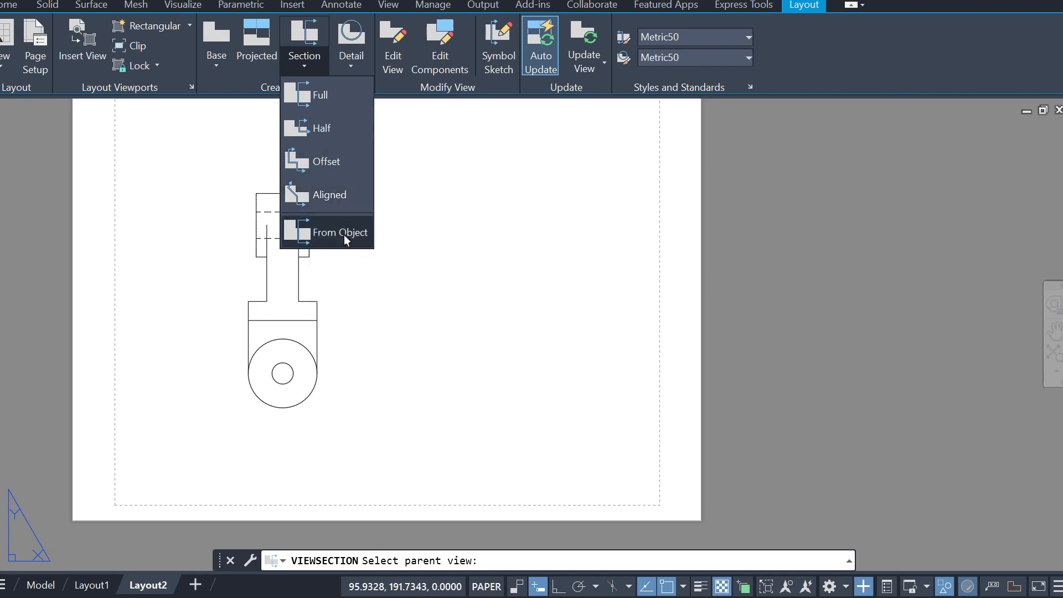
click(486, 214)
key(Escape)
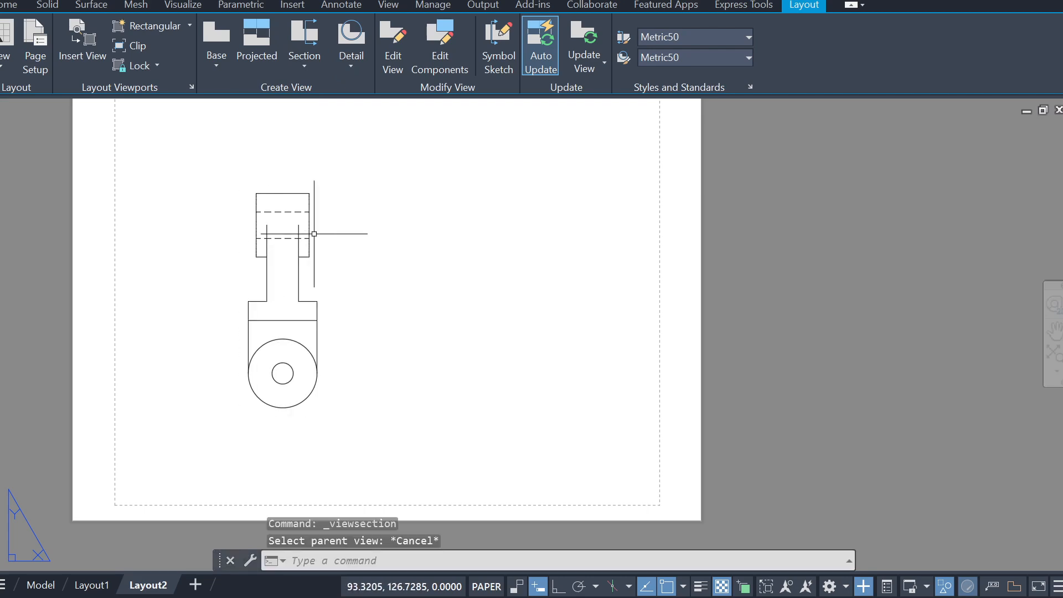
click(304, 62)
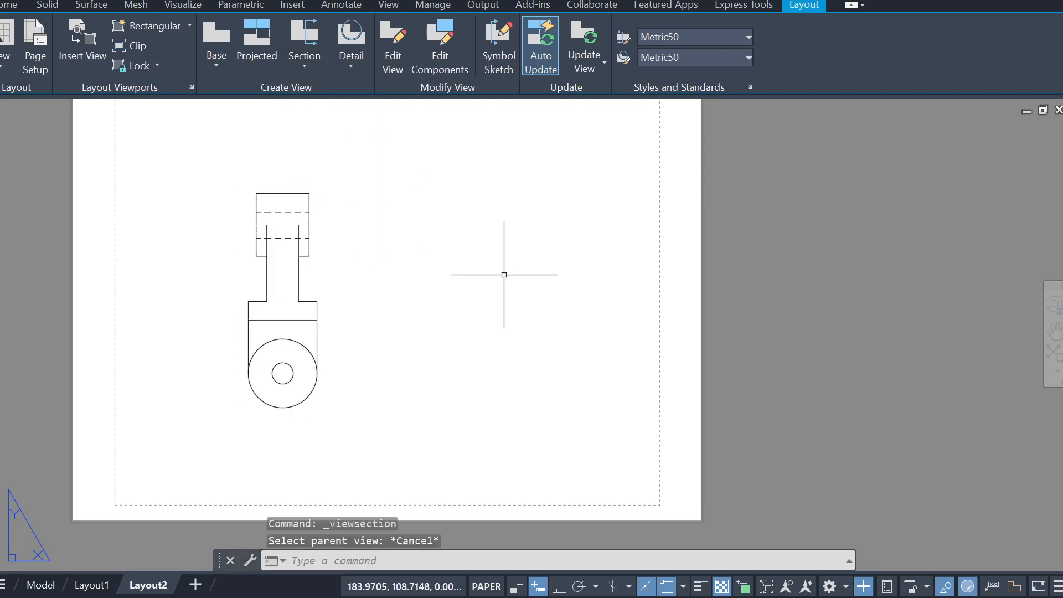
key(Escape)
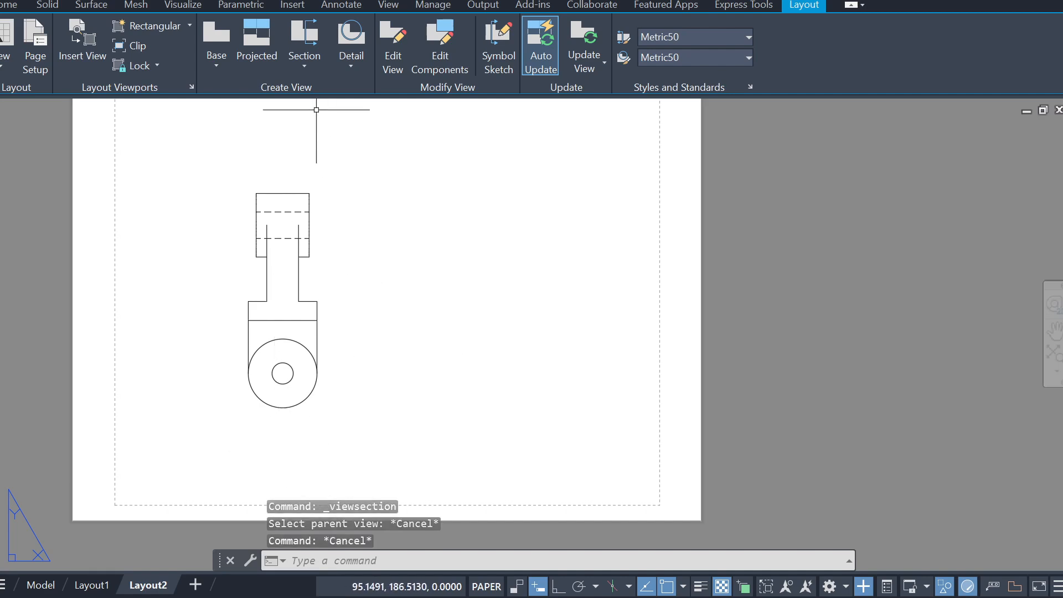
Step: Start a From Object section view with the top view as parent and try to select one of its edges as the section line
click(313, 57)
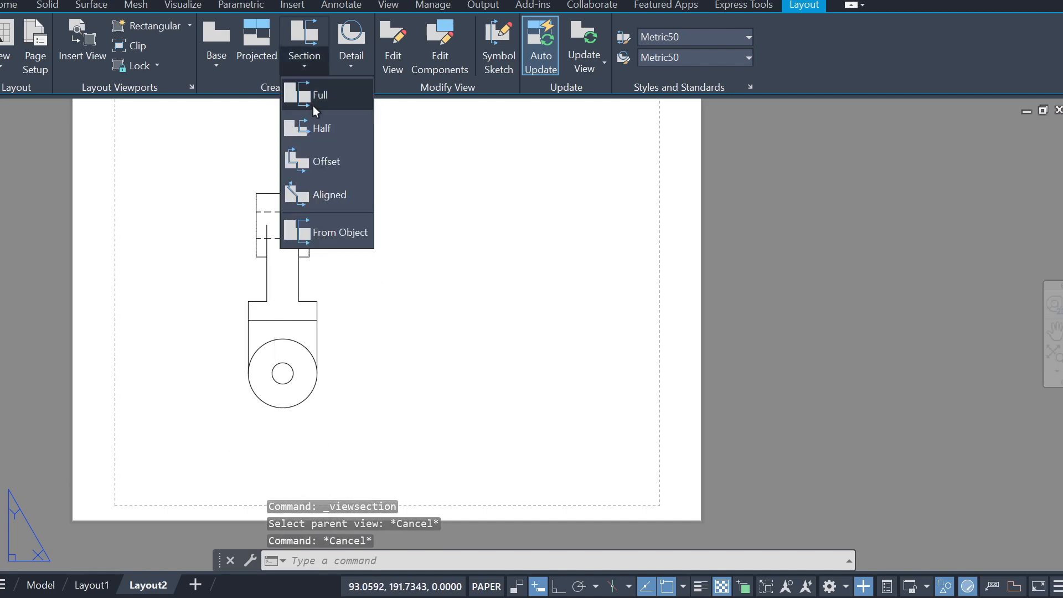
click(341, 237)
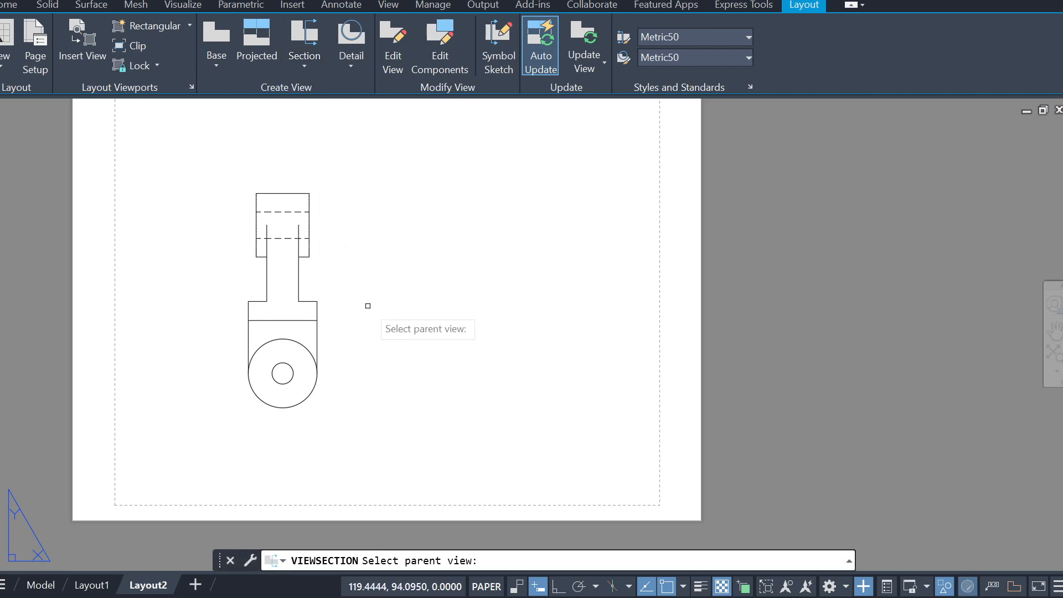
click(308, 274)
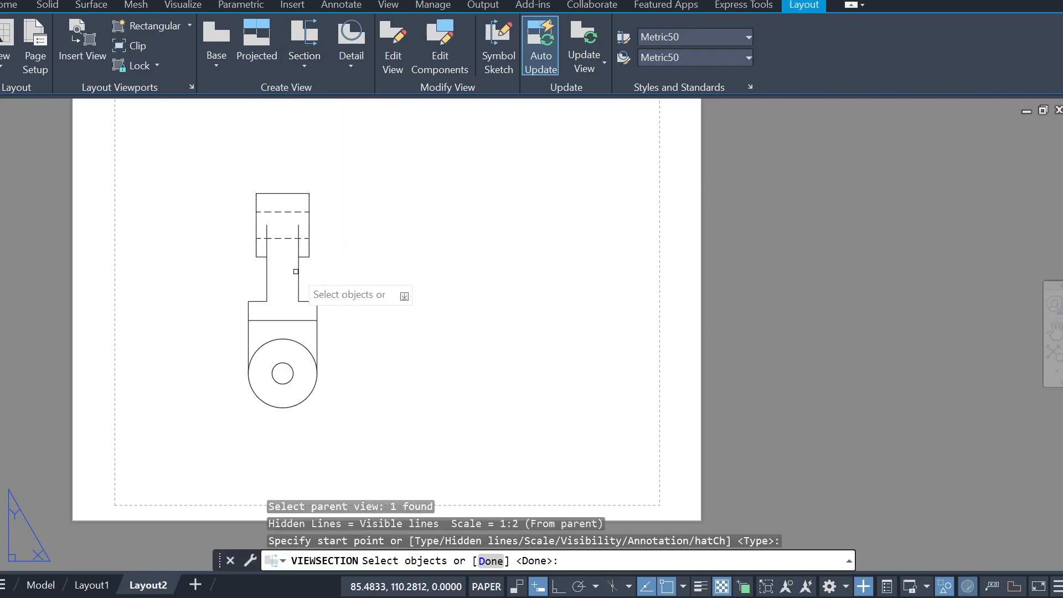
click(305, 274)
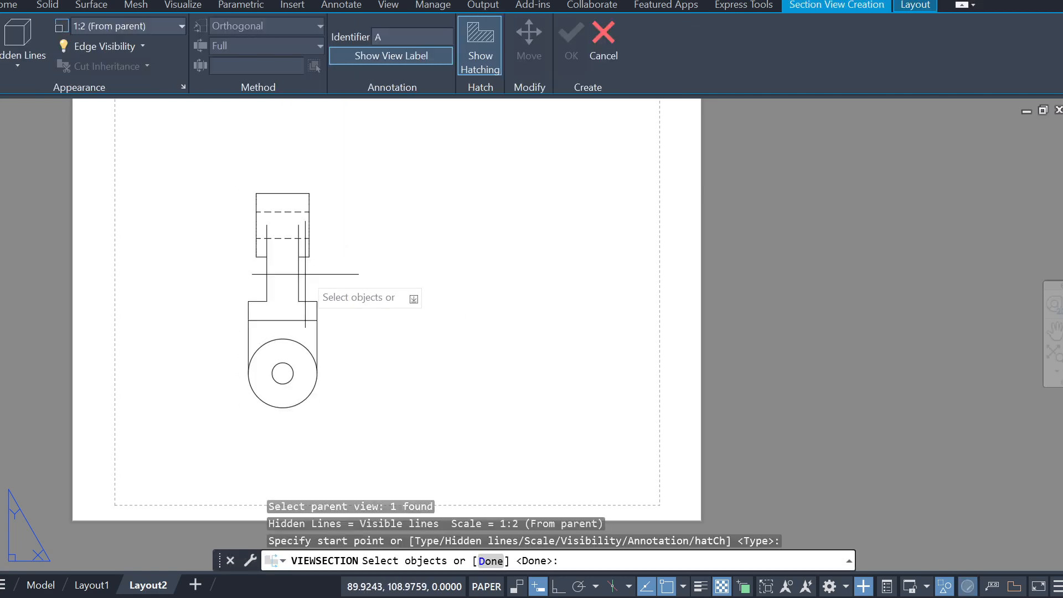
click(310, 277)
click(307, 265)
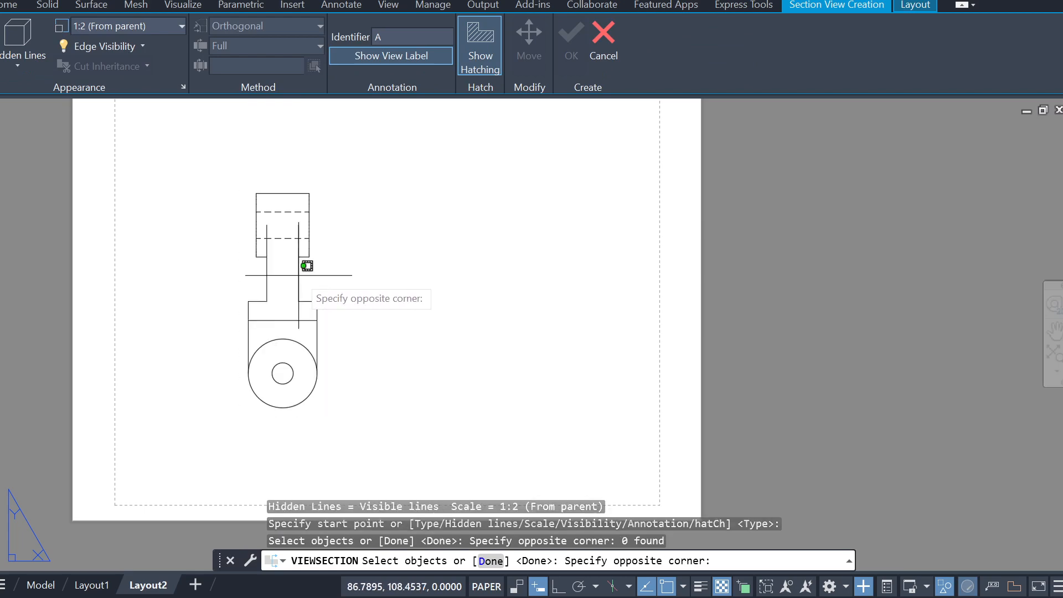
click(324, 272)
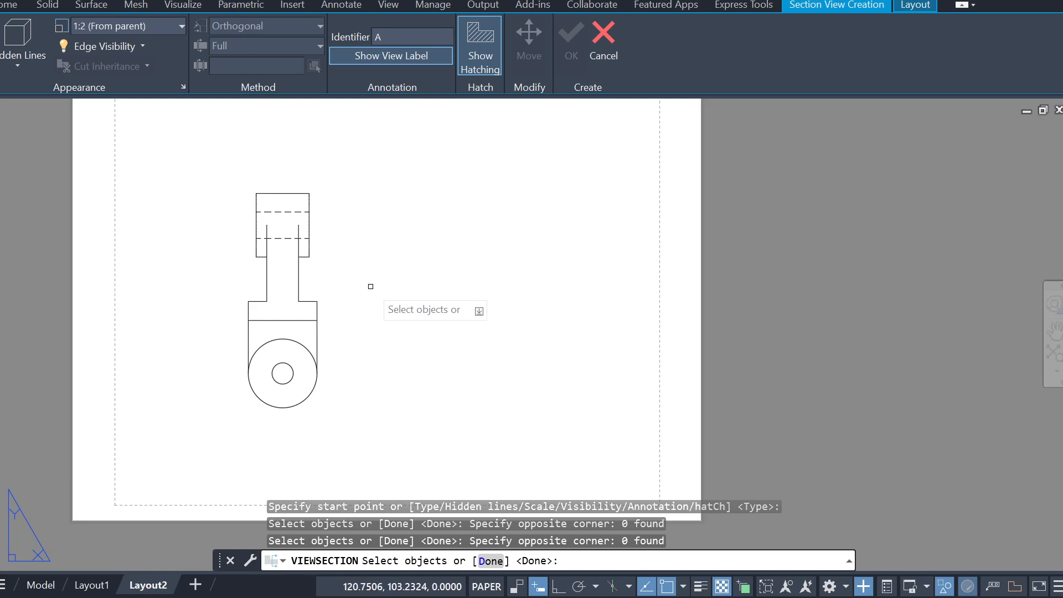
key(Return)
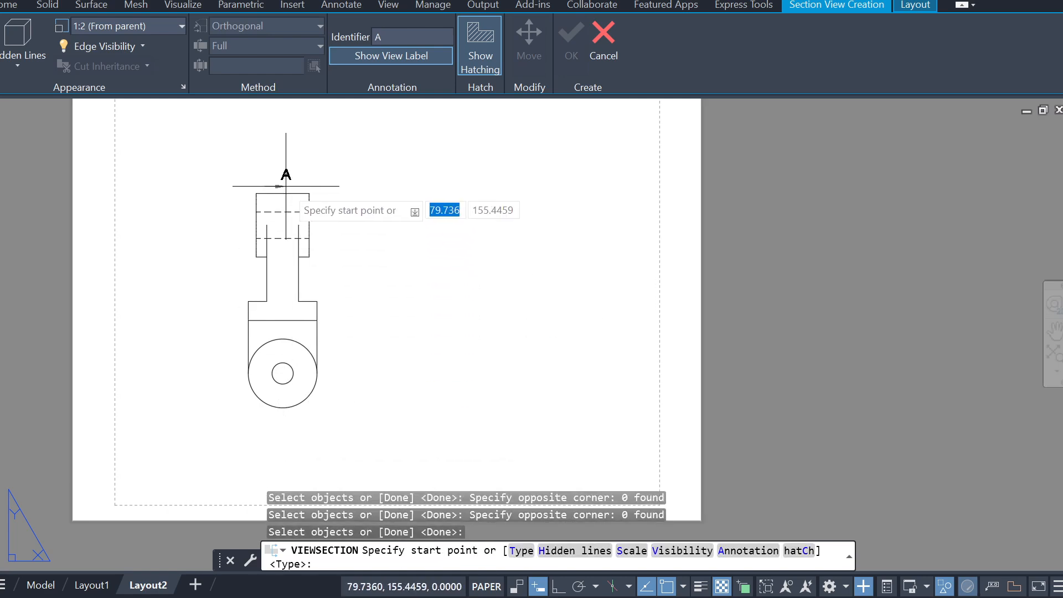
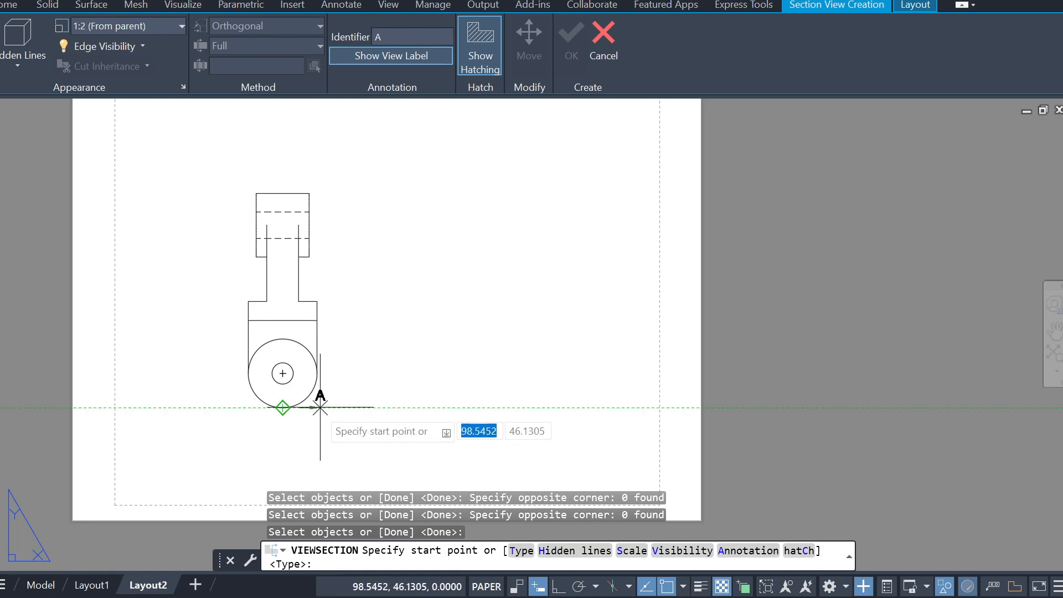
Step: Define section line A from the bottom quadrant of the large circle to the midpoint of the top view's upper edge
click(684, 587)
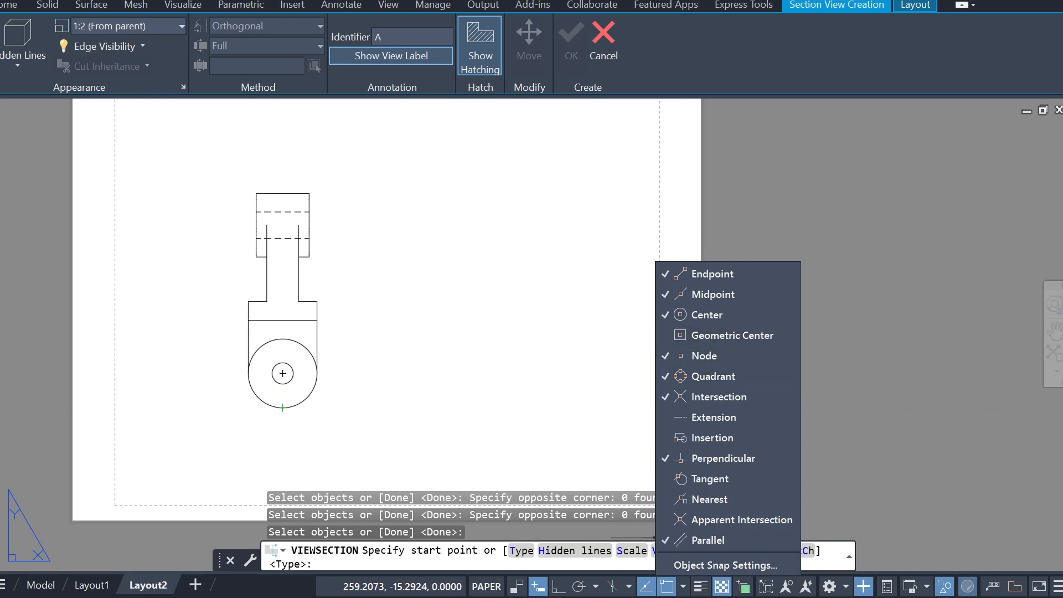
click(283, 408)
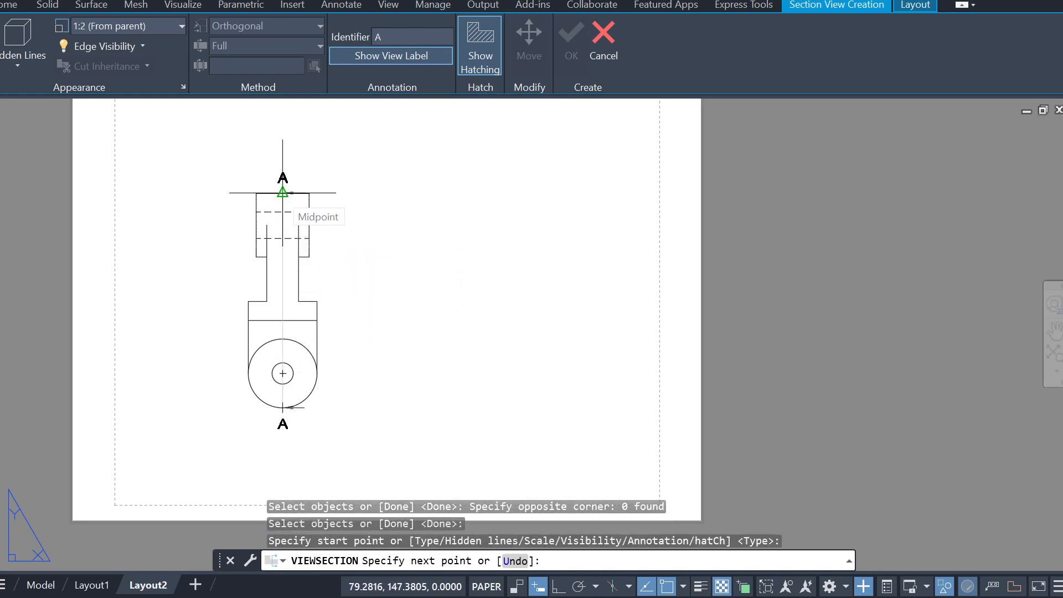
click(283, 192)
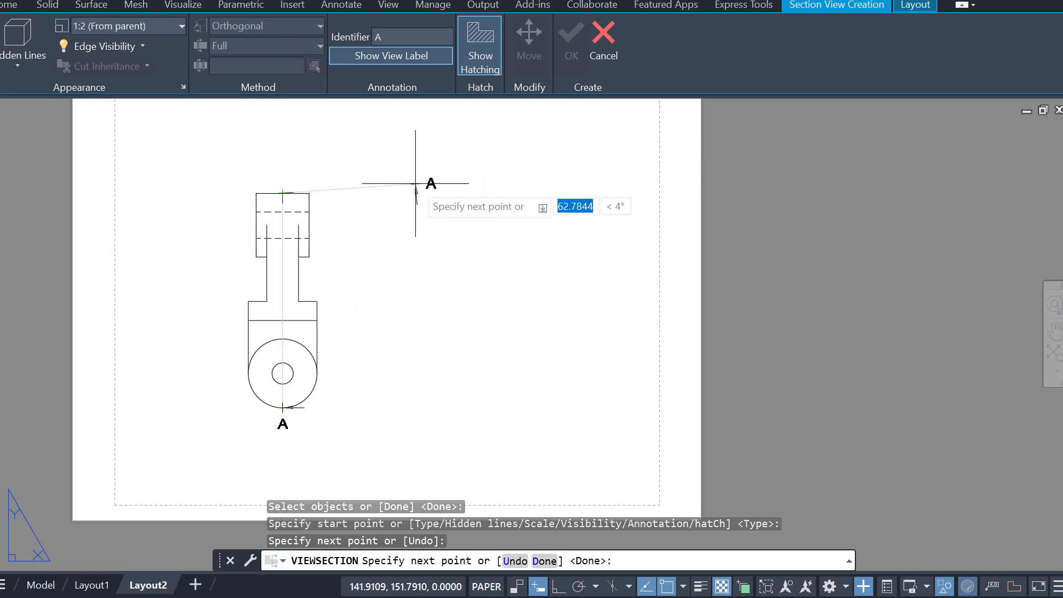
key(Return)
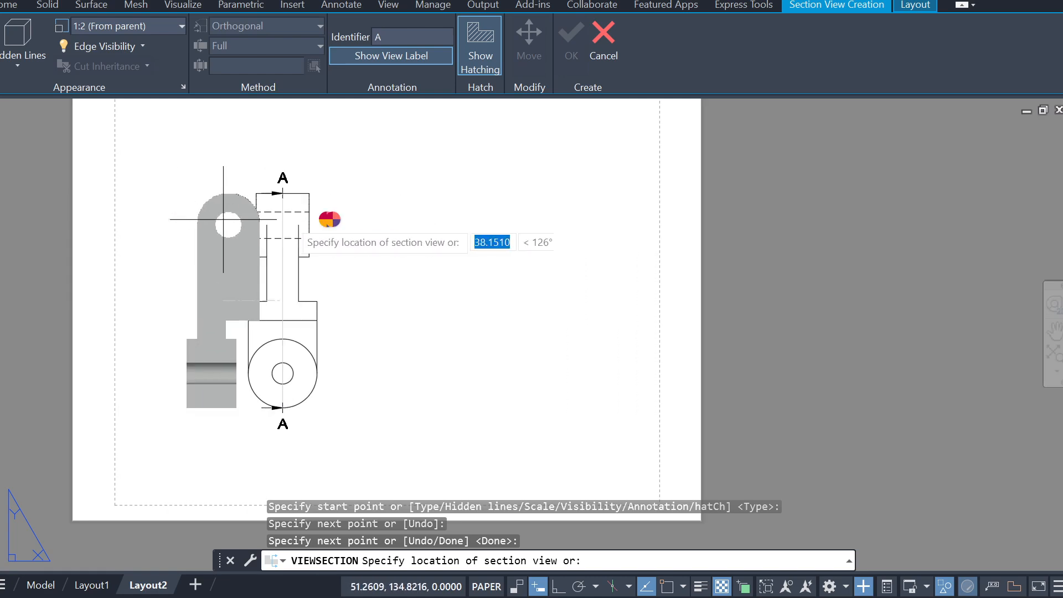
Step: Place the section view to the right of the top view and finish creating it with the default options
click(480, 212)
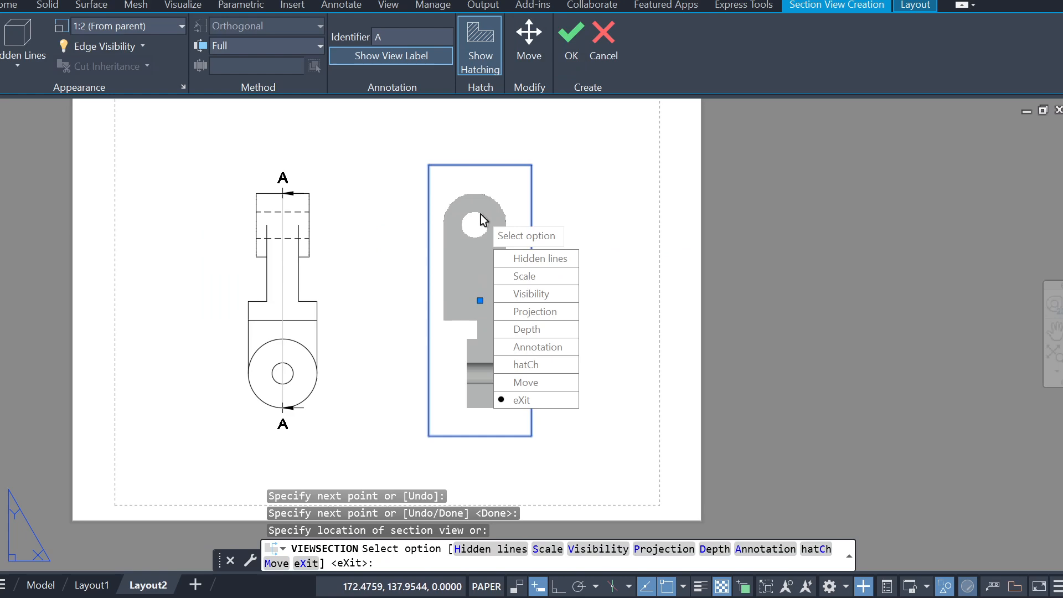
key(Return)
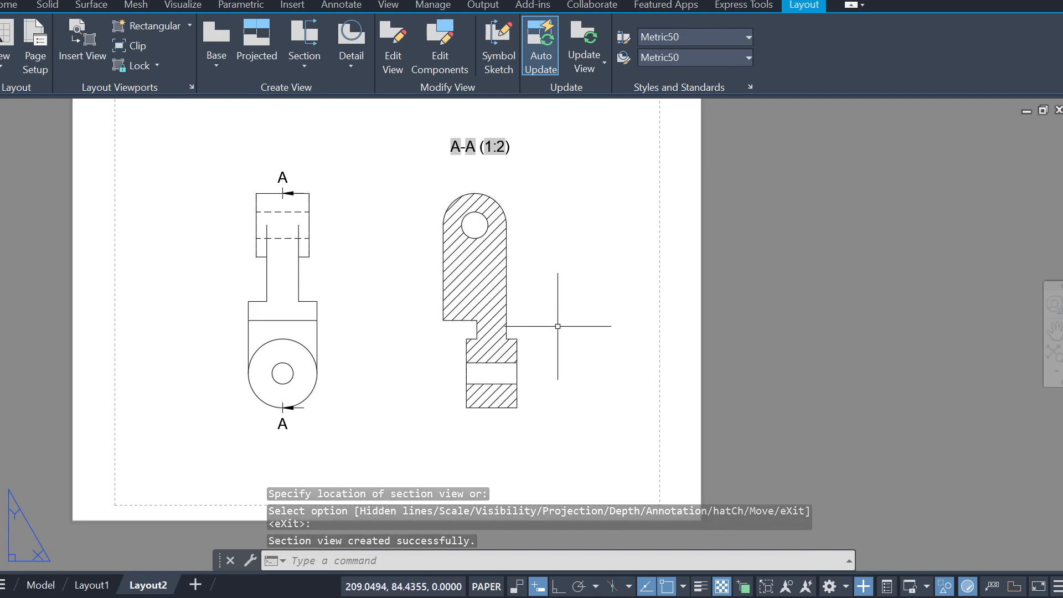
scroll(559, 313, up, 2)
scroll(603, 382, down, 2)
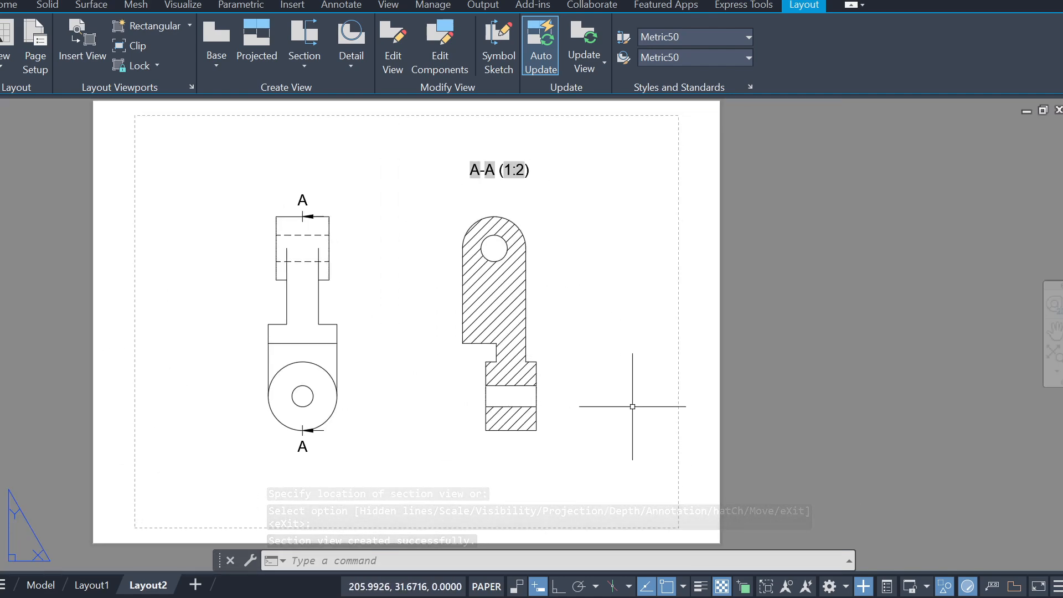
scroll(529, 408, up, 2)
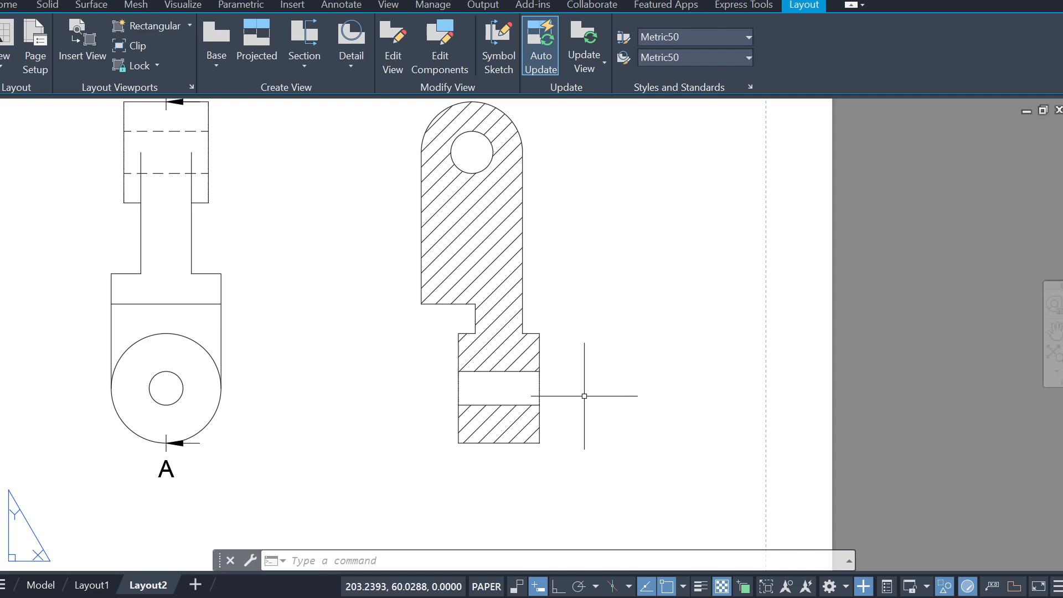
scroll(584, 395, down, 3)
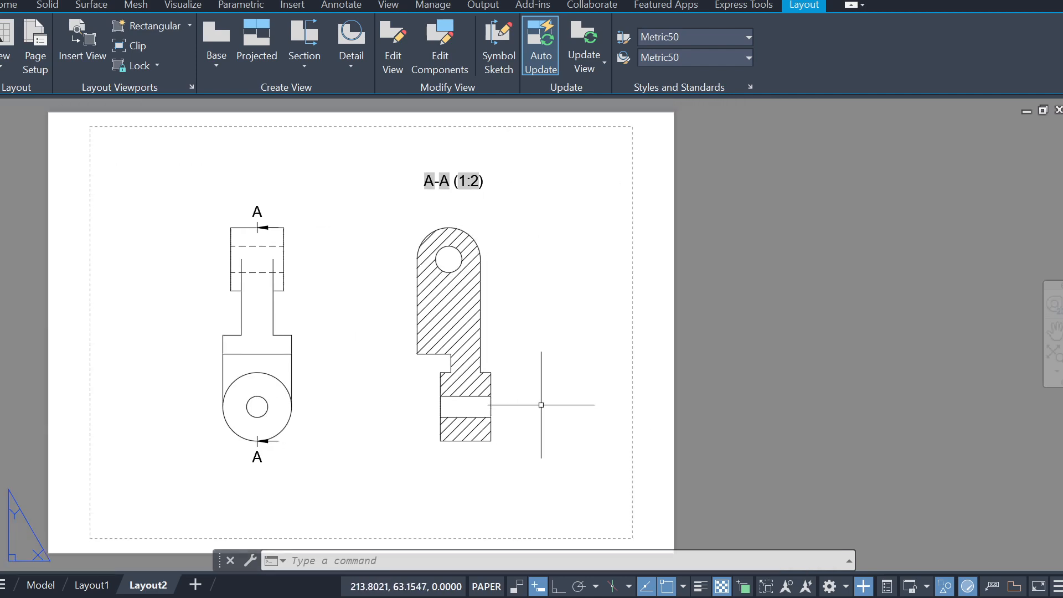
key(Escape)
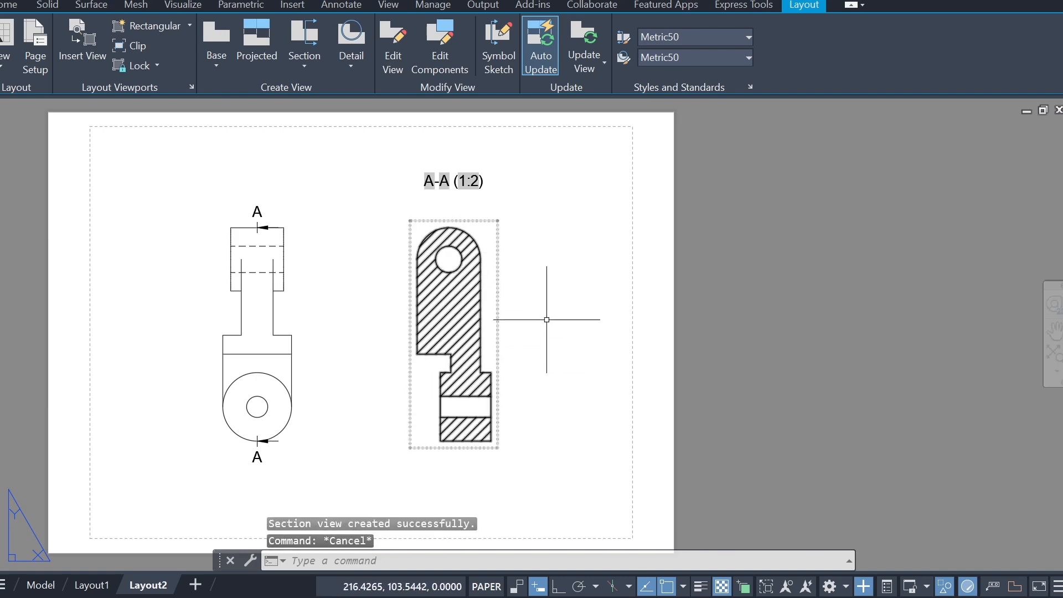
key(Escape)
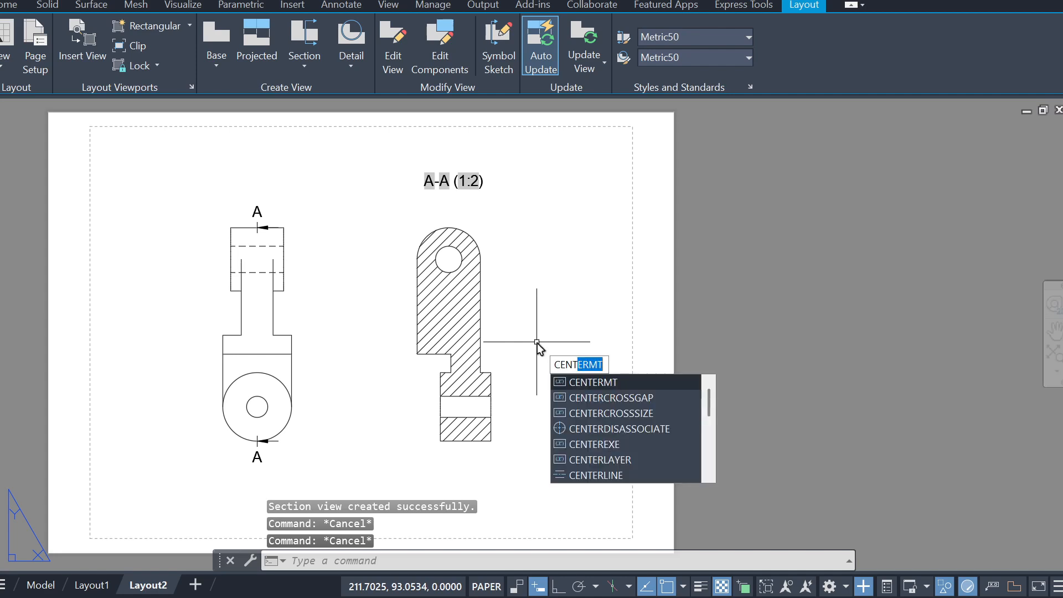
Step: Add a centerline between the two horizontal edges of the lower hole in section view A-A
text(li)
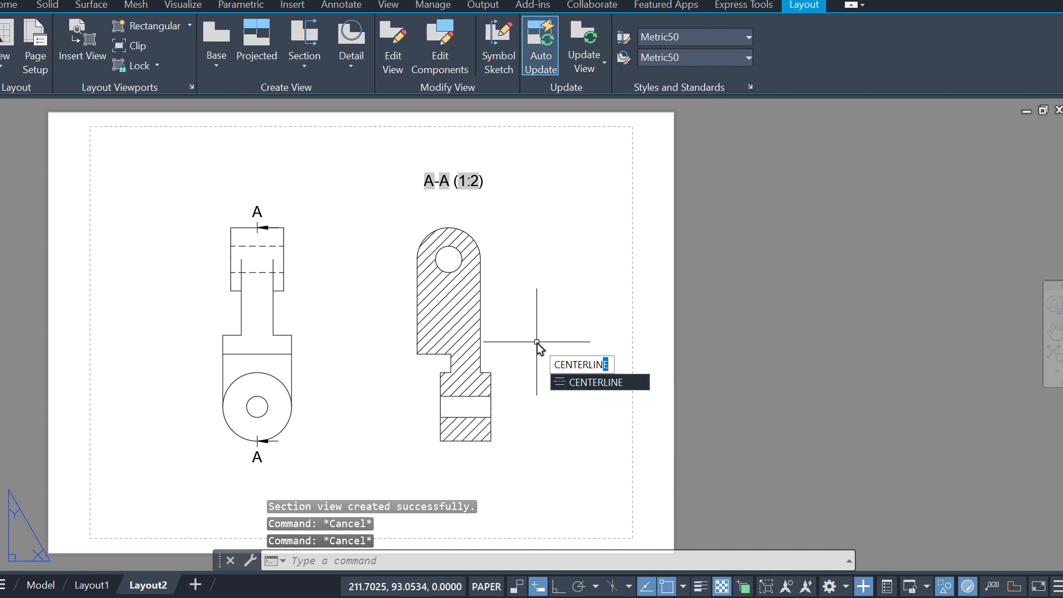
key(Return)
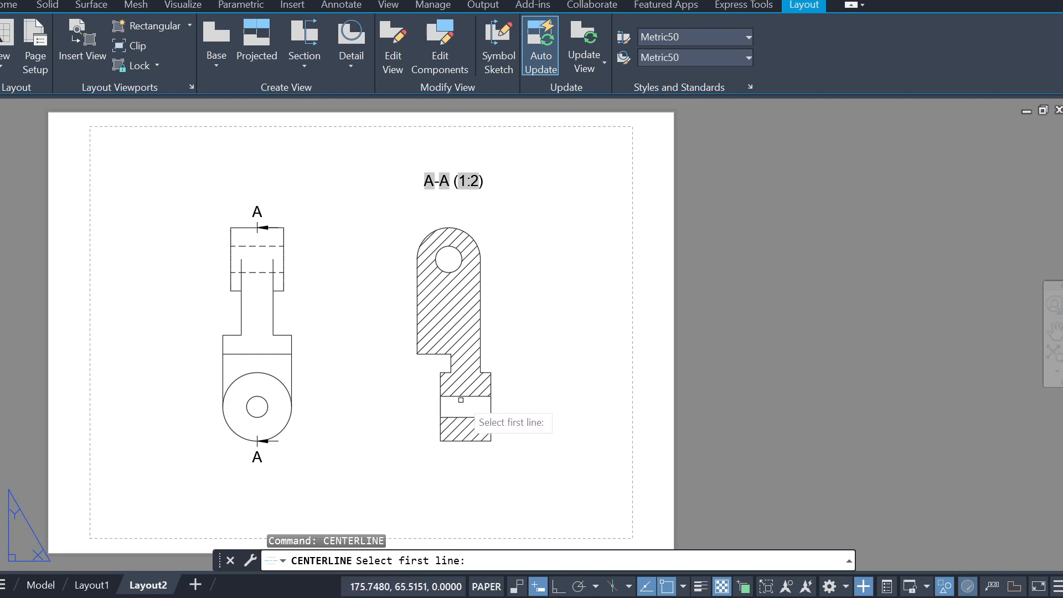
click(464, 397)
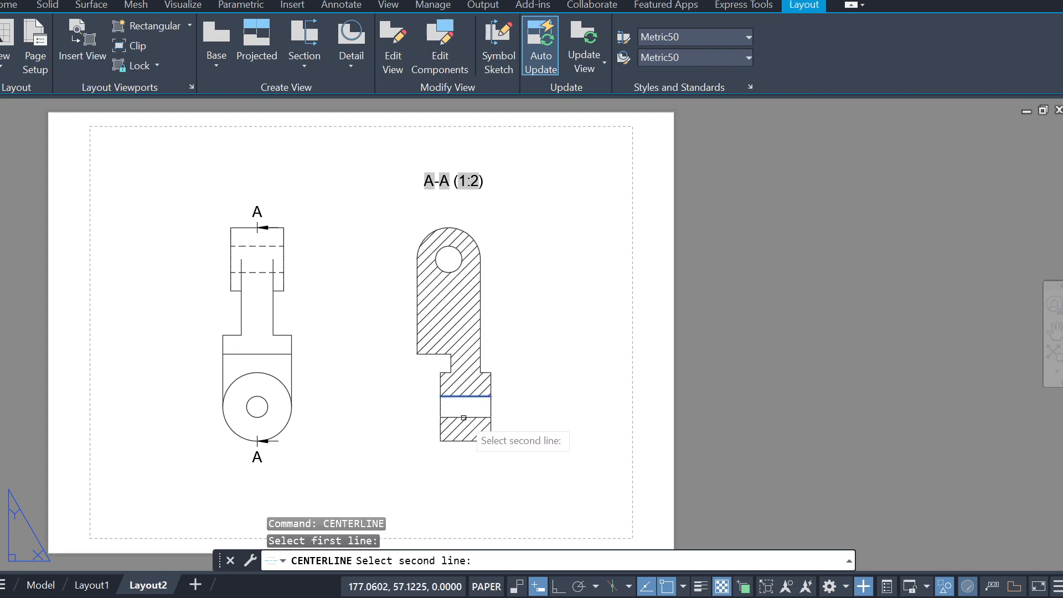
click(453, 417)
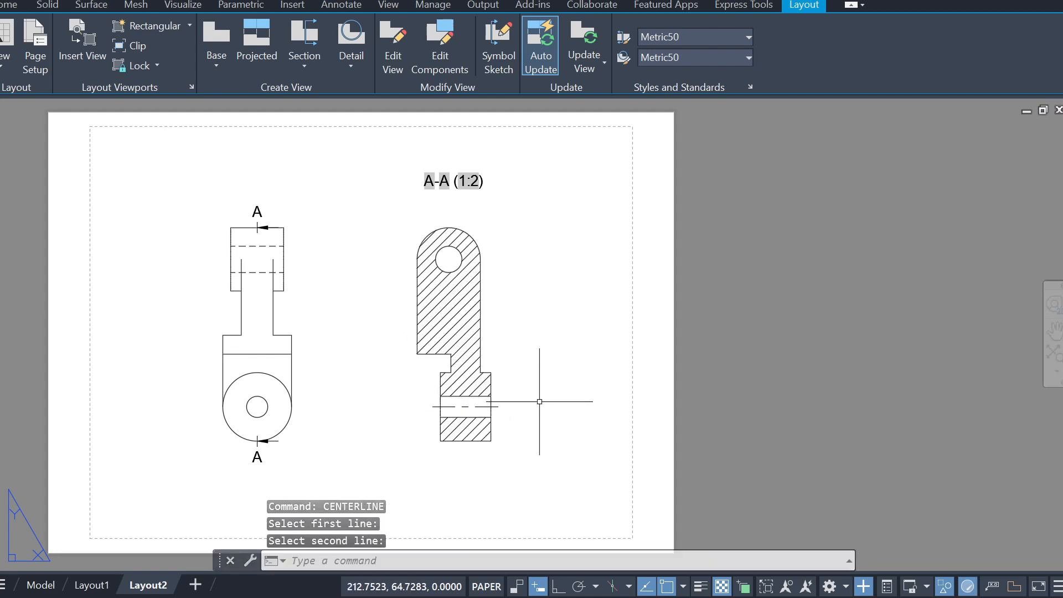
scroll(534, 415, up, 2)
scroll(494, 421, up, 2)
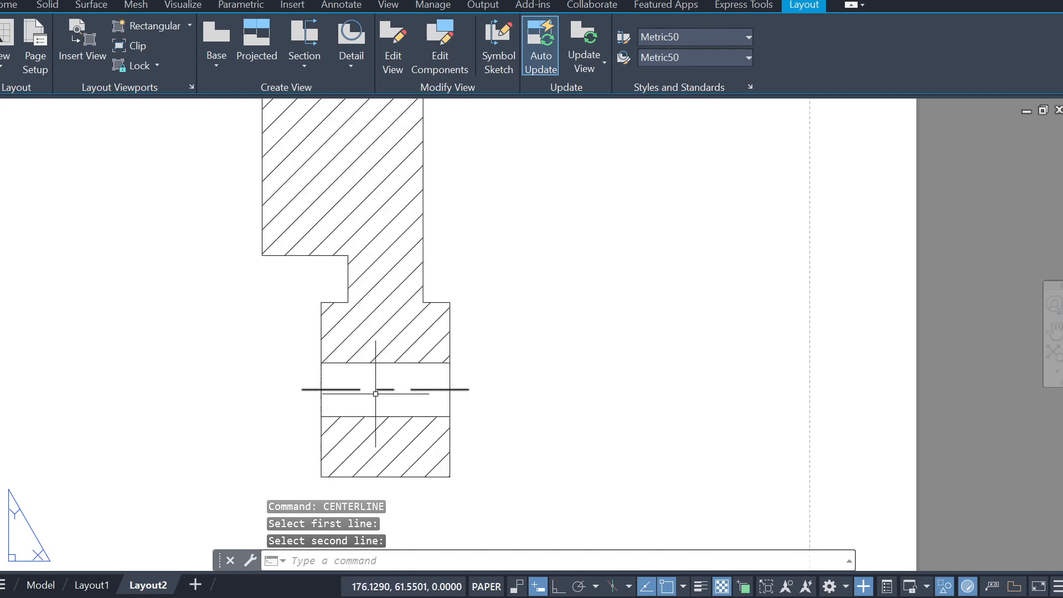
Step: Select the centerline in the lower hole of section view A-A and delete it
key(Escape)
click(420, 387)
key(Escape)
click(365, 390)
key(Delete)
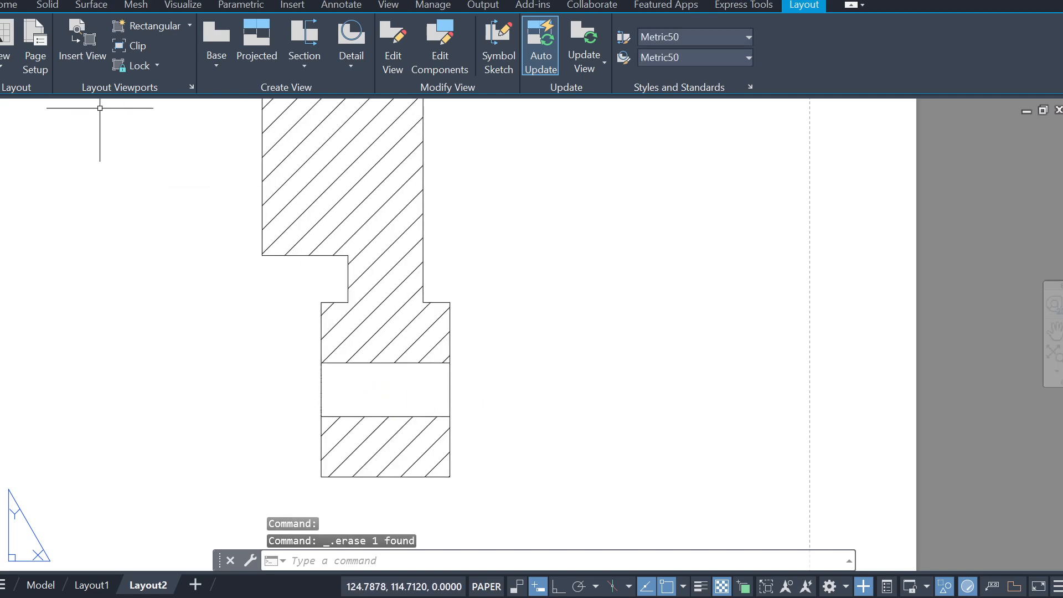
click(27, 10)
click(47, 5)
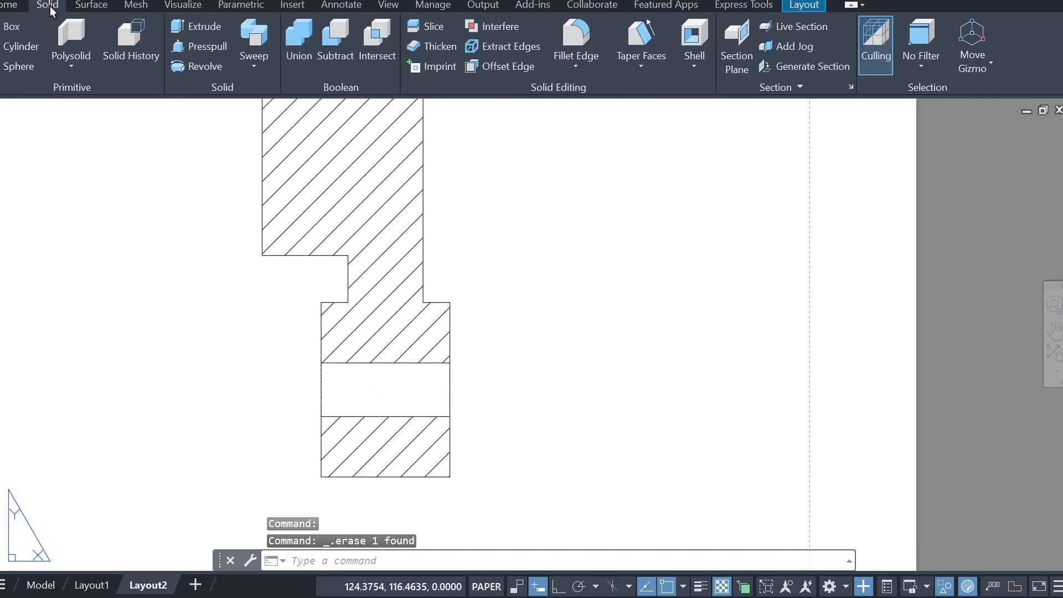
click(9, 7)
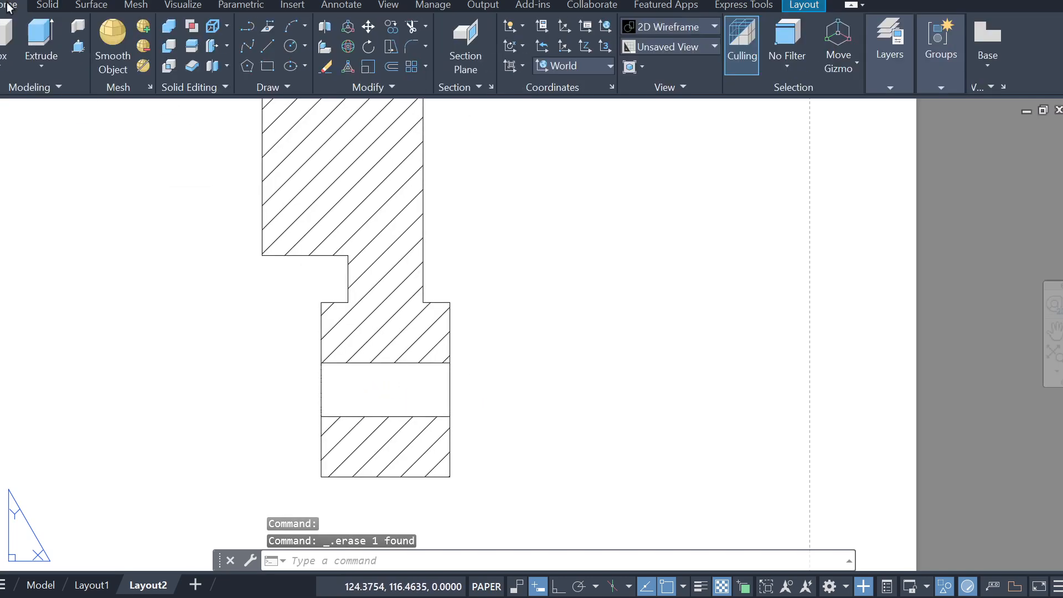
click(268, 88)
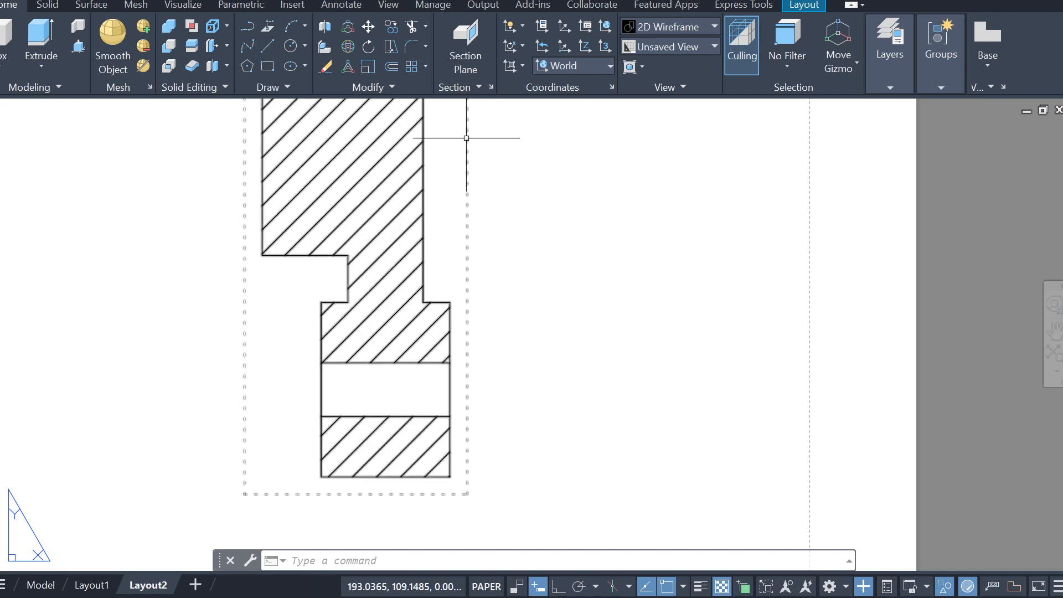
key(Escape)
key(Escape)
key(Escape)
Step: Switch the workspace to Drafting & Annotation and display the annotation tools that include Center Mark and Centerline
click(1057, 586)
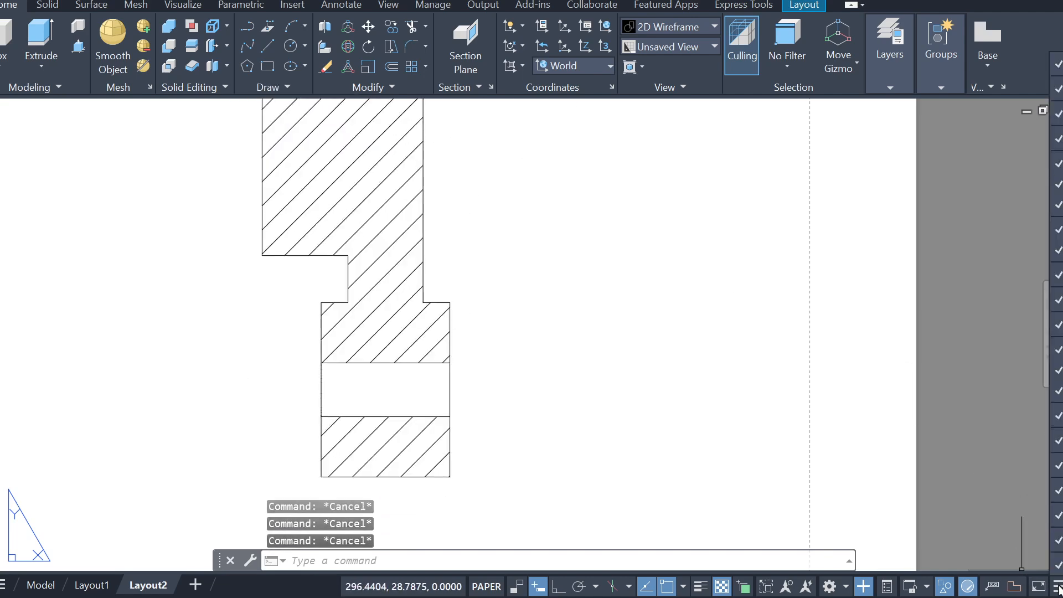
click(917, 586)
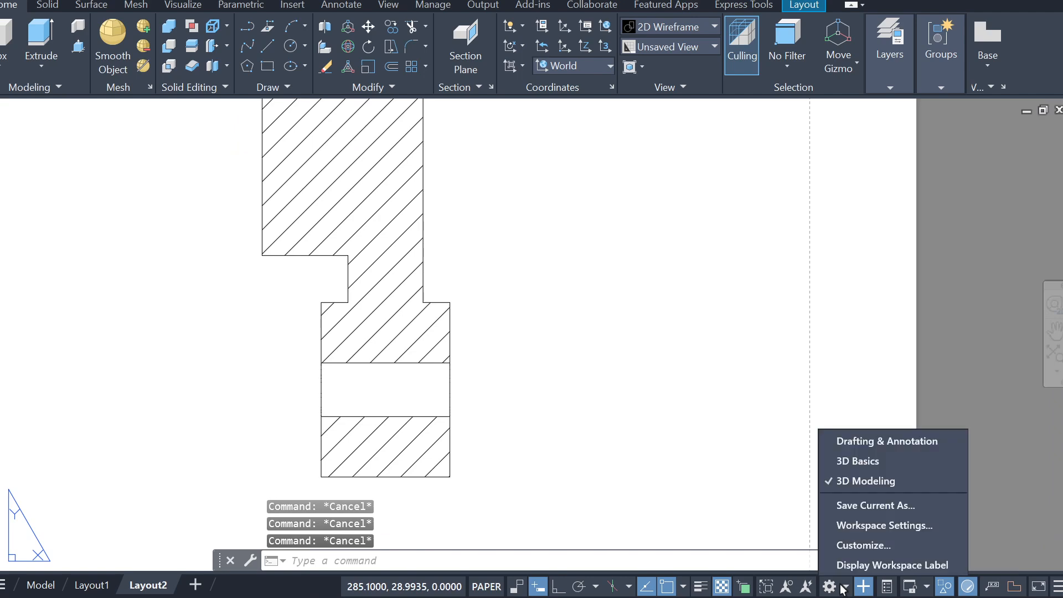
click(884, 441)
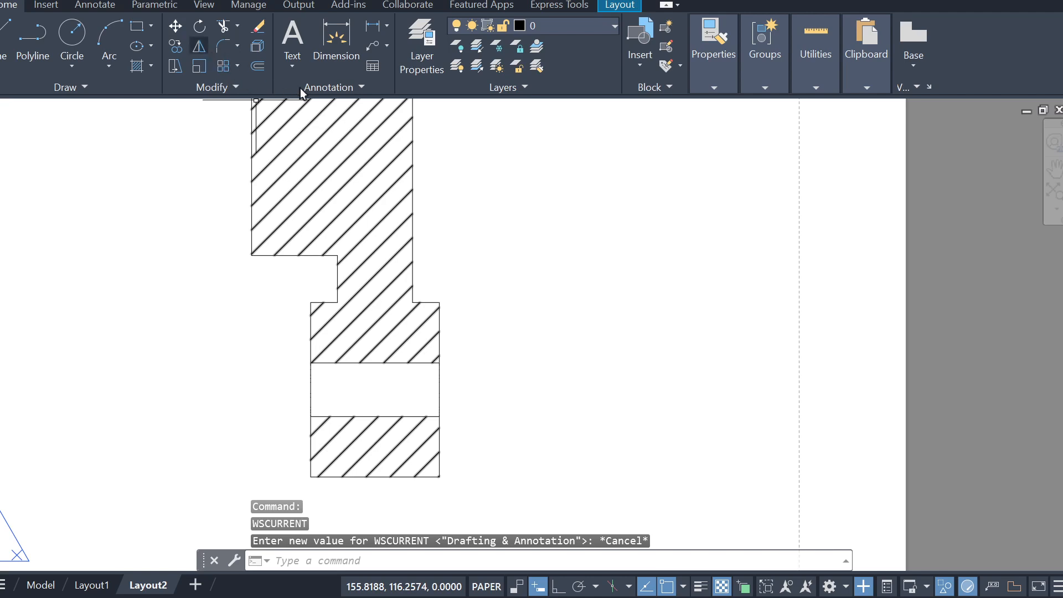
click(372, 88)
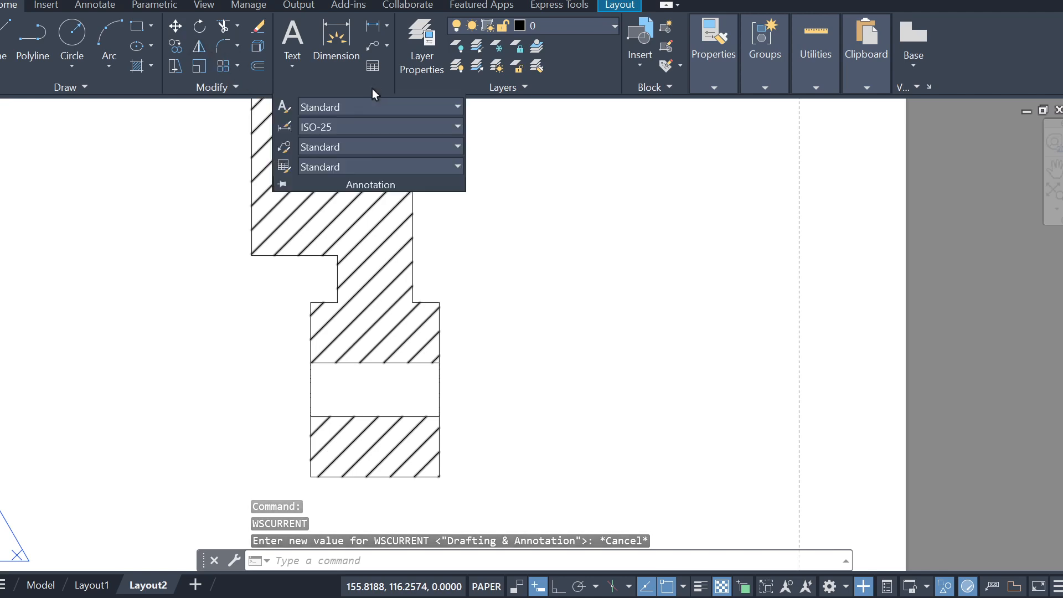
click(95, 4)
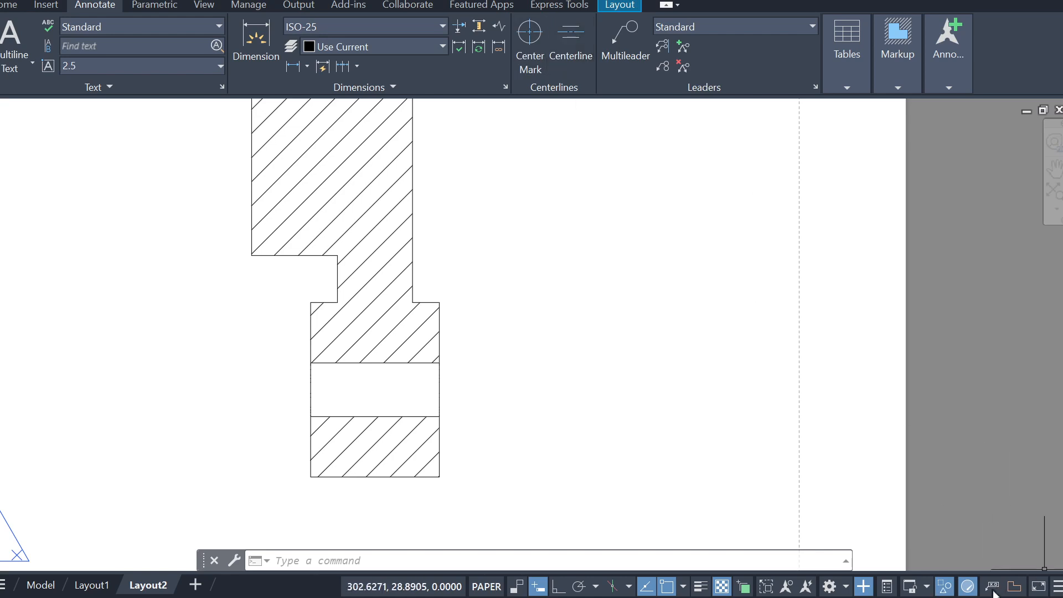
Step: Switch the workspace back to 3D Modeling and return to Layout2
click(843, 589)
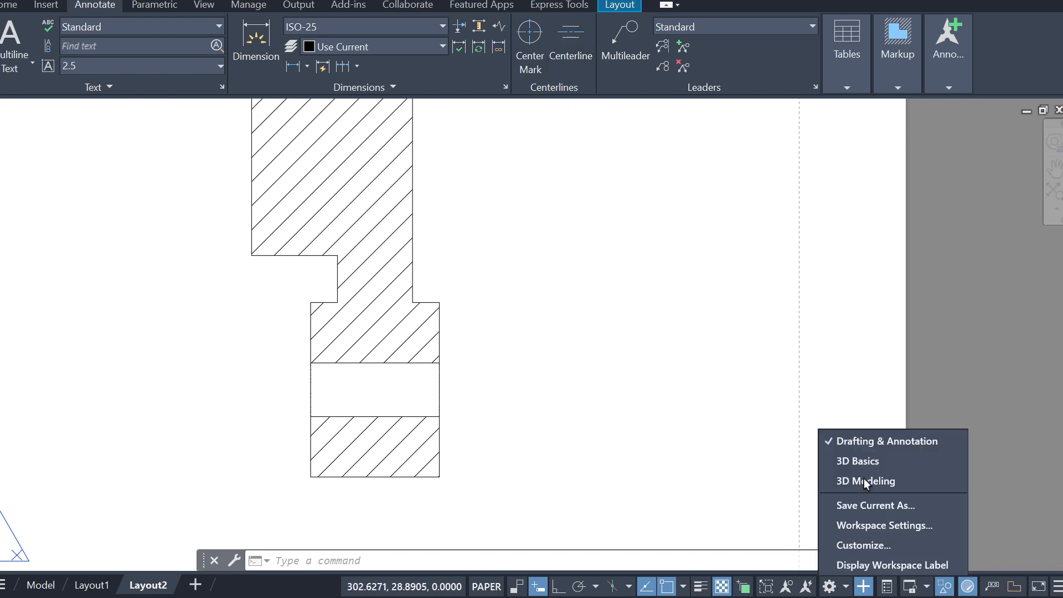
click(877, 475)
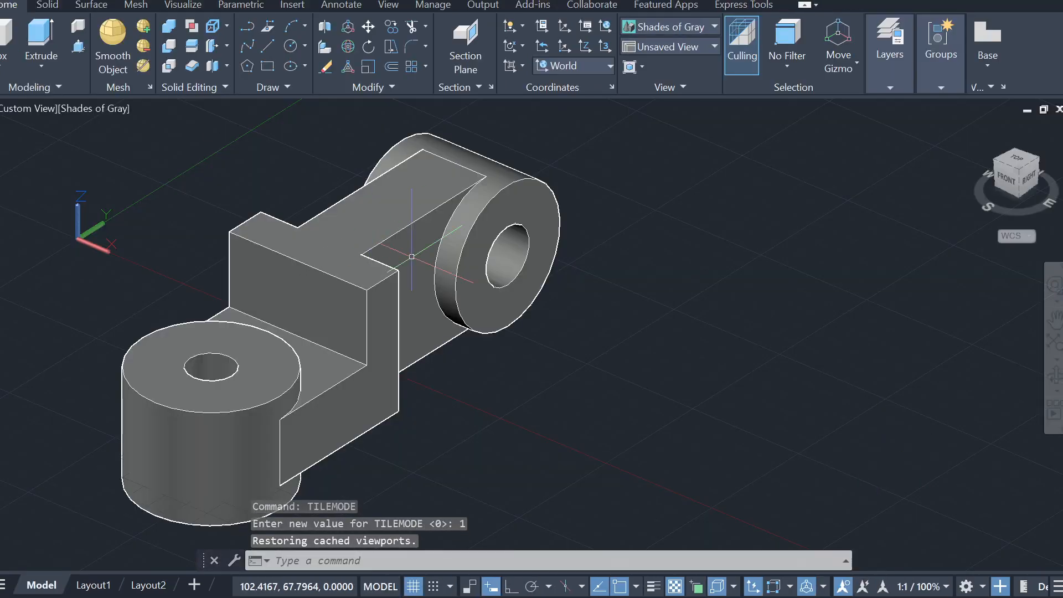
click(148, 585)
Step: Create a centerline with the CENTERLINE command between the upper and lower edges of section A-A's lower hole
middle_drag(432, 260, 464, 310)
scroll(463, 306, down, 2)
scroll(495, 246, down, 2)
key(Escape)
scroll(518, 271, up, 2)
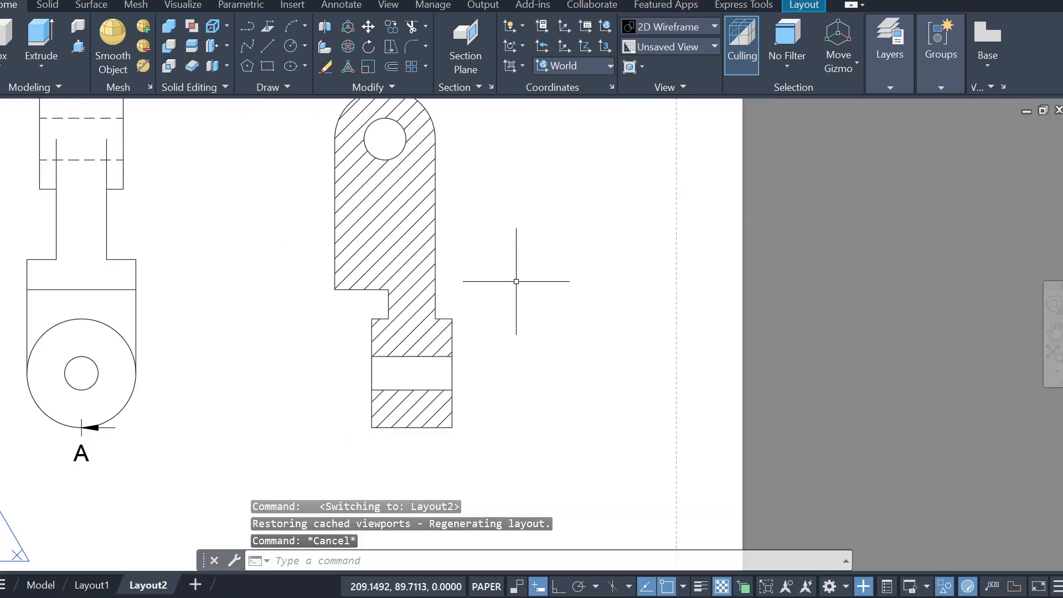
mouse_move(553, 296)
middle_down()
mouse_move(564, 266)
mouse_move(577, 349)
middle_up()
text(cent)
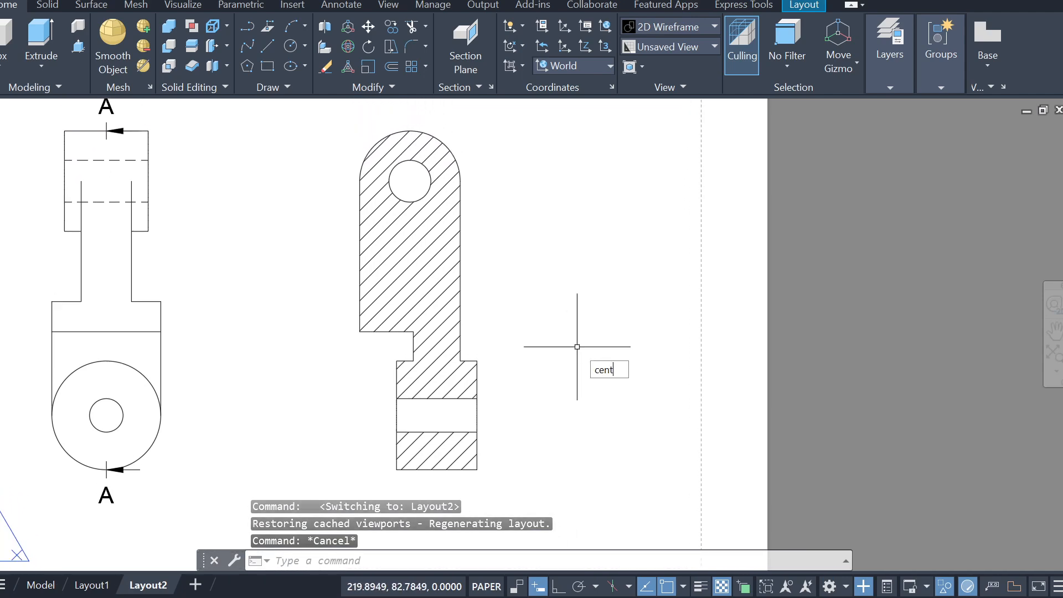
text(erline)
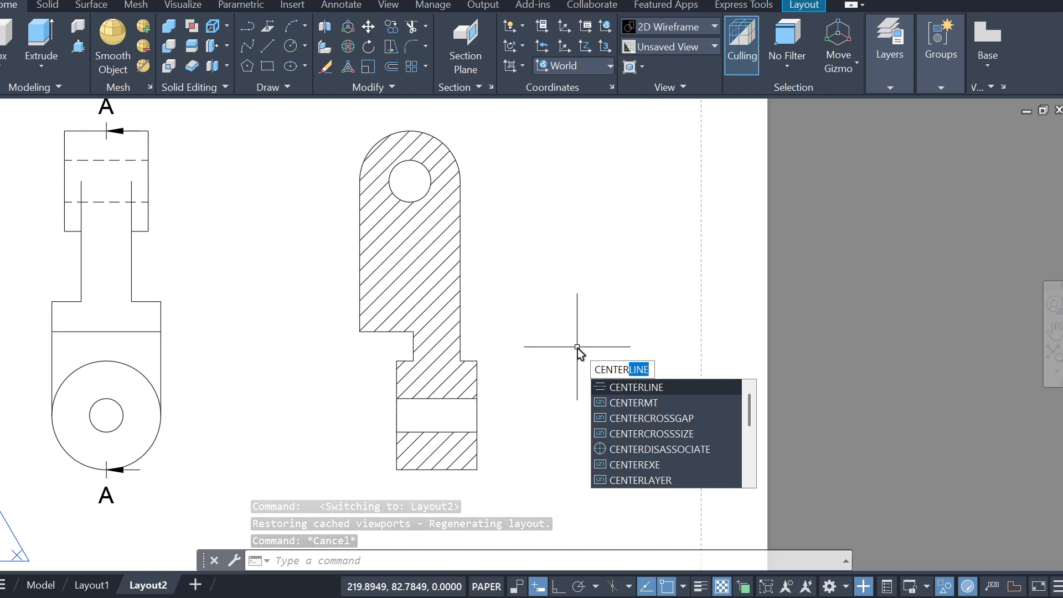
text(line)
key(Return)
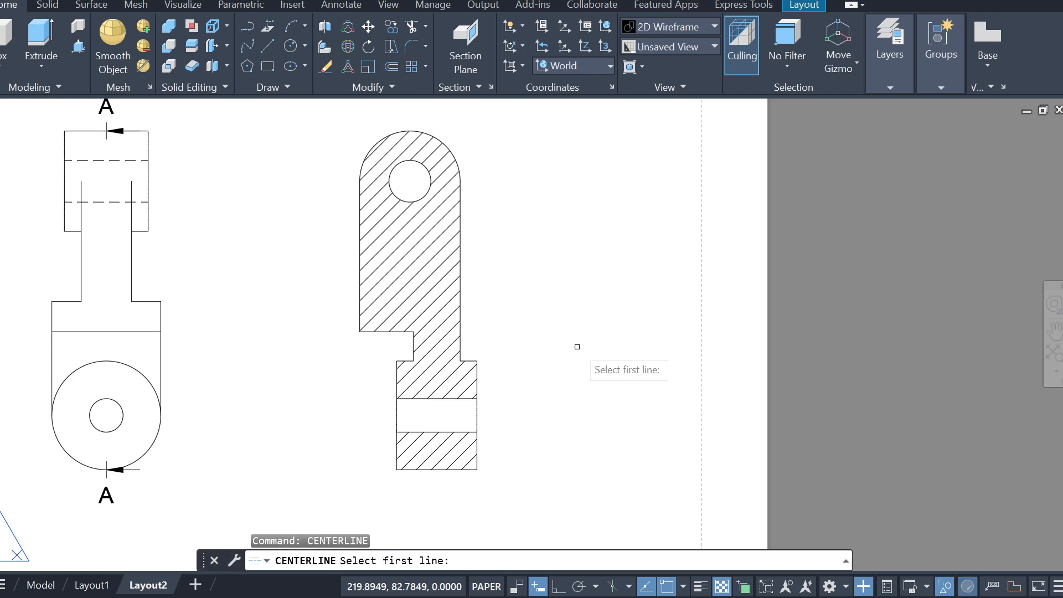
scroll(462, 432, up, 2)
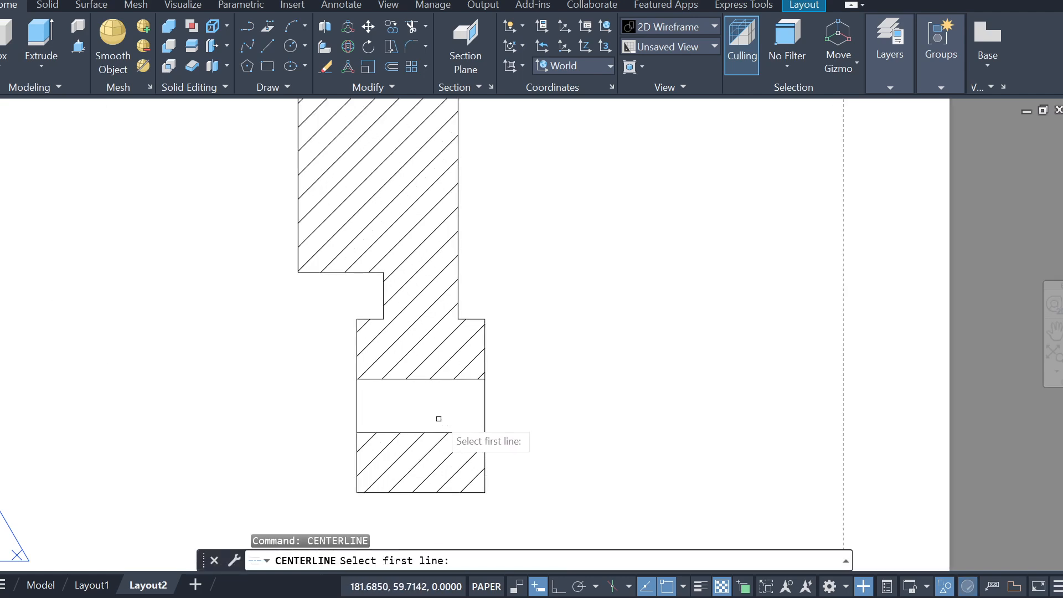
click(417, 380)
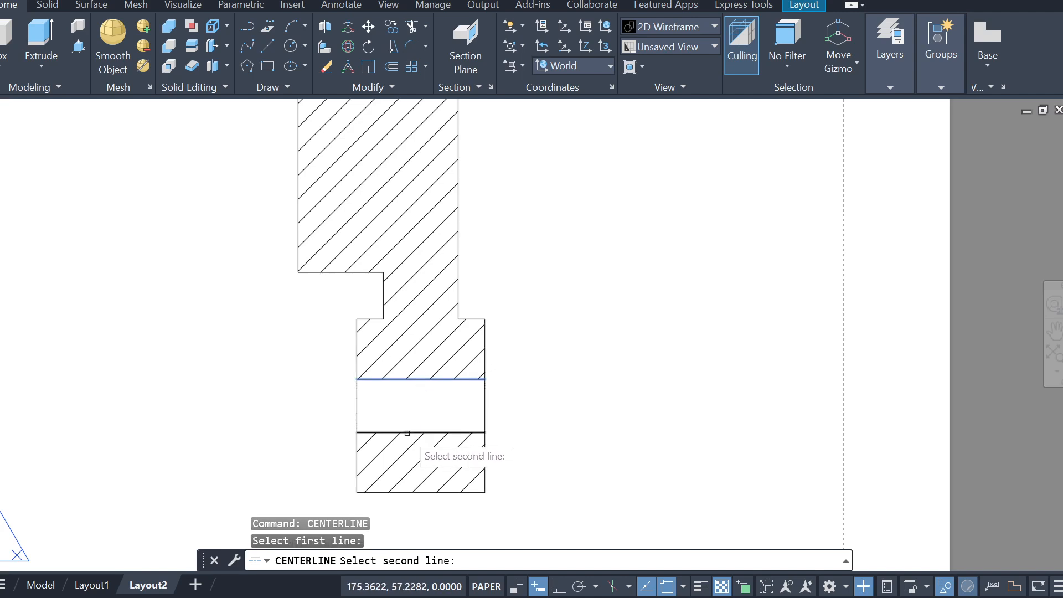
click(411, 434)
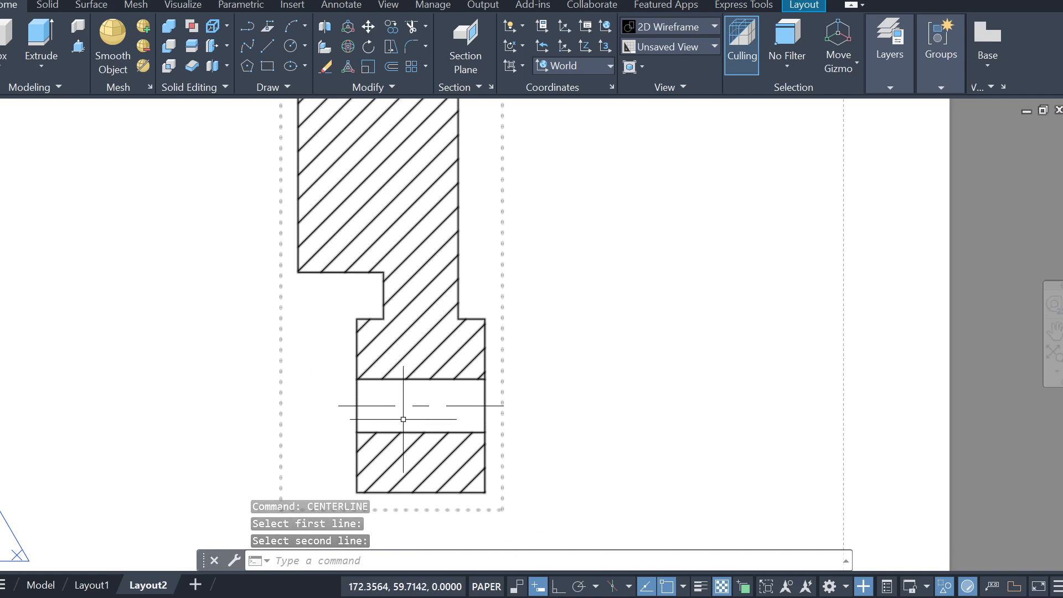
key(Escape)
key(Escape)
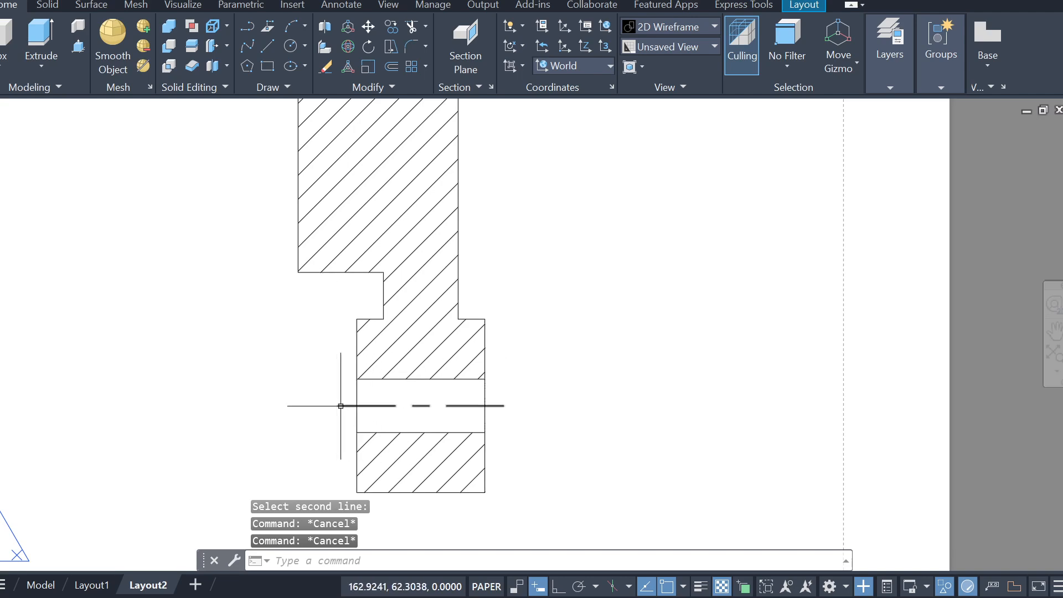
key(Escape)
Step: Add a center mark to the upper hole of section view A-A with the CENTERMARK command
scroll(576, 392, down, 2)
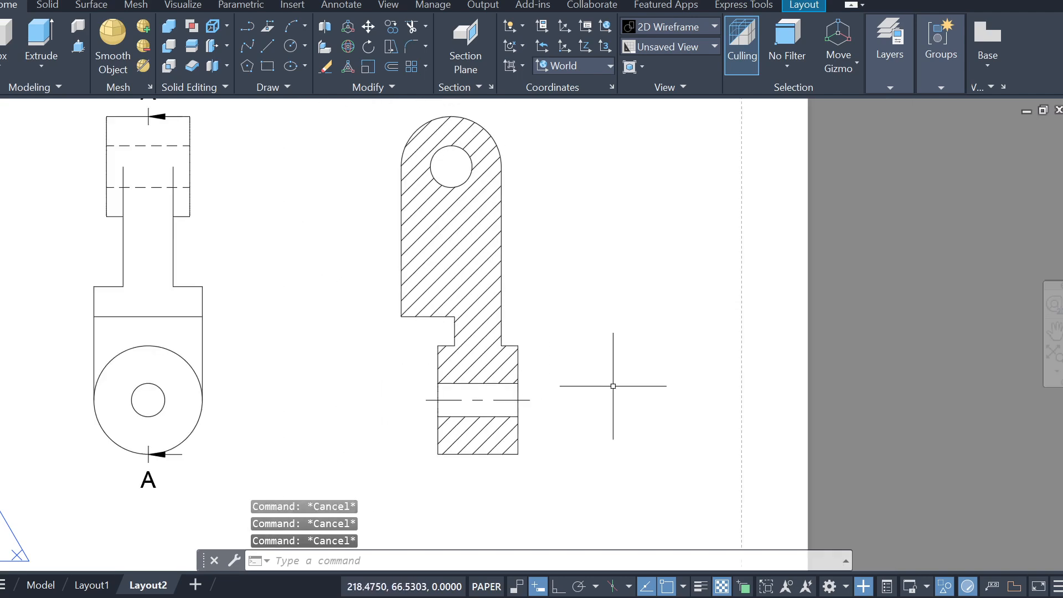
scroll(442, 166, up, 3)
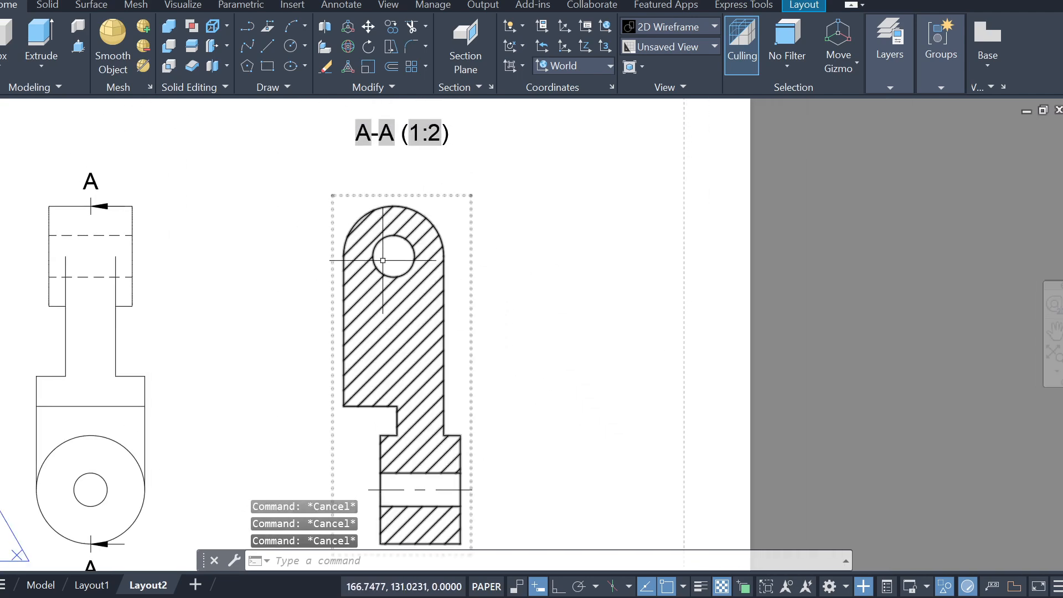
text(center )
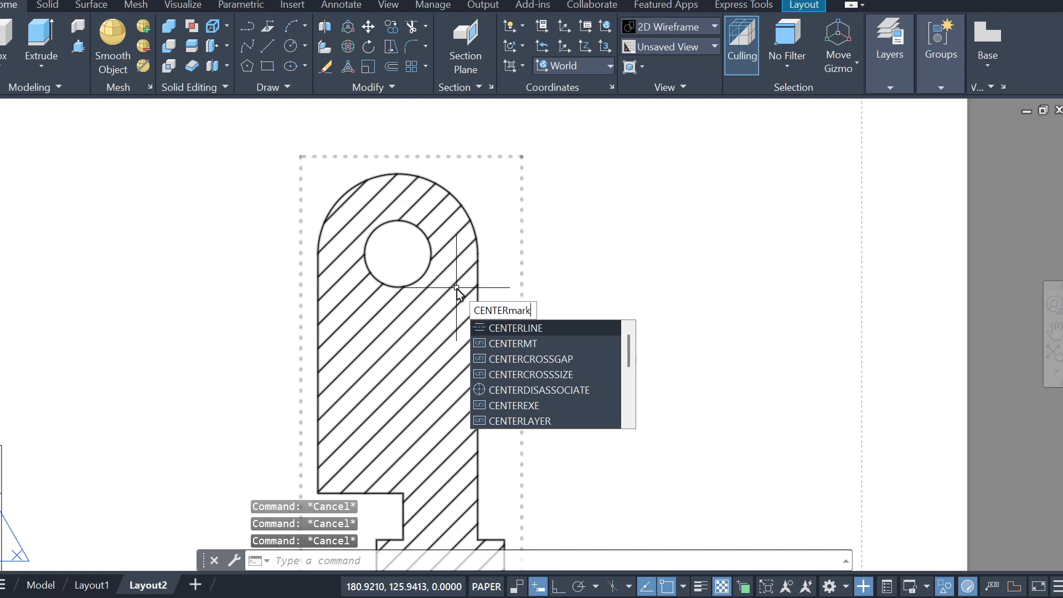
text(mark)
key(Return)
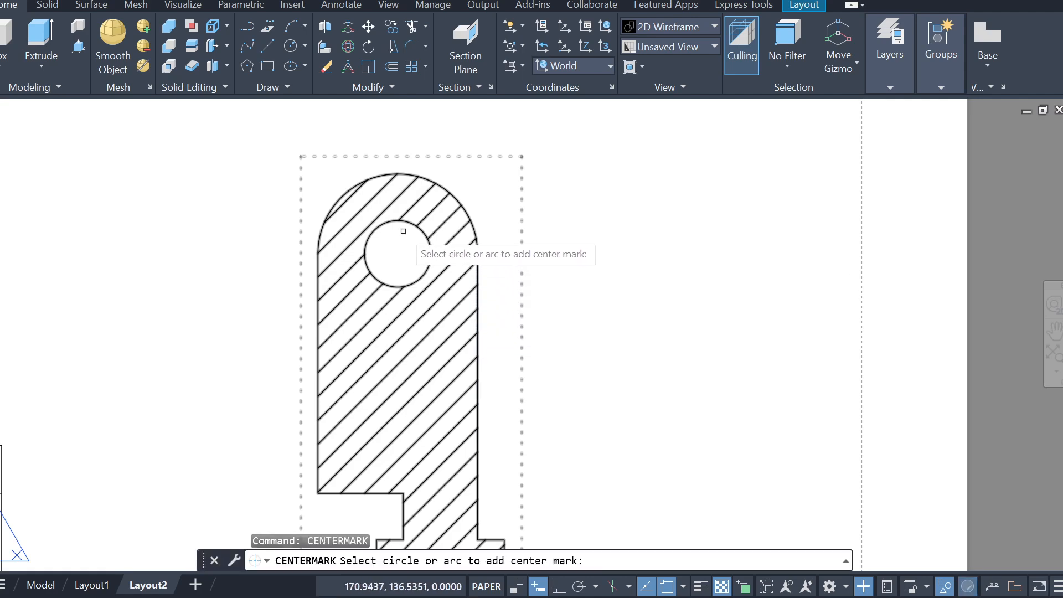
click(390, 223)
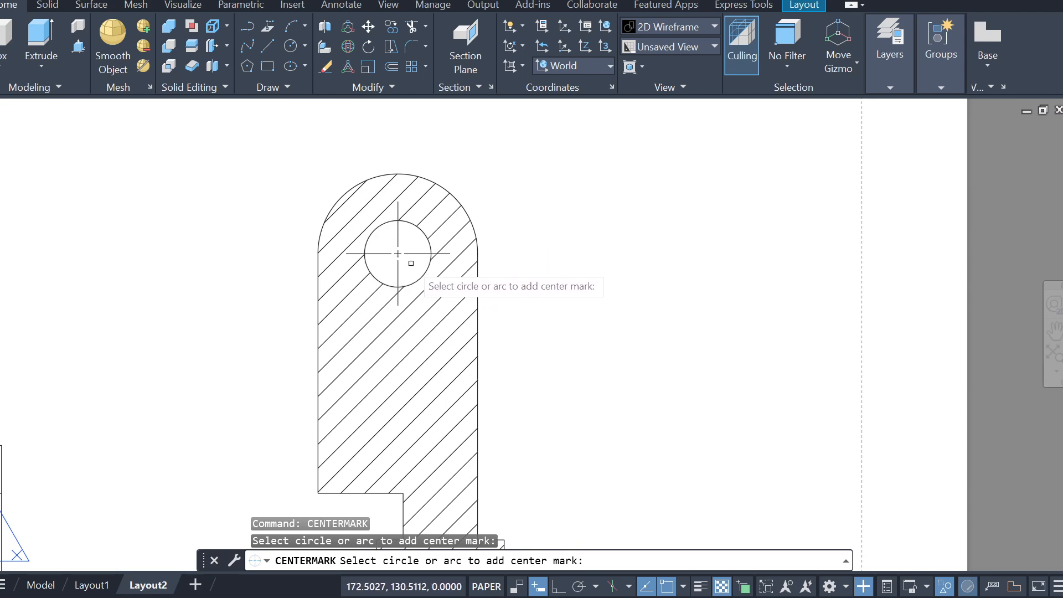
key(Escape)
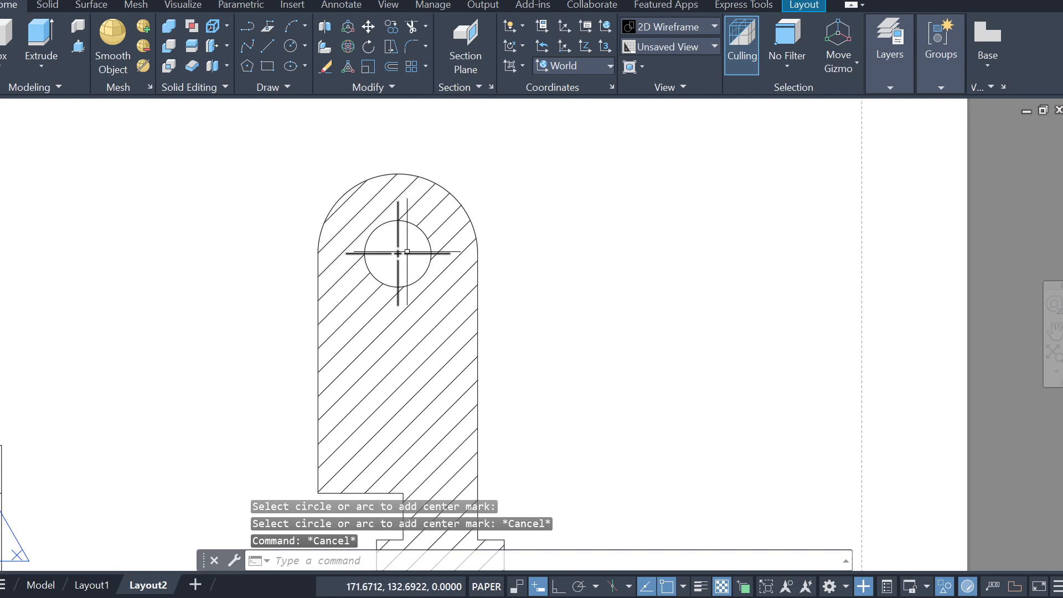
scroll(623, 366, down, 5)
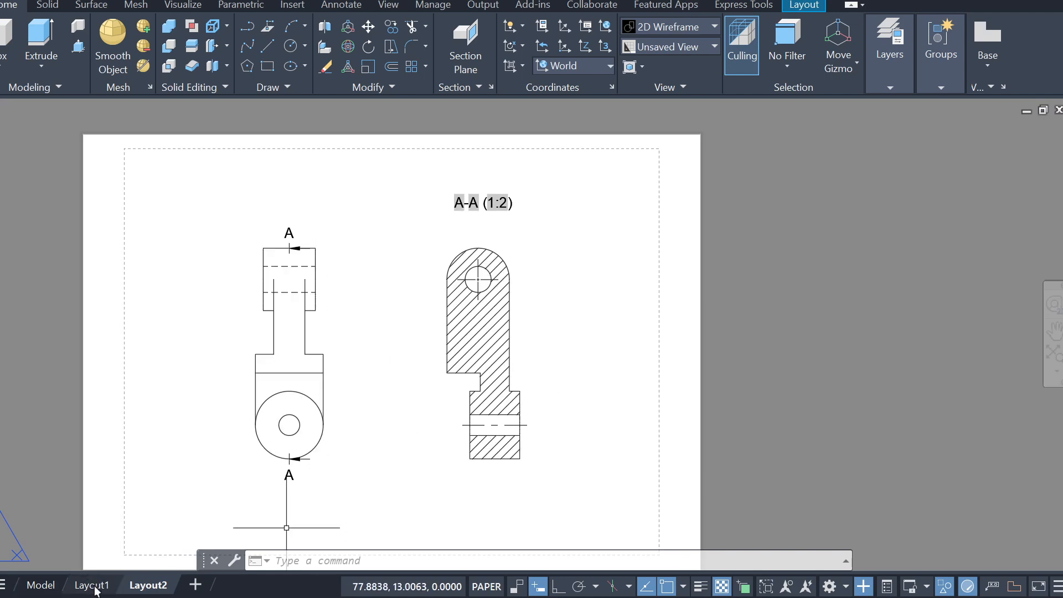
Step: Review the views in Layout1 and Layout2 and return to model space
click(116, 587)
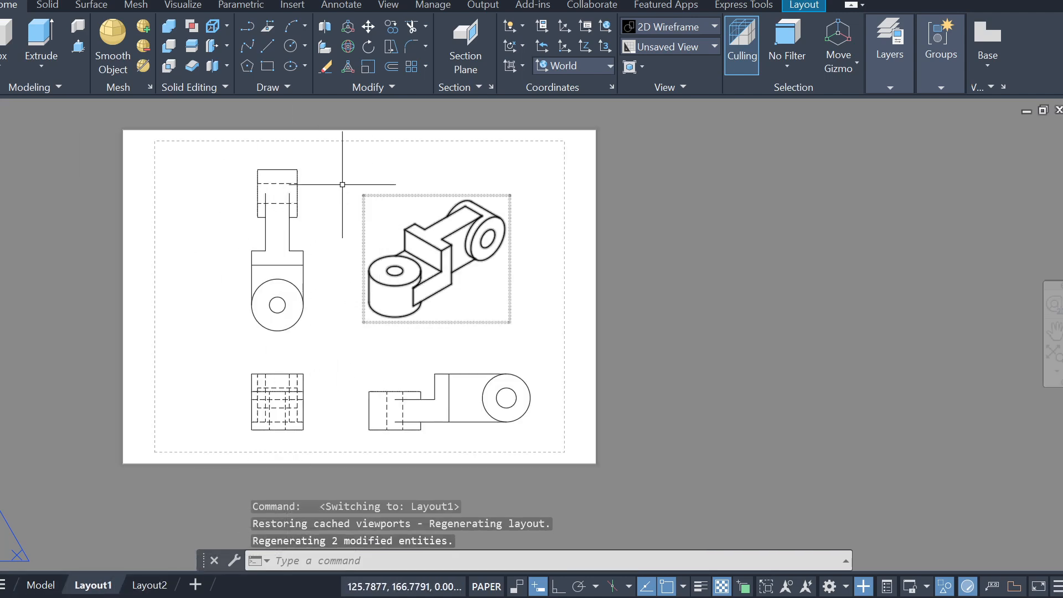
click(149, 585)
click(35, 585)
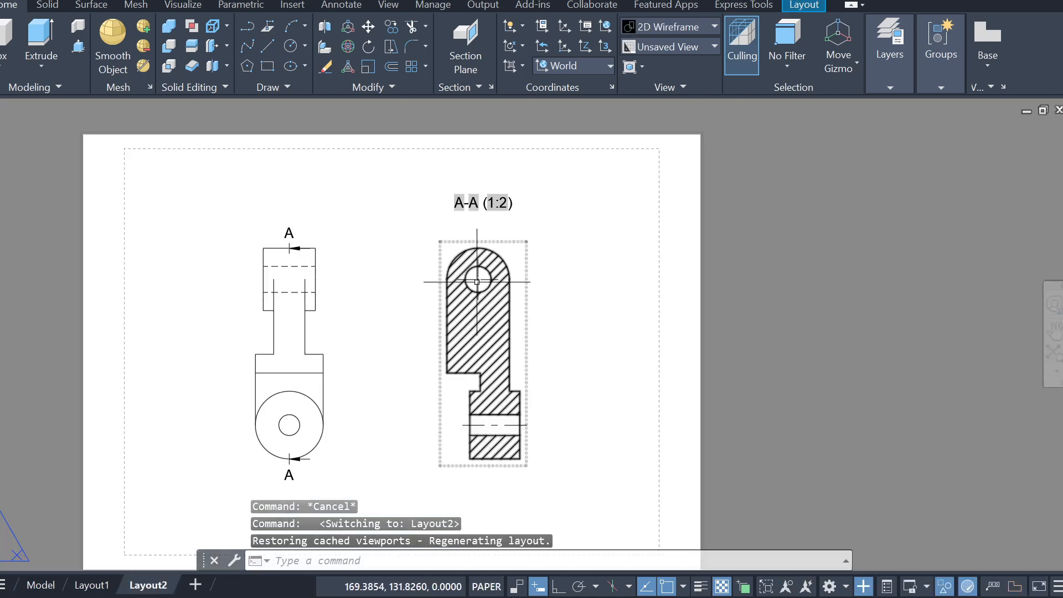
click(42, 585)
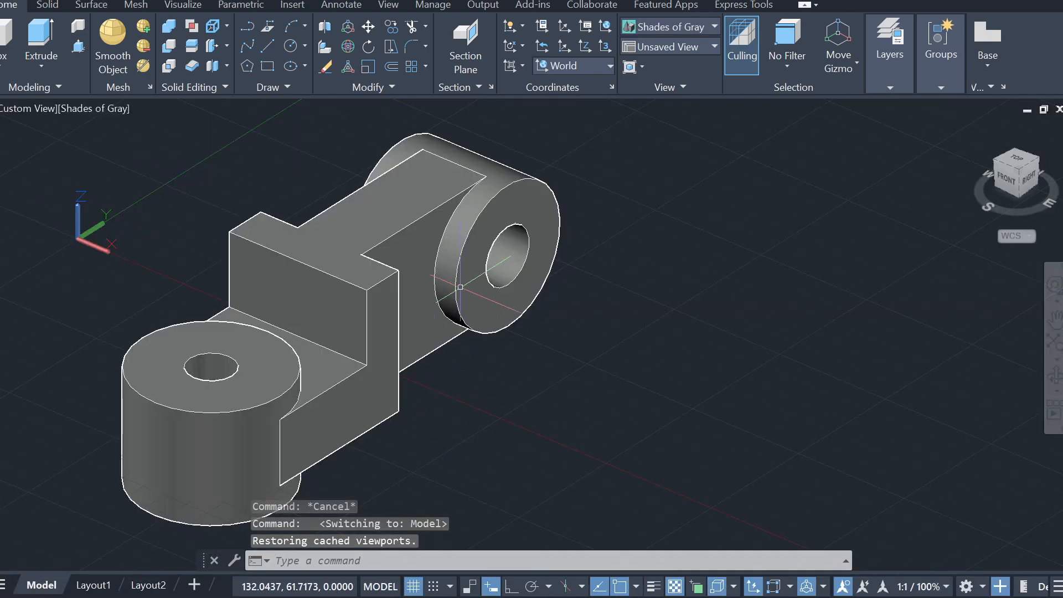
scroll(415, 293, up, 2)
key(Return)
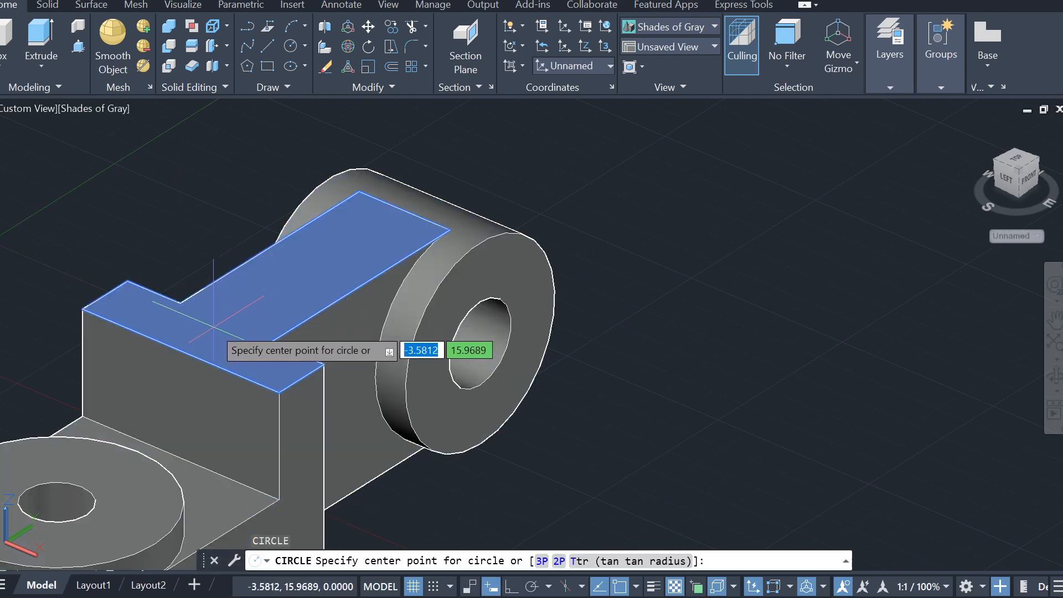
key(Escape)
text(cy)
key(Return)
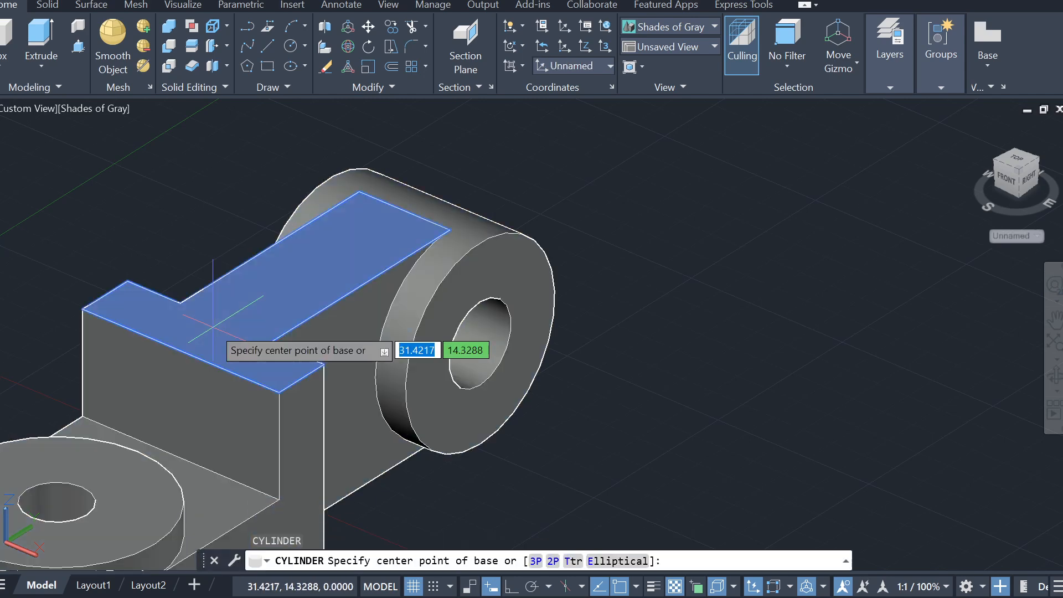
key(Escape)
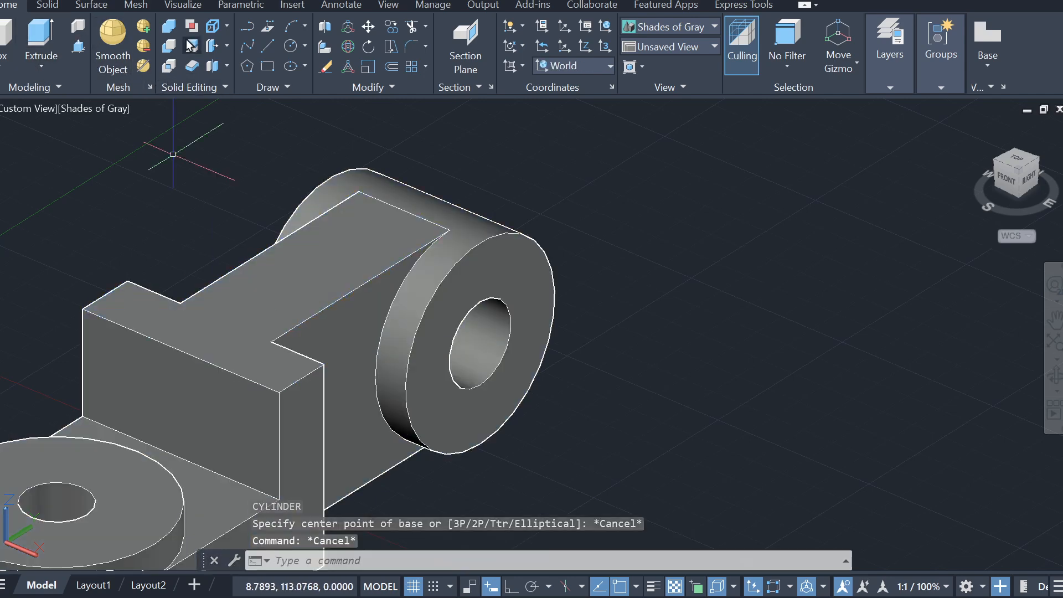
Step: Create an upright cone with a base radius of about 9.3 on the bracket's upper flat face beside the step
click(56, 87)
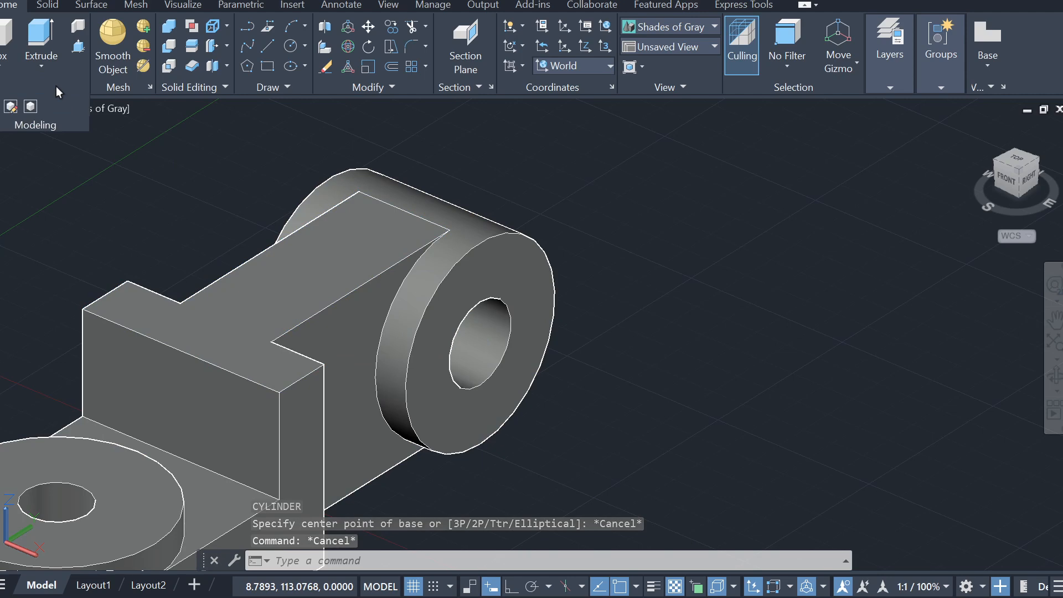
click(3, 71)
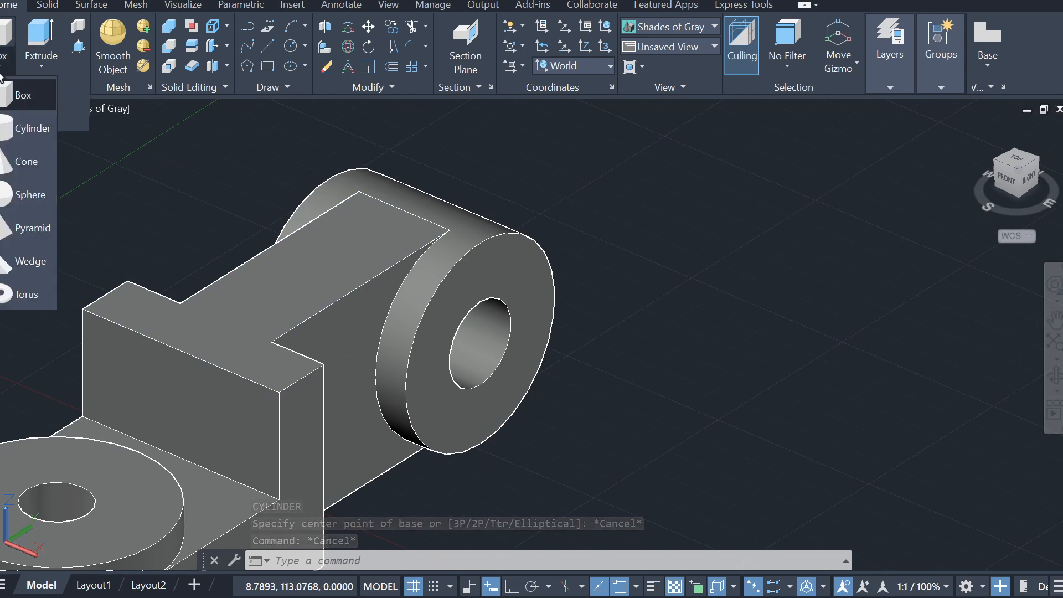
click(26, 165)
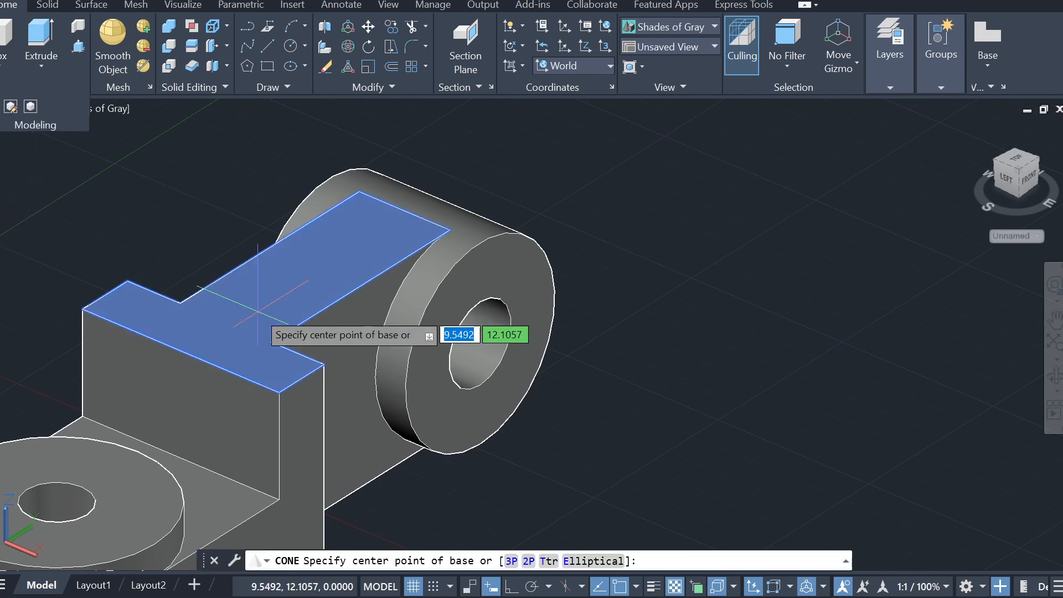
click(216, 324)
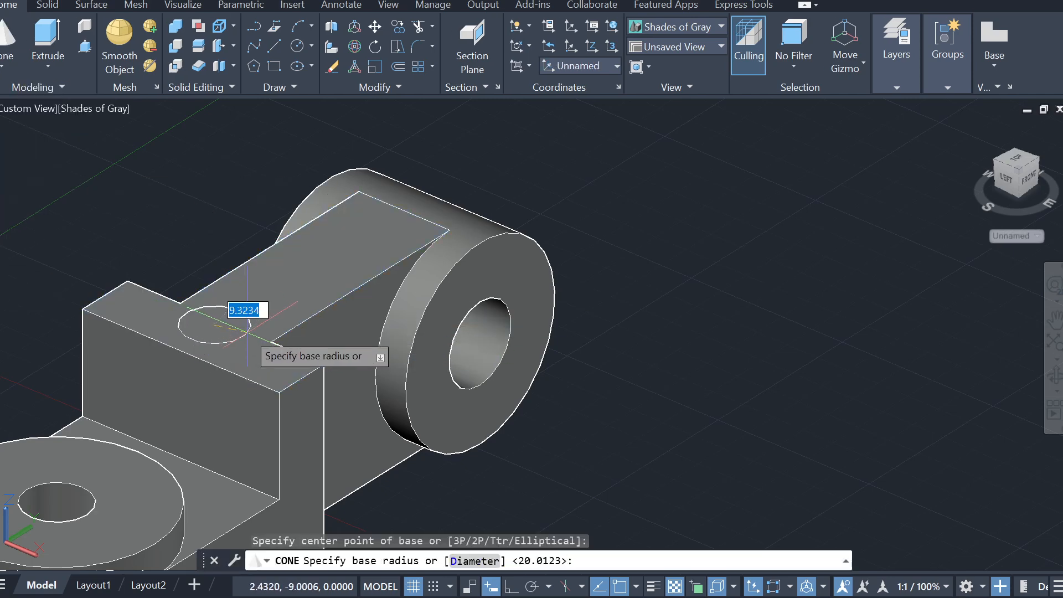
click(246, 311)
click(244, 186)
key(Escape)
key(Escape)
scroll(492, 406, down, 2)
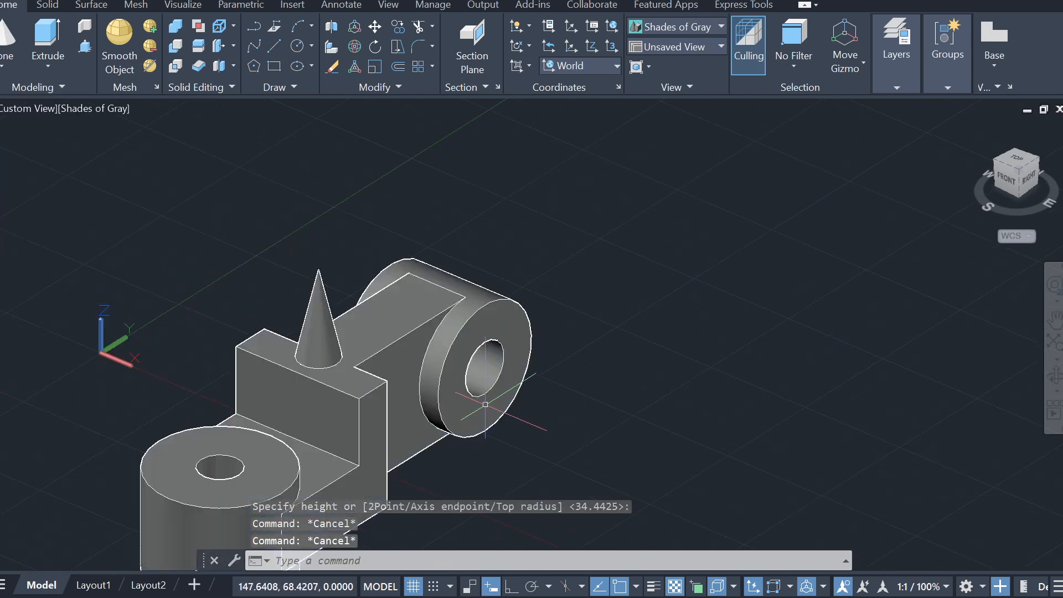
Step: Examine how the cone is shown in Layout1's four views and in Layout2's top view and section A-A hatching
click(118, 589)
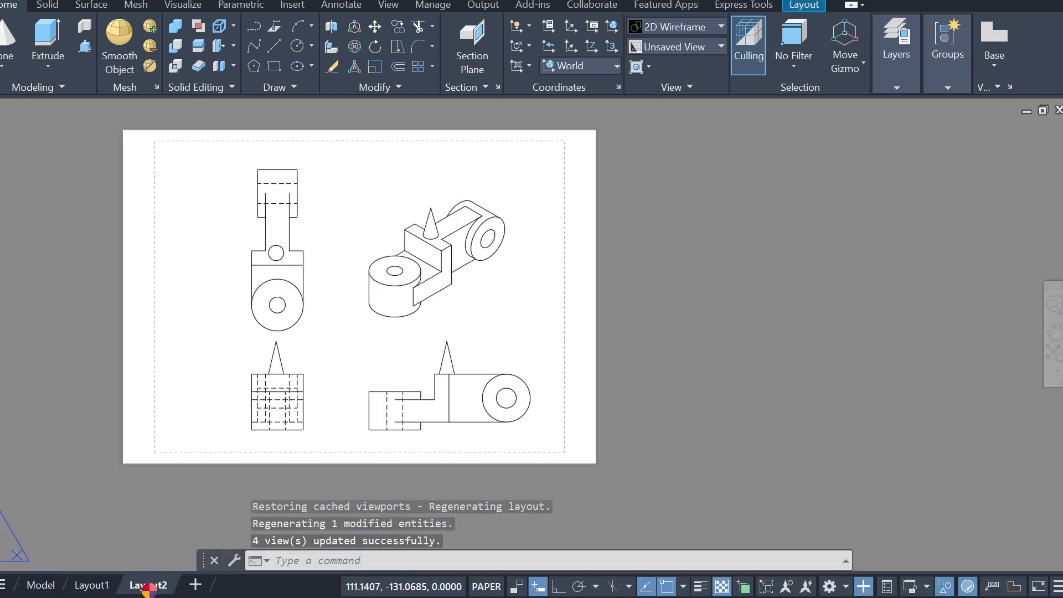
click(147, 587)
scroll(418, 377, up, 4)
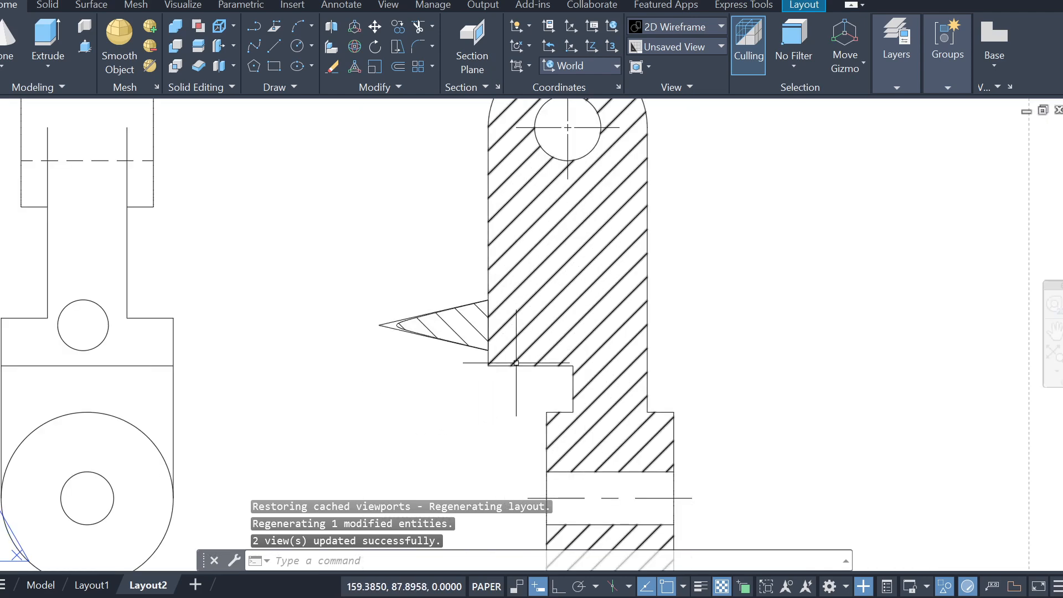
key(Escape)
middle_drag(825, 379, 635, 360)
scroll(684, 329, down, 2)
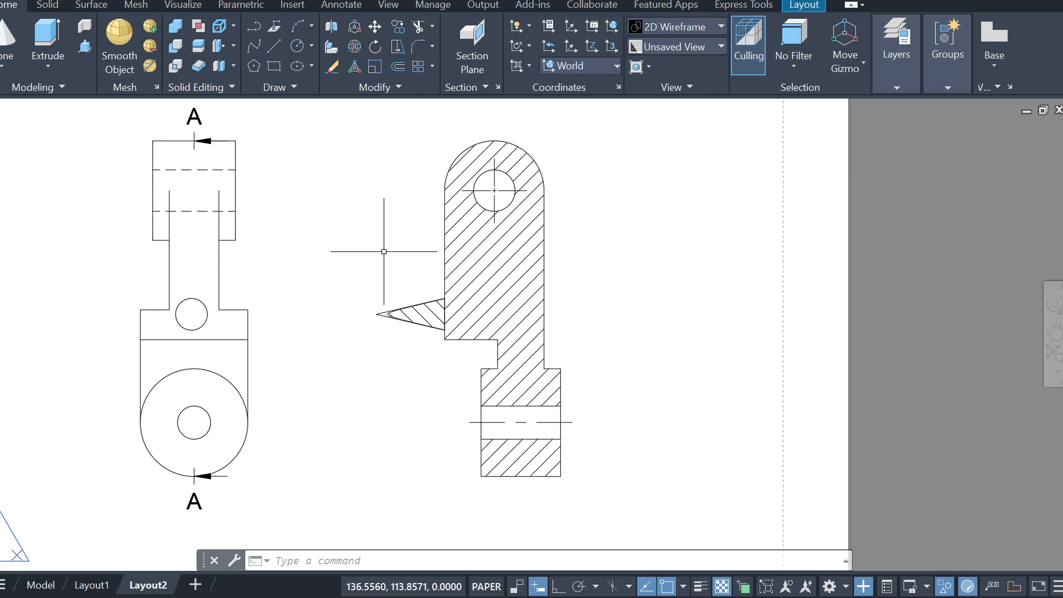
scroll(441, 319, up, 3)
scroll(487, 255, down, 3)
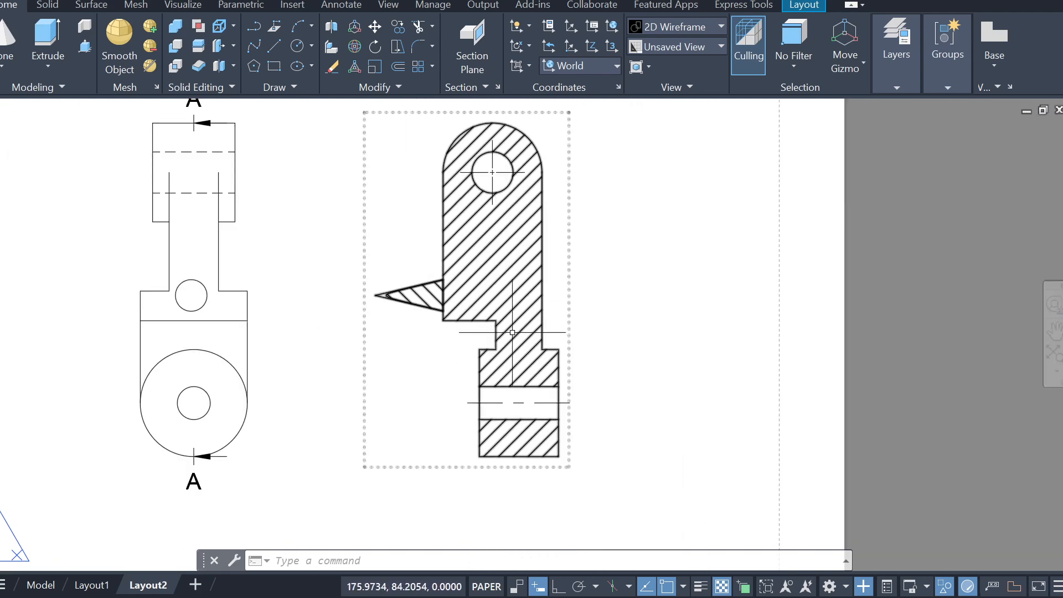
scroll(445, 296, up, 4)
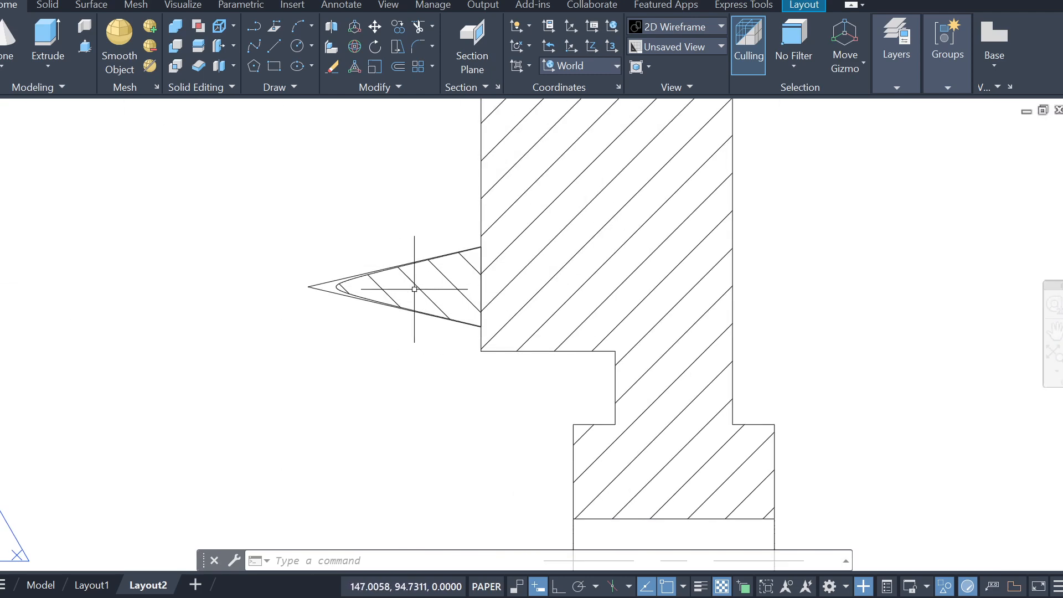
scroll(415, 286, down, 4)
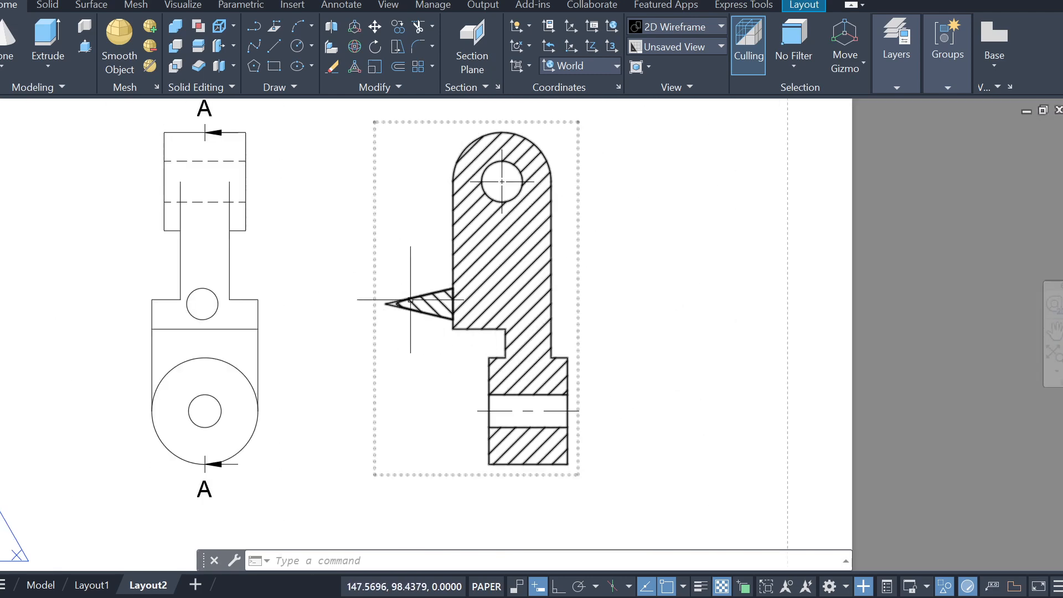
Step: Select the bracket and cone in model space and check in their properties whether they are separate solids
click(40, 585)
click(546, 232)
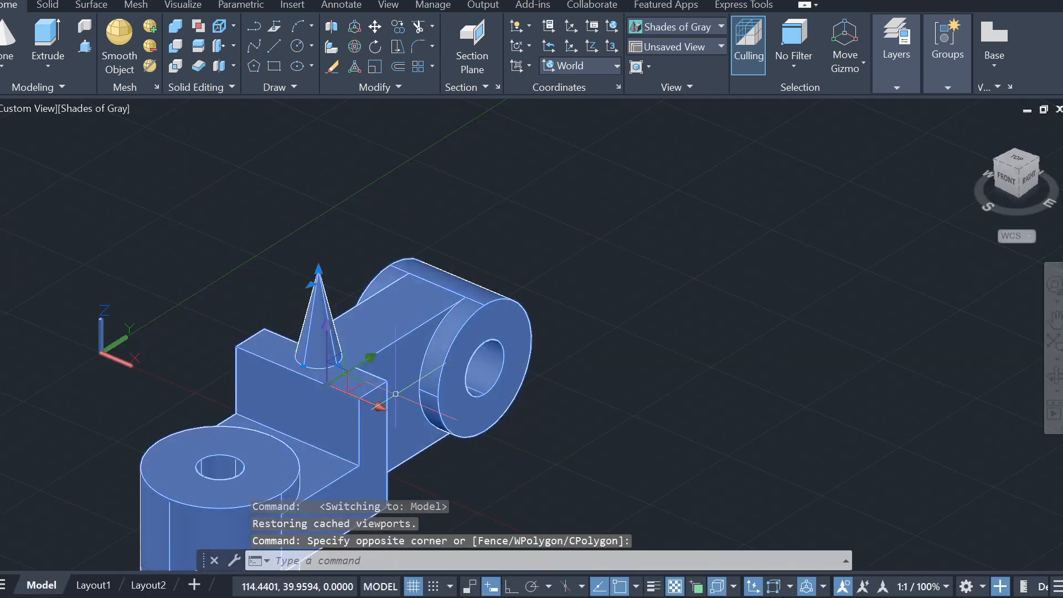
click(198, 332)
key(ctrl+1)
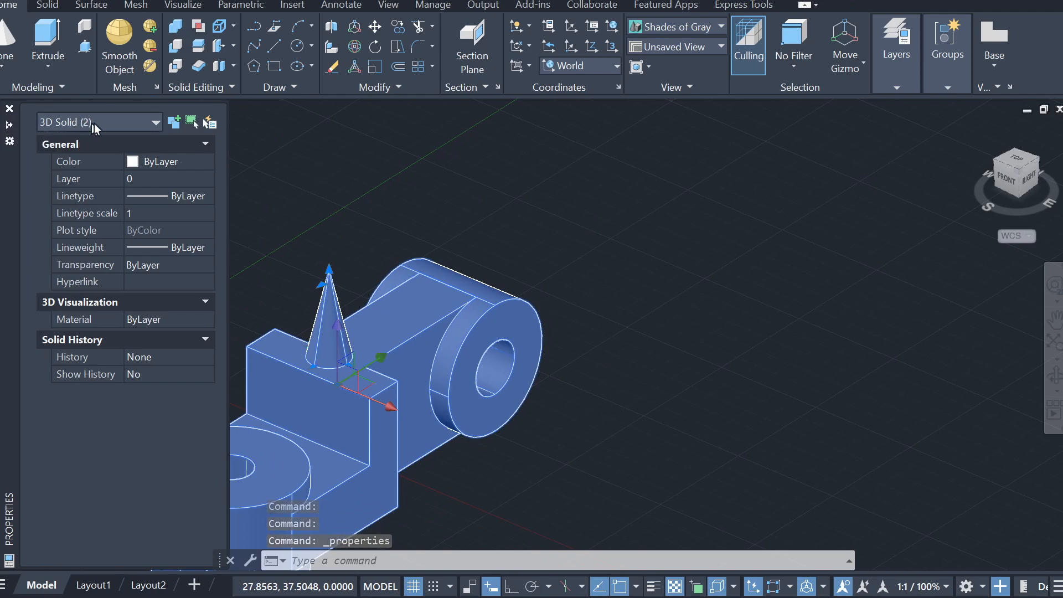
key(Escape)
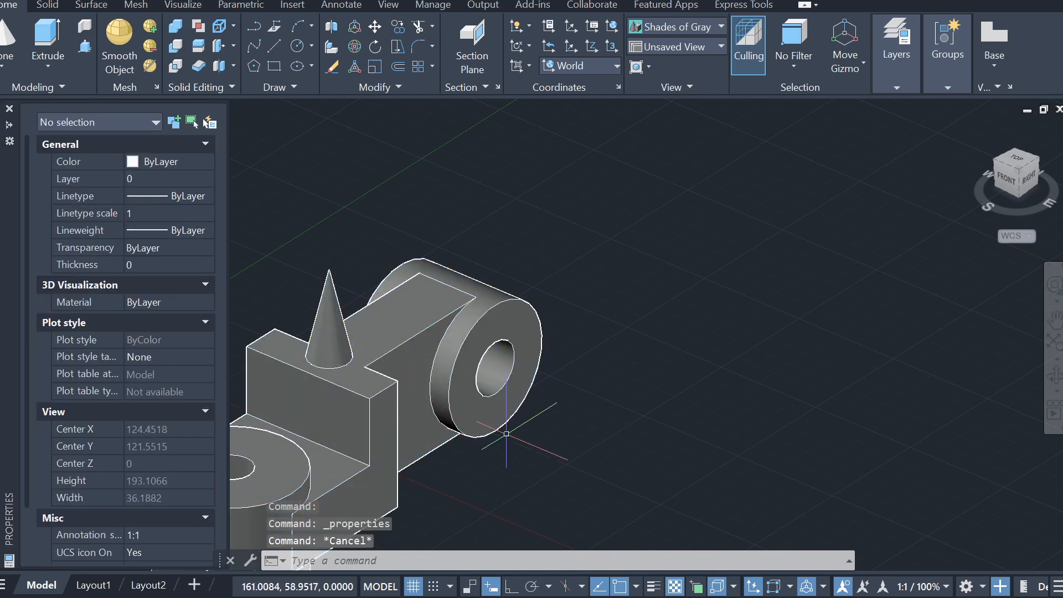
Step: Return to Layout2 and compare the hatching of the cone and bracket in section A-A
scroll(628, 405, down, 3)
click(148, 585)
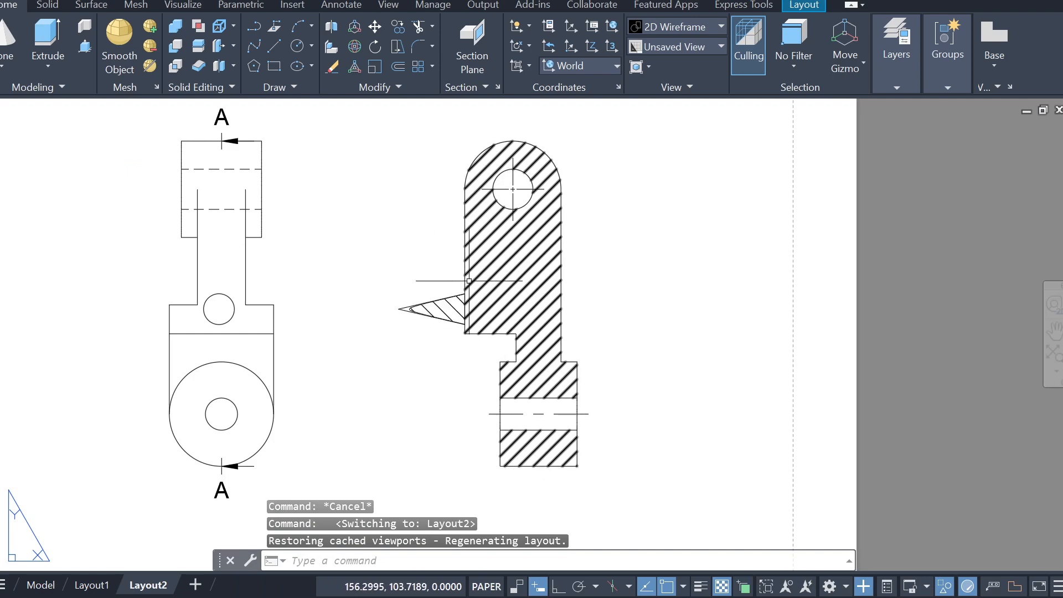
scroll(472, 334, up, 4)
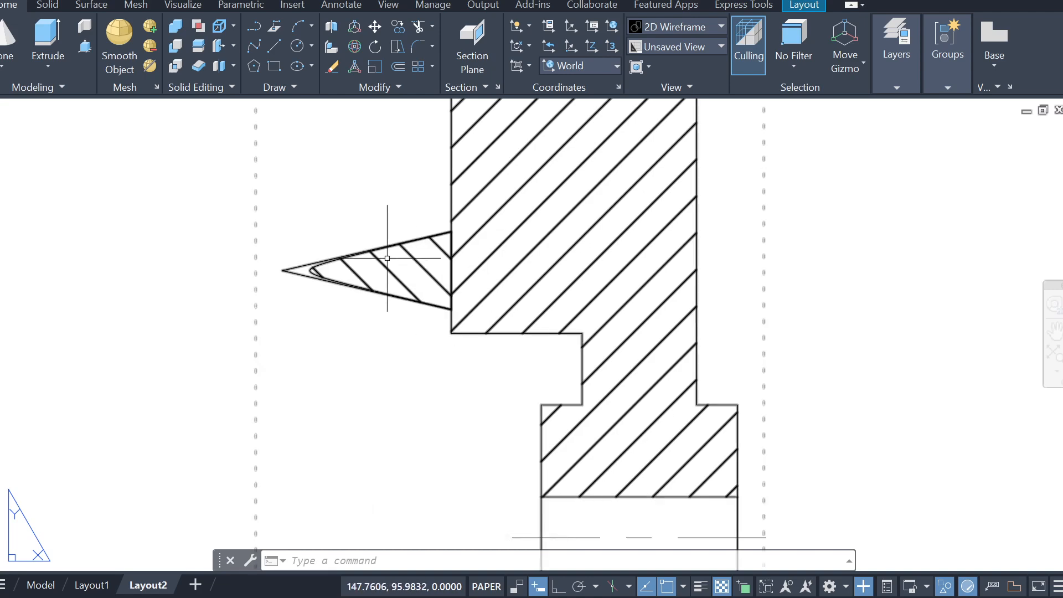
scroll(711, 332, down, 4)
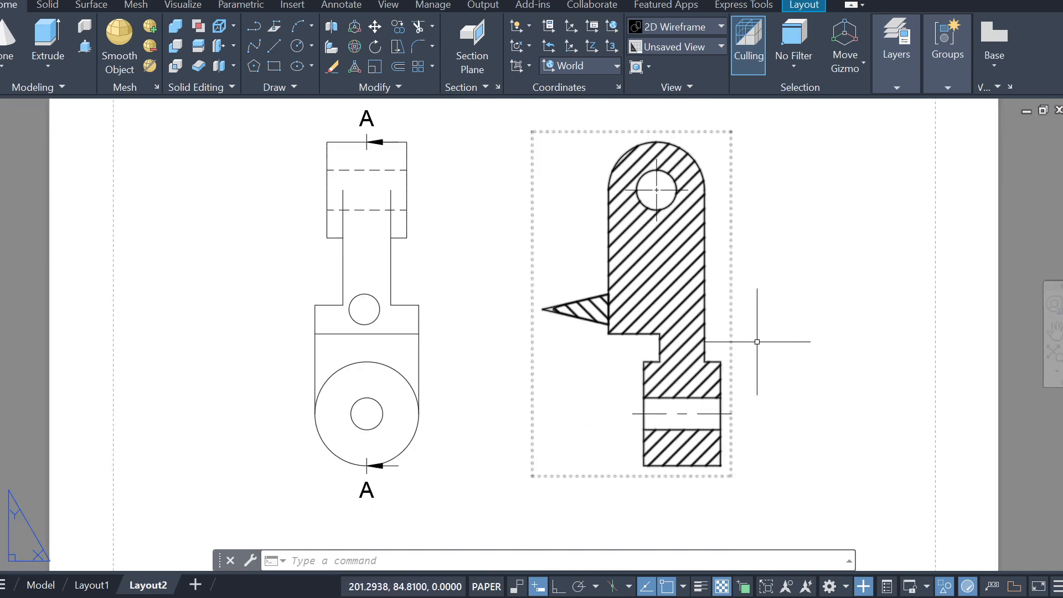
middle_drag(759, 341, 683, 341)
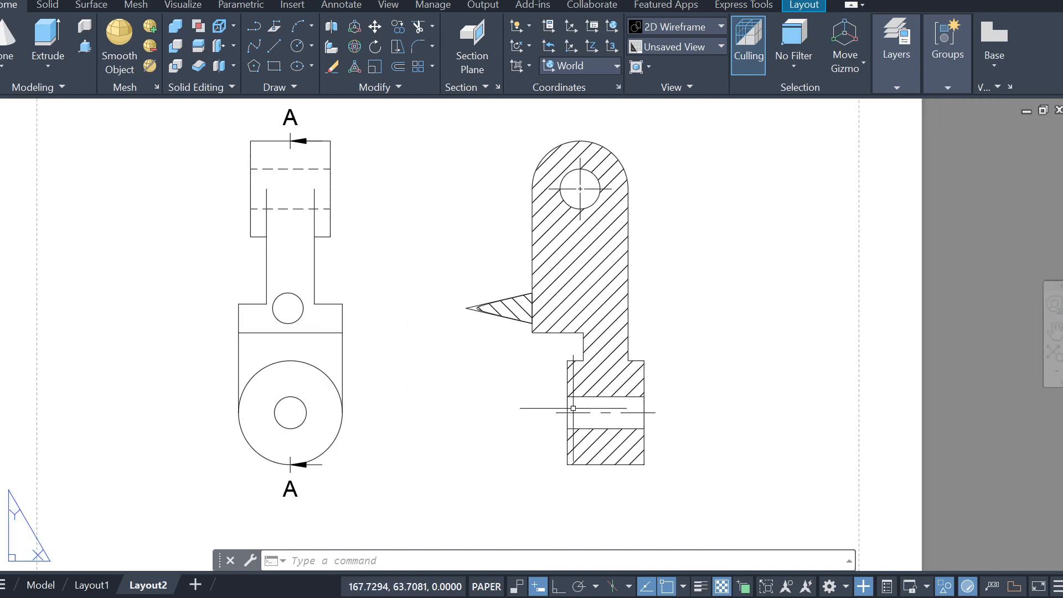
Step: Combine the bracket and cone into one solid with UNION in model space and return to Layout2
click(41, 584)
click(570, 269)
click(407, 487)
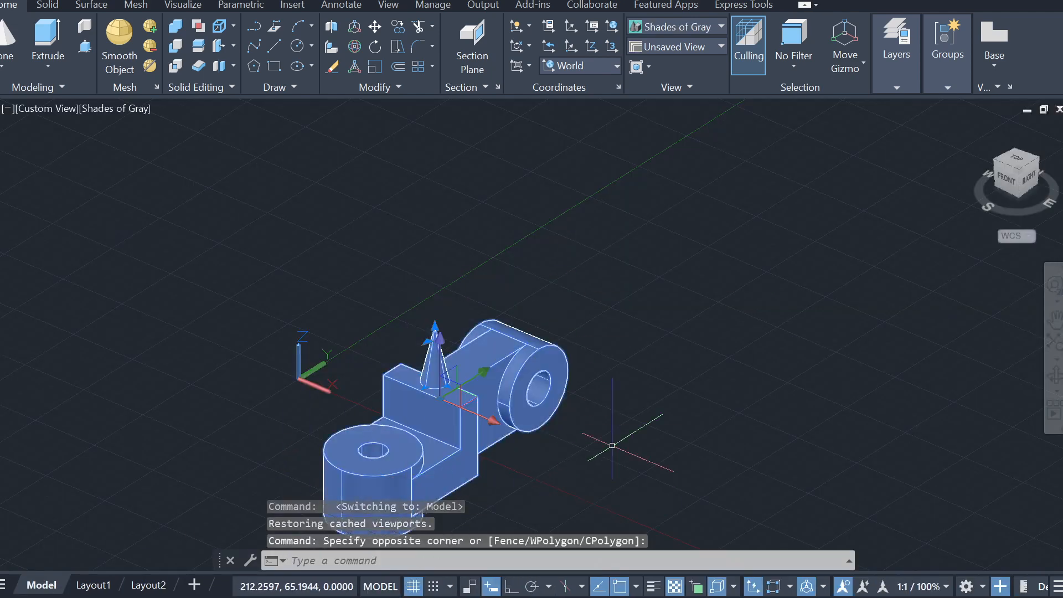
key(Escape)
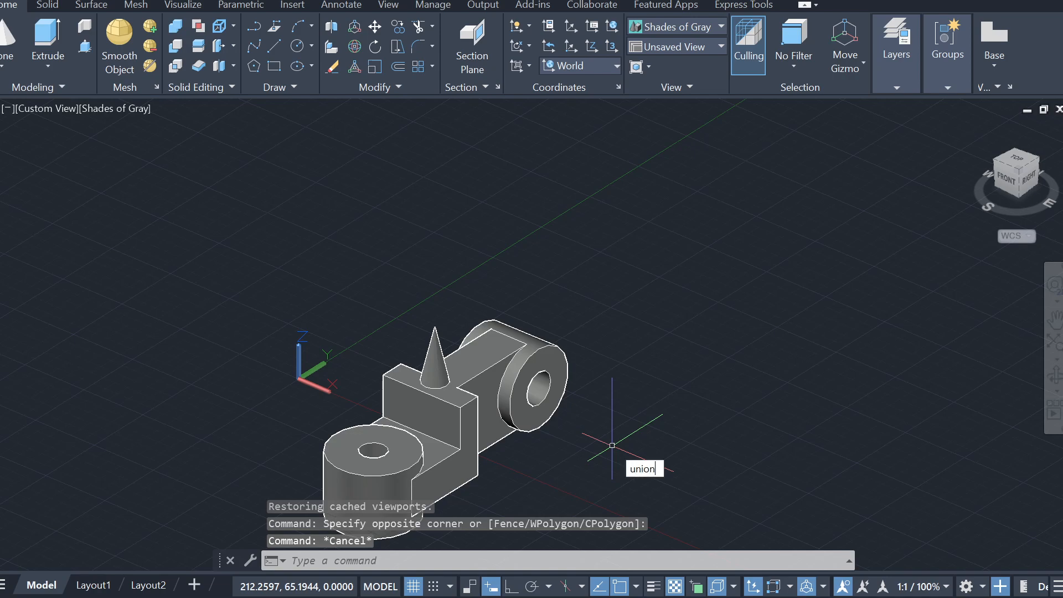
key(Return)
click(601, 293)
click(384, 474)
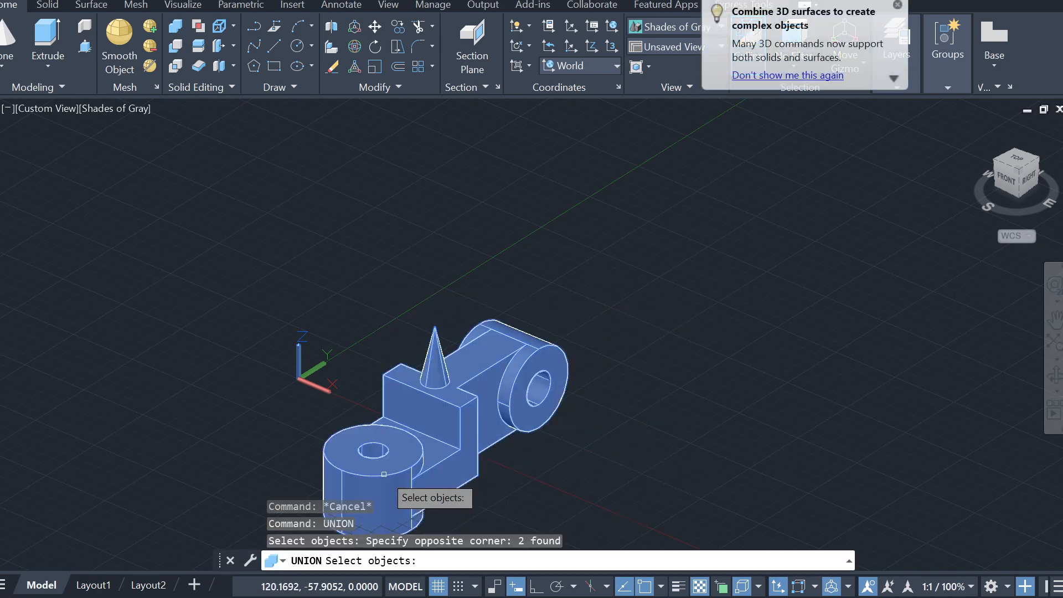
key(Return)
click(147, 585)
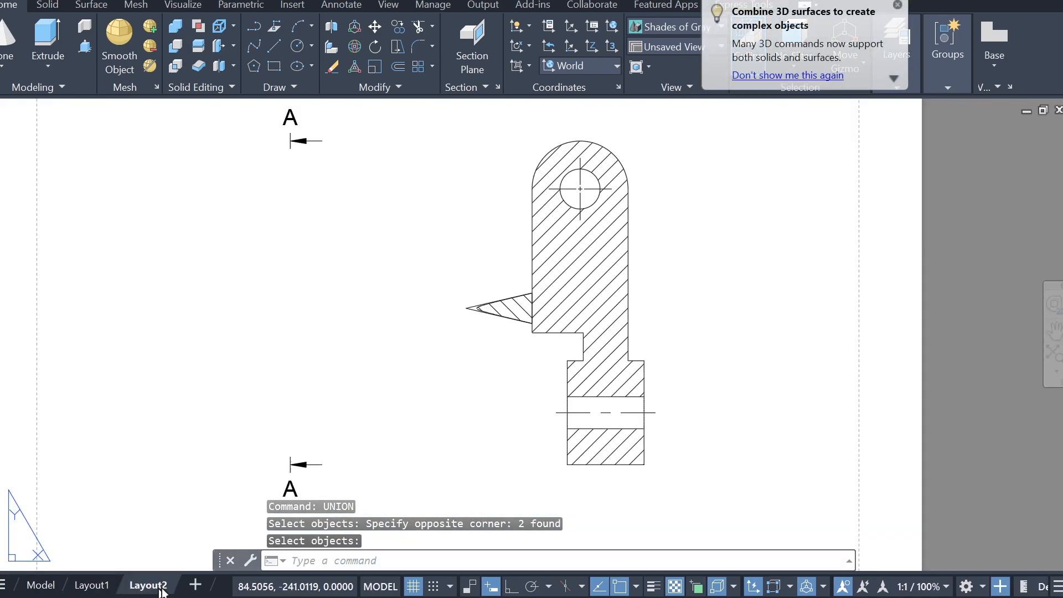
Step: Examine section A-A's hatching in Layout2 where the cone joins the bracket
scroll(548, 271, up, 4)
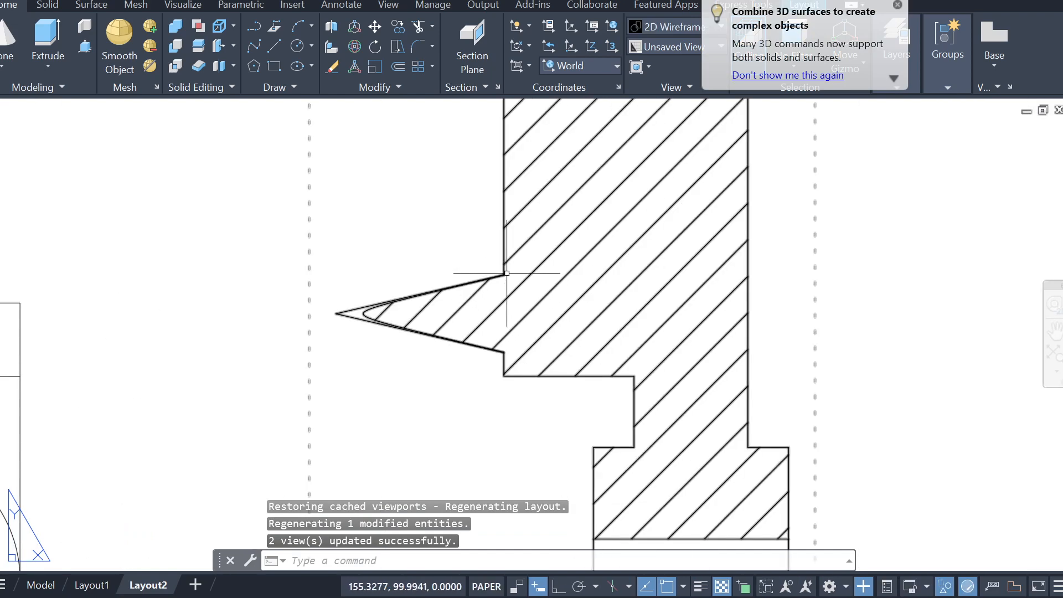
scroll(512, 302, down, 2)
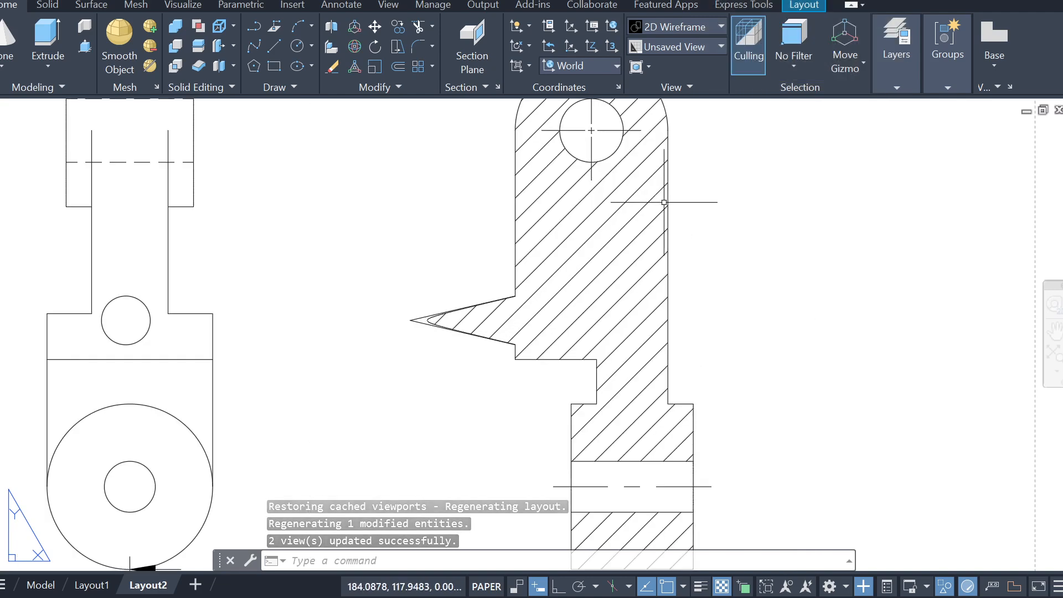
scroll(437, 355, down, 4)
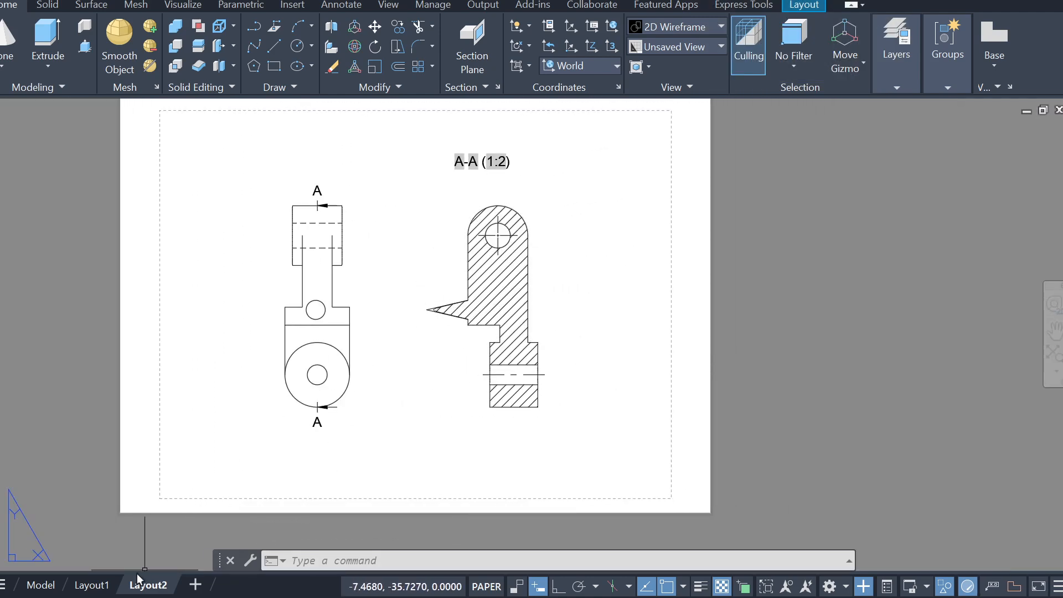
Step: Undo the union of the bracket and cone in model space
click(41, 584)
key(ctrl+z)
key(ctrl+z)
key(ctrl+z)
key(ctrl+z)
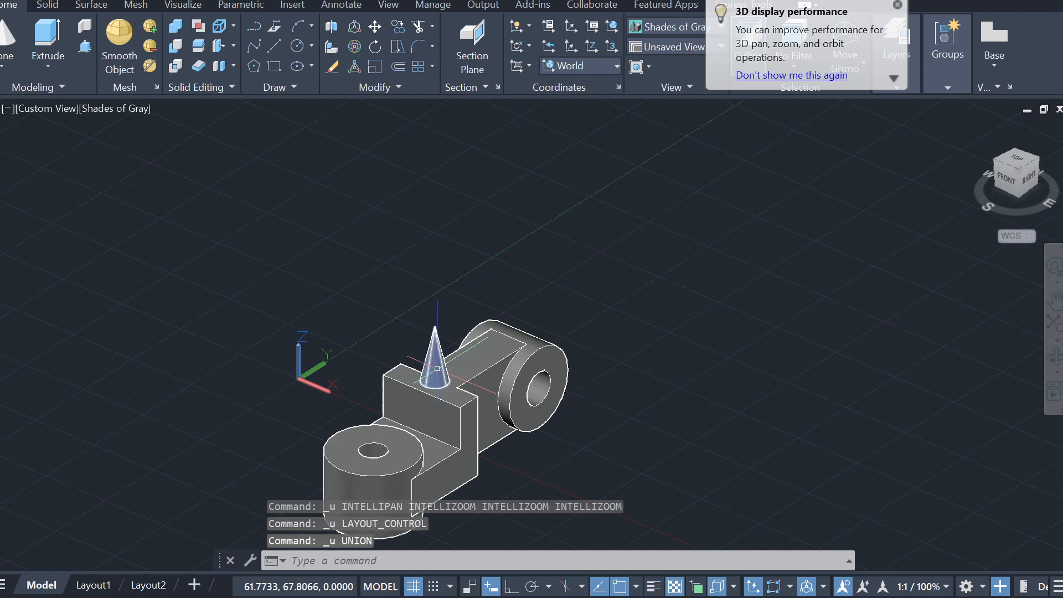
key(ctrl+z)
scroll(609, 357, up, 2)
scroll(609, 357, down, 2)
Step: Delete the cone from the bracket in model space
click(45, 588)
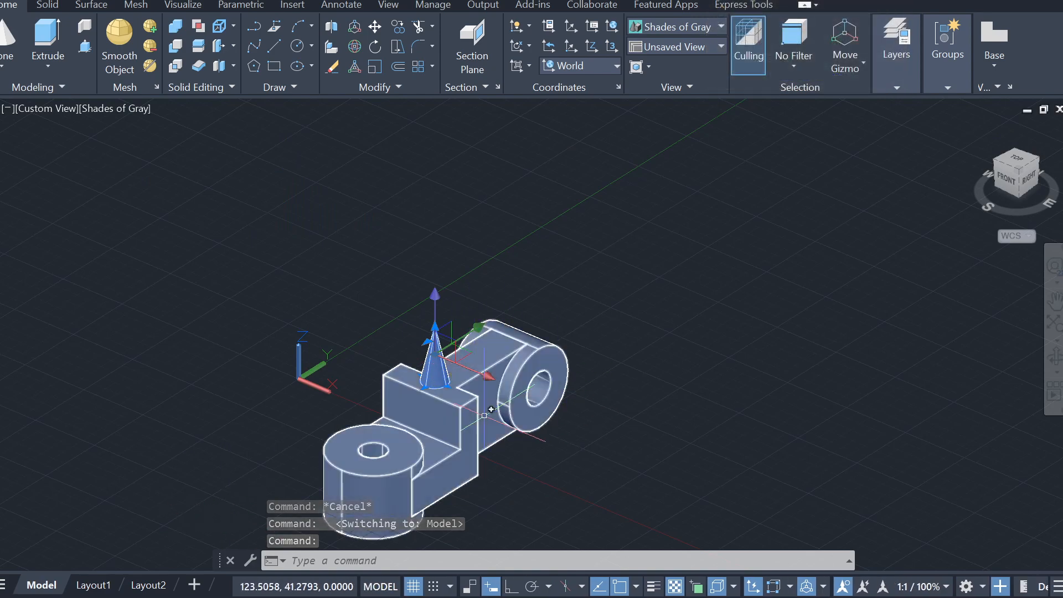
key(Delete)
scroll(516, 392, up, 2)
middle_drag(453, 441, 438, 312)
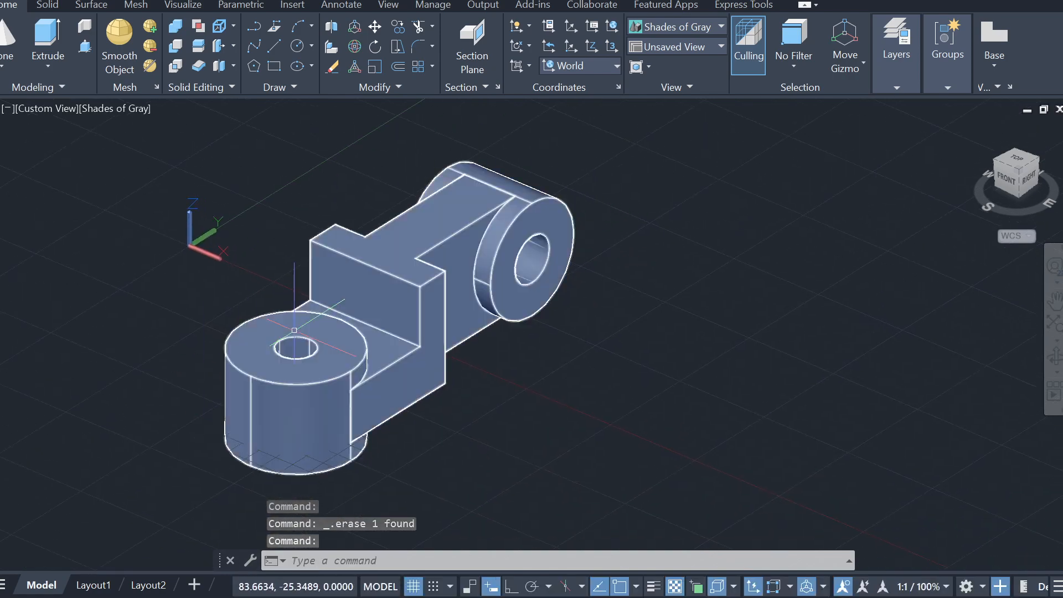
Step: Return to Layout2 and check the top view and section A-A after the cone's removal
click(148, 585)
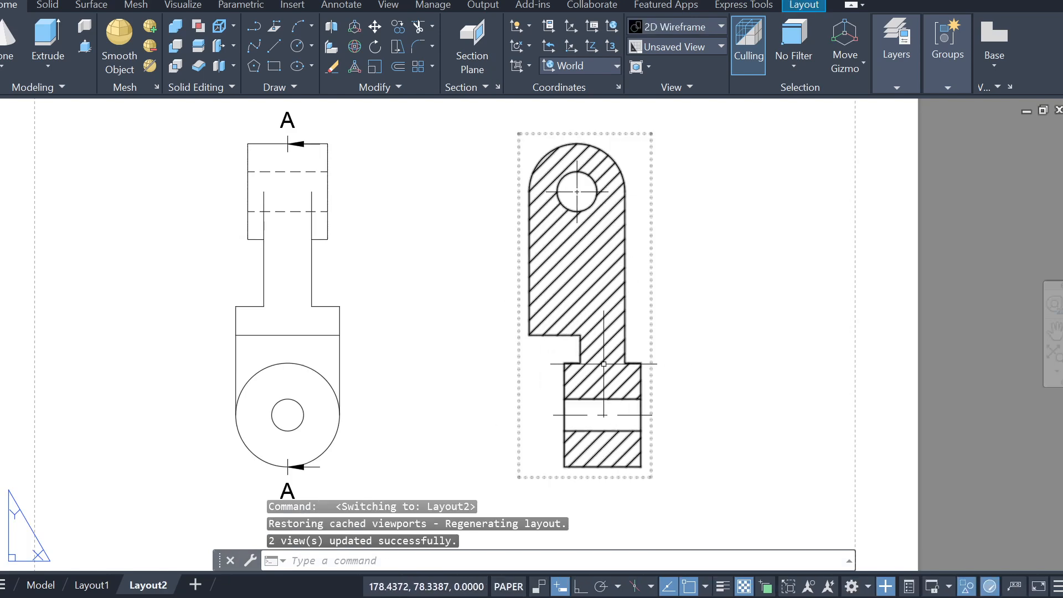
scroll(608, 373, up, 2)
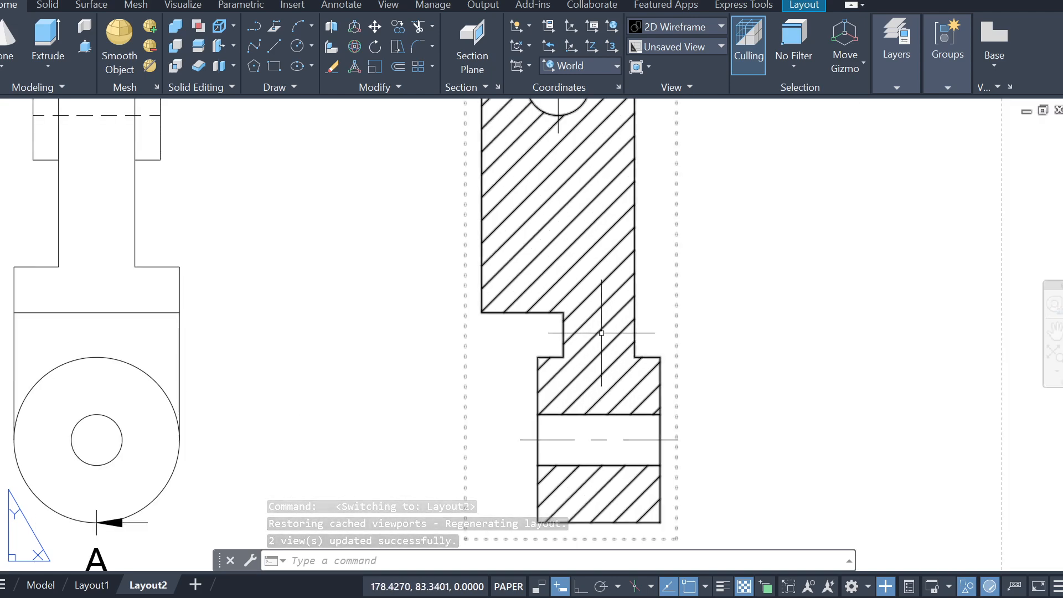
scroll(559, 298, up, 3)
scroll(505, 227, down, 5)
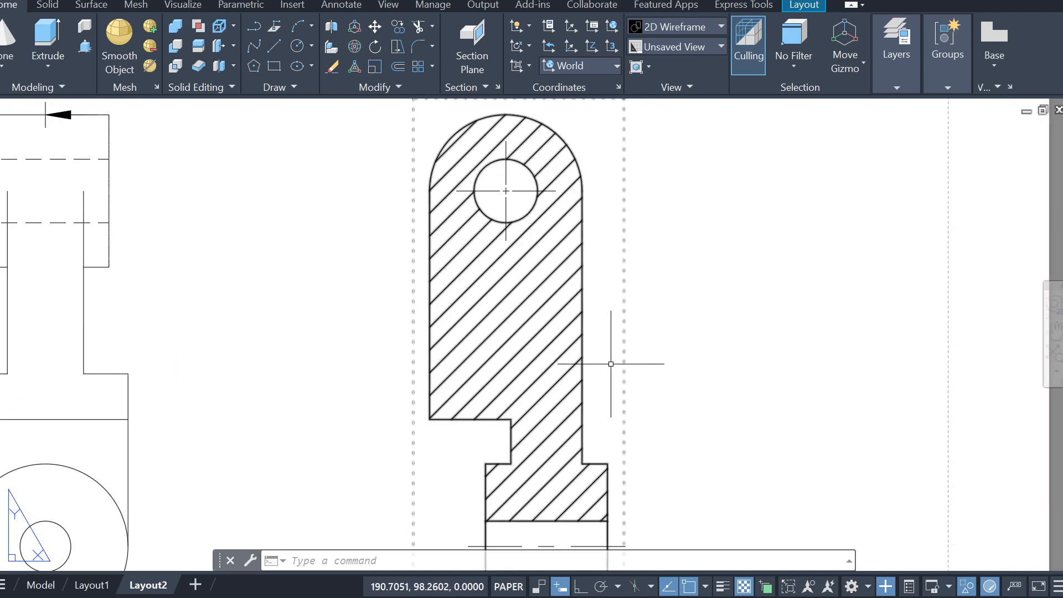
scroll(569, 295, down, 4)
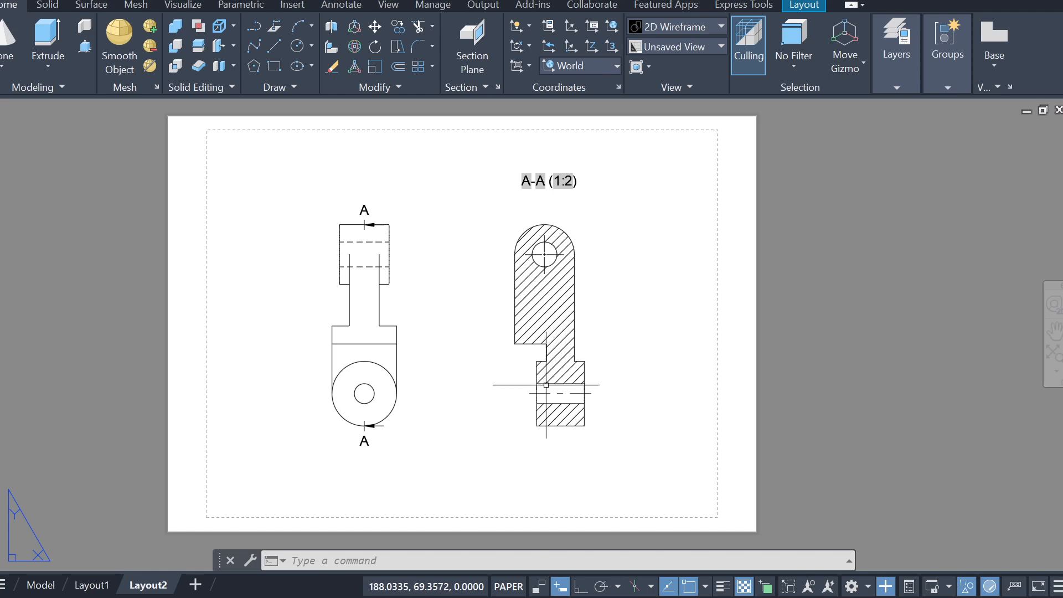
shift+middle_drag(537, 411, 556, 403)
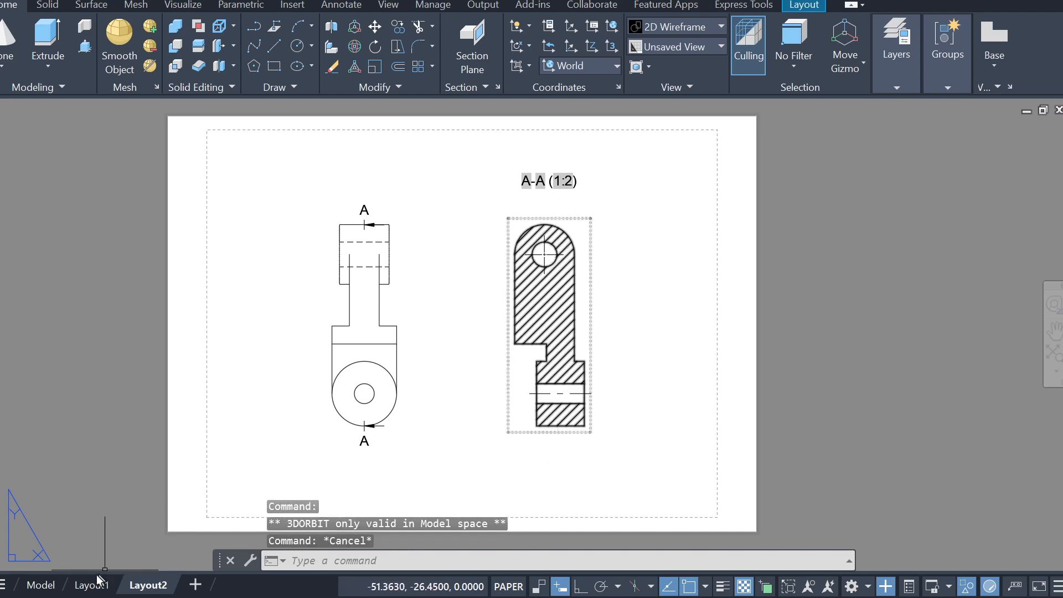
Step: Compare the 3D bracket in model space with its drawing views in Layout1 and Layout2
click(42, 585)
mouse_move(479, 383)
shift+middle_down()
mouse_move(422, 403)
mouse_move(500, 432)
mouse_move(408, 332)
mouse_move(510, 434)
mouse_move(490, 422)
mouse_move(487, 387)
shift+middle_up()
key(Escape)
key(Escape)
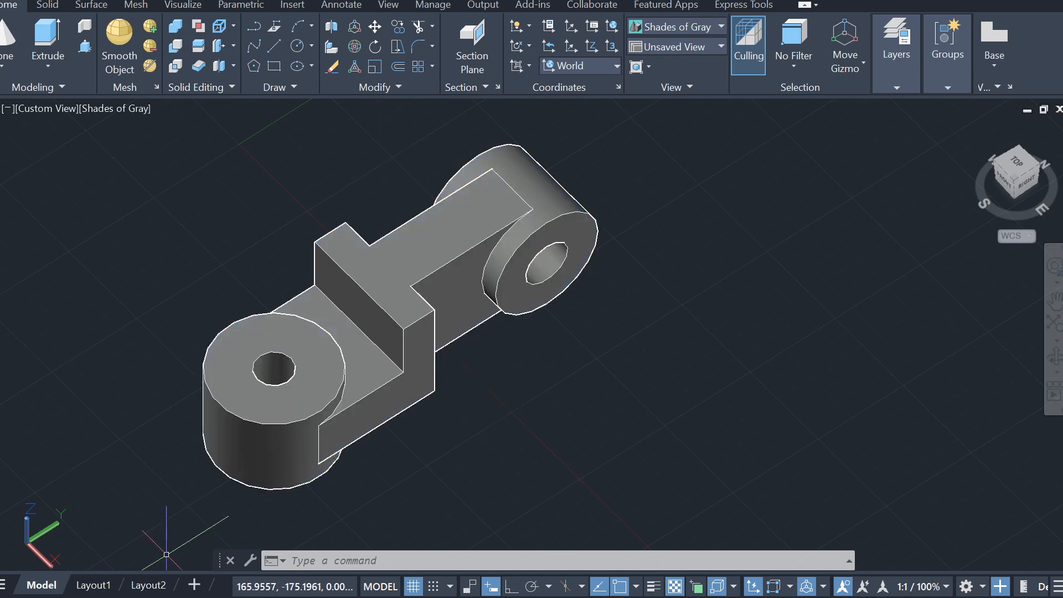
click(147, 585)
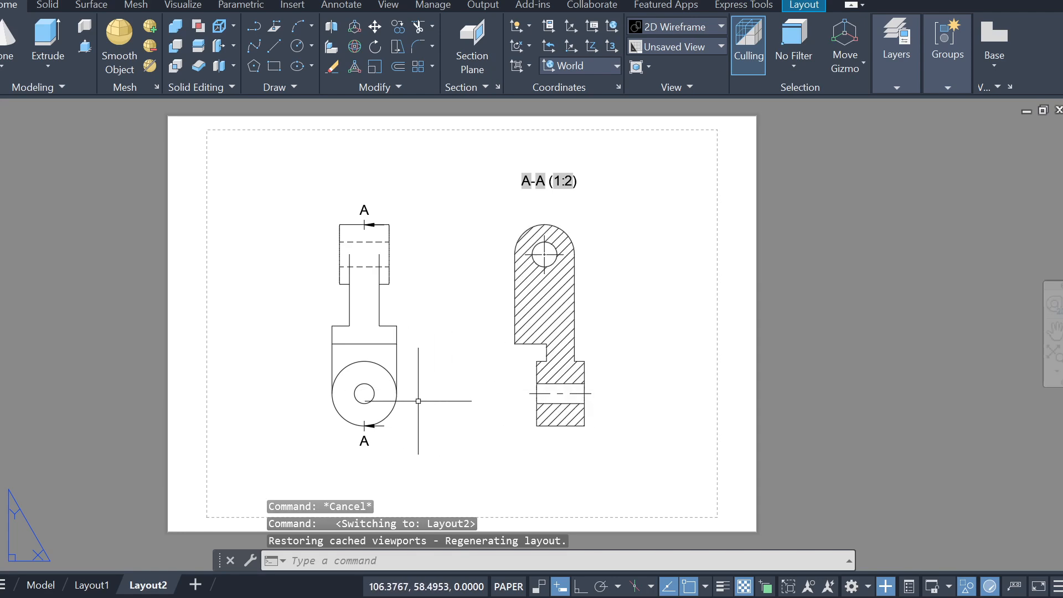
click(41, 585)
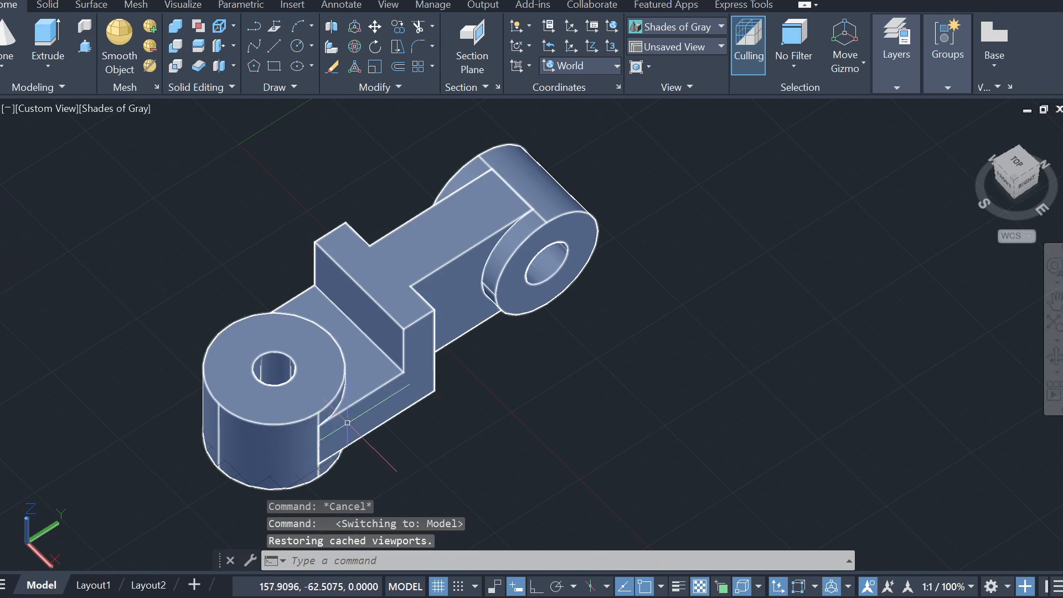
mouse_move(356, 426)
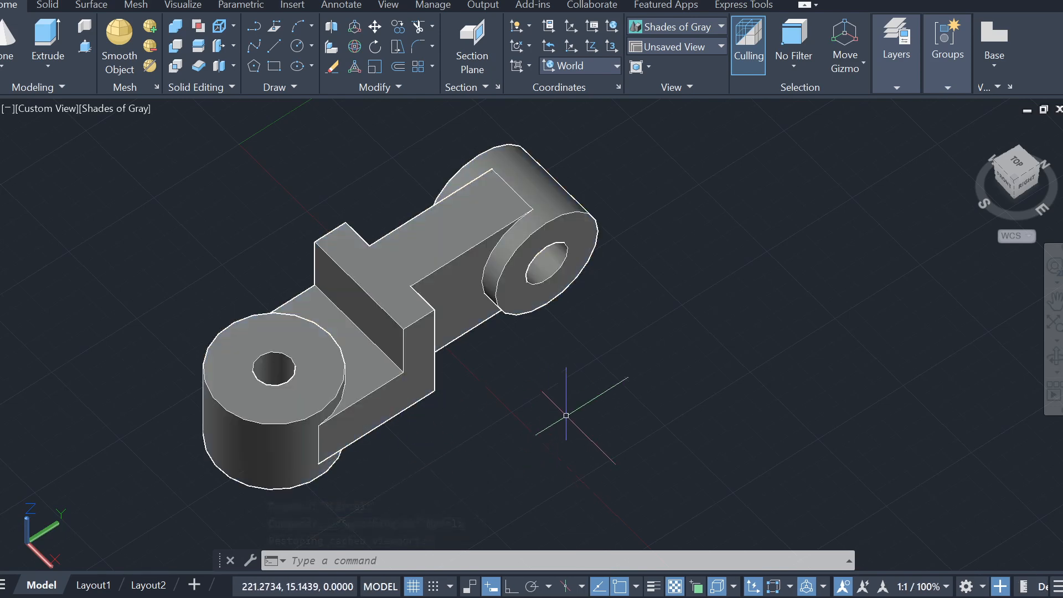
scroll(557, 415, down, 2)
middle_drag(589, 403, 487, 397)
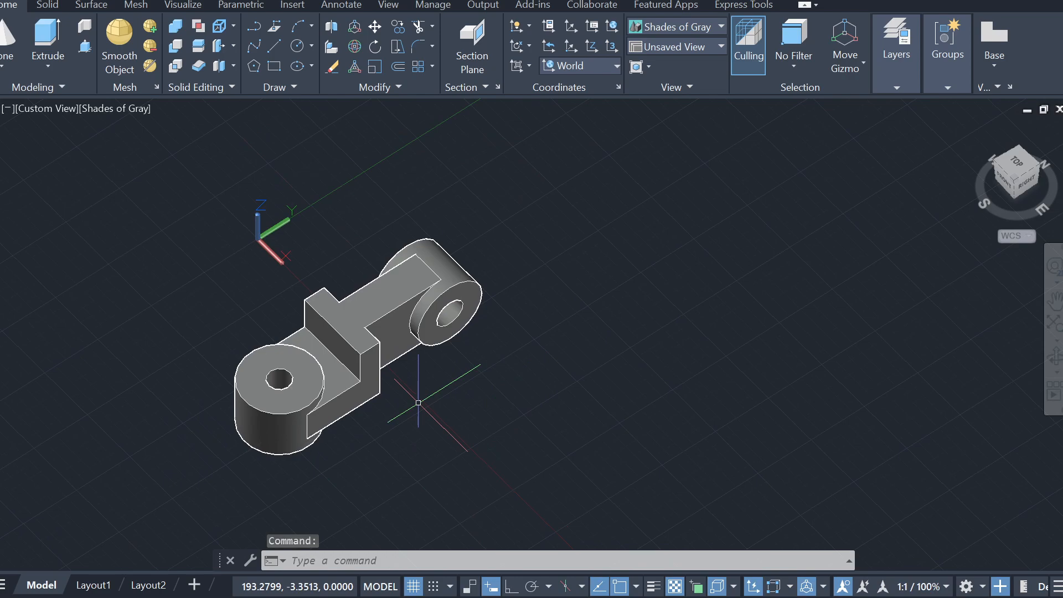
click(97, 584)
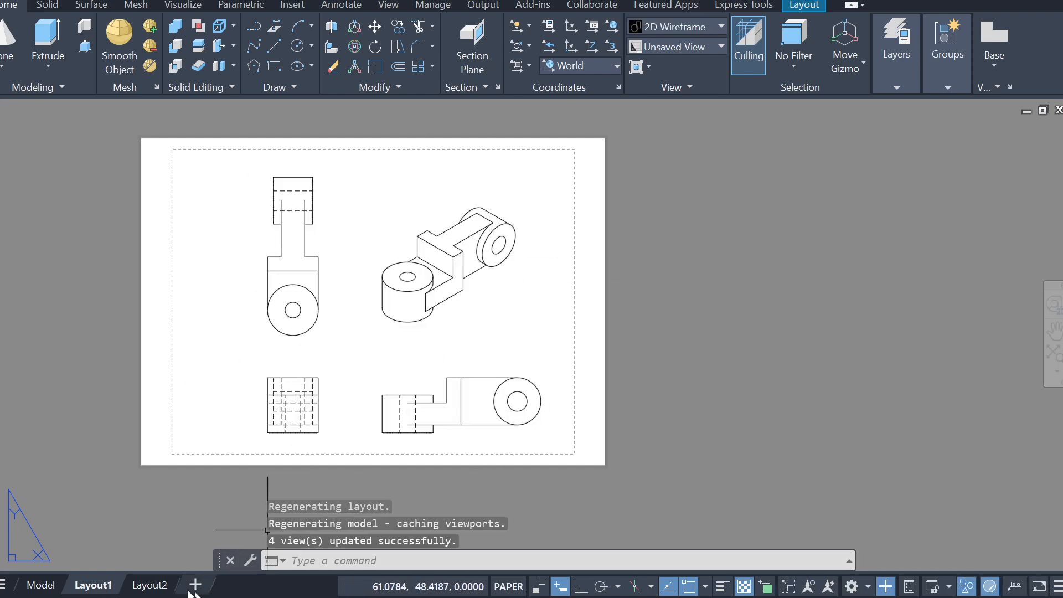
click(150, 585)
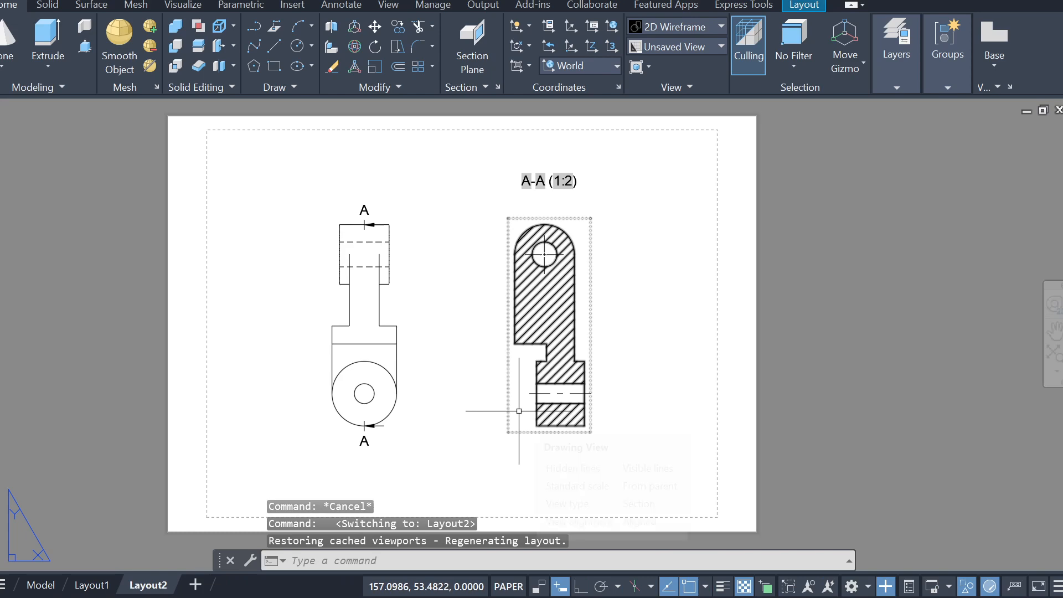